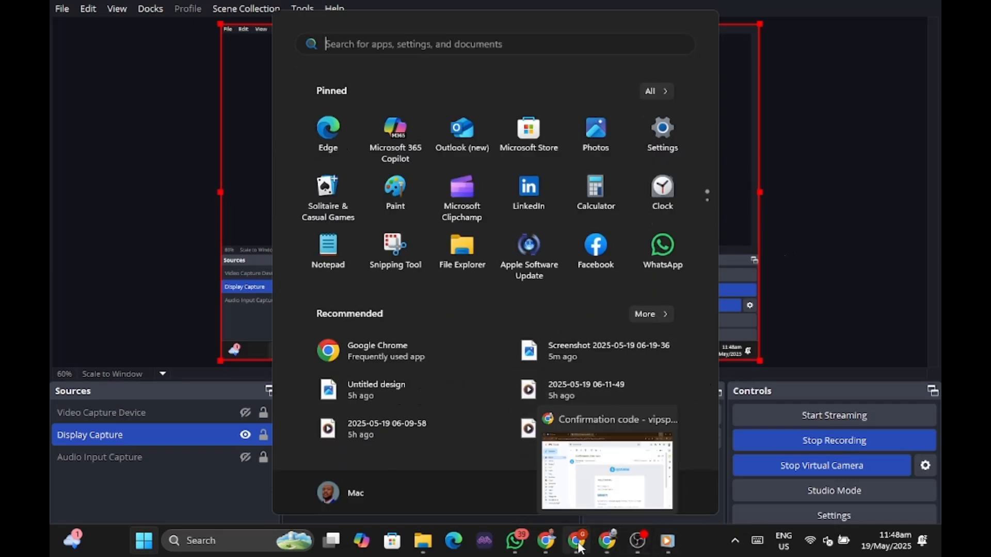
Bring the Legit Hustle TV YouTube Videos tab forward and scroll through its latest uploads.
left_click(552, 547)
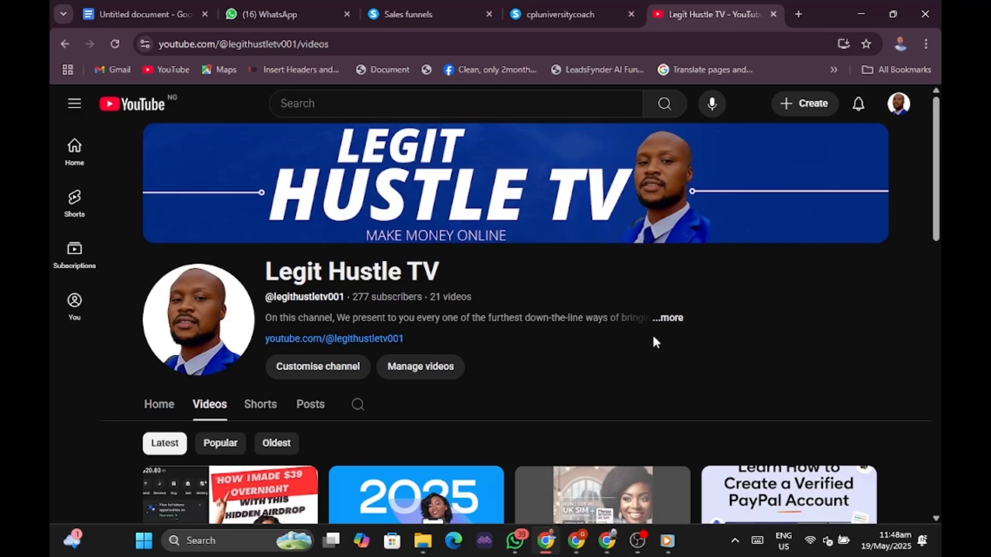
scroll(655, 342, "down", 6)
scroll(654, 343, "up", 3)
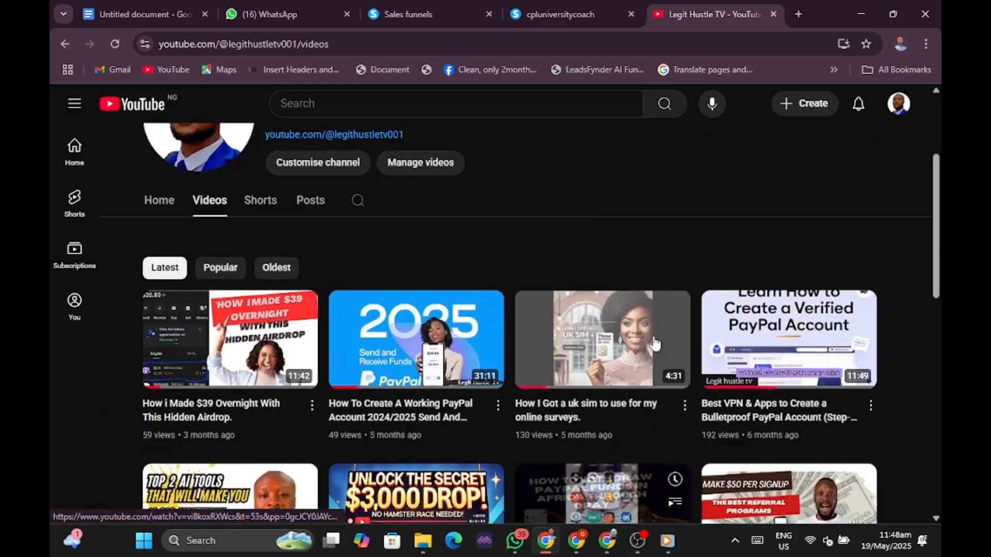
scroll(654, 342, "up", 3)
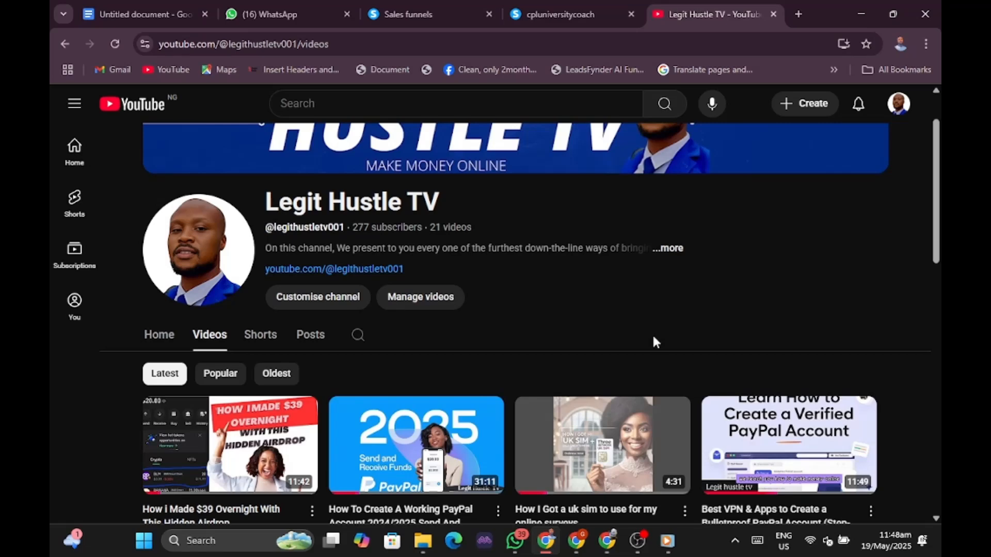
scroll(654, 341, "up", 2)
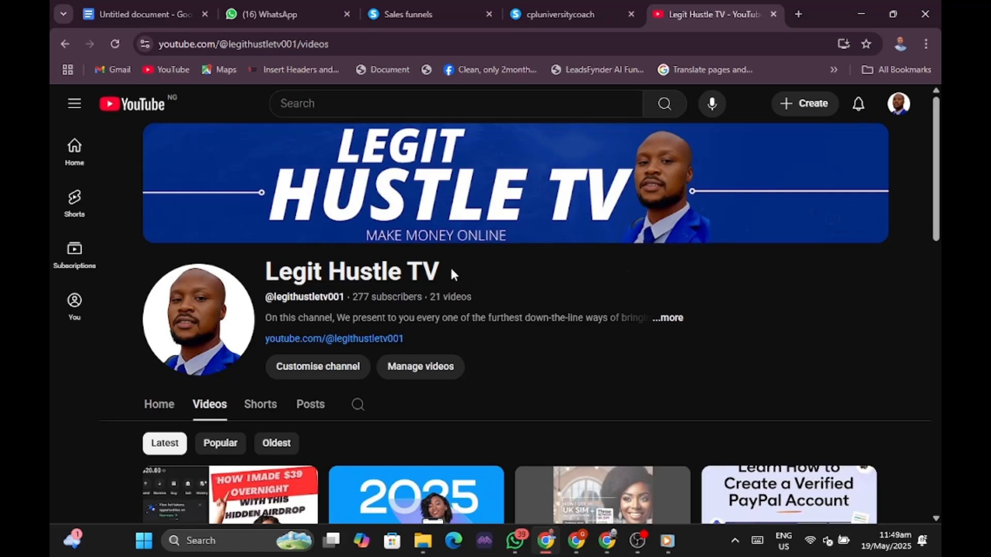
scroll(578, 266, "down", 5)
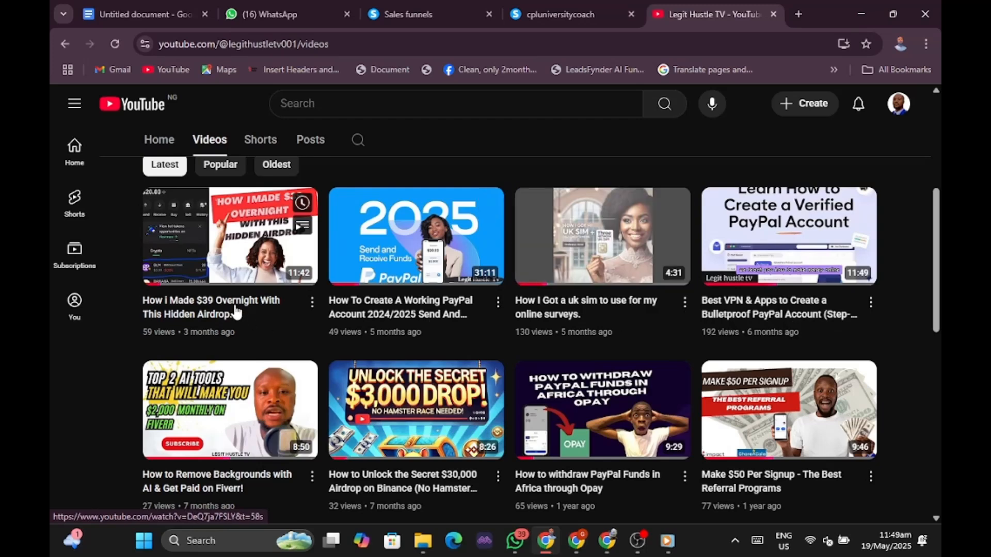
scroll(507, 250, "down", 2)
scroll(508, 256, "down", 10)
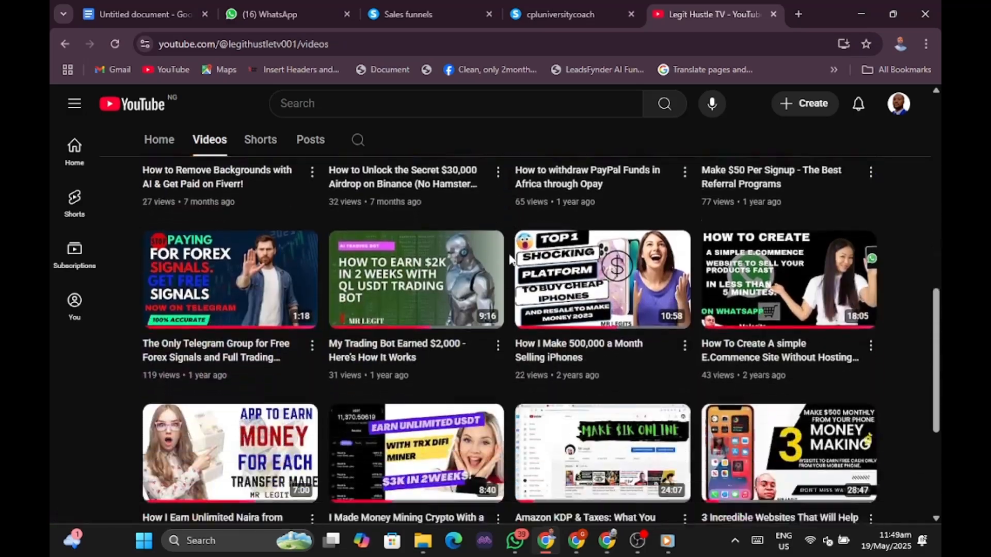
scroll(509, 262, "up", 3)
scroll(508, 256, "up", 12)
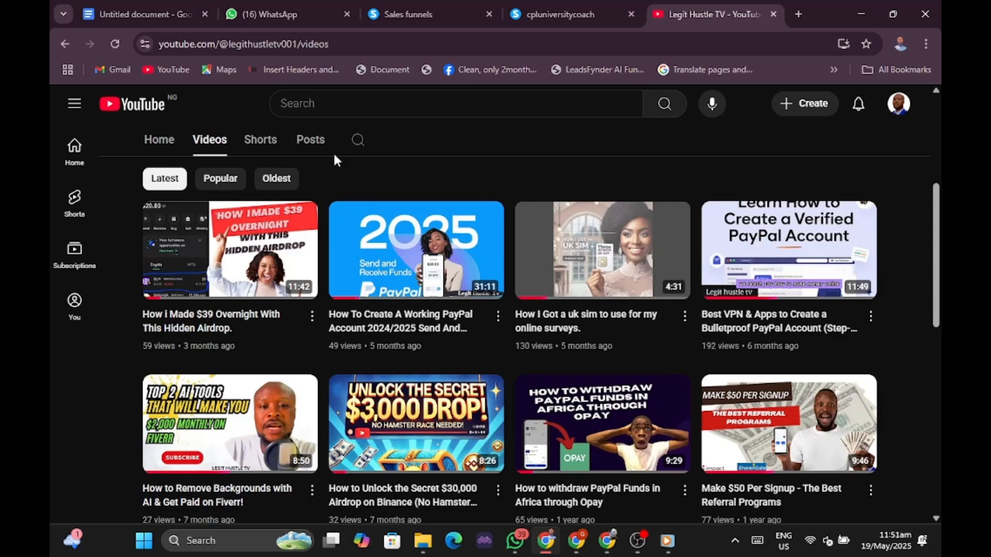
scroll(355, 215, "down", 5)
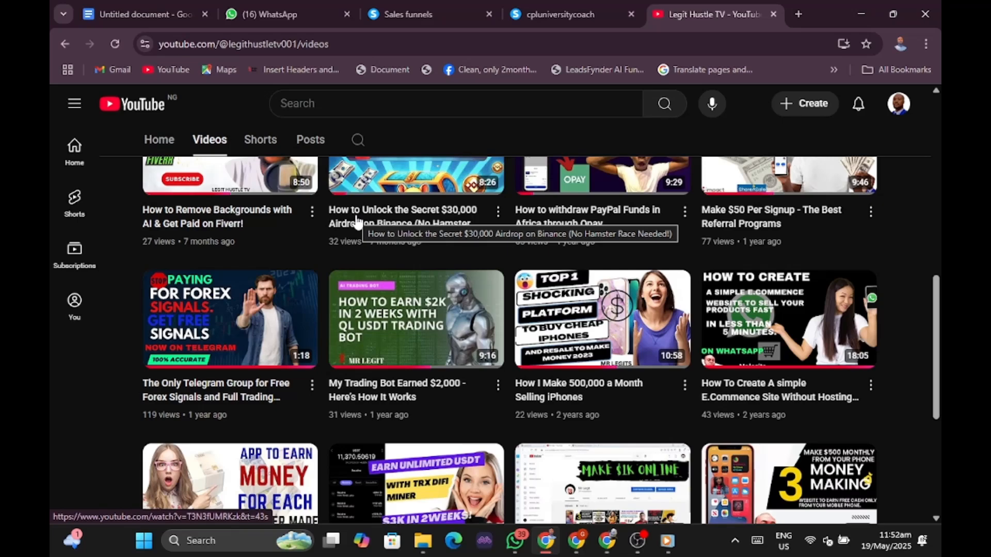
scroll(356, 221, "up", 6)
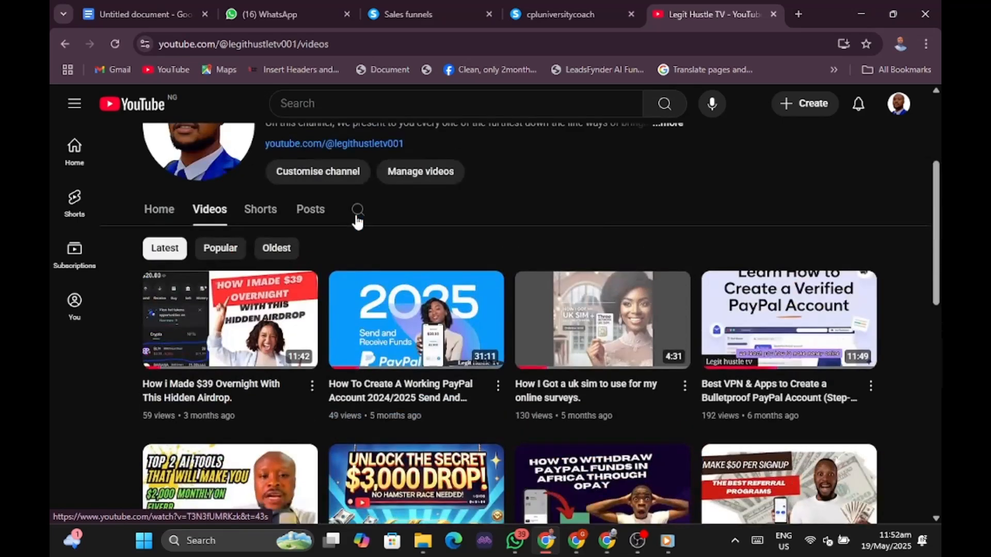
scroll(356, 220, "up", 3)
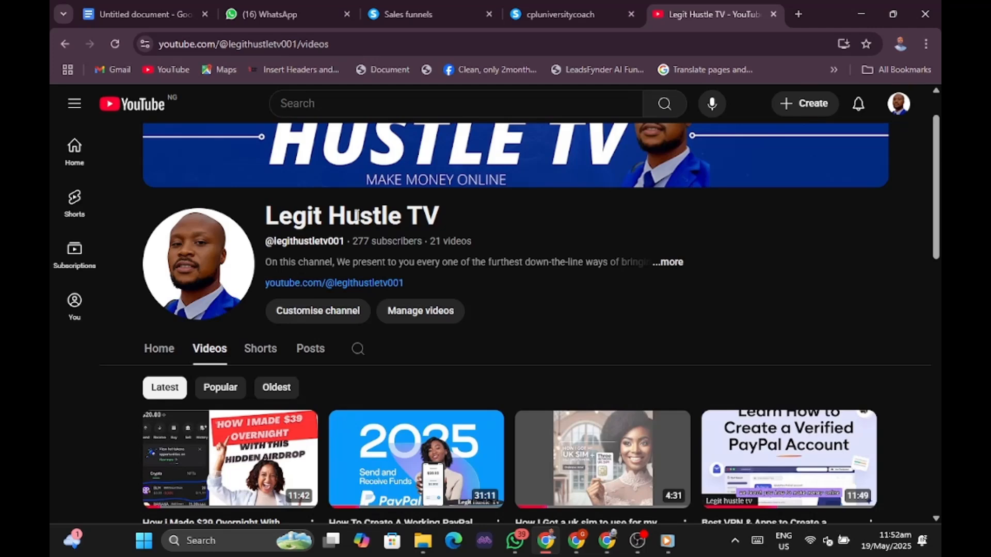
scroll(357, 216, "up", 1)
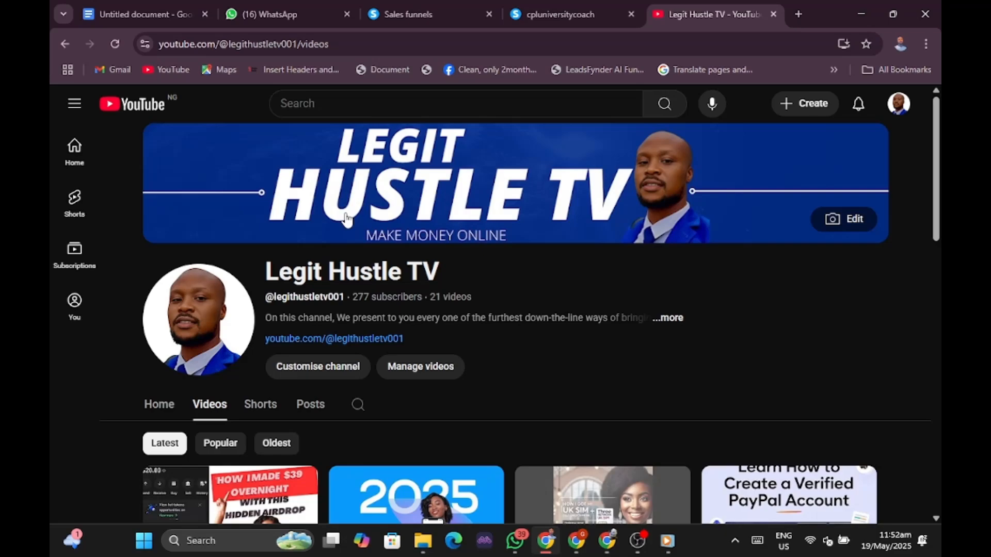
scroll(345, 236, "down", 12)
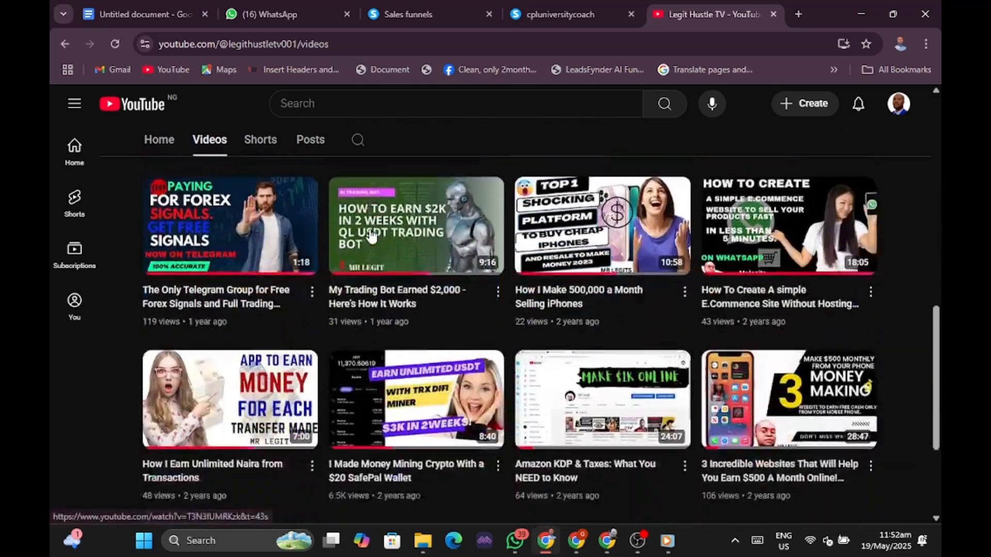
scroll(371, 236, "down", 3)
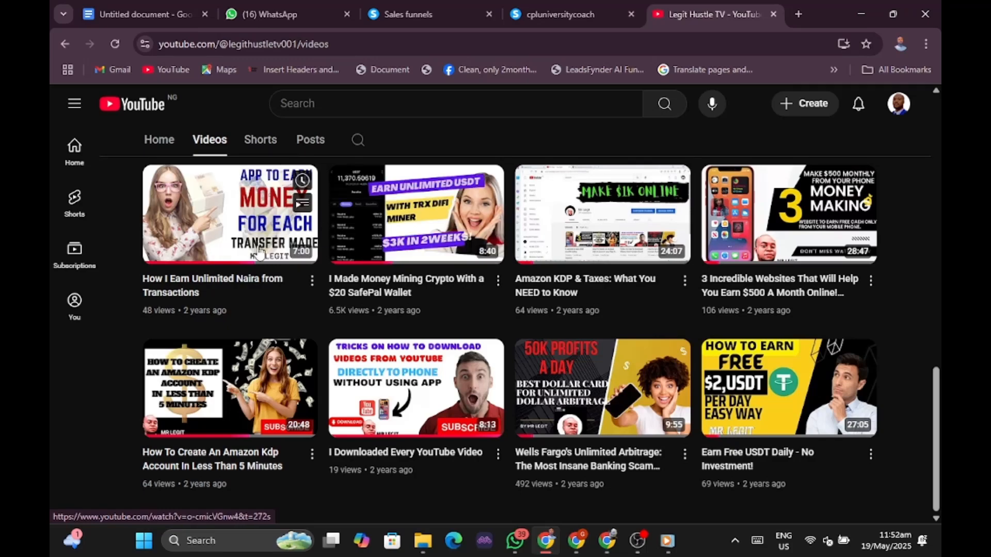
scroll(338, 235, "up", 15)
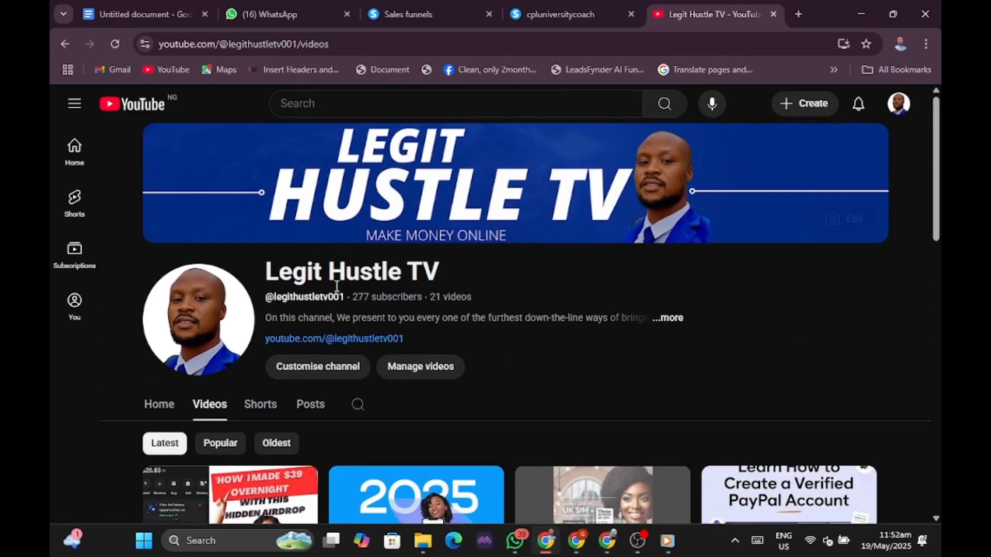
scroll(336, 286, "down", 3)
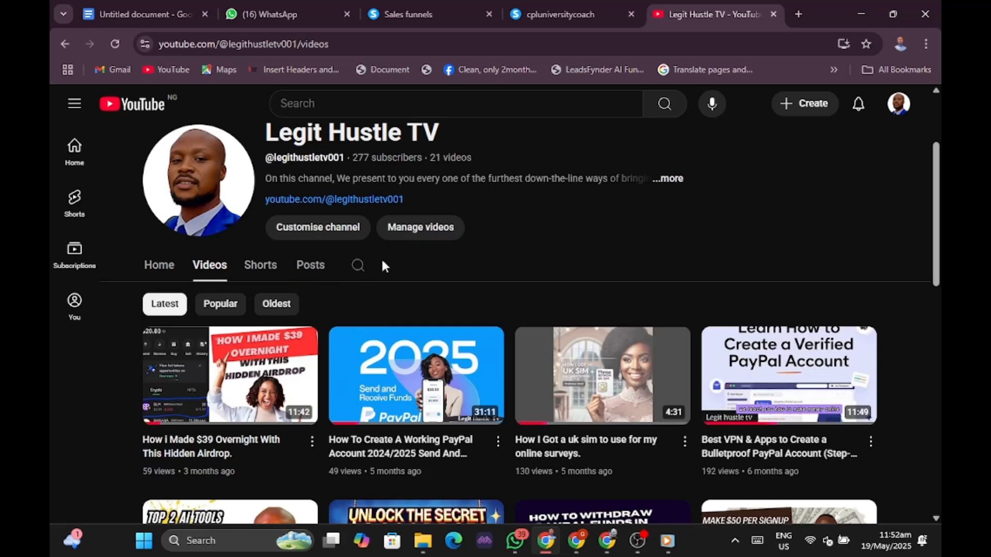
Glance at the published cpluniversitycoach page, then open that funnel from the Sales funnels list.
left_click(438, 18)
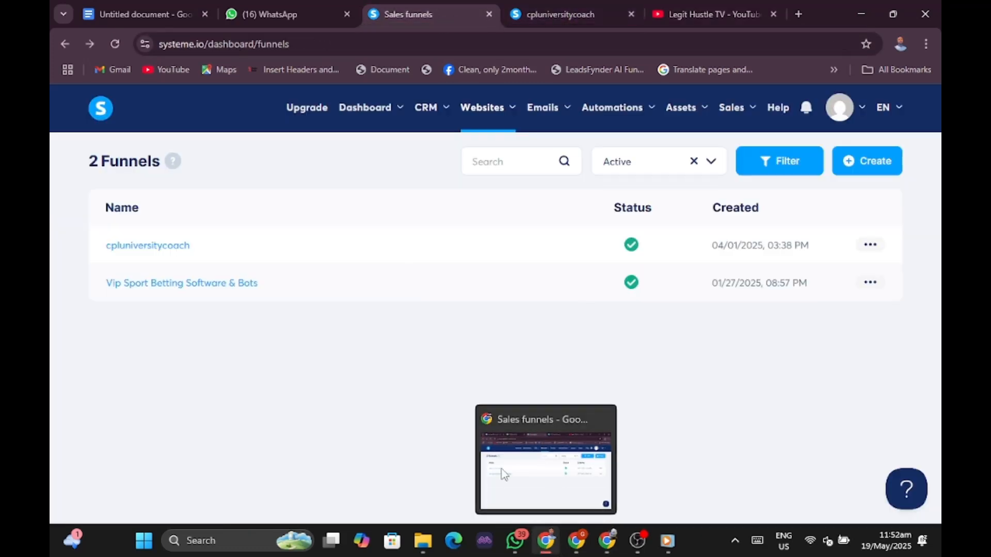
left_click(534, 13)
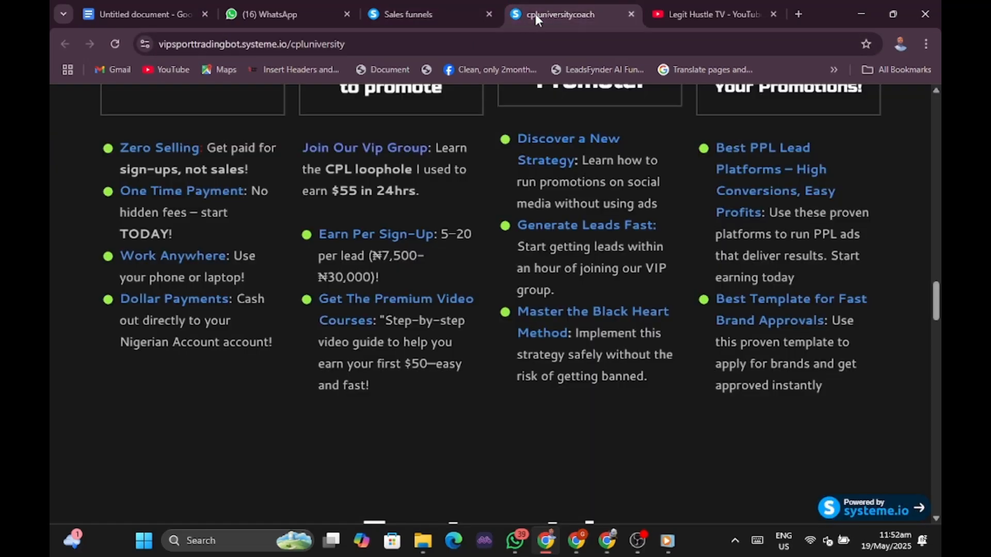
scroll(521, 138, "up", 5)
left_click(392, 15)
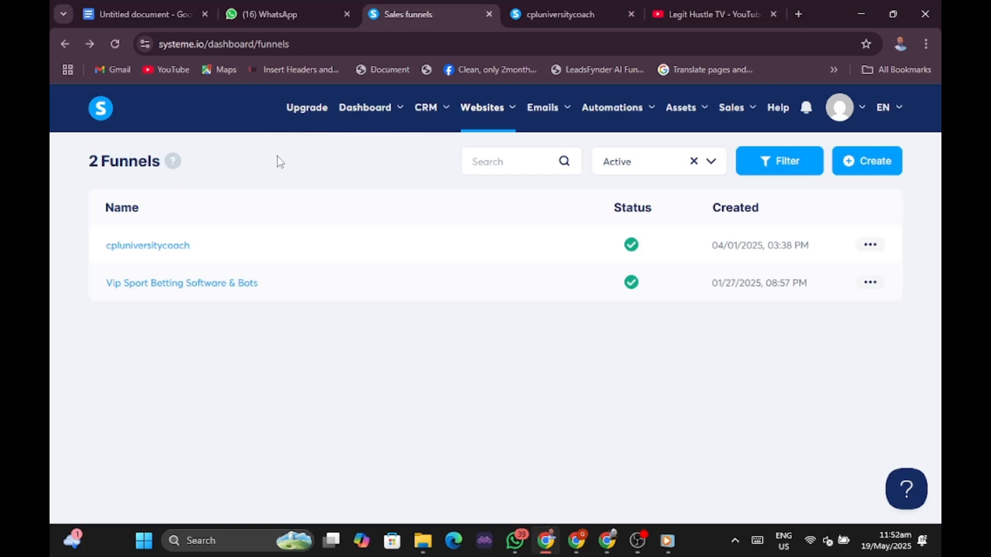
mouse_move(483, 114)
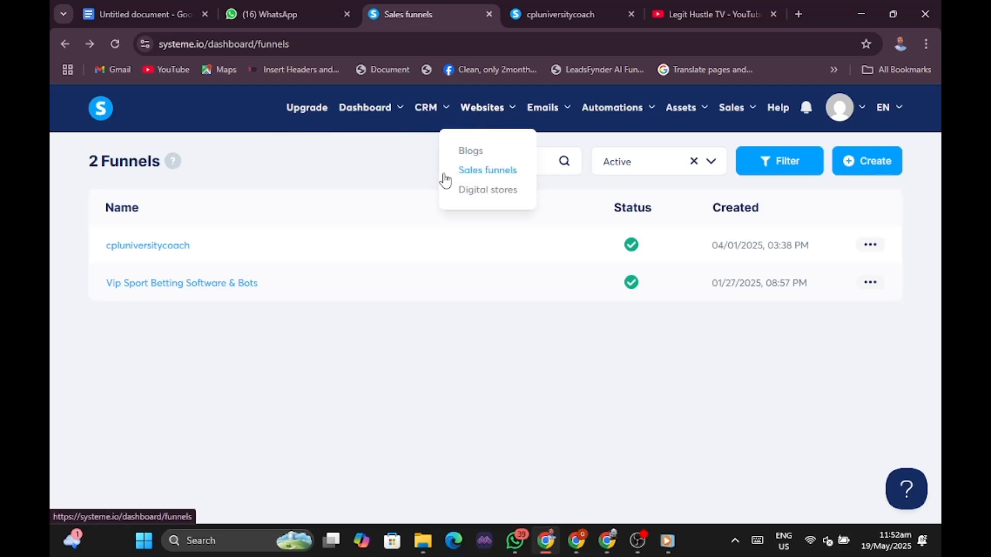
left_click(461, 175)
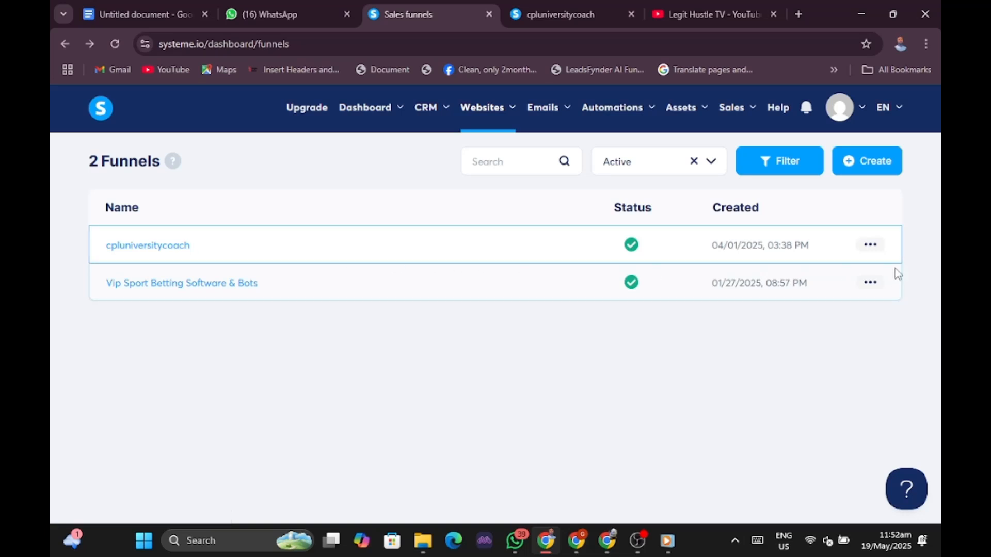
left_click(147, 248)
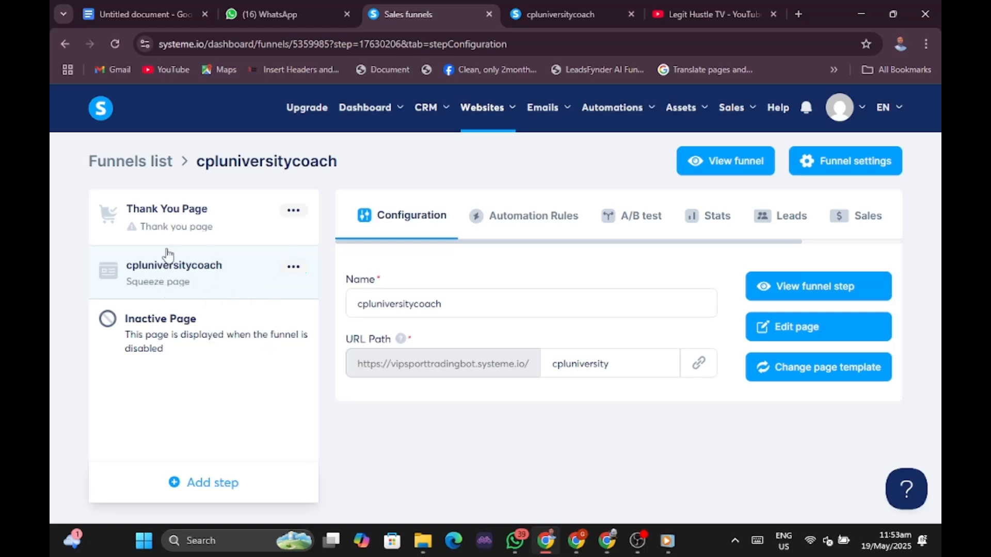
Preview the live cpluniversity squeeze page in a new tab and scroll down through it.
left_click(810, 289)
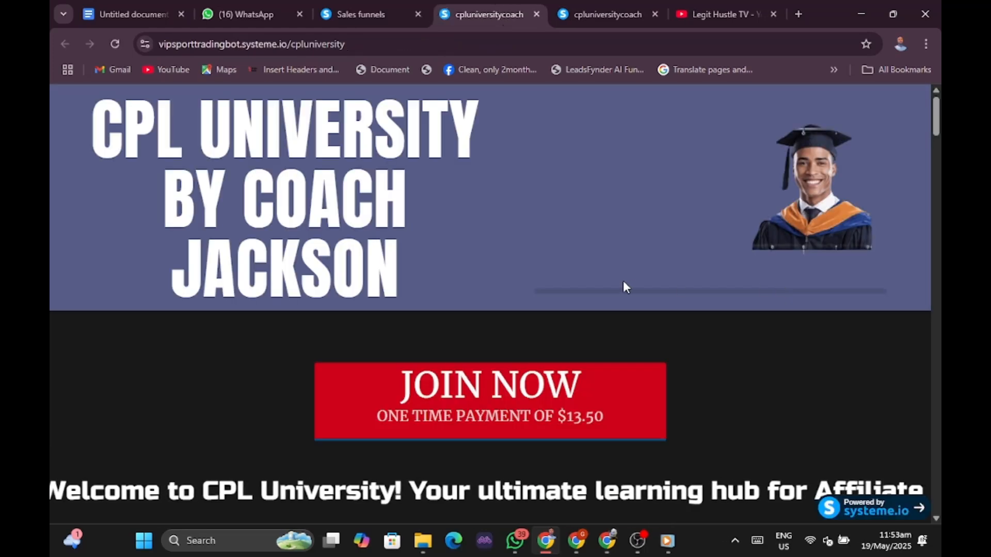
scroll(464, 281, "down", 1)
scroll(517, 279, "up", 1)
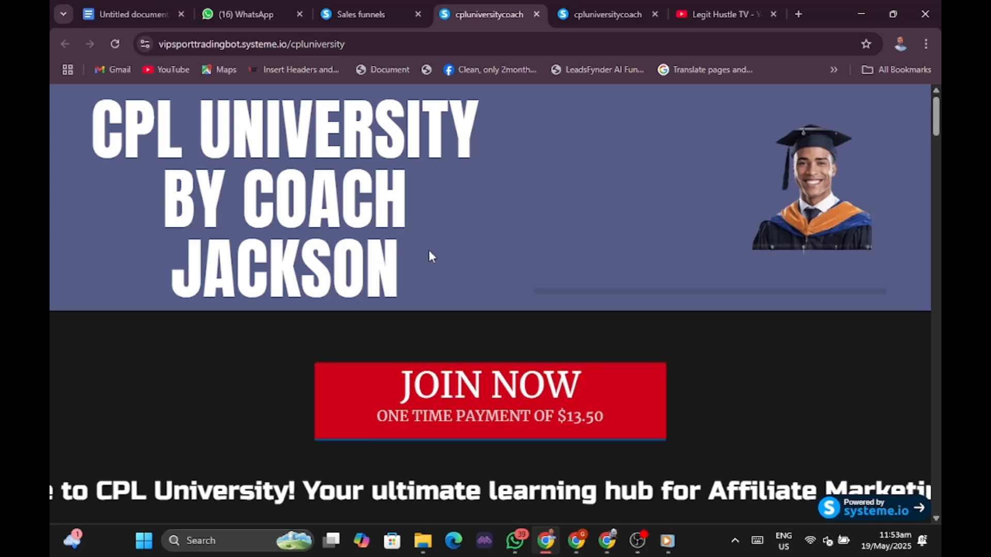
scroll(550, 257, "down", 5)
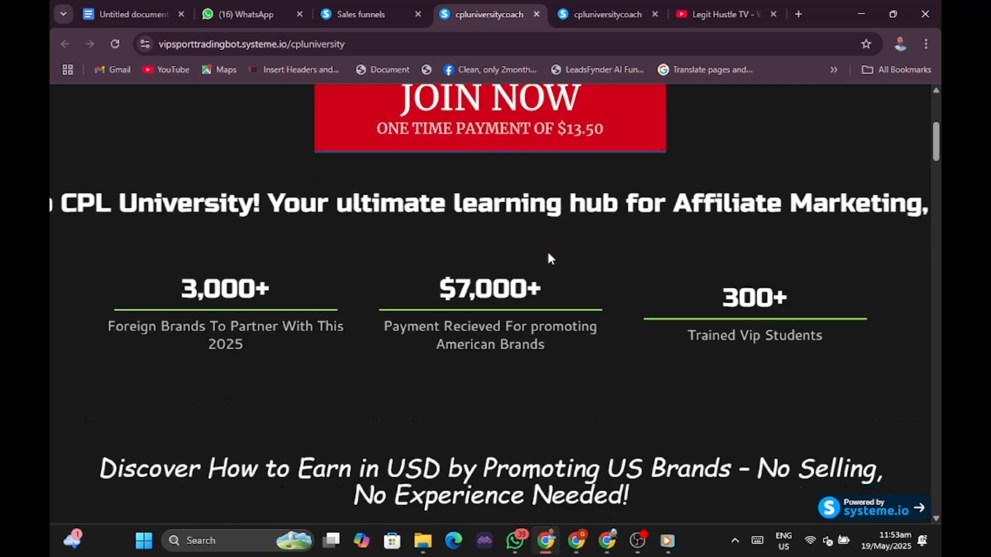
scroll(550, 257, "down", 5)
scroll(550, 257, "down", 1)
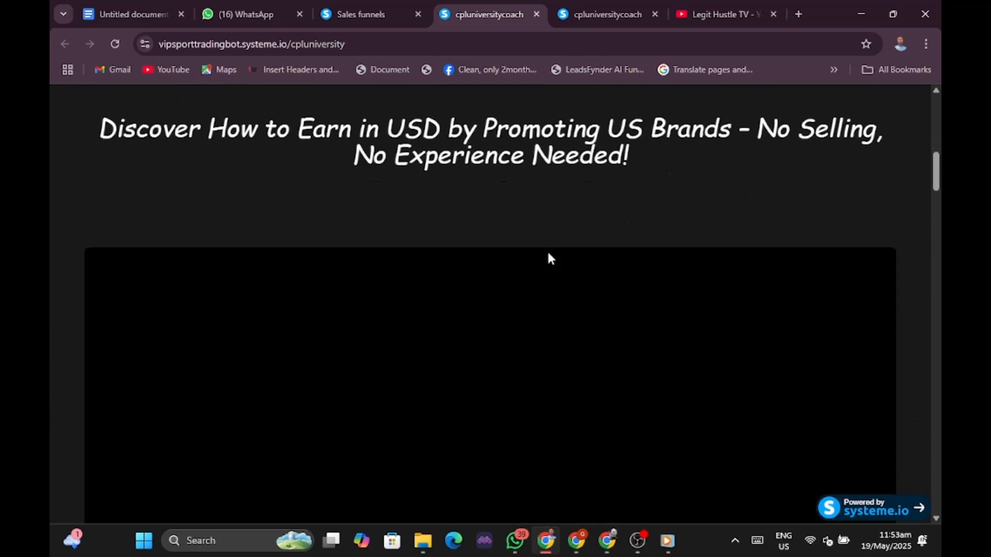
scroll(550, 257, "down", 1)
scroll(548, 256, "down", 2)
scroll(548, 256, "down", 8)
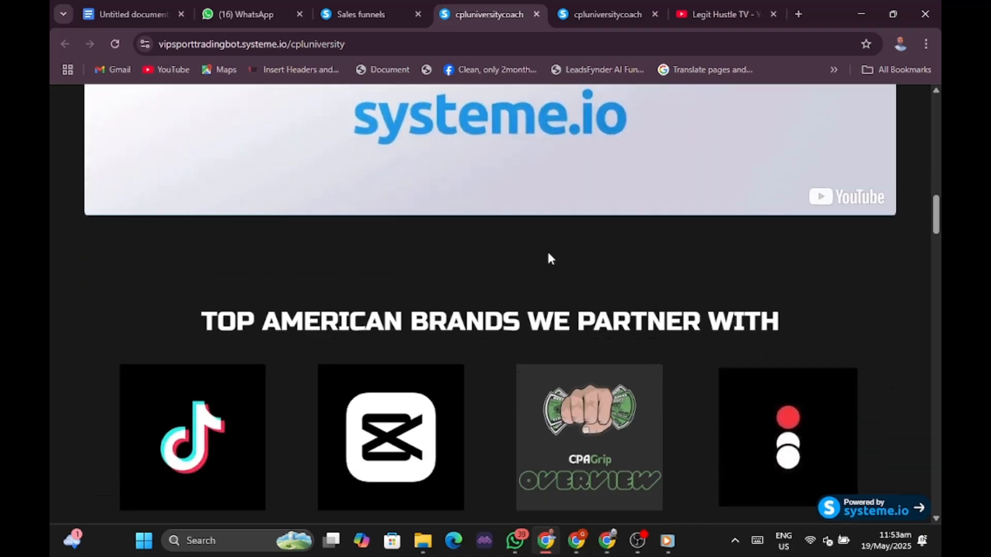
scroll(548, 257, "down", 10)
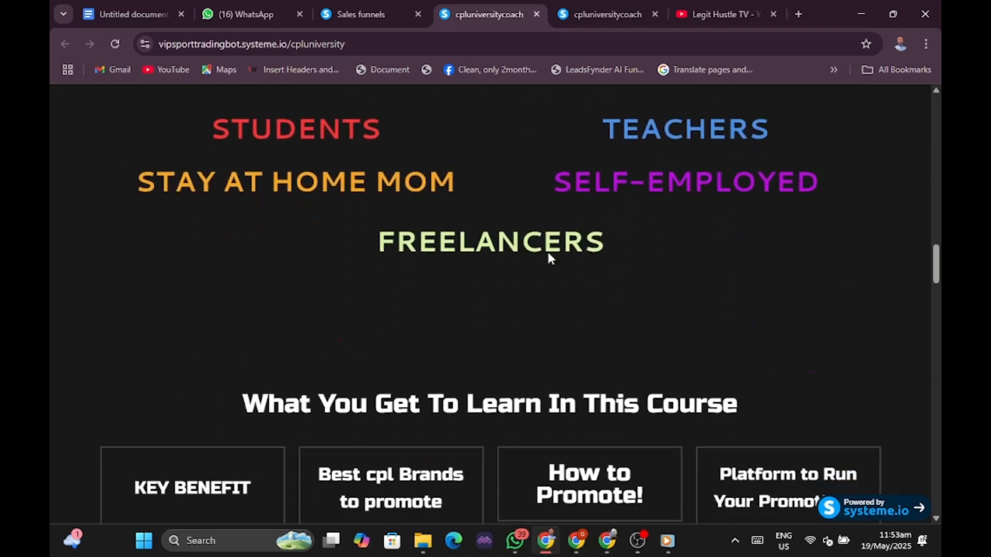
scroll(550, 256, "down", 15)
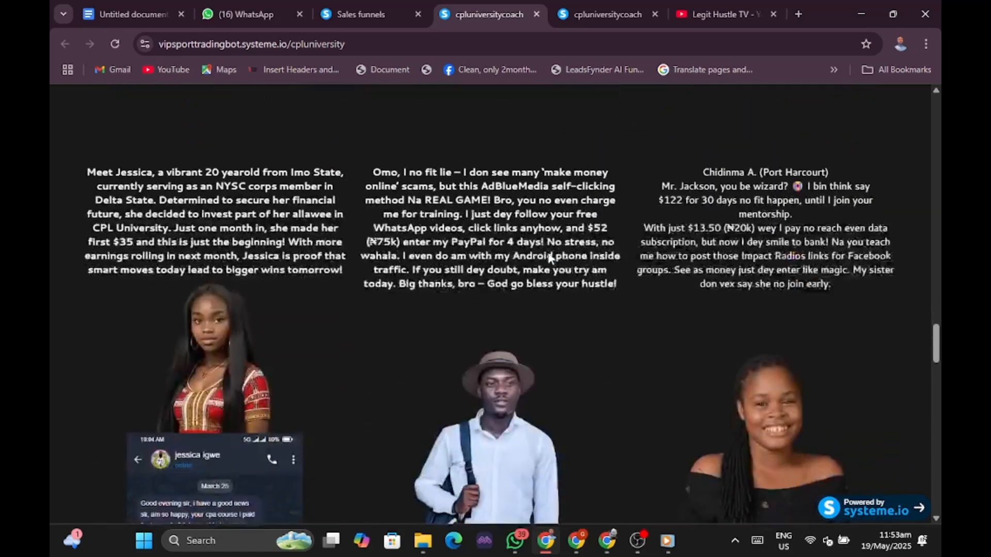
scroll(550, 257, "down", 15)
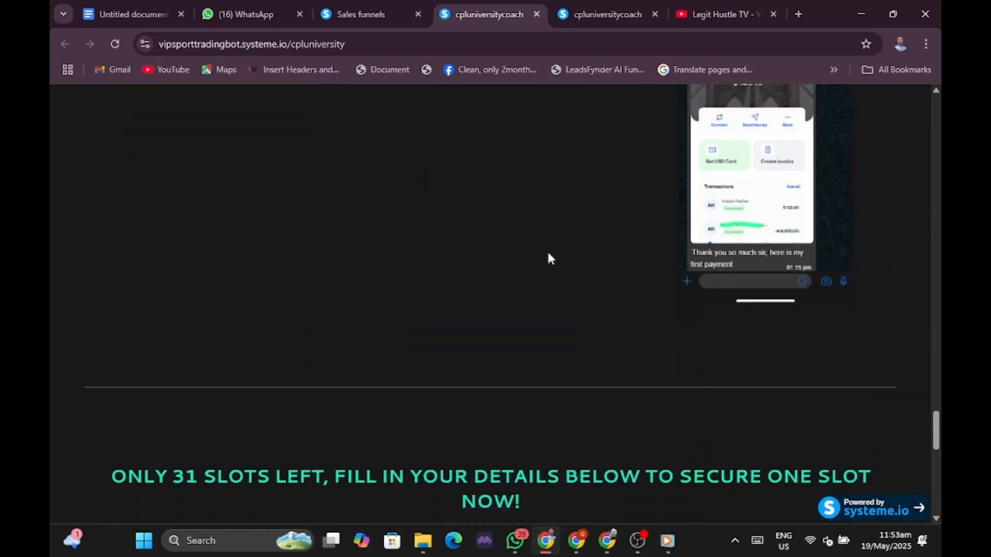
scroll(547, 254, "down", 9)
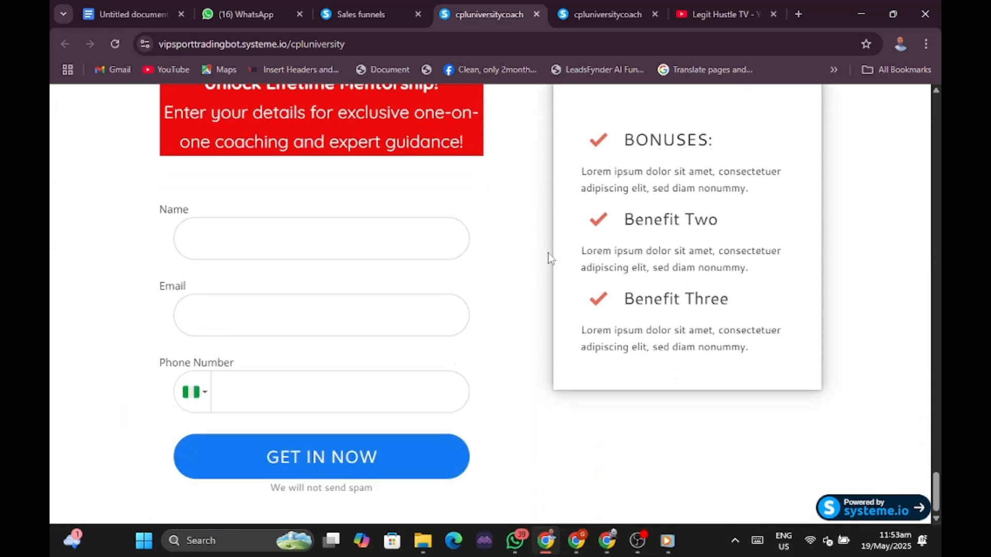
Scroll back to the top of the page and return to the funnel configuration tab.
scroll(548, 253, "up", 15)
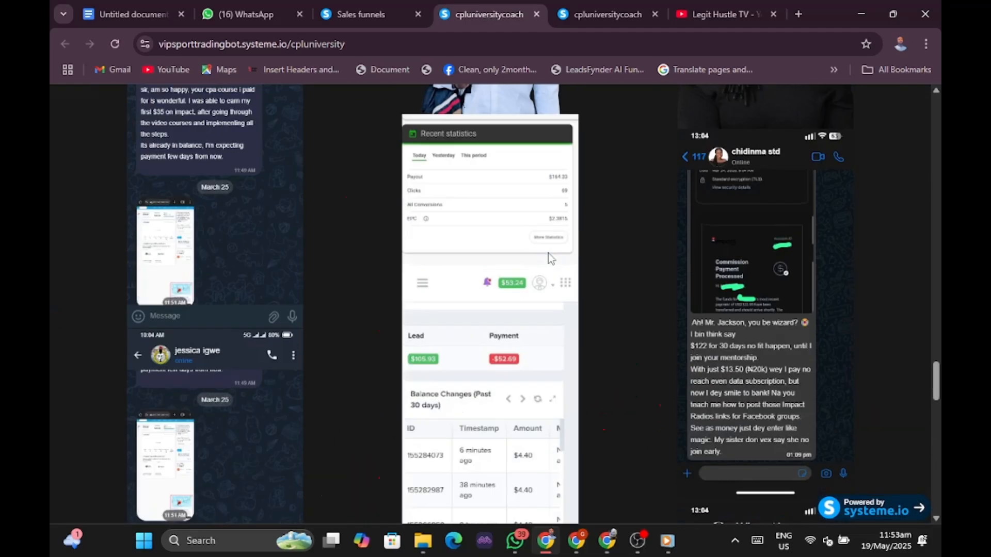
scroll(548, 253, "up", 20)
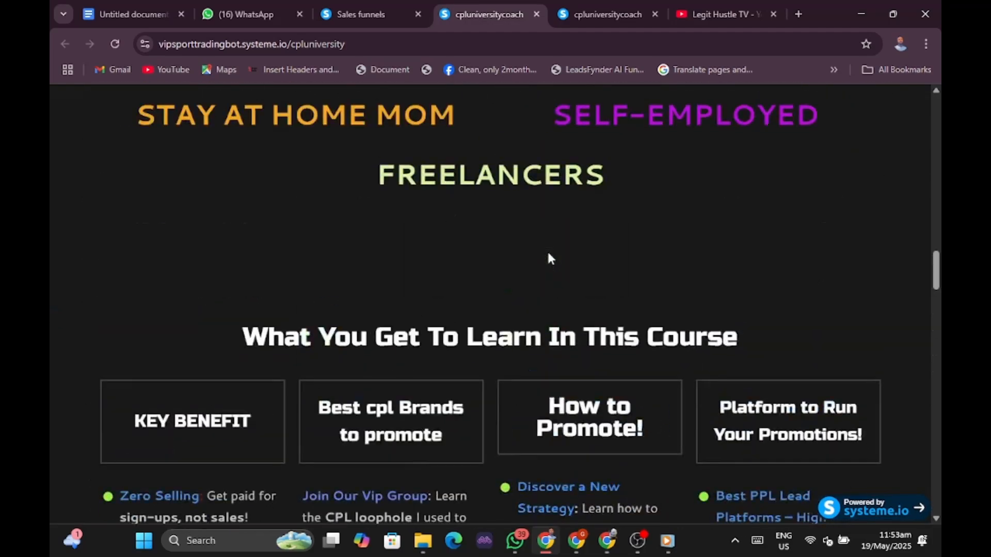
scroll(548, 253, "up", 15)
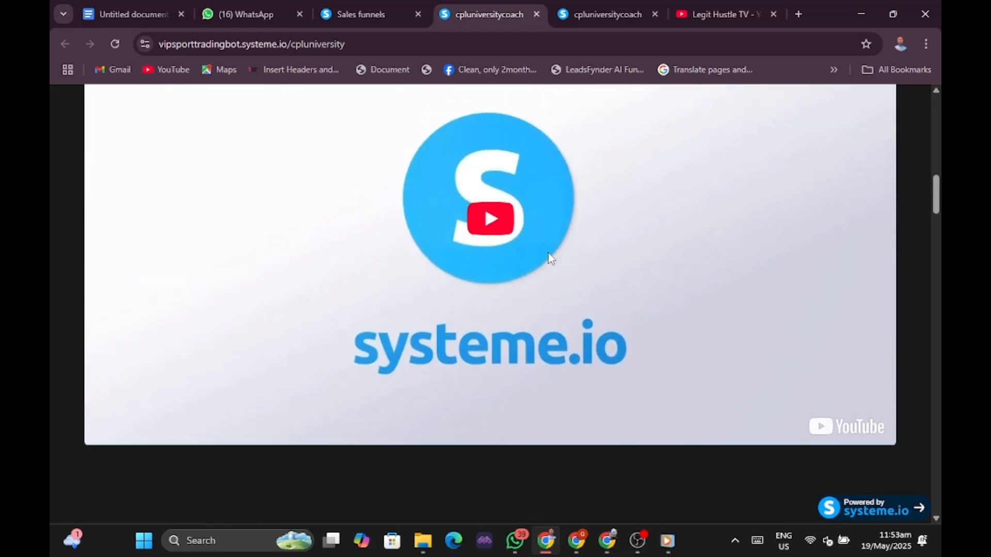
scroll(548, 253, "up", 10)
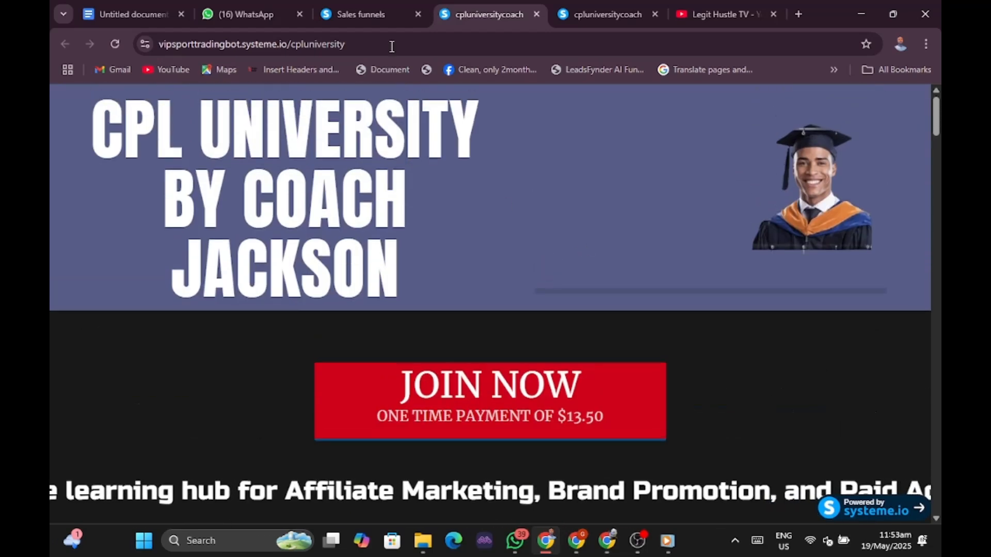
left_click(354, 15)
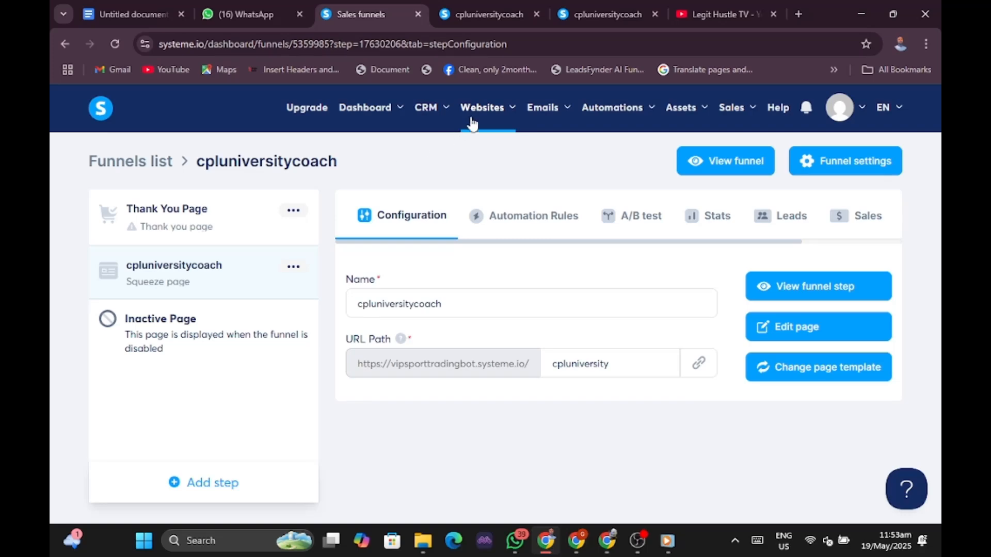
Open the Vip Sport Betting Software & Bots funnel's live step page in a new tab.
mouse_move(480, 111)
left_click(497, 175)
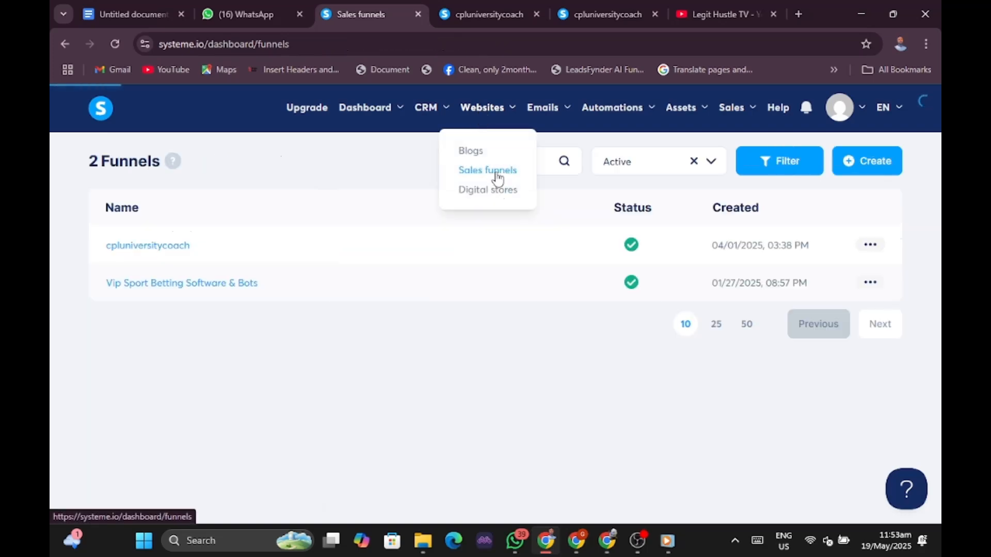
left_click(171, 287)
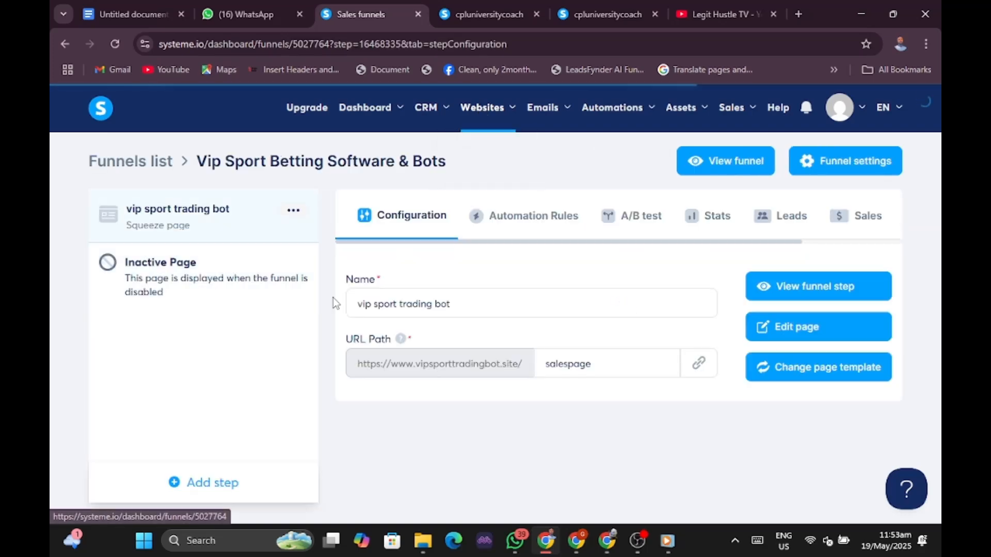
left_click(829, 289)
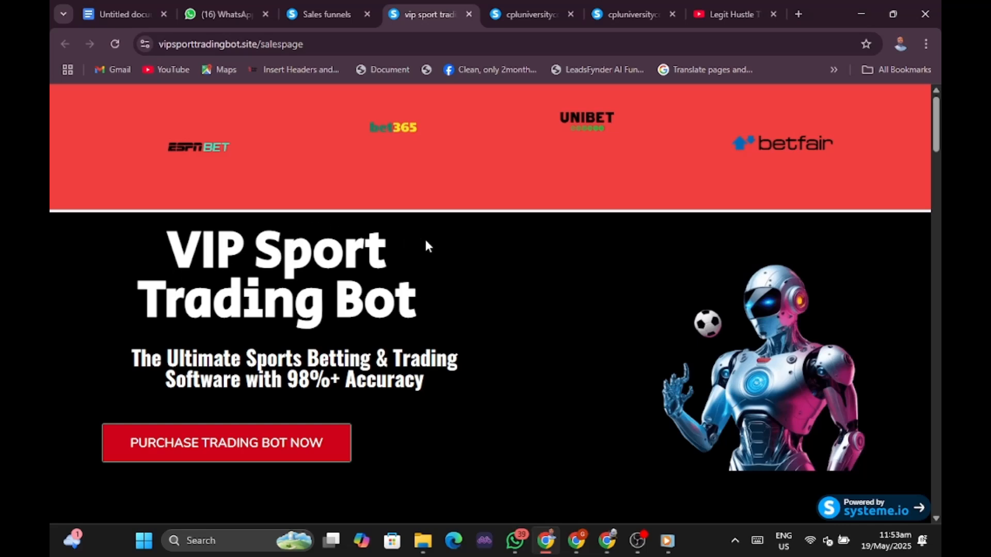
Scroll through the vipsporttradingbot.site sales page's masterclass, testimonials, FAQs and $100 offer.
scroll(479, 234, "down", 3)
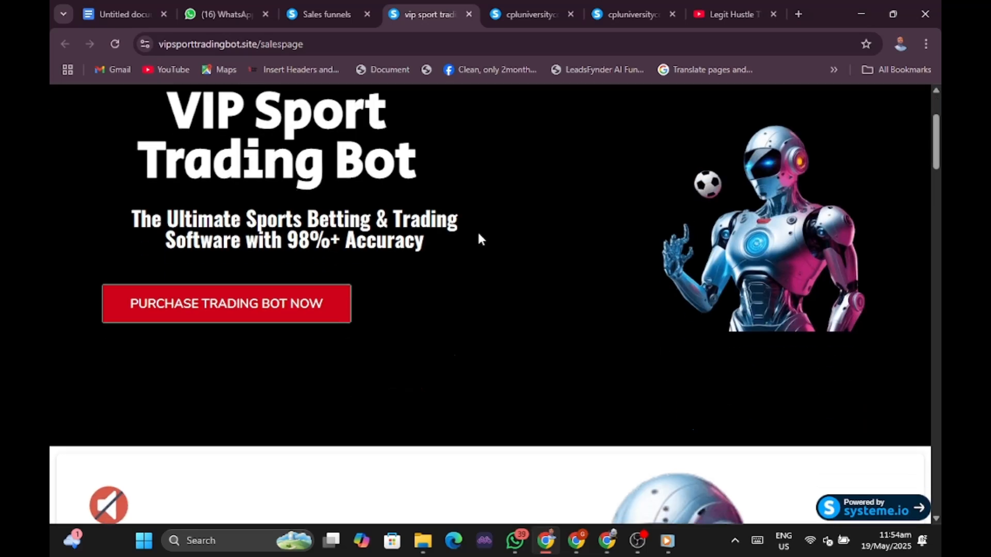
scroll(478, 234, "up", 3)
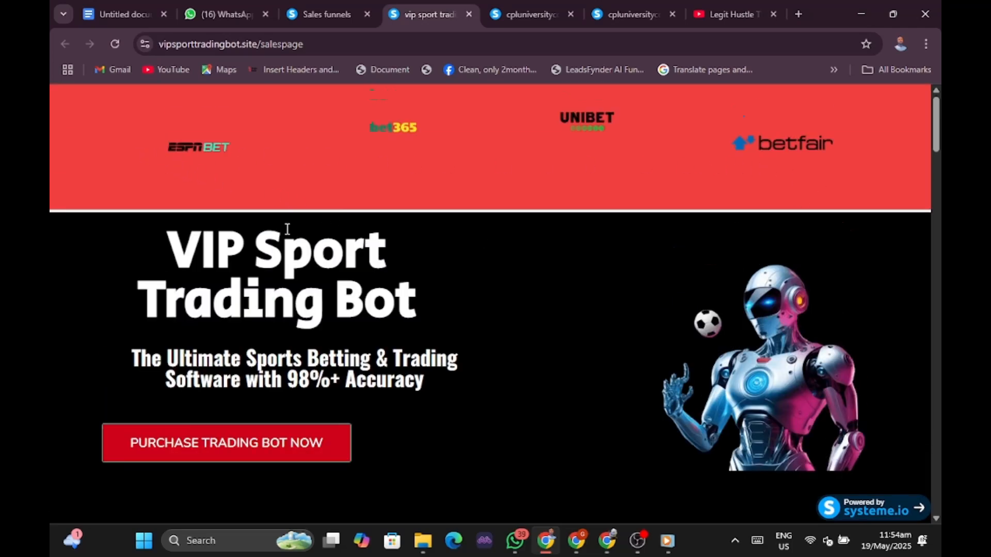
scroll(272, 212, "down", 10)
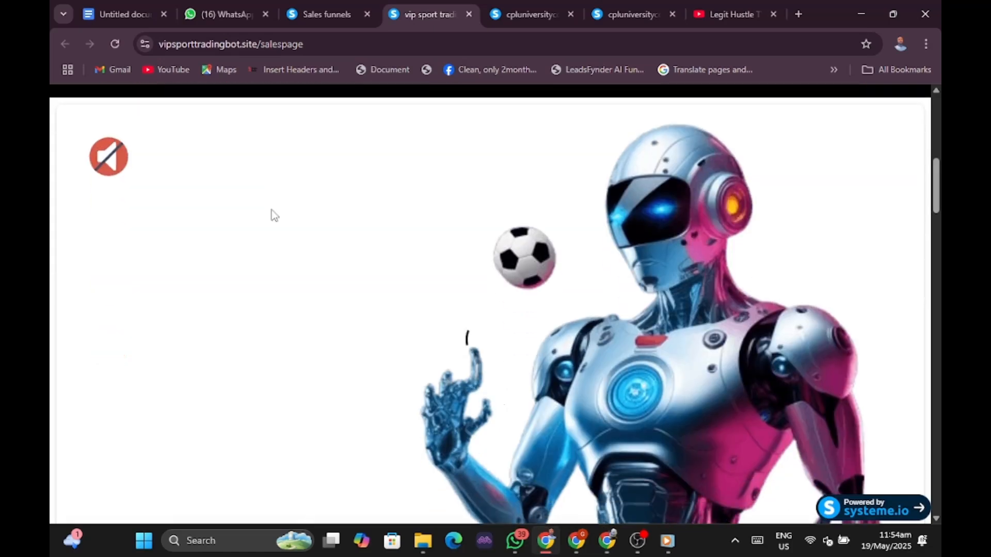
scroll(338, 216, "down", 12)
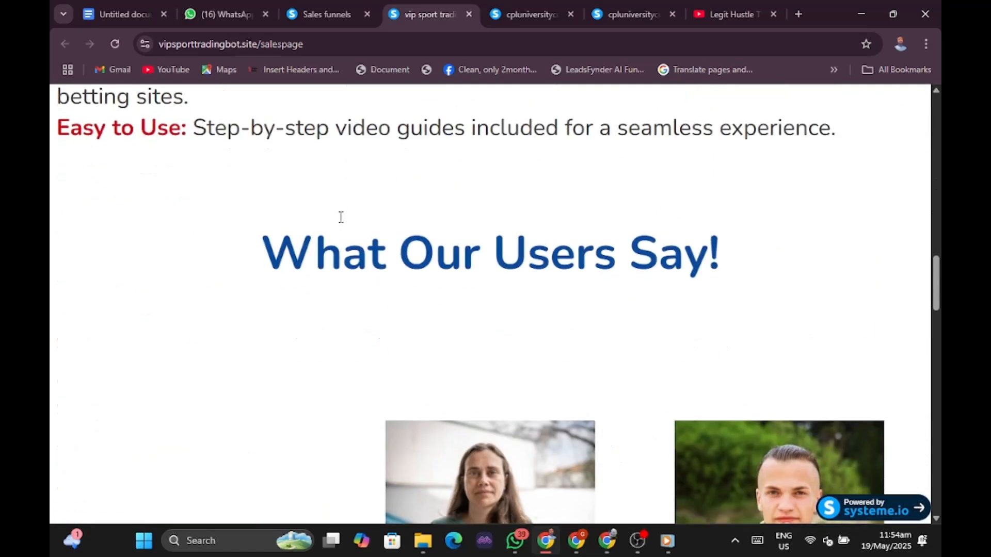
scroll(342, 223, "down", 10)
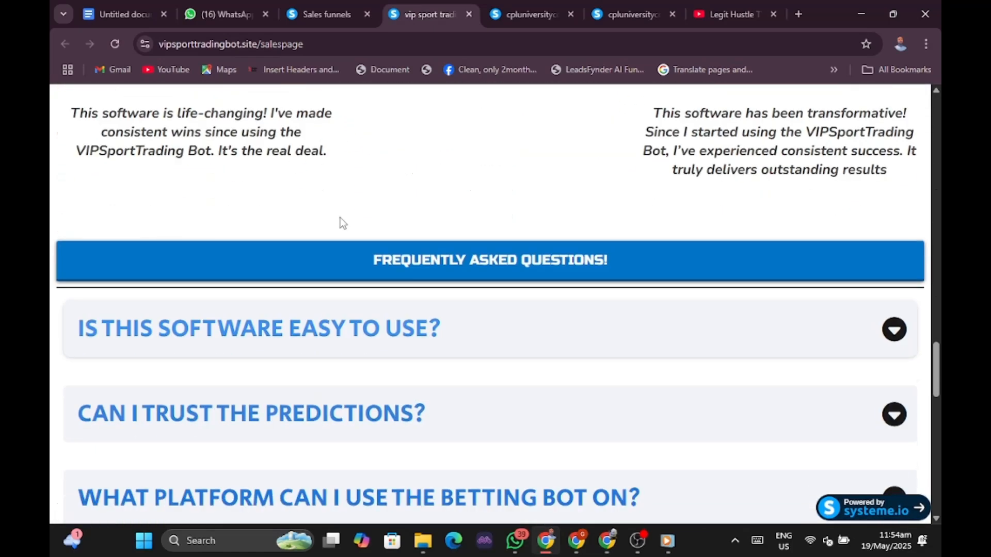
scroll(342, 223, "down", 10)
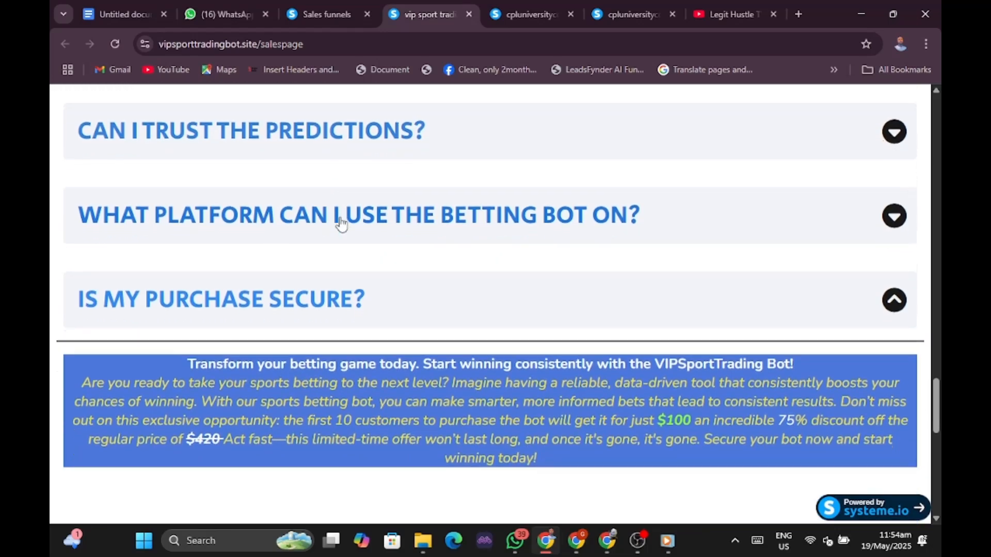
scroll(341, 217, "down", 3)
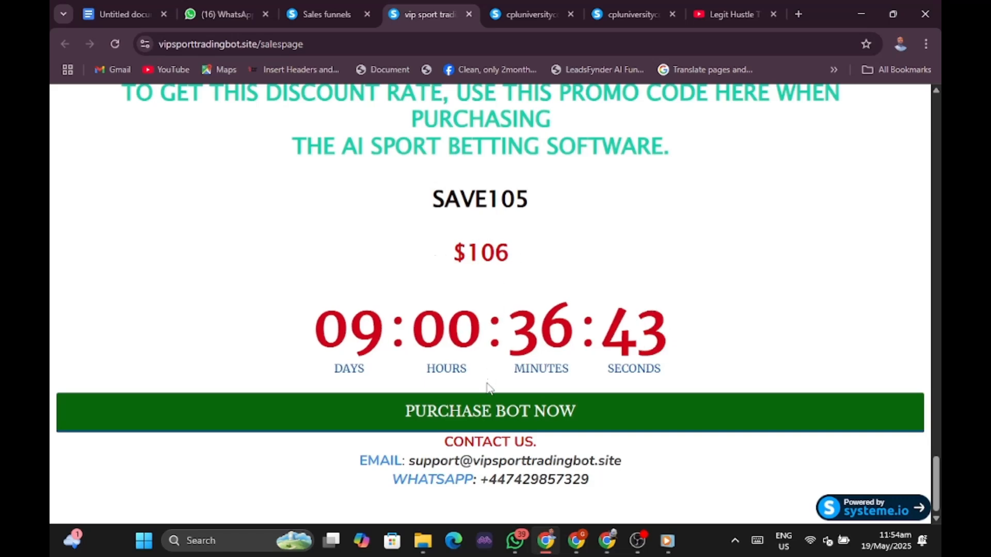
scroll(474, 382, "up", 5)
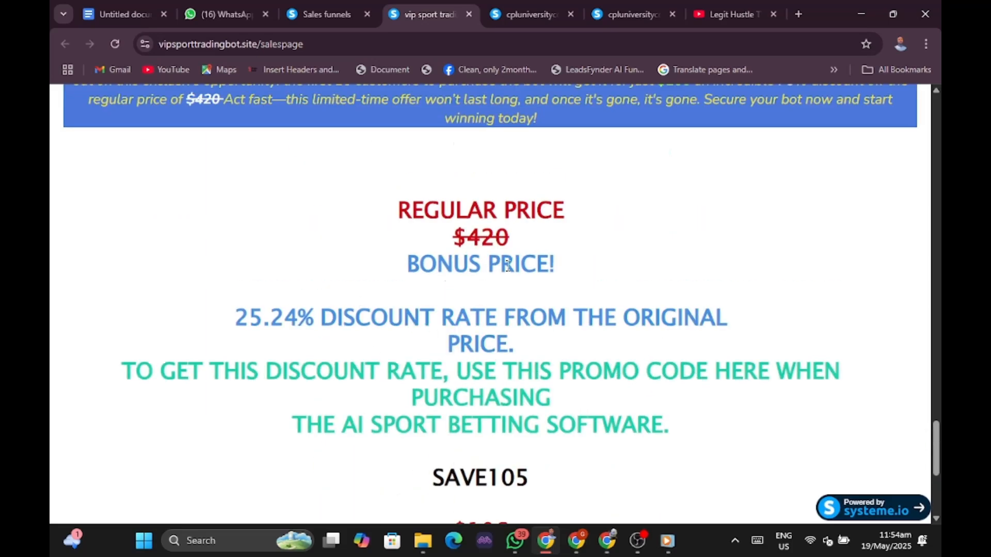
scroll(475, 252, "up", 10)
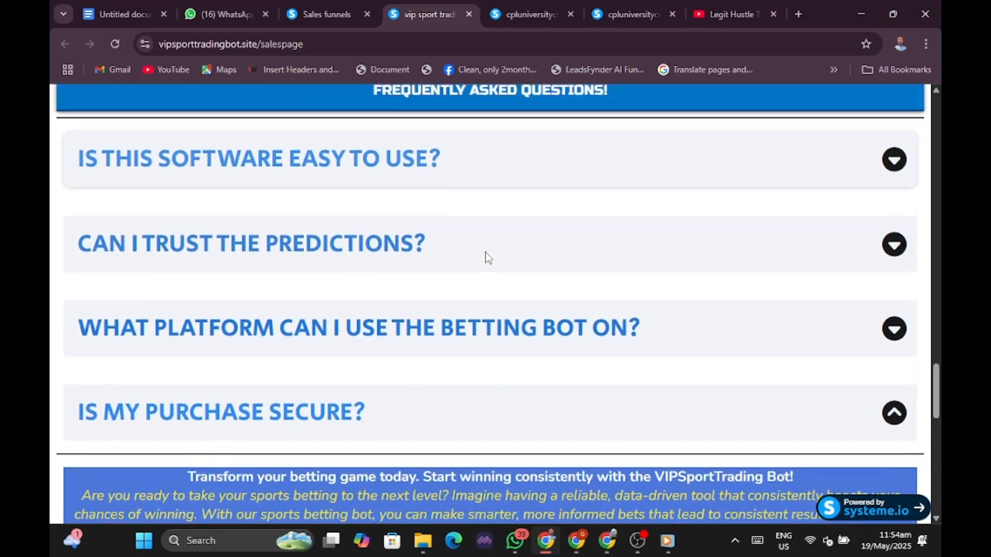
scroll(487, 259, "up", 5)
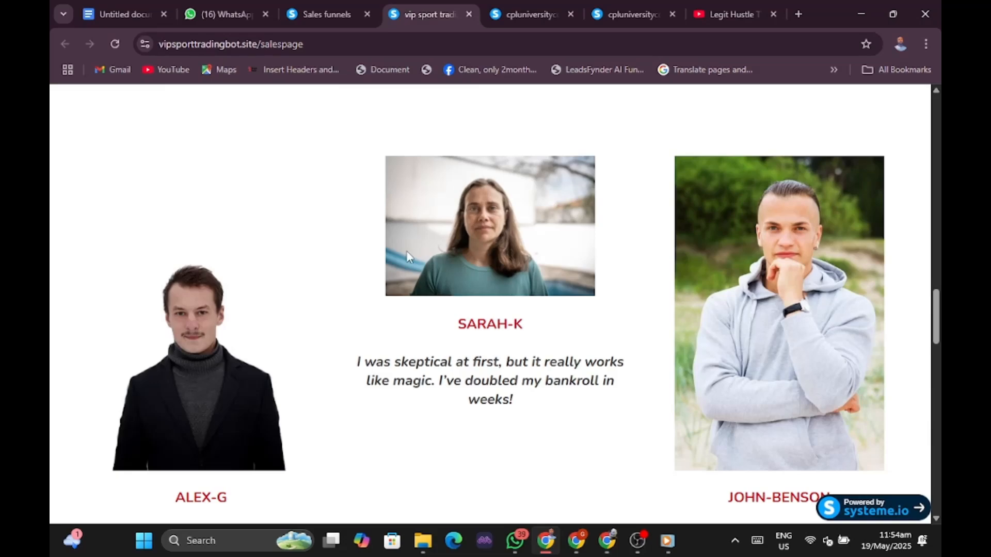
scroll(409, 257, "up", 5)
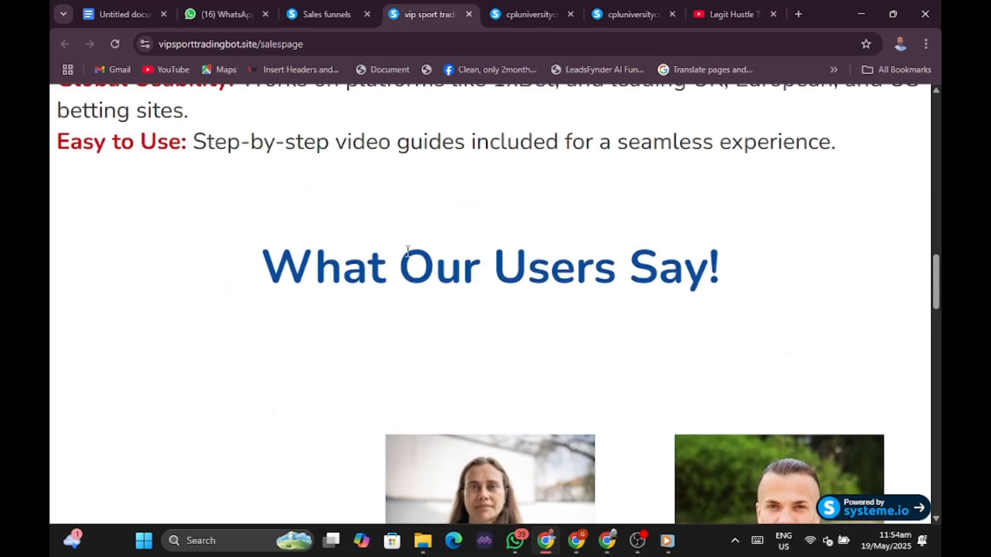
scroll(407, 251, "up", 15)
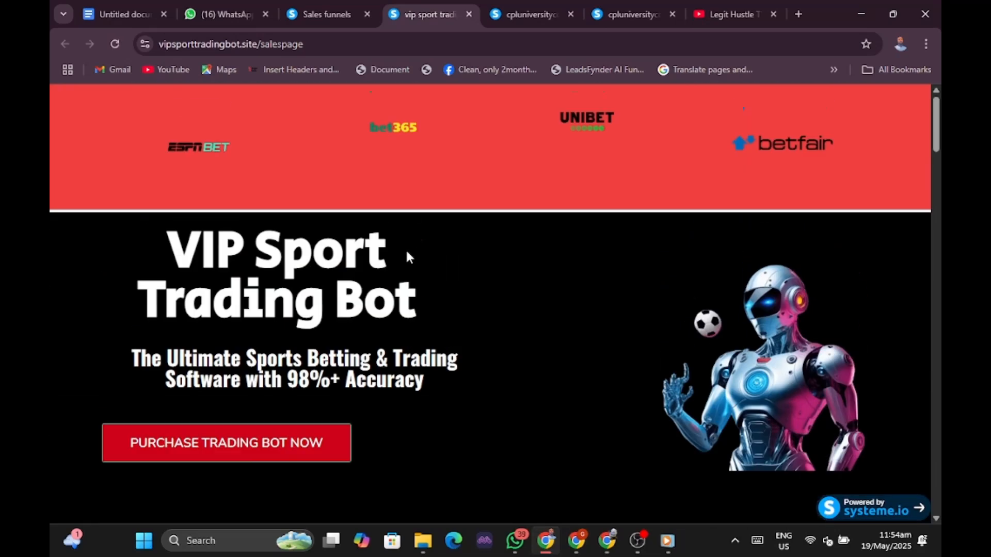
scroll(407, 253, "down", 5)
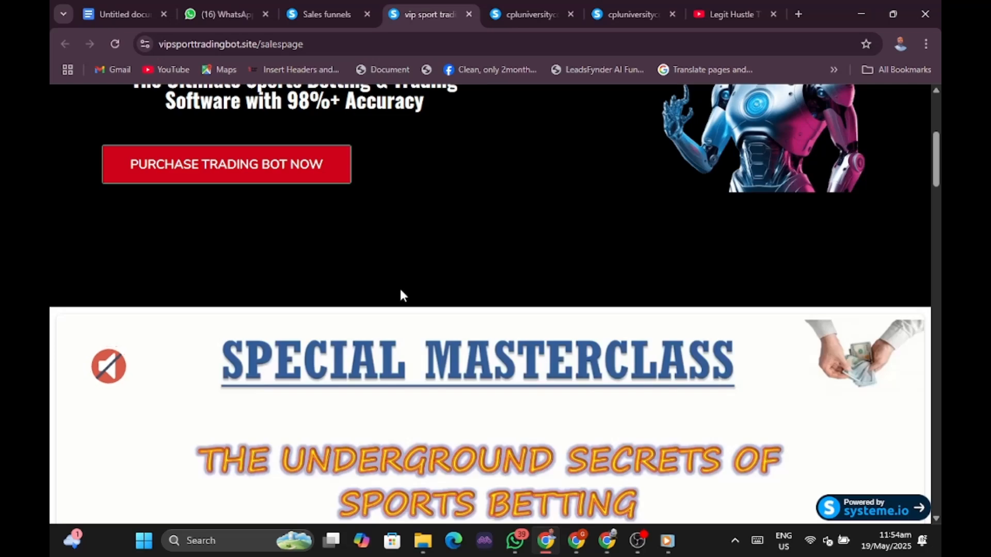
scroll(447, 309, "down", 4)
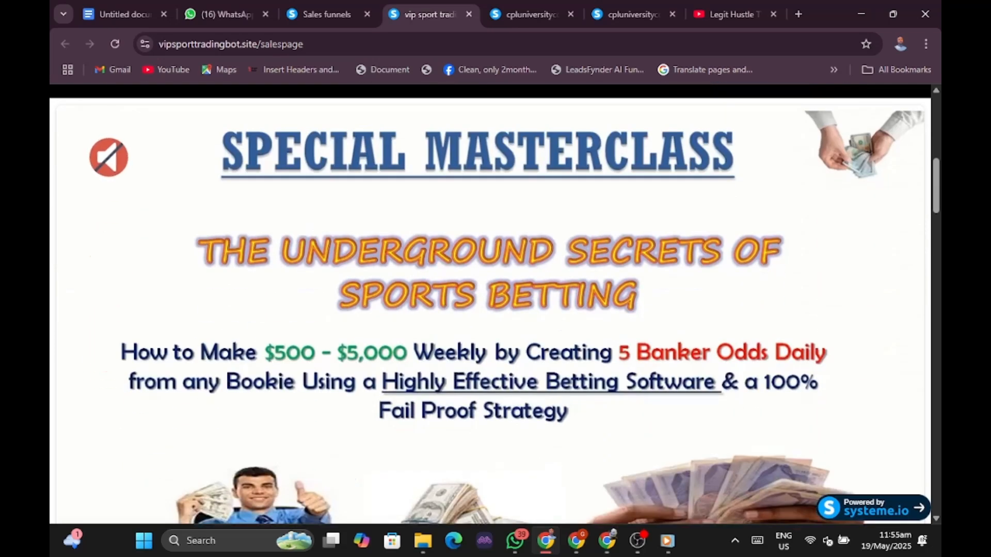
scroll(490, 304, "down", 15)
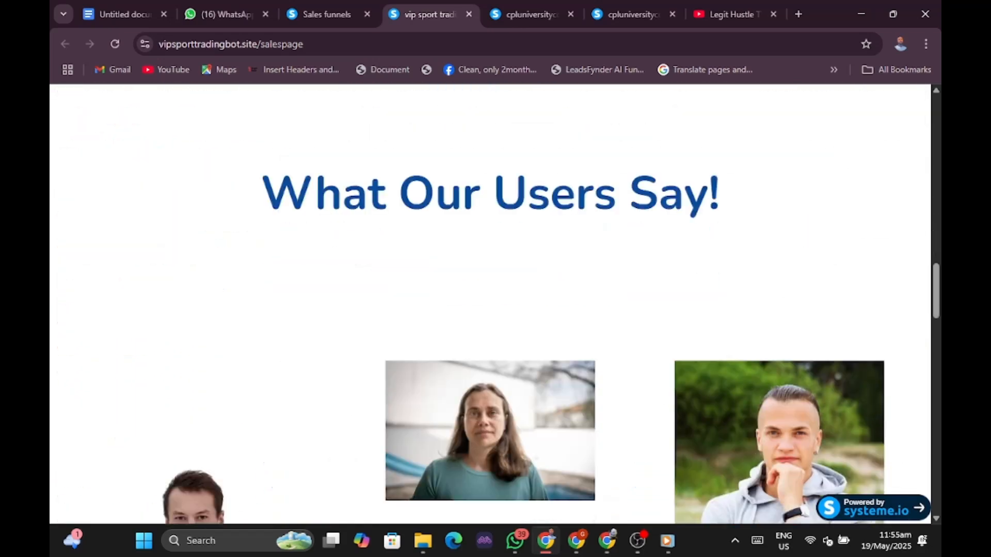
scroll(490, 305, "down", 10)
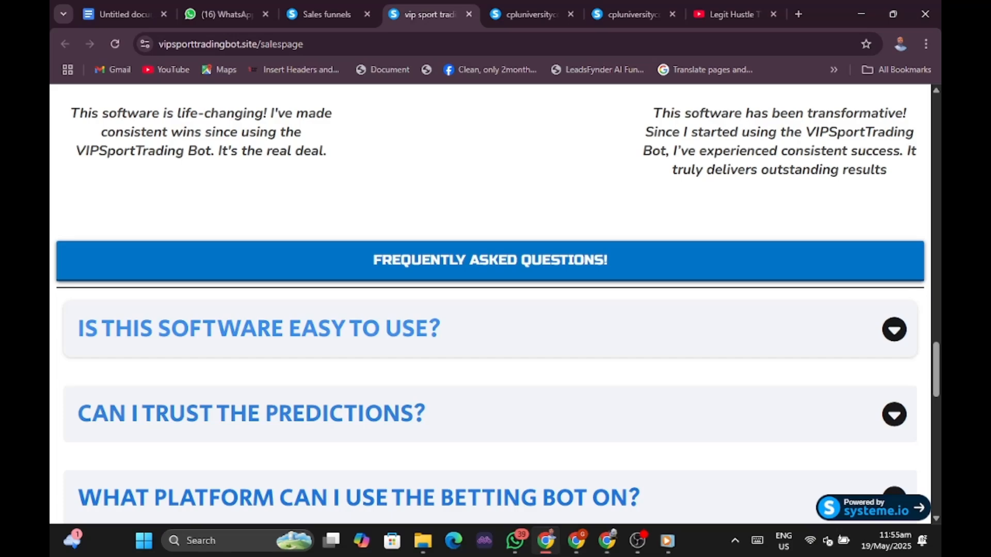
scroll(442, 310, "down", 5)
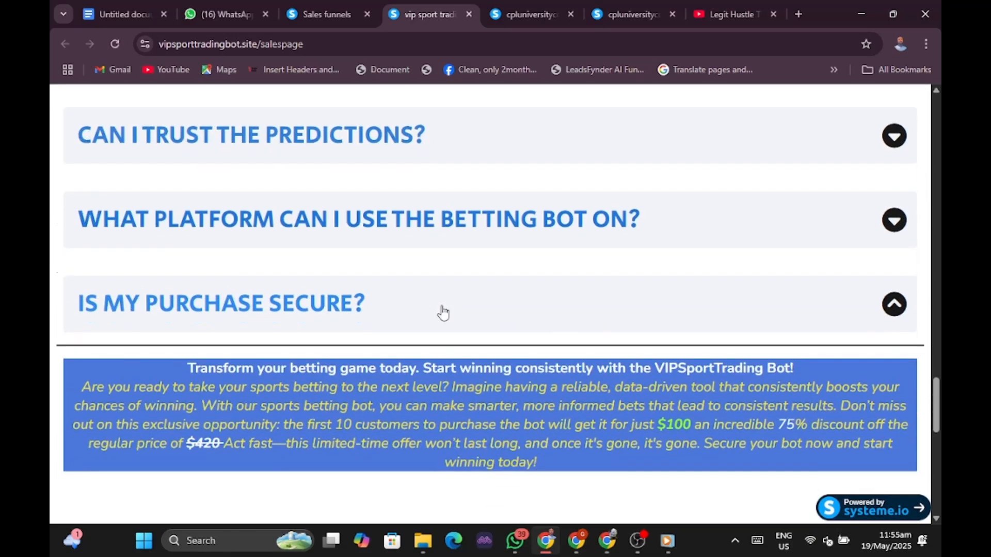
scroll(442, 313, "down", 6)
scroll(442, 312, "up", 15)
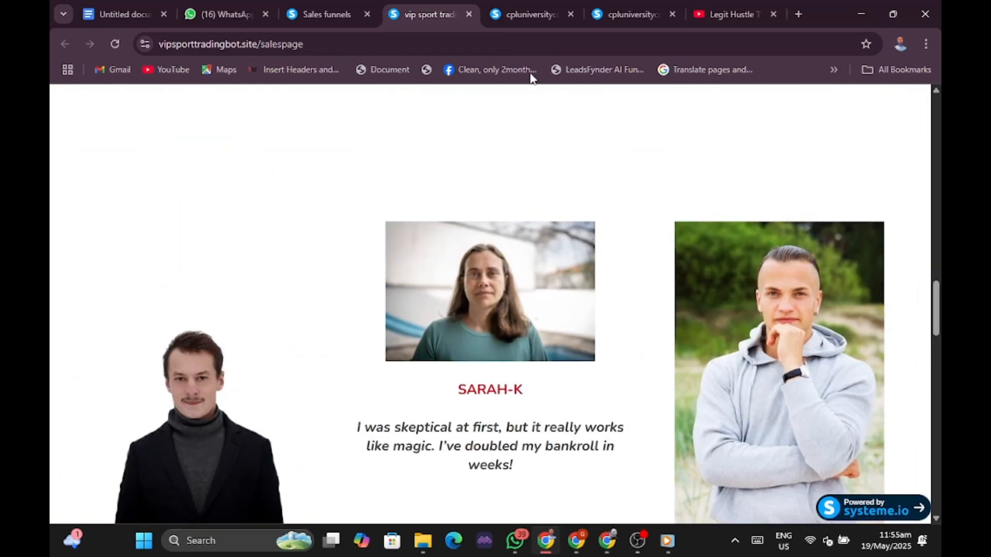
Switch to the other Chrome window and open the jj funnel from the Sales funnels list.
left_click(576, 542)
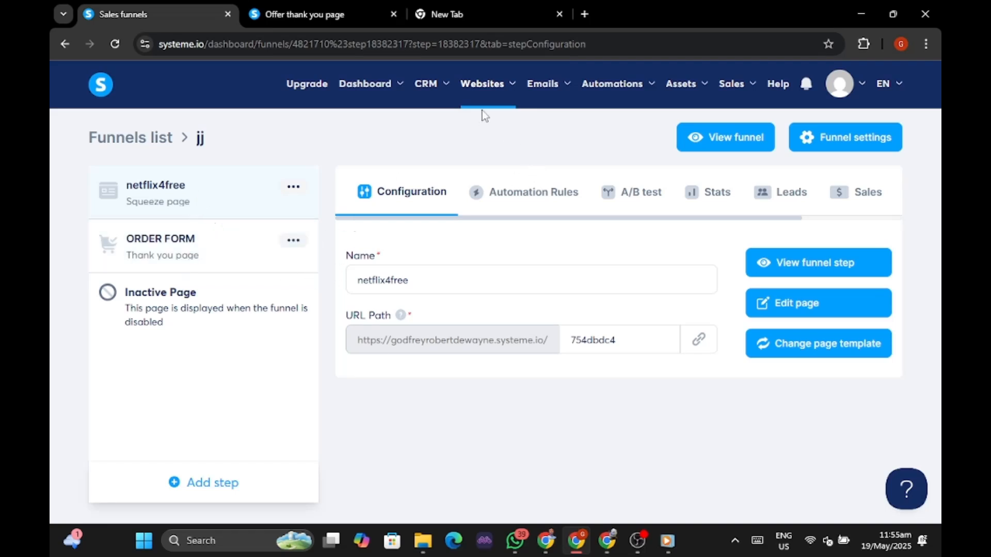
mouse_move(482, 106)
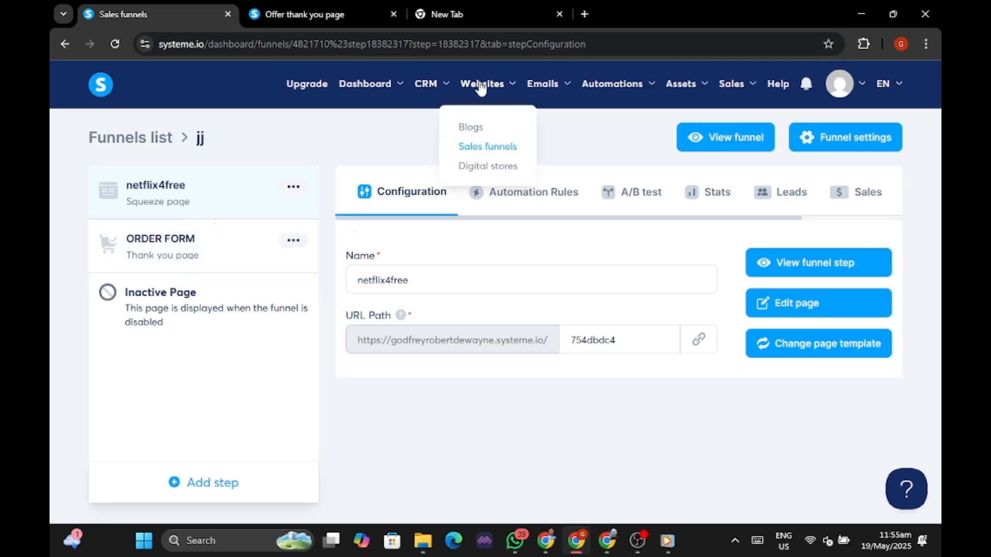
left_click(481, 152)
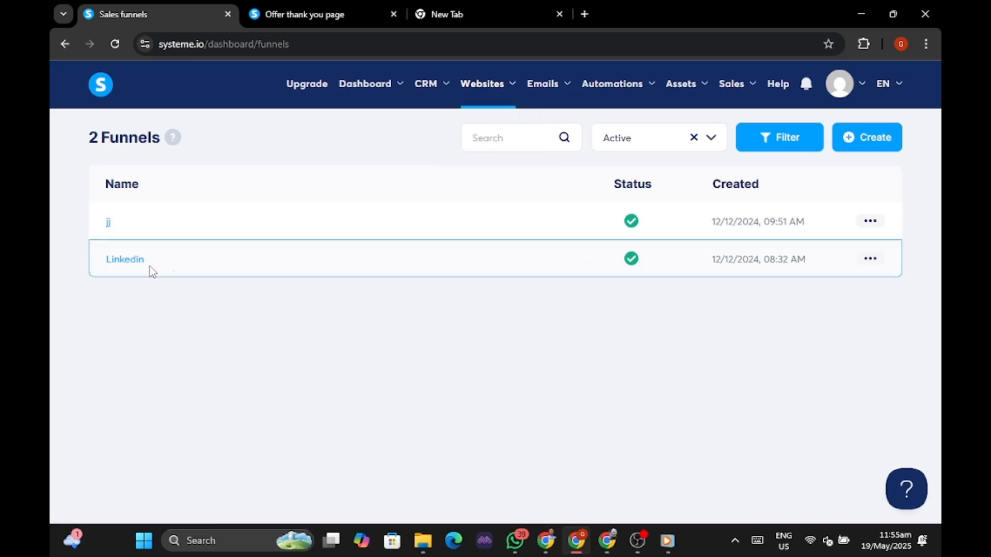
left_click(110, 226)
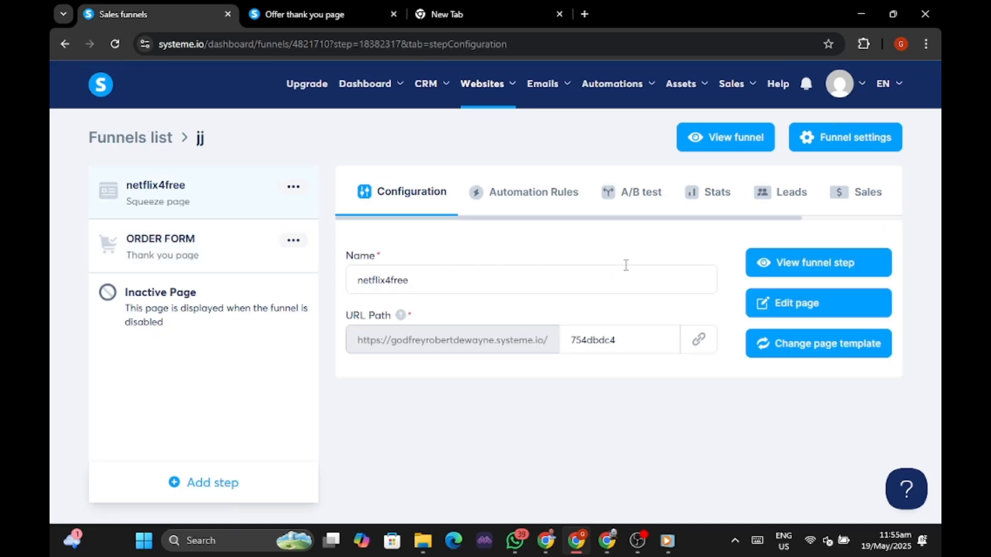
left_click(785, 264)
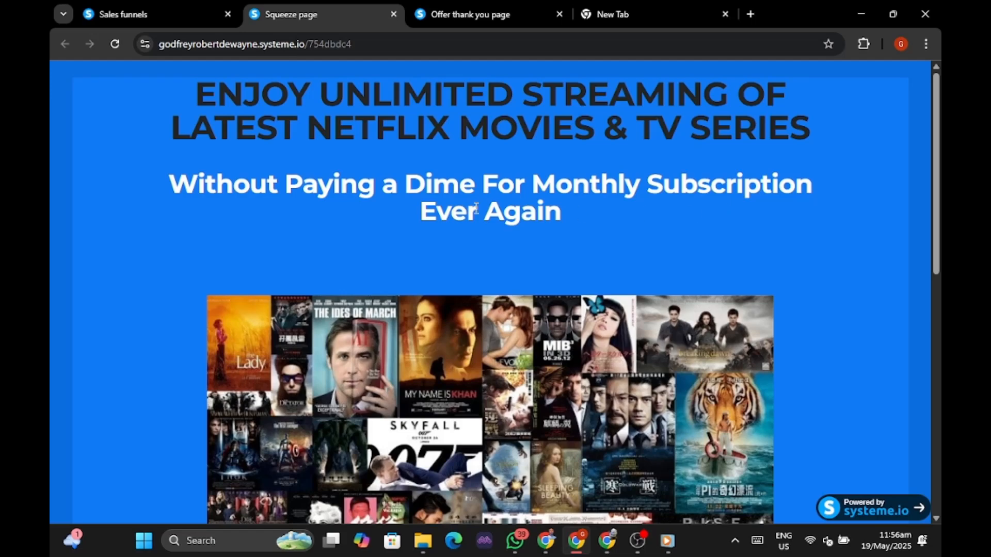
scroll(522, 227, "down", 9)
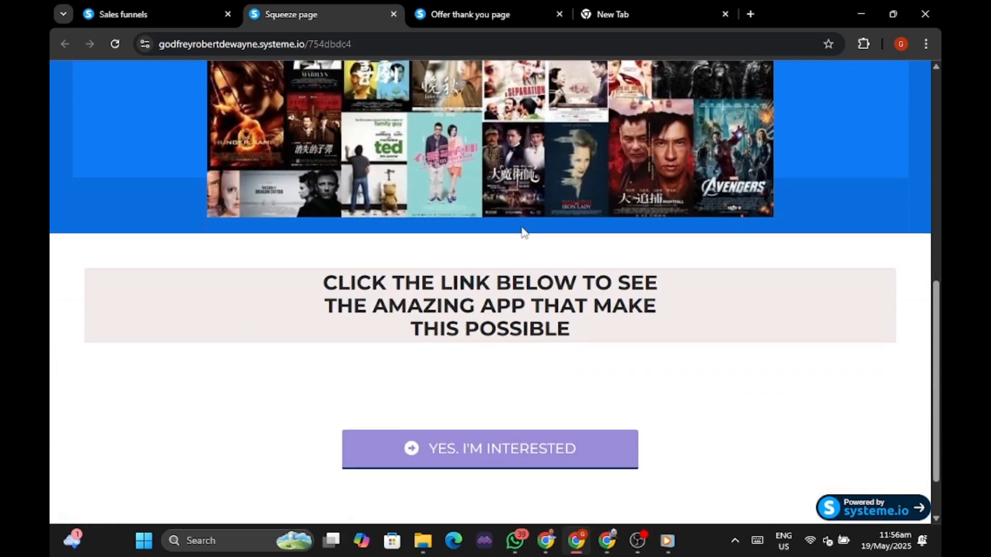
scroll(522, 227, "down", 1)
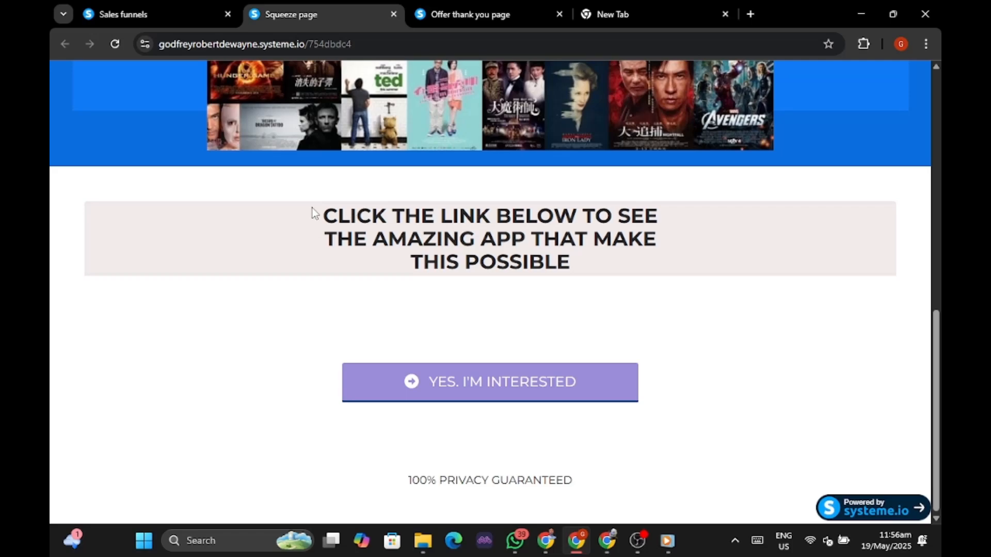
scroll(389, 271, "up", 5)
scroll(390, 274, "up", 4)
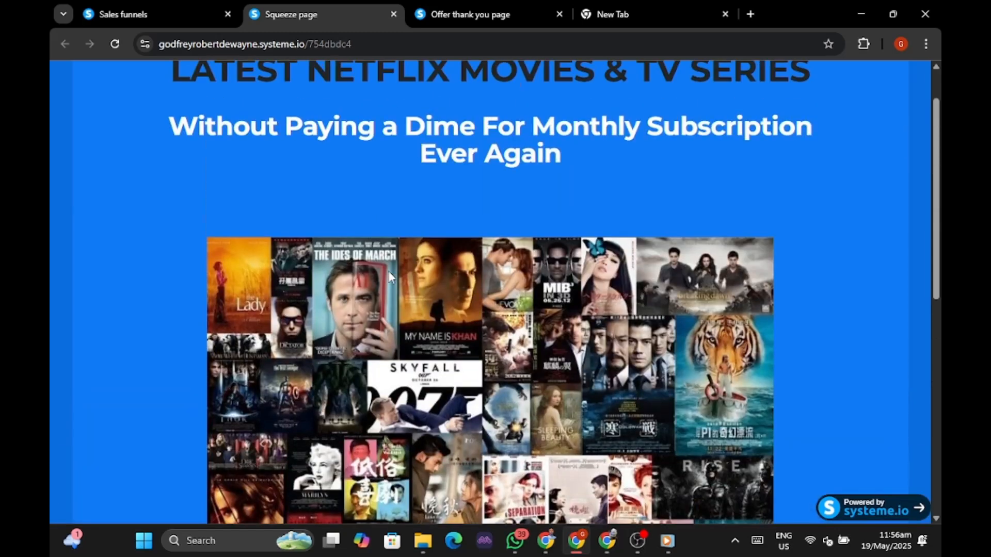
scroll(410, 273, "down", 10)
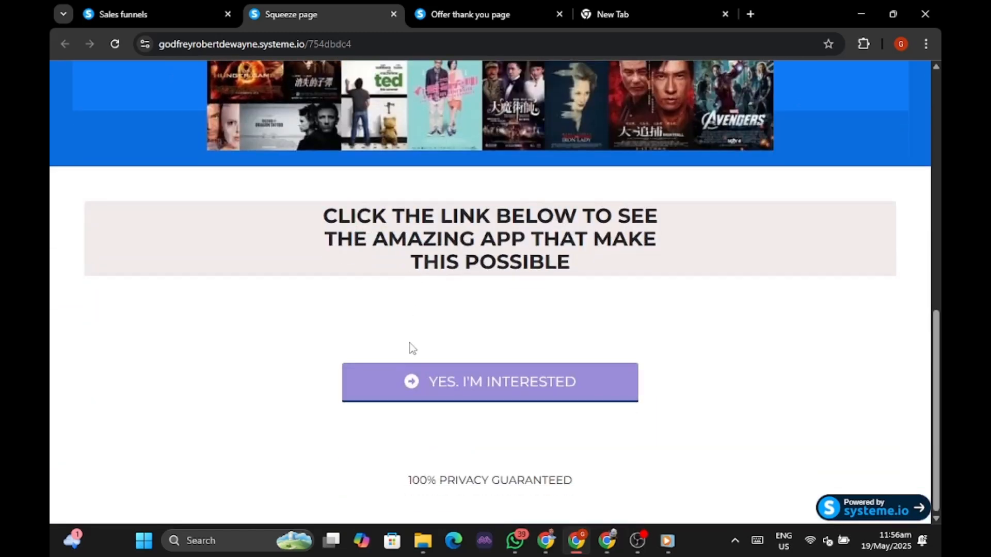
Follow YES, I'M INTERESTED to the offer page and scroll past the Netflix video to the countdown.
left_click(465, 395)
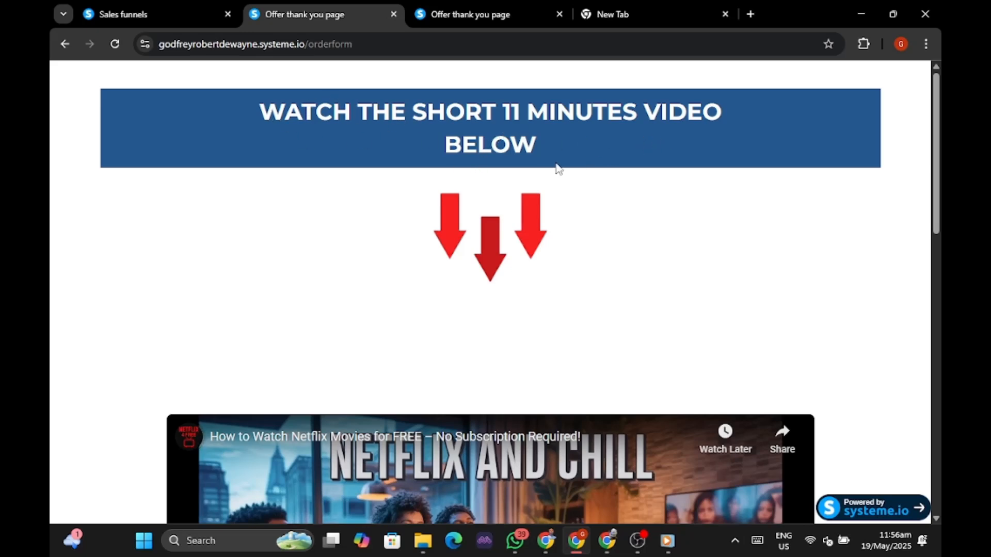
scroll(498, 207, "down", 8)
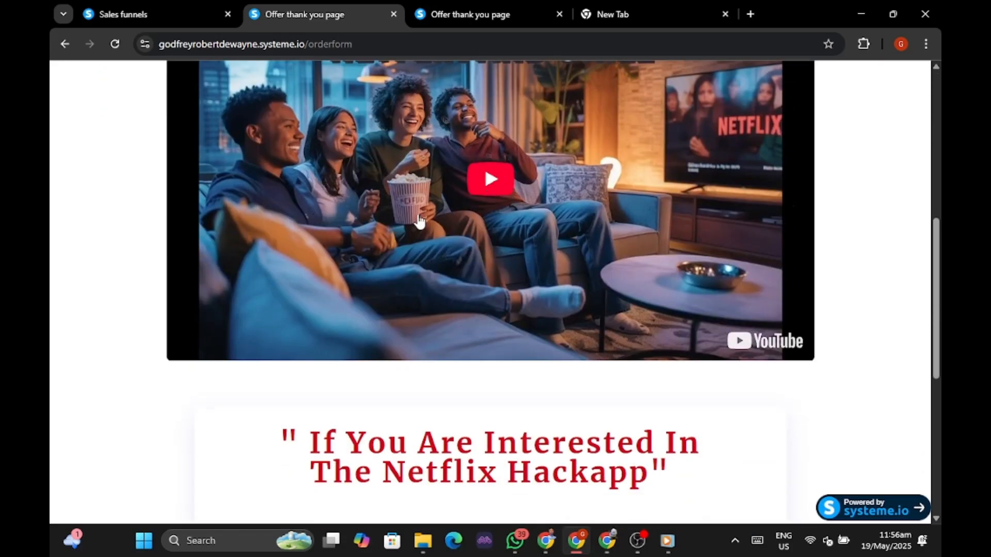
scroll(659, 212, "down", 1)
scroll(659, 212, "down", 6)
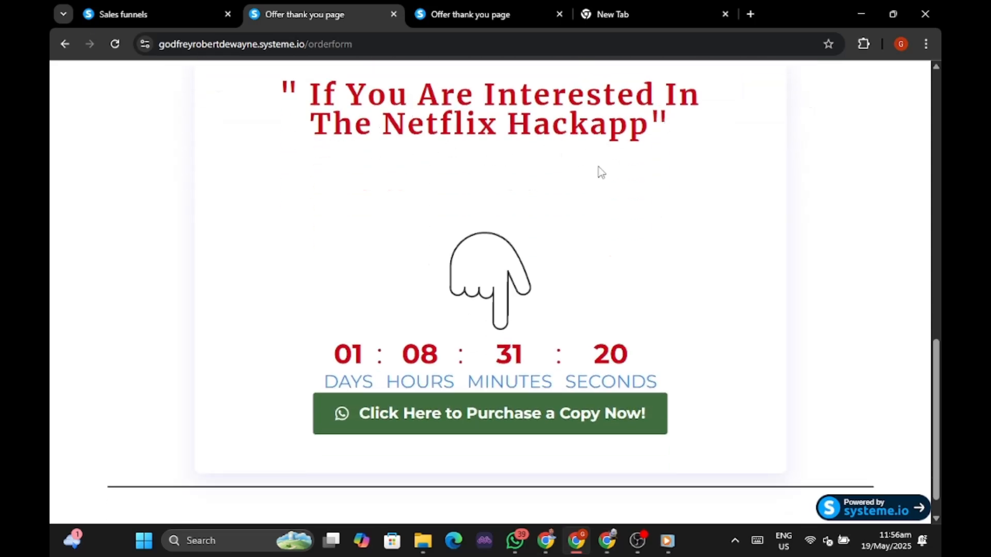
Test the purchase link, cancel the Open WhatsApp prompt, and switch to the vipsporttradingbot.site window.
left_click(458, 420)
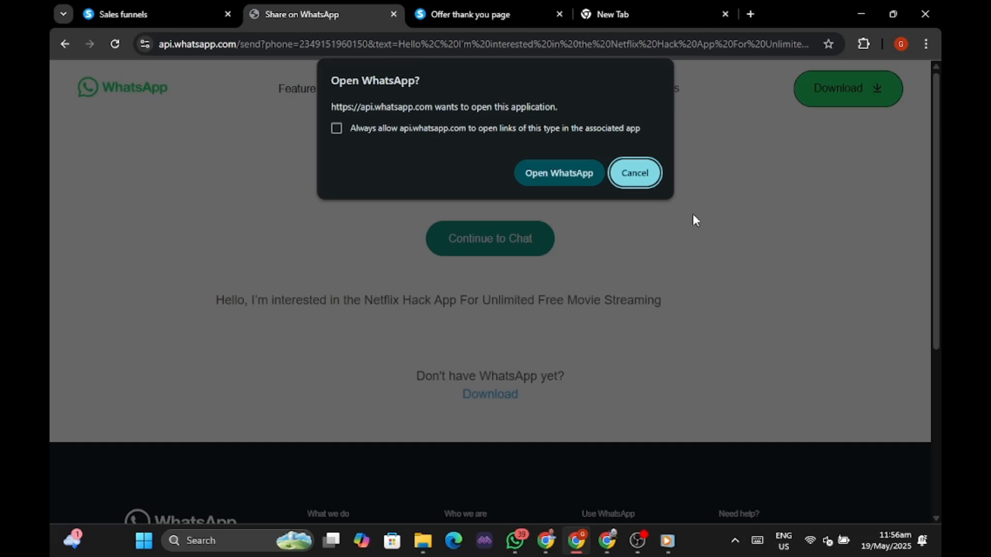
left_click(635, 178)
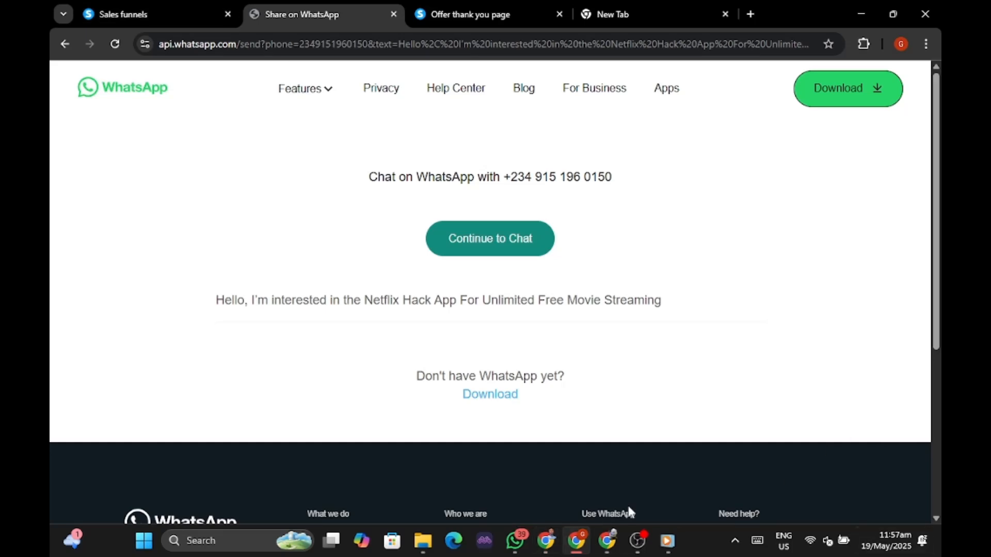
left_click(548, 550)
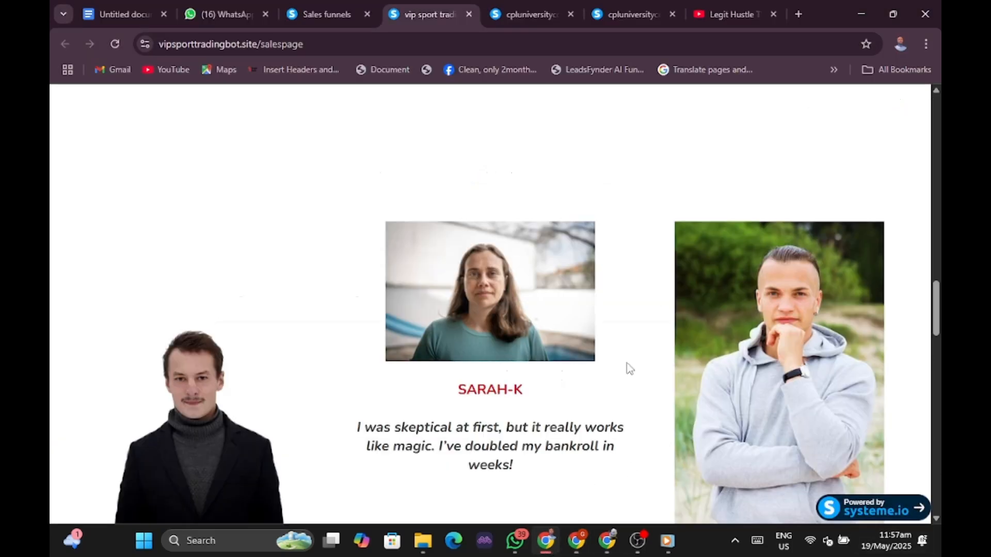
Return to systeme.io, visit the Main dashboard, then reopen the Sales funnels list.
left_click(327, 13)
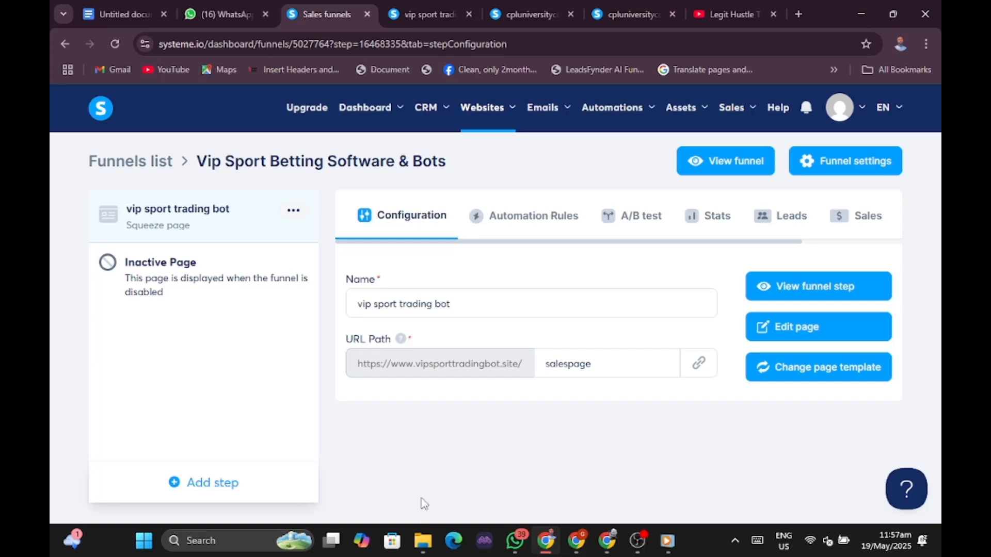
mouse_move(480, 109)
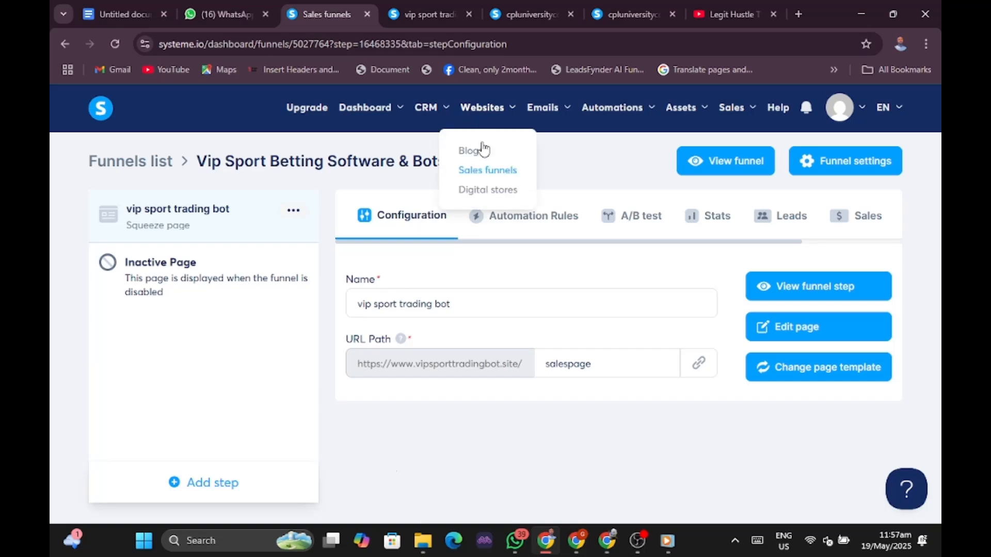
left_click(483, 173)
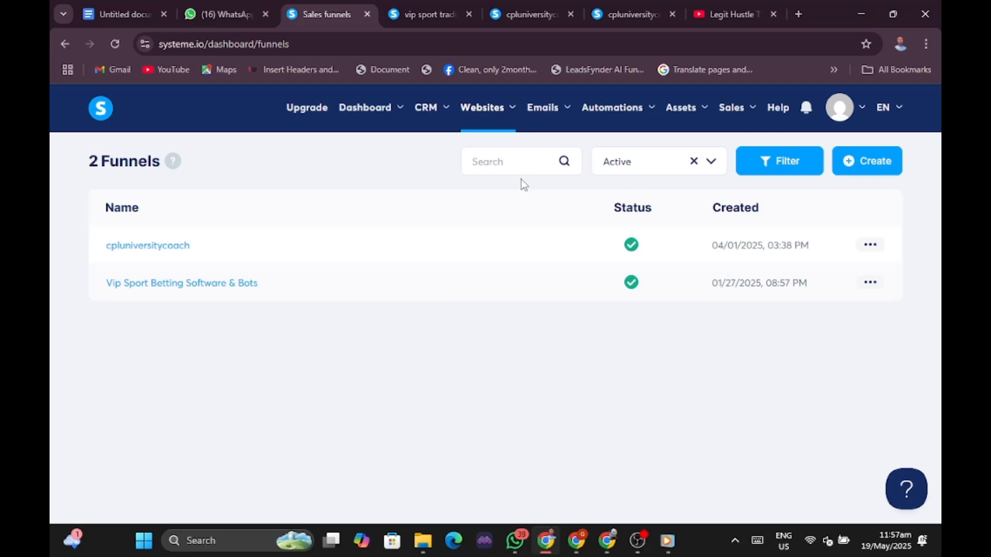
mouse_move(350, 115)
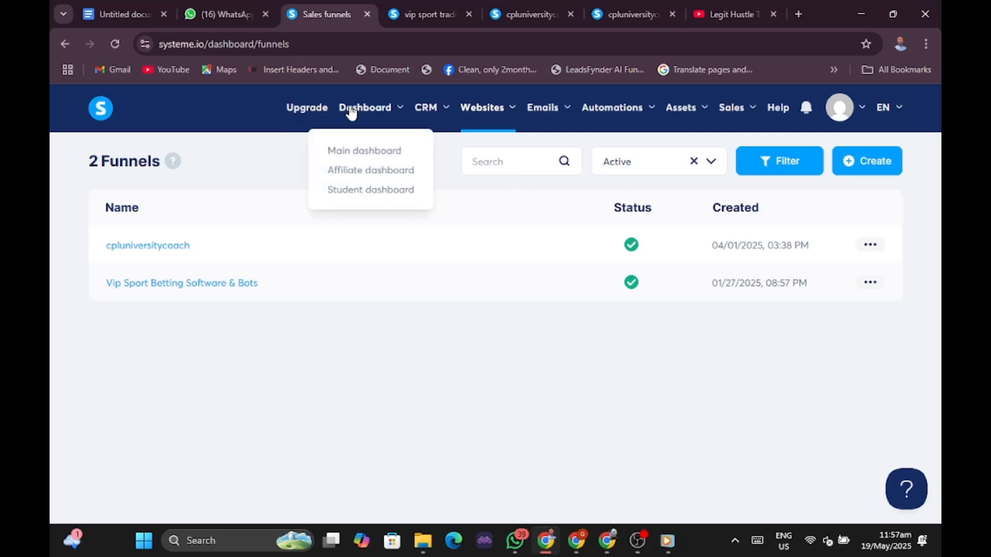
left_click(361, 154)
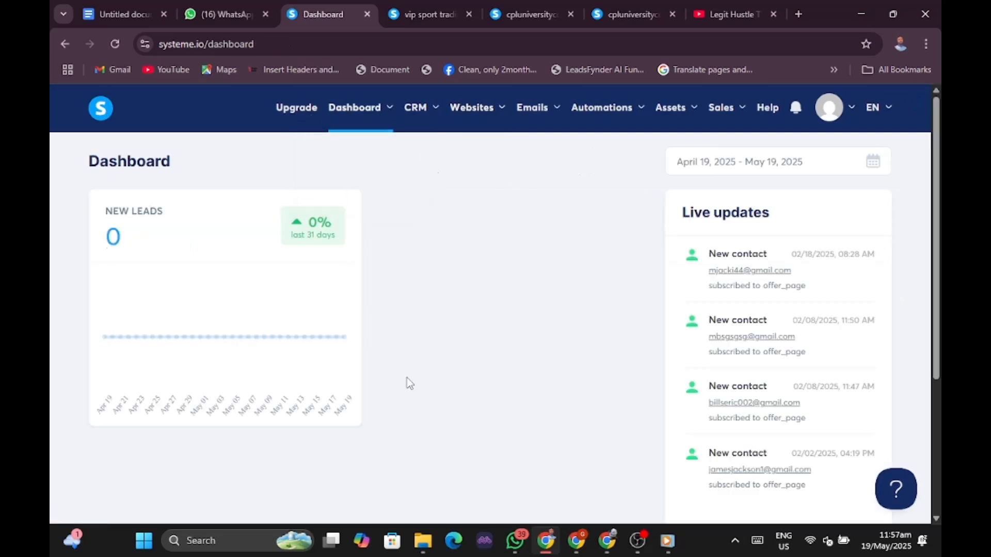
mouse_move(458, 126)
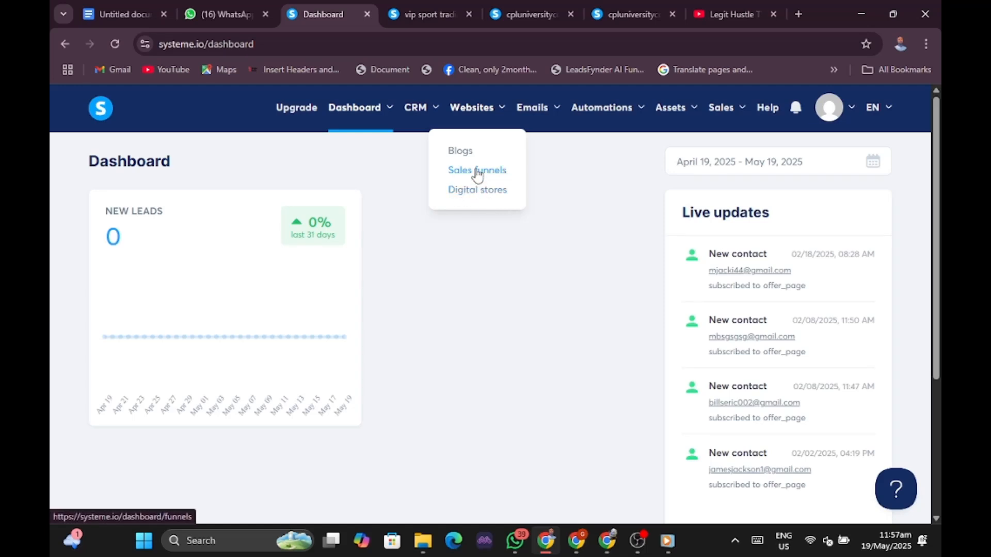
left_click(477, 175)
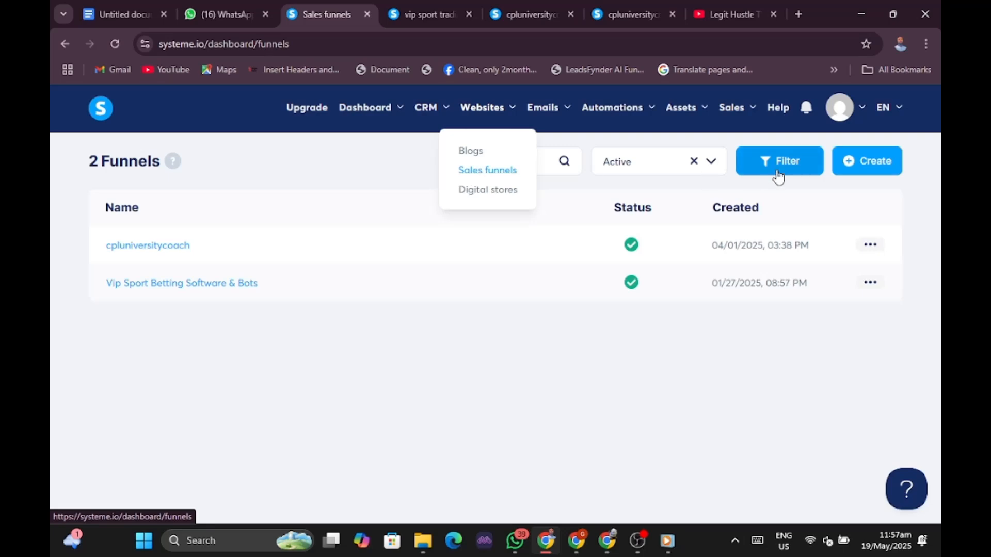
Start a new funnel named NETFLIX HACK, clearing the preset domain.
left_click(867, 165)
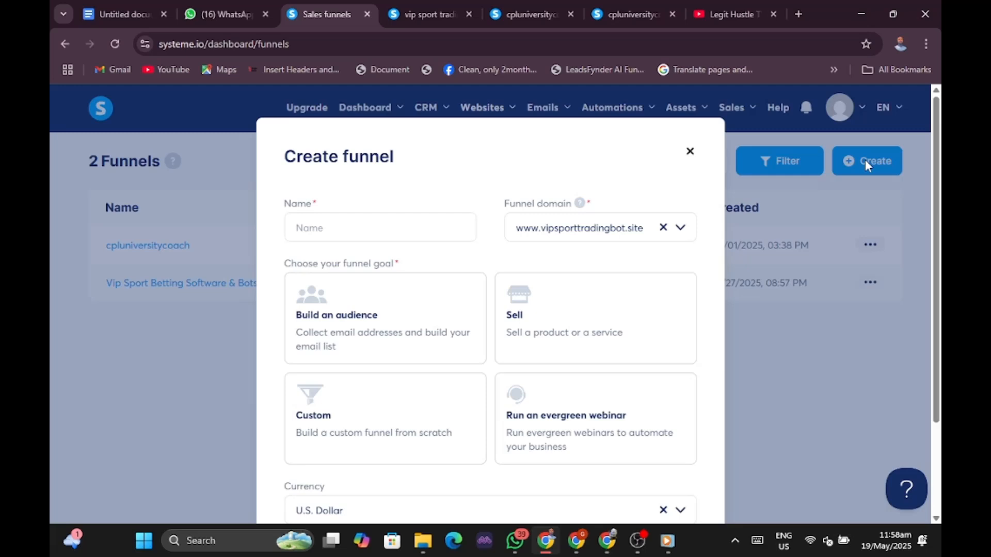
left_click(386, 230)
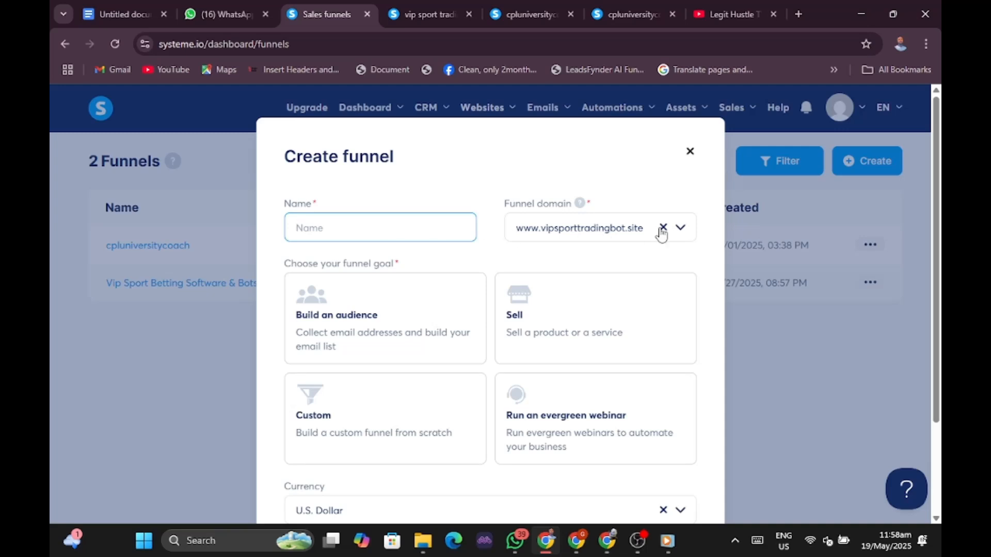
left_click(662, 228)
left_click(400, 229)
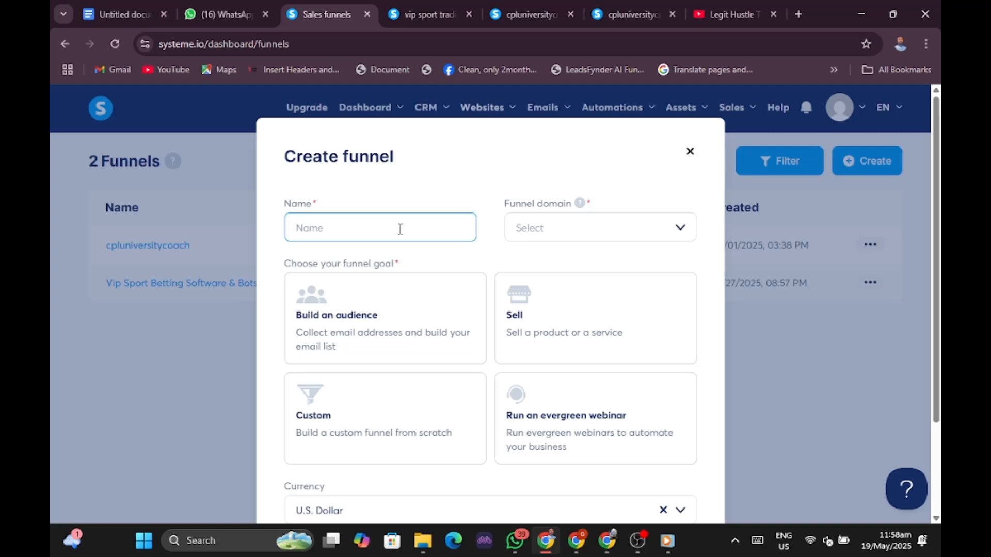
type("NETFLIX HACK APP")
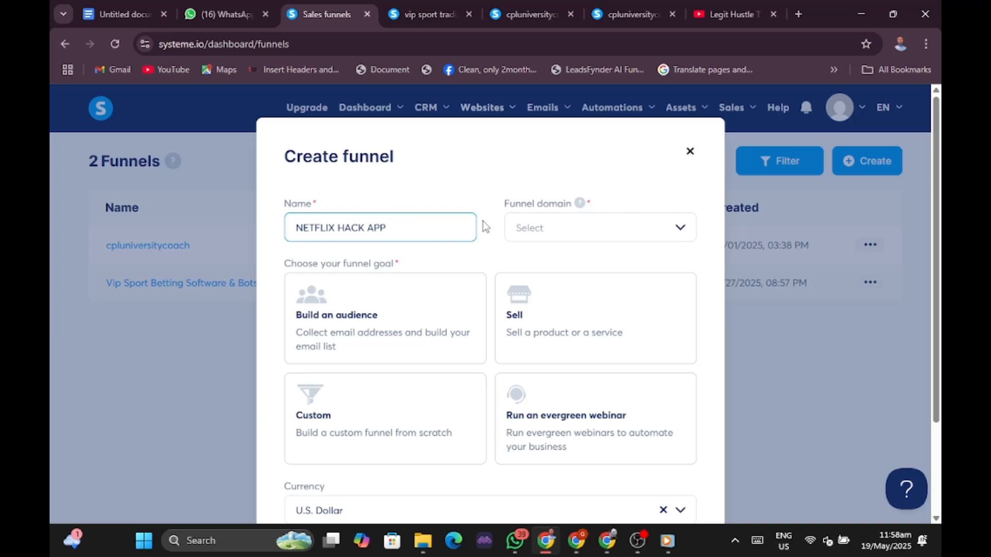
scroll(539, 341, "down", 1)
scroll(539, 341, "down", 1)
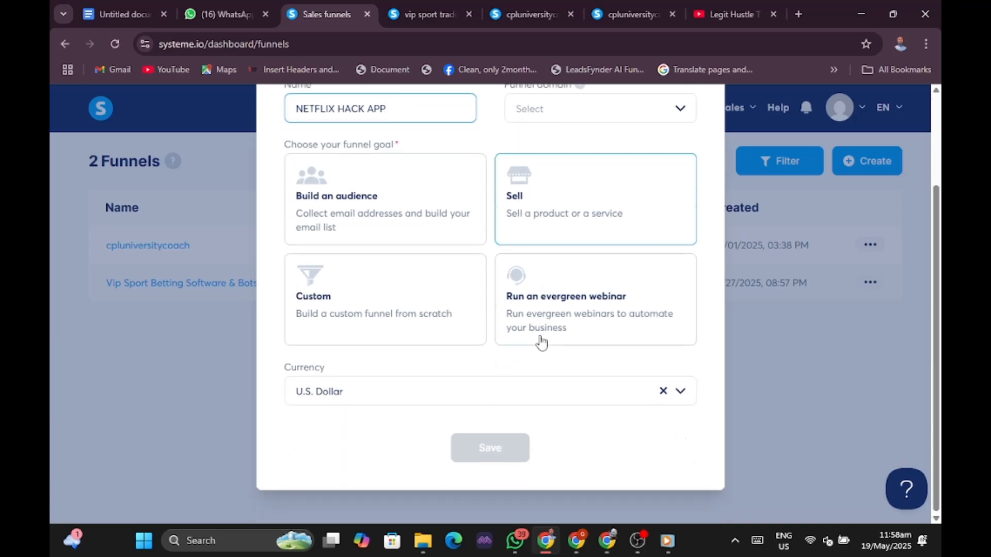
scroll(540, 343, "up", 2)
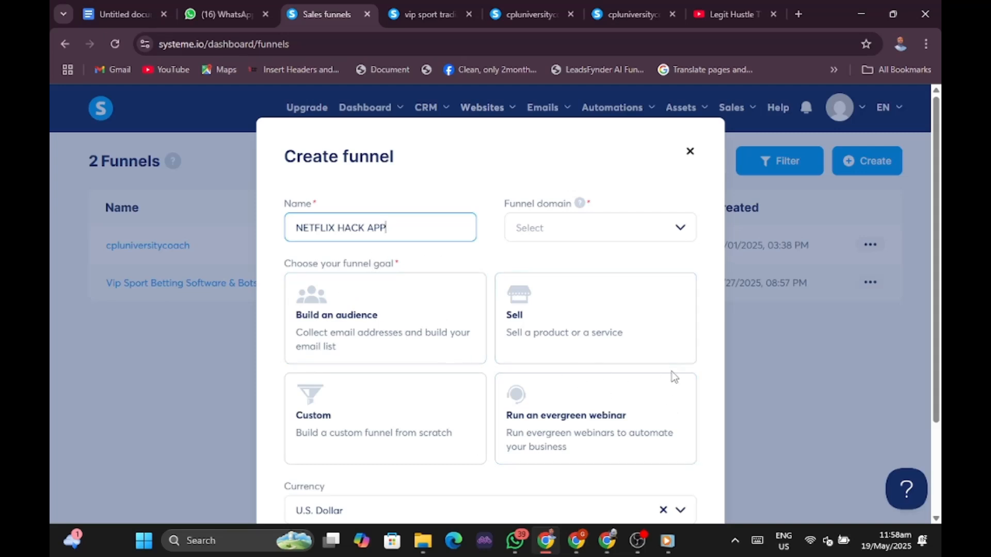
scroll(615, 332, "down", 1)
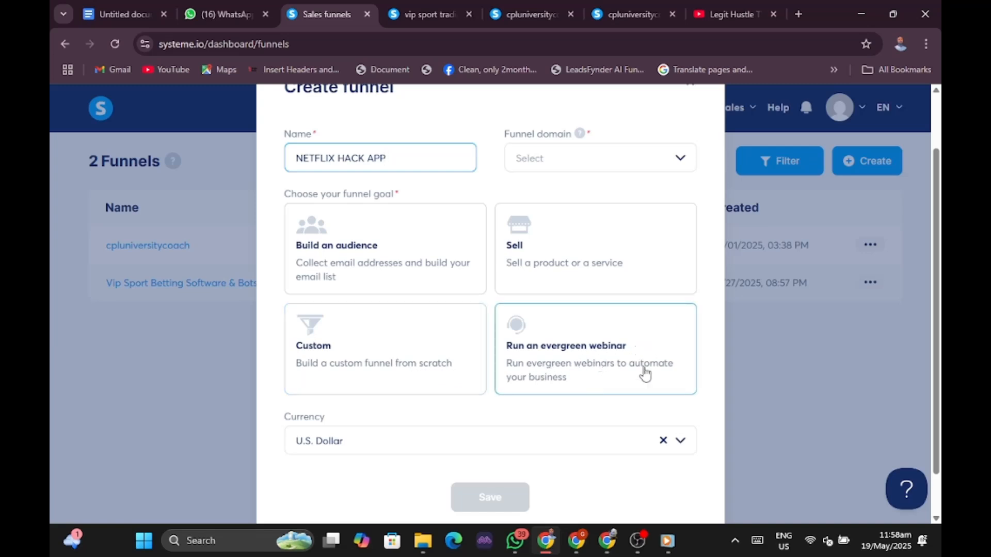
scroll(568, 311, "down", 1)
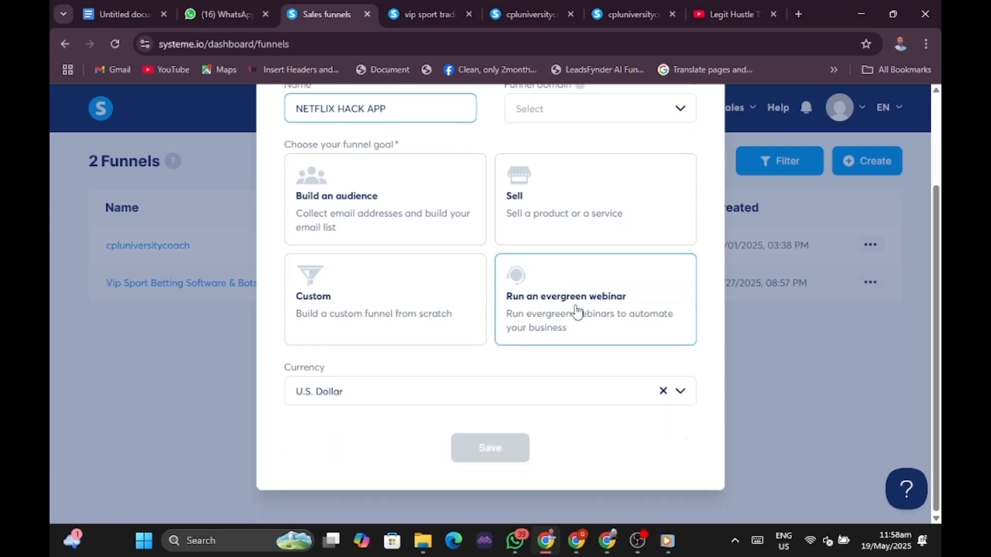
scroll(609, 247, "up", 2)
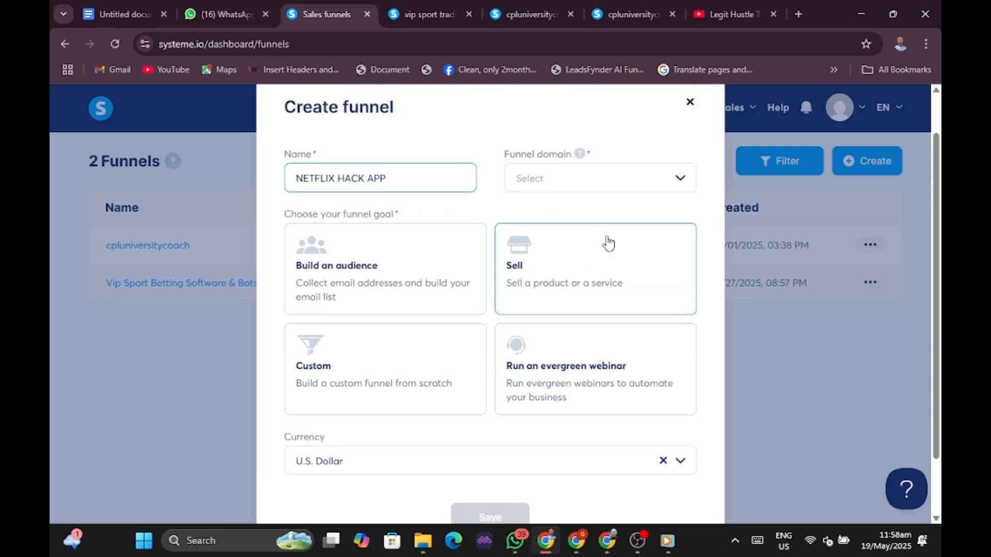
Set the funnel goal to Custom and change the currency from U.S. Dollar to Euro.
left_click(611, 181)
left_click(612, 181)
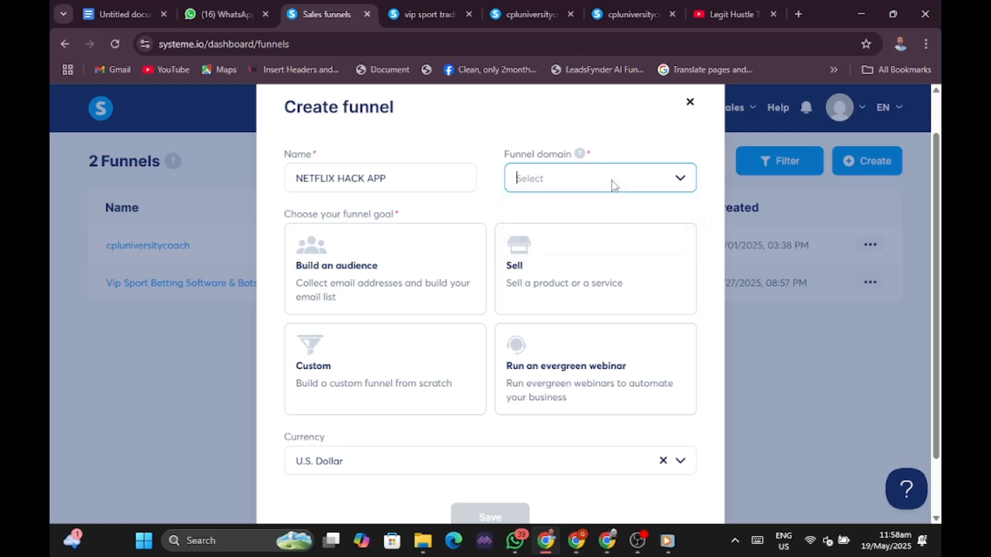
left_click(350, 380)
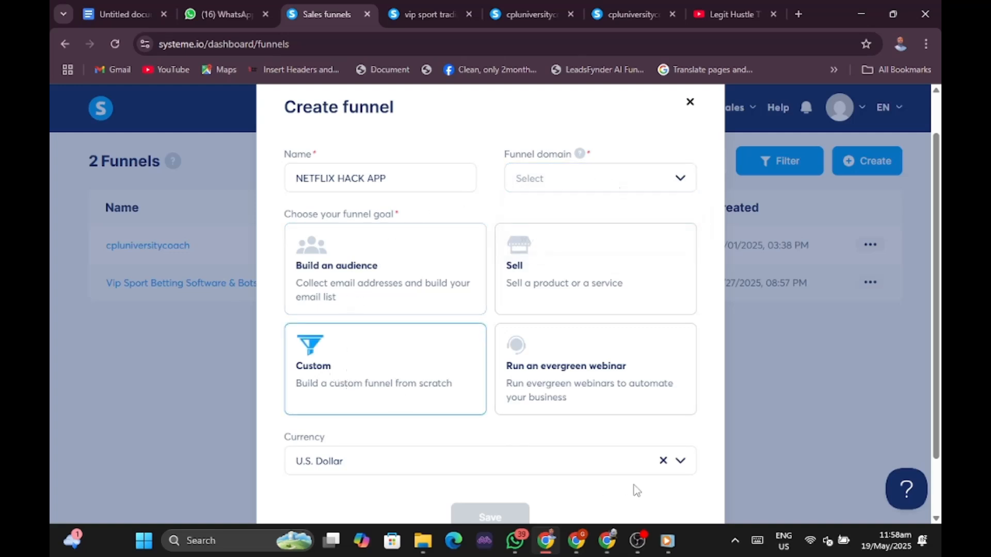
left_click(664, 460)
left_click(634, 463)
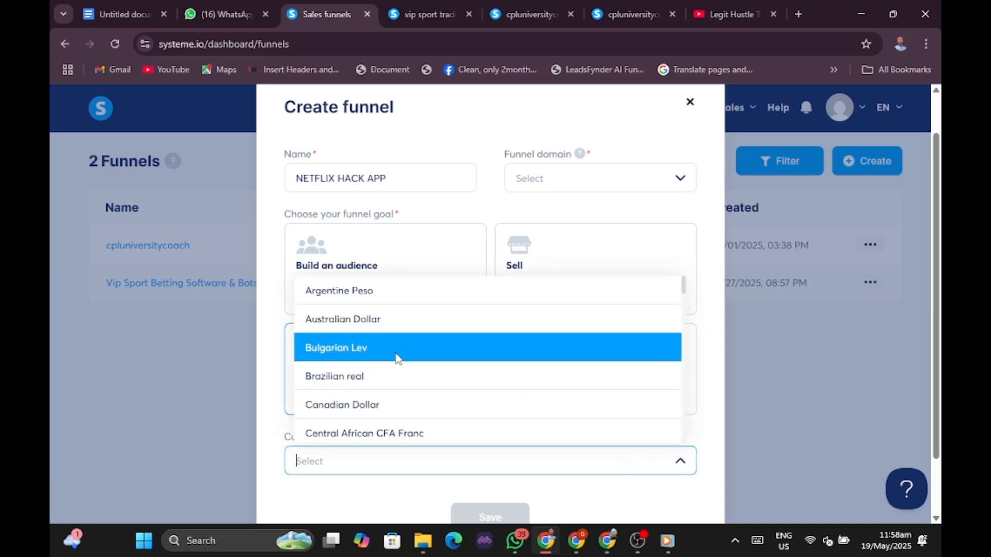
type("USD")
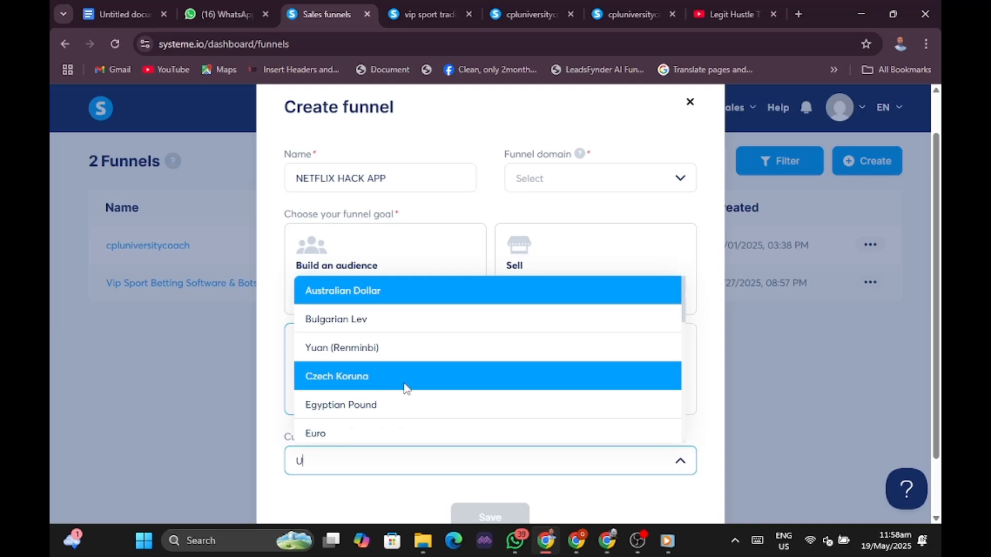
left_click(378, 461)
left_click(401, 458)
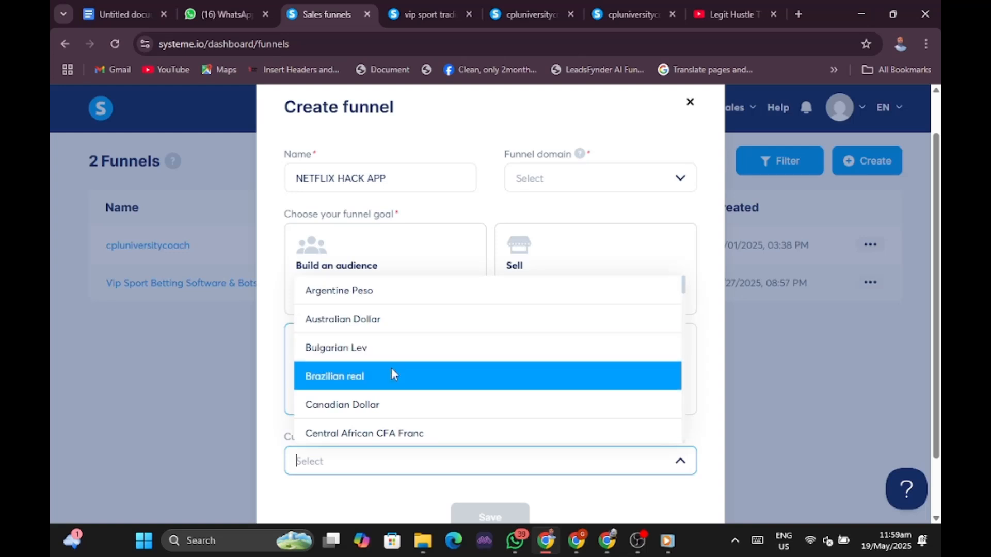
scroll(392, 368, "down", 5)
scroll(392, 364, "up", 4)
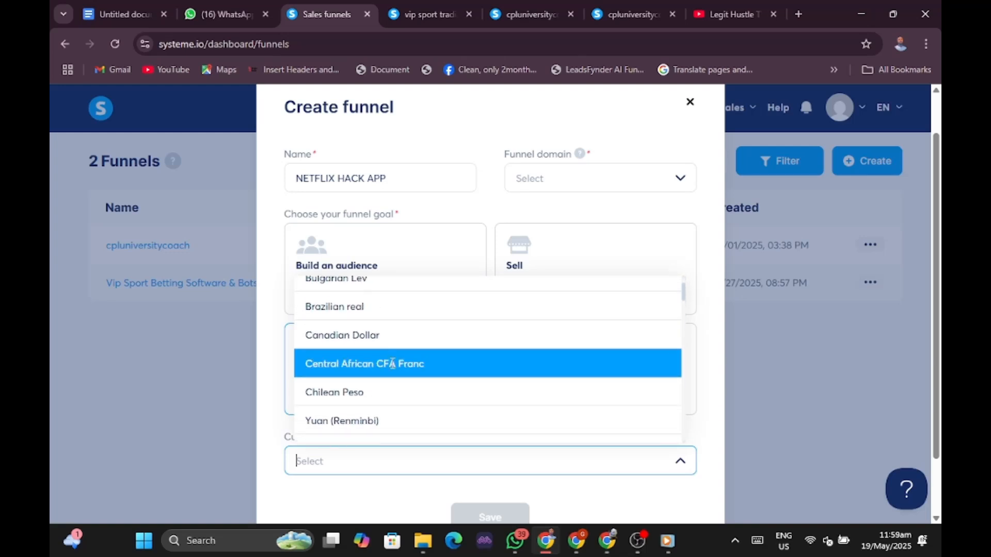
scroll(388, 399, "down", 4)
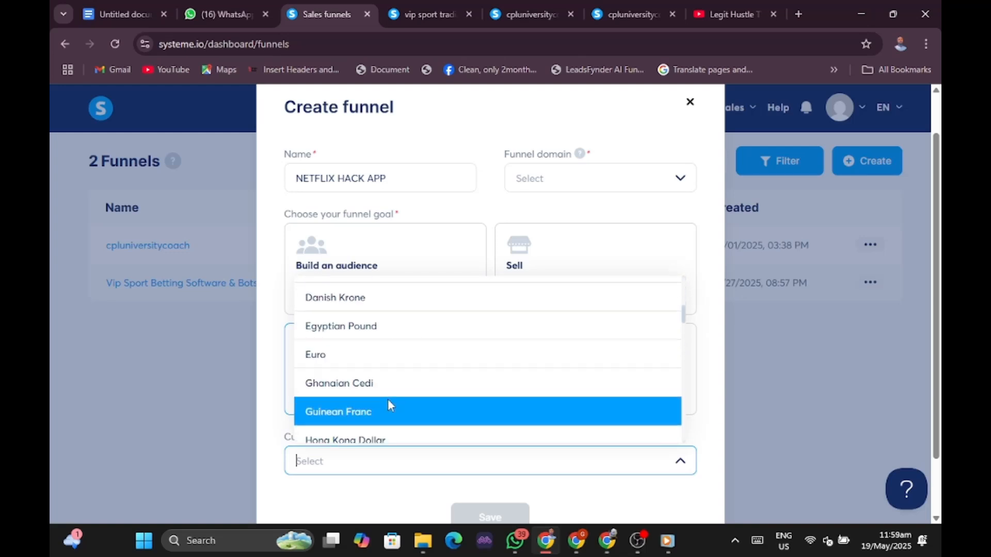
left_click(389, 369)
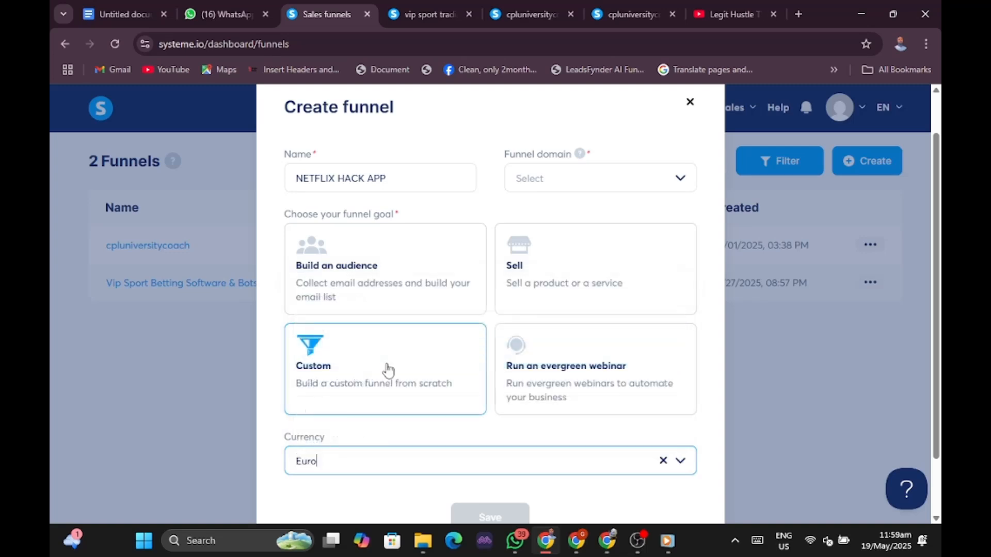
Choose vipsporttradingbot.systeme.io as the funnel domain.
left_click(603, 187)
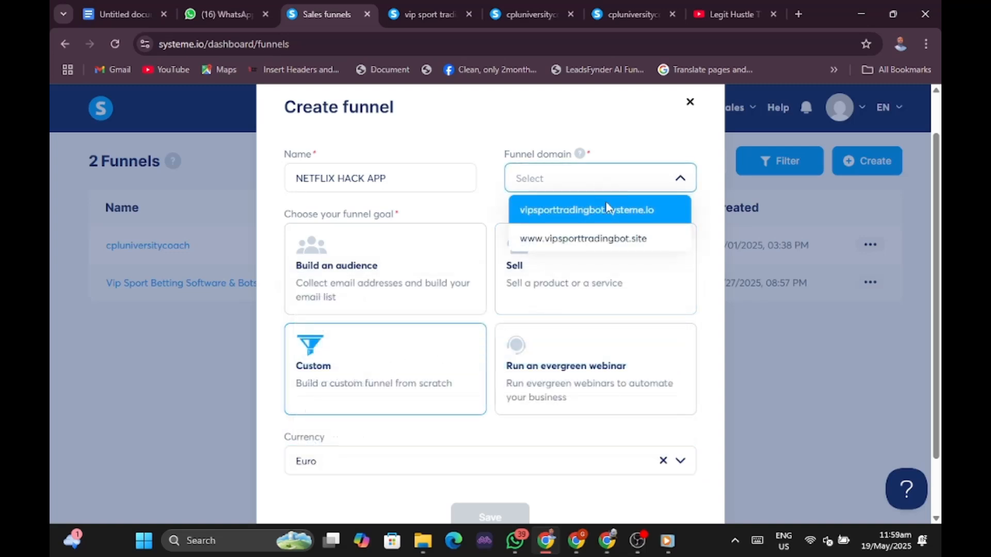
left_click(608, 210)
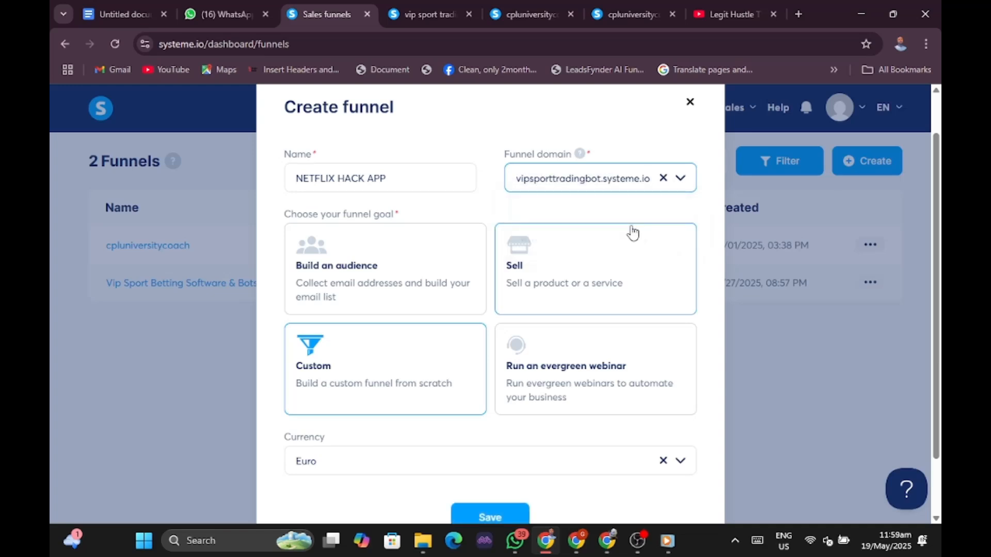
scroll(645, 402, "down", 2)
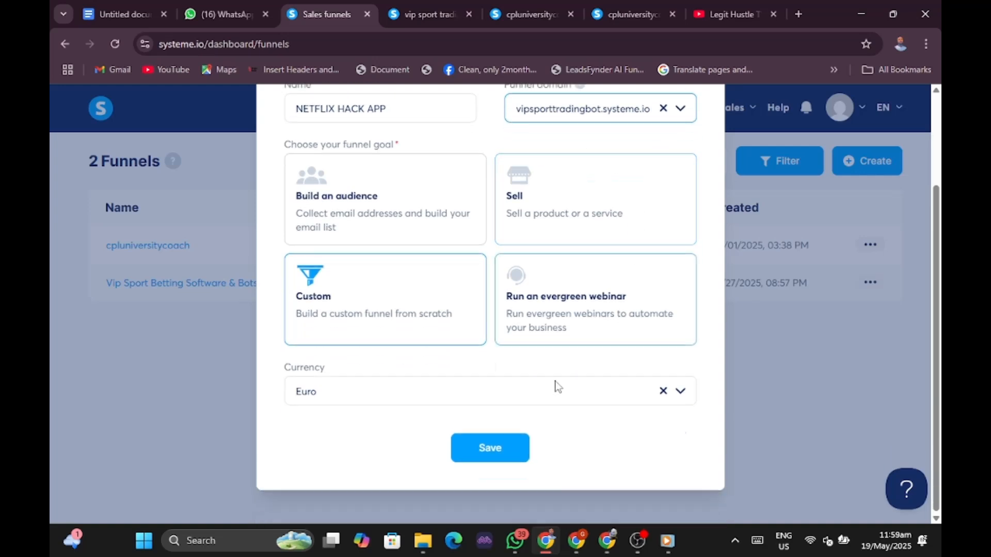
Save the NETFLIX HACK APP funnel, open it, and start adding its first step.
left_click(491, 447)
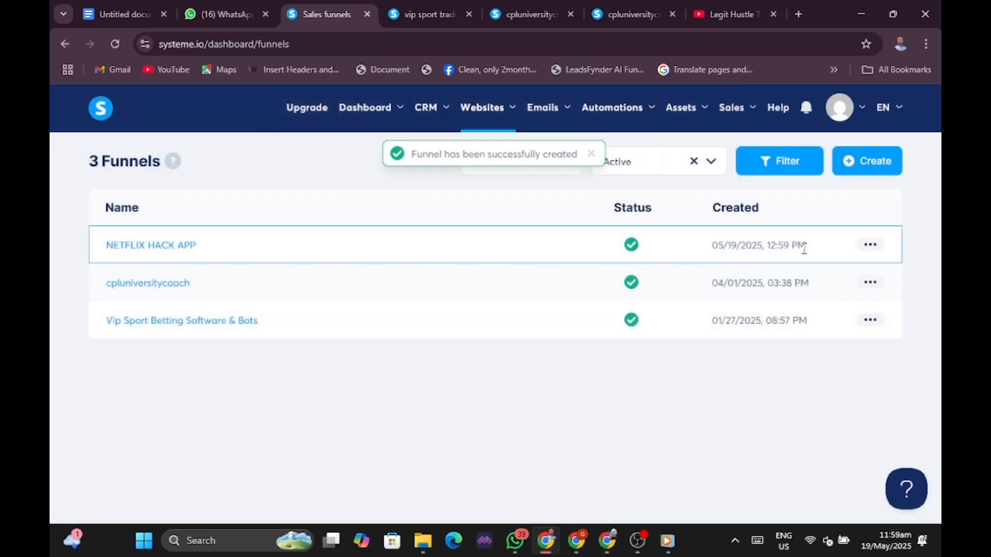
left_click(870, 247)
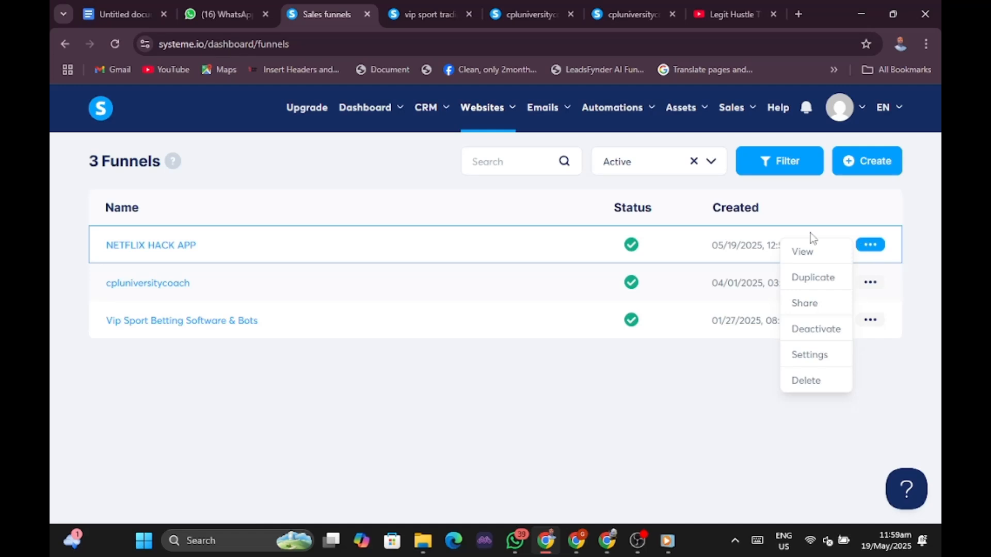
left_click(165, 245)
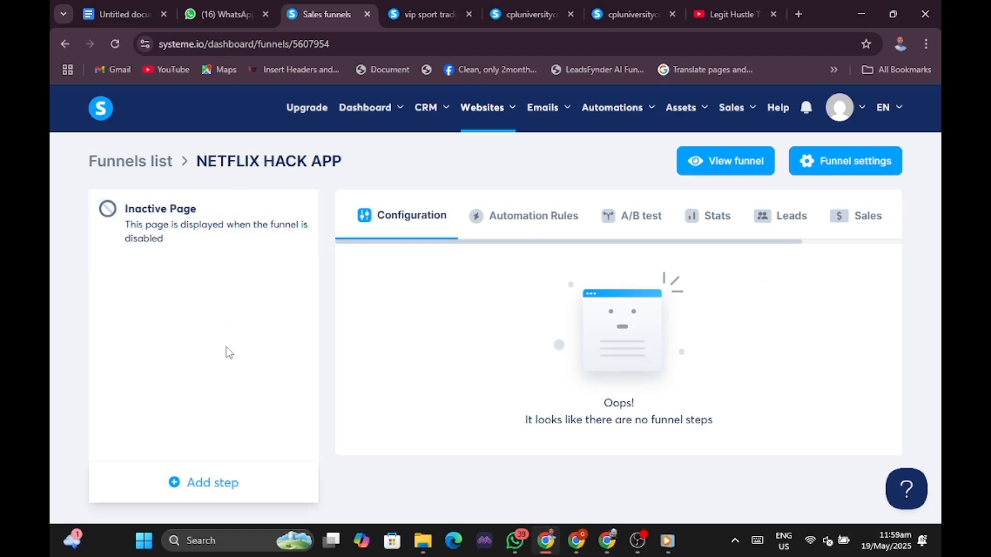
left_click(186, 486)
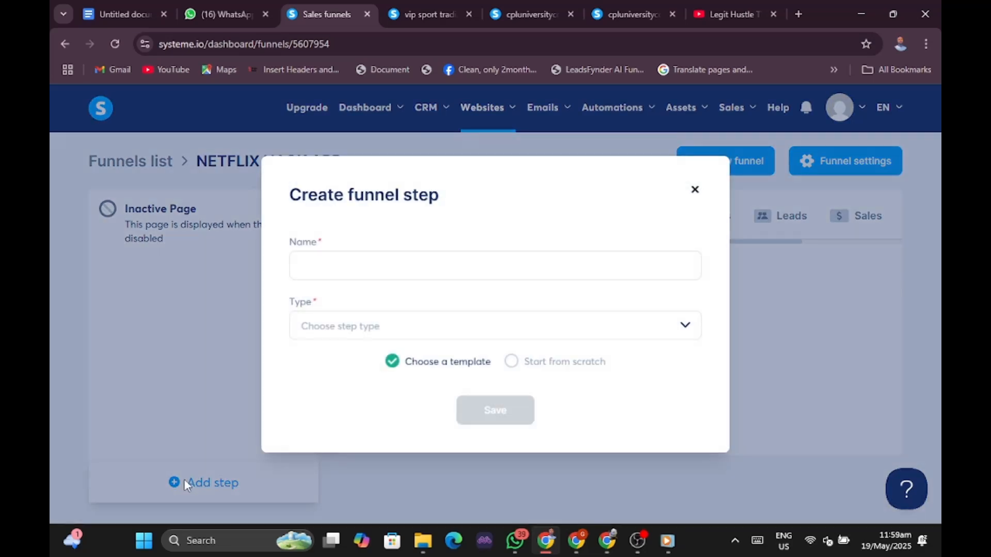
Name the new step 'netflix hack app', set its type to Squeeze page, and save it.
left_click(389, 262)
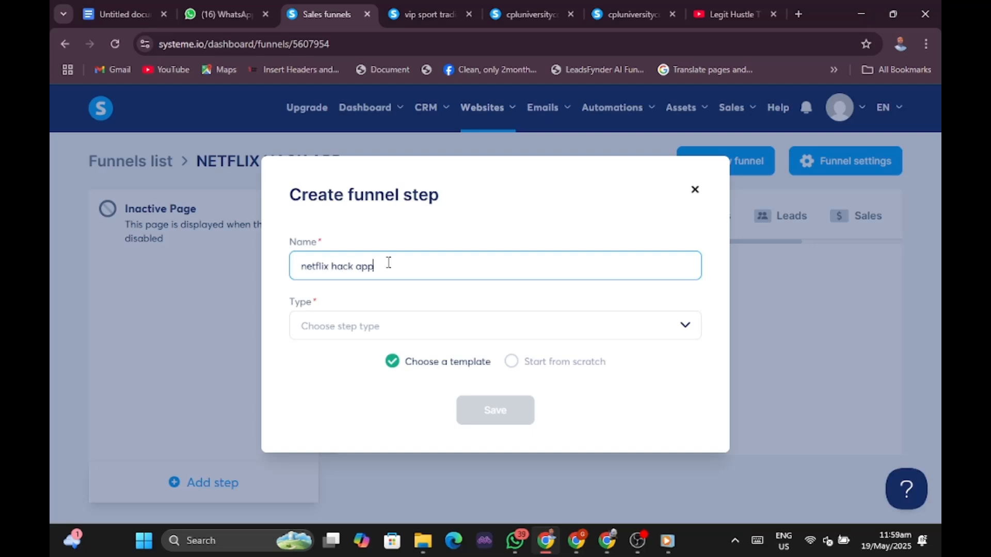
left_click(422, 330)
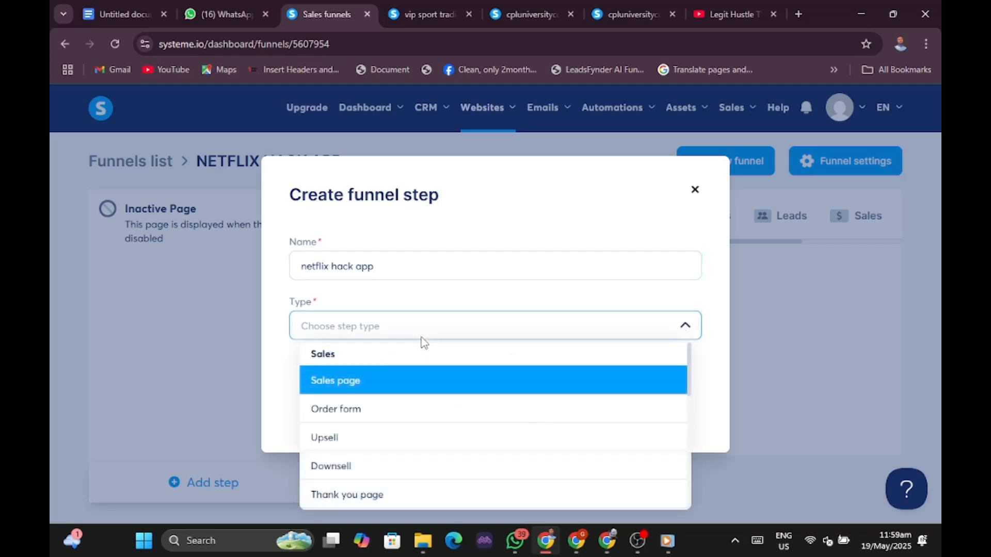
scroll(468, 410, "down", 3)
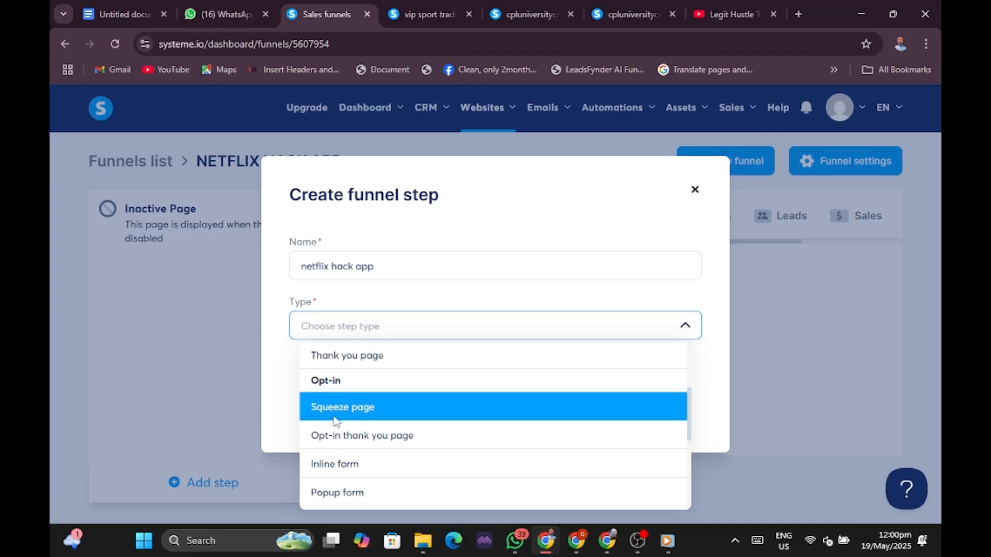
left_click(381, 412)
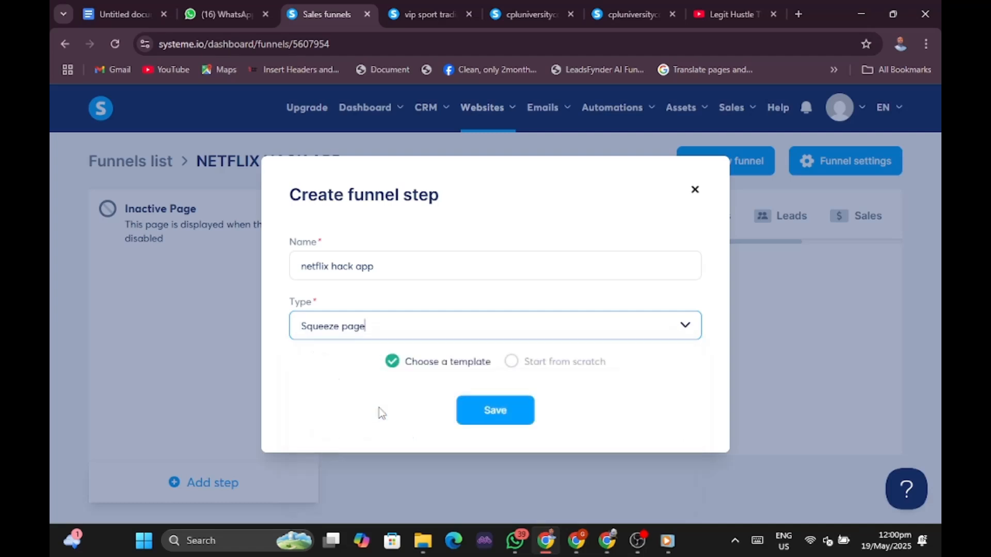
left_click(489, 414)
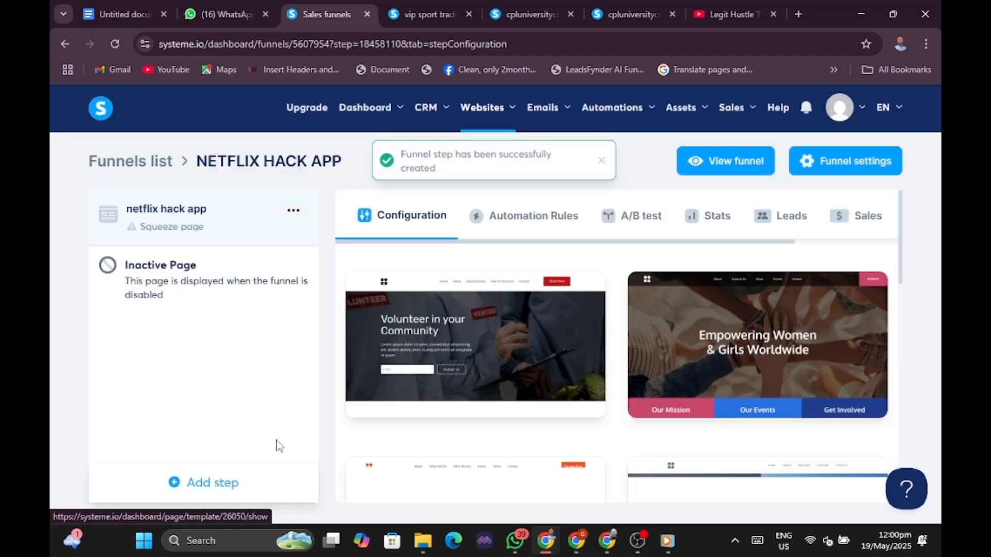
Show 30 squeeze templates per page and browse the first two pages.
scroll(550, 384, "down", 5)
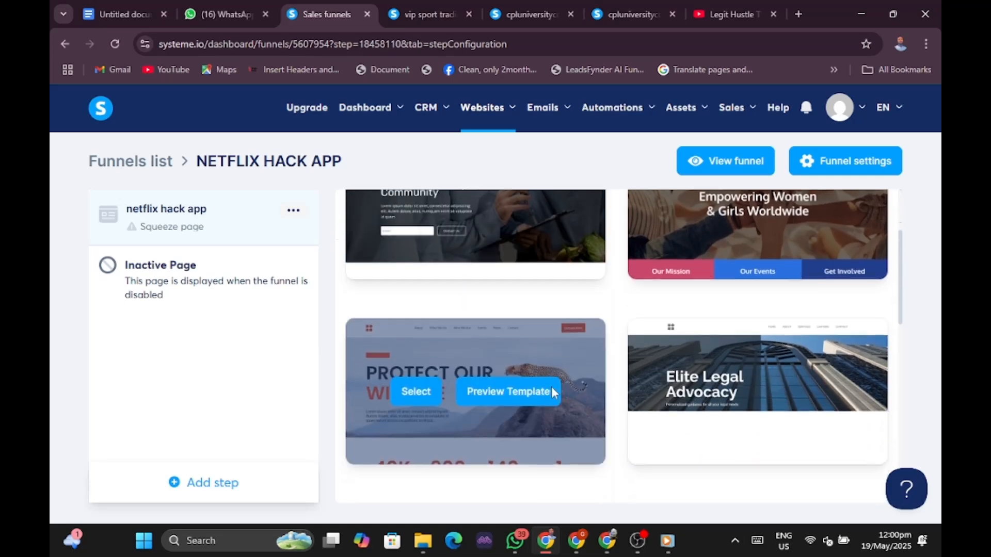
scroll(554, 395, "down", 7)
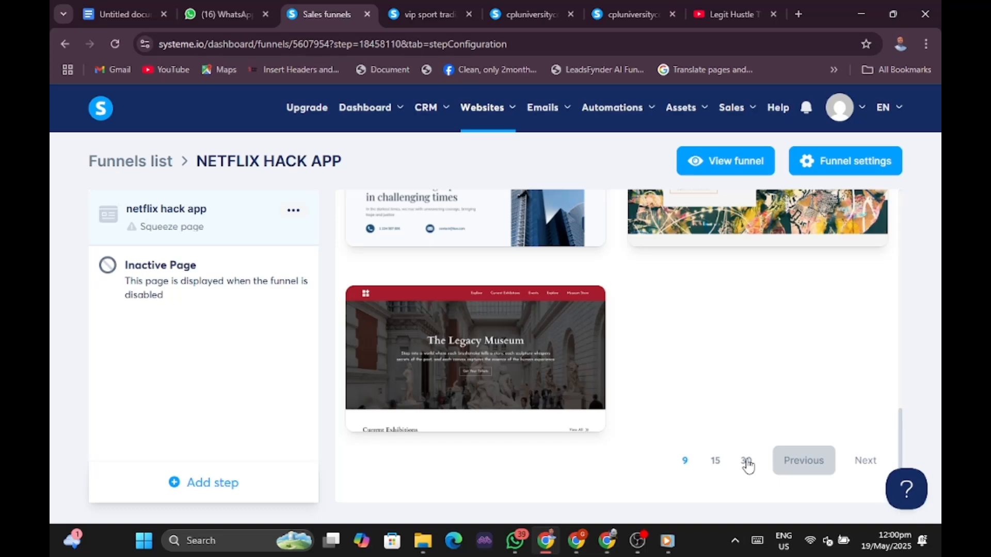
left_click(747, 461)
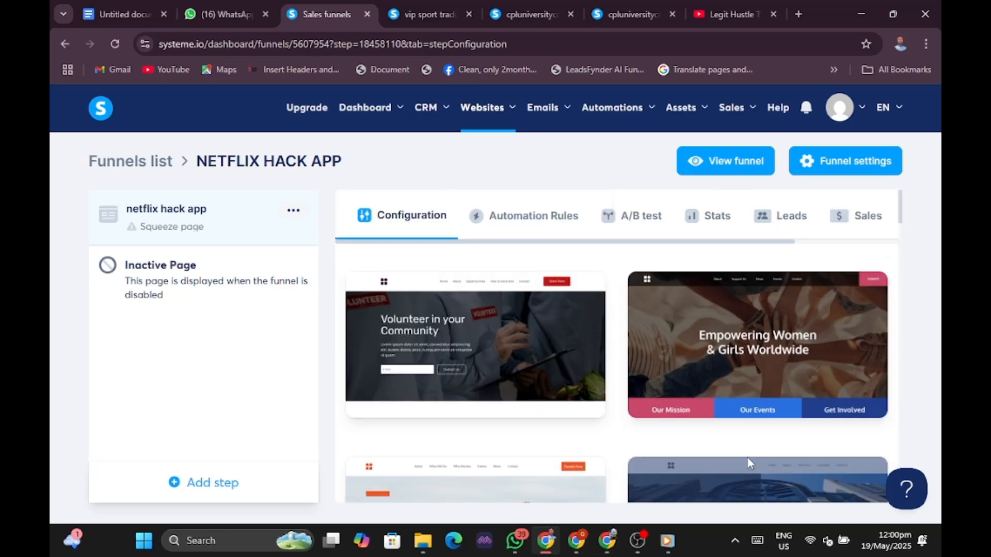
scroll(766, 448, "down", 8)
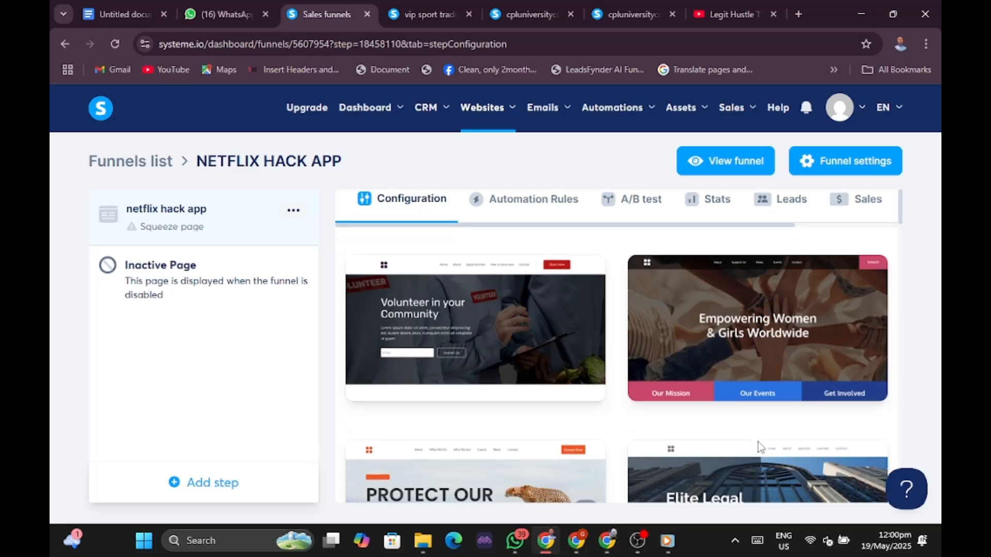
scroll(756, 438, "down", 5)
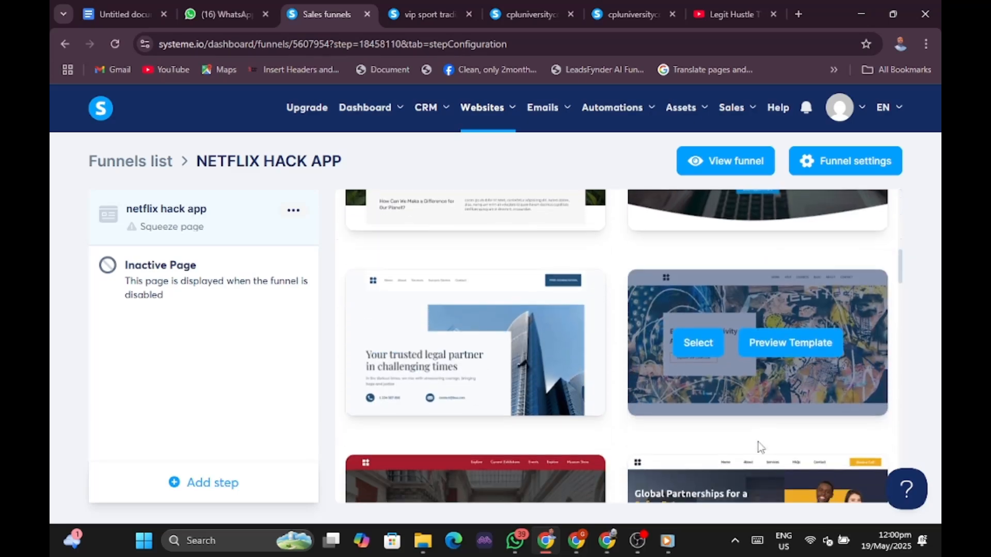
scroll(755, 409, "down", 4)
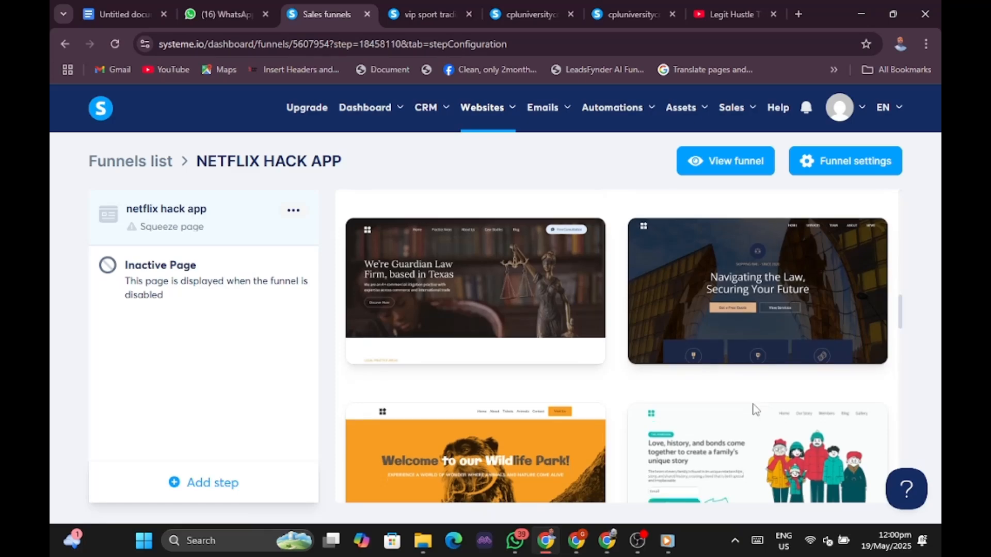
scroll(755, 410, "down", 8)
scroll(755, 409, "down", 10)
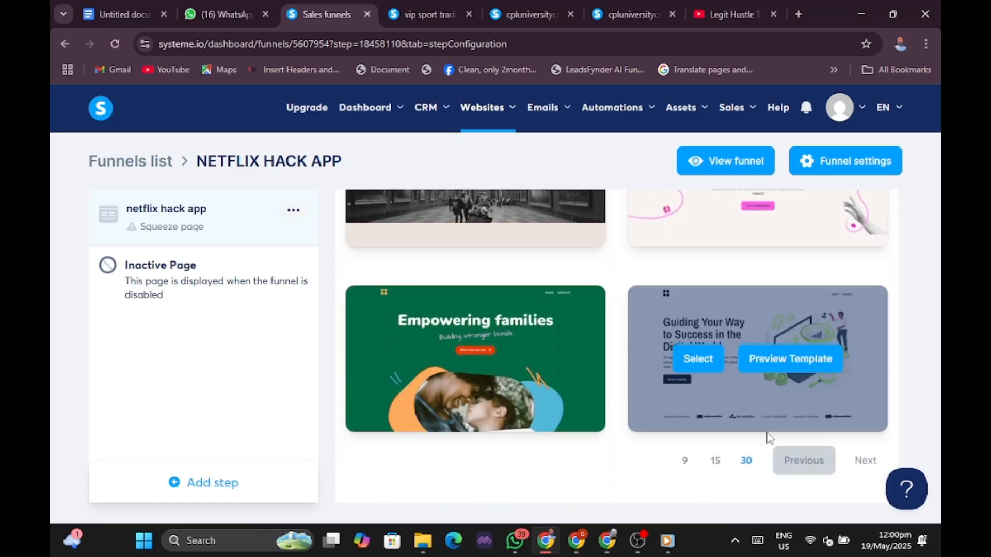
left_click(860, 461)
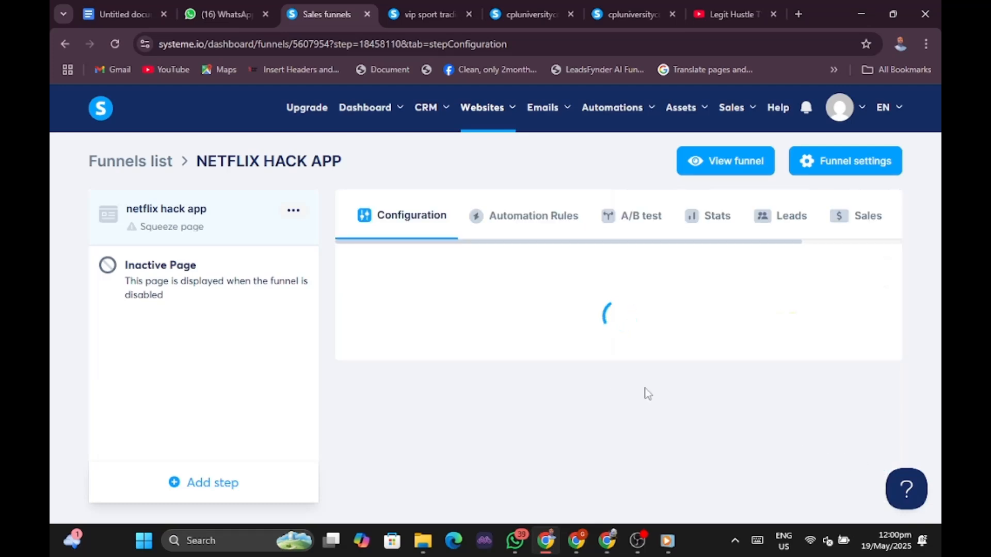
scroll(602, 357, "down", 4)
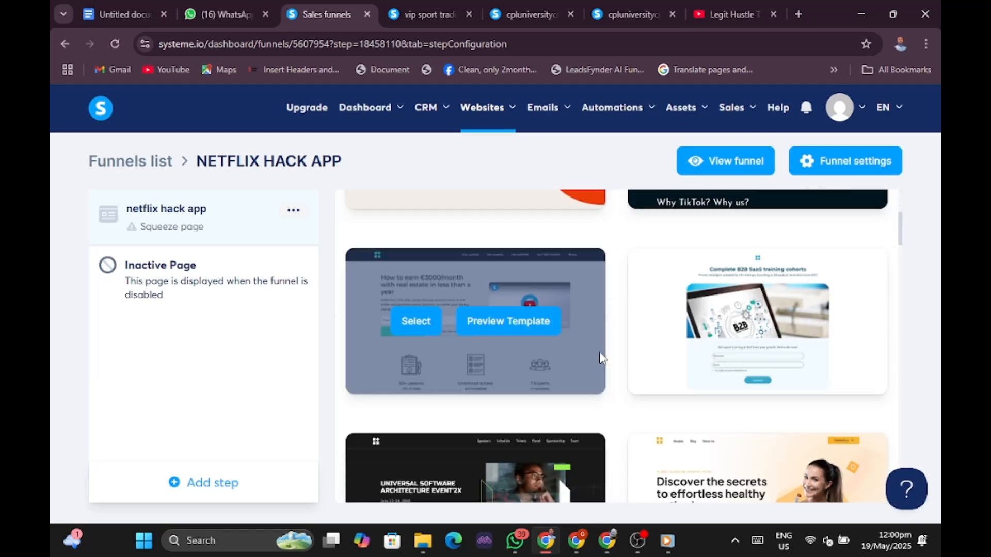
scroll(602, 357, "down", 10)
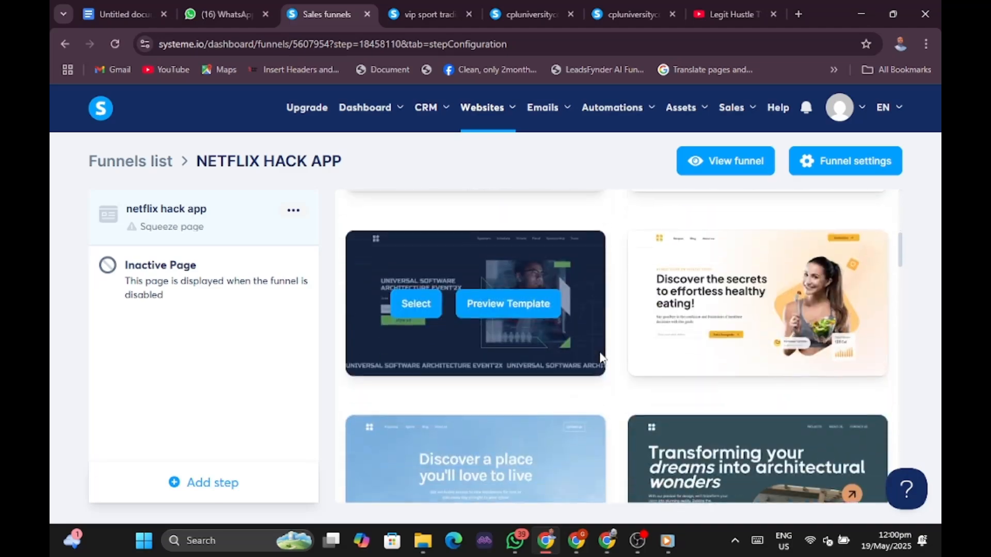
scroll(602, 358, "down", 13)
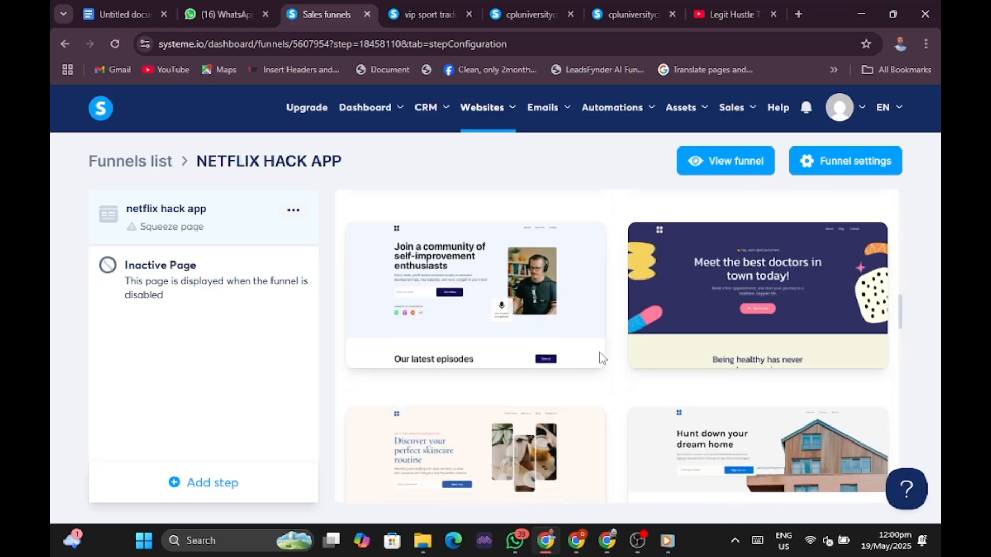
scroll(602, 357, "down", 10)
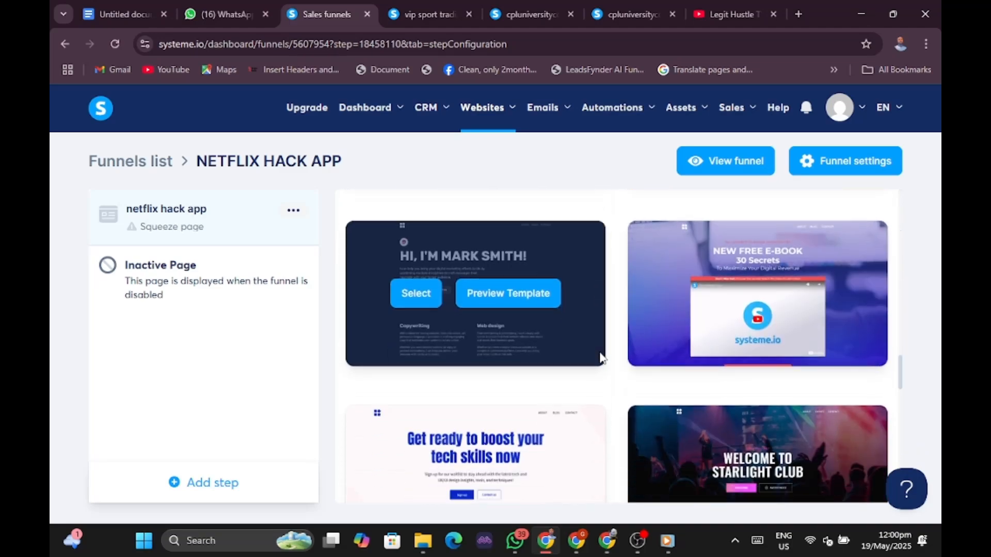
scroll(601, 357, "down", 4)
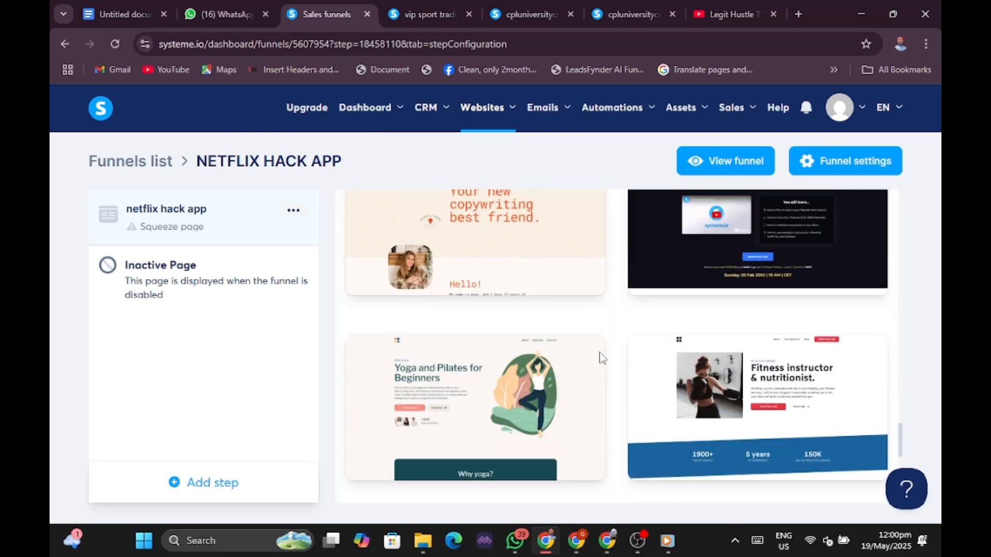
scroll(601, 357, "down", 6)
scroll(602, 357, "down", 3)
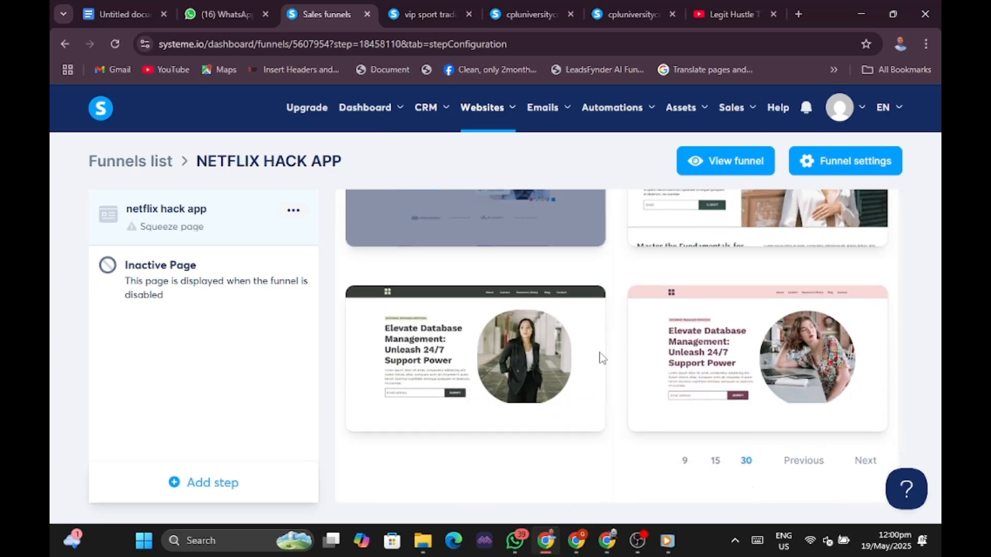
scroll(602, 357, "up", 5)
scroll(602, 358, "down", 5)
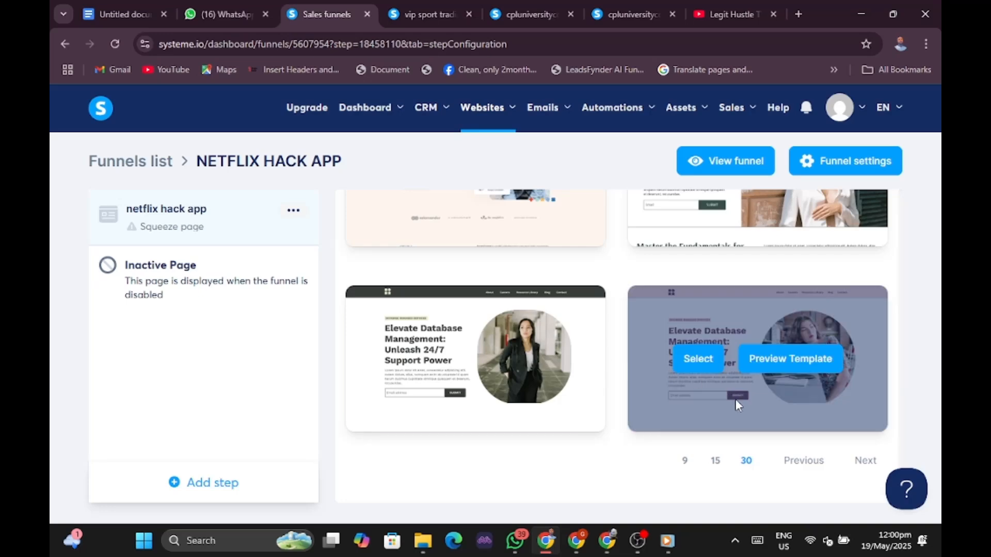
Browse the next template page, then switch the gallery to 15 templates per page.
left_click(865, 462)
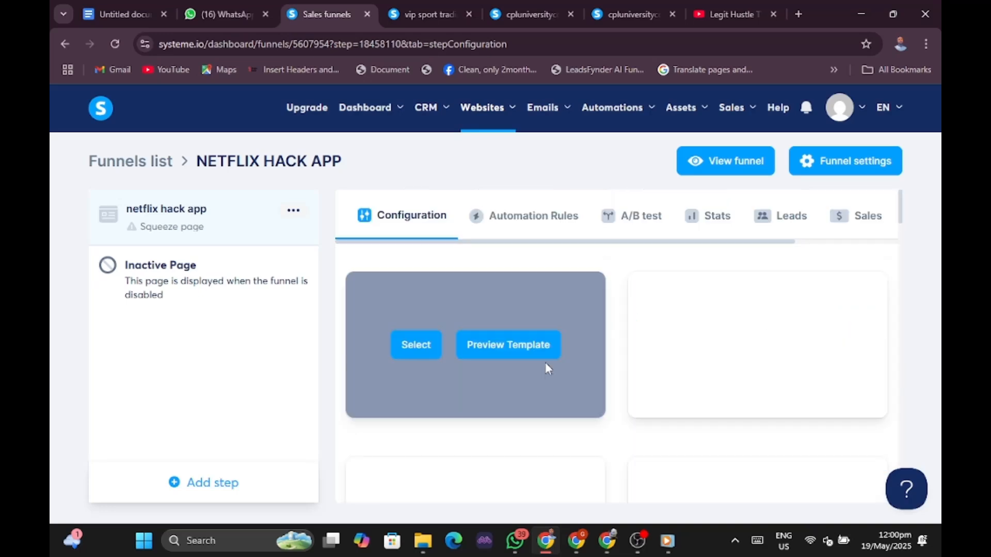
scroll(684, 372, "down", 5)
scroll(682, 367, "down", 10)
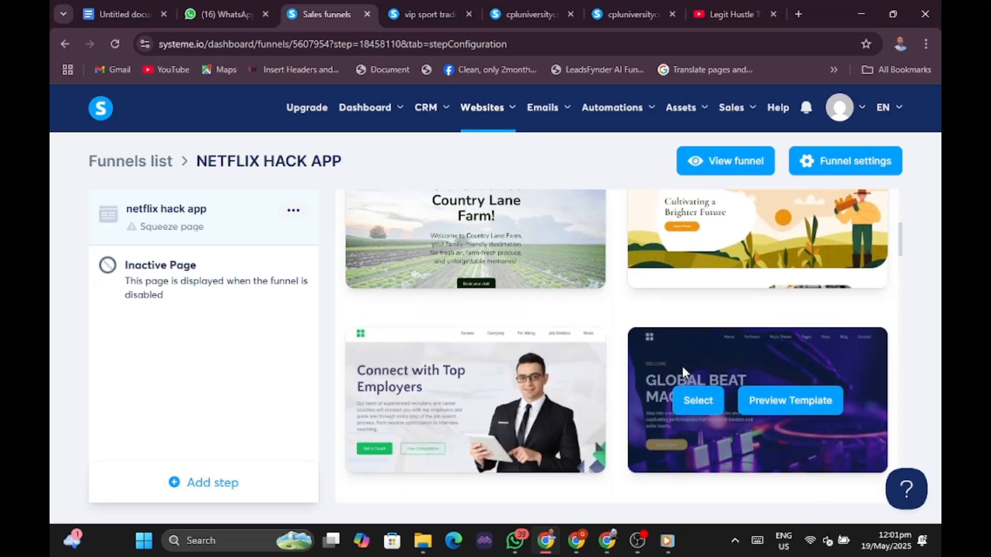
scroll(683, 372, "down", 10)
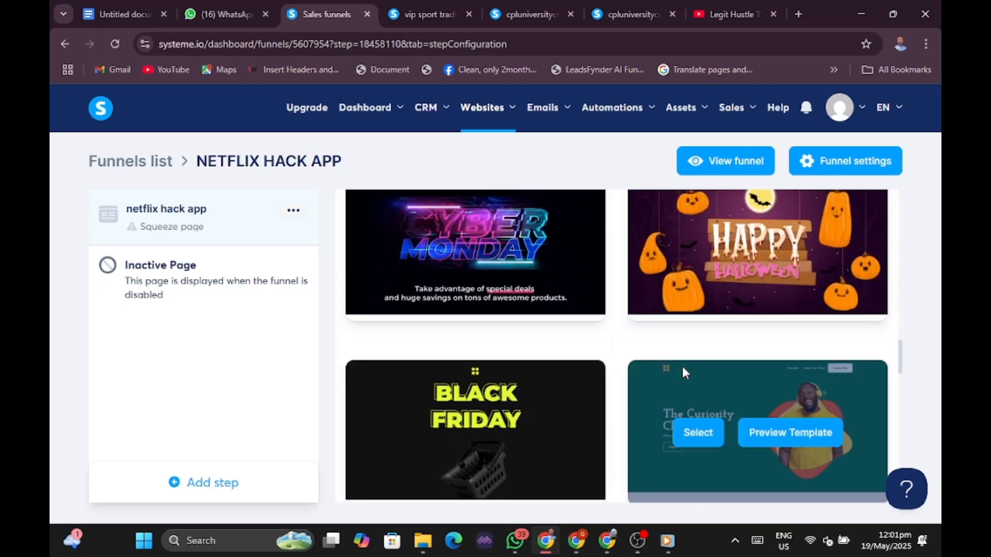
scroll(682, 367, "down", 10)
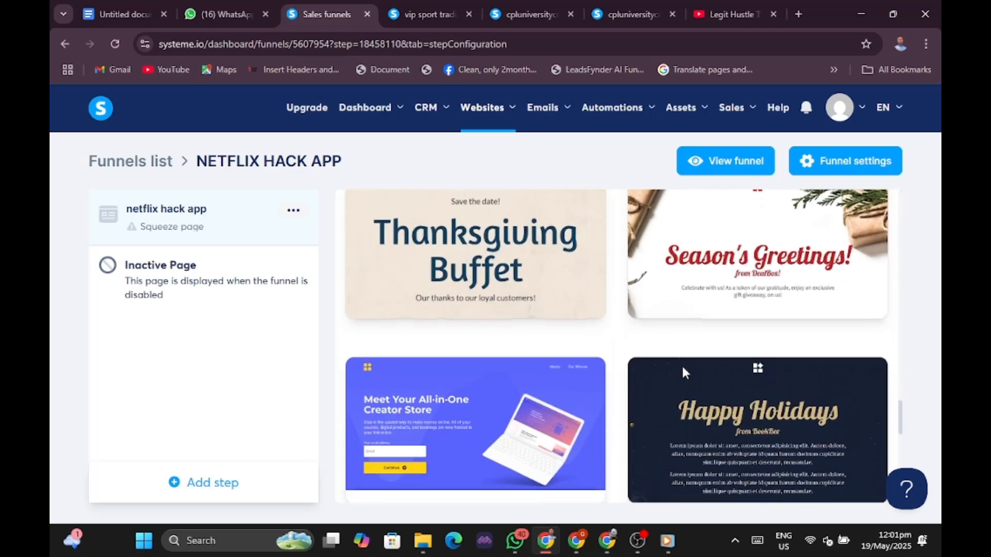
scroll(682, 368, "down", 10)
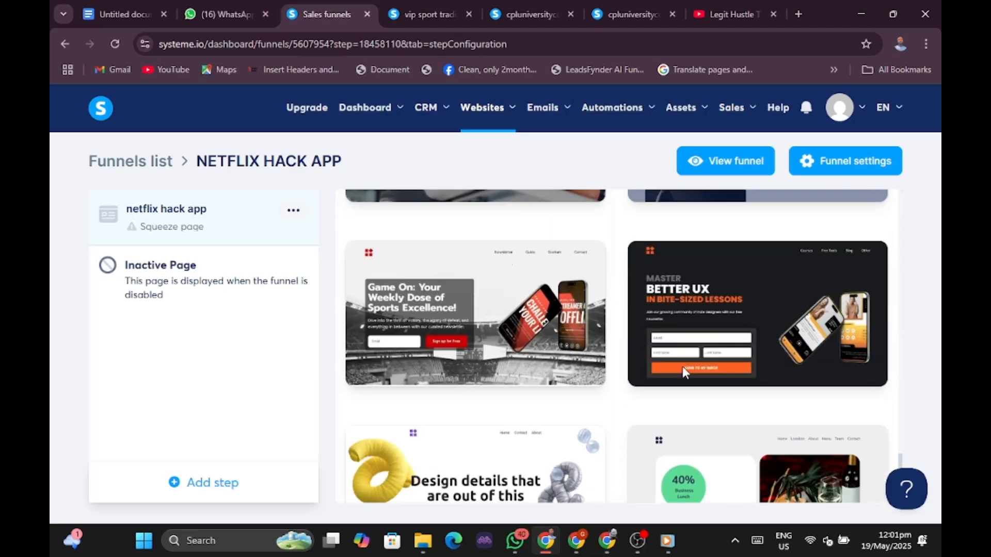
scroll(682, 367, "down", 3)
scroll(682, 367, "up", 6)
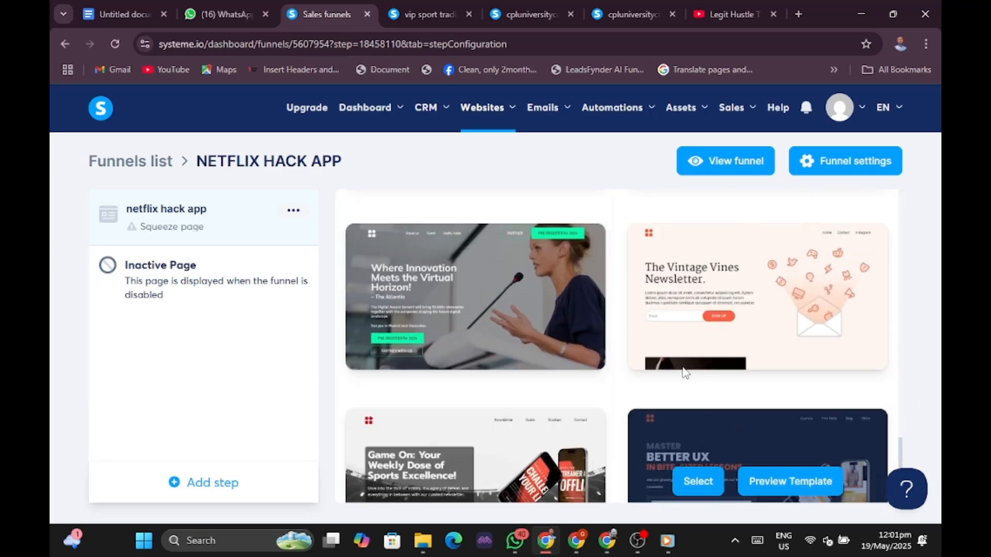
scroll(684, 372, "up", 6)
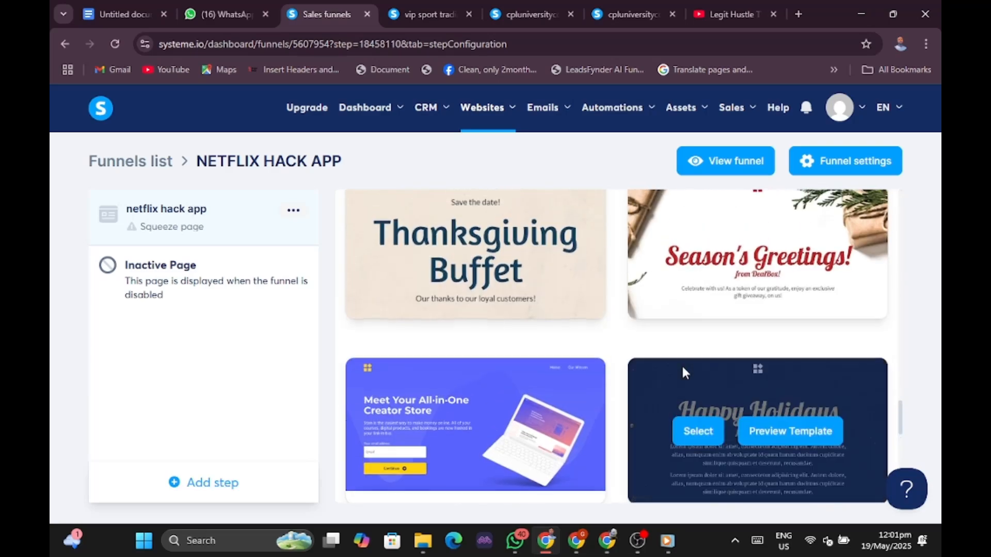
scroll(683, 371, "up", 5)
scroll(683, 370, "up", 5)
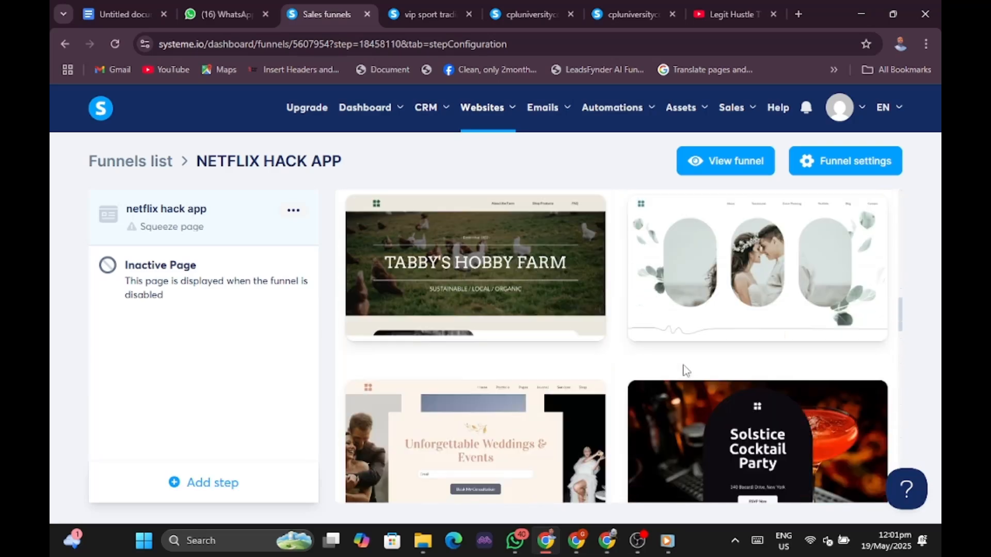
scroll(684, 370, "down", 15)
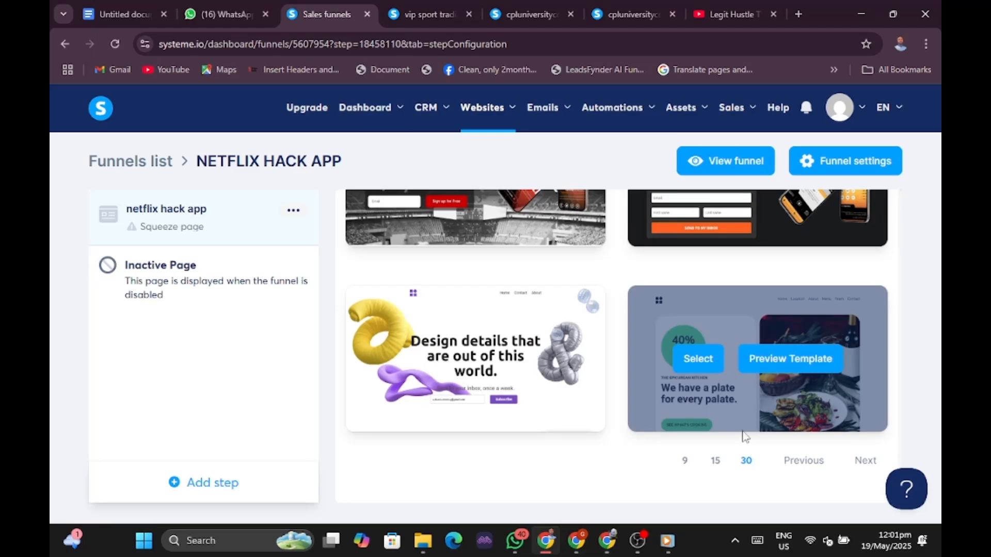
left_click(718, 461)
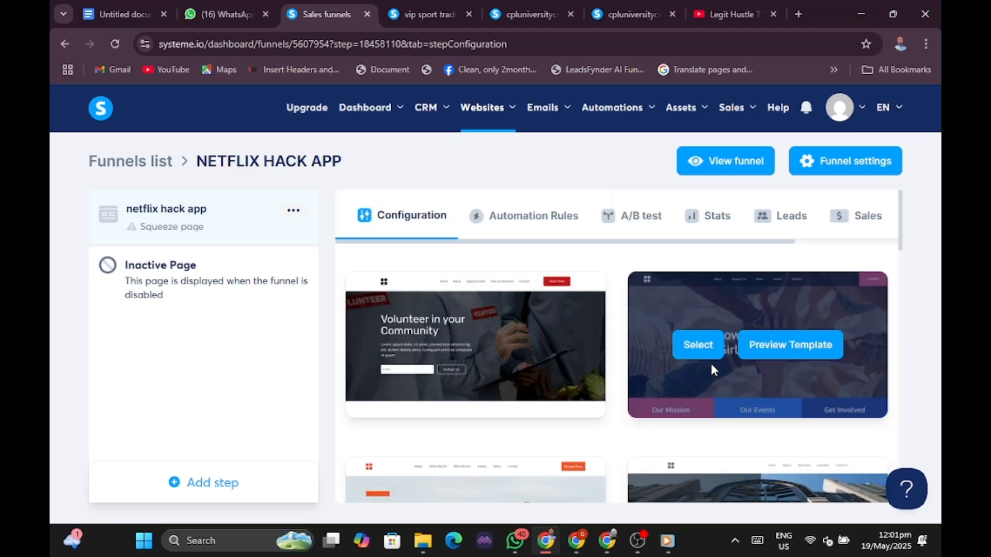
scroll(712, 371, "down", 15)
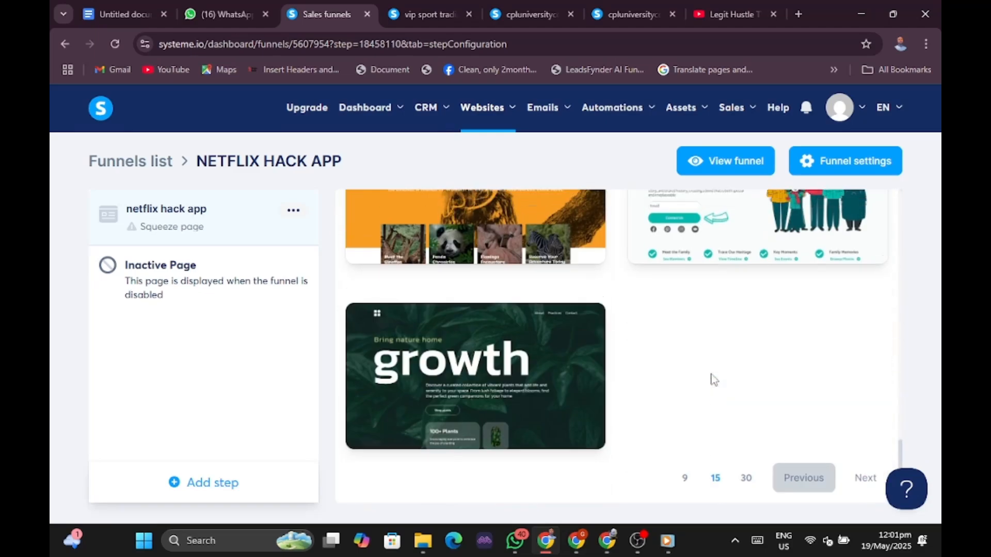
scroll(713, 380, "up", 10)
scroll(711, 379, "up", 8)
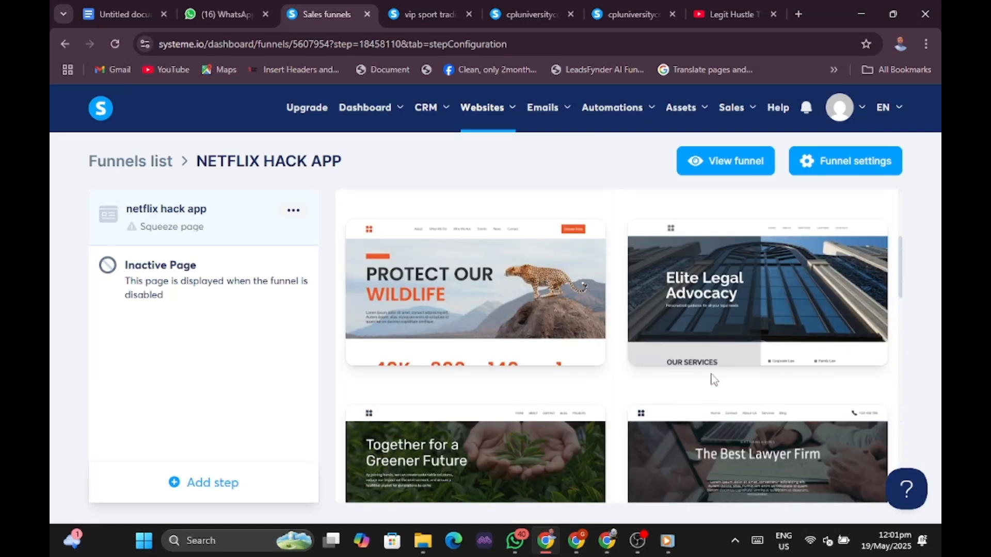
scroll(711, 378, "down", 10)
scroll(732, 382, "down", 3)
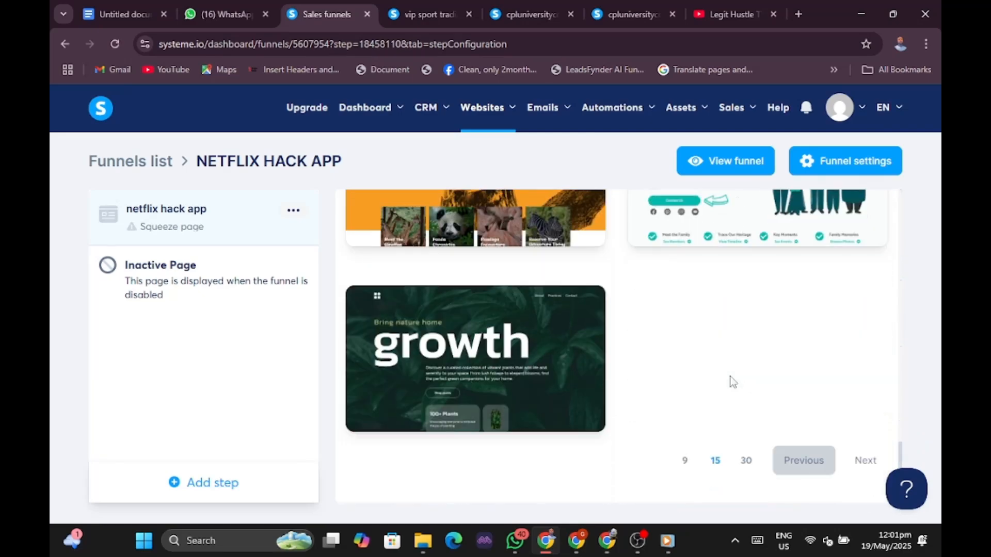
Page forward, back at 30 per page, until the NEW FREE E-BOOK template appears.
left_click(857, 461)
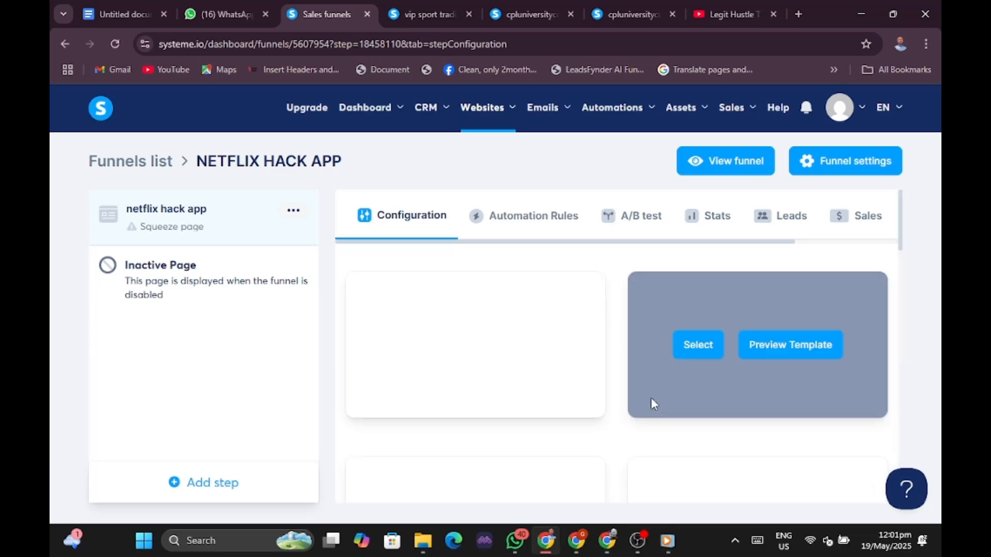
scroll(653, 403, "down", 15)
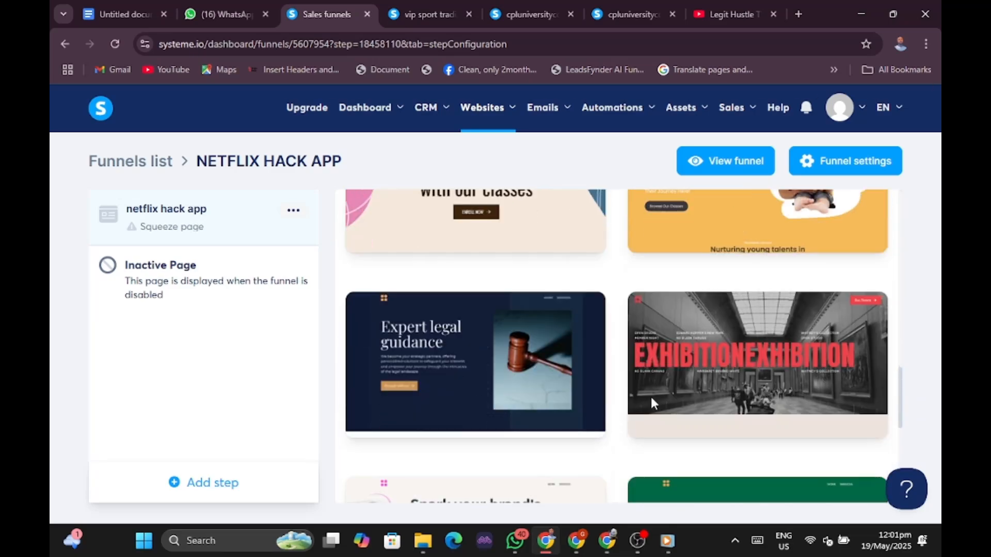
scroll(652, 402, "down", 3)
scroll(656, 390, "up", 6)
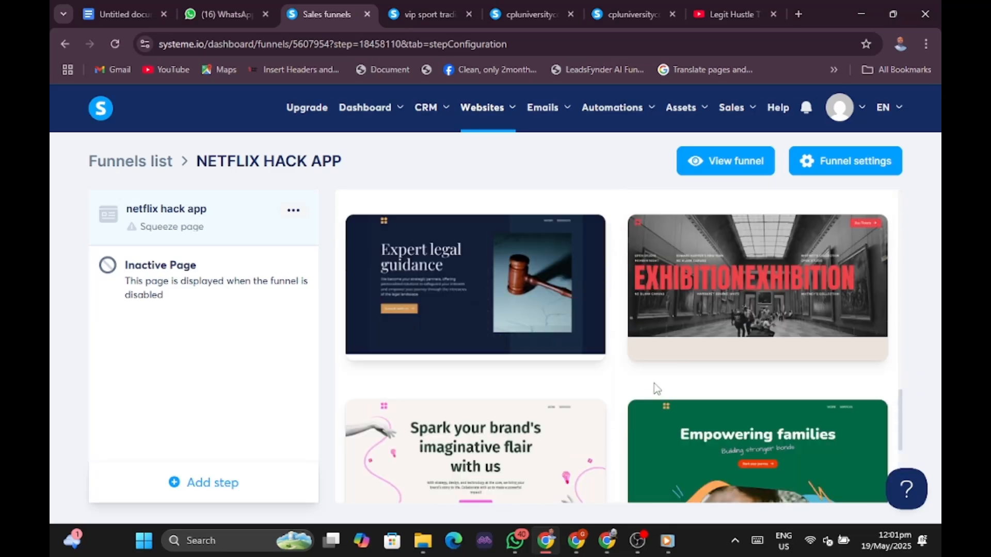
scroll(656, 390, "down", 6)
left_click(869, 464)
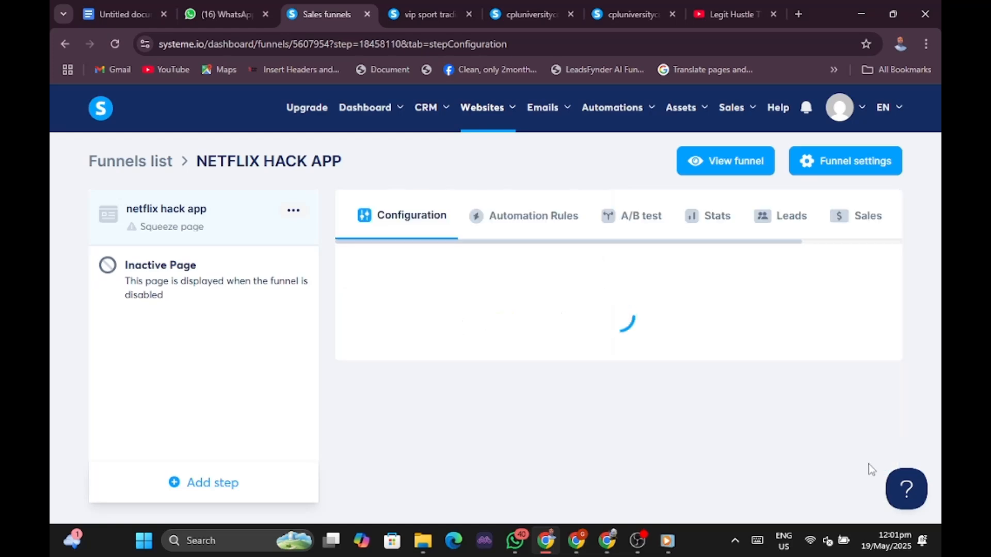
scroll(634, 372, "down", 10)
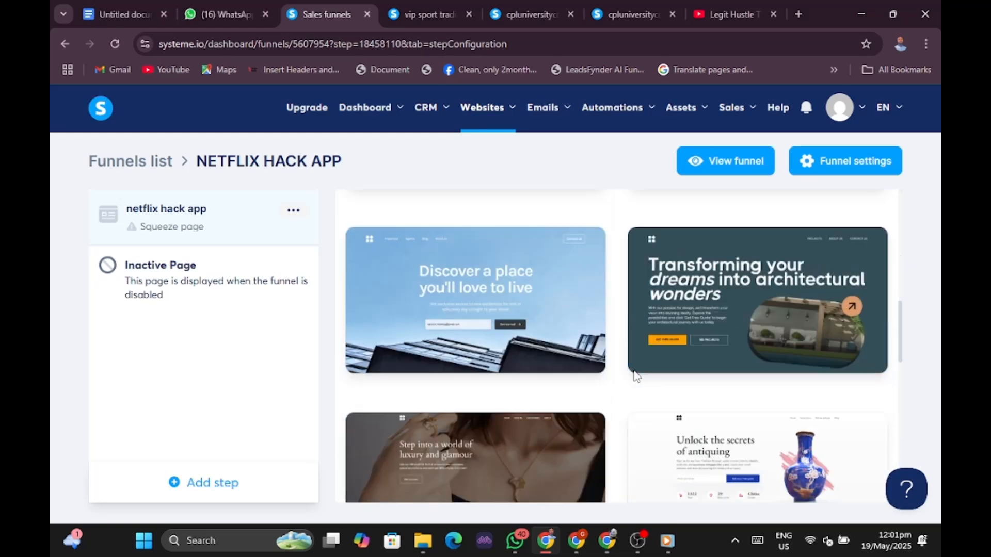
scroll(636, 376, "down", 4)
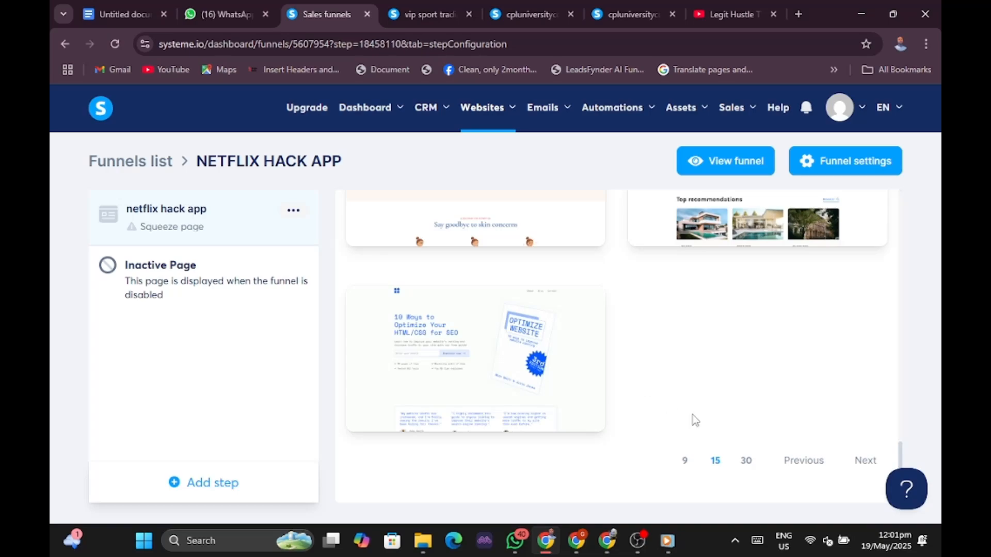
left_click(743, 461)
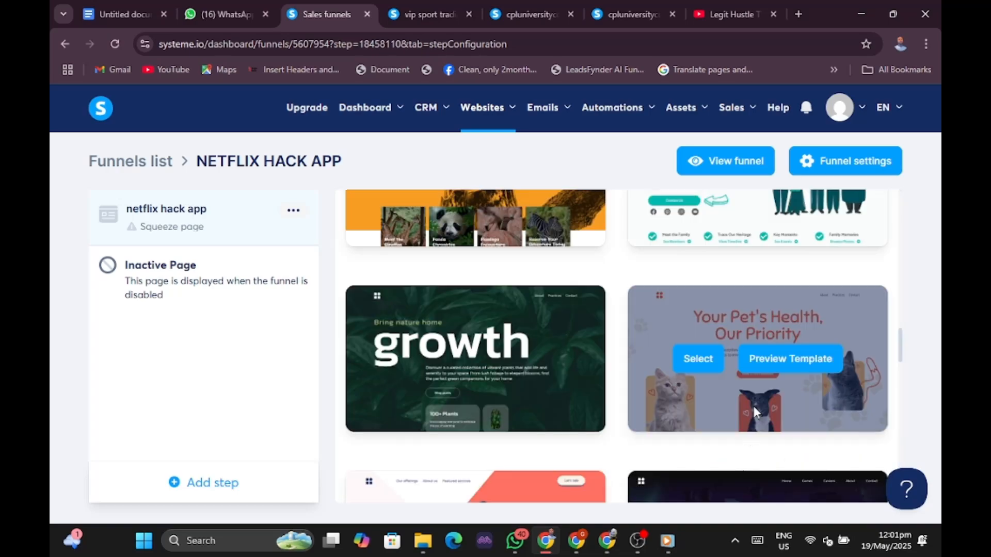
scroll(753, 407, "down", 12)
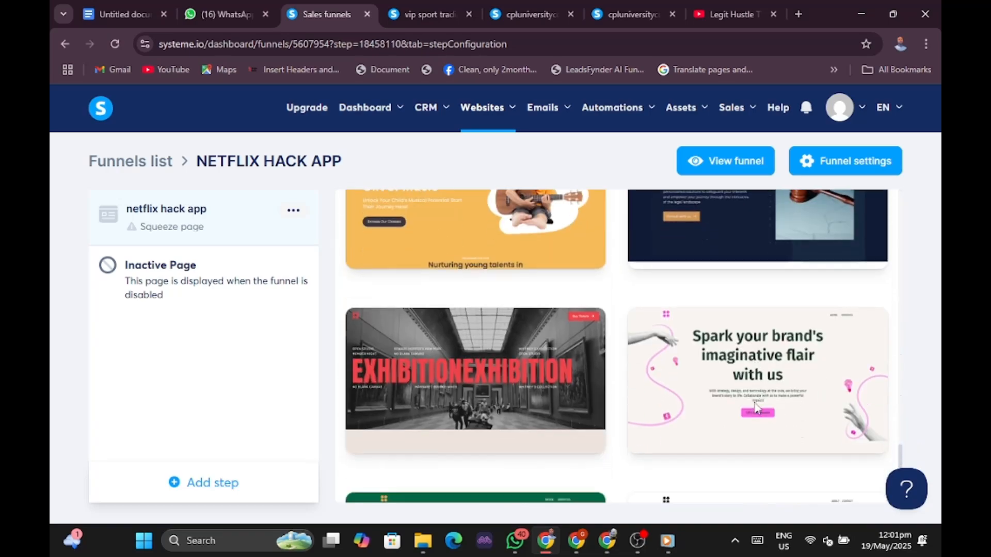
scroll(754, 407, "down", 4)
left_click(865, 461)
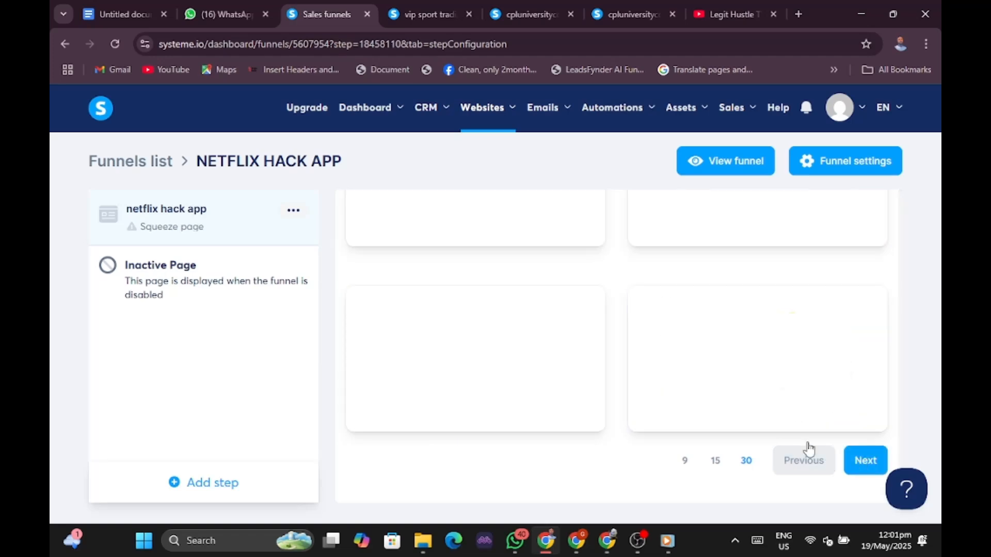
scroll(701, 394, "down", 5)
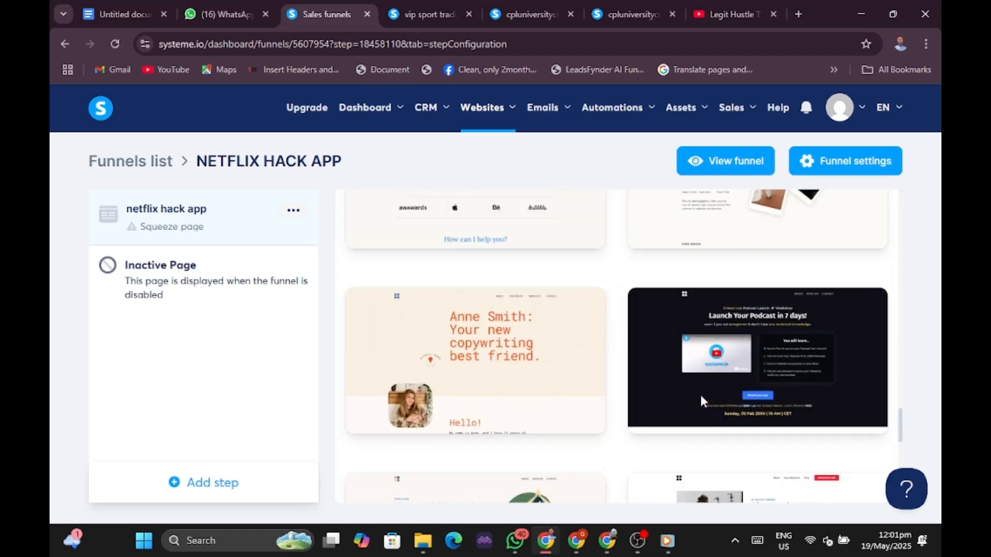
scroll(701, 395, "up", 10)
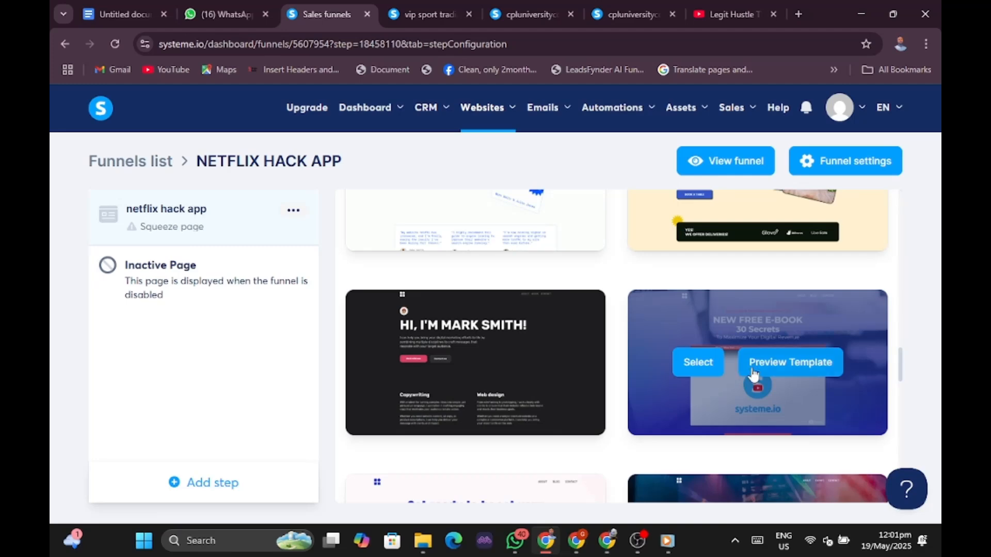
Preview the 'NEW FREE E-BOOK 30 Secrets' template in a new tab, then return to the gallery.
left_click(773, 368)
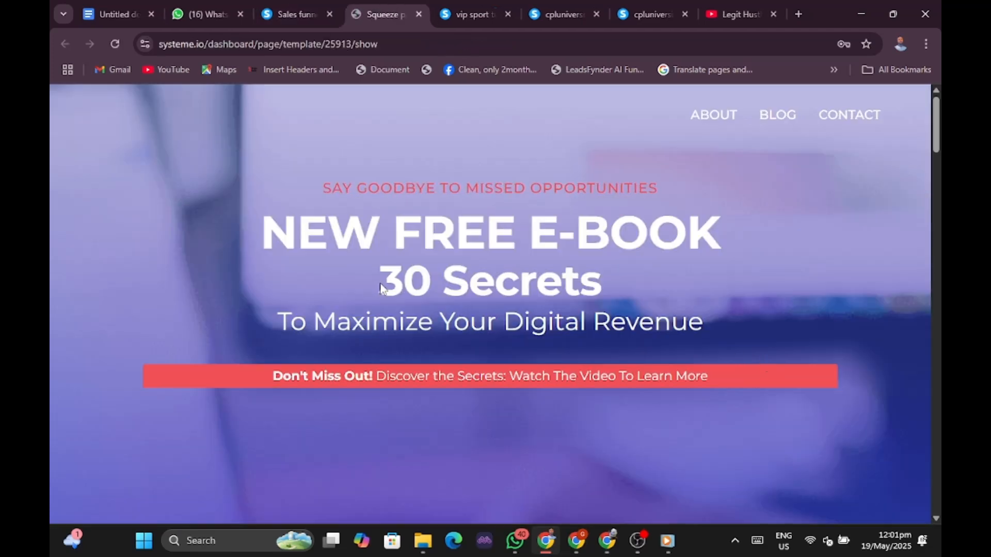
scroll(445, 287, "down", 8)
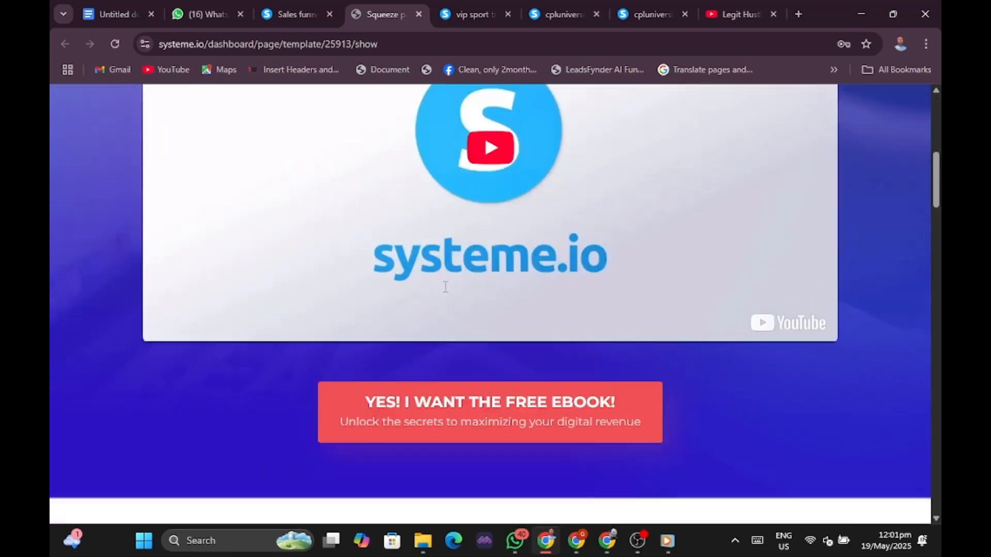
scroll(446, 287, "down", 20)
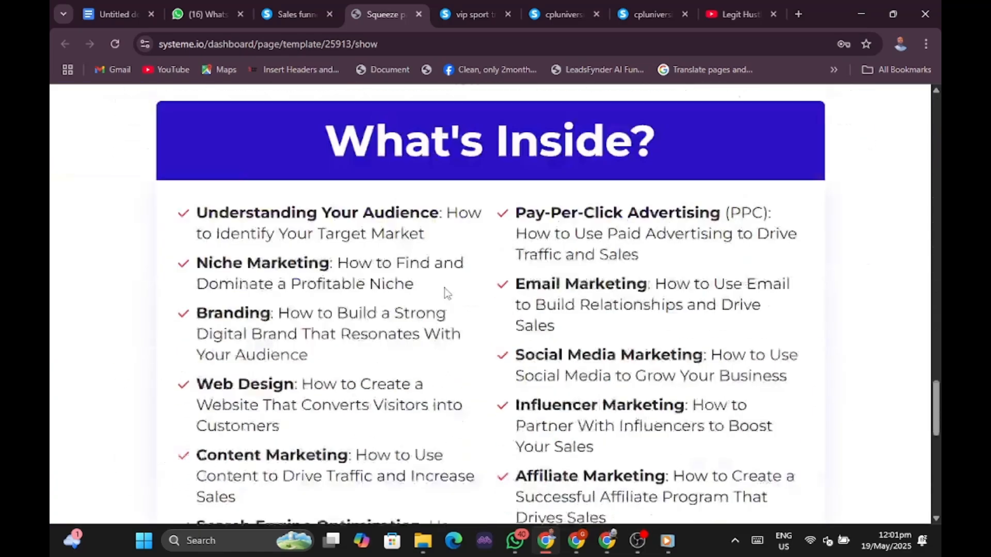
scroll(444, 288, "down", 10)
scroll(445, 292, "up", 20)
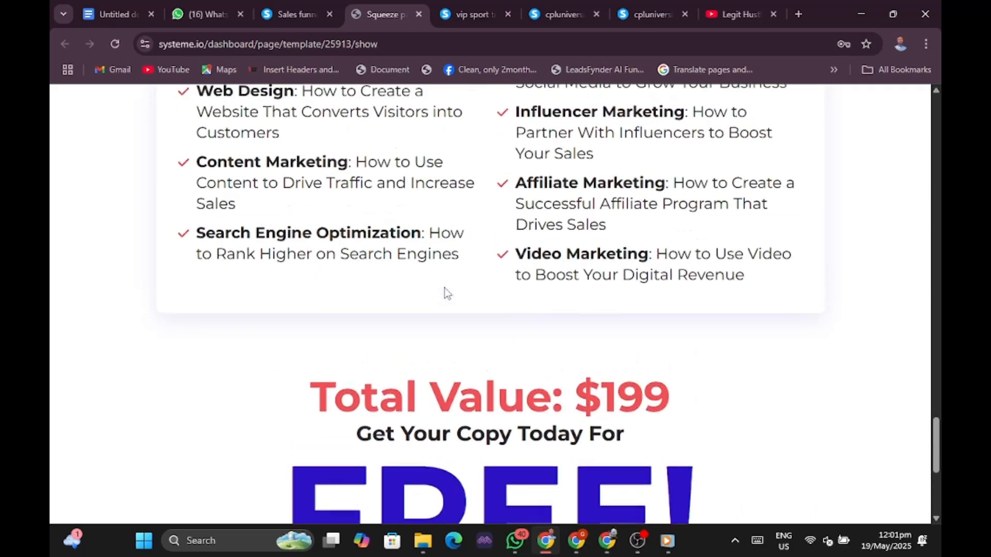
scroll(444, 288, "up", 15)
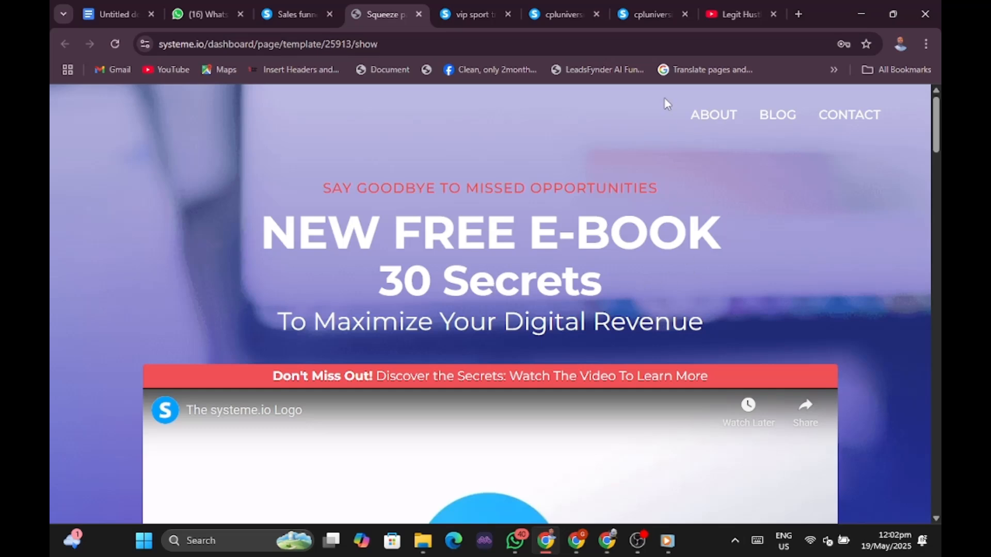
left_click(295, 17)
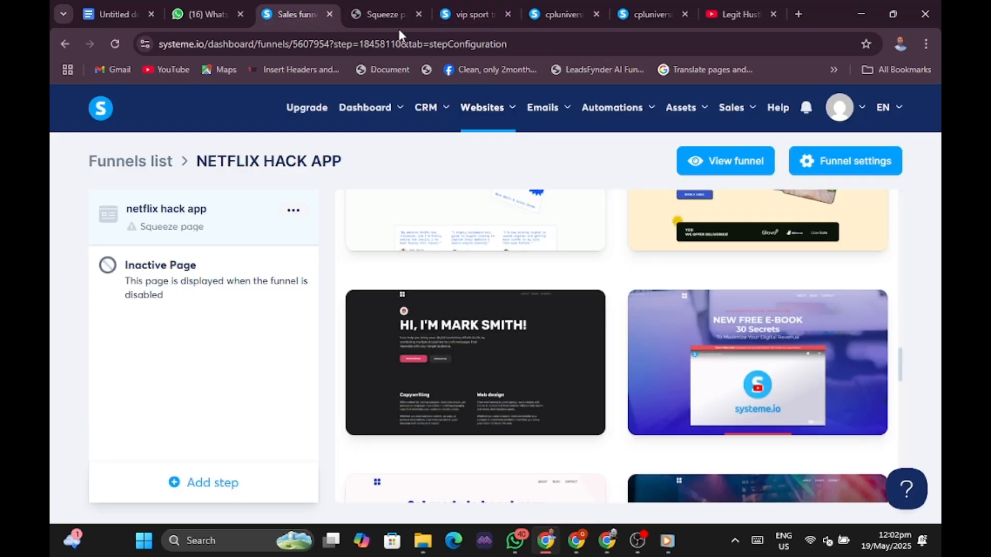
Select the NEW FREE E-BOOK template for the netflix hack app step.
mouse_move(704, 313)
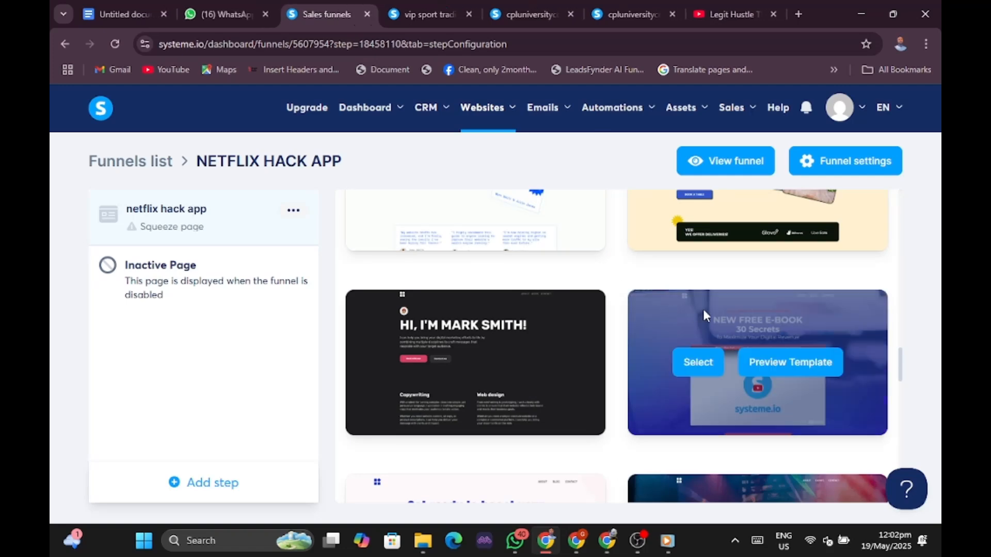
left_click(697, 361)
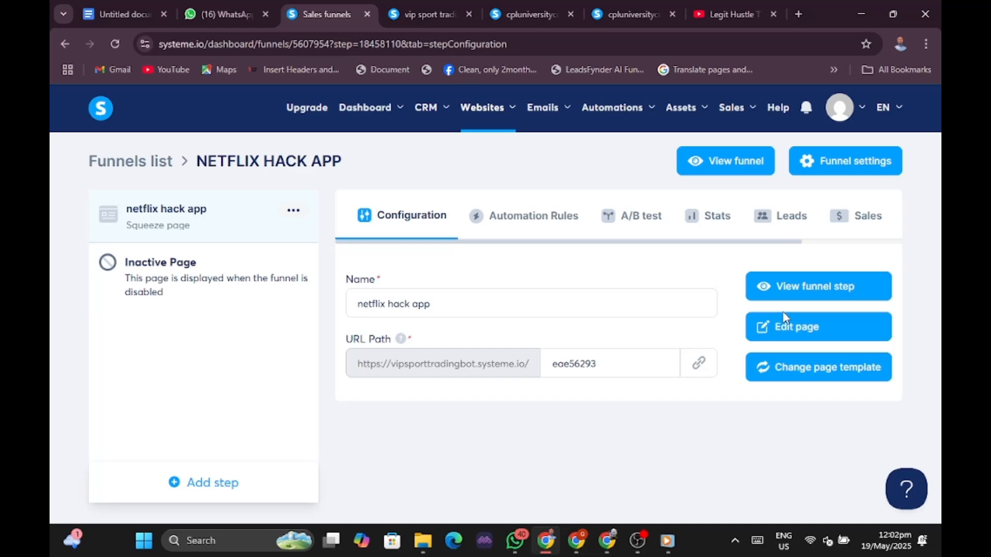
Open the page in the editor and delete the ABOUT/BLOG/CONTACT navigation menu.
left_click(787, 330)
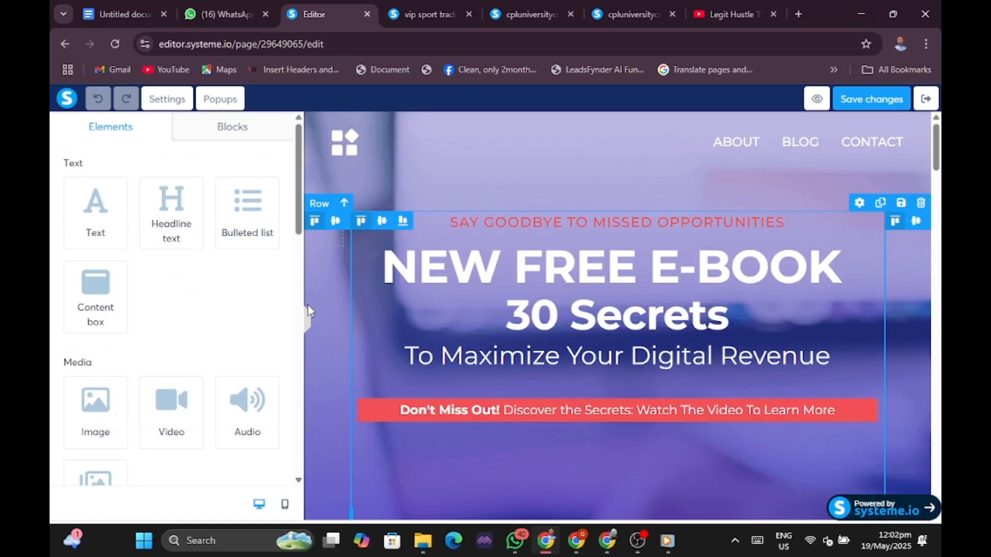
scroll(730, 382, "down", 10)
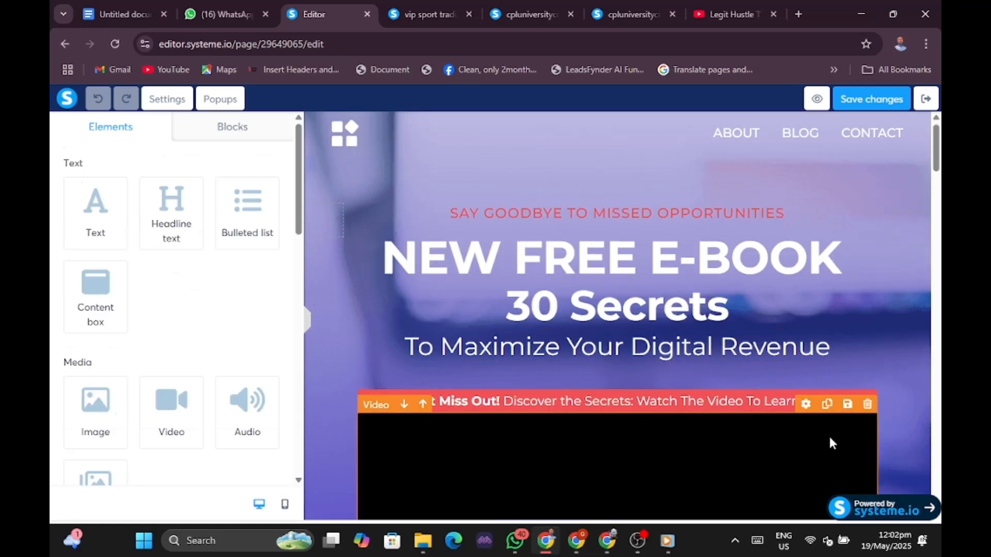
scroll(828, 443, "down", 5)
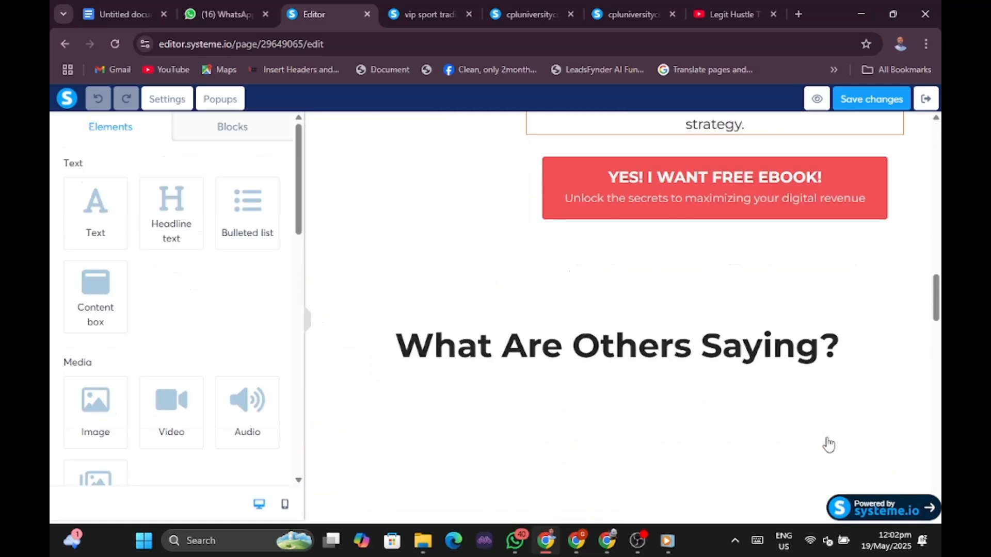
scroll(828, 443, "up", 9)
scroll(828, 443, "down", 3)
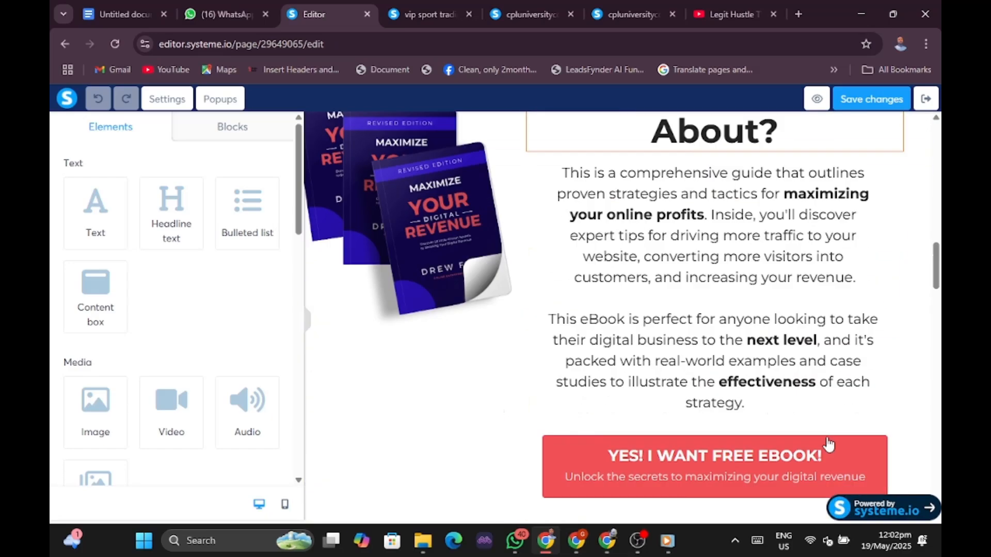
scroll(828, 443, "up", 12)
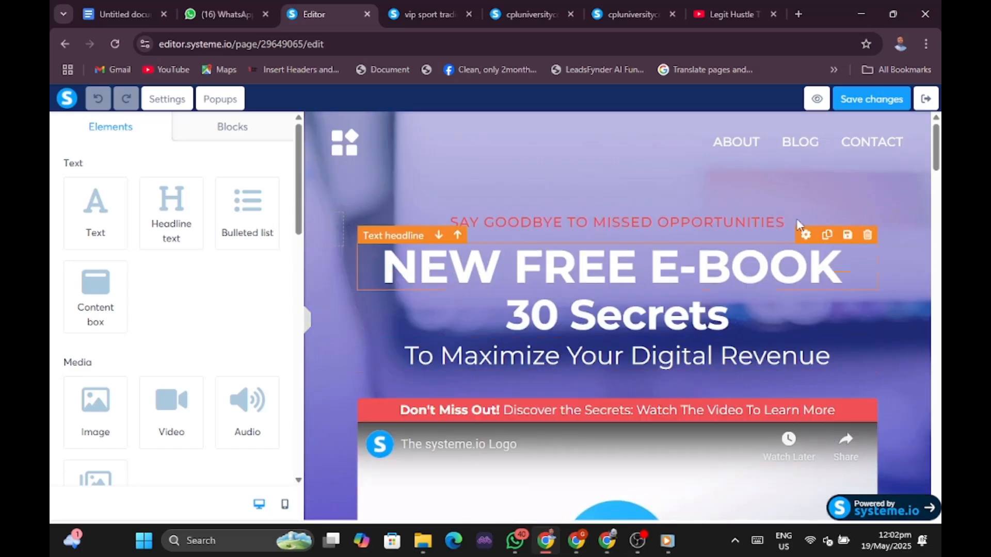
left_click(792, 156)
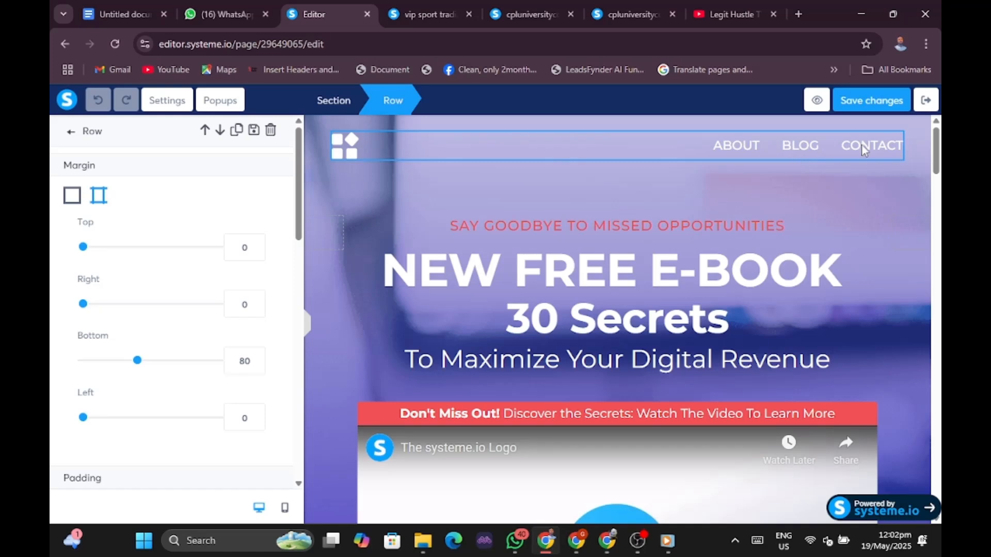
left_click(879, 142)
left_click(893, 145)
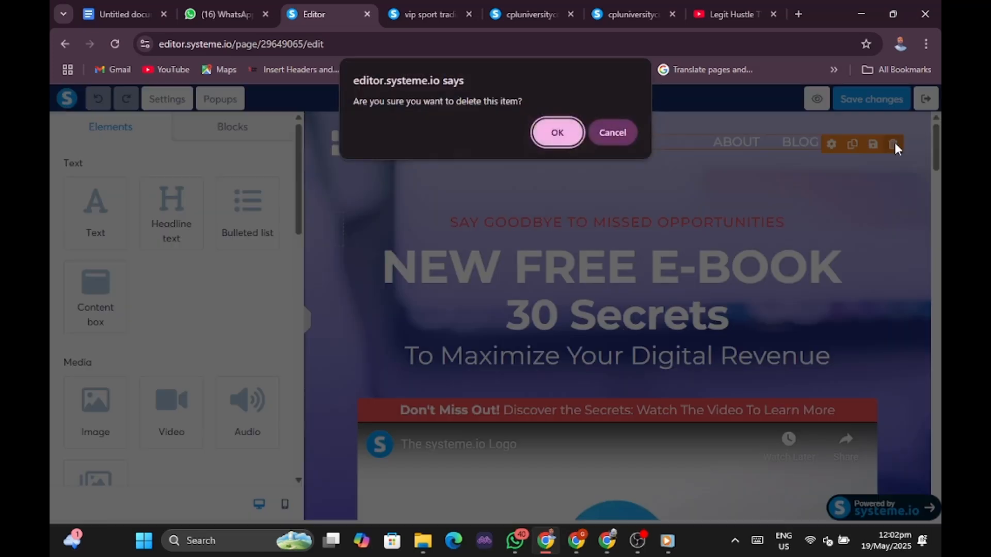
left_click(556, 132)
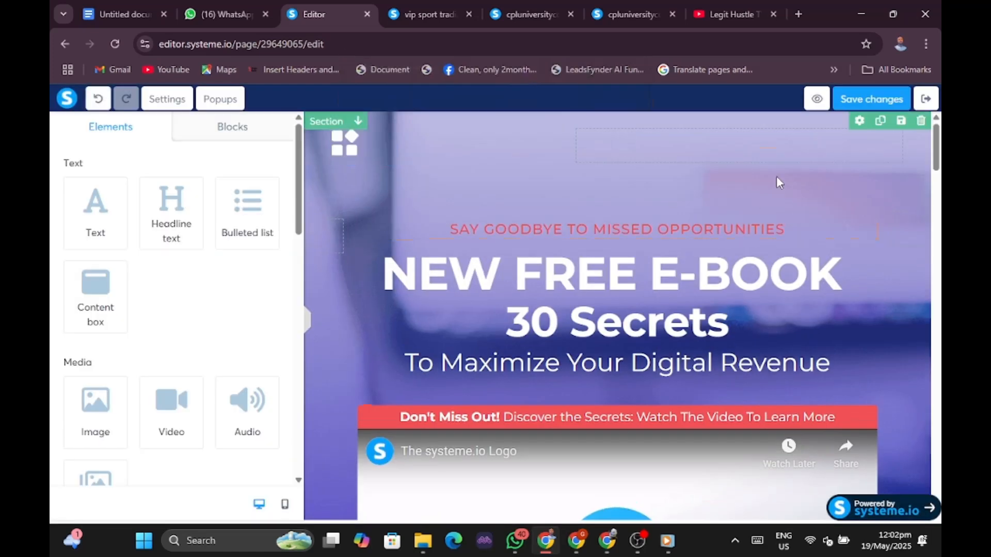
Delete the 'SAY GOODBYE TO MISSED OPPORTUNITIES' tagline.
left_click(774, 235)
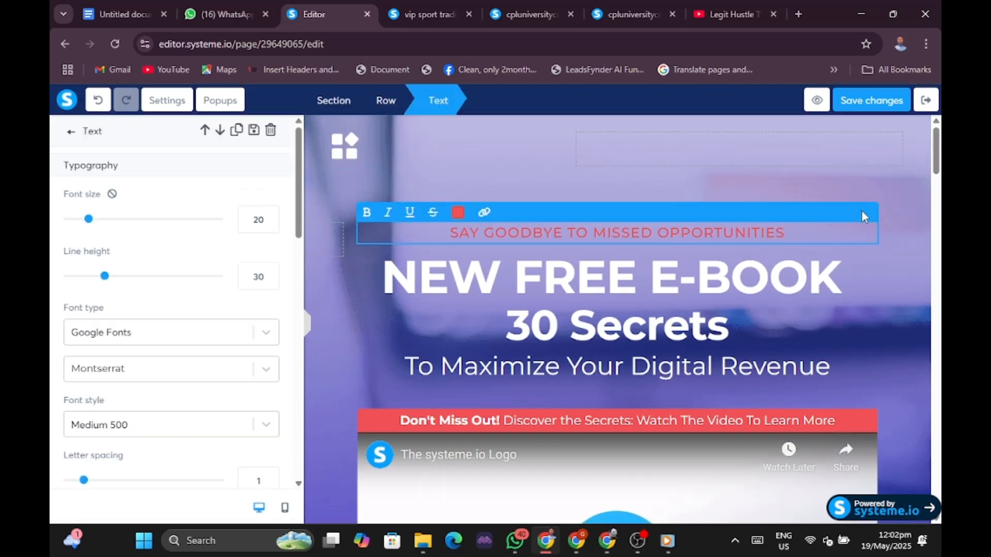
left_click(929, 227)
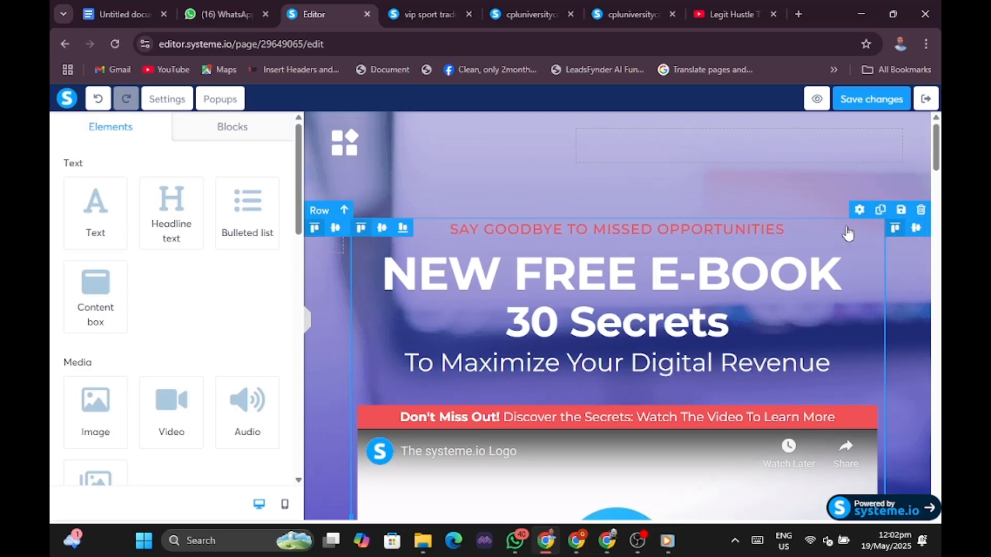
left_click(850, 227)
left_click(905, 252)
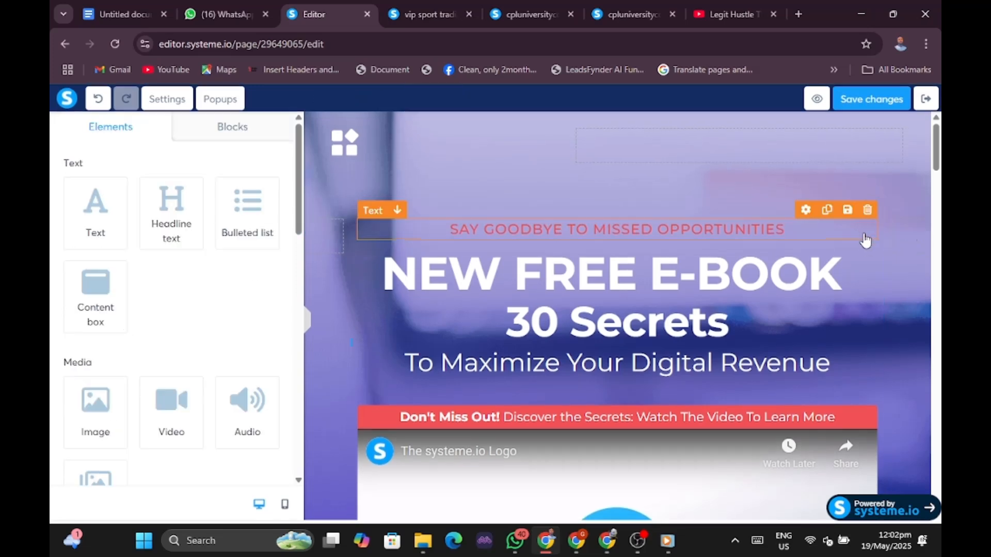
left_click(868, 212)
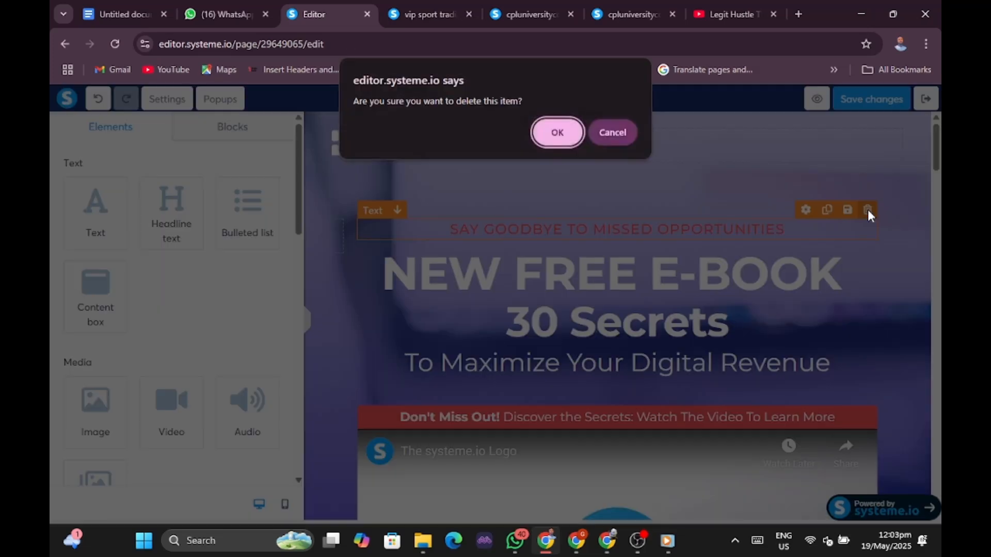
left_click(558, 133)
Delete the red Don't Miss Out bar, the embedded video, and the leftover empty red row.
scroll(872, 256, "down", 3)
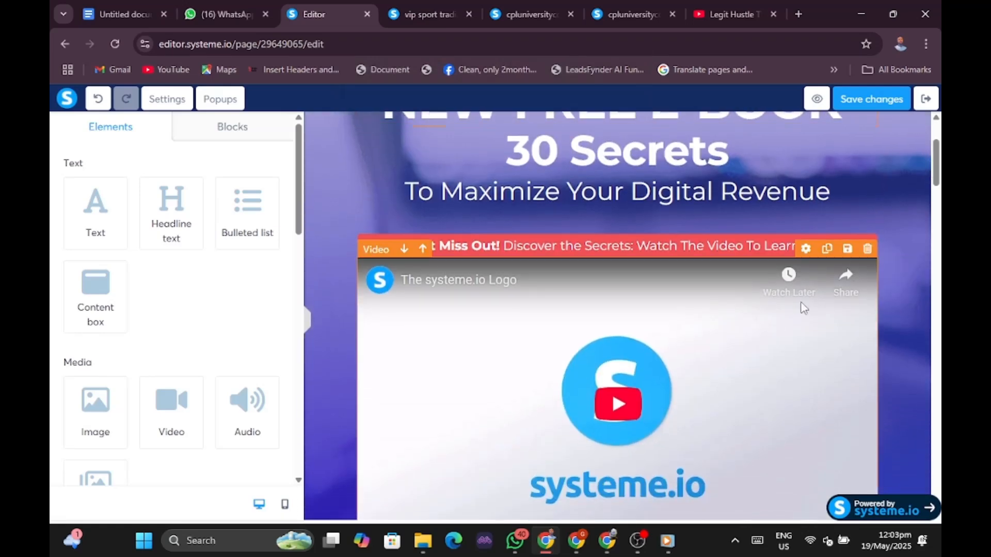
left_click(803, 341)
left_click(803, 342)
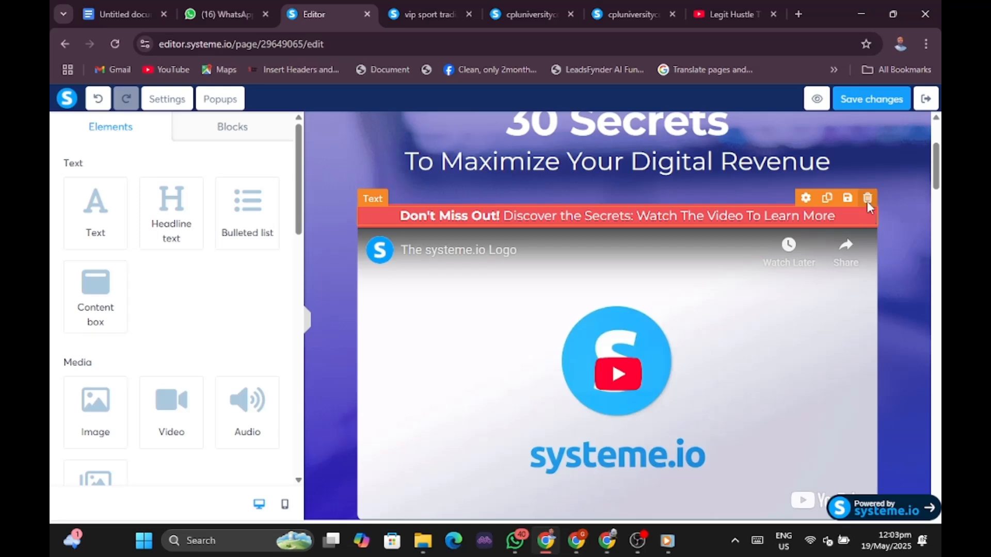
left_click(867, 199)
left_click(557, 125)
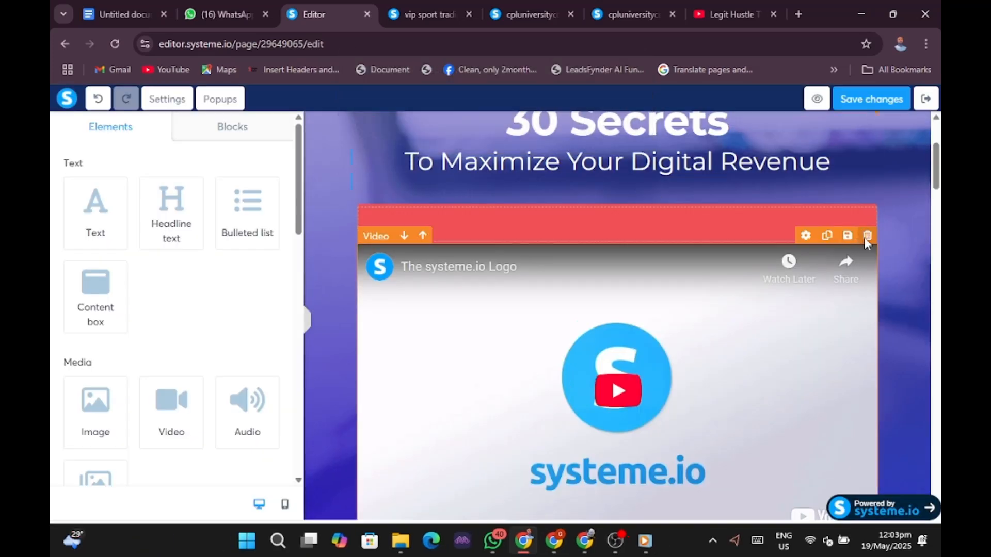
left_click(867, 236)
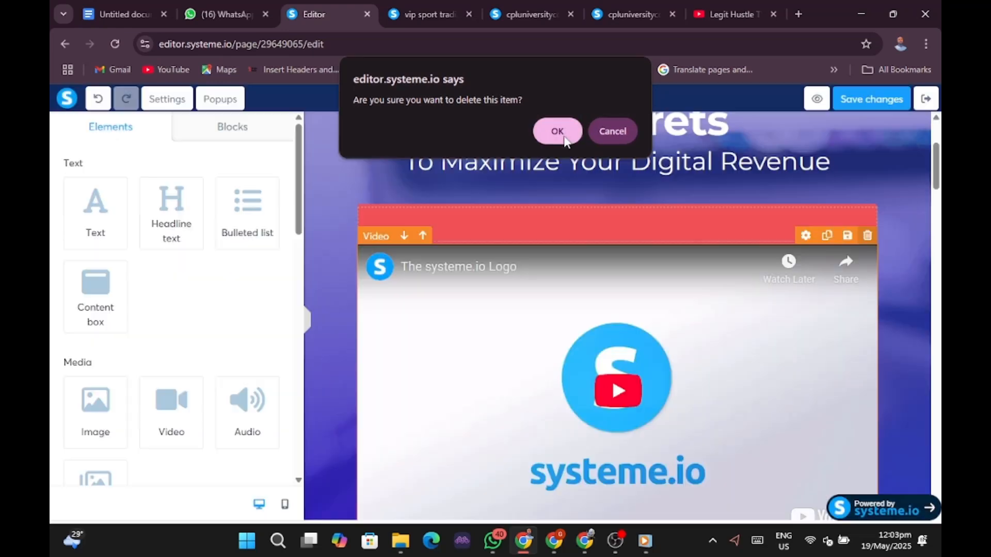
left_click(566, 146)
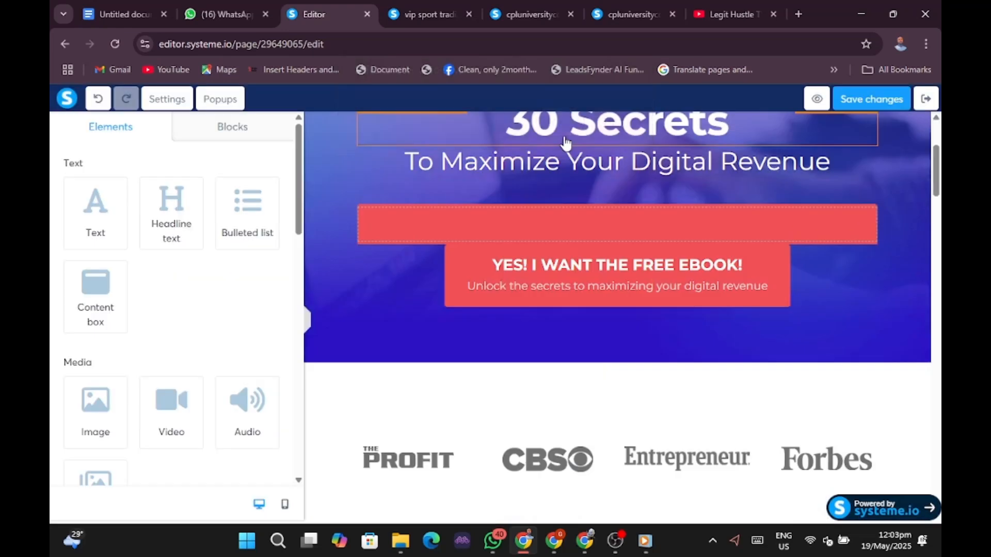
left_click(861, 225)
left_click(866, 217)
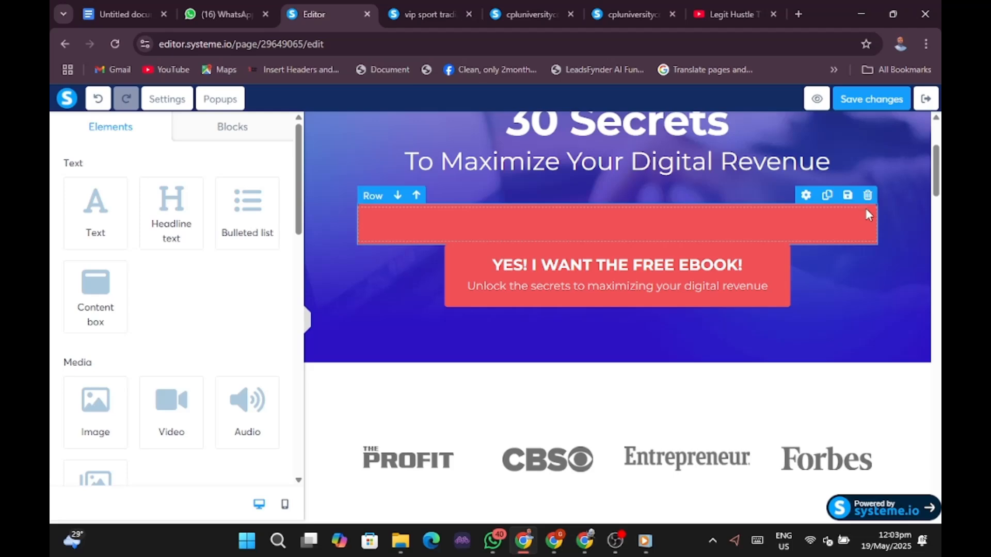
left_click(868, 195)
left_click(553, 135)
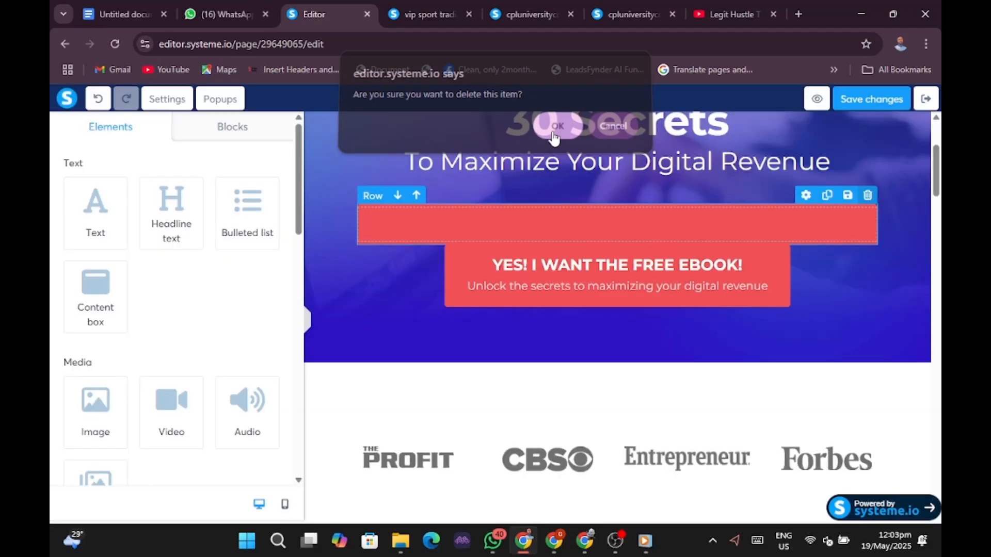
Delete the media logo strip and the eBook About, testimonials and What's Inside? sections.
scroll(837, 362, "down", 3)
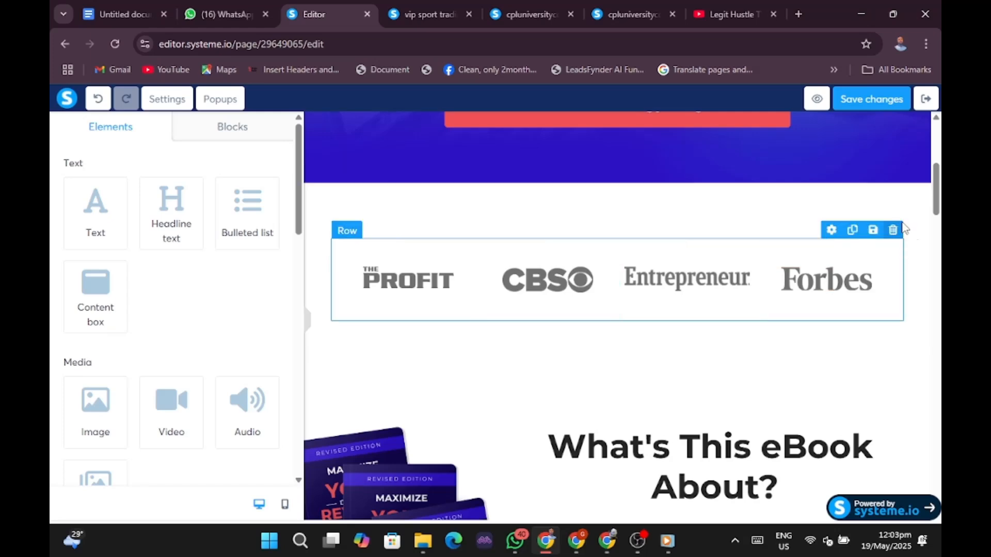
left_click(921, 176)
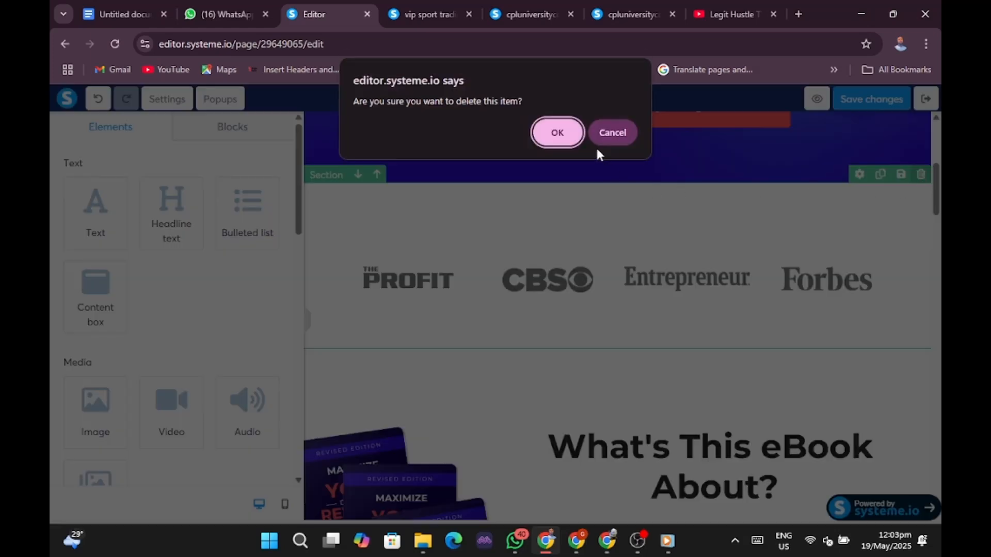
left_click(556, 135)
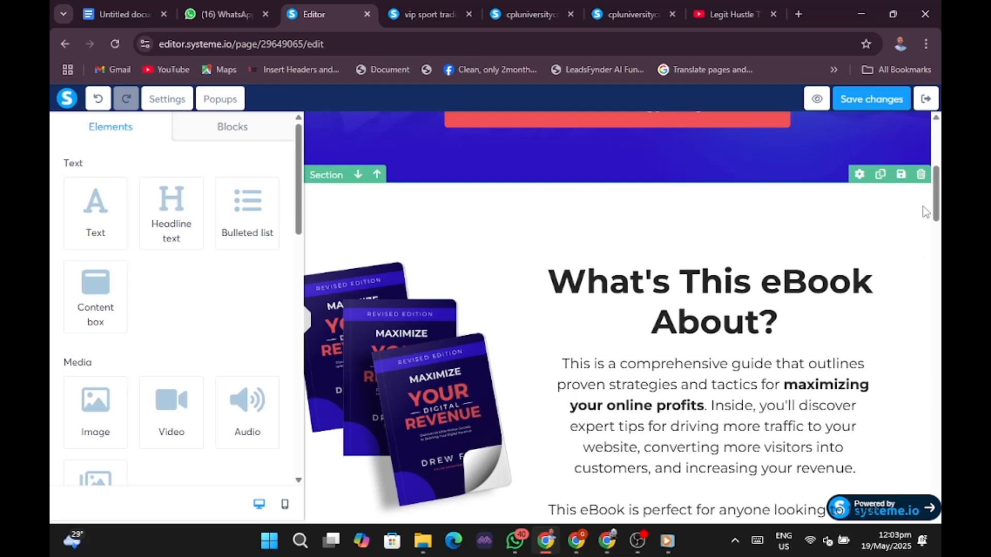
left_click(922, 177)
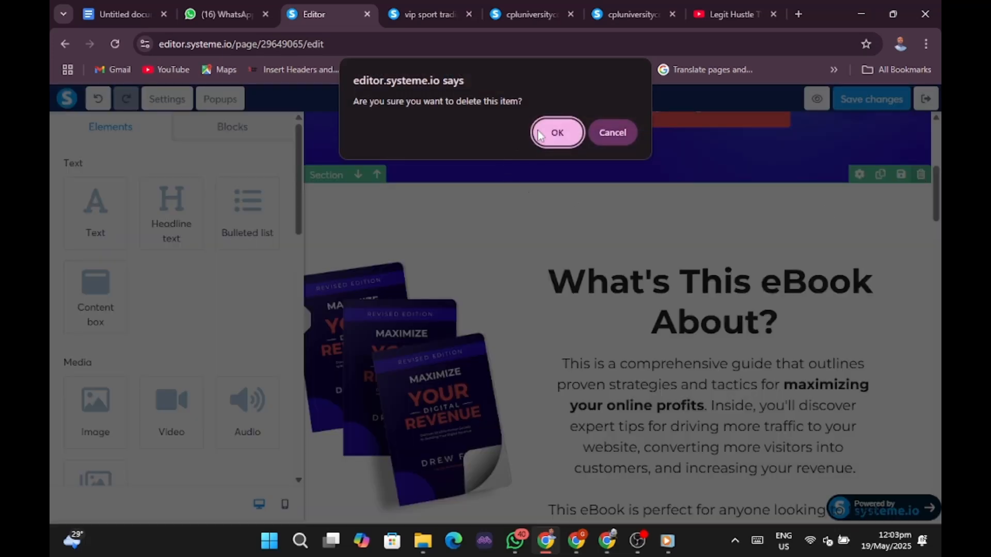
left_click(540, 136)
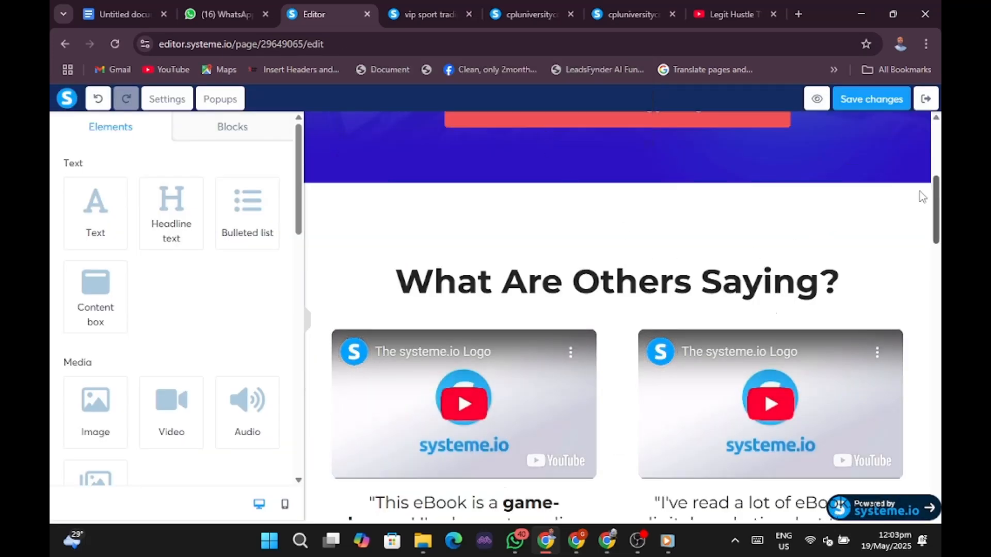
left_click(922, 176)
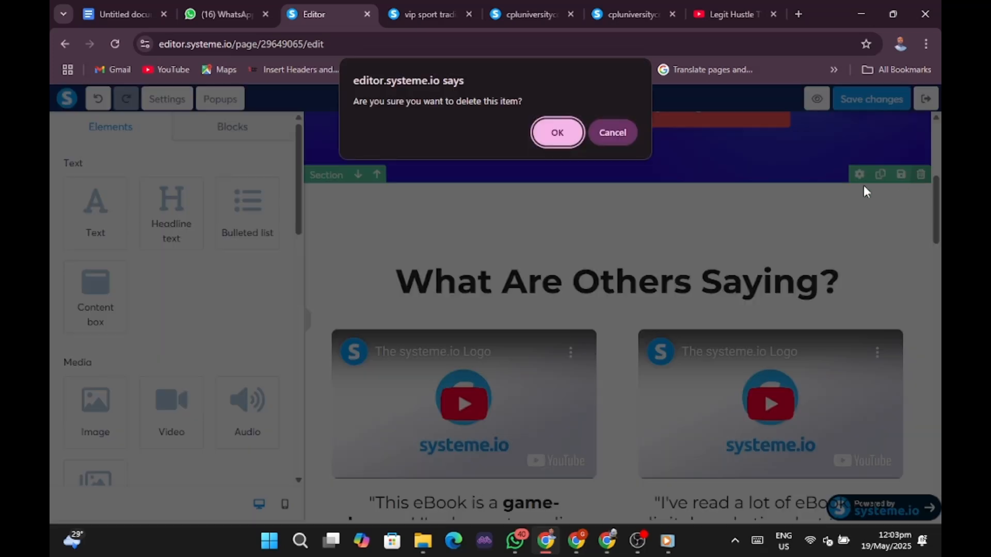
left_click(562, 136)
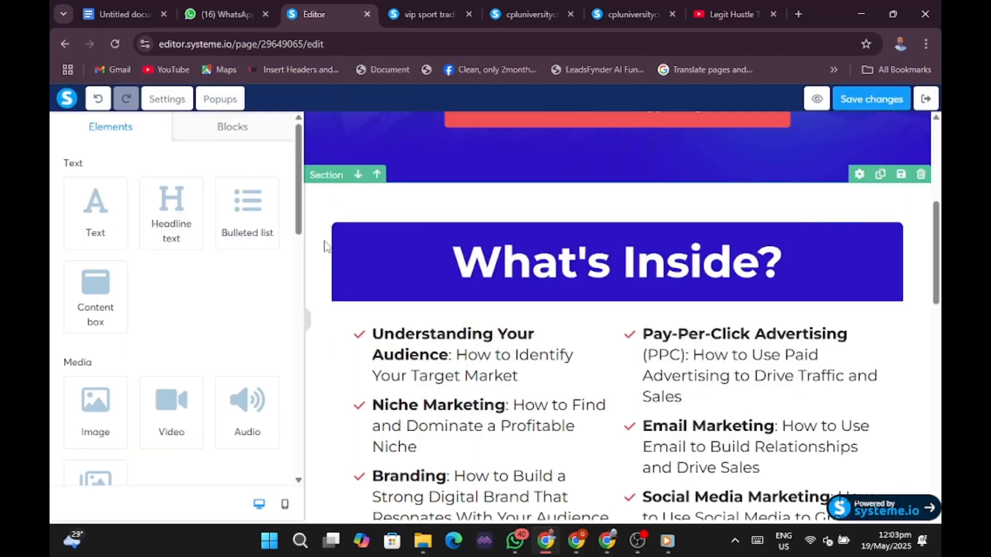
left_click(921, 175)
left_click(559, 133)
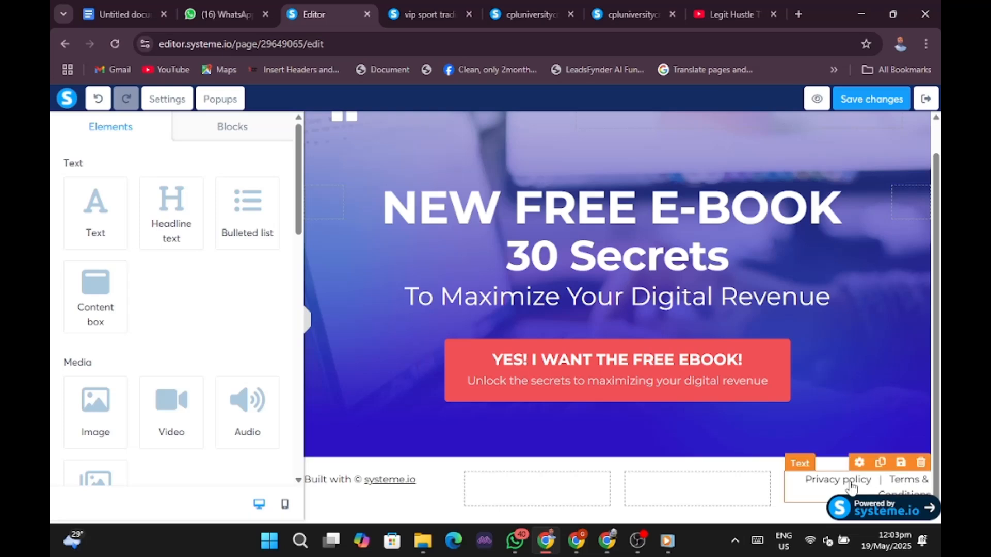
Delete the footer section and the empty top logo row.
left_click(799, 465)
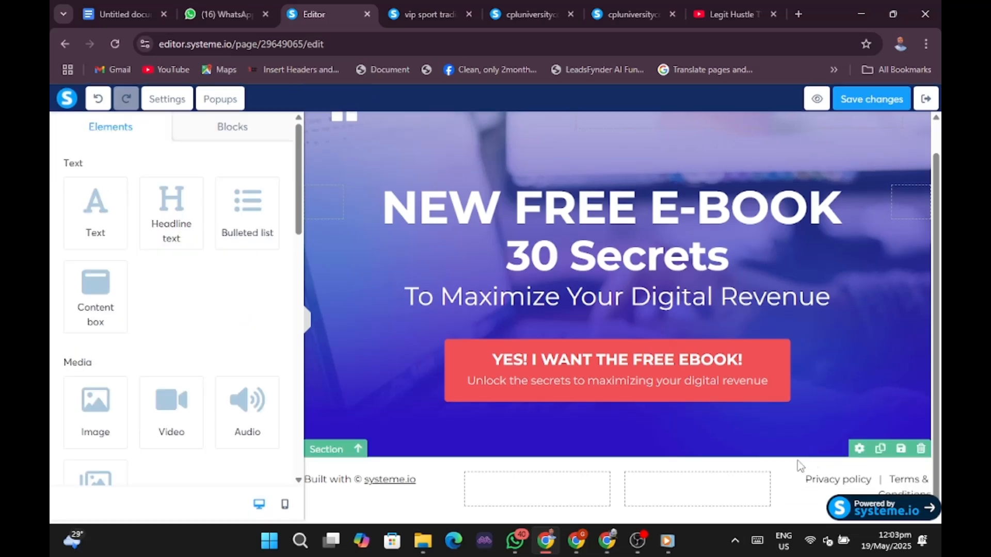
left_click(921, 448)
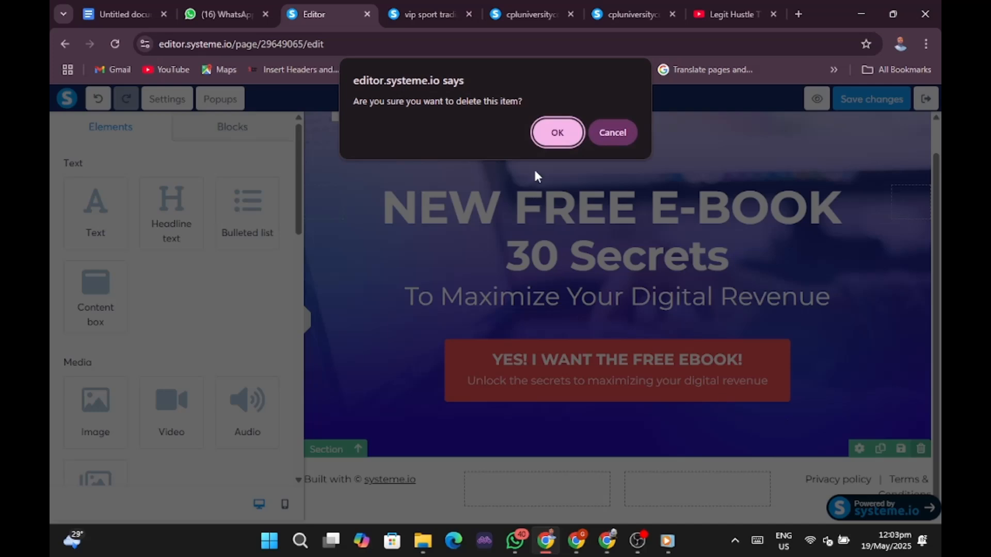
left_click(557, 132)
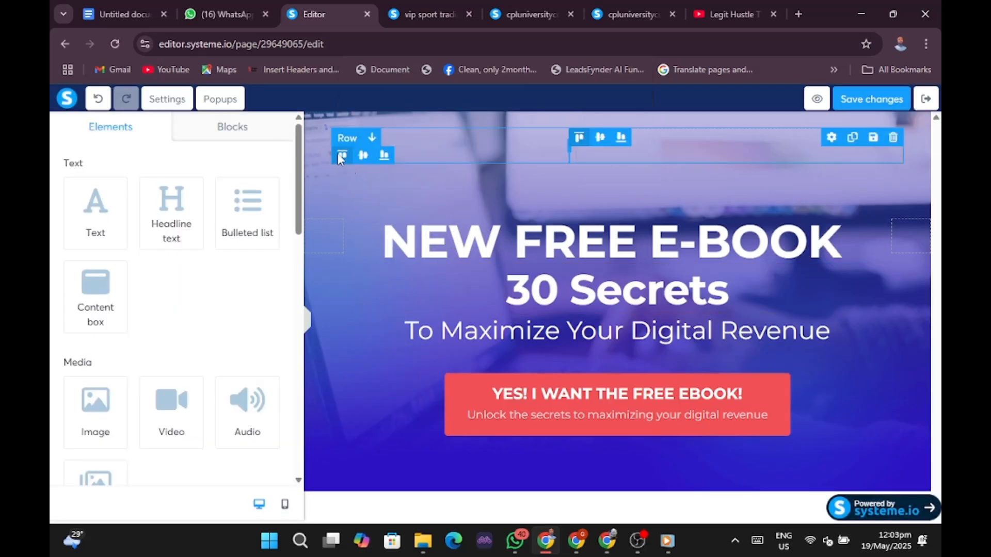
left_click(892, 138)
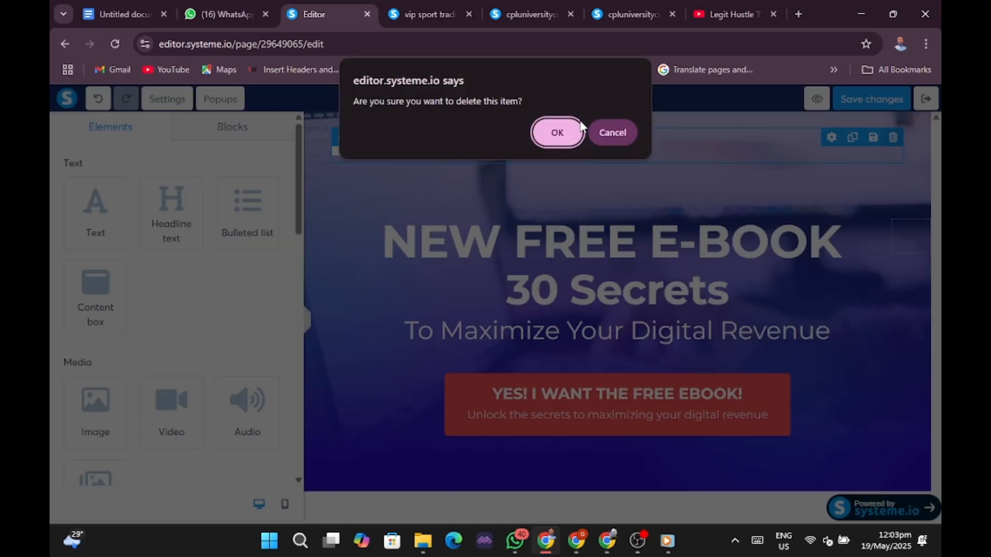
left_click(562, 137)
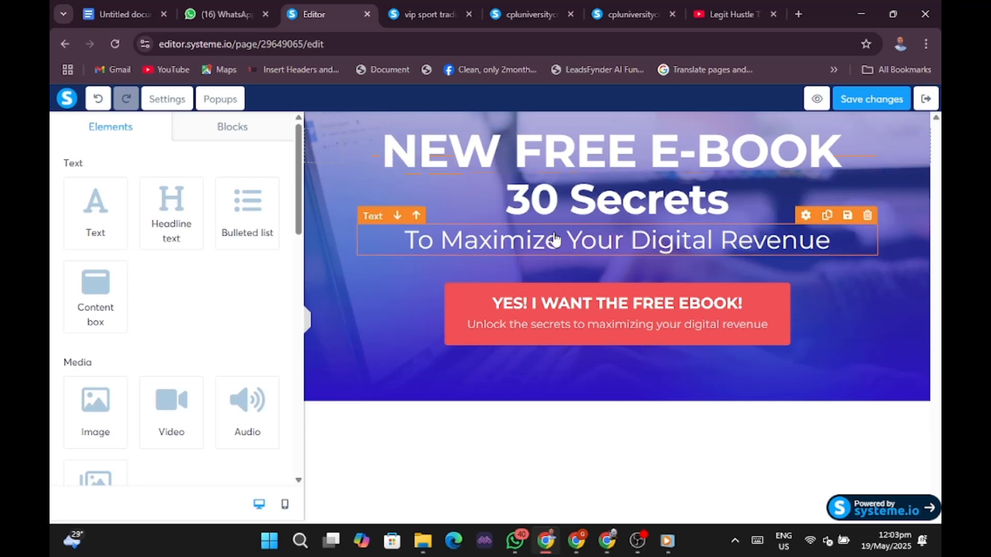
Open the live netflix4free squeeze page via View funnel step, then return to the editor.
left_click(307, 317)
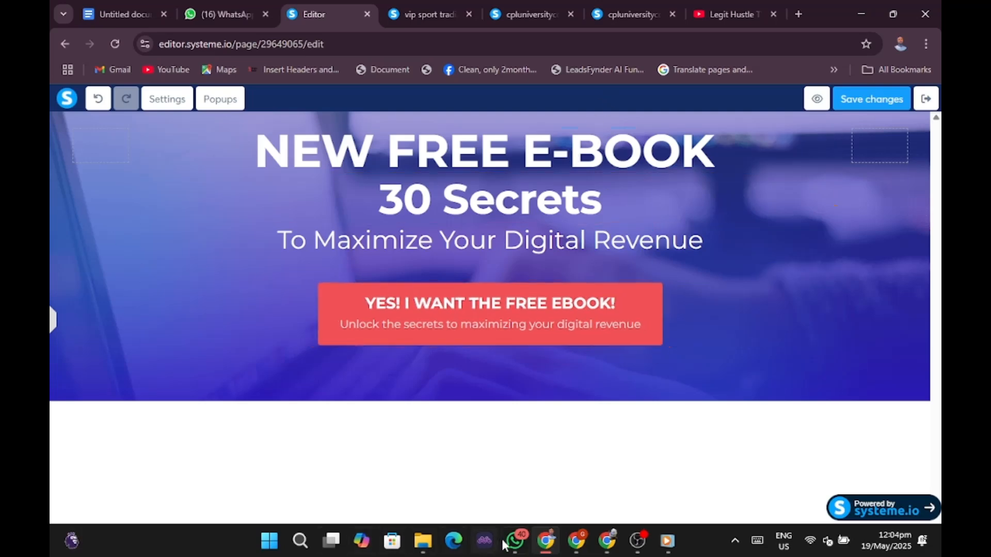
left_click(575, 548)
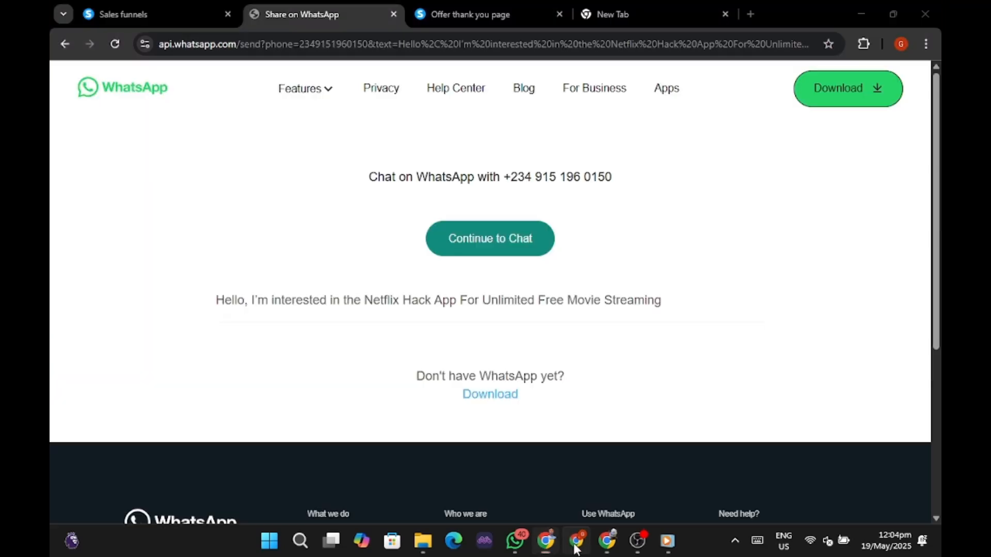
left_click(178, 11)
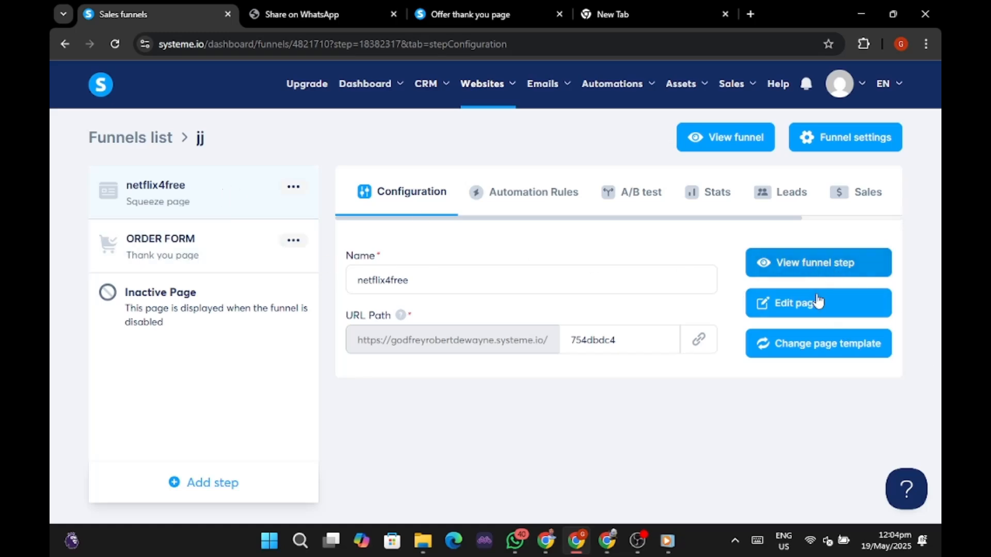
left_click(815, 269)
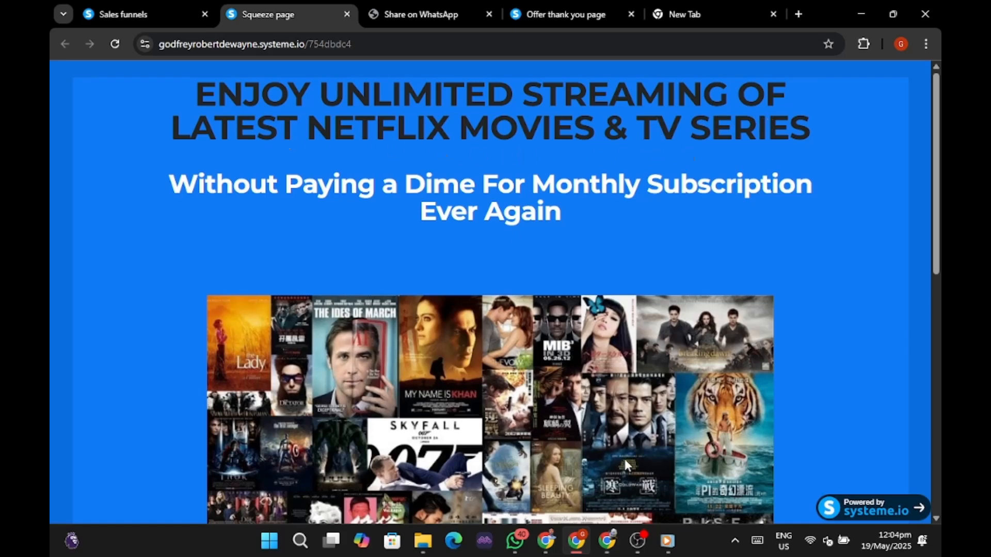
left_click(554, 548)
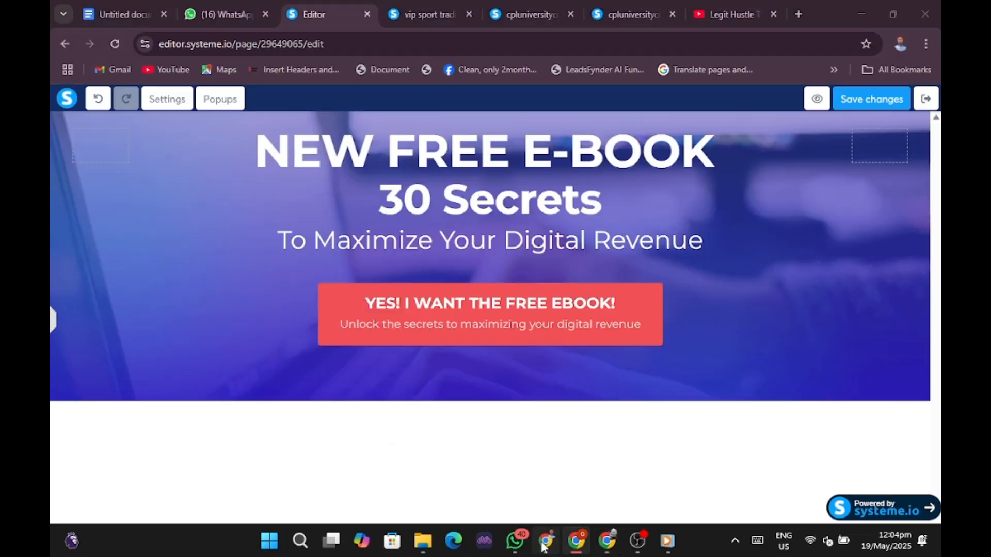
Replace the headline with 'ENJOY UNLIMITED STREAMING OF LATEST NETFLIX MOVIES & TV SERIES' copied from the live page.
double_click(554, 153)
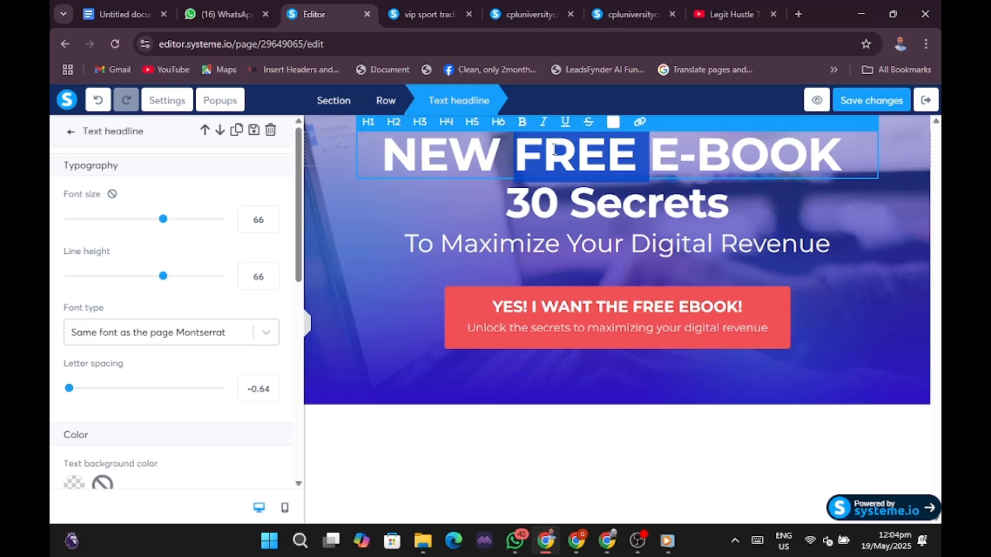
left_click(554, 150)
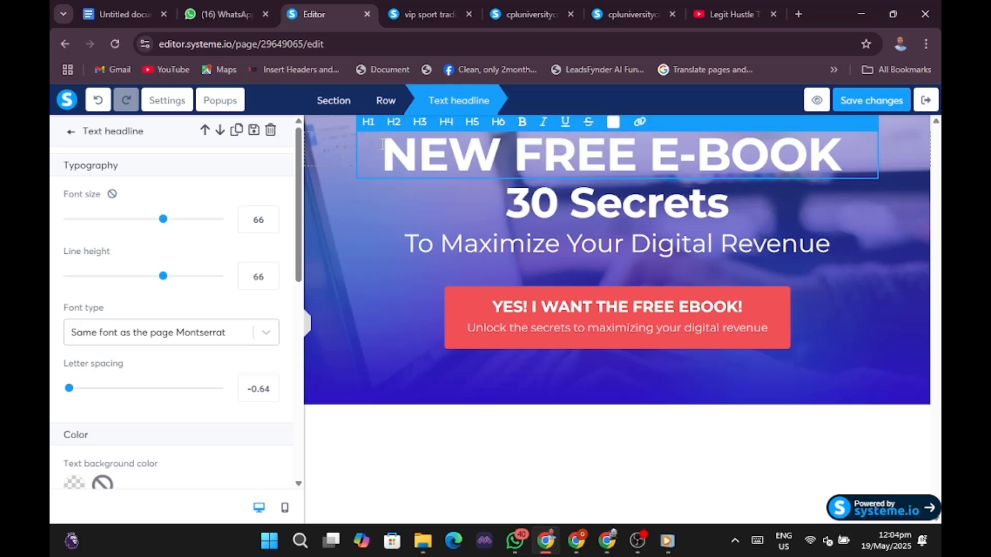
left_click_drag(382, 144, 897, 151)
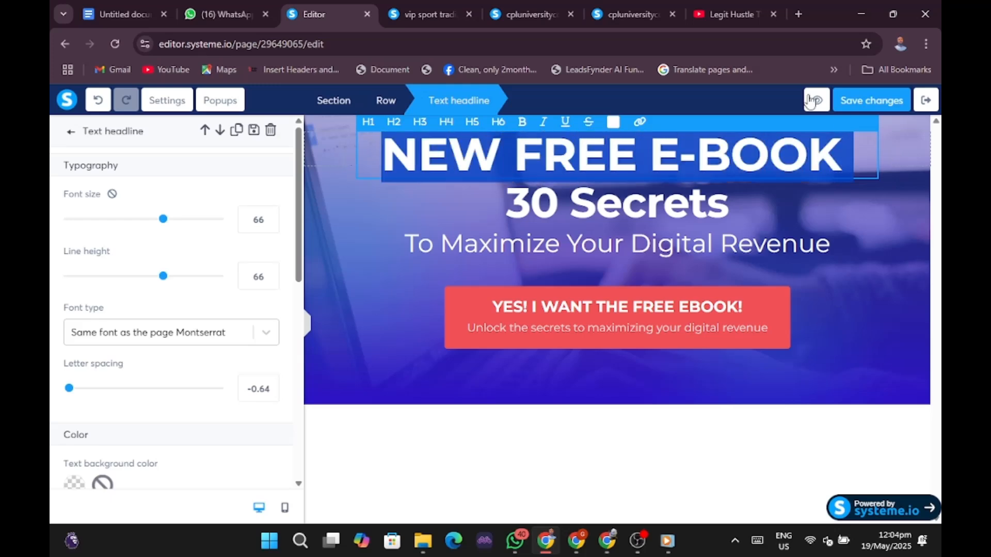
left_click(549, 547)
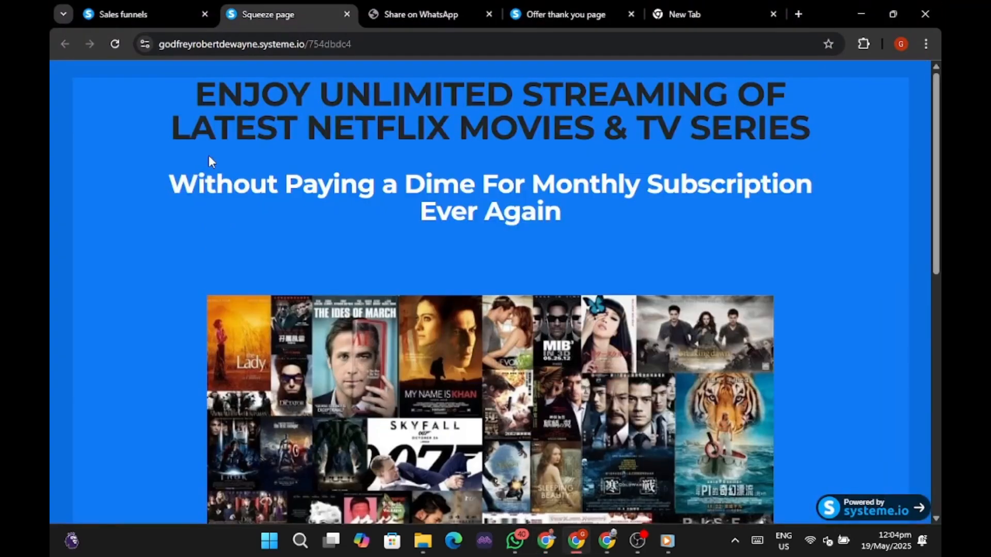
left_click_drag(200, 82, 802, 140)
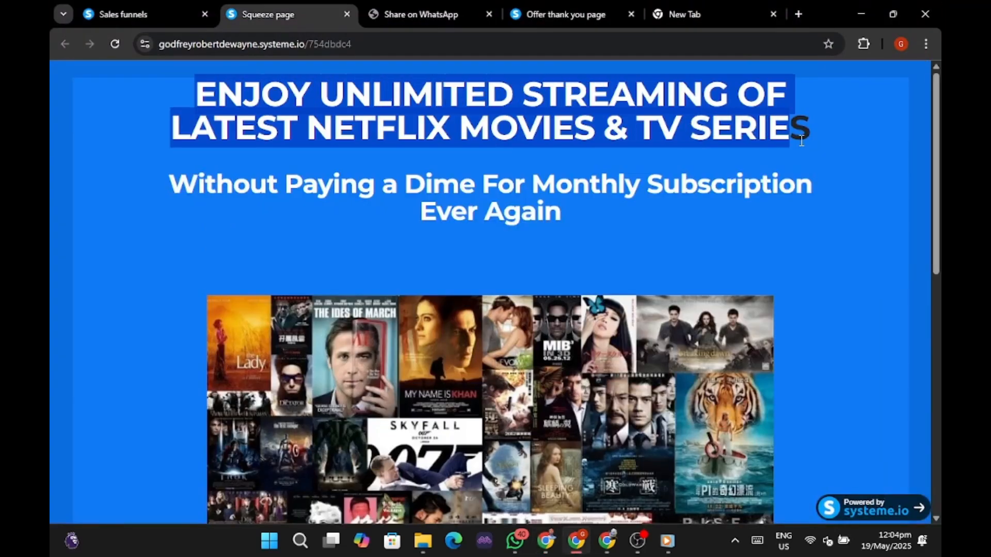
right_click(696, 117)
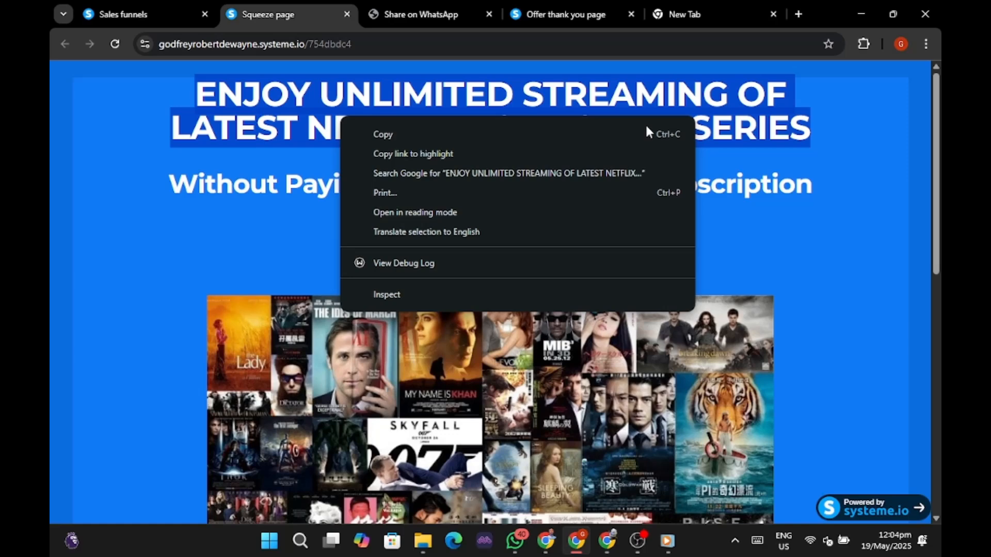
left_click(445, 135)
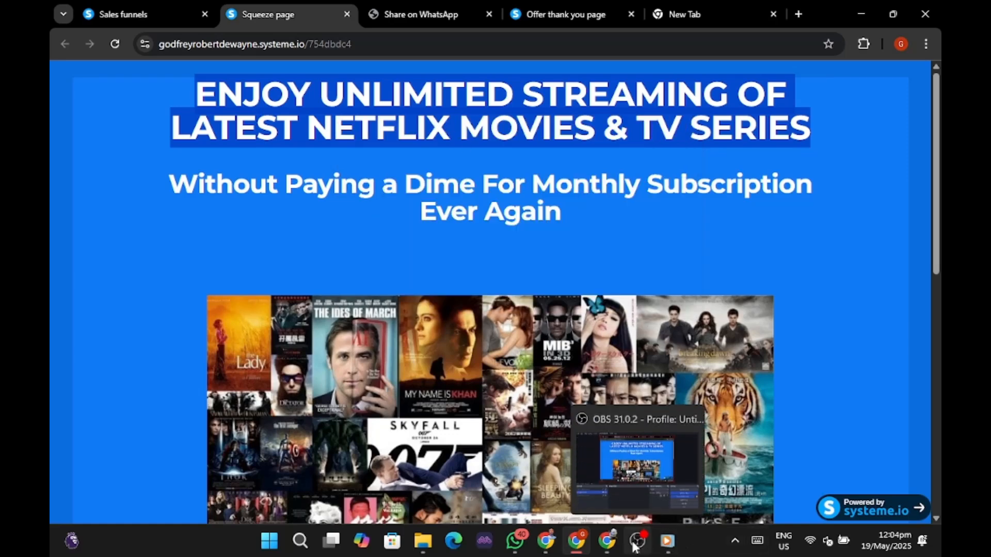
mouse_move(604, 548)
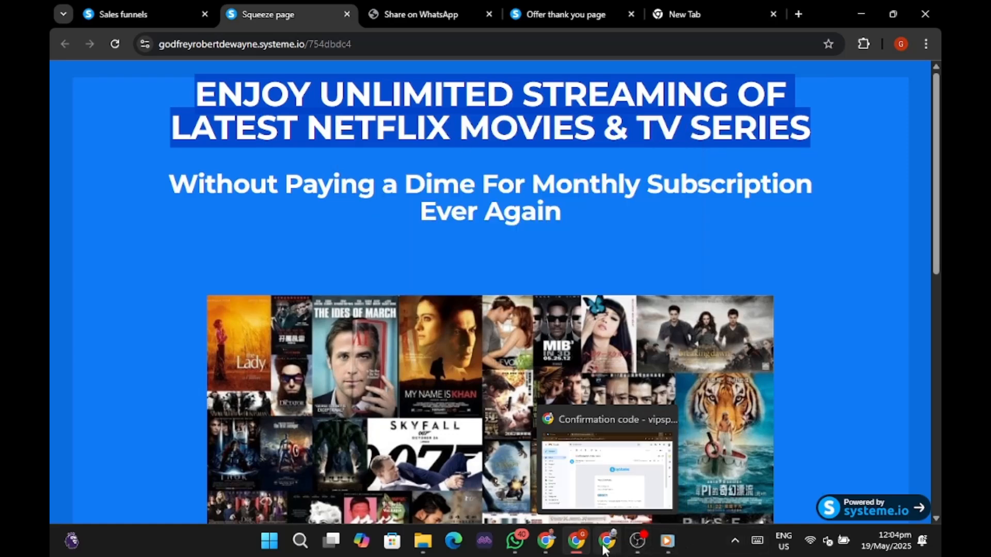
left_click(543, 548)
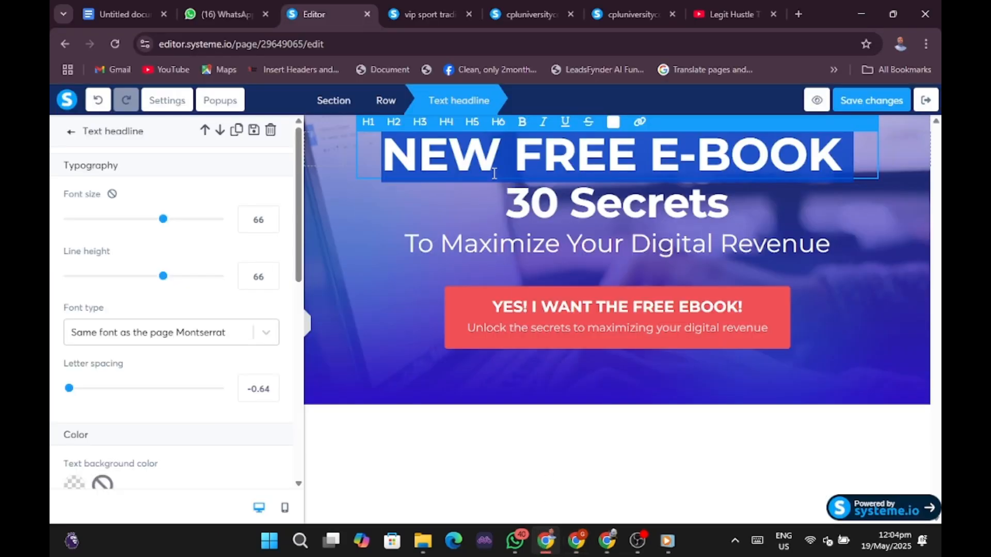
key("ctrl+v")
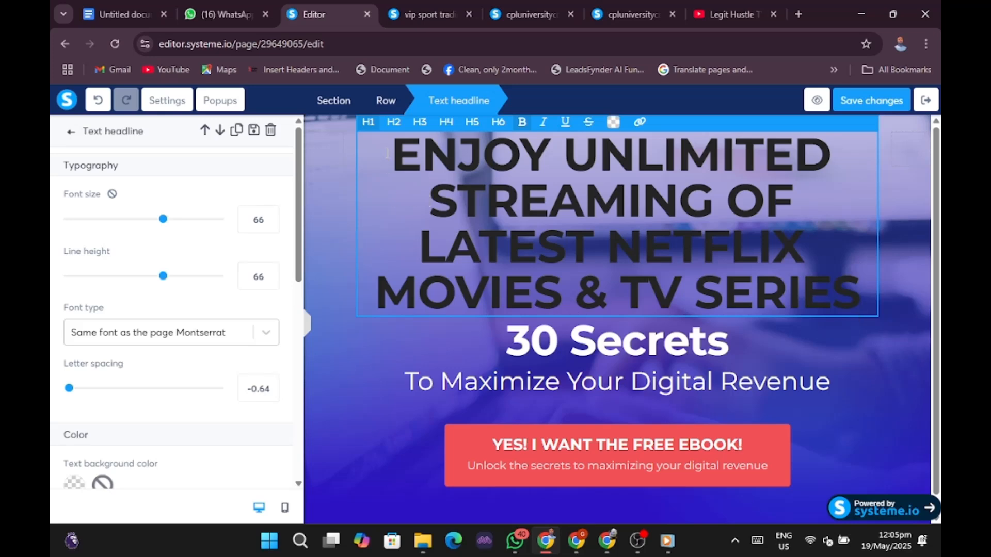
left_click_drag(387, 153, 850, 287)
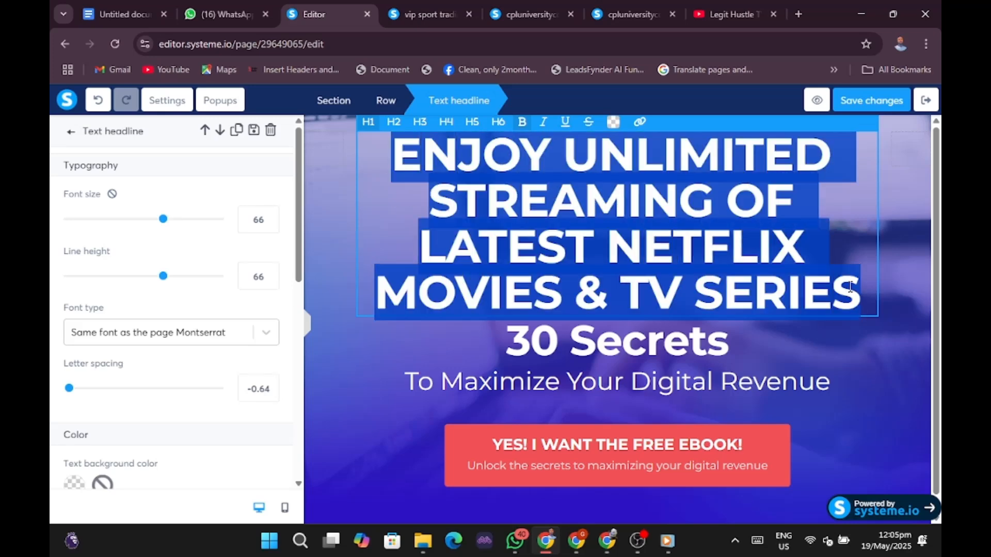
Try orange and then red as the headline text colour.
left_click(613, 128)
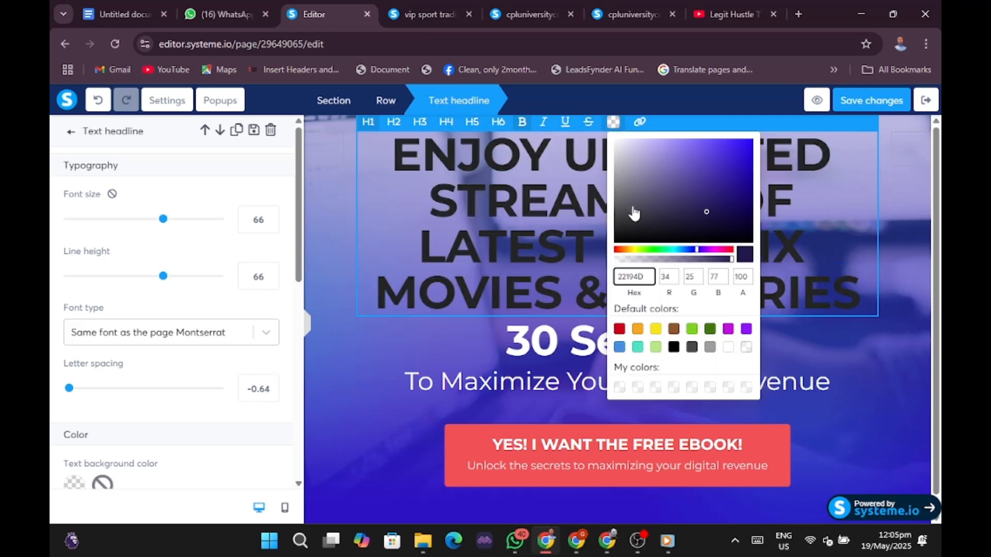
left_click(640, 330)
left_click(638, 329)
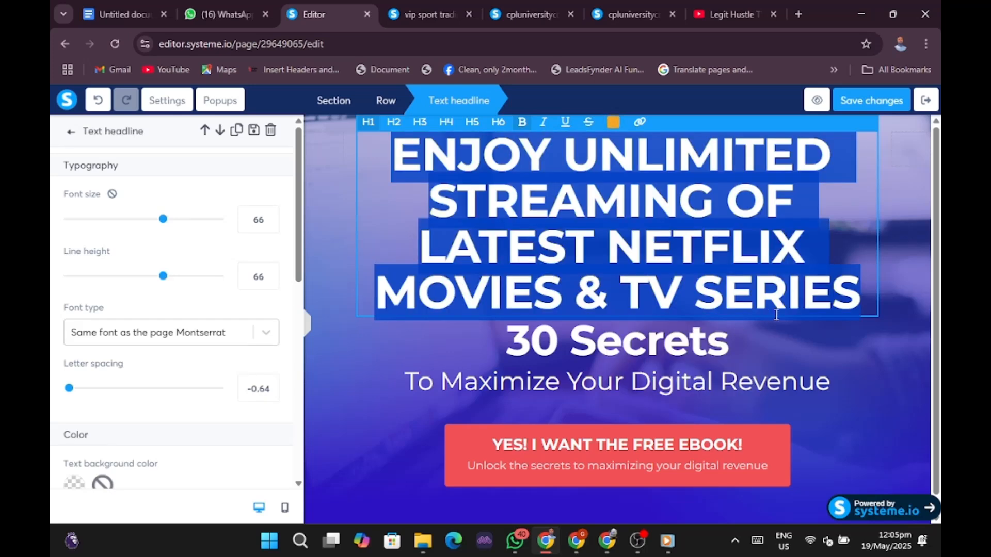
left_click(833, 345)
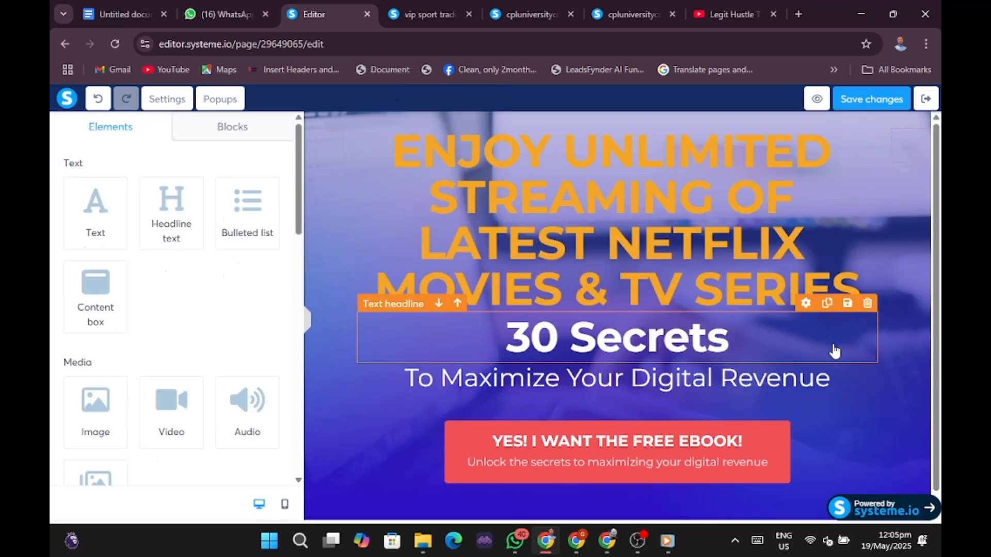
left_click(416, 135)
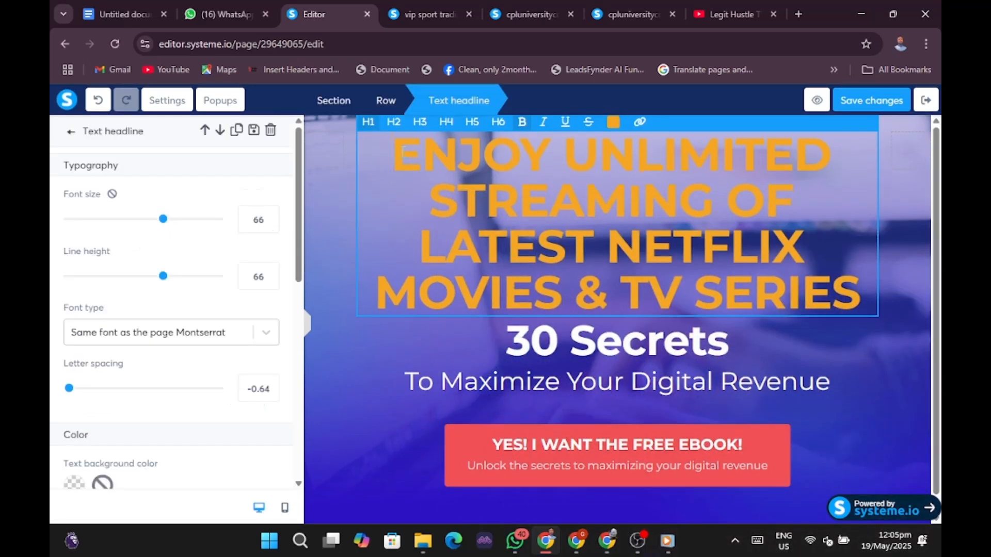
left_click_drag(403, 152, 854, 295)
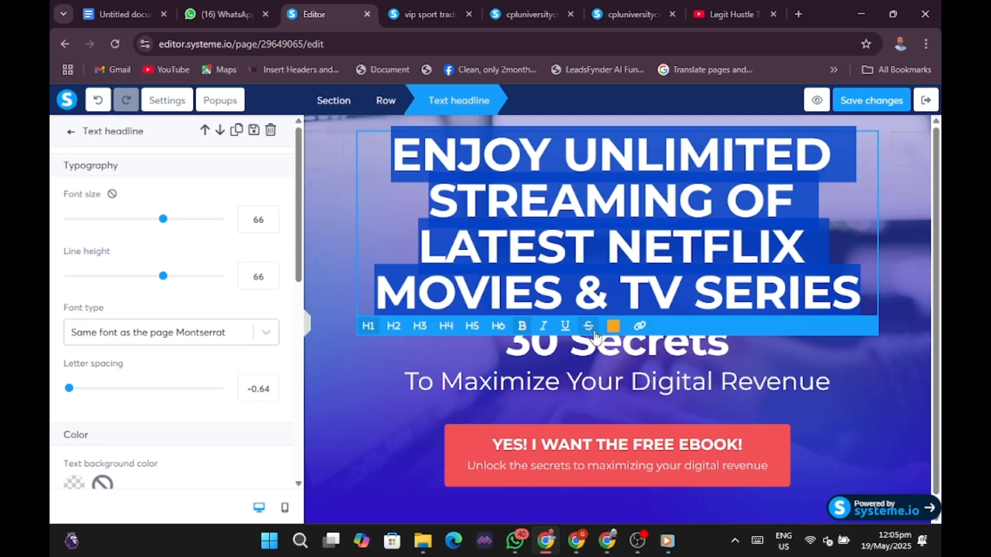
left_click(613, 326)
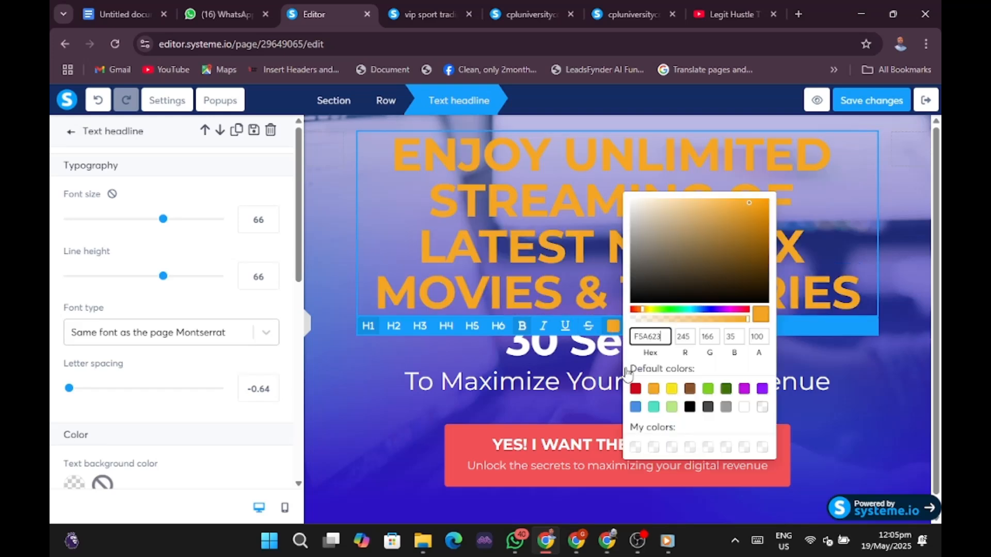
left_click(634, 387)
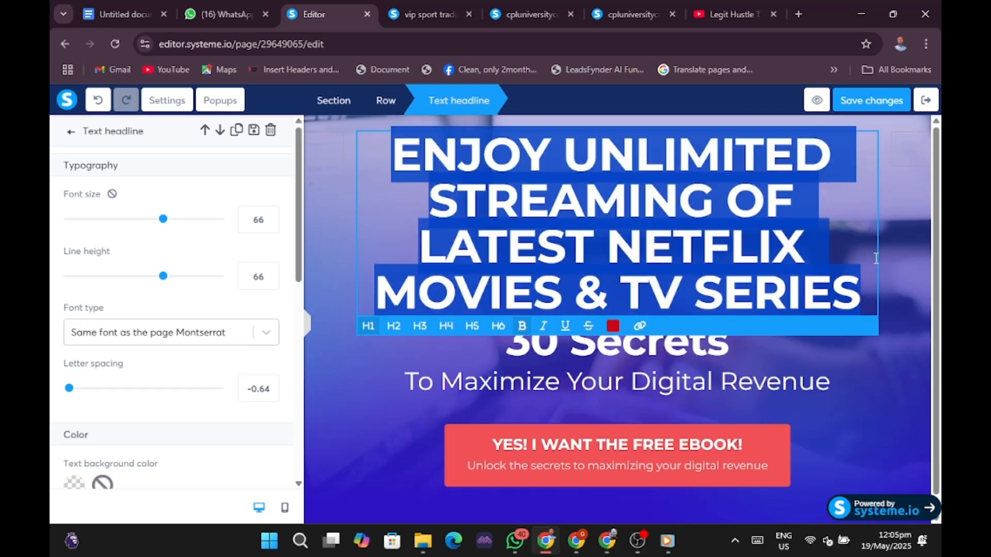
left_click(891, 235)
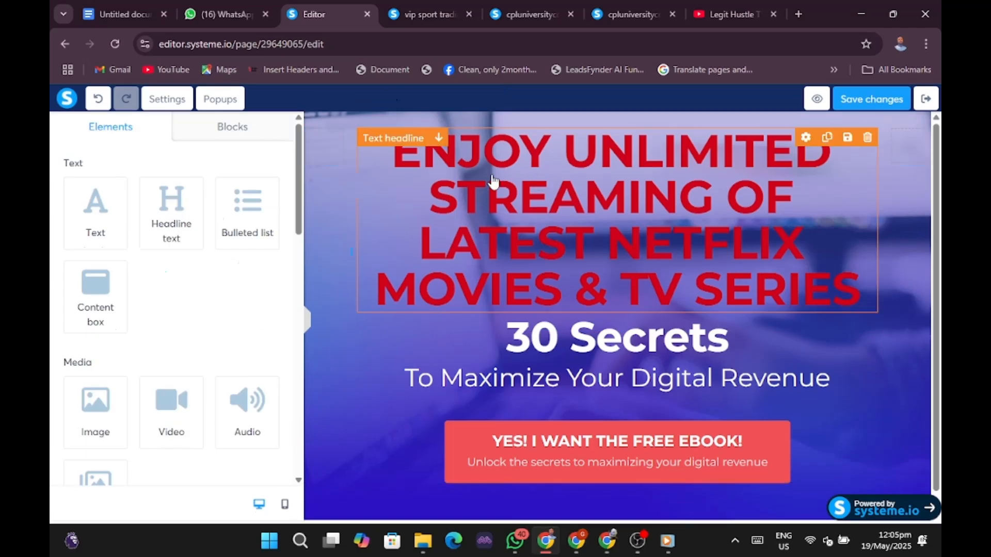
Set the whole headline text colour to white.
triple_click(470, 178)
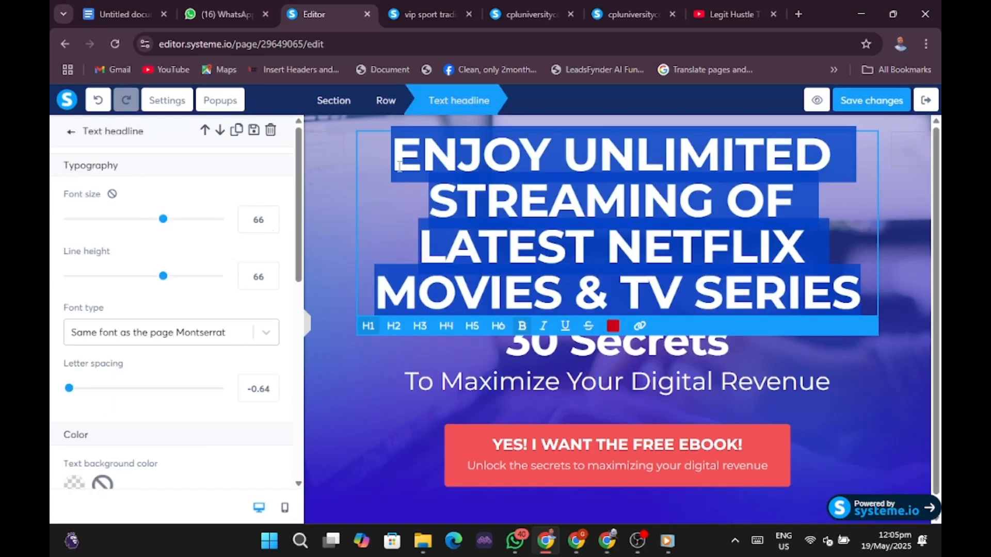
left_click(613, 326)
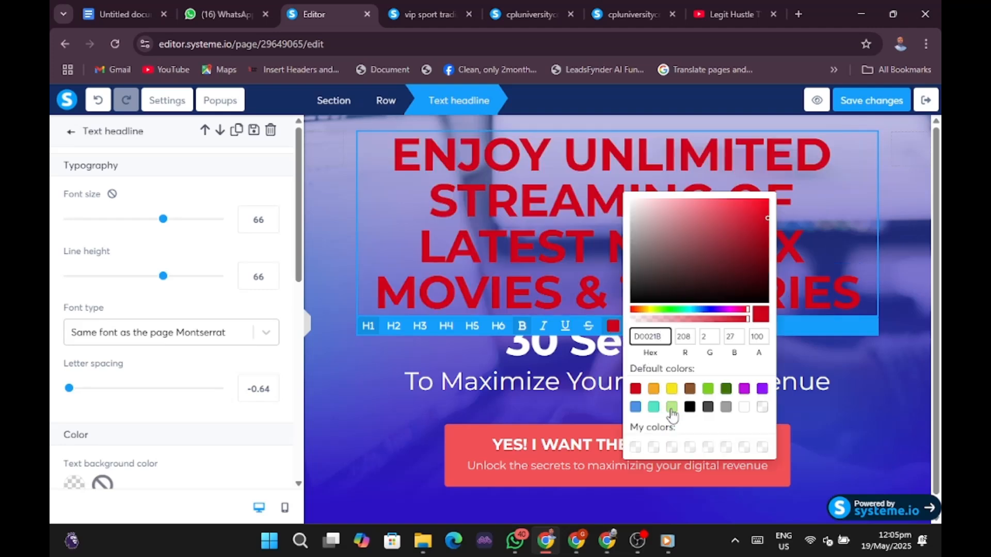
left_click(743, 408)
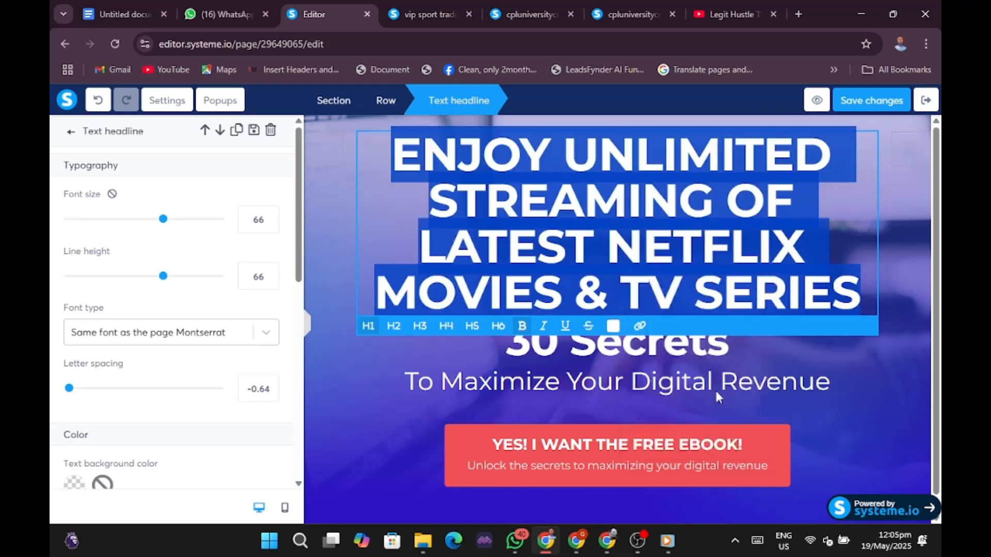
left_click(323, 249)
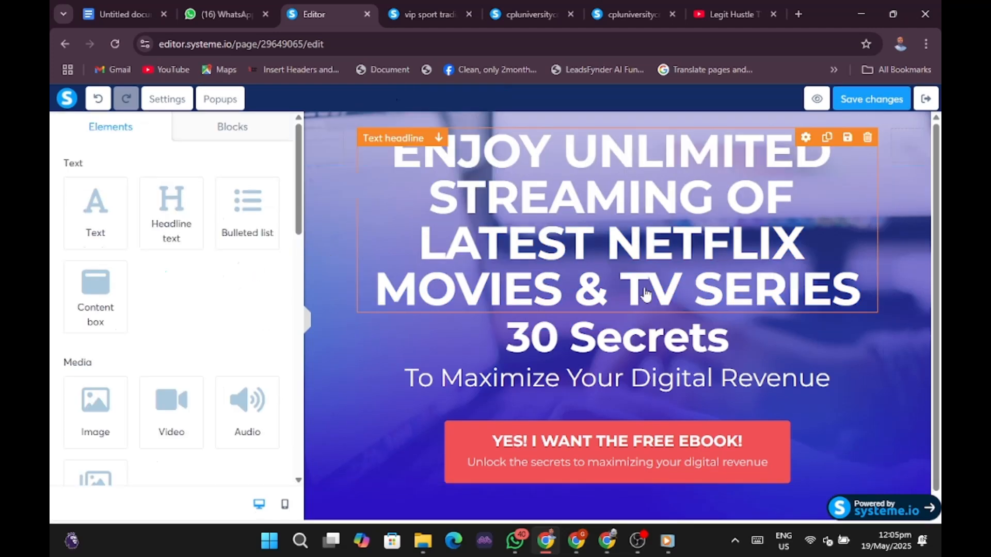
Copy the subheadline text from the live reference squeeze page, then return to the editor.
left_click(909, 430)
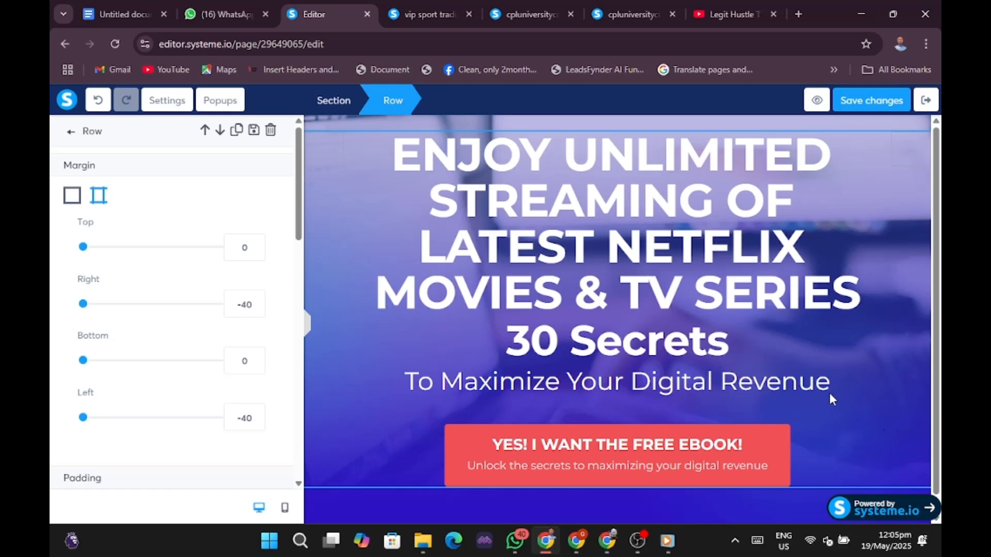
left_click(576, 541)
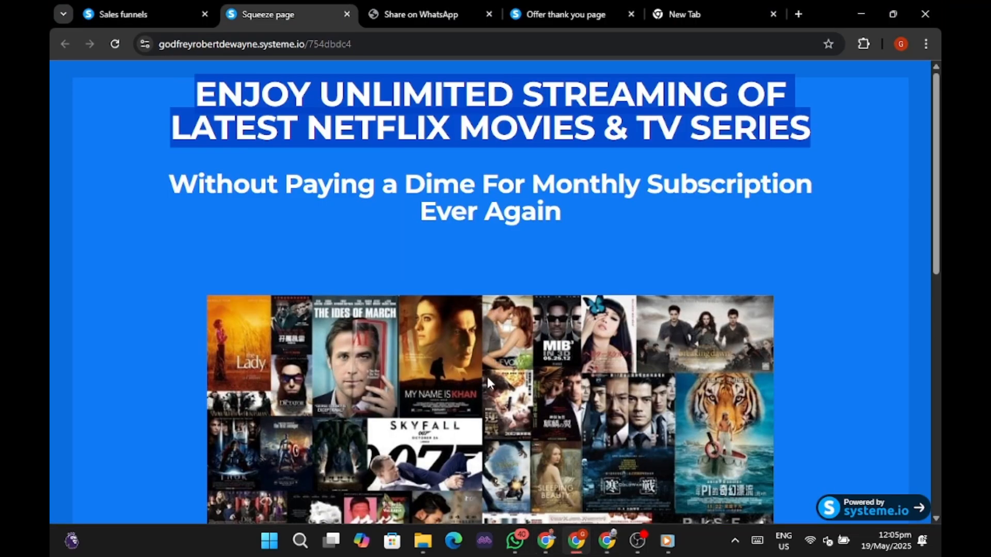
left_click(246, 243)
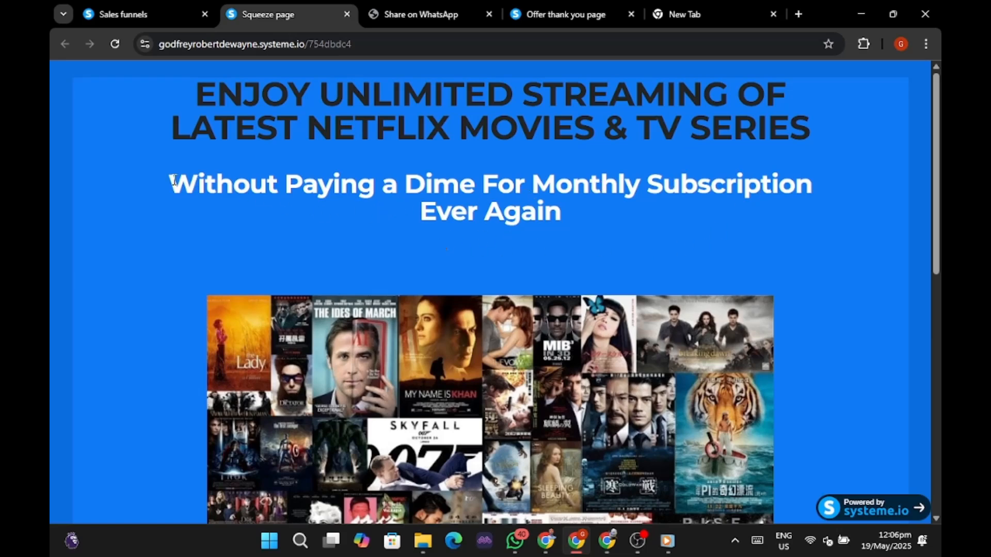
left_click_drag(173, 180, 673, 214)
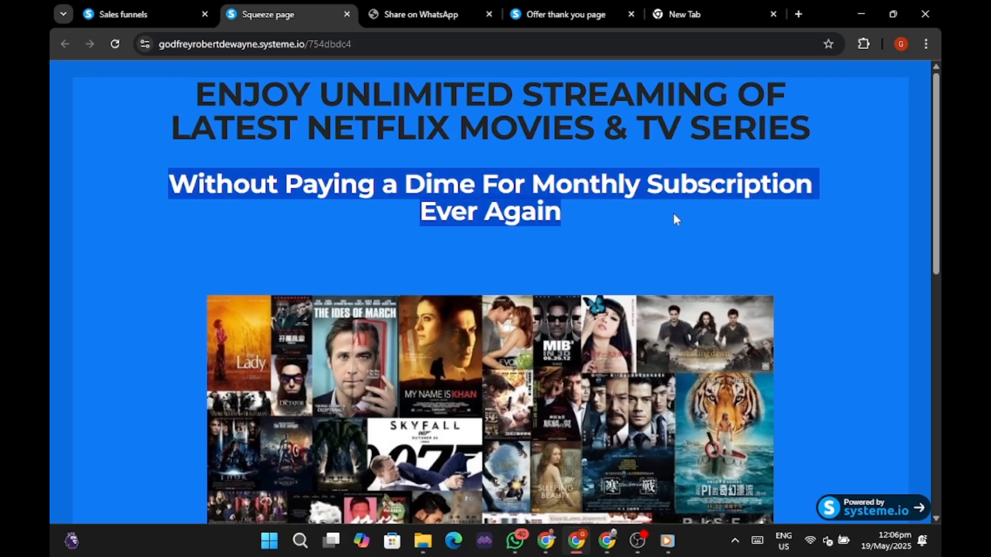
right_click(527, 183)
left_click(592, 200)
left_click(550, 544)
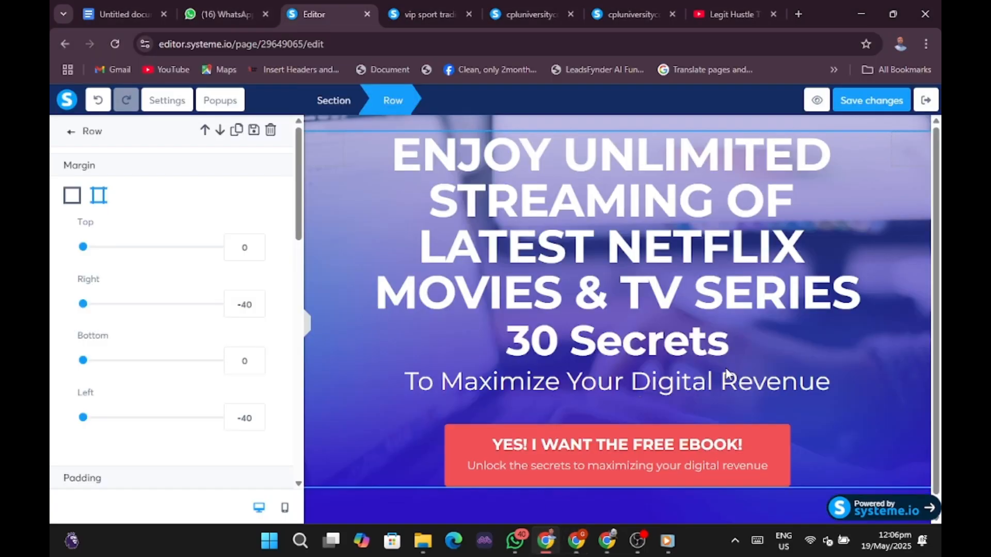
Paste 'Without Paying a Dime For Monthly Subscription Ever Again' over the old '30 Secrets' subheadline.
left_click(422, 382)
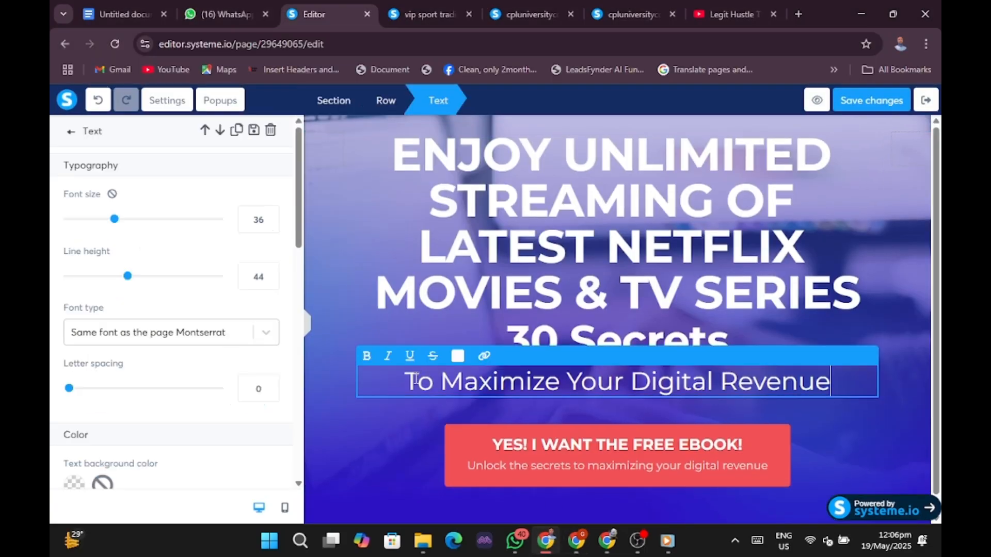
left_click_drag(405, 381, 799, 411)
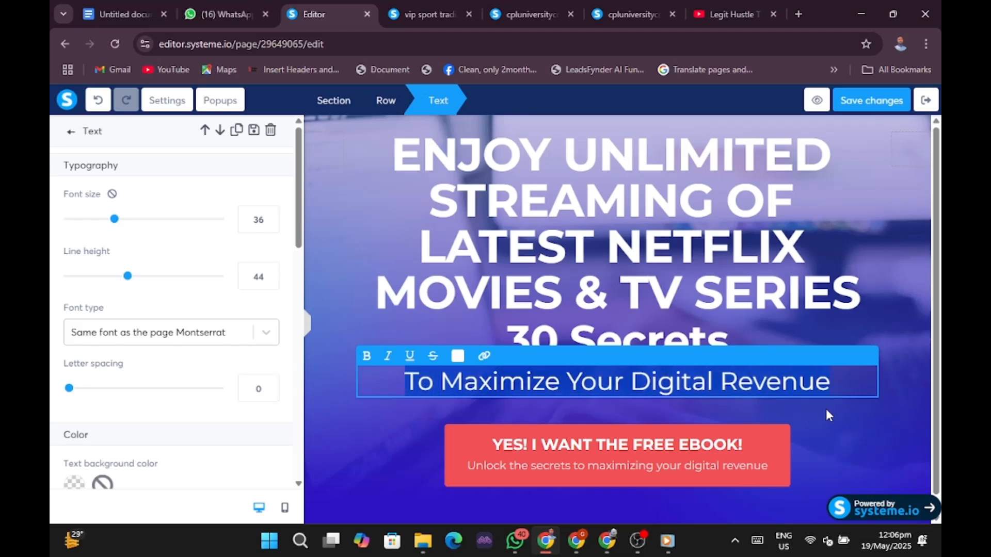
key("ctrl+v")
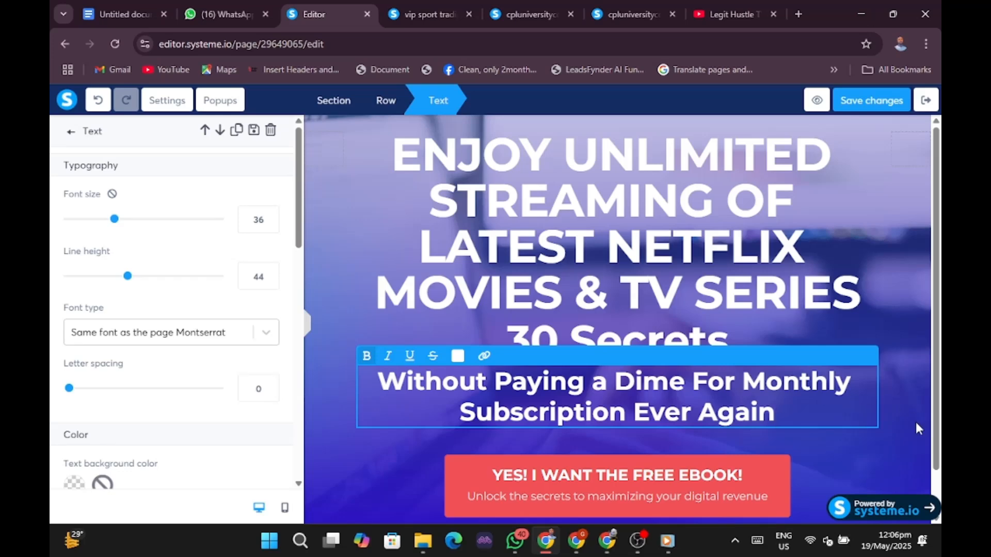
left_click(896, 428)
Change the main Netflix headline's text colour from white to black.
triple_click(469, 201)
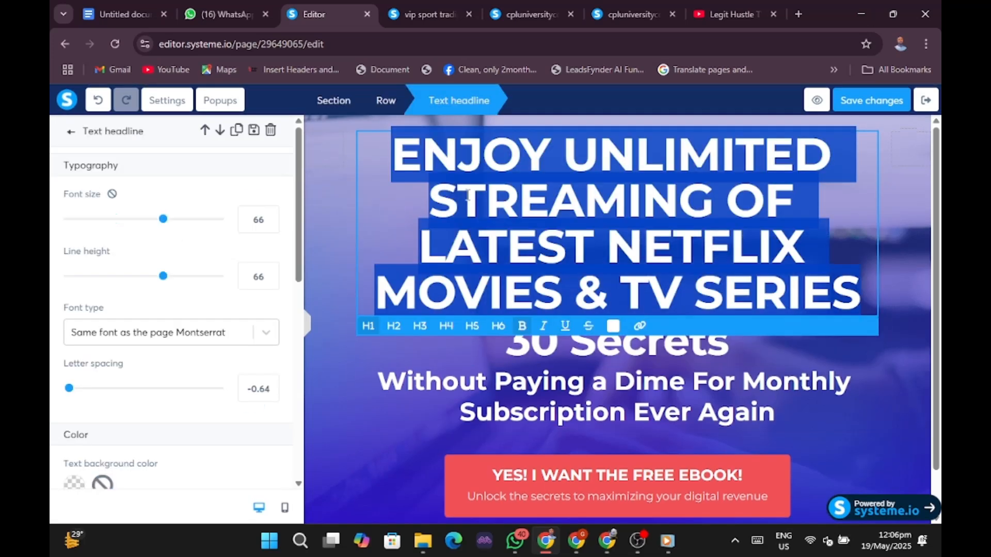
left_click(613, 327)
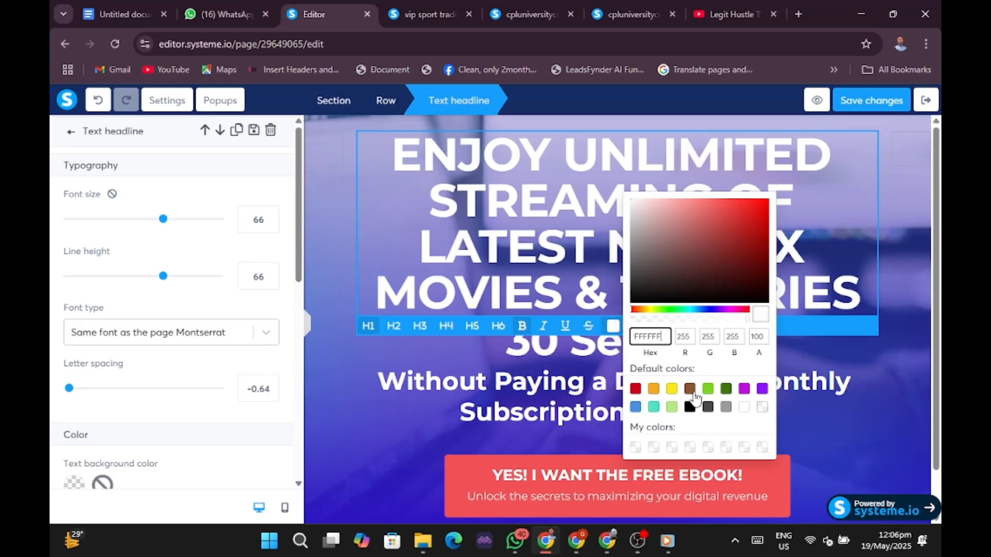
left_click(686, 408)
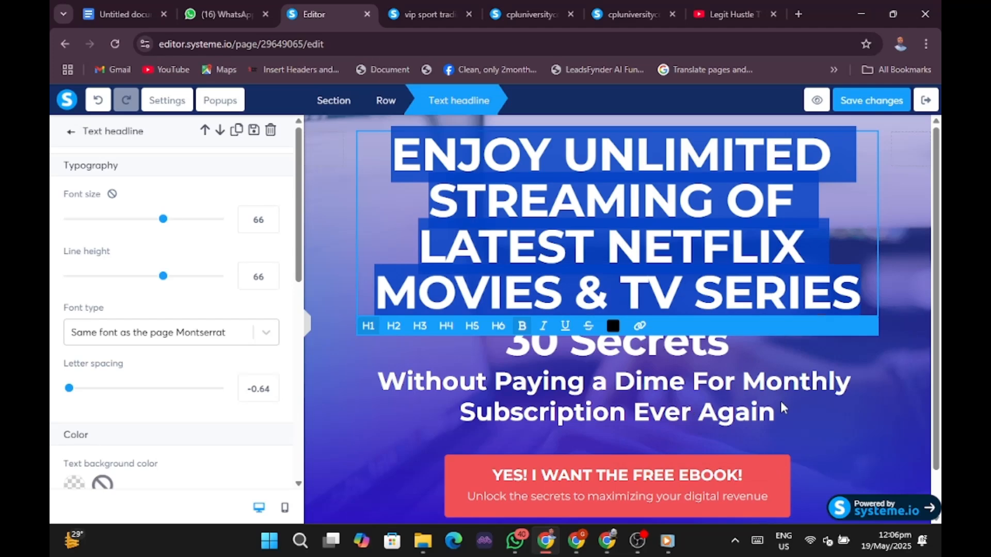
left_click(886, 375)
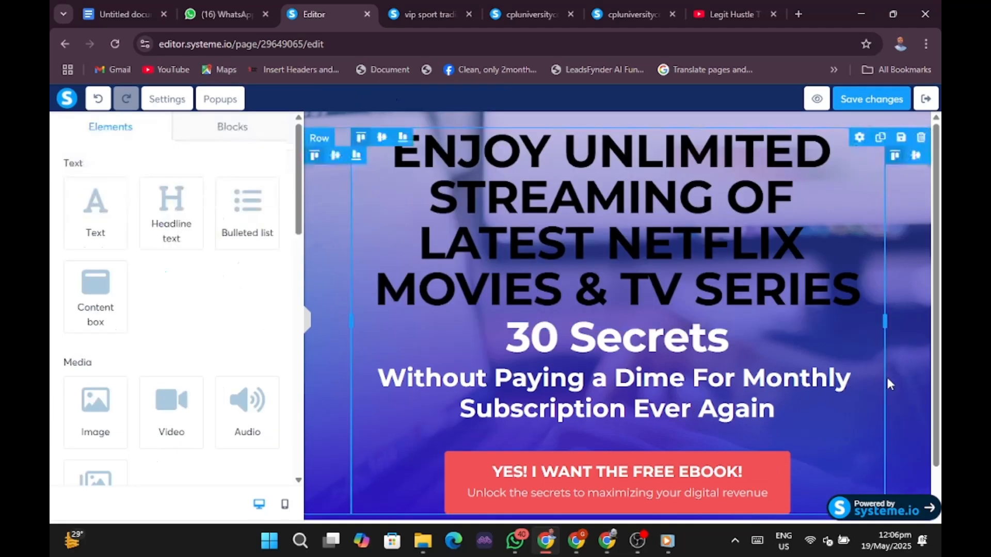
left_click(306, 324)
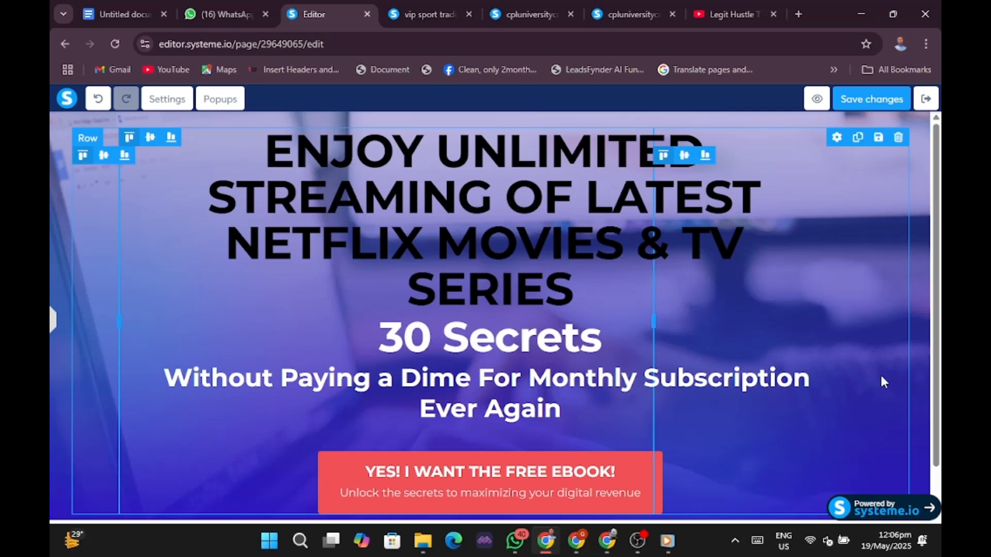
left_click(576, 541)
scroll(691, 379, "down", 4)
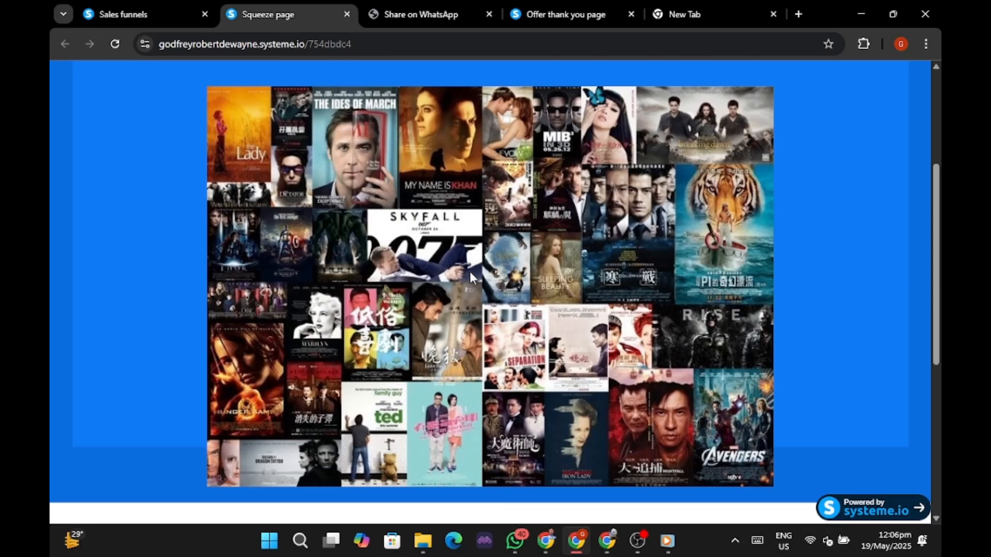
scroll(516, 282, "down", 4)
scroll(516, 281, "up", 5)
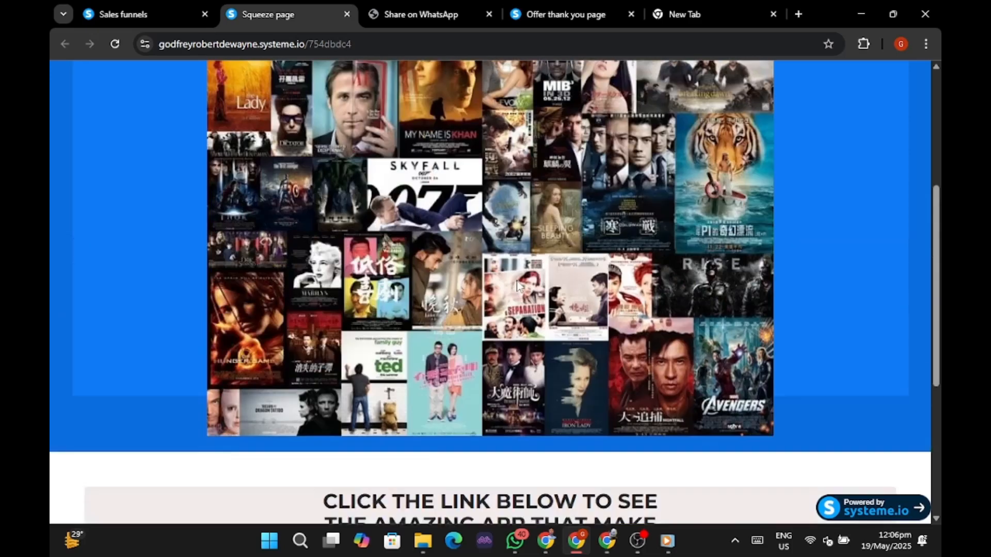
scroll(518, 283, "down", 3)
scroll(500, 272, "up", 4)
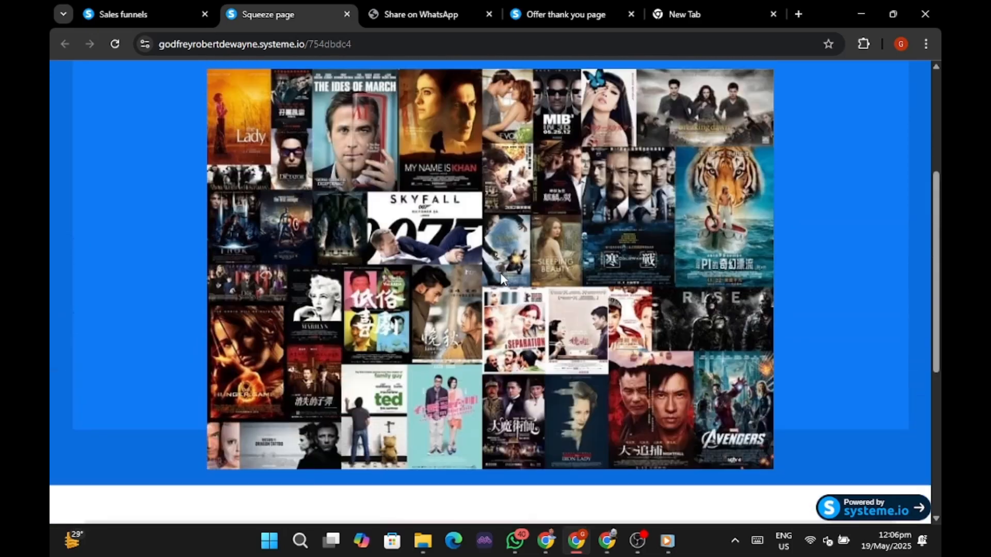
mouse_move(546, 541)
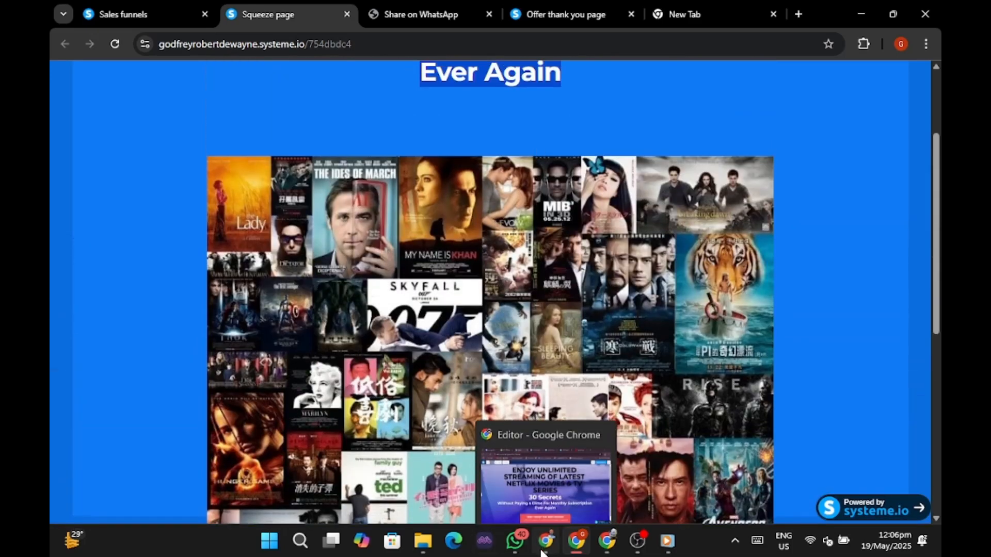
left_click(563, 439)
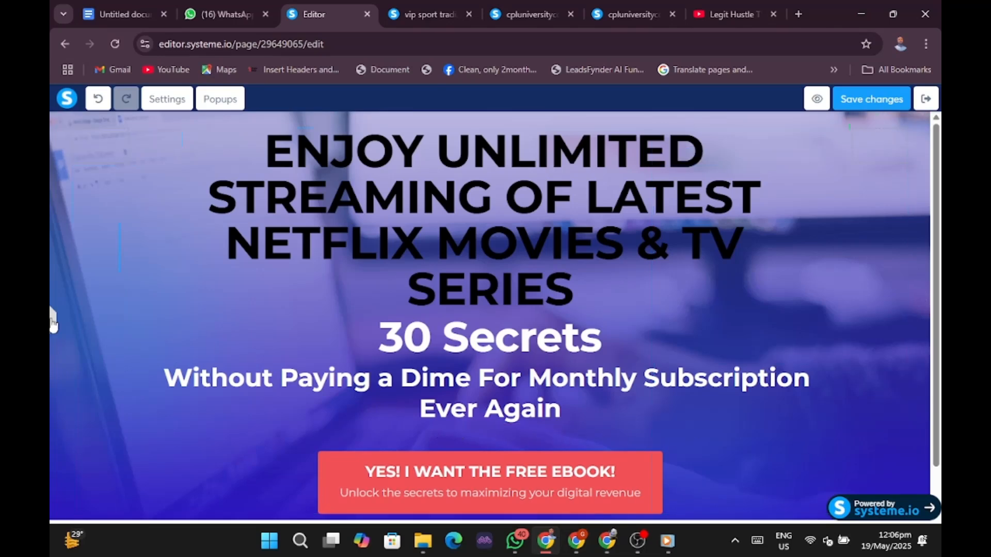
left_click(51, 320)
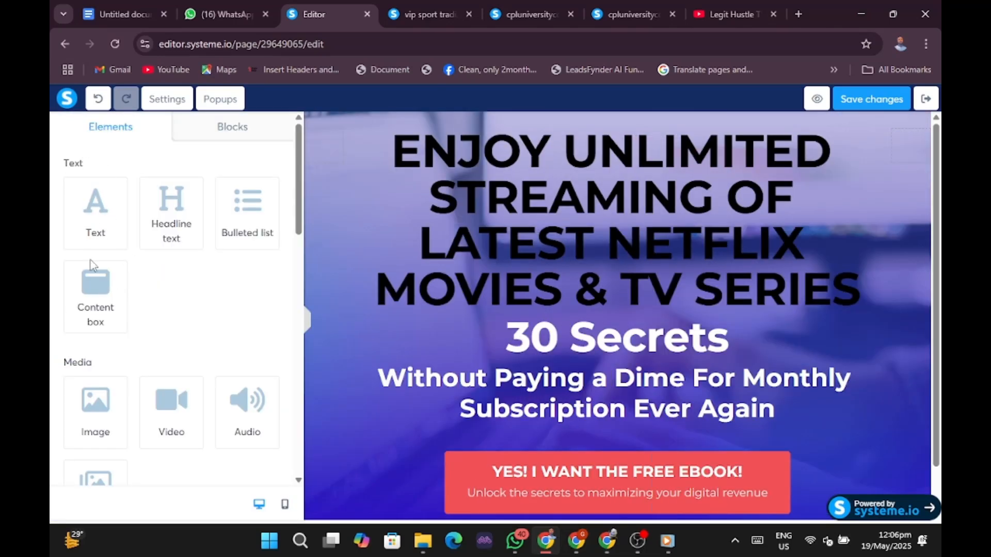
Drop a Row element from the column layouts between the subheadline and free e-book button.
scroll(121, 375, "down", 2)
scroll(121, 371, "down", 3)
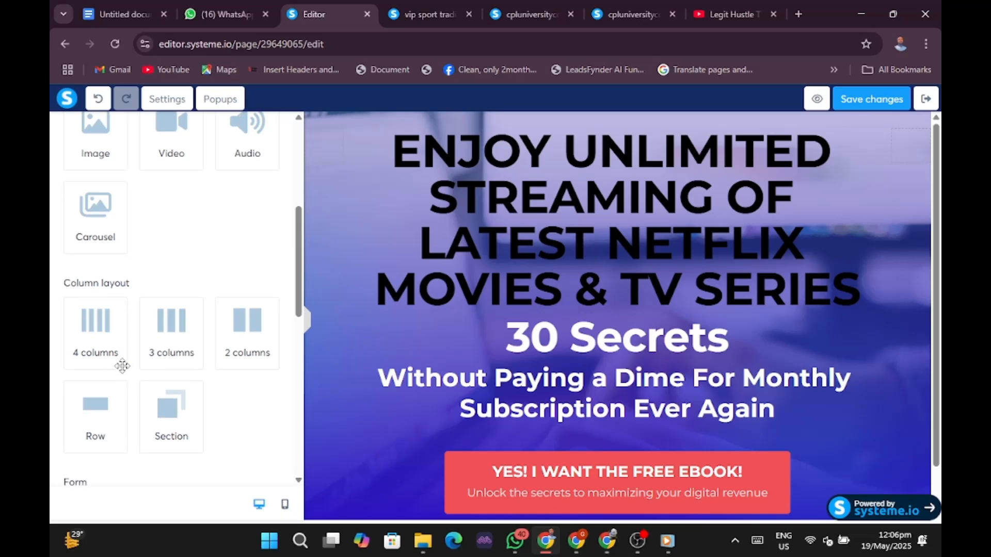
scroll(124, 361, "up", 4)
scroll(178, 320, "down", 10)
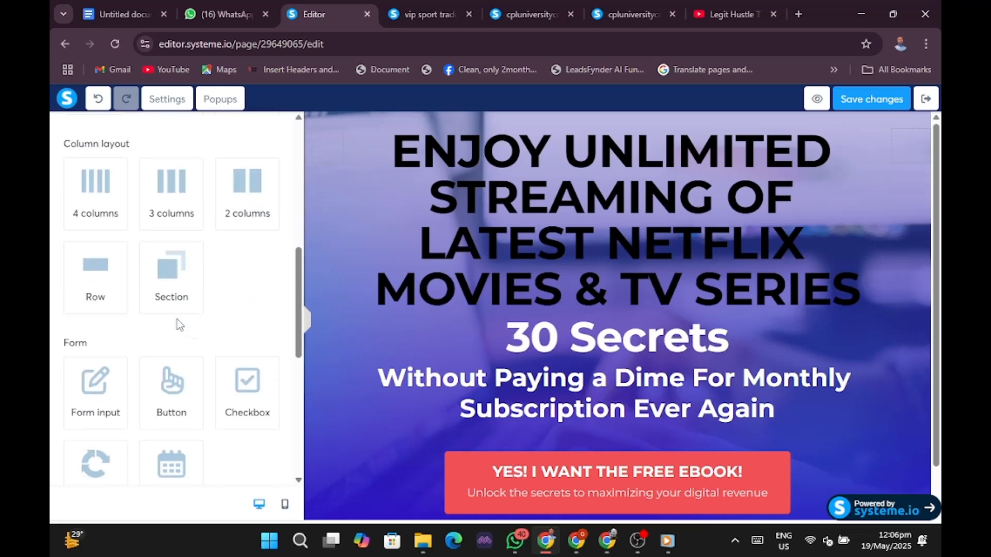
scroll(177, 320, "up", 3)
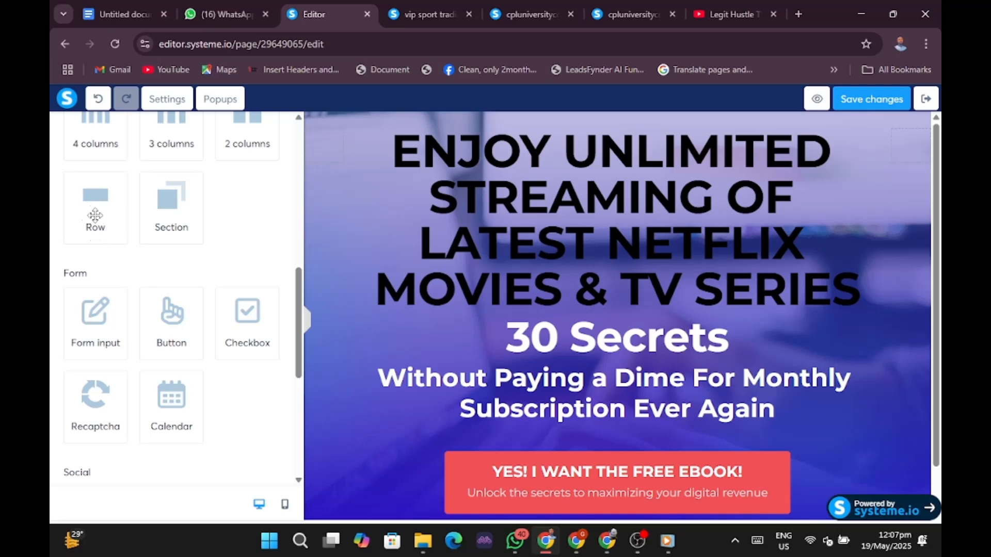
left_click_drag(94, 212, 571, 326)
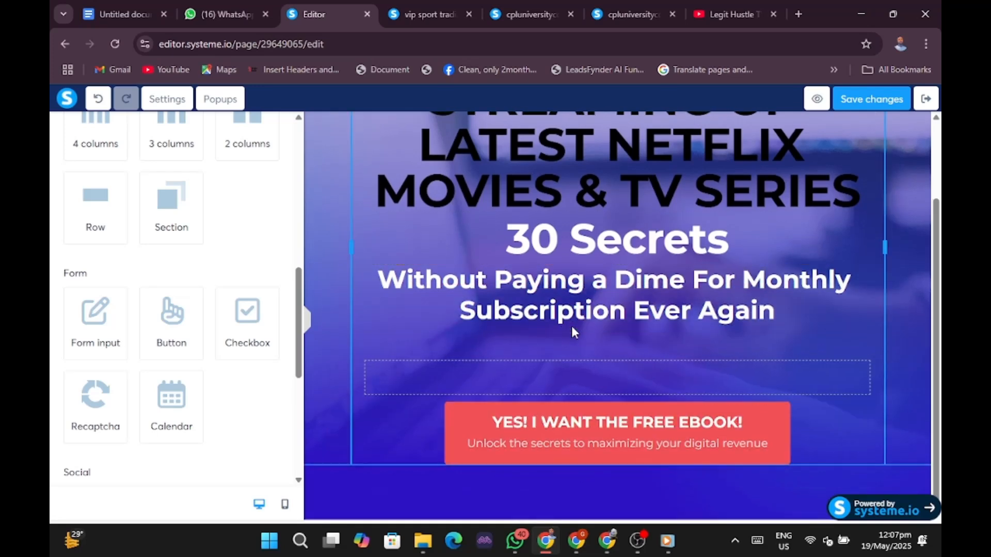
double_click(564, 376)
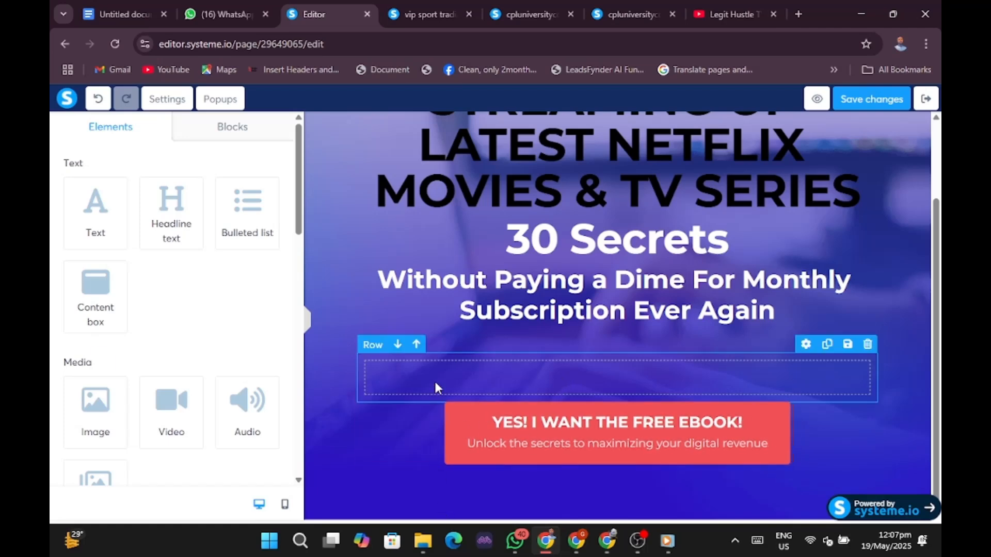
left_click(381, 391)
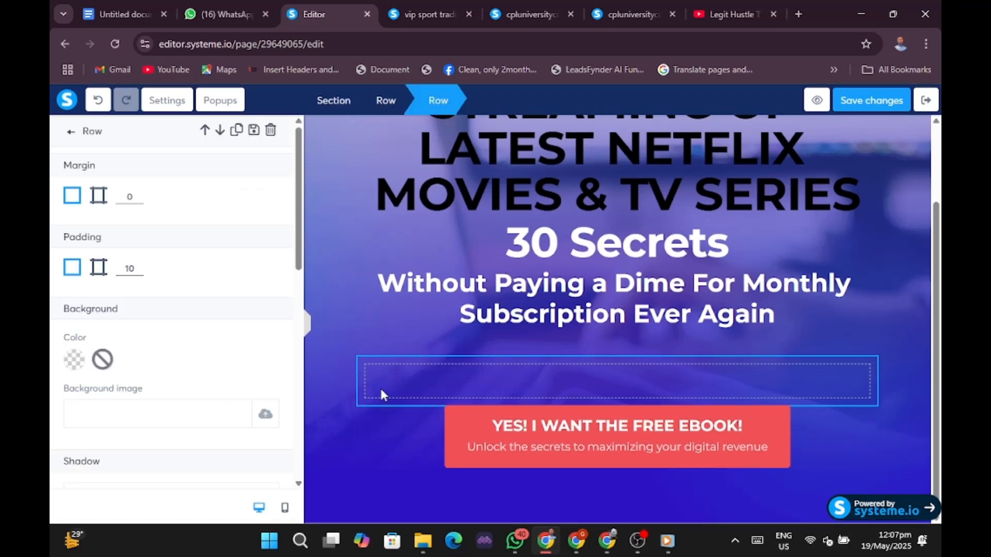
left_click(410, 339)
scroll(172, 361, "down", 2)
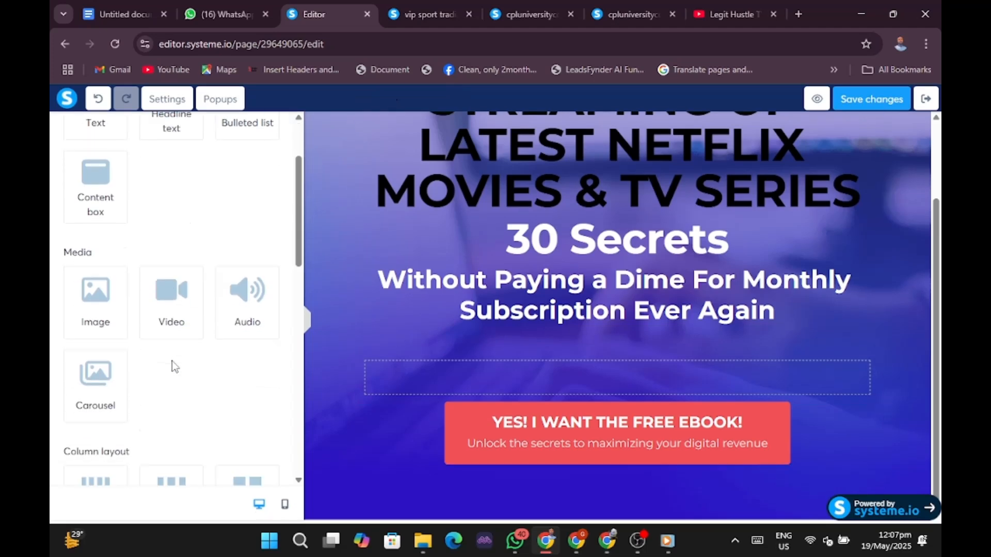
scroll(171, 361, "down", 1)
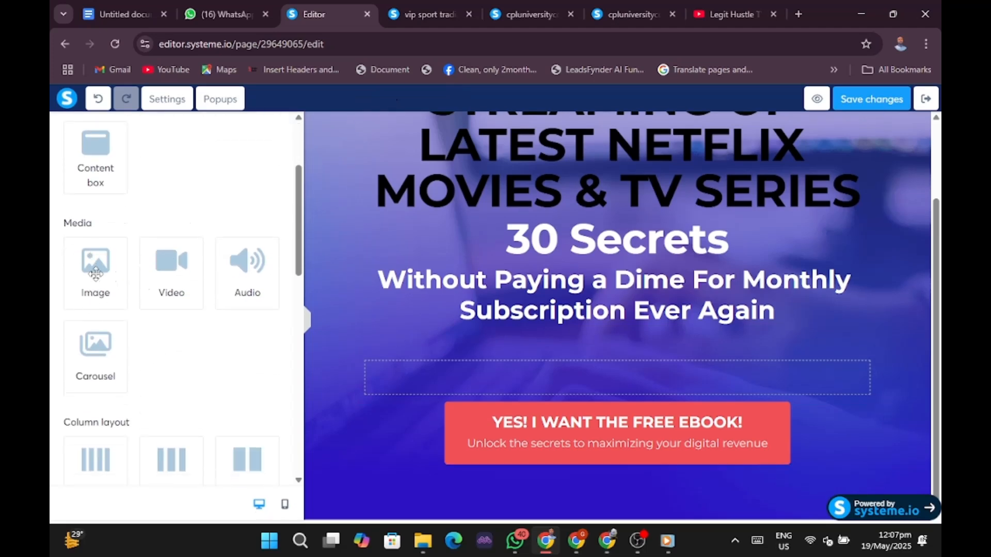
Place an Image element from Media into the empty row and select it for its settings.
left_click_drag(95, 274, 430, 374)
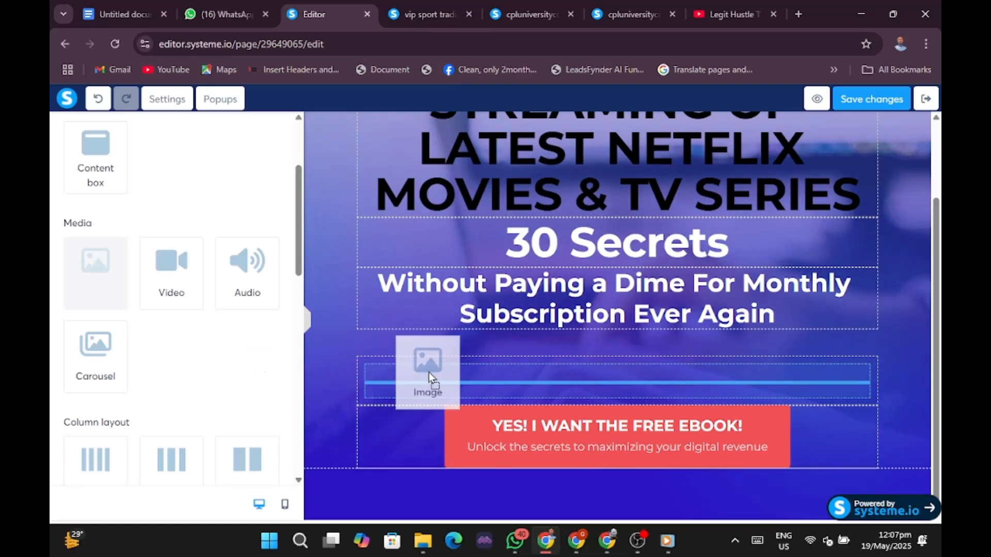
left_click_drag(429, 376, 429, 371)
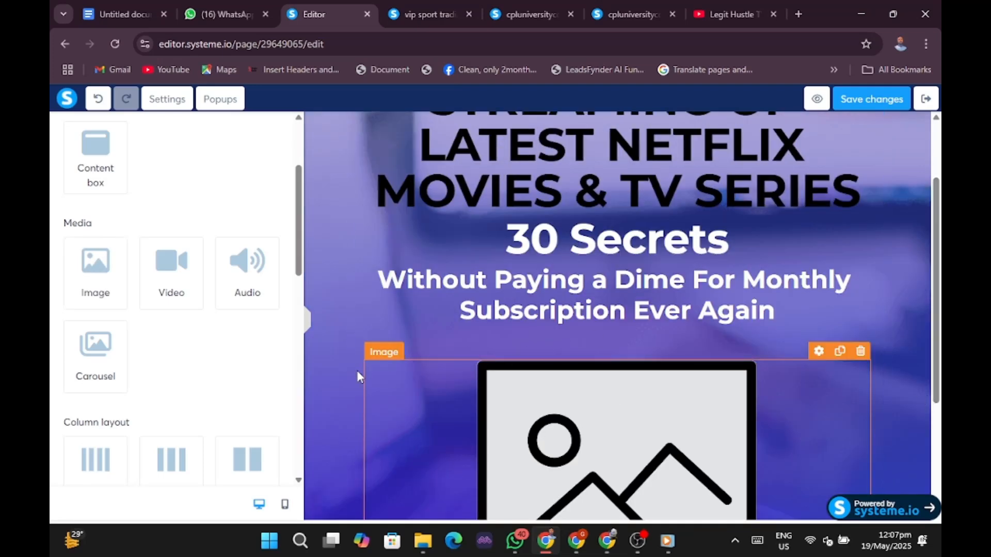
left_click(310, 321)
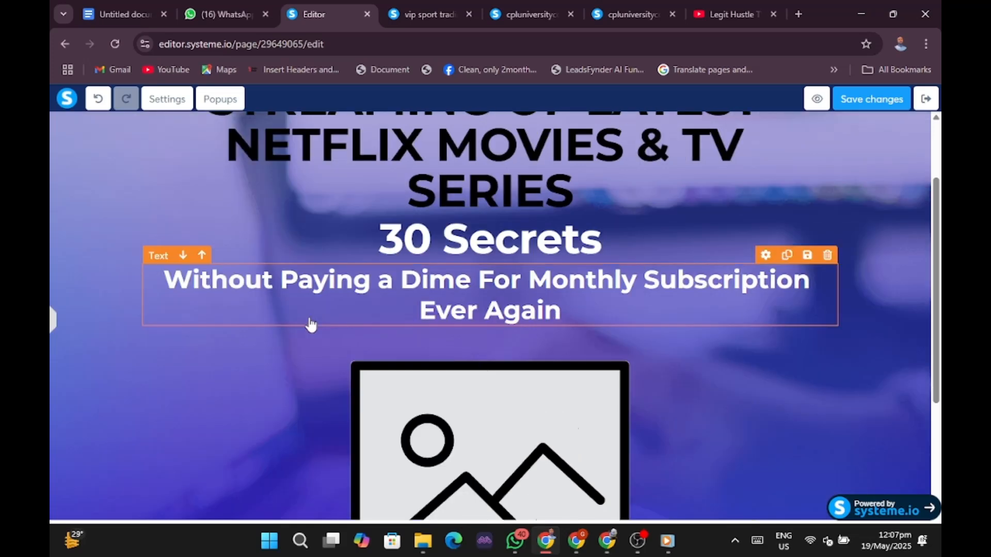
scroll(599, 364, "down", 4)
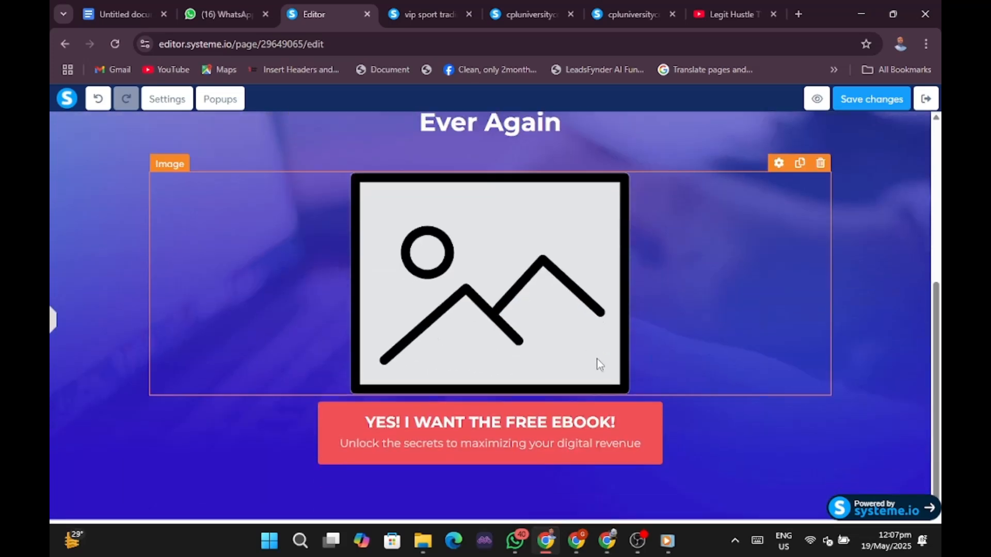
left_click(521, 306)
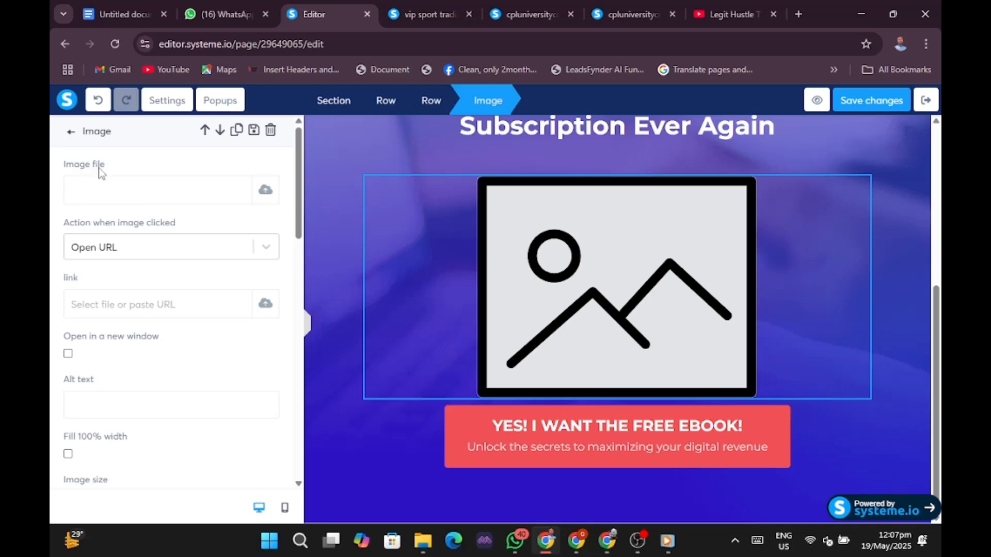
Upload the WhatsApp movie-poster collage from Downloads and insert it into the image block.
left_click(268, 197)
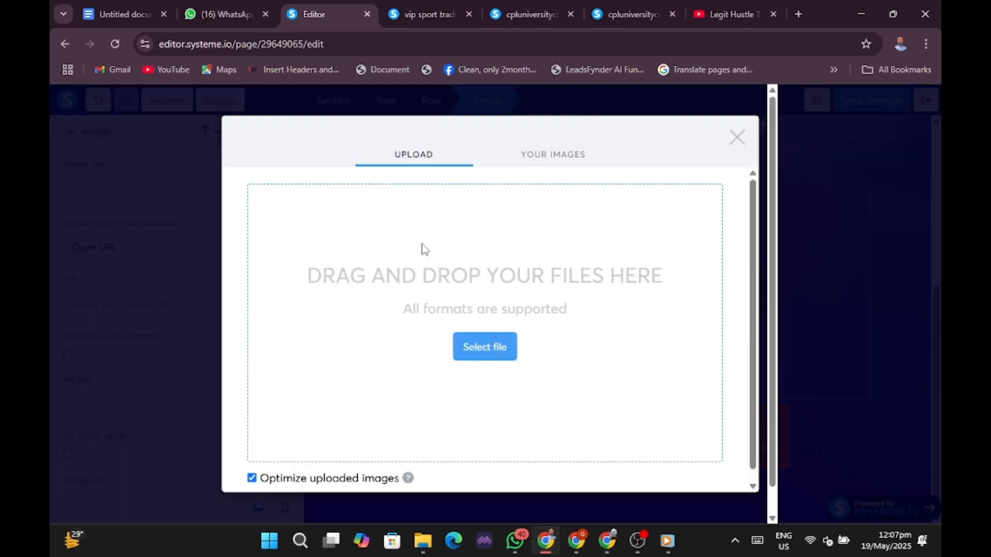
left_click(489, 351)
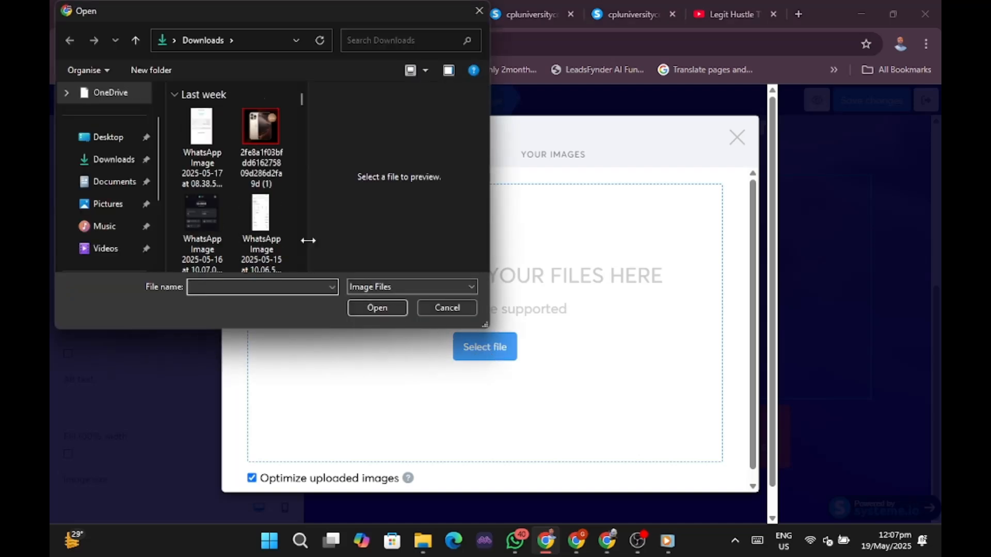
scroll(241, 200, "down", 5)
scroll(240, 200, "up", 1)
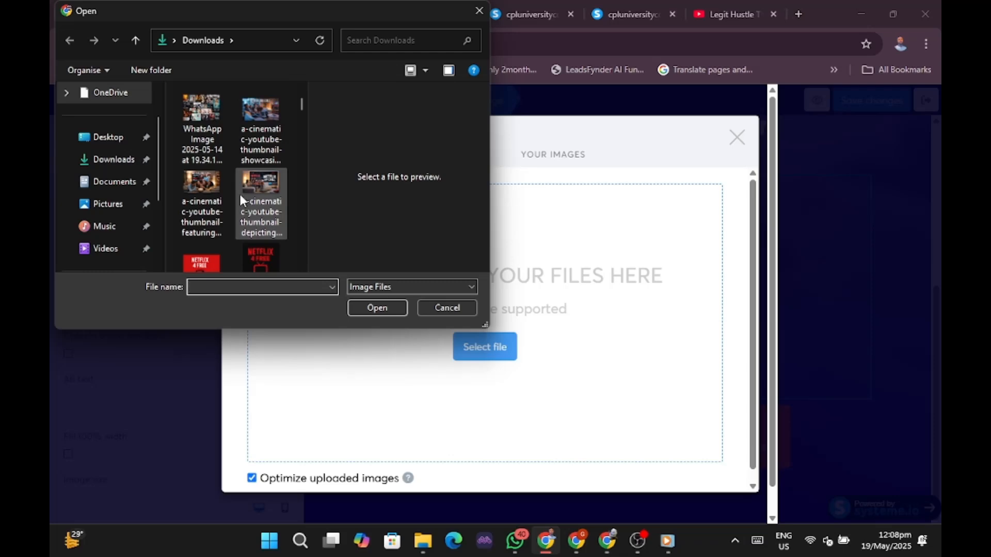
left_click(205, 128)
left_click(376, 309)
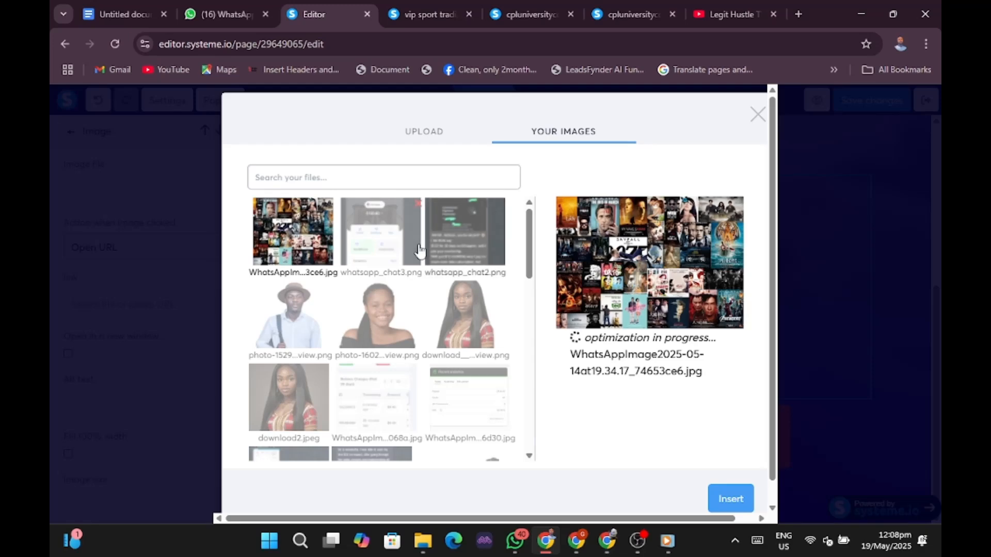
left_click(738, 505)
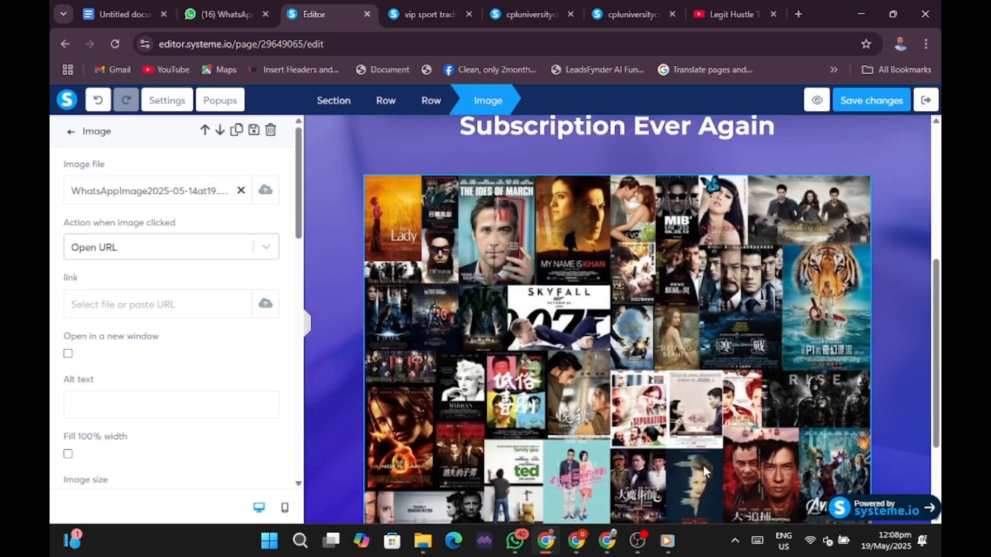
left_click(308, 325)
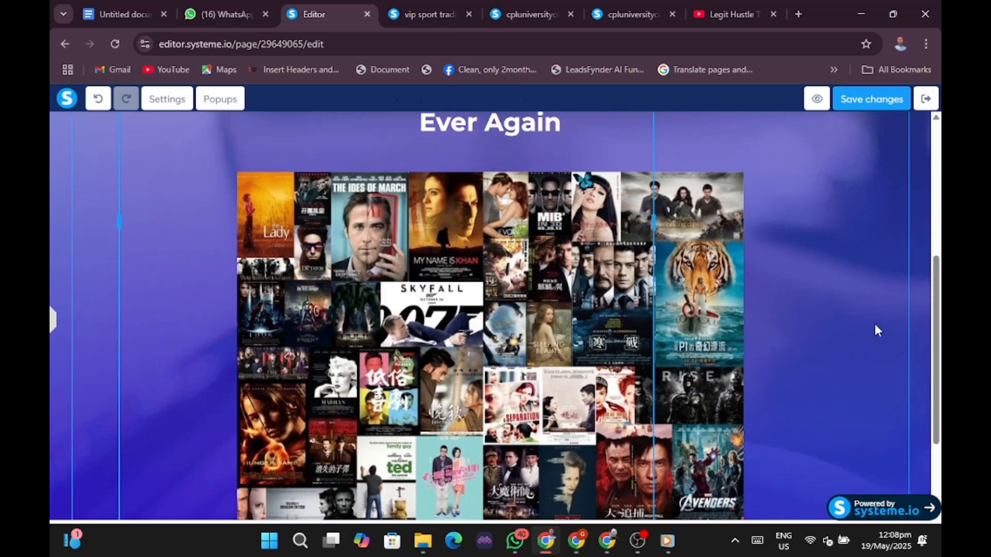
scroll(874, 321, "up", 3)
scroll(874, 321, "down", 5)
left_click(876, 332)
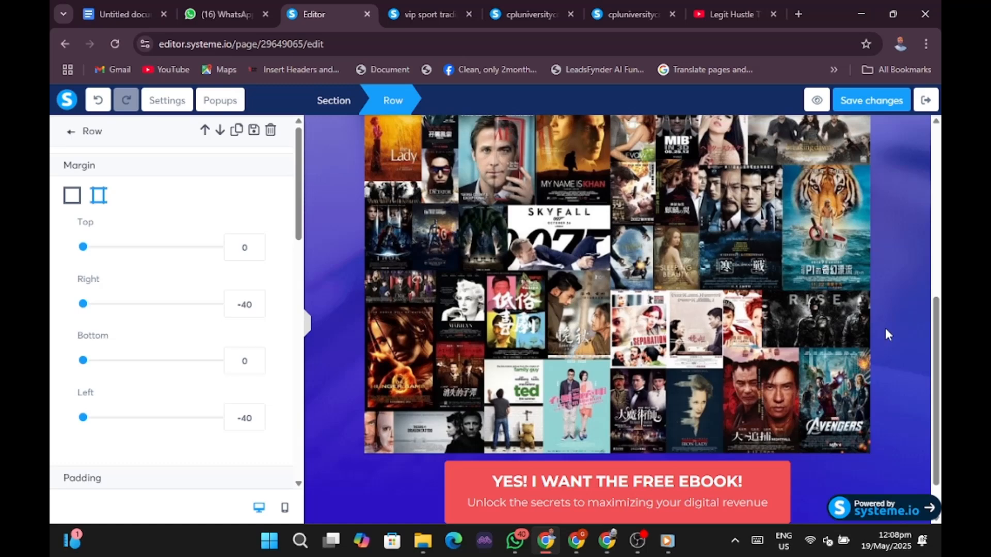
scroll(885, 328, "up", 5)
scroll(884, 328, "down", 5)
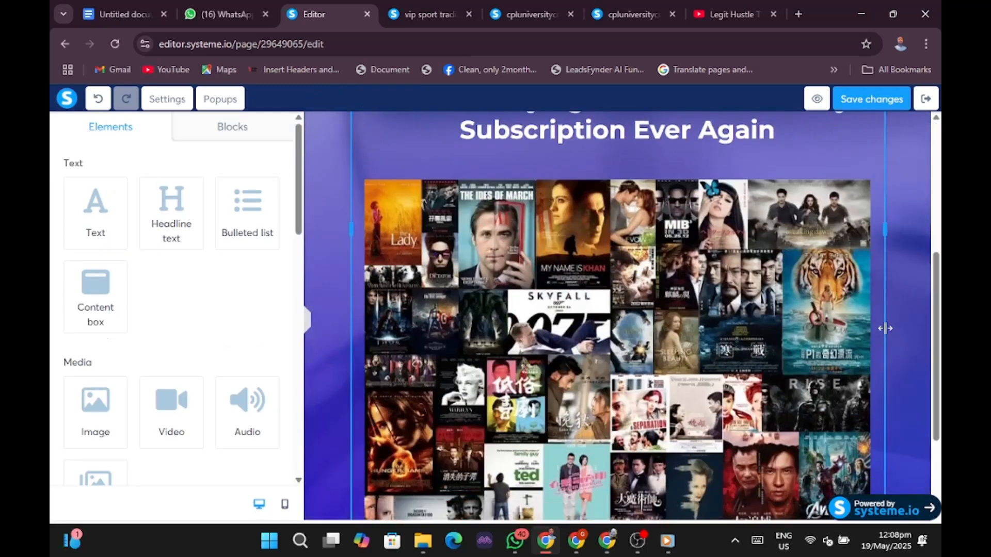
left_click(616, 371)
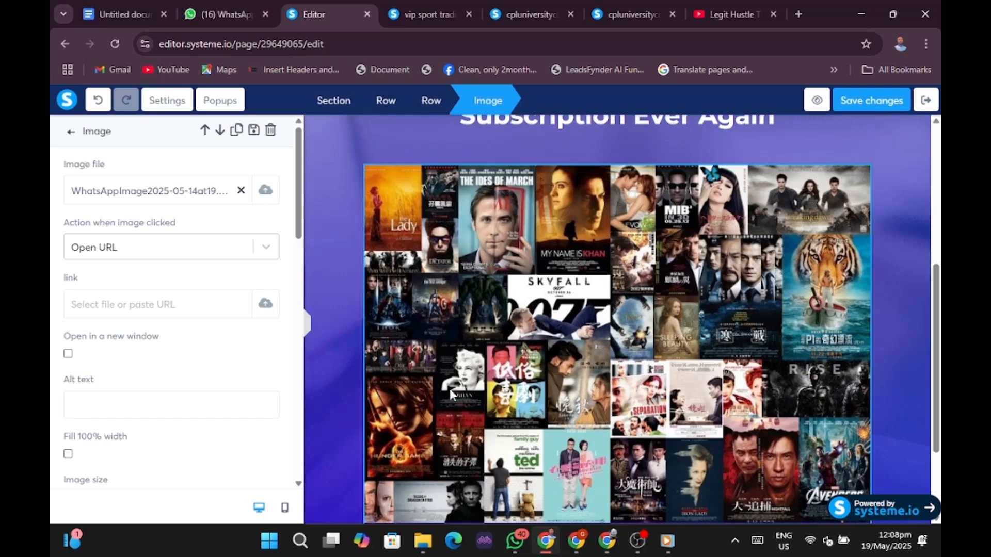
scroll(261, 407, "down", 4)
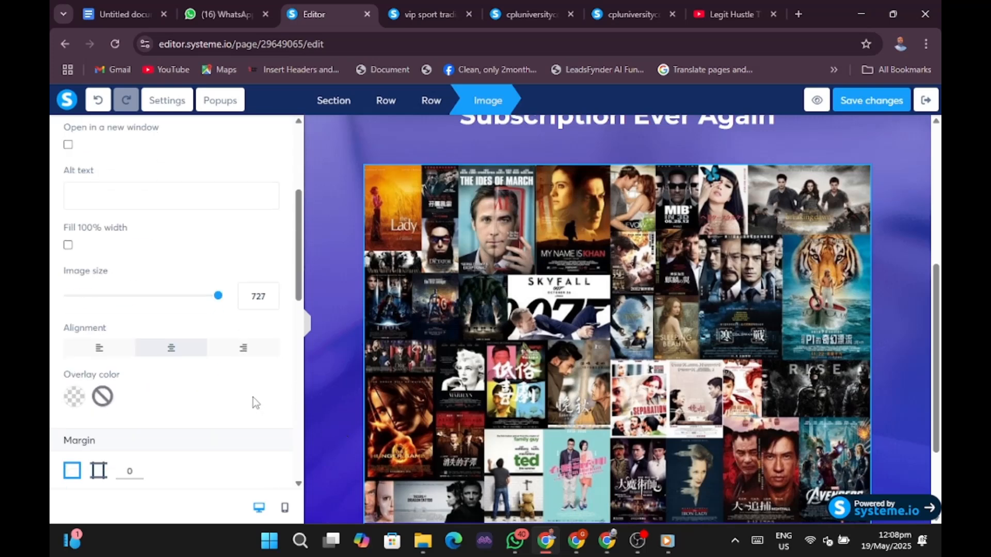
scroll(253, 397, "down", 4)
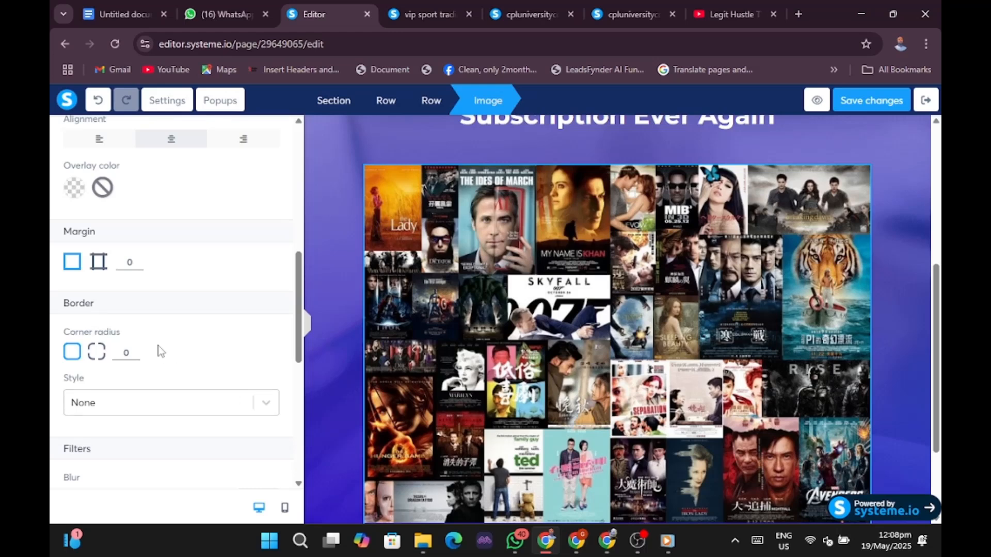
scroll(161, 351, "down", 8)
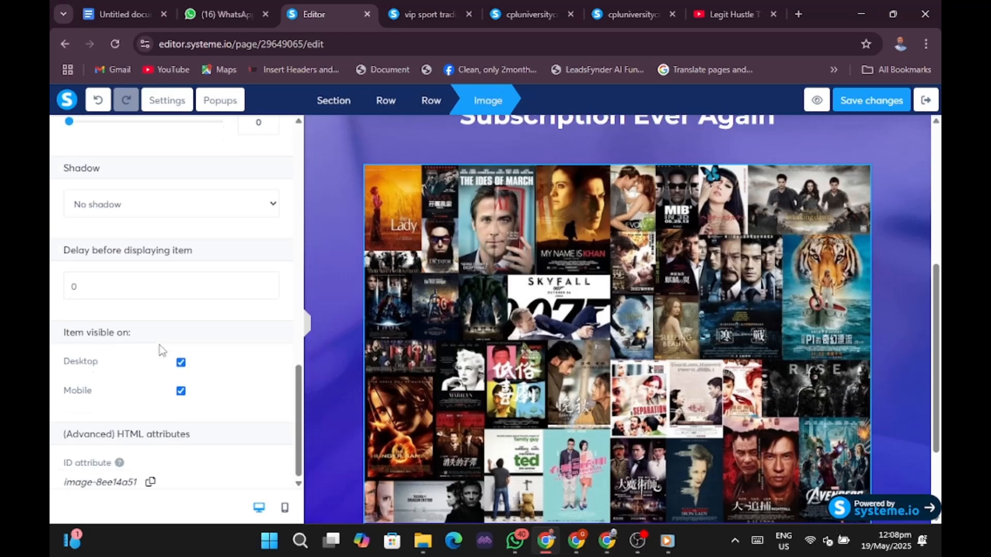
scroll(215, 332, "up", 8)
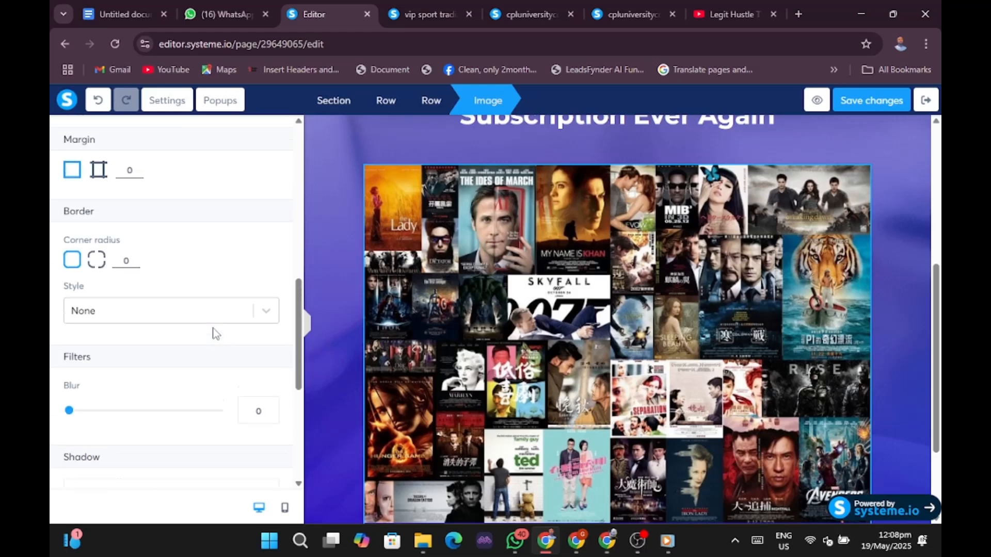
scroll(215, 332, "up", 4)
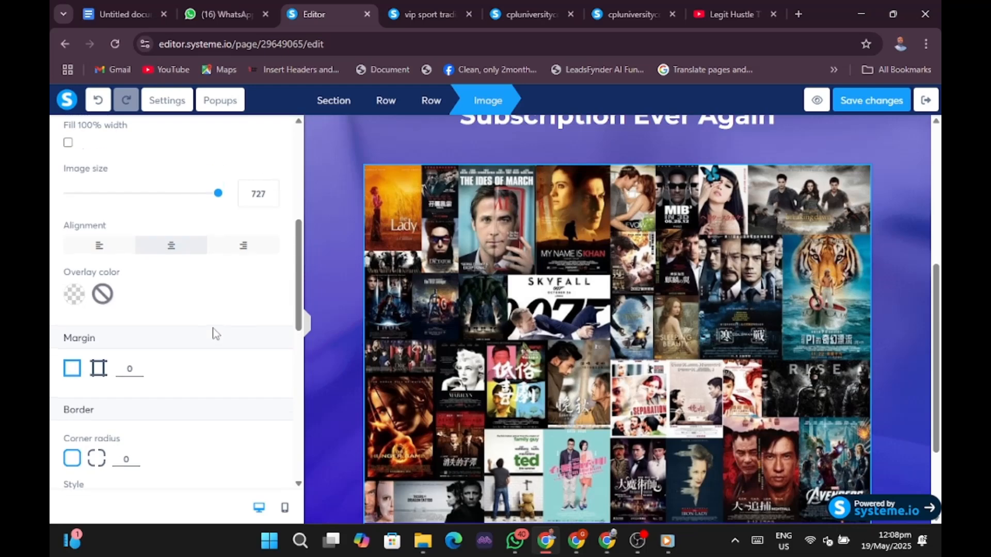
left_click(360, 326)
left_click(384, 322)
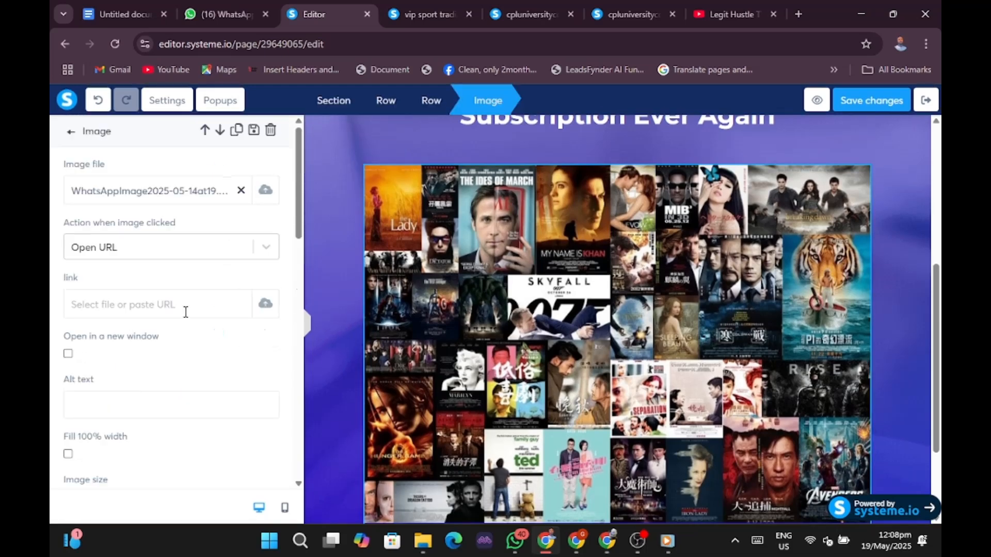
scroll(186, 311, "down", 3)
scroll(186, 312, "down", 4)
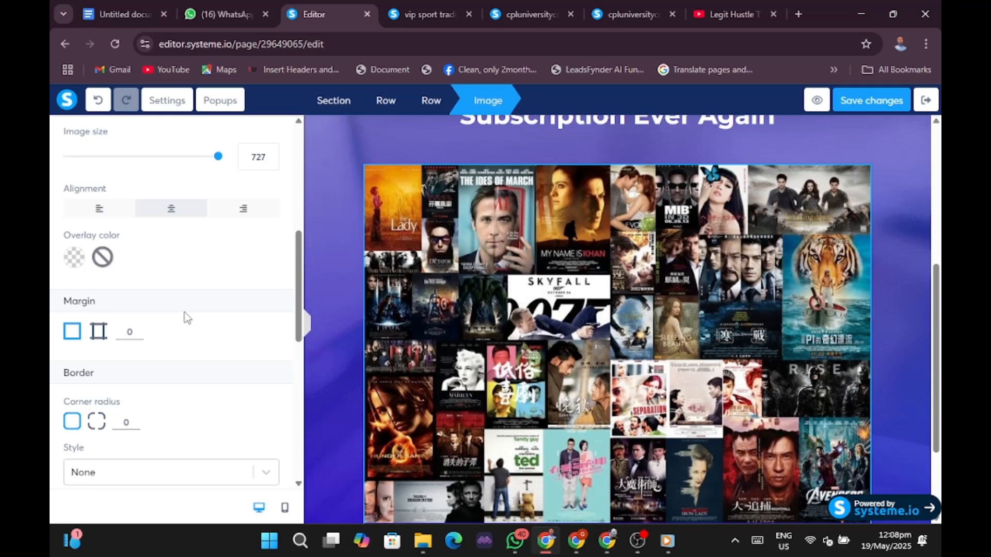
scroll(184, 318, "down", 3)
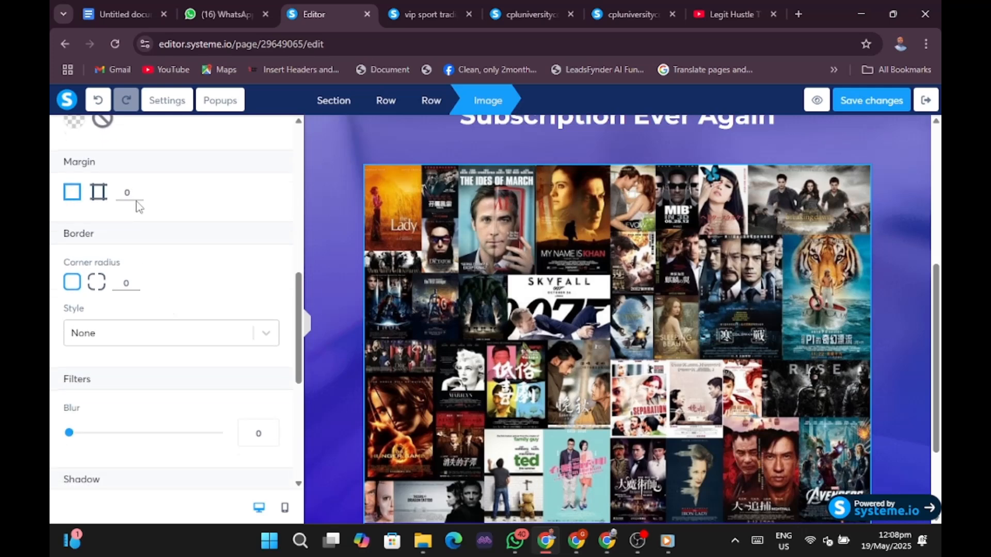
Set the collage image's margin to 4.
left_click(138, 198)
left_click(138, 197)
left_click(138, 198)
left_click(138, 197)
left_click(138, 197)
left_click(137, 197)
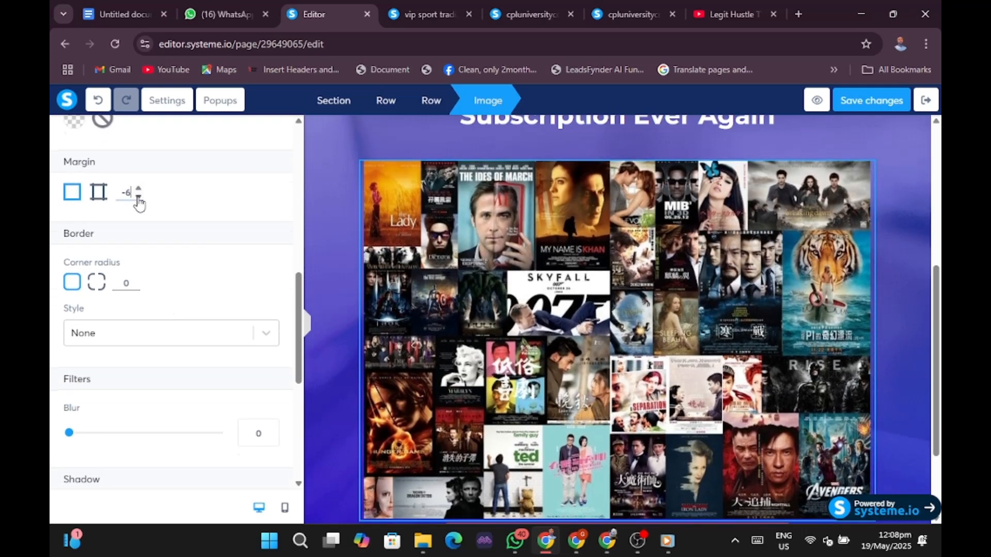
left_click(138, 198)
left_click(138, 198)
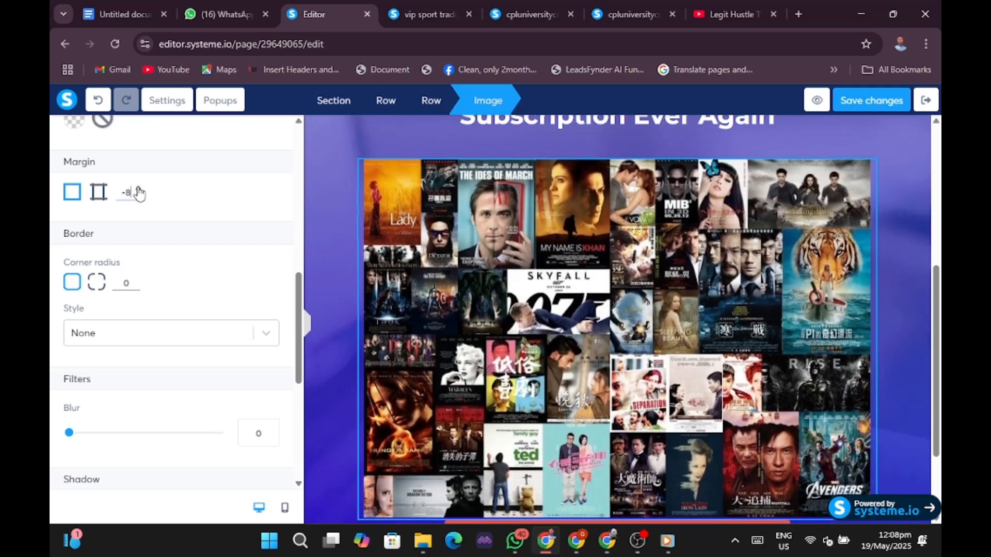
left_click(138, 189)
left_click(138, 189)
left_click(138, 189)
left_click(138, 189)
left_click(138, 189)
left_click(138, 189)
left_click(138, 189)
left_click(138, 189)
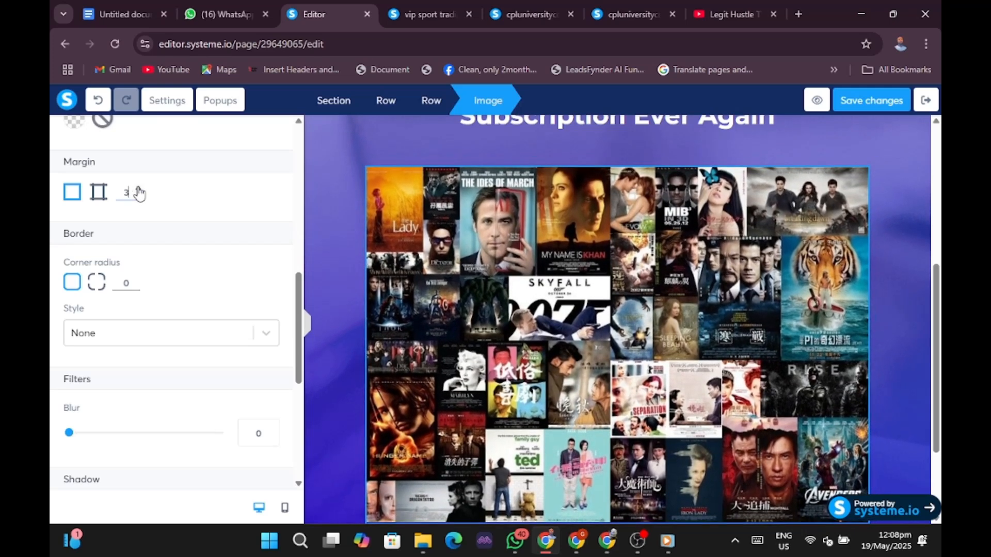
left_click(138, 189)
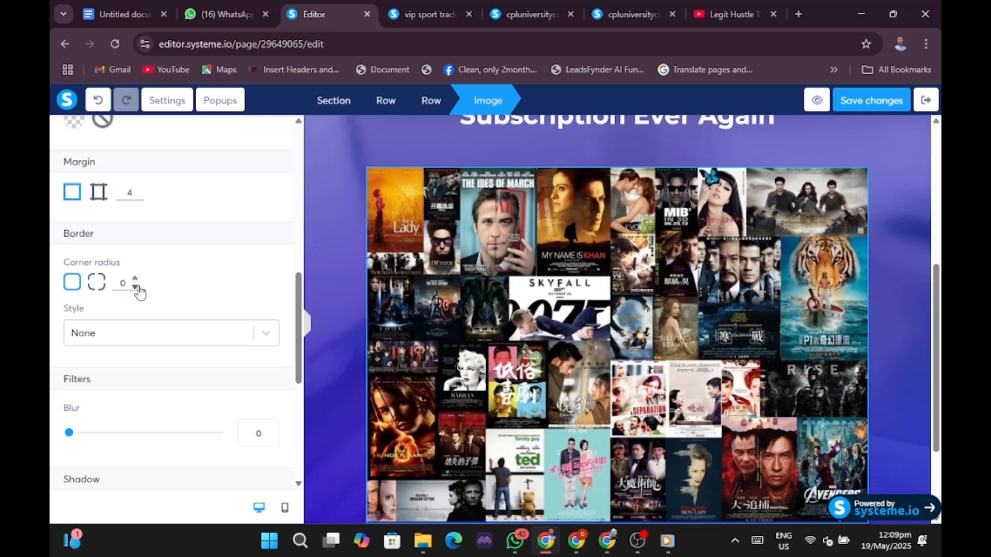
Round the collage's corners with a border corner radius of 4.
left_click(136, 287)
left_click(136, 281)
left_click(136, 287)
left_click(136, 287)
scroll(139, 347, "down", 4)
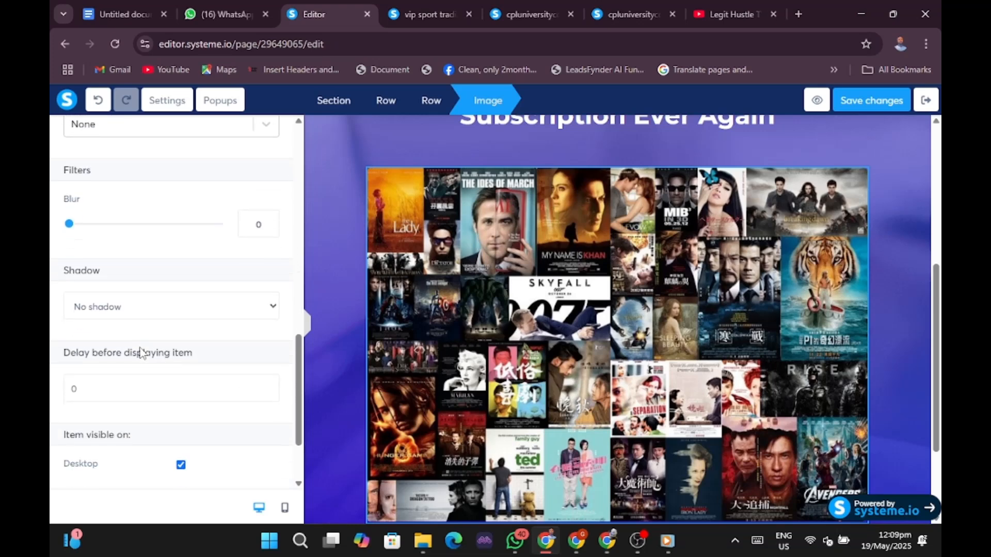
scroll(147, 336, "down", 2)
scroll(146, 336, "up", 8)
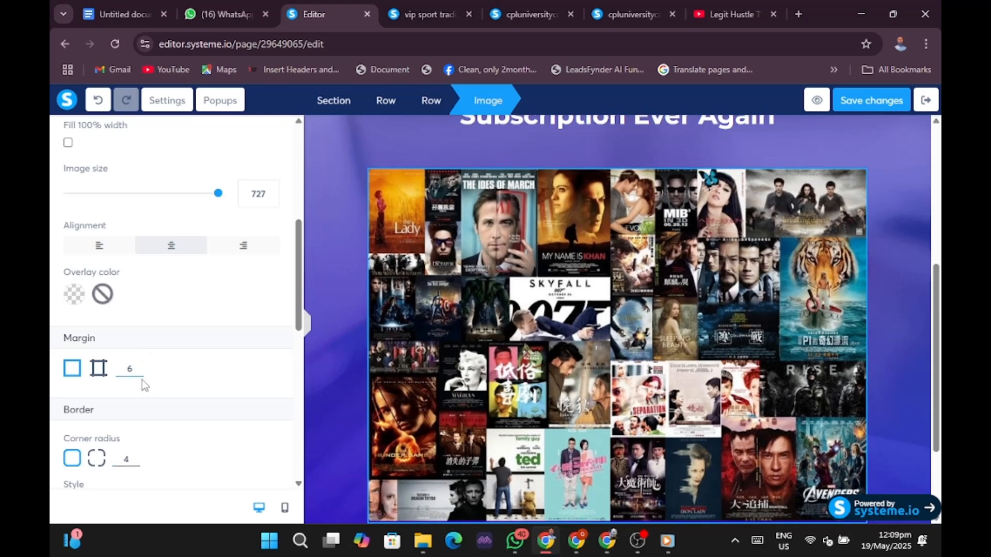
Lower the collage's margin into negative values to test pulling it up the page.
left_click(139, 374)
left_click(138, 373)
left_click(138, 374)
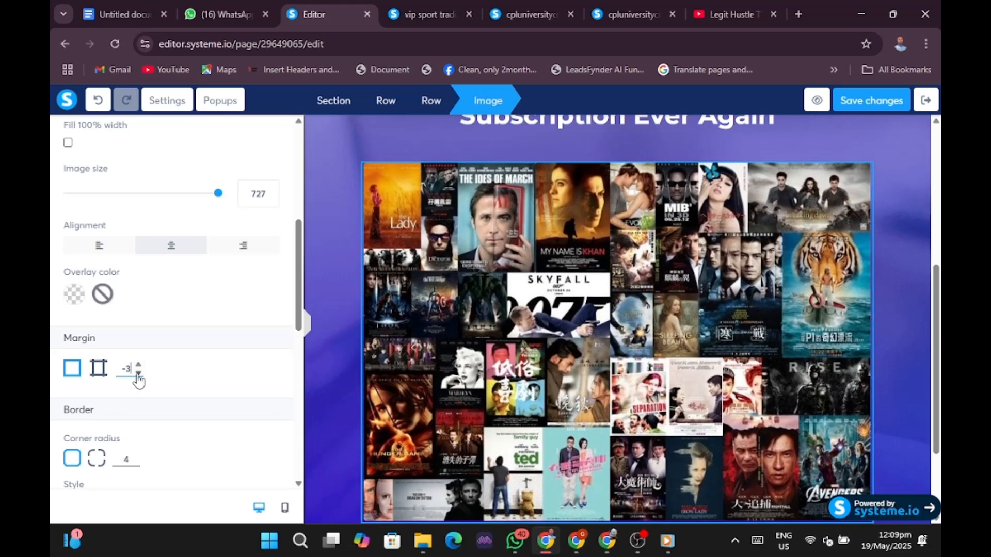
left_click(138, 374)
left_click(139, 373)
left_click(138, 374)
left_click(139, 374)
left_click(138, 374)
left_click(139, 374)
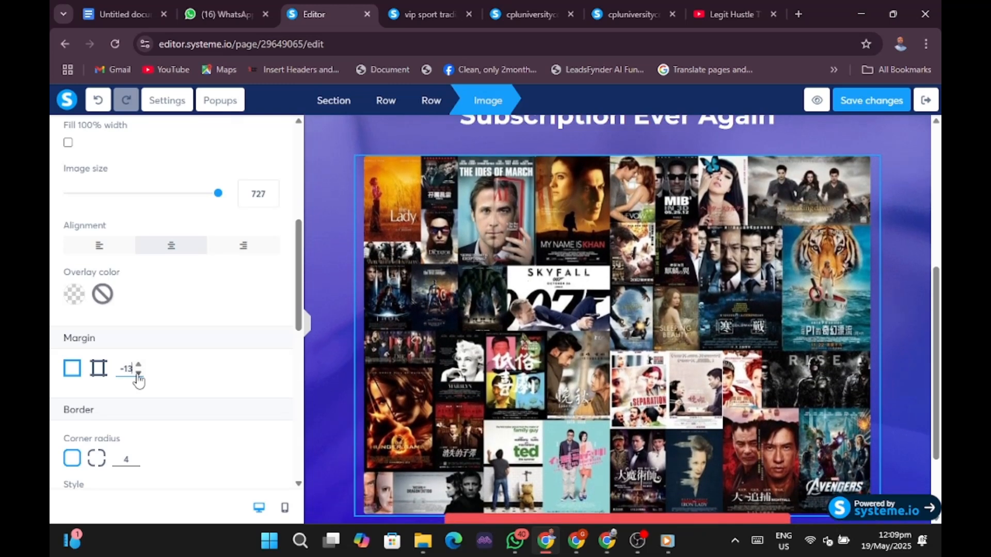
left_click(138, 374)
left_click(138, 373)
left_click(138, 373)
left_click(139, 373)
left_click(139, 373)
left_click(138, 373)
left_click(138, 373)
left_click(138, 373)
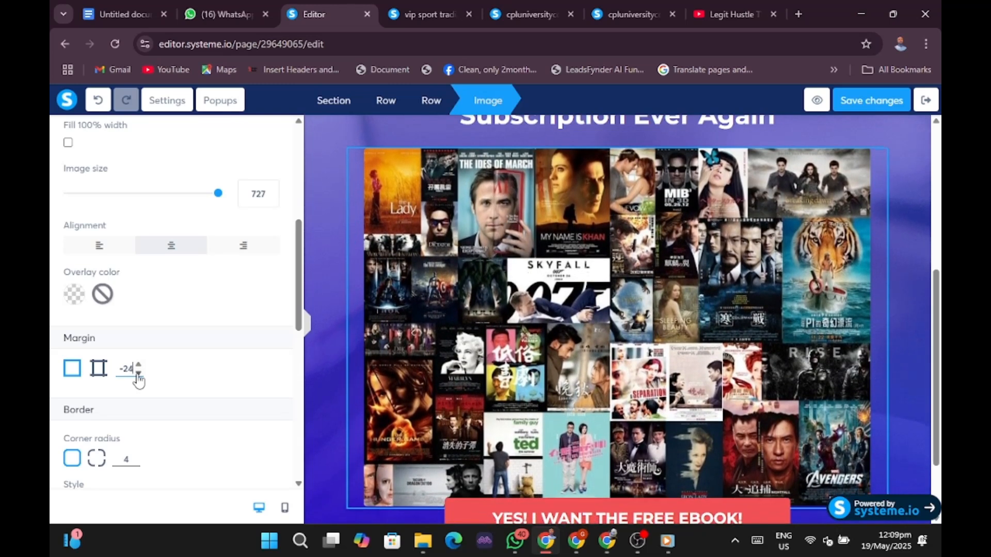
left_click(138, 373)
left_click(138, 374)
left_click(139, 373)
left_click(138, 373)
left_click(138, 374)
left_click(138, 373)
left_click(139, 373)
left_click(139, 374)
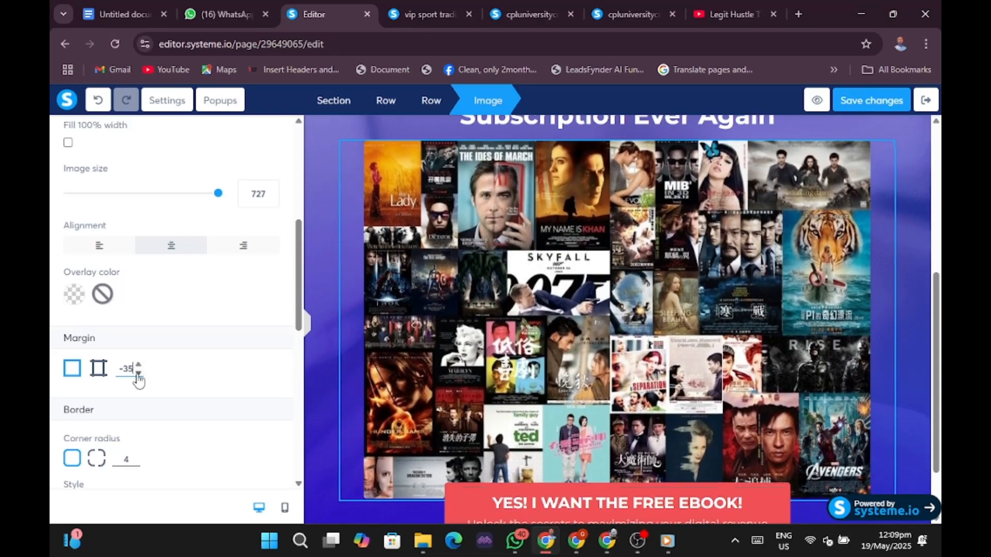
left_click(139, 374)
left_click(138, 373)
left_click(138, 374)
left_click(138, 373)
left_click(139, 374)
left_click(138, 374)
left_click(138, 374)
left_click(139, 374)
left_click(138, 374)
left_click(138, 374)
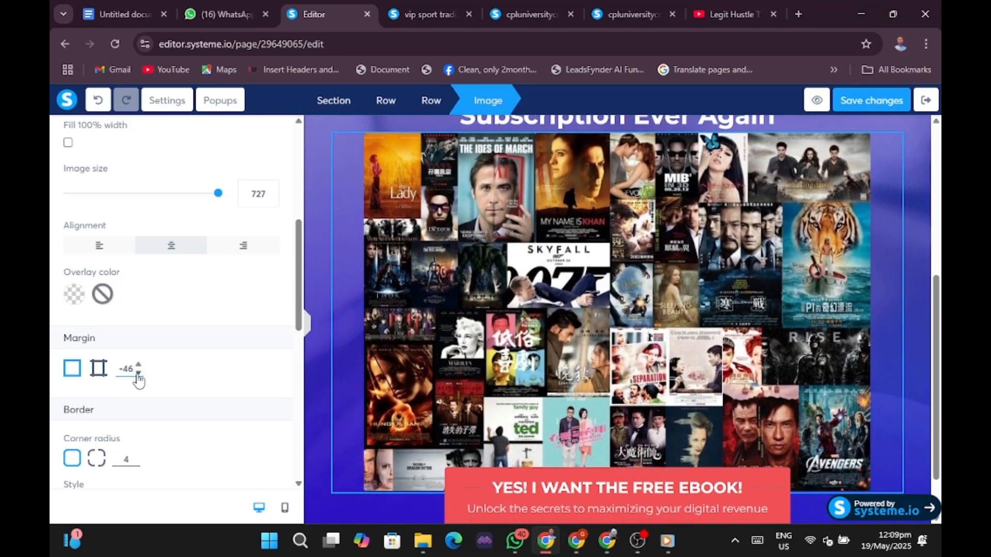
left_click(138, 374)
left_click(138, 374)
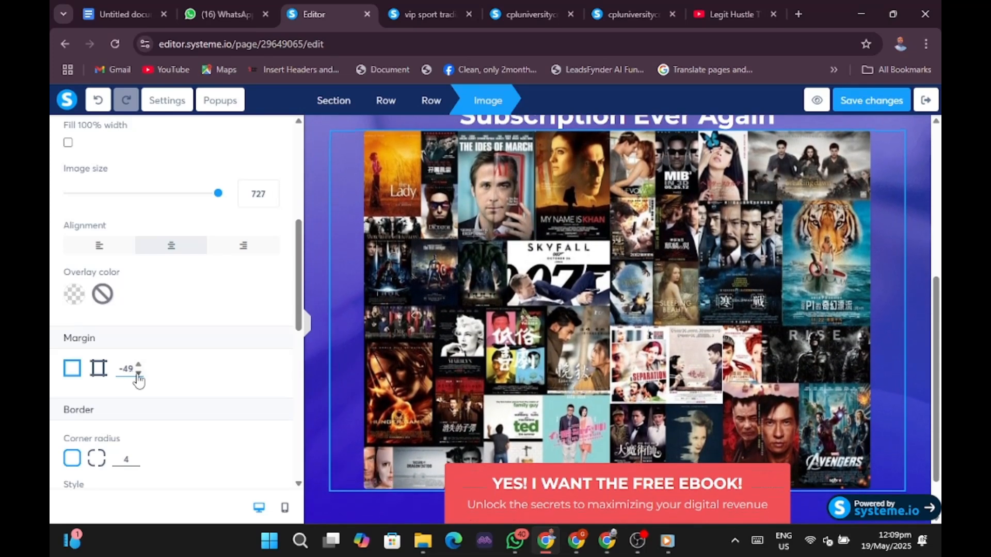
left_click(307, 325)
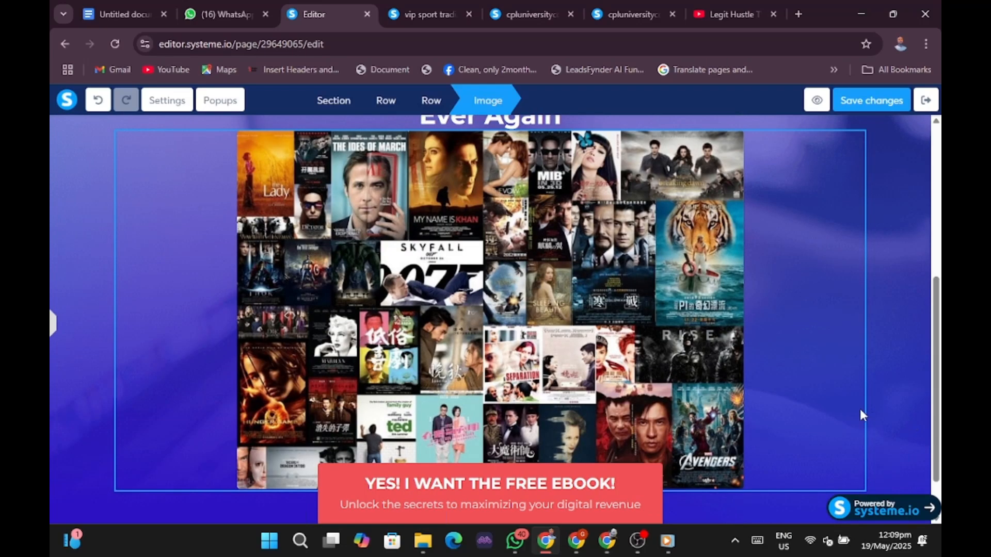
left_click(54, 324)
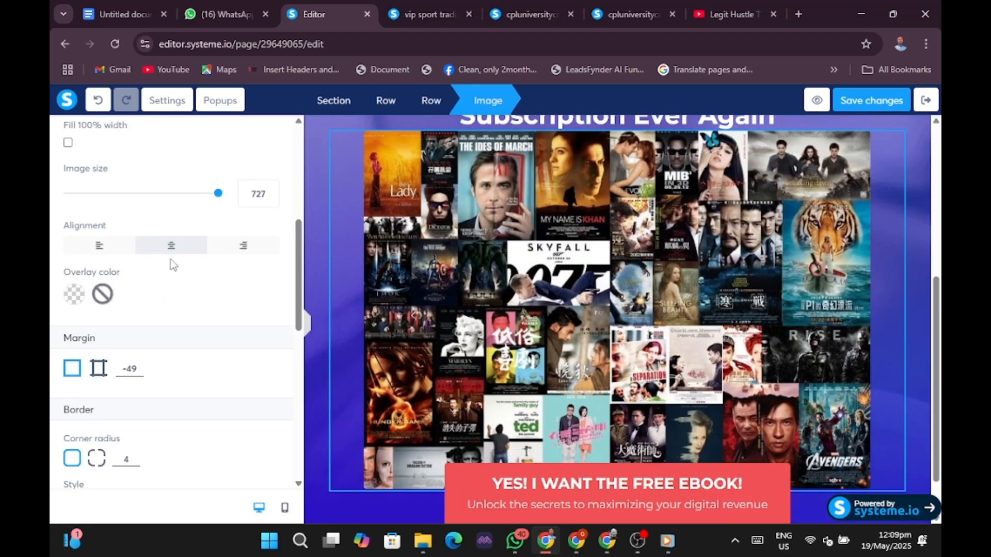
left_click(138, 374)
left_click(139, 373)
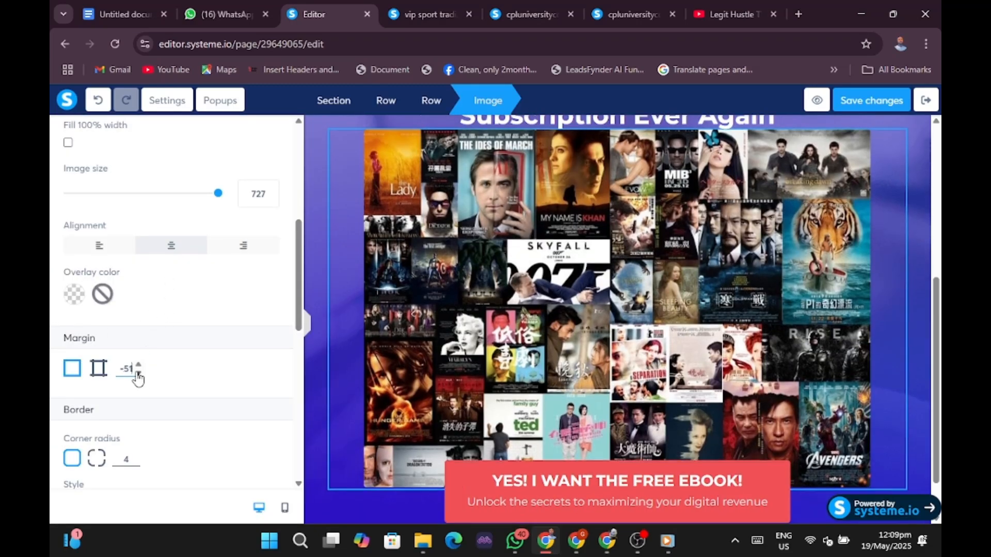
left_click(138, 373)
left_click(138, 374)
left_click(139, 374)
left_click(139, 374)
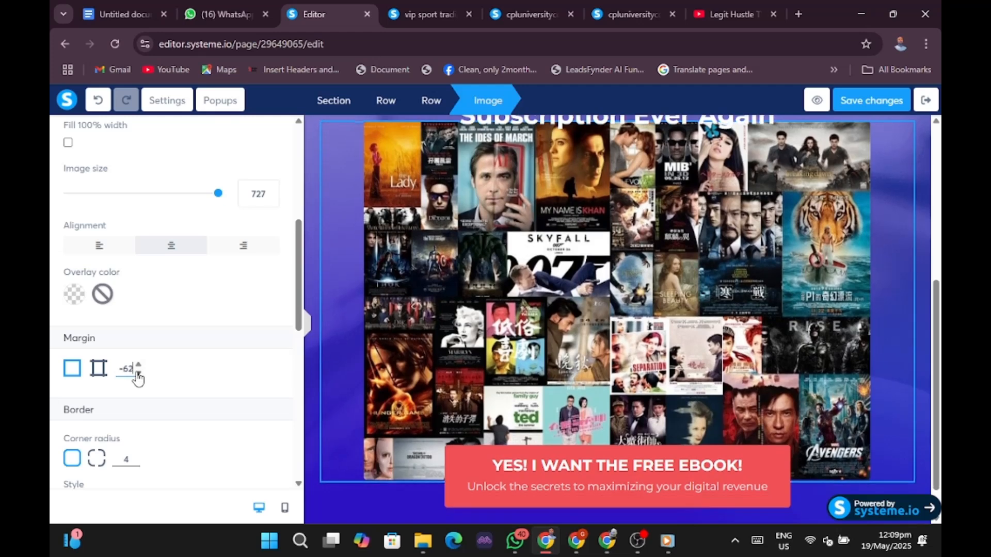
left_click(139, 374)
left_click(138, 374)
left_click(138, 373)
left_click(138, 374)
left_click(138, 373)
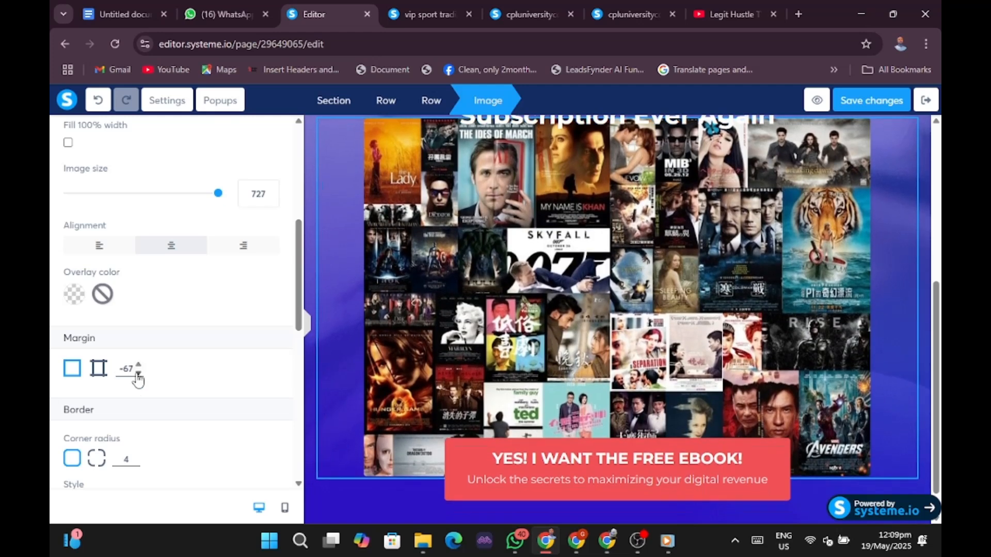
Raise the collage's margin back up to exactly 0.
left_click(138, 364)
left_click(139, 364)
left_click(138, 364)
left_click(139, 364)
left_click(138, 365)
left_click(138, 364)
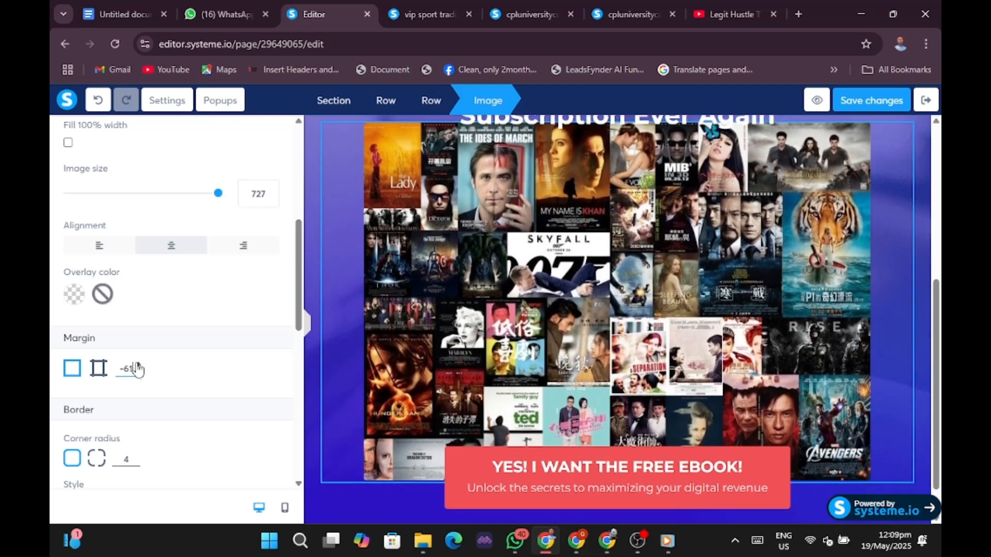
left_click(138, 364)
left_click(138, 364)
left_click(138, 364)
left_click(138, 364)
left_click(138, 364)
left_click(138, 364)
left_click(138, 364)
left_click(138, 364)
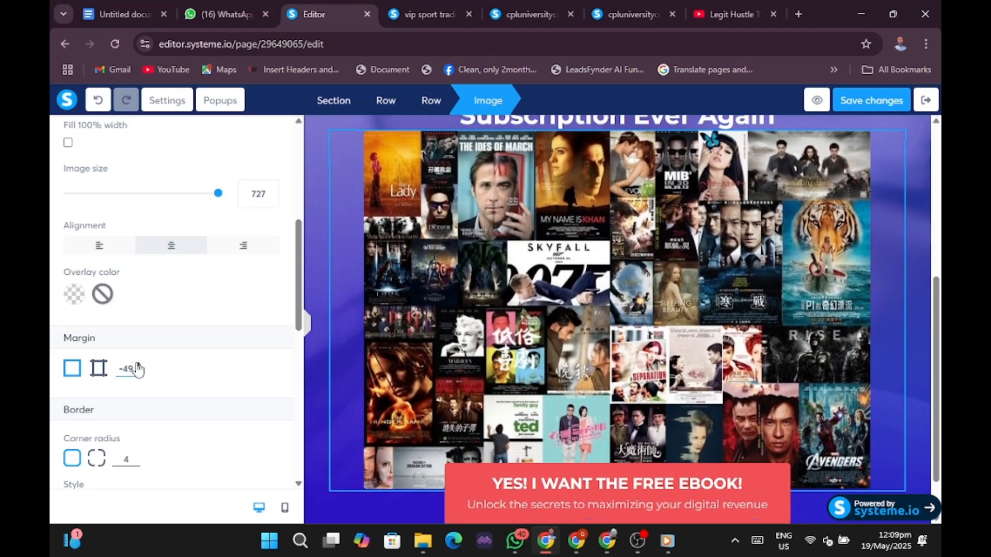
left_click(138, 364)
left_click(138, 364)
left_click(139, 364)
left_click(138, 365)
left_click(138, 365)
left_click(139, 365)
left_click(138, 365)
left_click(139, 364)
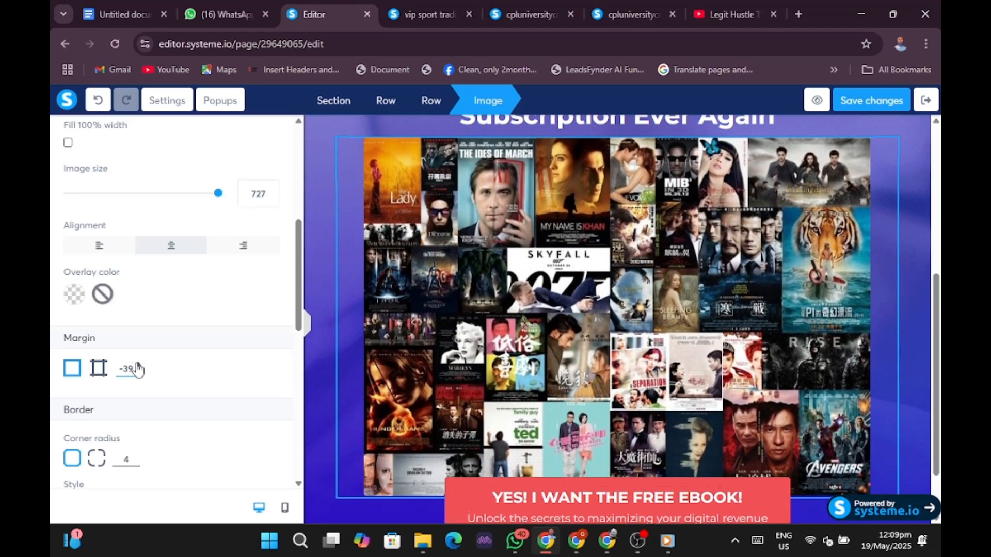
left_click(138, 364)
left_click(138, 365)
left_click(139, 365)
left_click(138, 365)
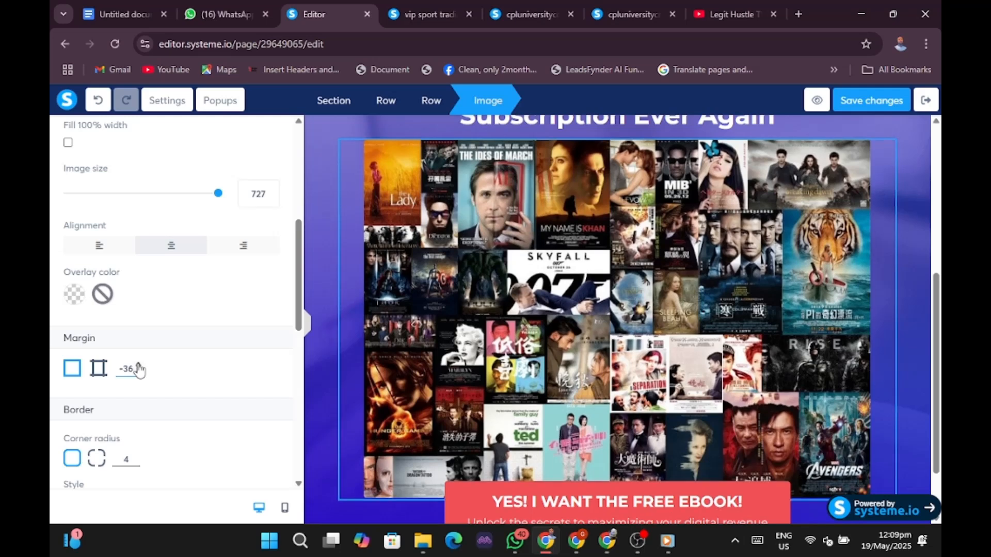
left_click(139, 365)
left_click(138, 366)
left_click(138, 365)
left_click(138, 365)
left_click(138, 365)
left_click(138, 365)
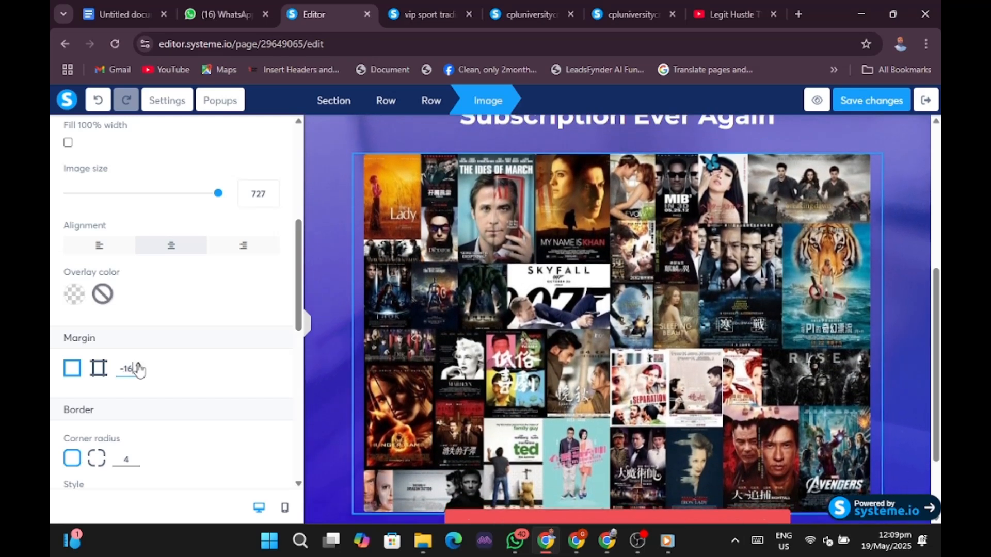
left_click(139, 365)
left_click(138, 364)
left_click(138, 364)
left_click(139, 364)
left_click(139, 364)
left_click(138, 365)
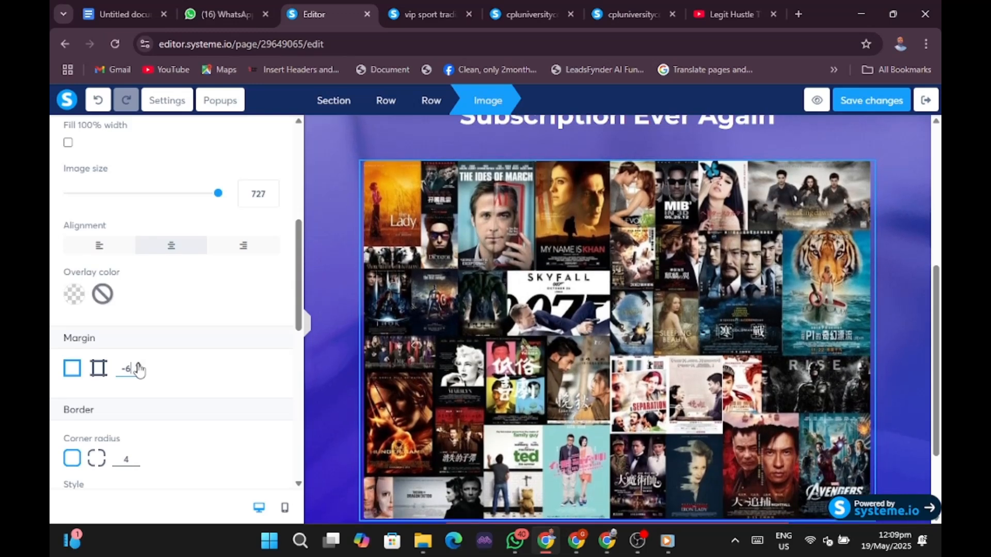
left_click(138, 365)
left_click(138, 364)
left_click(138, 365)
left_click(139, 366)
left_click(138, 366)
left_click(138, 365)
left_click(138, 366)
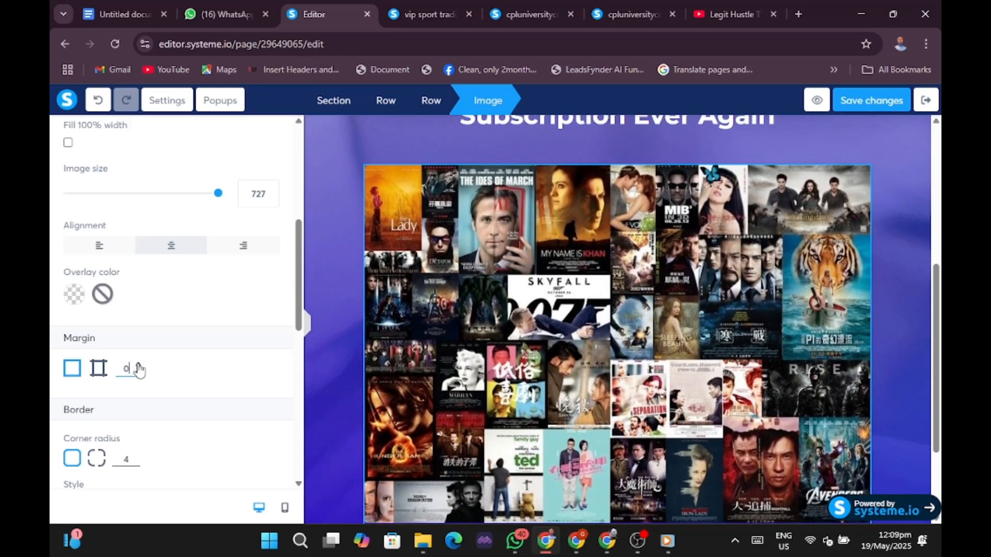
scroll(201, 317, "down", 6)
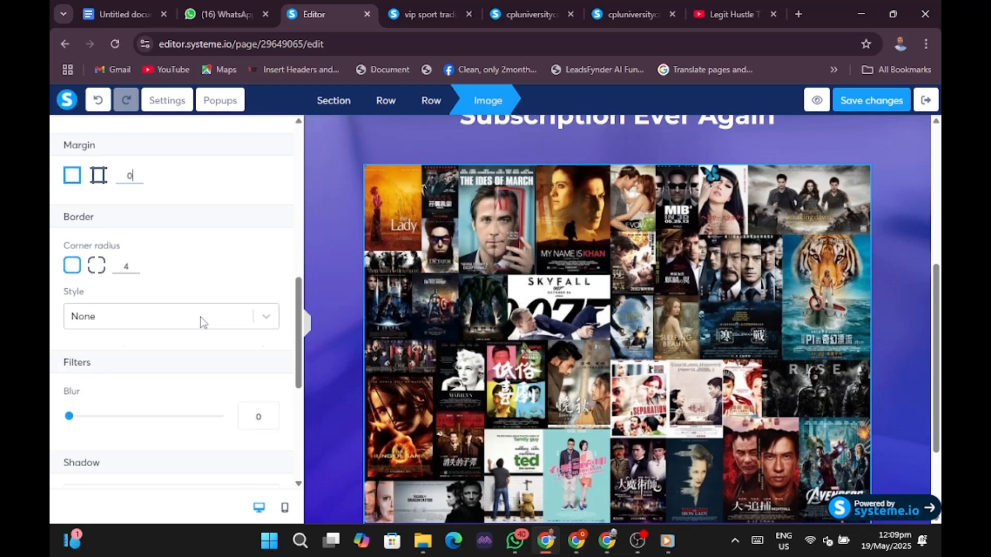
scroll(202, 323, "down", 2)
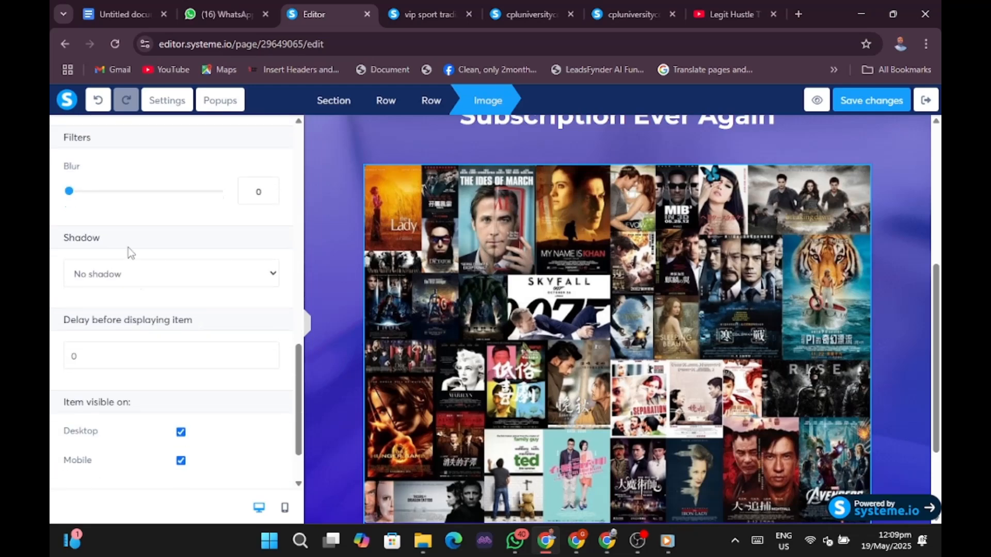
Apply a Soft shadow to the collage image, leaving its blur at 0.
mouse_move(72, 196)
left_mouse_down()
mouse_move(231, 217)
mouse_move(67, 200)
left_mouse_up()
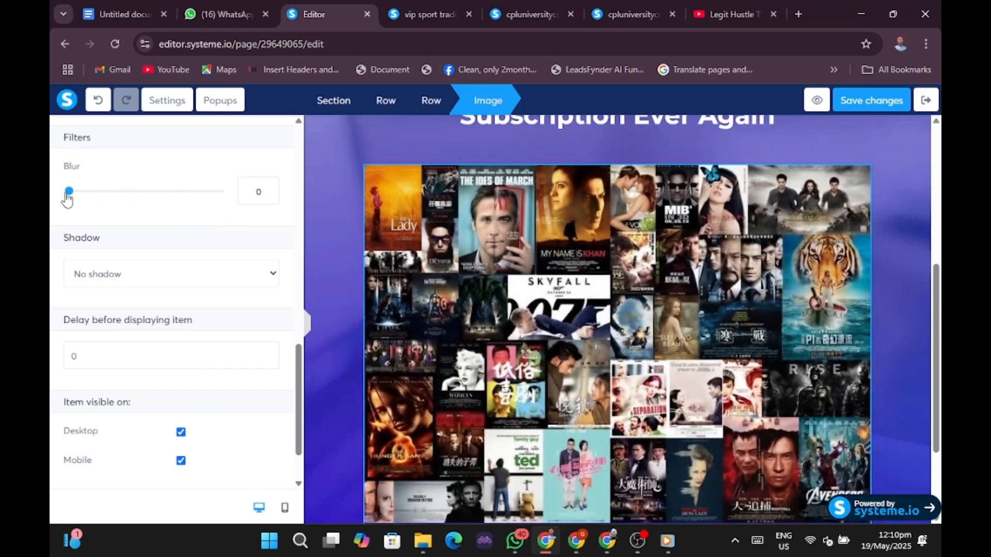
left_click(200, 278)
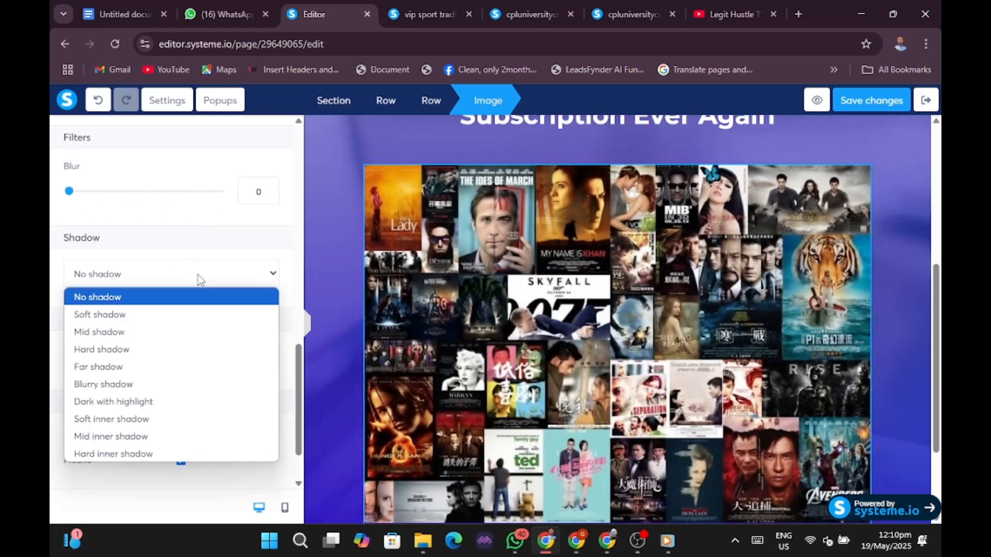
left_click(135, 315)
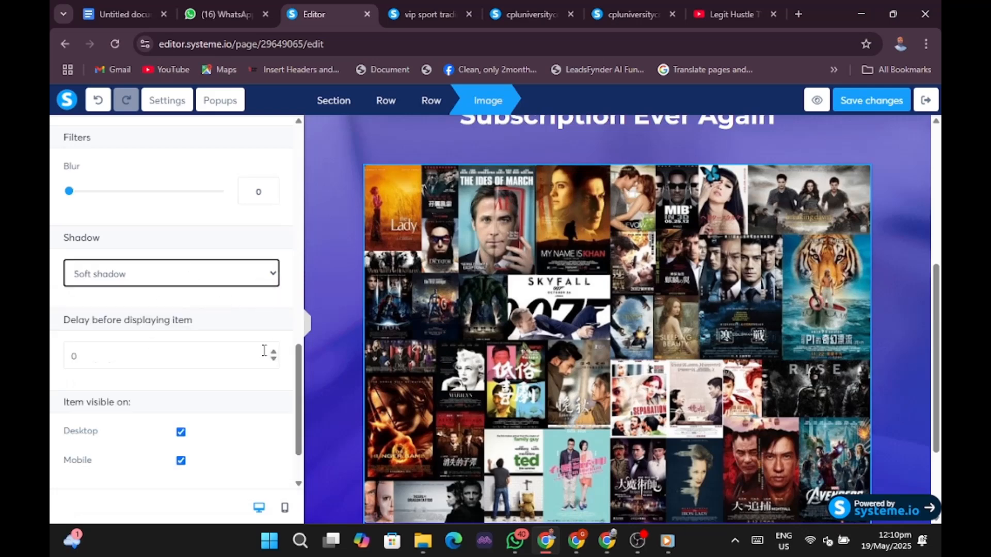
scroll(227, 400, "down", 1)
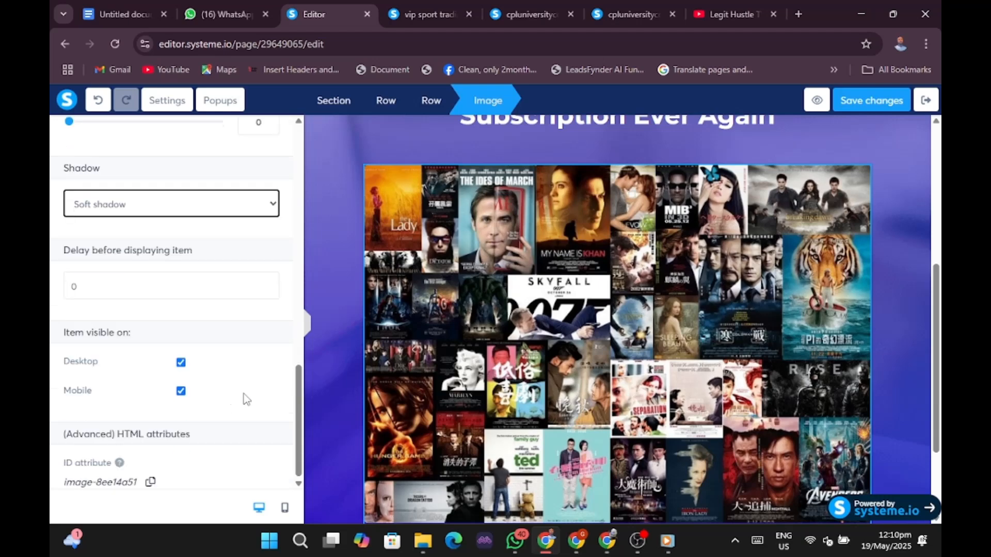
scroll(247, 399, "up", 10)
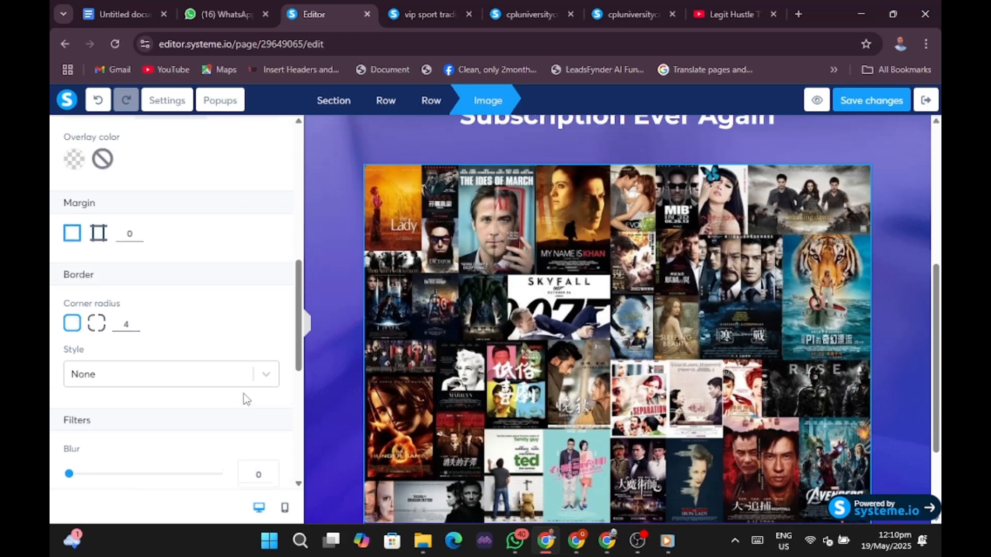
Switch to mobile view and scroll through the headline, collage and free-ebook button.
left_click(284, 508)
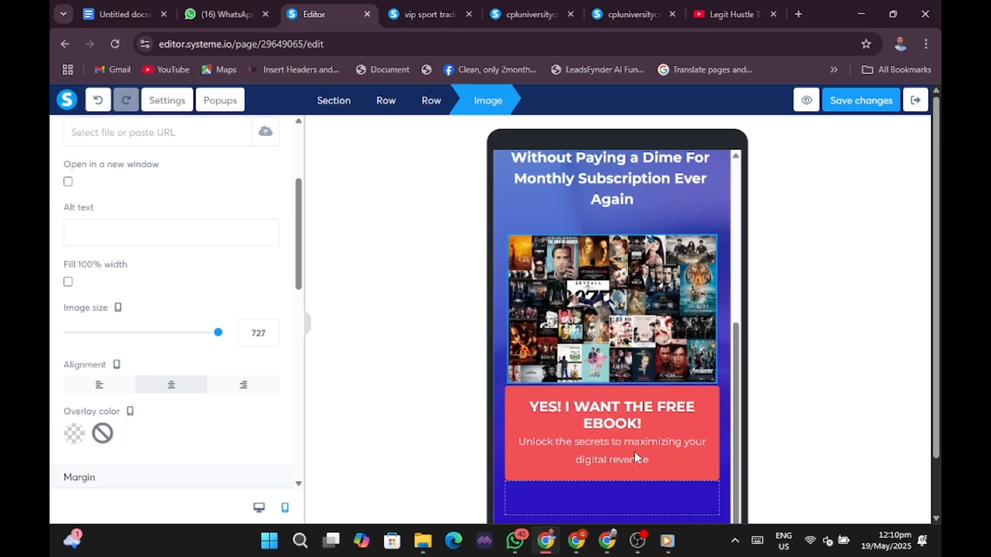
scroll(641, 417, "down", 1)
scroll(690, 326, "up", 1)
left_click(689, 318)
scroll(688, 319, "up", 5)
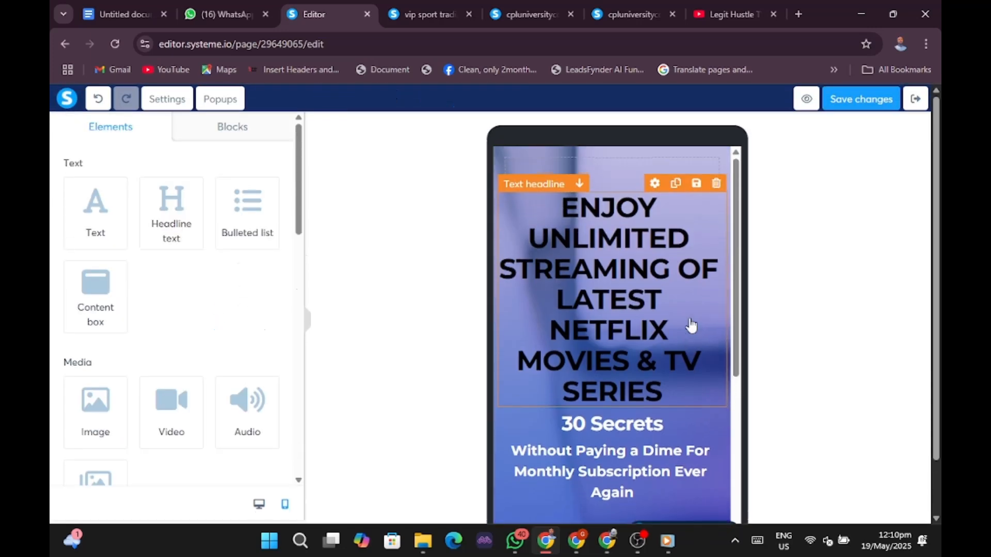
scroll(691, 327, "down", 1)
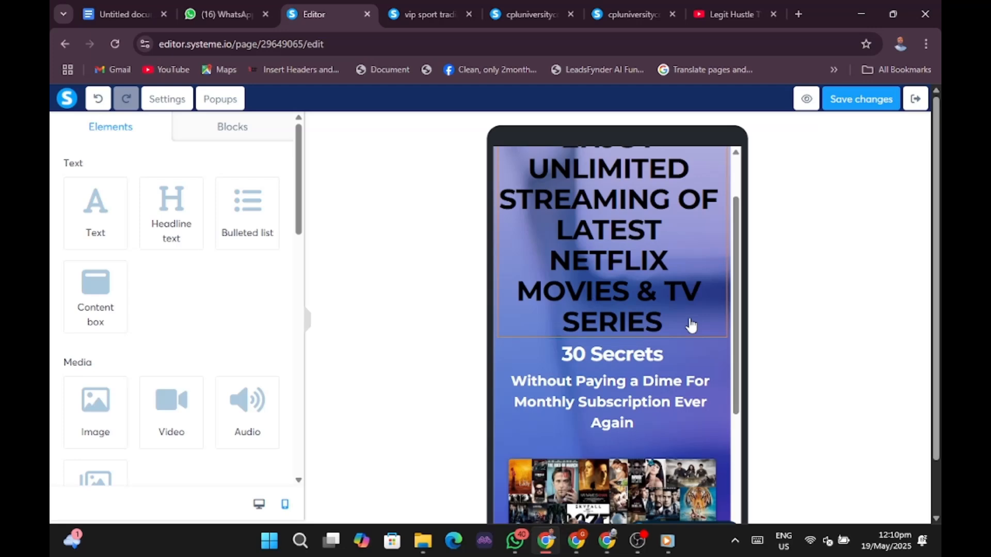
scroll(690, 327, "down", 3)
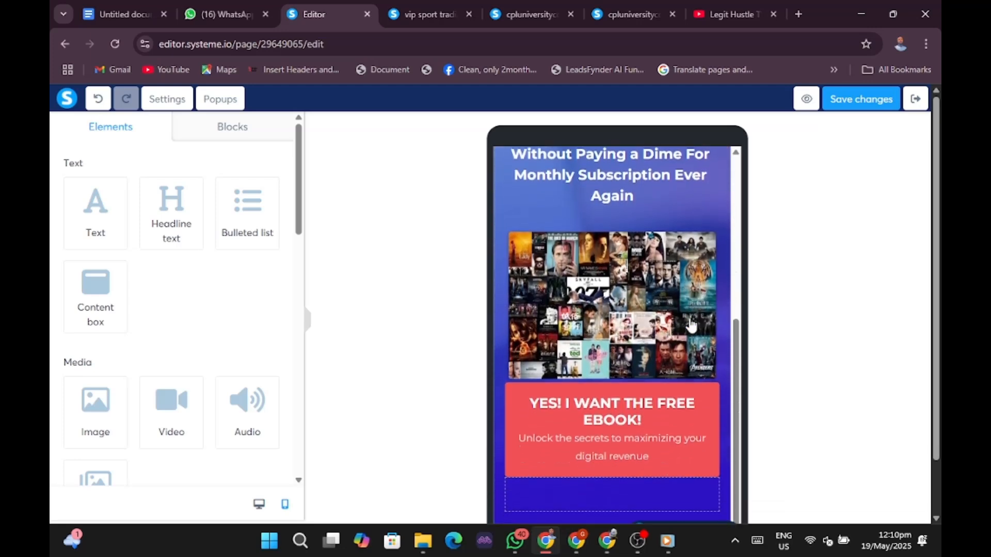
scroll(697, 371, "down", 2)
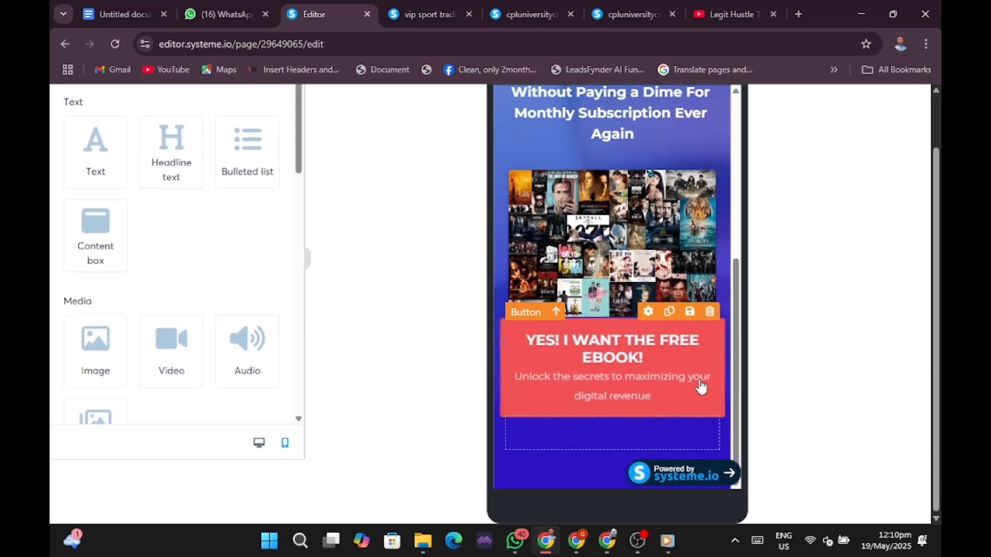
scroll(700, 387, "up", 4)
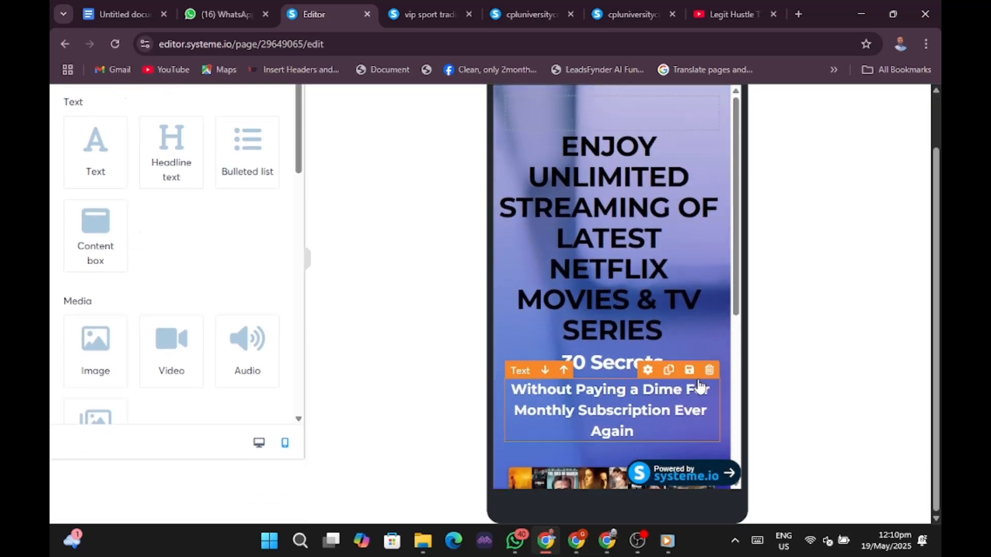
scroll(719, 358, "up", 2)
scroll(721, 359, "down", 3)
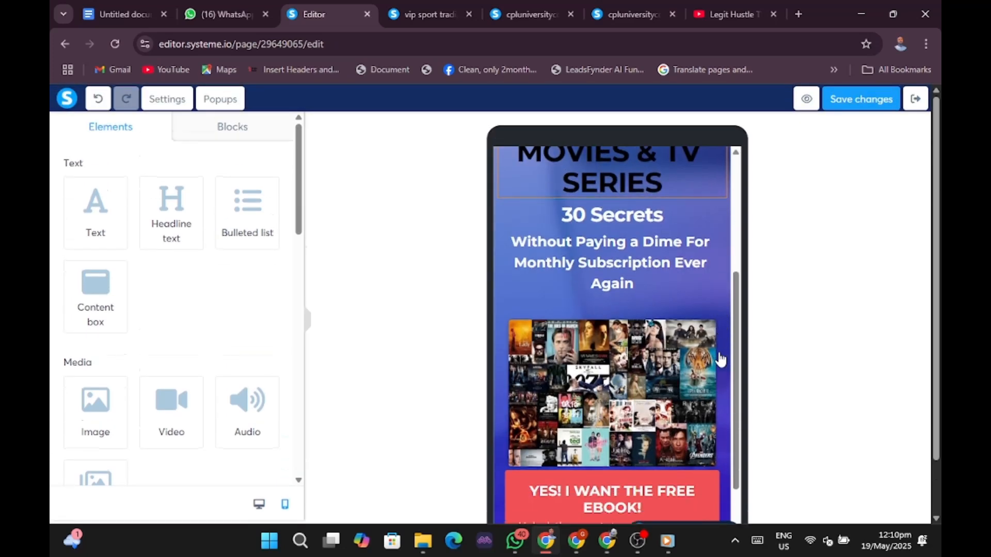
scroll(721, 360, "down", 2)
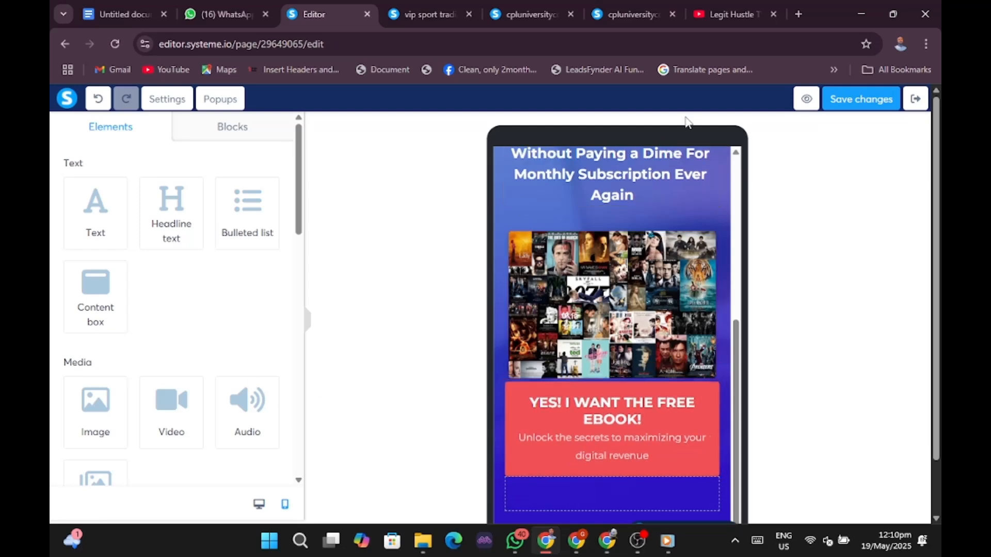
Copy the 'CLICK THE LINK BELOW TO SEE THE AMAZING APP…' heading from the live squeeze page.
left_click(580, 539)
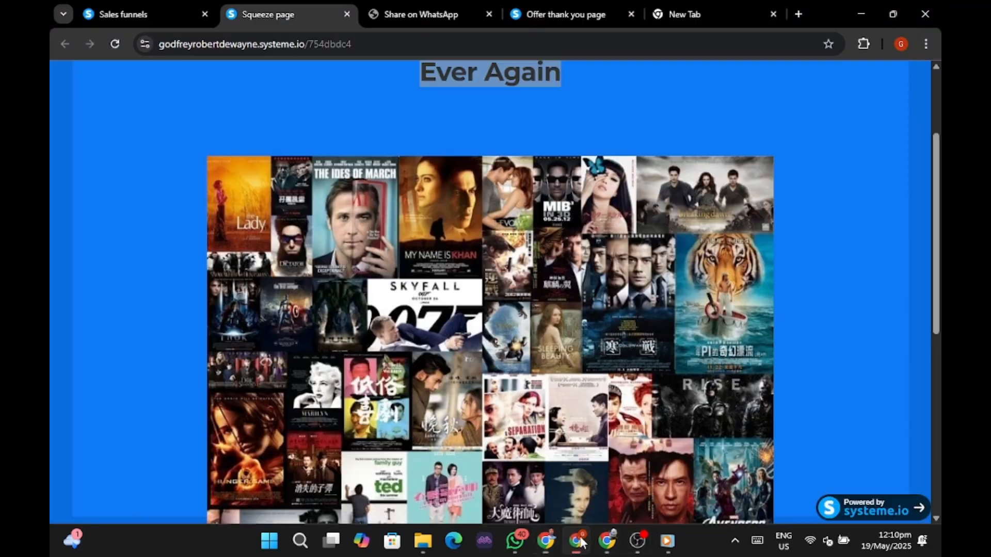
scroll(656, 392, "down", 6)
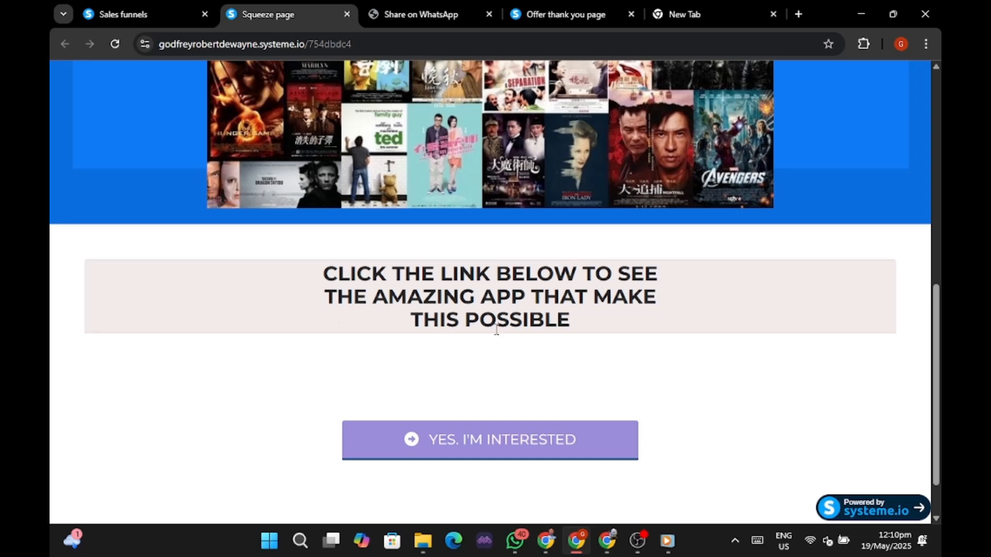
left_click_drag(322, 280, 579, 321)
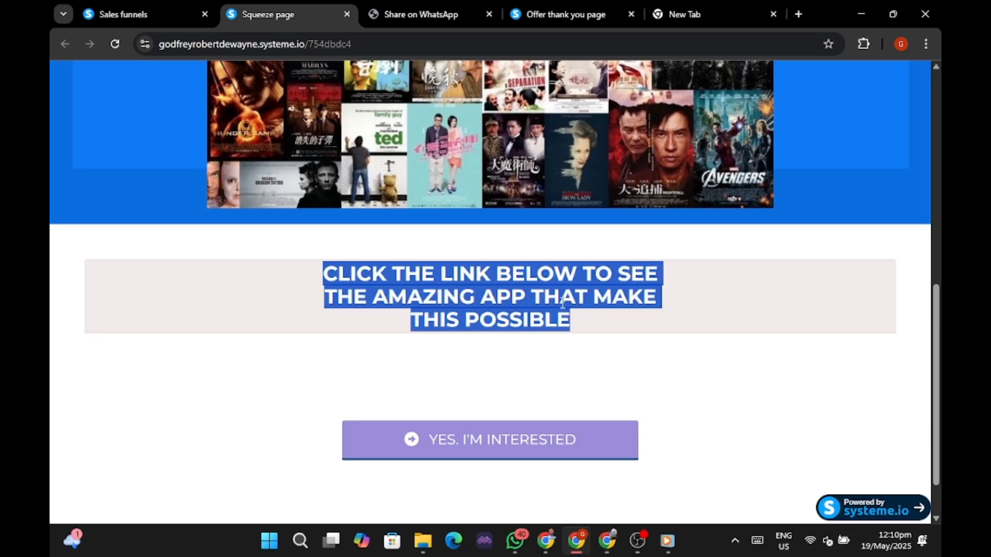
right_click(553, 299)
left_click(592, 314)
Back in the editor, delete the red 'YES! I WANT THE FREE EBOOK!' button and confirm.
mouse_move(572, 554)
left_click(600, 444)
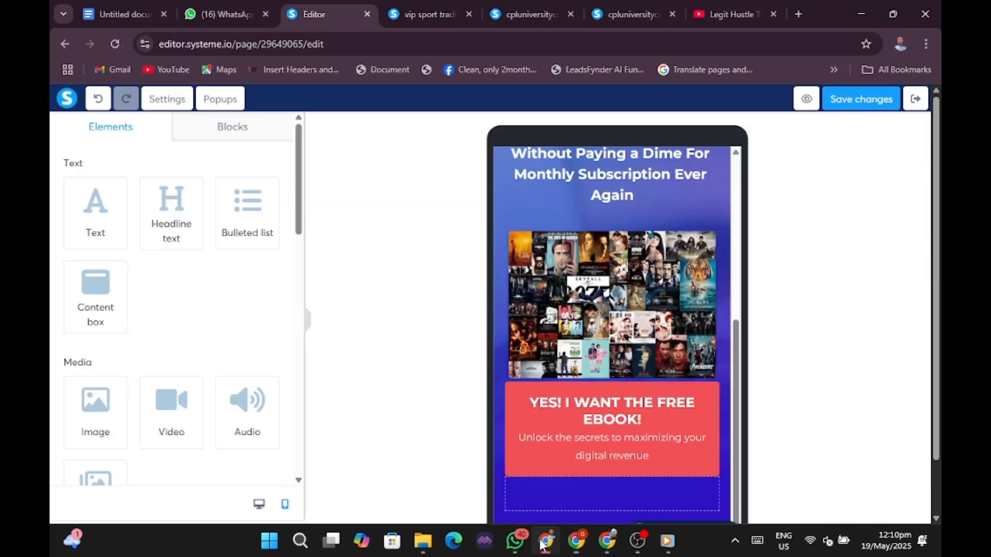
left_click(600, 444)
scroll(642, 426, "down", 1)
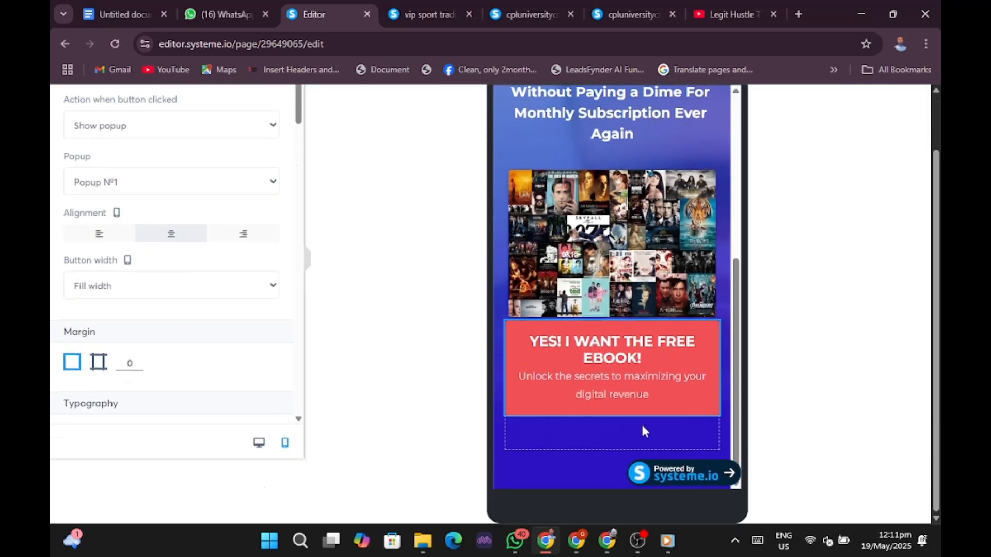
left_click(642, 386)
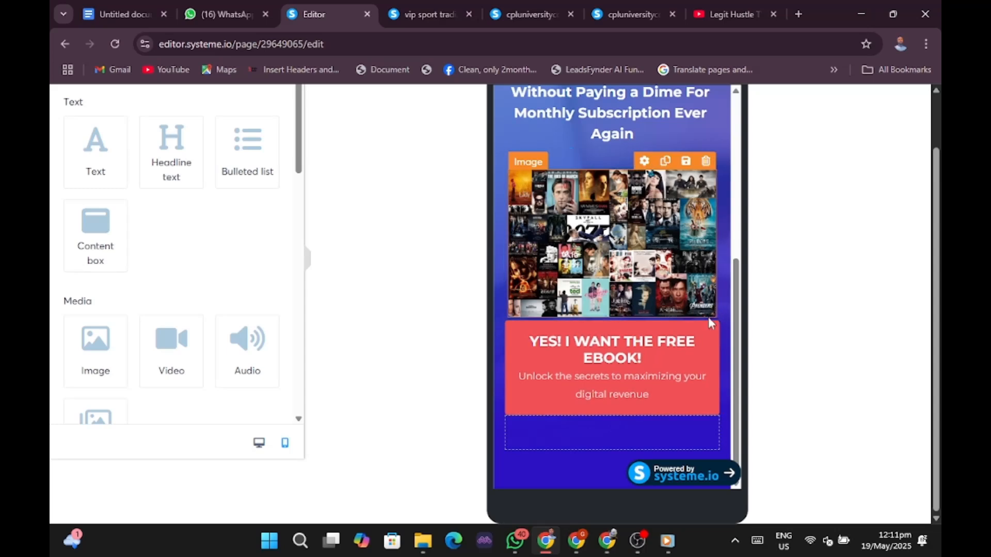
left_click(695, 357)
left_click(696, 361)
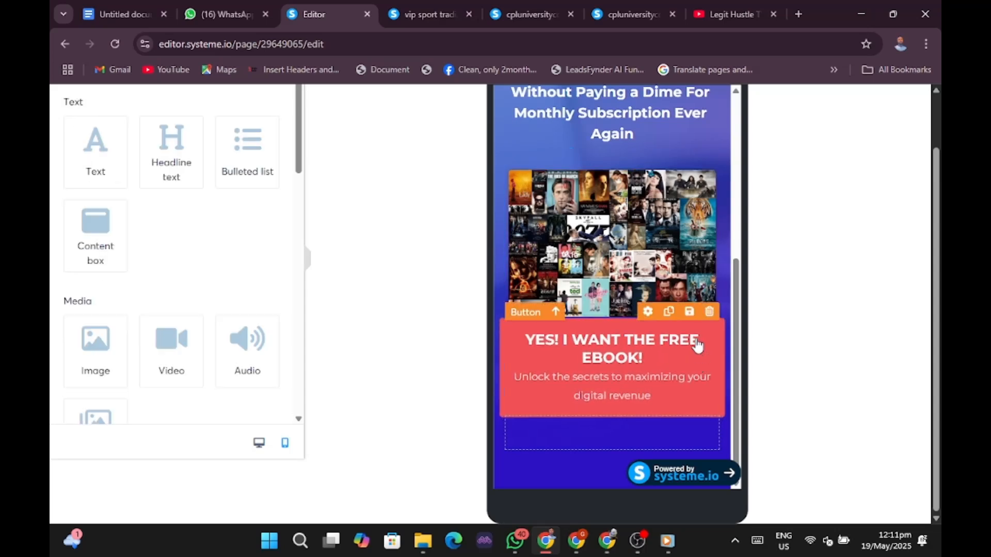
left_click(709, 313)
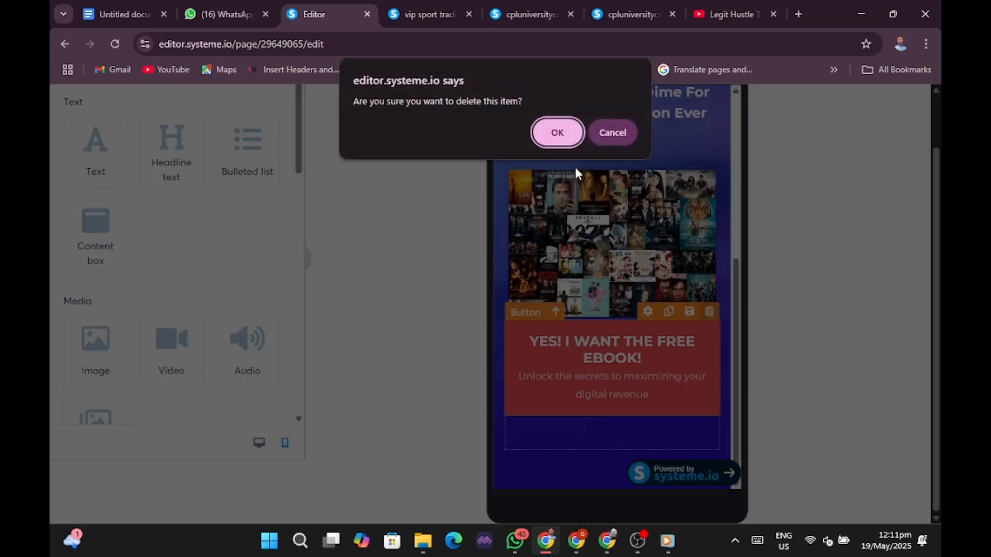
left_click(557, 133)
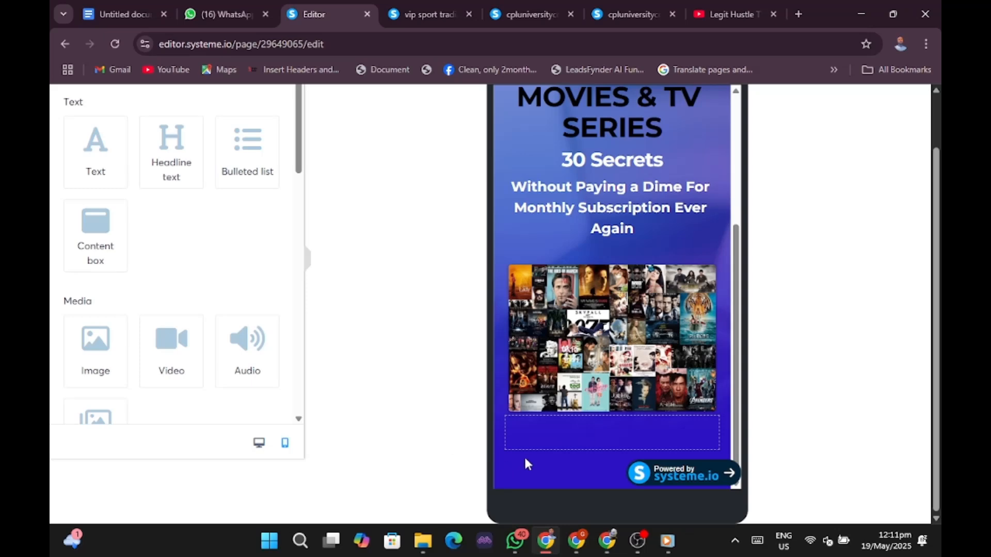
Drag a Row element from Column layout onto the page below the poster collage.
left_click(531, 440)
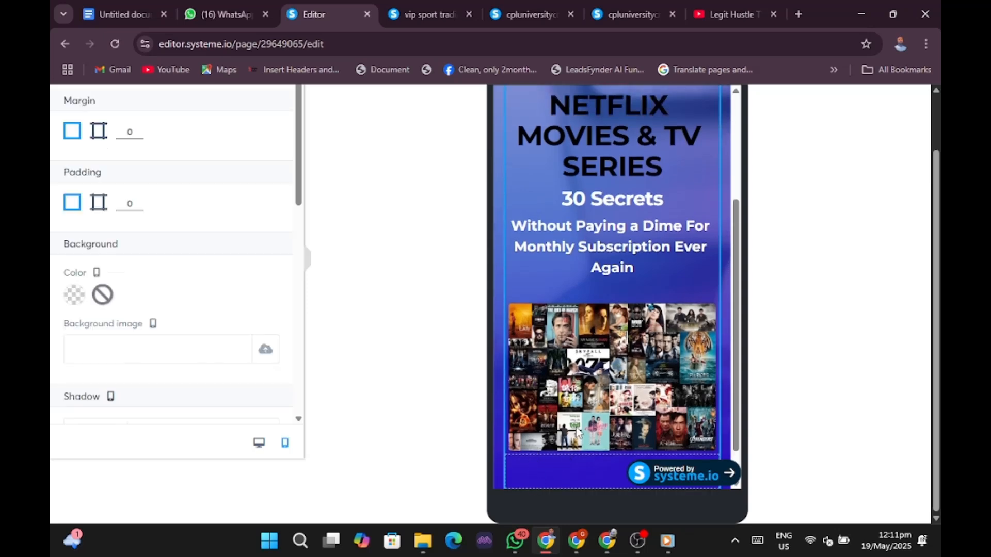
left_click(707, 251)
scroll(705, 251, "down", 1)
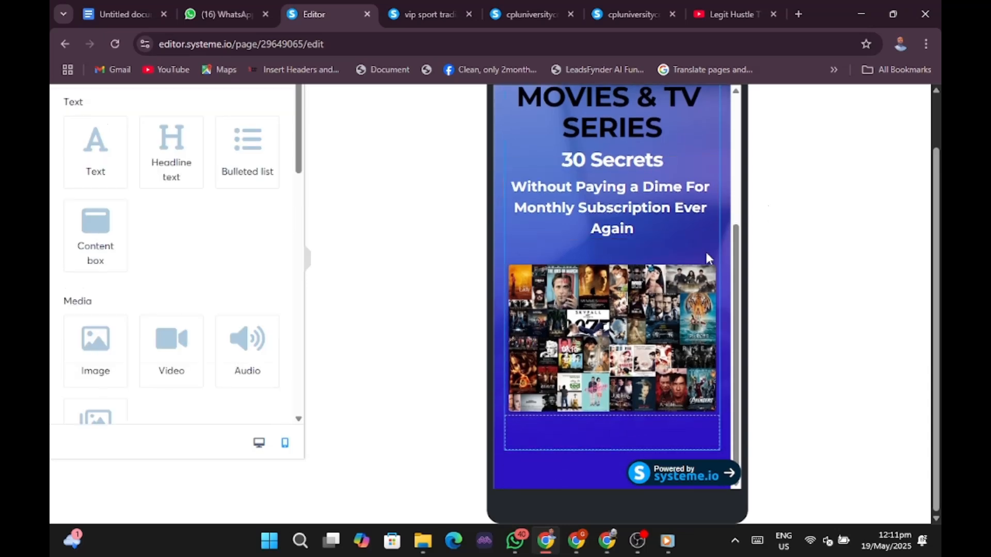
scroll(147, 295, "down", 5)
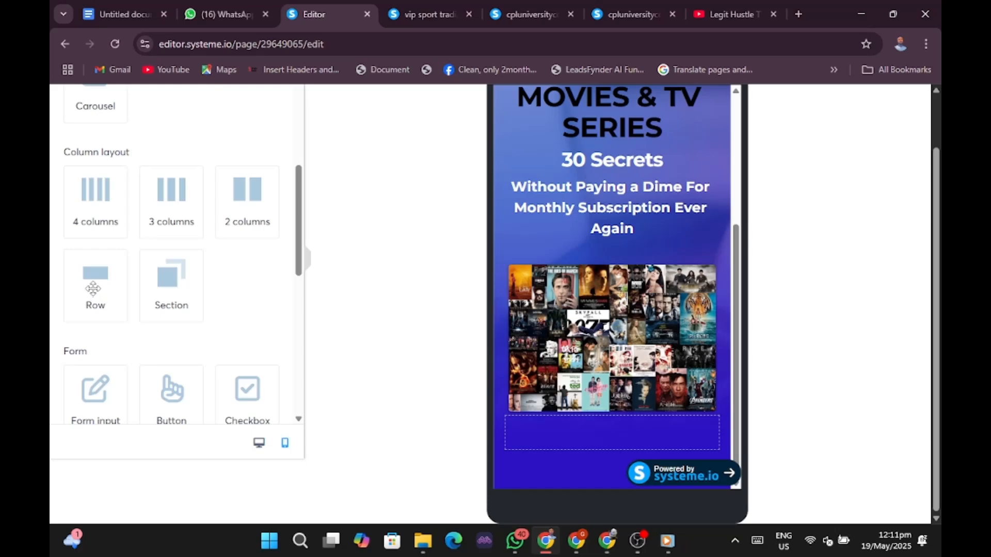
scroll(96, 288, "down", 5)
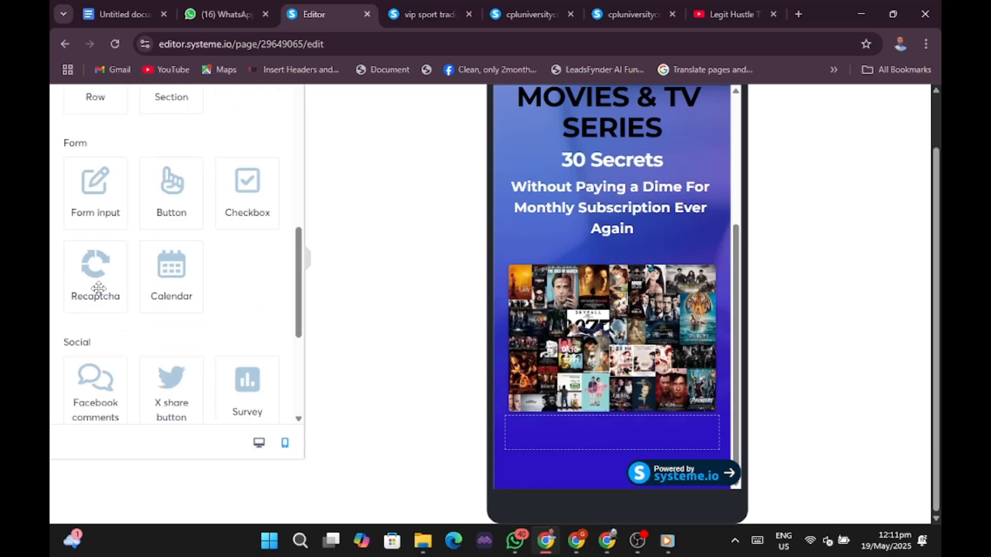
scroll(99, 288, "down", 1)
scroll(98, 288, "up", 5)
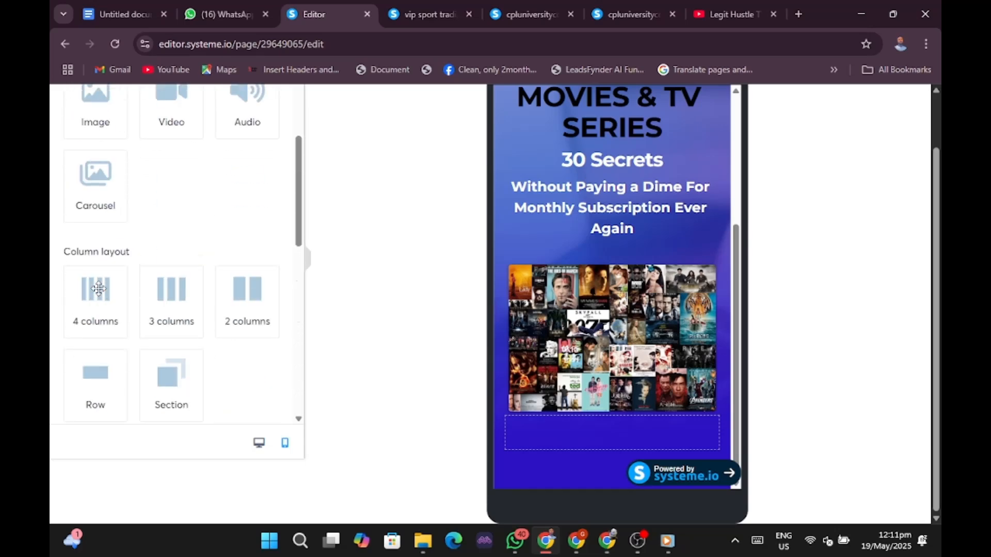
scroll(98, 288, "up", 3)
scroll(94, 354, "down", 3)
left_click_drag(91, 370, 529, 439)
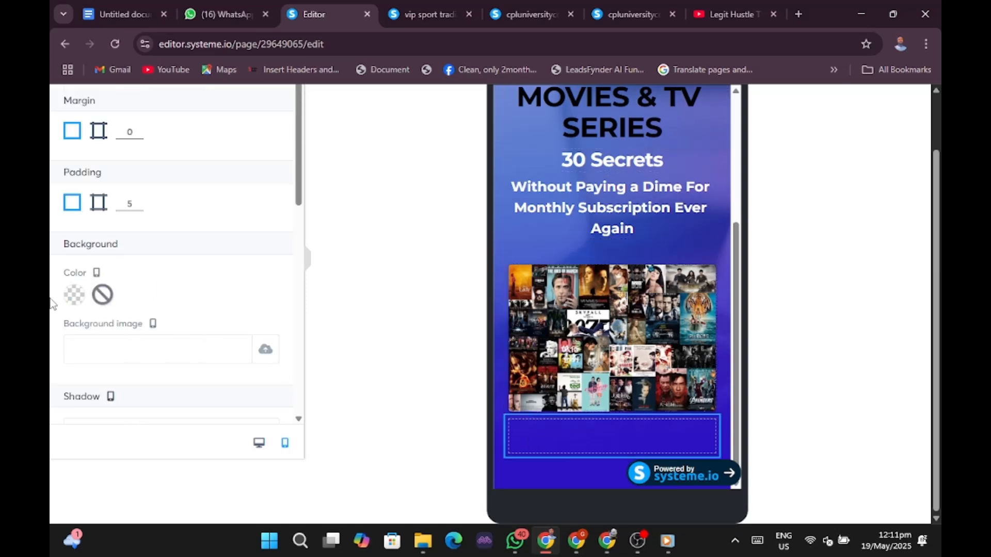
Set the new row's background colour to white.
left_click(72, 296)
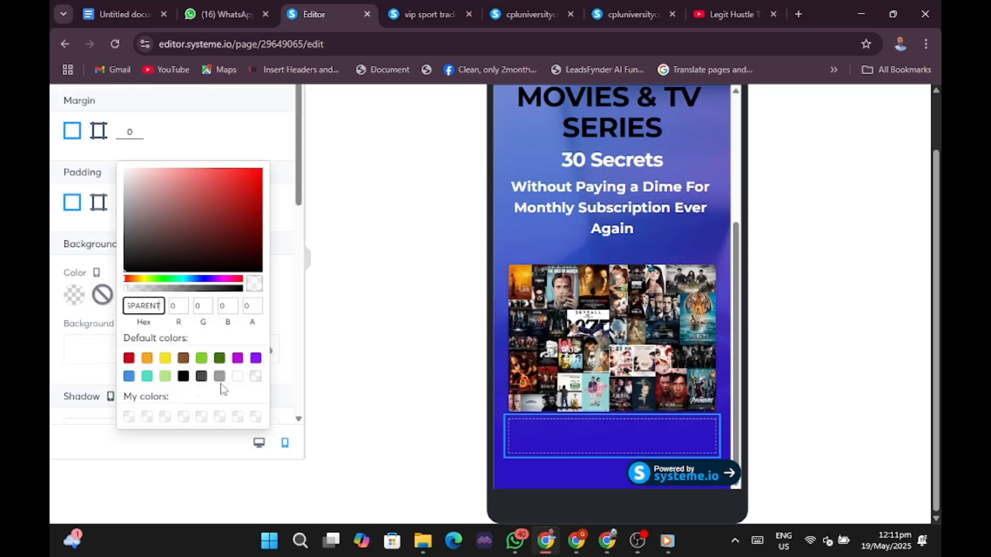
left_click(236, 377)
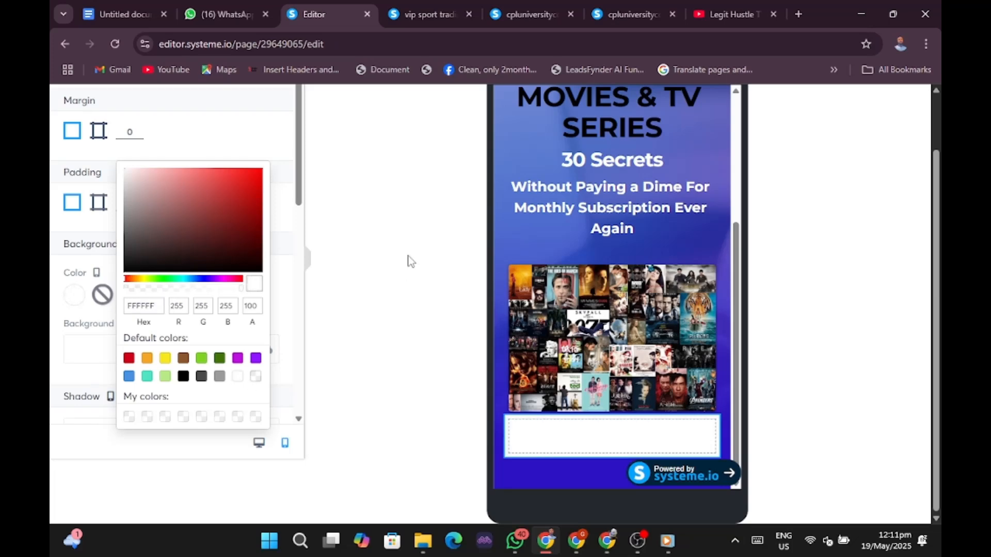
left_click(580, 545)
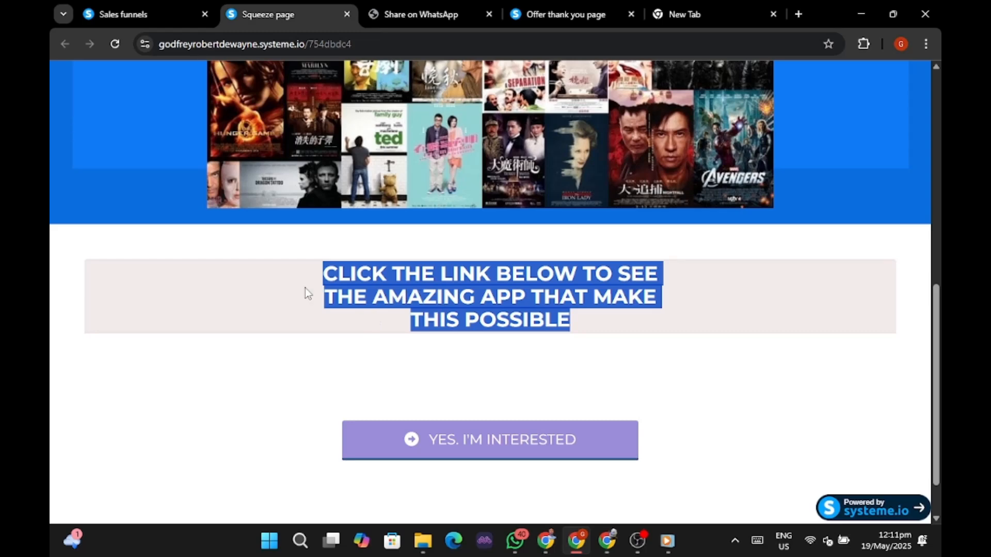
left_click(554, 547)
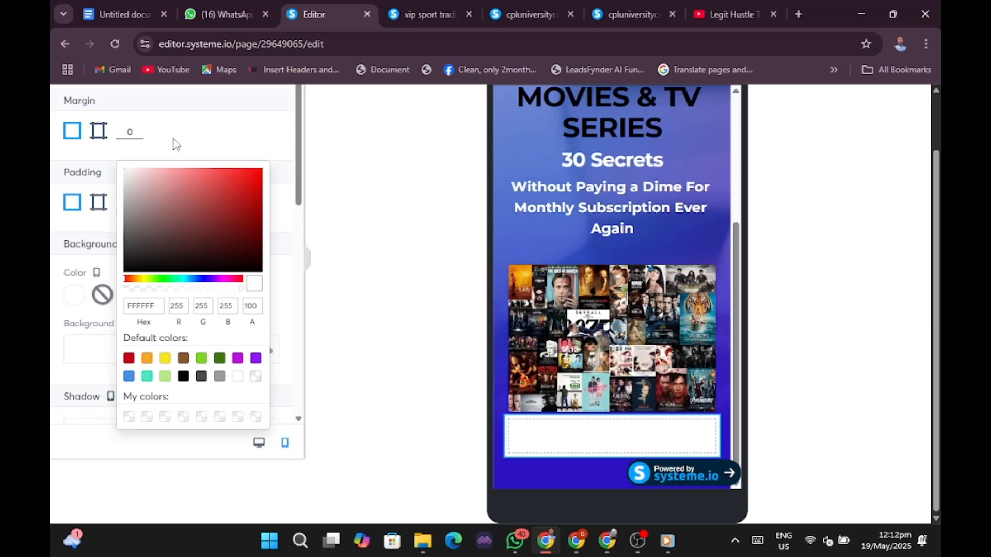
scroll(173, 141, "up", 2)
Drop a Text element into the white row.
left_click(75, 137)
left_click(75, 137)
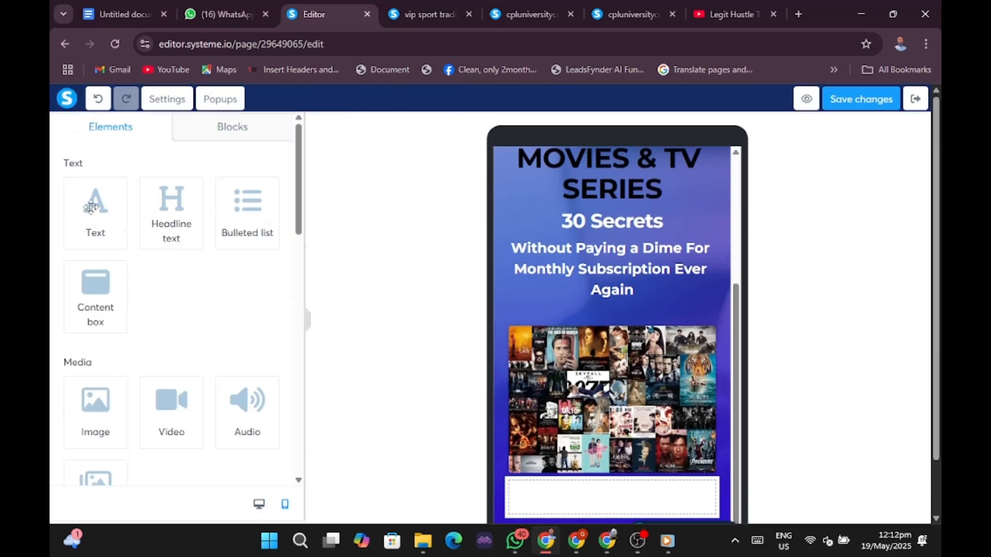
left_click_drag(91, 220, 549, 500)
Give the Lorem ipsum text block a light pinkish-grey background, DFD6D6.
scroll(707, 290, "down", 2)
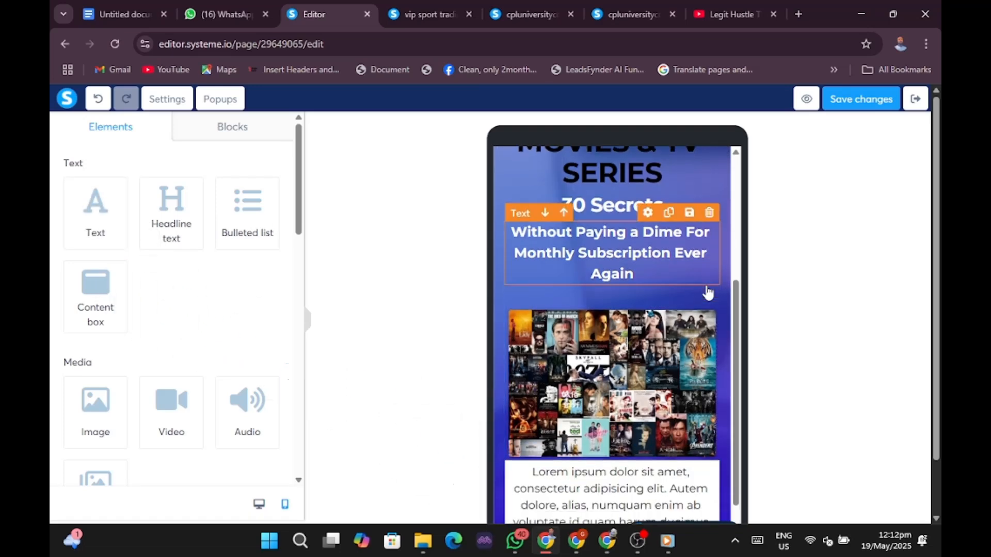
scroll(708, 292, "down", 1)
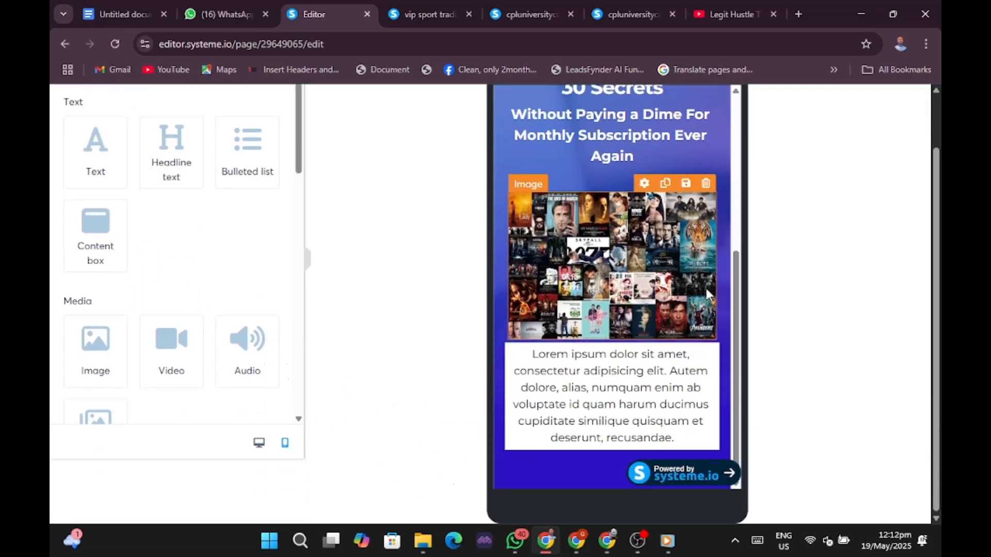
left_click(525, 364)
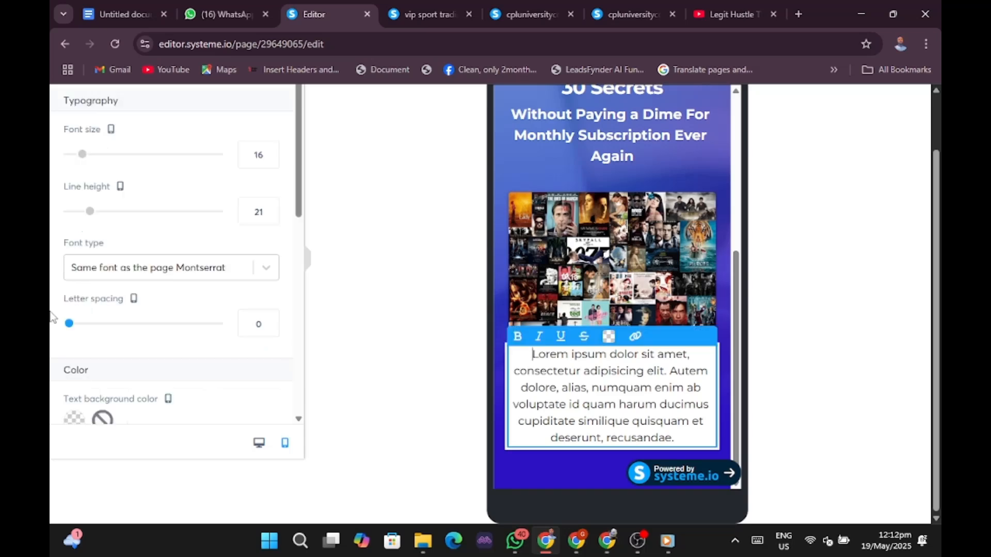
scroll(142, 344, "down", 3)
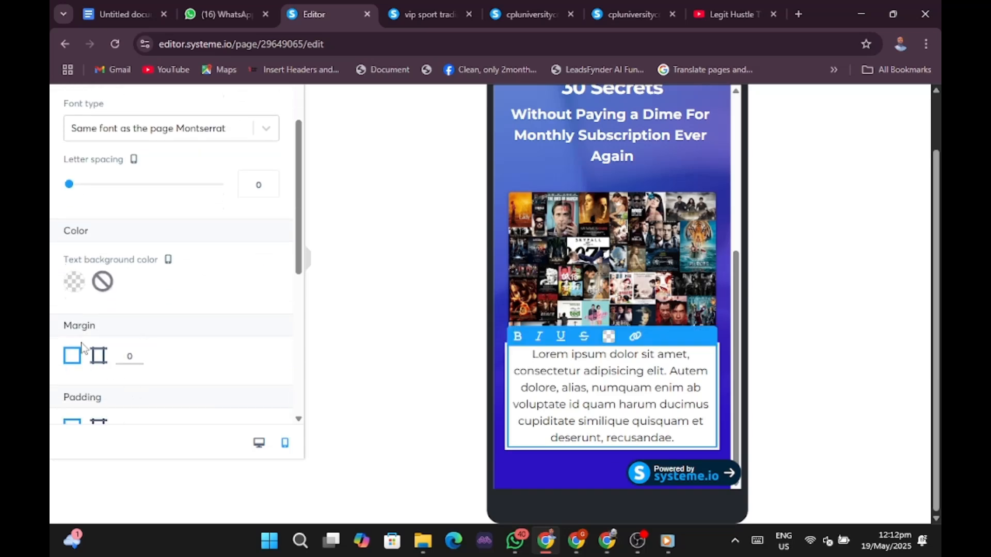
left_click(70, 285)
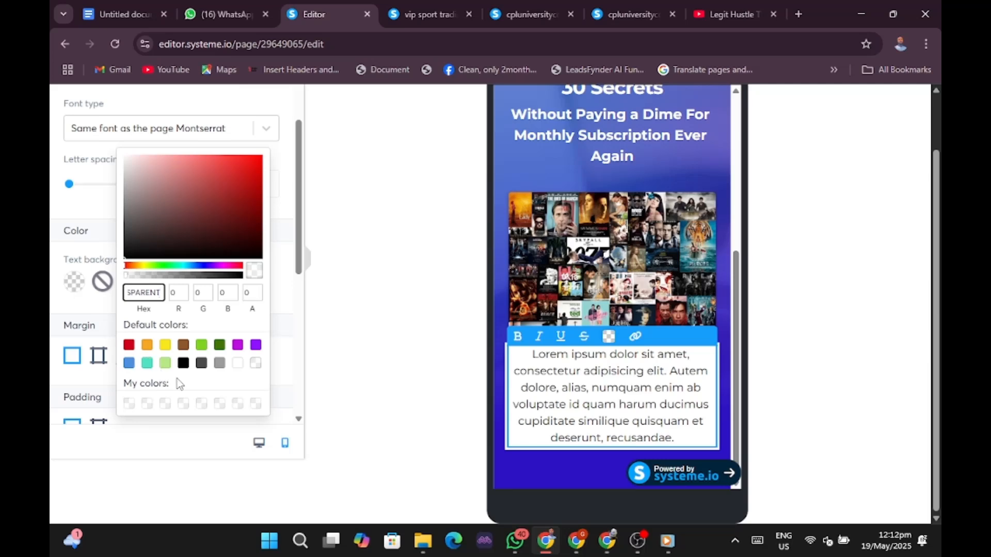
left_click(220, 364)
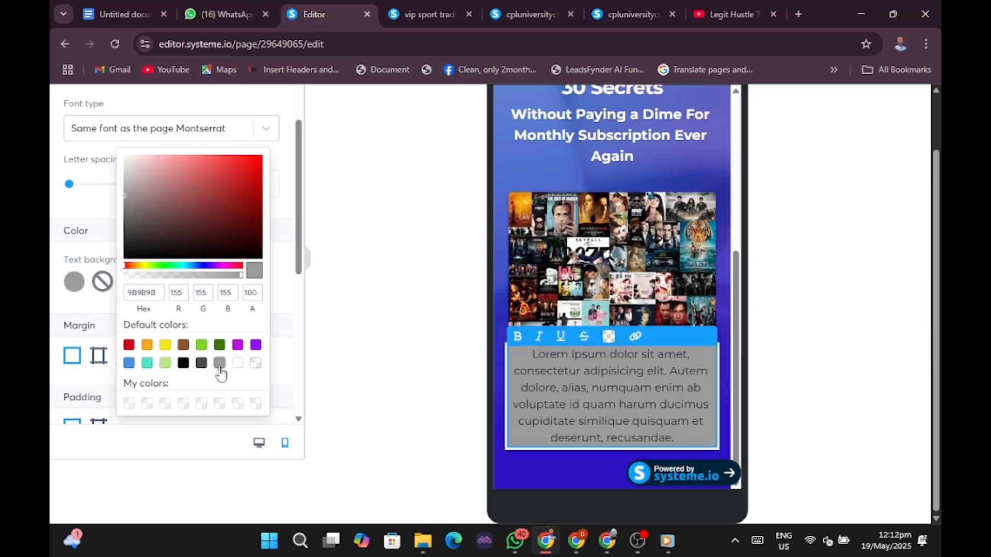
left_click(129, 168)
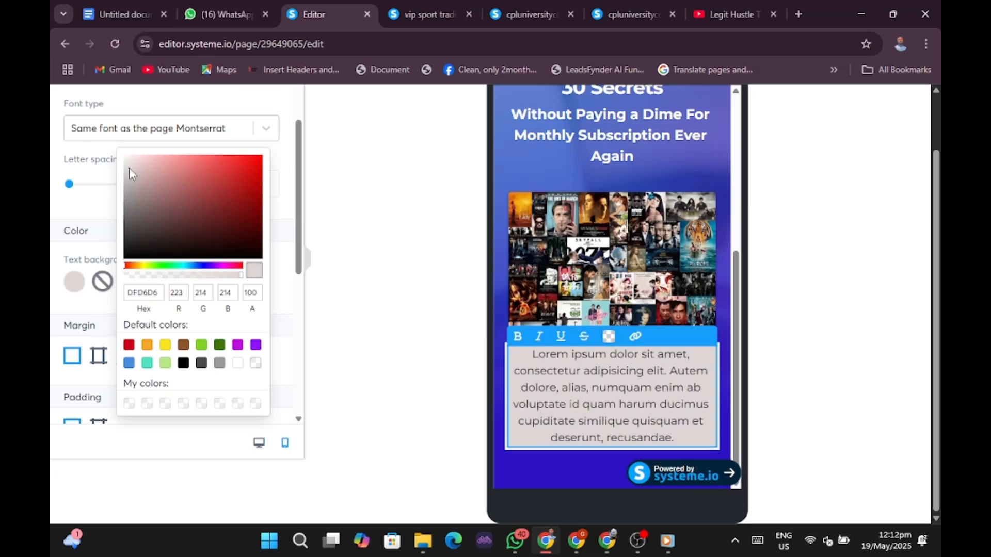
left_click(550, 405)
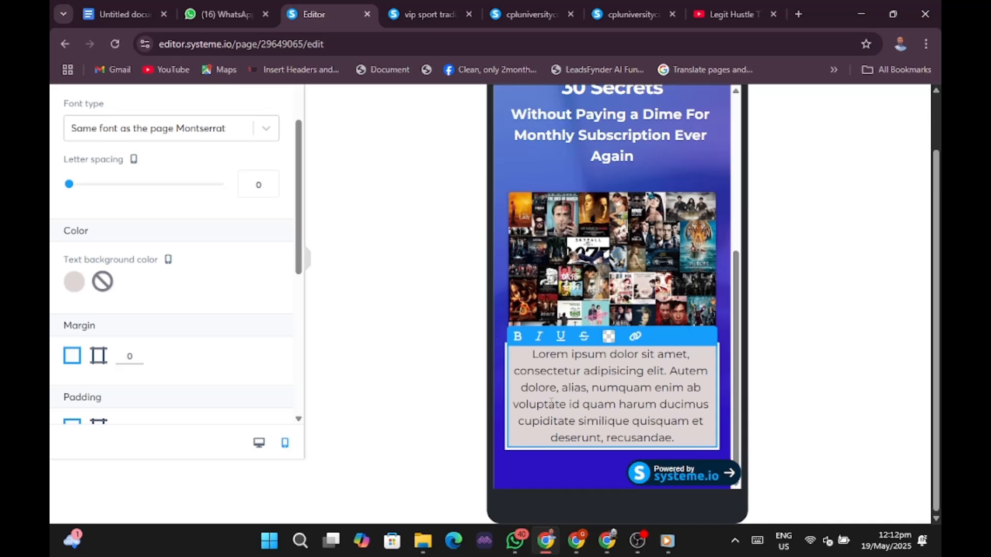
Replace the Lorem ipsum placeholder paragraph with the pasted call-to-action text.
triple_click(550, 404)
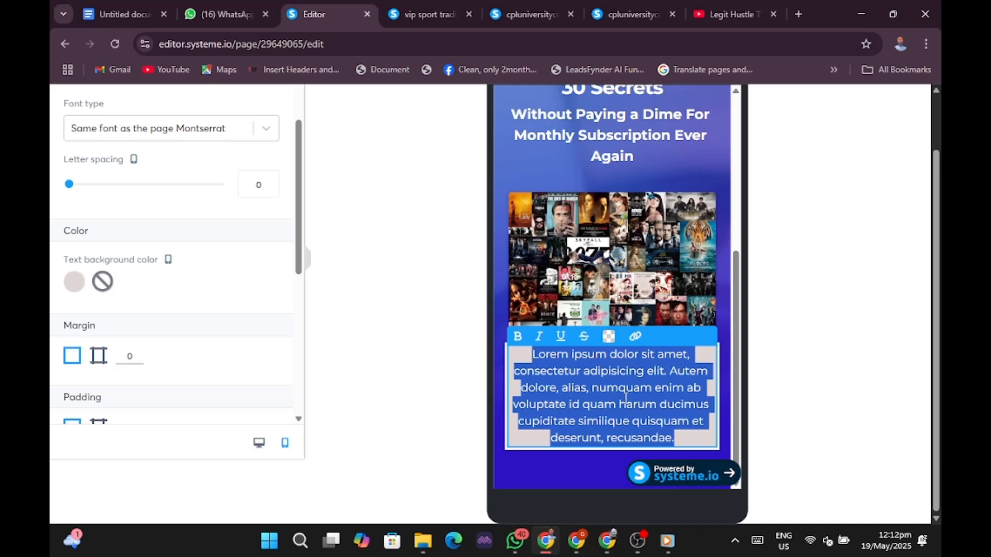
key("BackSpace")
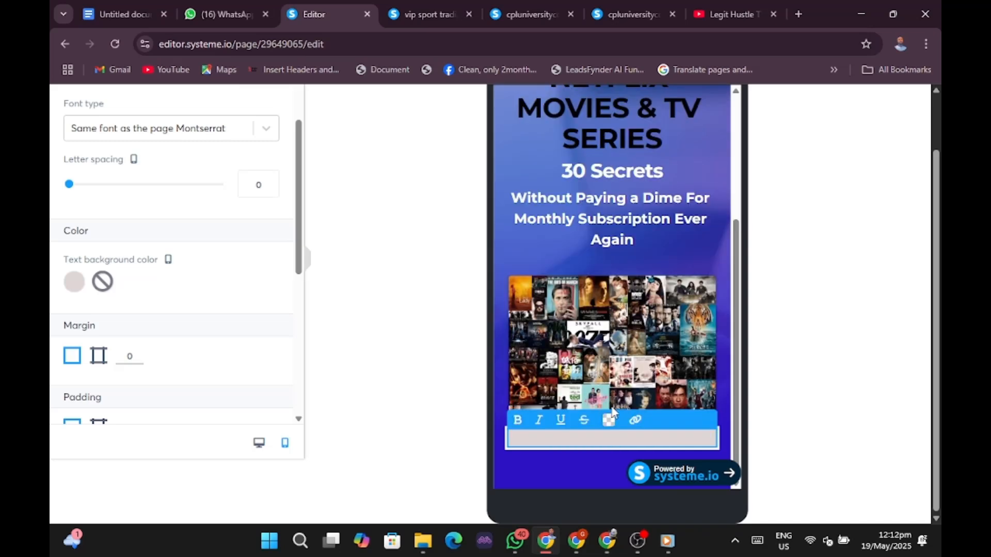
right_click(618, 439)
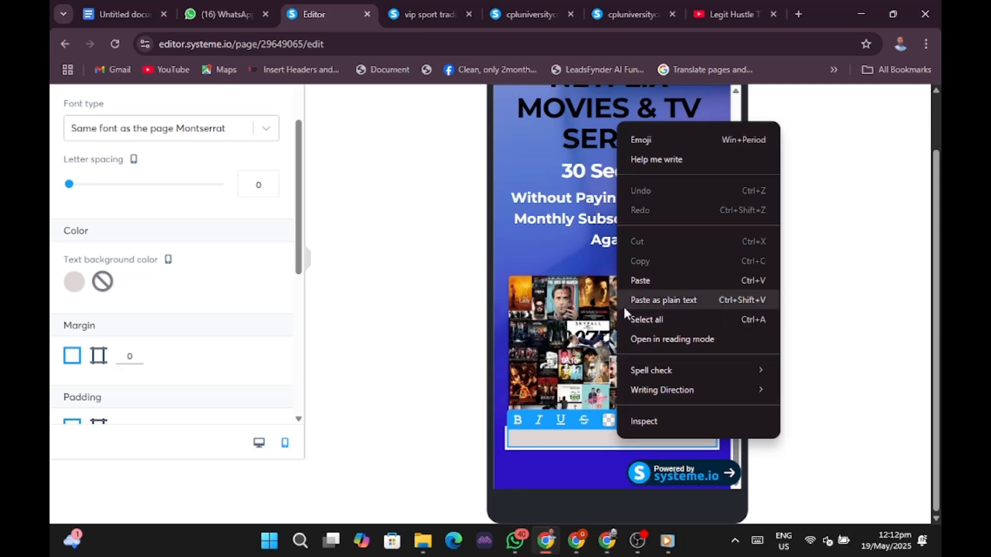
left_click(645, 280)
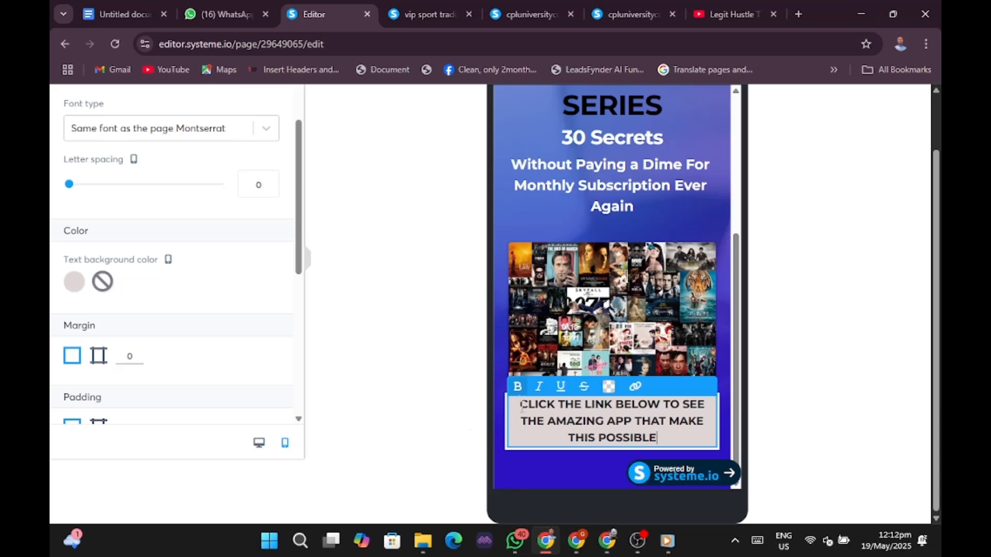
Make the 'CLICK THE LINK BELOW' text bold at font size 14.
left_click_drag(520, 406, 658, 439)
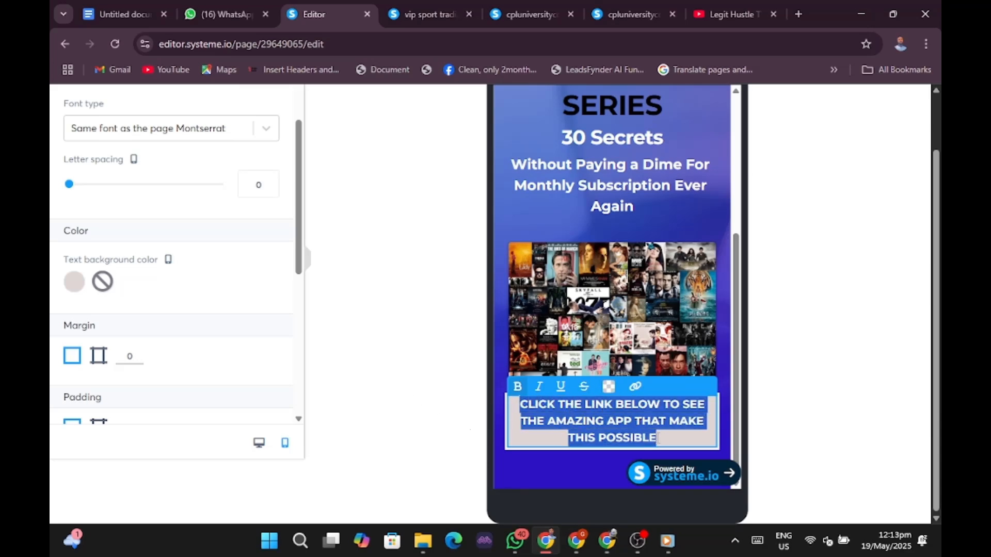
left_click(519, 388)
left_click(521, 389)
scroll(184, 198, "up", 3)
scroll(184, 198, "up", 2)
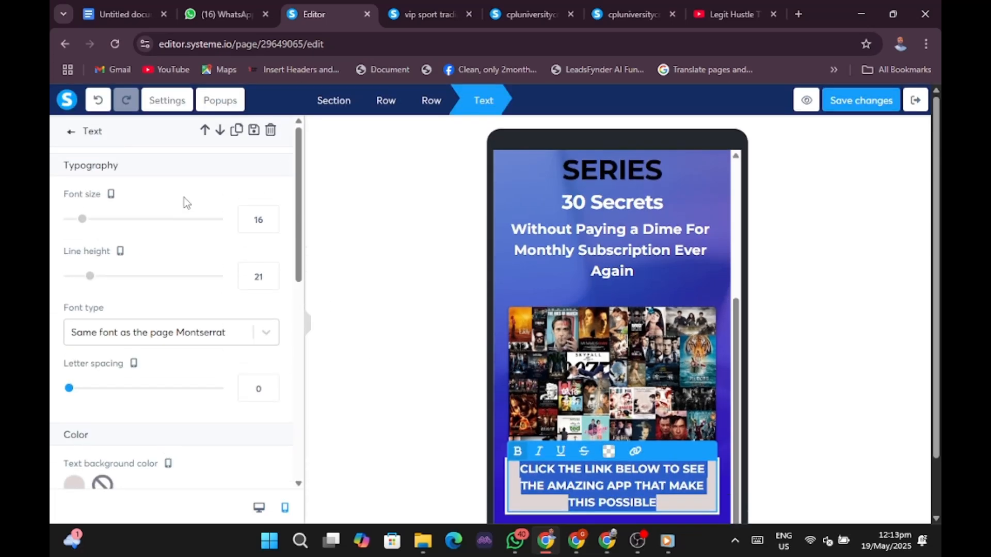
mouse_move(85, 223)
left_mouse_down()
mouse_move(76, 223)
mouse_move(98, 223)
mouse_move(80, 222)
left_mouse_up()
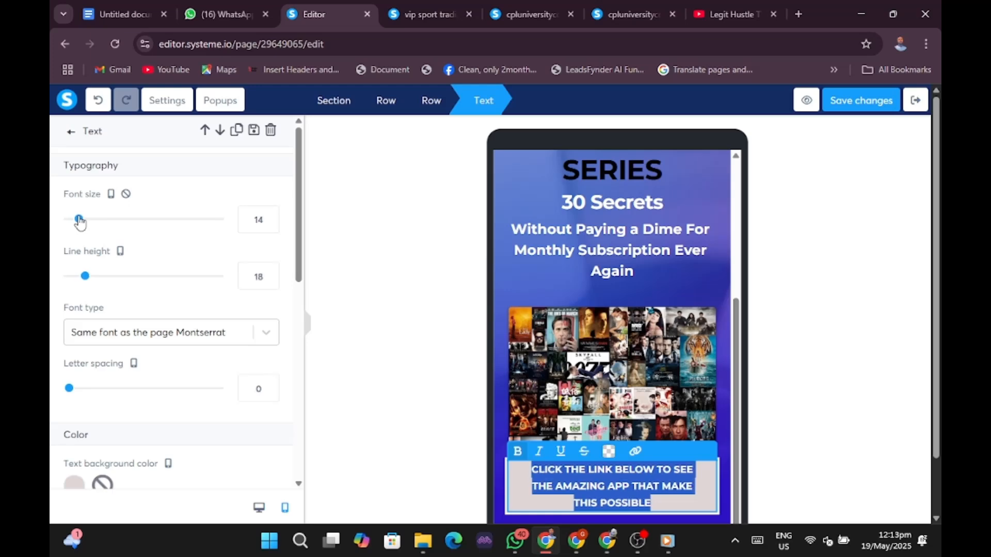
left_click(826, 277)
scroll(685, 272, "up", 5)
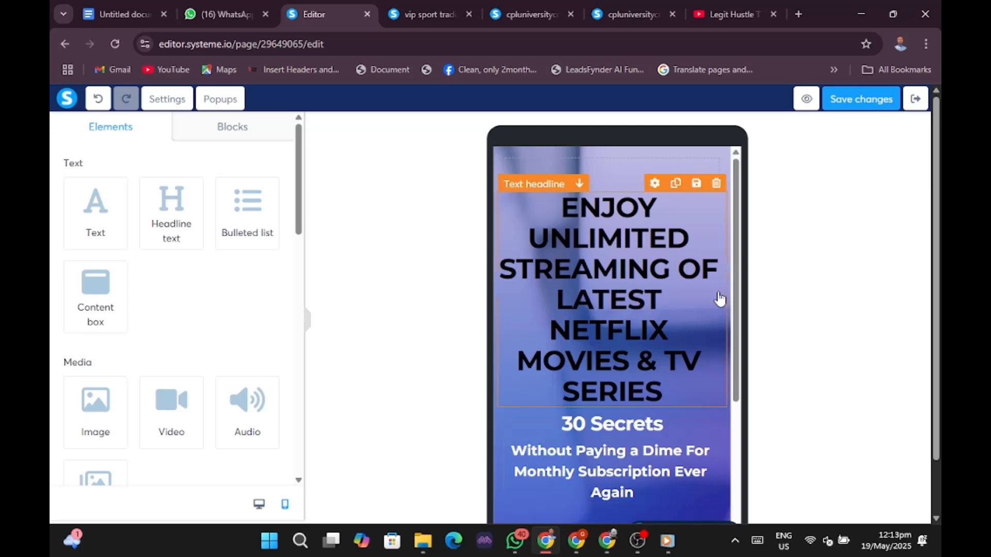
scroll(716, 292, "down", 5)
scroll(670, 397, "down", 2)
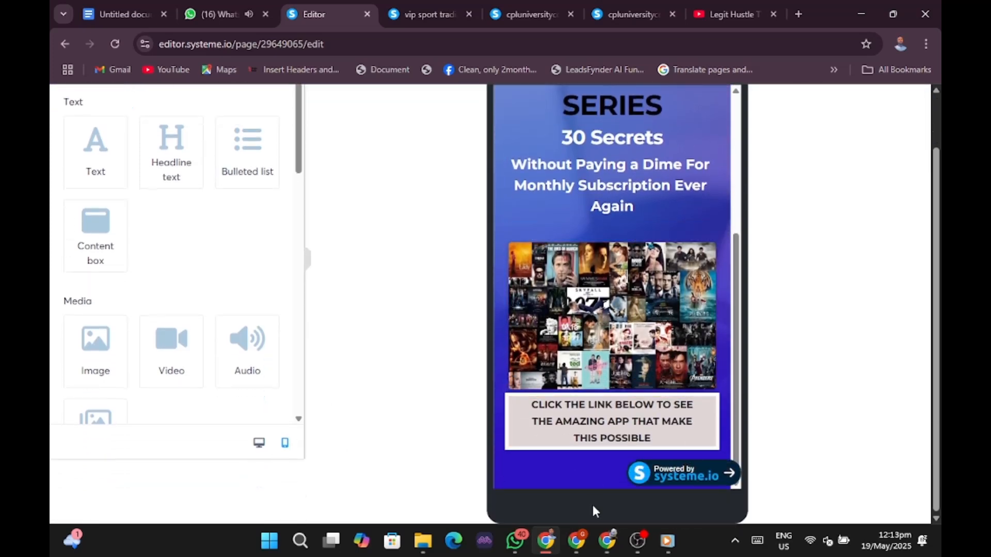
mouse_move(588, 142)
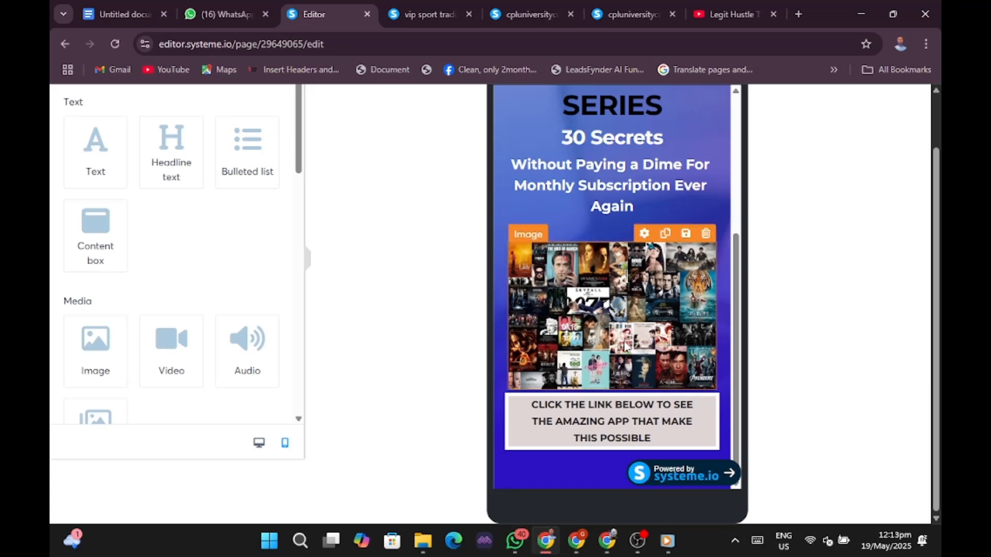
left_click(580, 539)
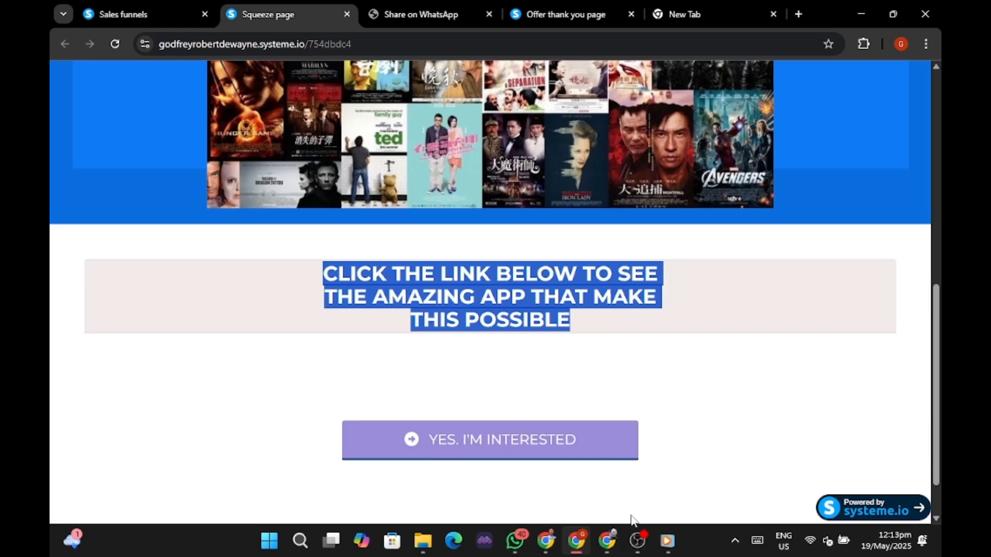
mouse_move(585, 545)
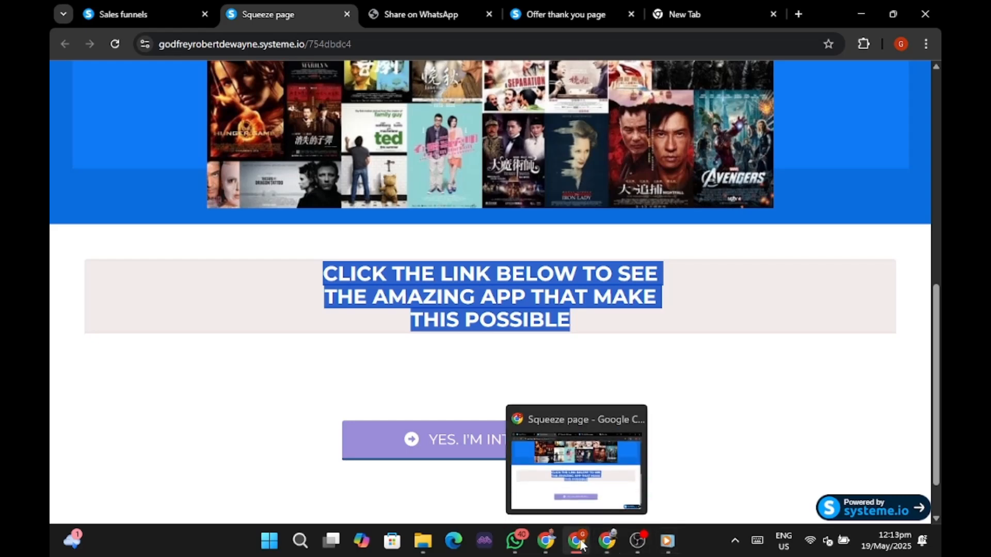
left_click(548, 542)
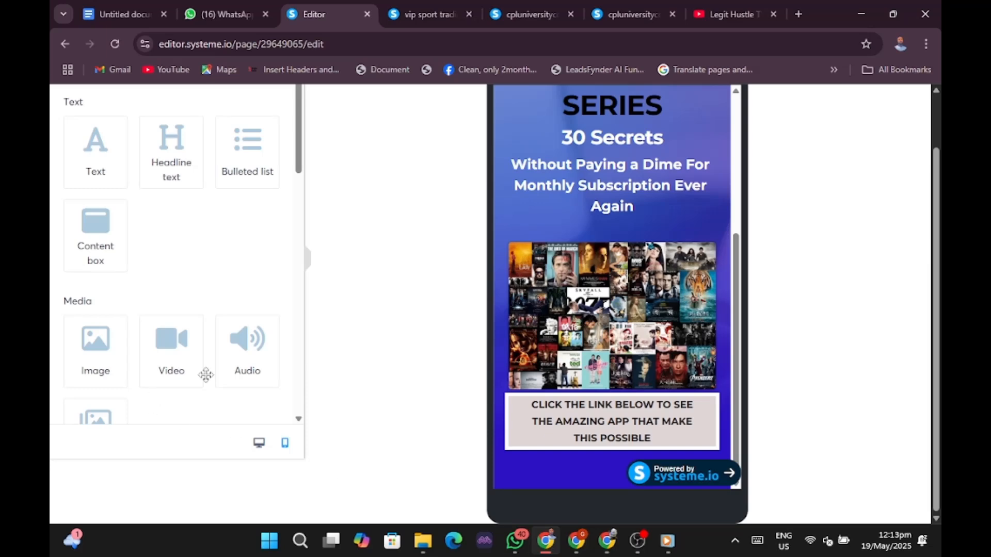
Drag a Button element from the Form section onto the canvas below the CTA text and select it.
scroll(184, 365, "up", 2)
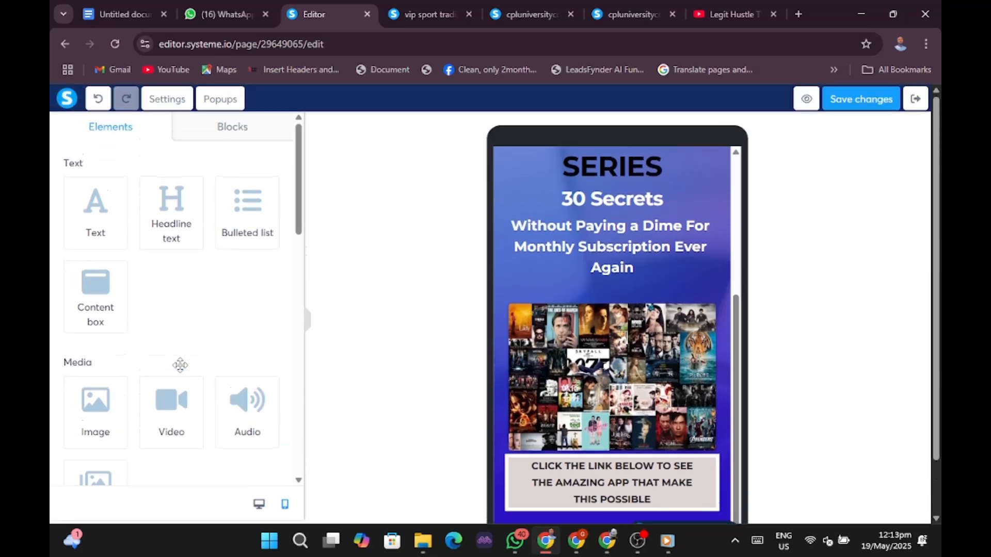
scroll(180, 363, "down", 8)
scroll(179, 325, "down", 5)
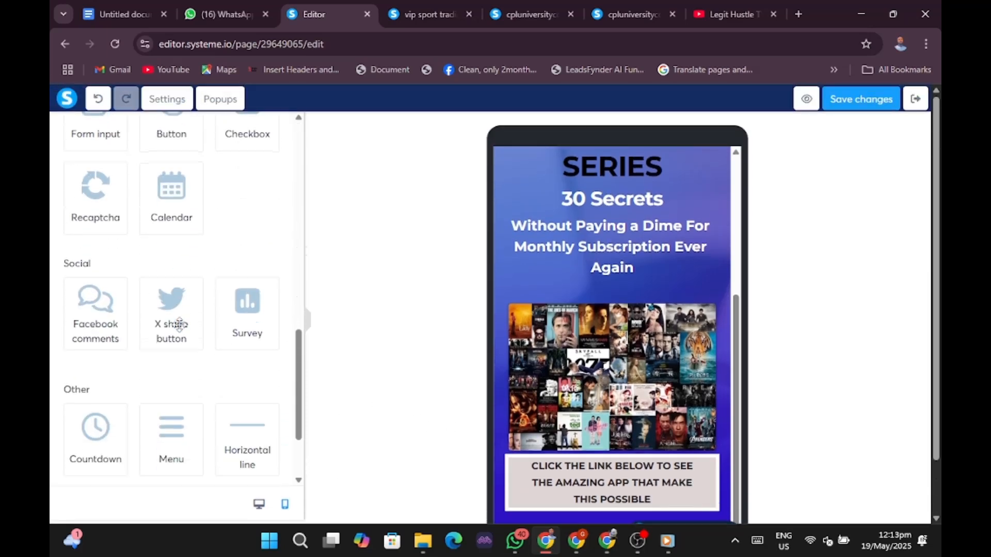
scroll(178, 323, "up", 1)
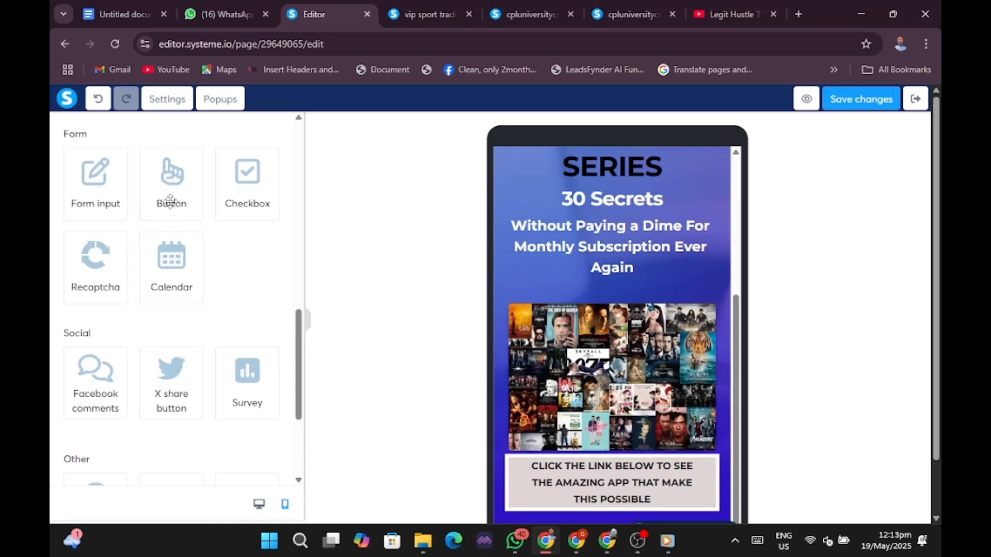
left_click_drag(159, 203, 557, 512)
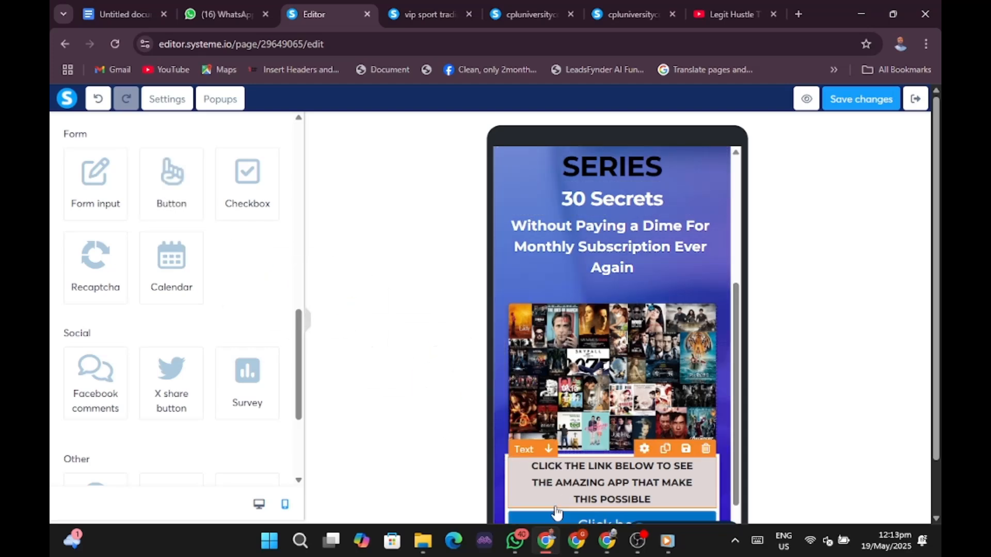
scroll(650, 362, "down", 1)
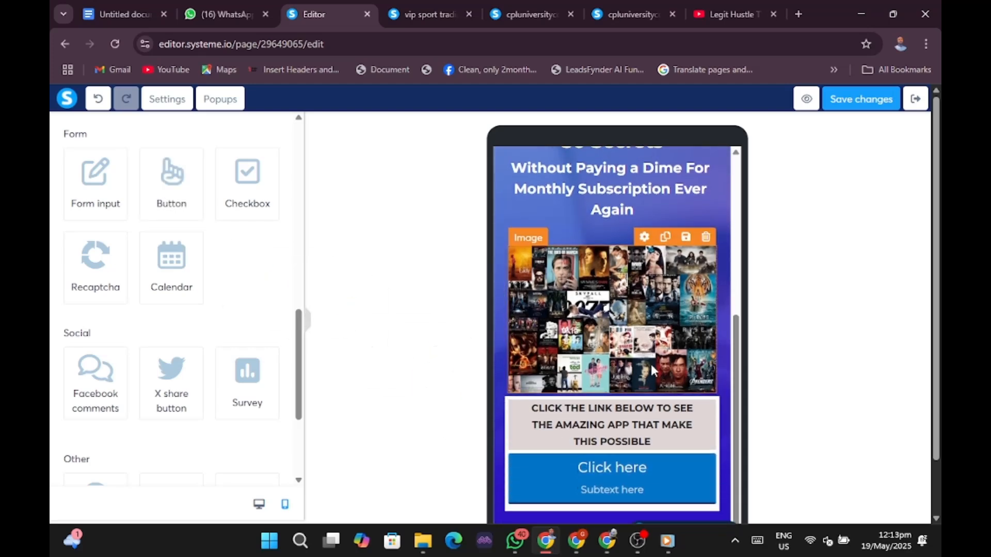
left_click(651, 483)
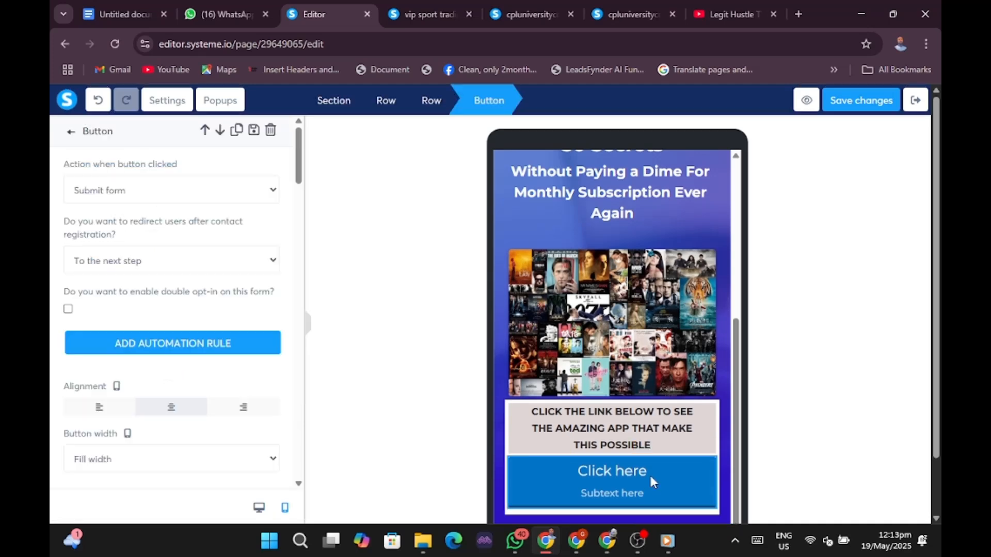
Check the reference squeeze page's button, then return to the page editor window.
left_click(579, 542)
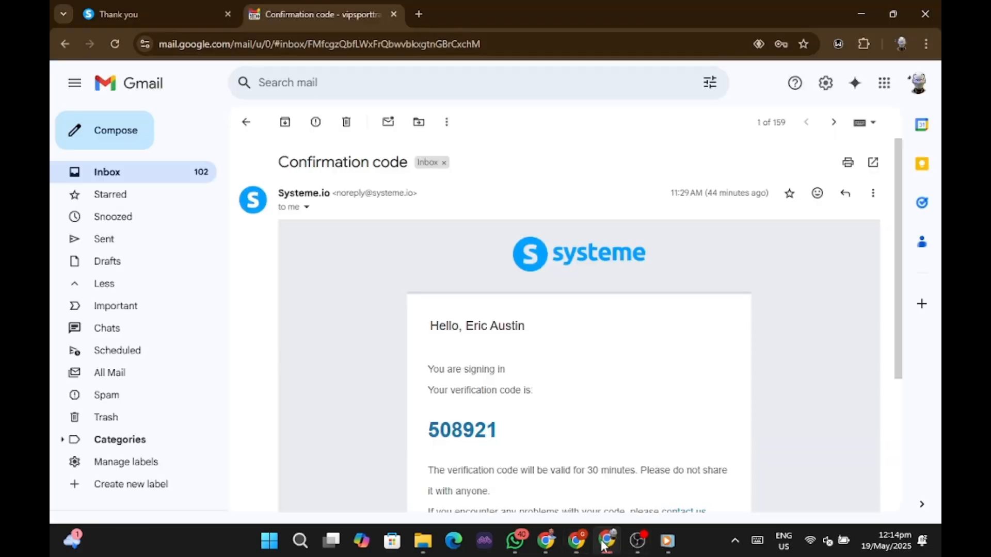
left_click(607, 541)
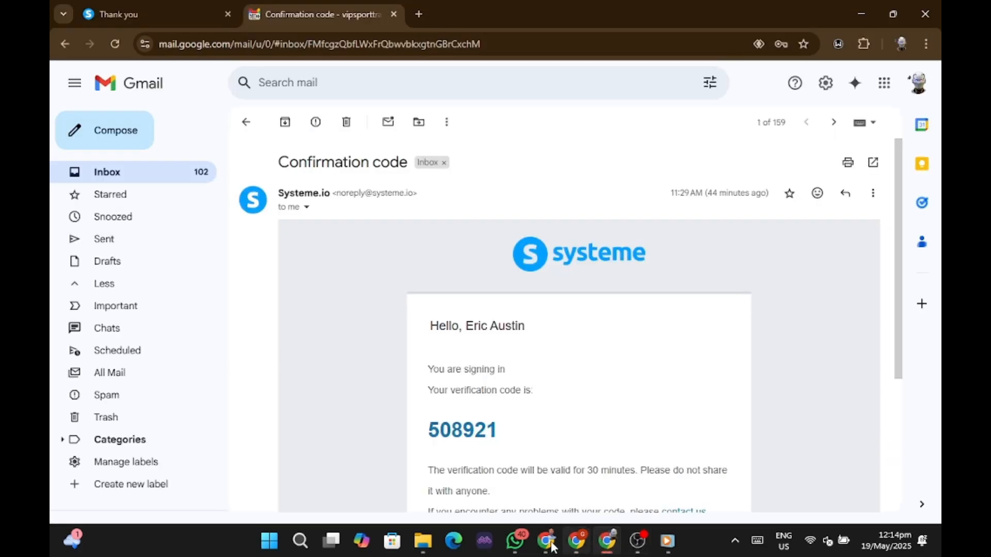
mouse_move(541, 550)
left_click(555, 526)
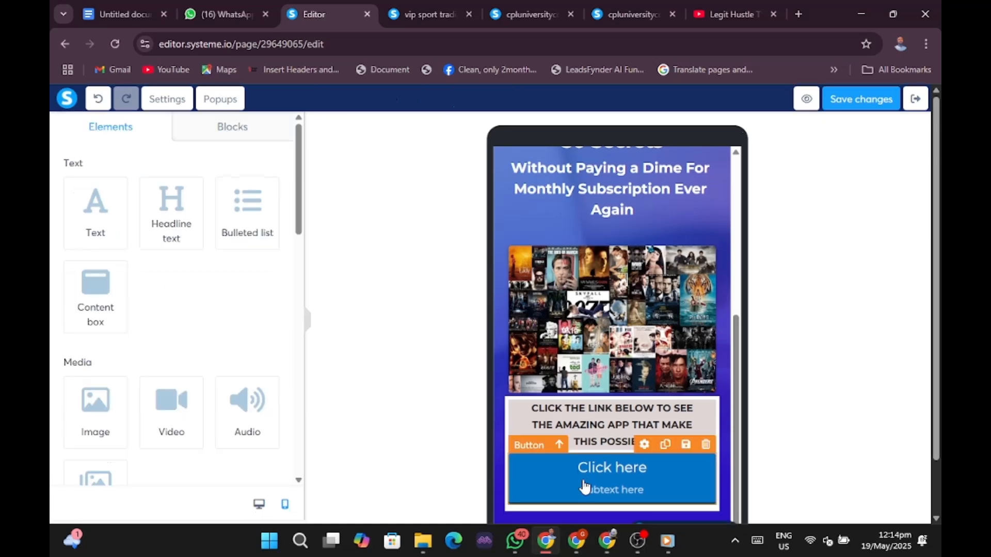
Set the button's 'Action when button clicked' to Next step URL.
left_click(554, 474)
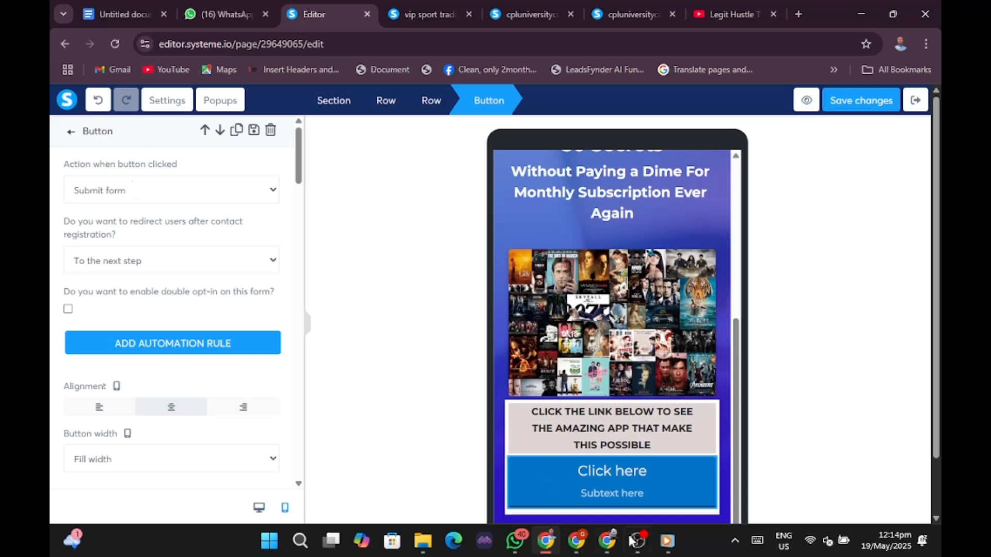
left_click(174, 198)
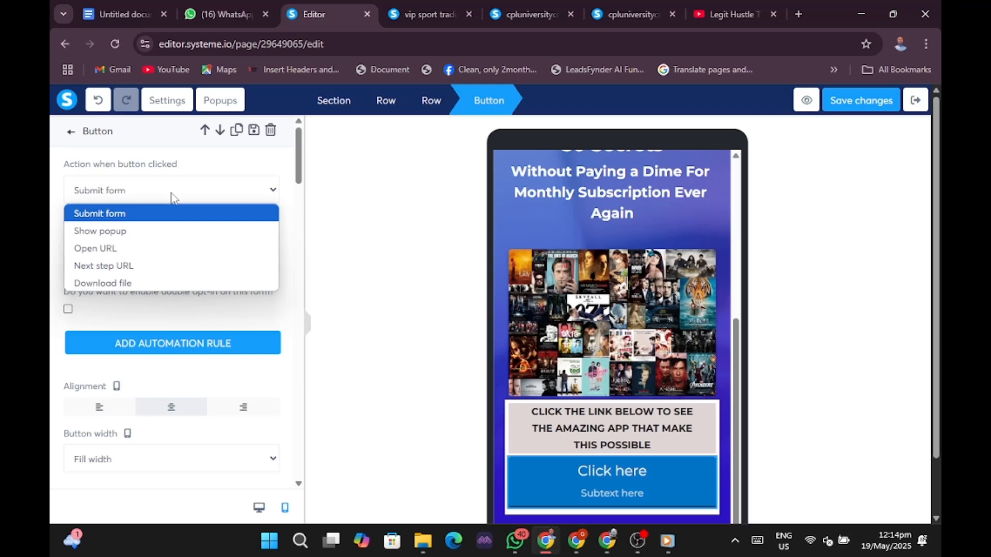
left_click(122, 266)
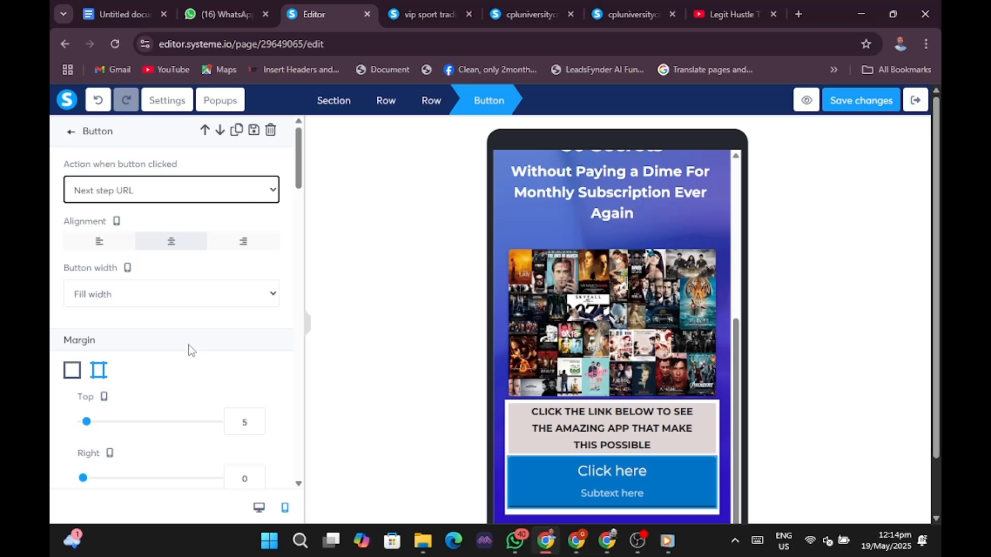
Clear the 'Click here' Button text under Typography.
scroll(190, 347, "down", 8)
scroll(191, 347, "down", 4)
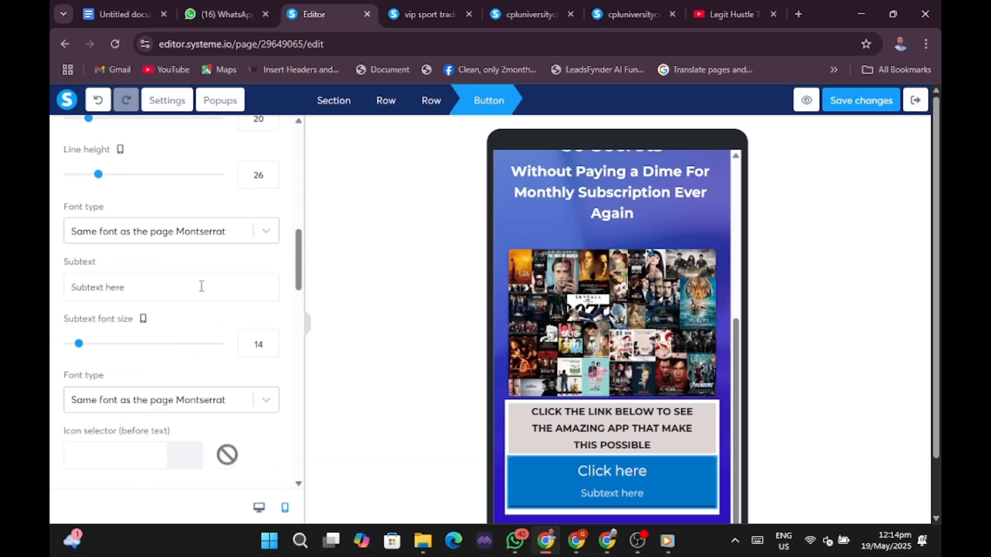
scroll(201, 284, "up", 4)
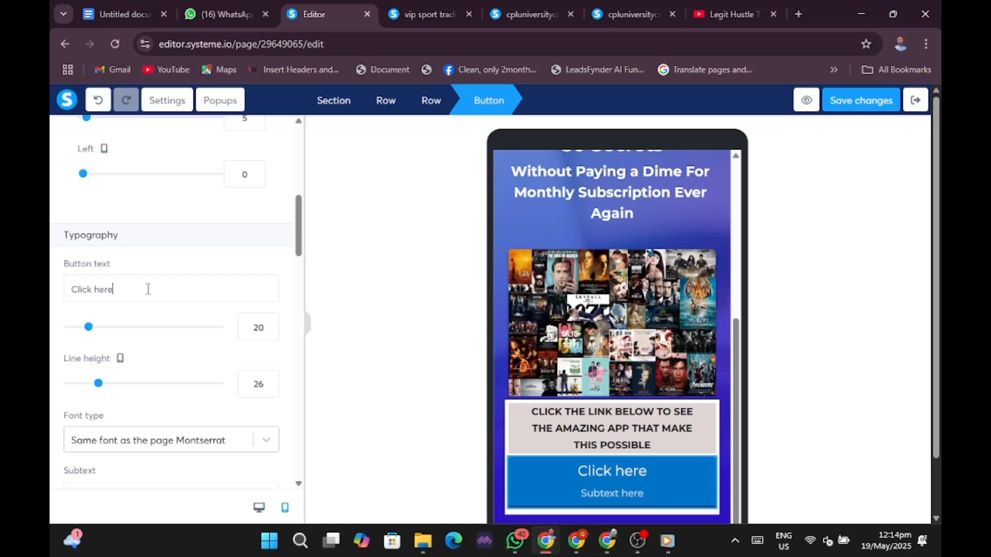
key("BackSpace")
key("BackSpace")
key("BackSpace")
key("BackSpace")
key("BackSpace")
key("BackSpace")
key("BackSpace")
key("BackSpace")
key("BackSpace")
key("BackSpace")
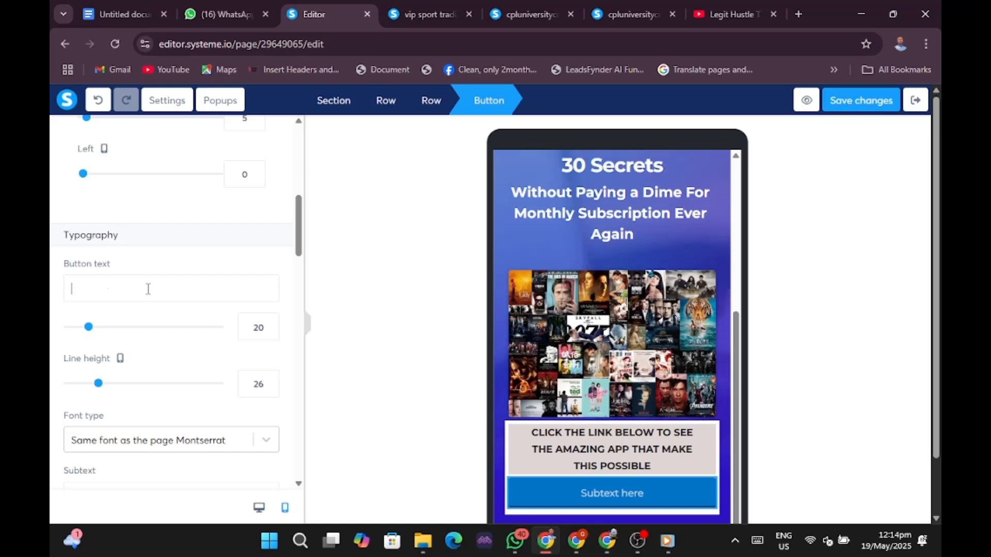
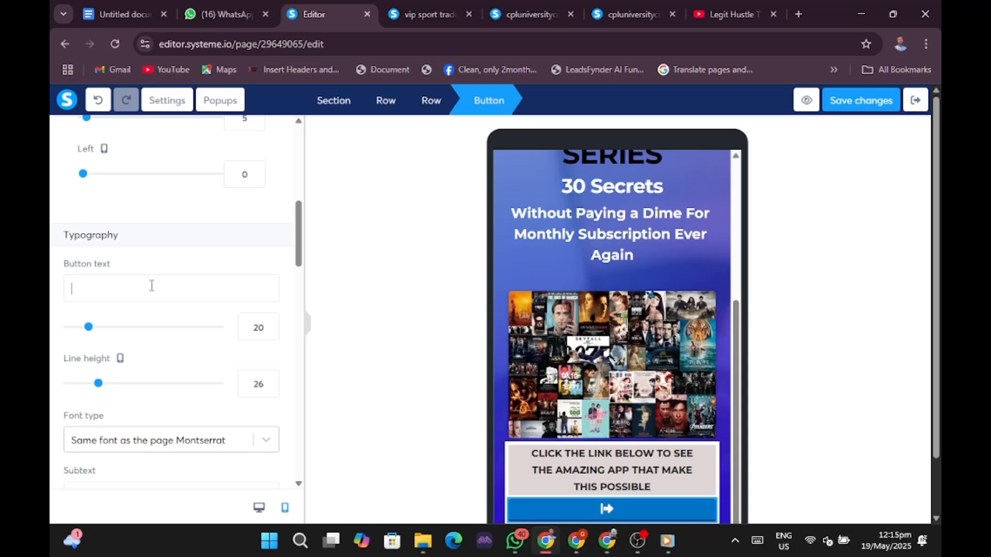
Paste 'CLICK THE LINK BELOW TO SEE THE AMAZING APP THAT MAKE THIS POSSIBLE' as the button text and check the mobile preview.
type("CLICK THE LINK BELOW TO SEE  THE AMAZING APP THAT MAKE  THIS POSSIBLE")
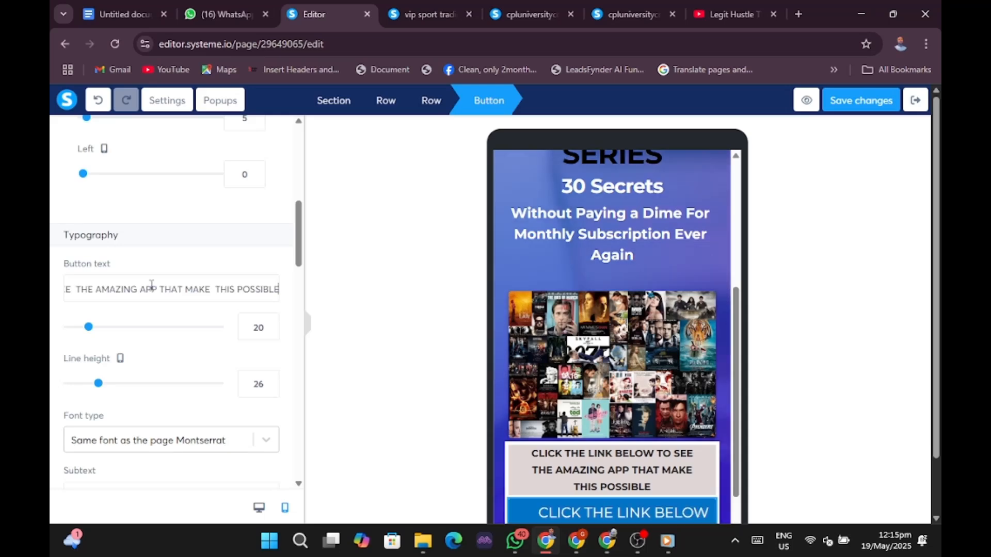
scroll(534, 431, "down", 2)
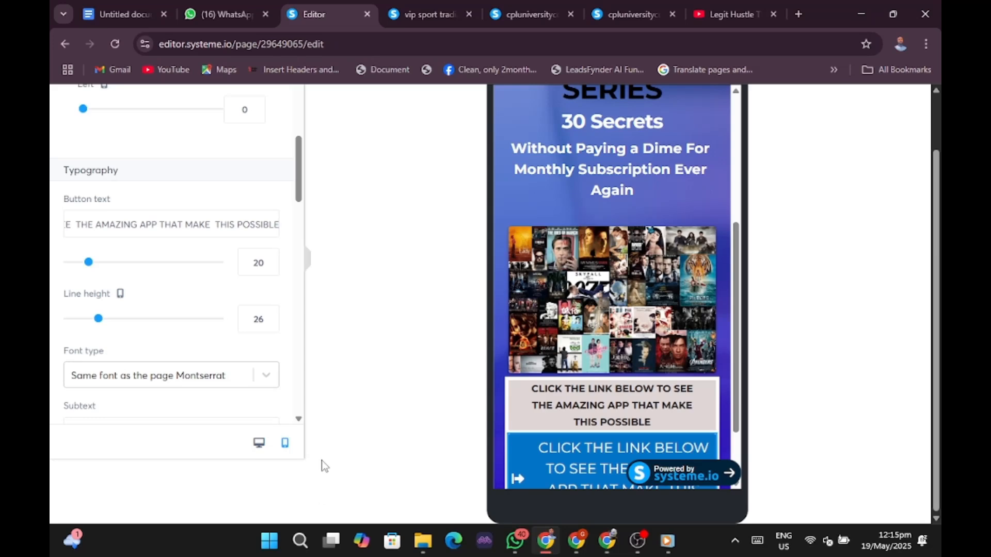
Switch to the desktop layout and delete the squashed text from the right column.
left_click(258, 444)
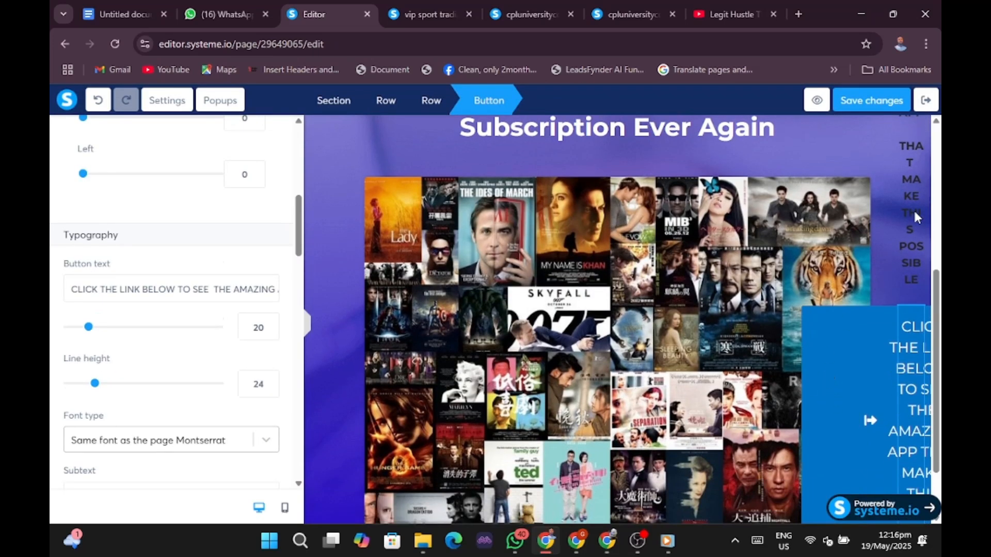
left_click(935, 321)
scroll(675, 249, "down", 2)
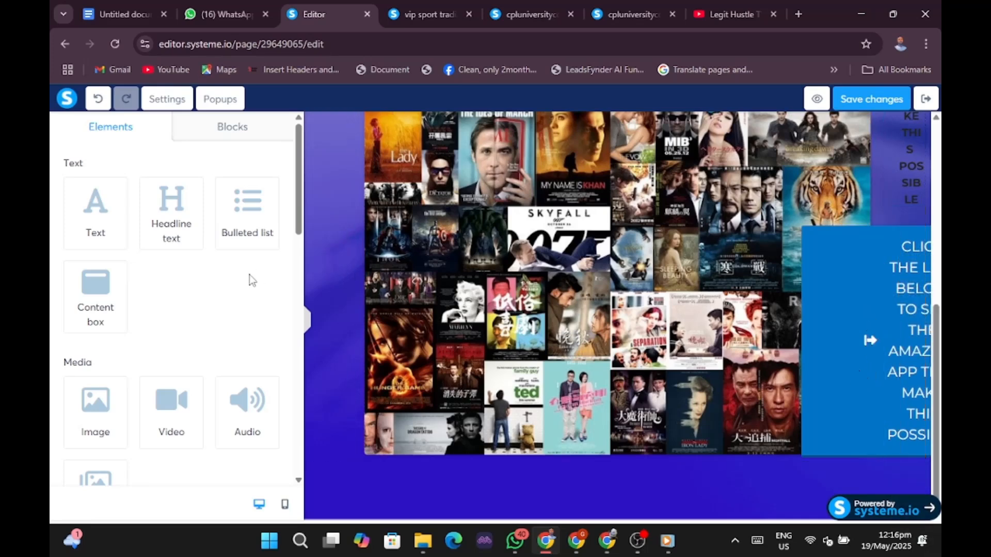
left_click(308, 320)
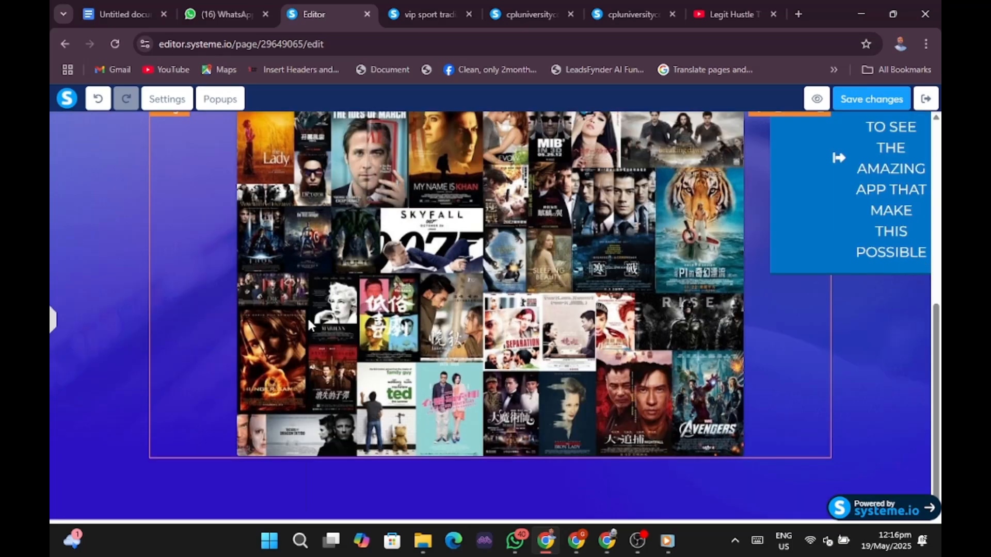
scroll(803, 298, "up", 7)
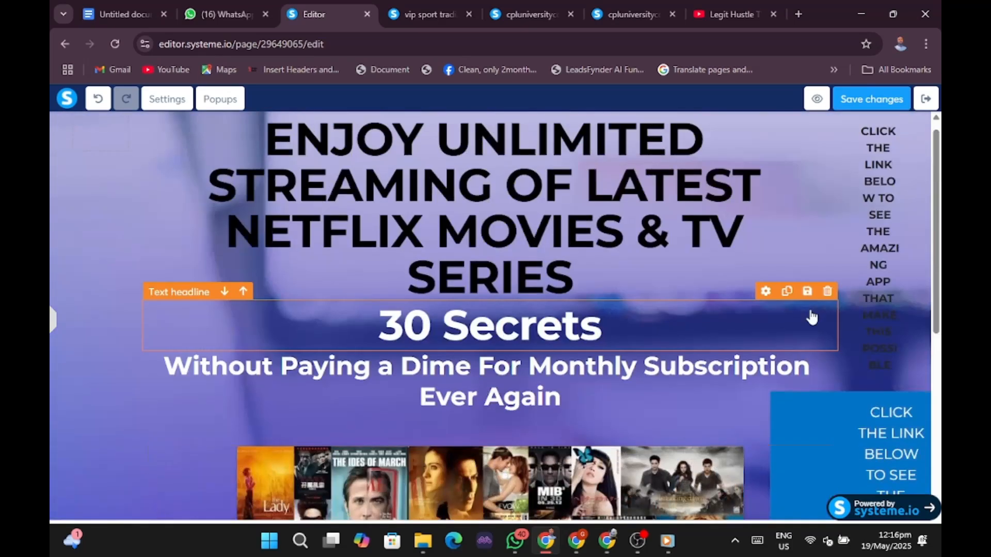
scroll(812, 318, "down", 2)
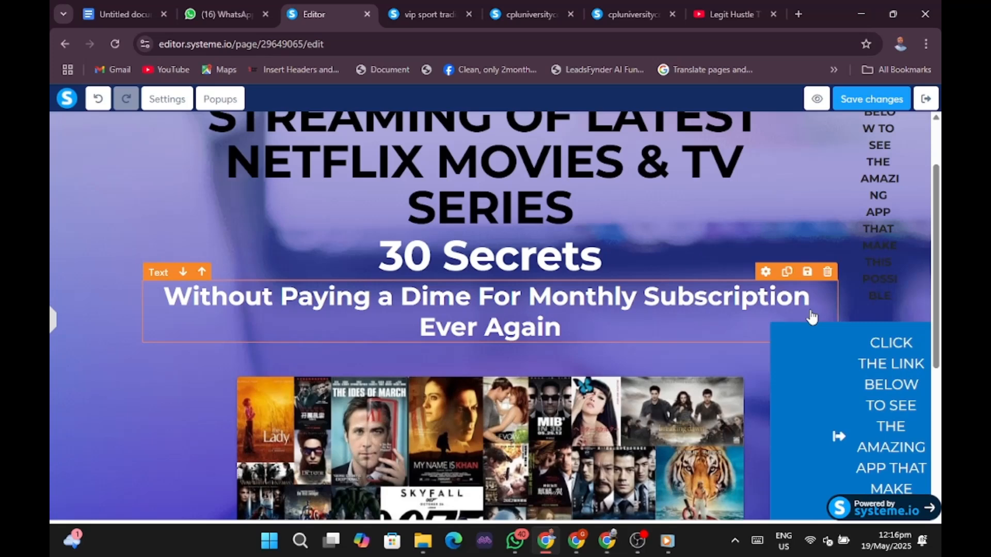
left_click(903, 224)
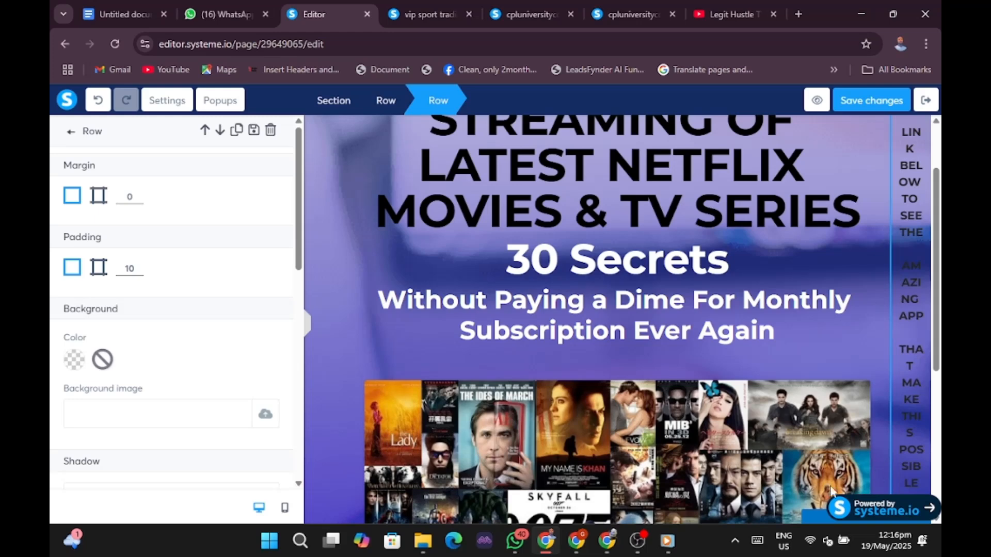
left_click(917, 339)
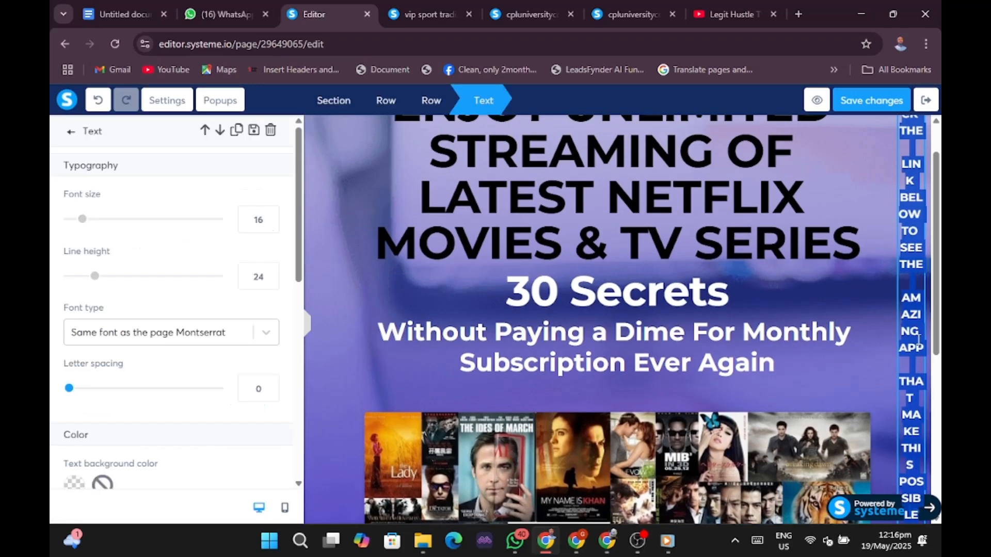
key("BackSpace")
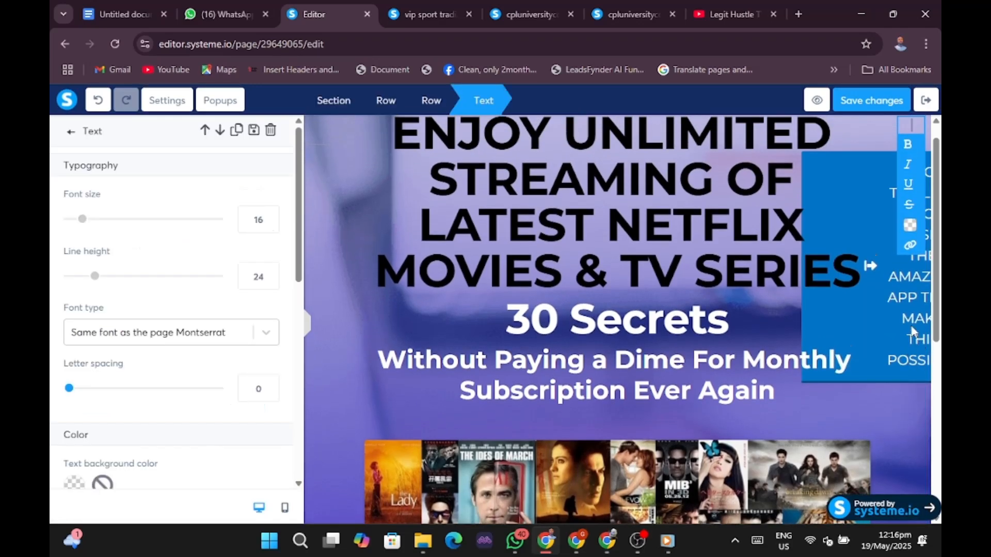
left_click(913, 335)
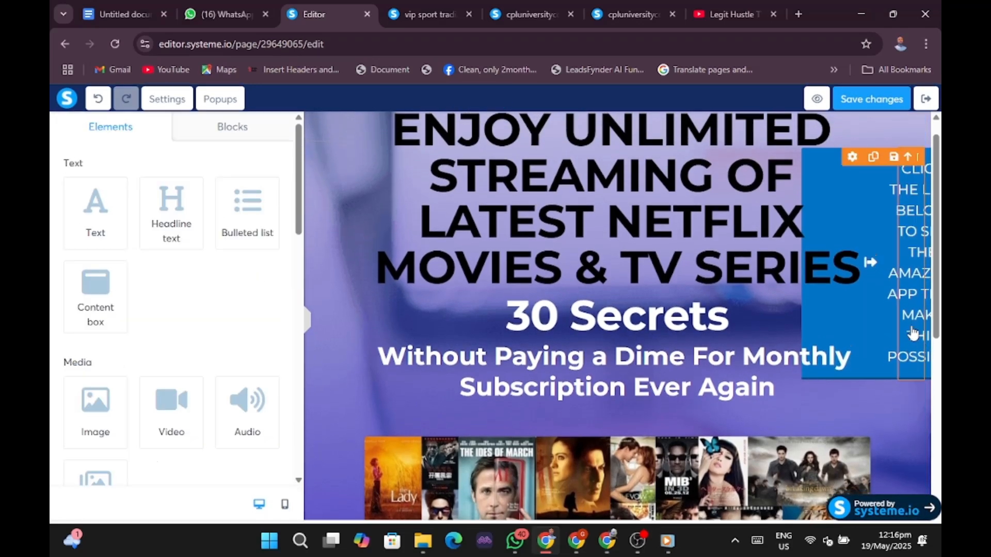
Delete the blue button from the right column, confirming the deletion.
left_click(883, 232)
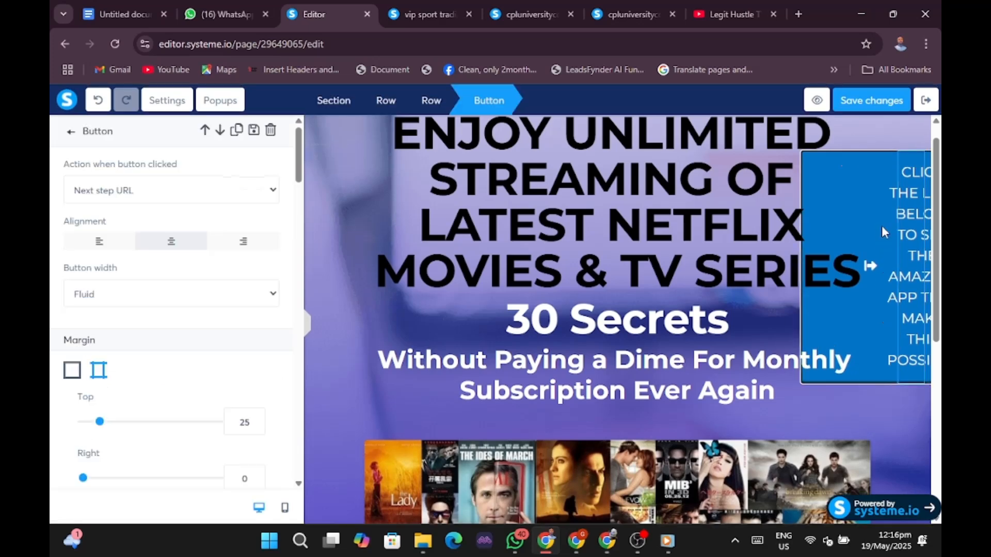
left_click(881, 227)
left_click(882, 227)
left_click(882, 227)
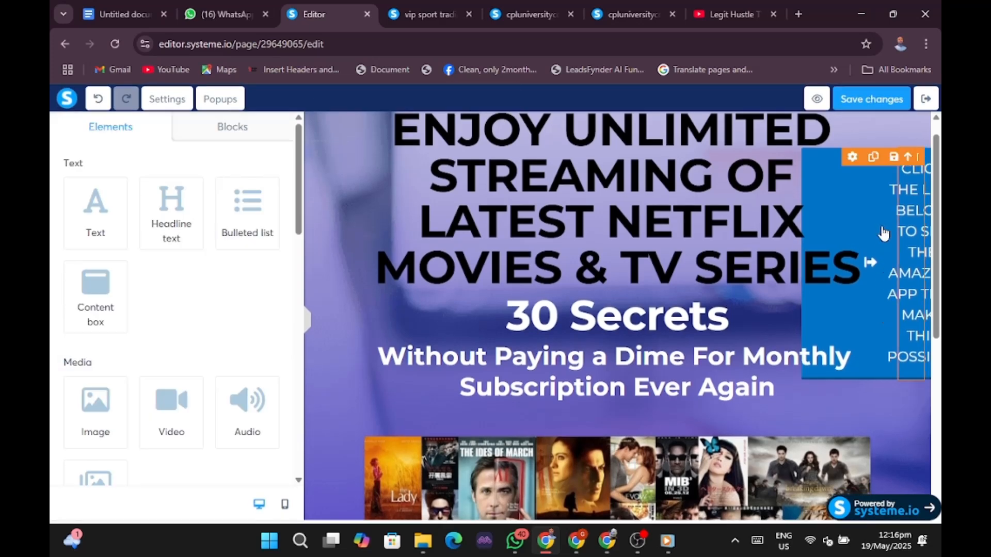
left_click(918, 158)
left_click(567, 133)
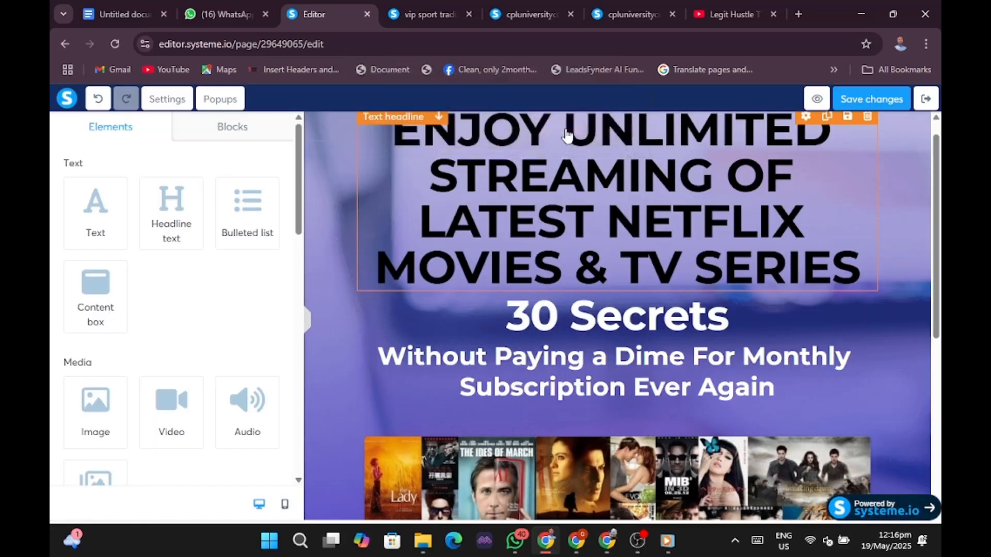
Drag a single-column row below the movie-poster image and select the new empty row.
scroll(789, 350, "down", 6)
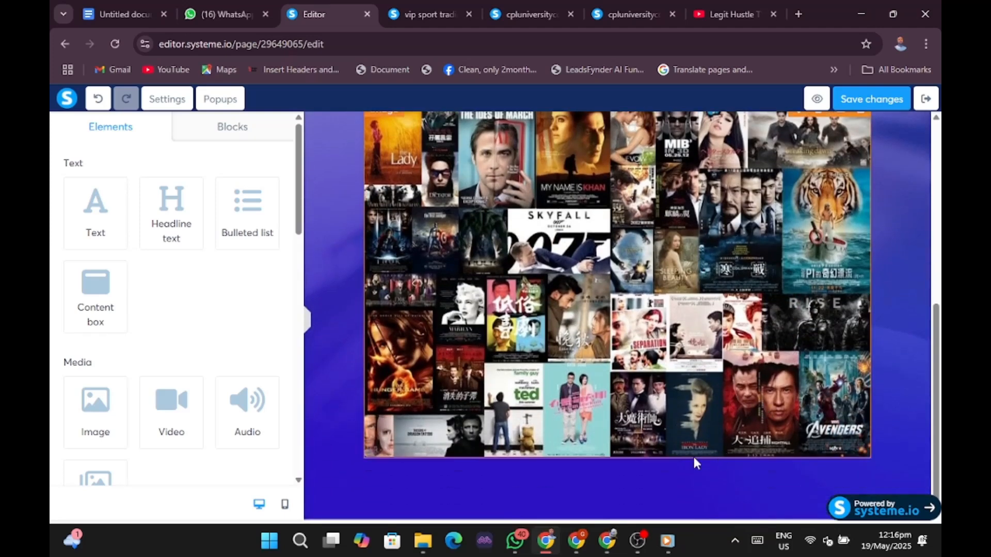
scroll(287, 224, "down", 3)
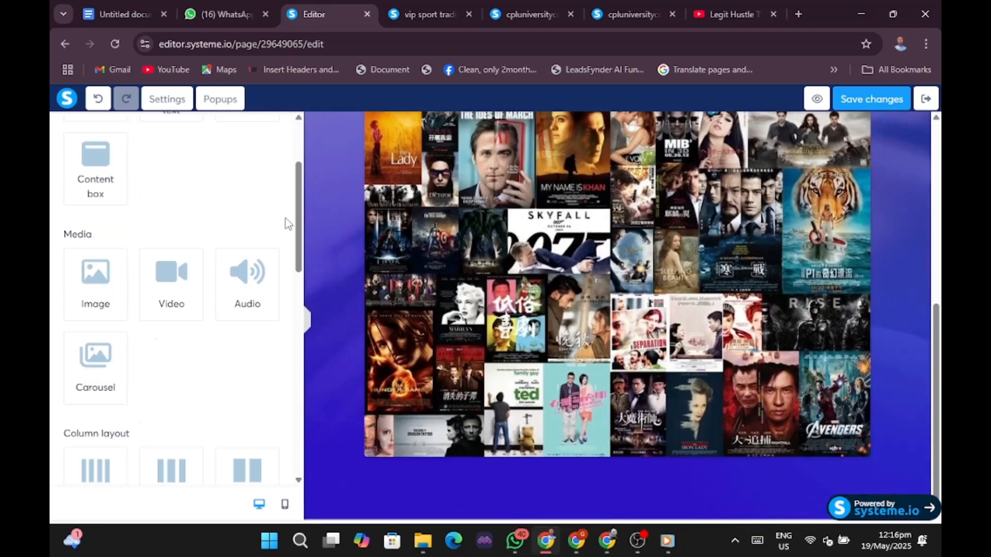
scroll(288, 223, "down", 5)
scroll(287, 223, "up", 6)
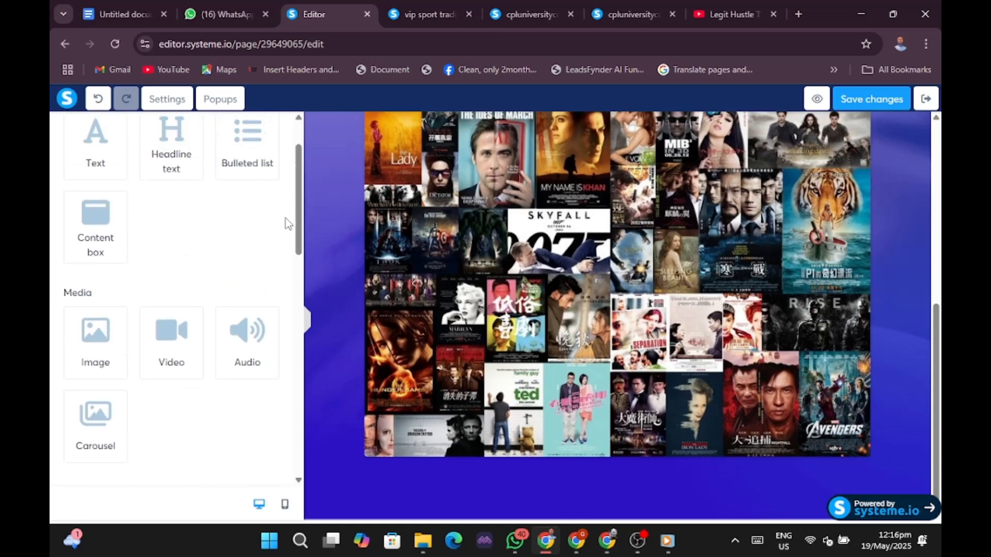
scroll(287, 224, "down", 3)
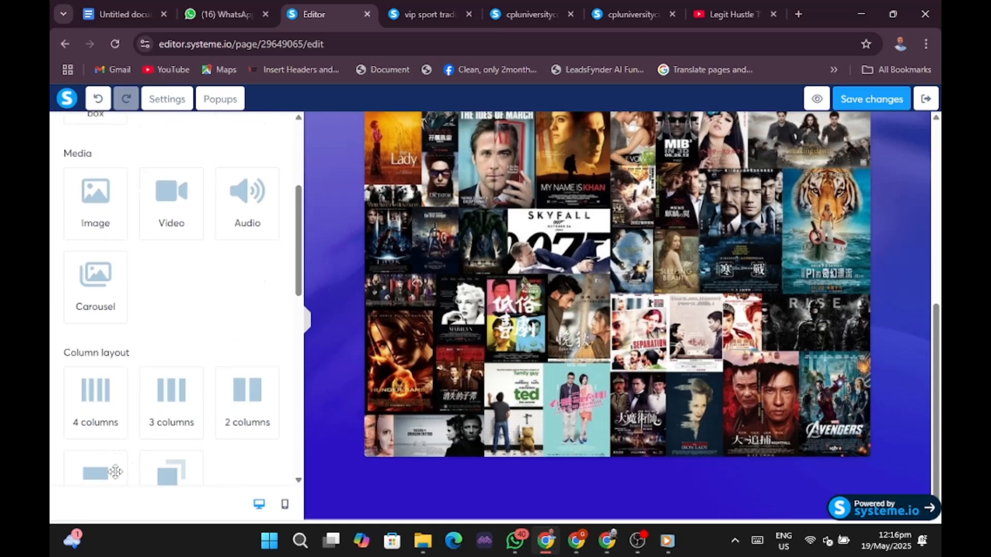
left_click_drag(115, 472, 471, 491)
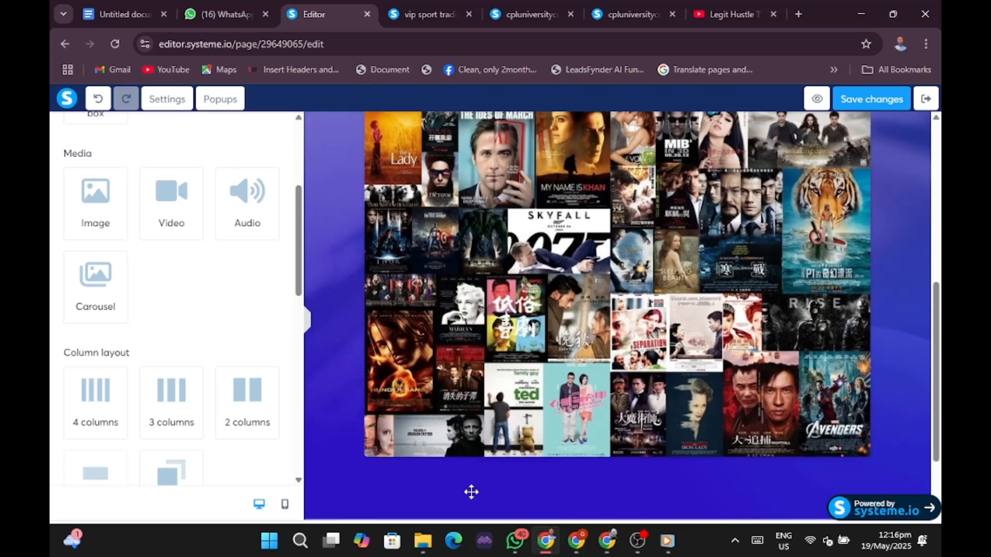
scroll(580, 425, "down", 3)
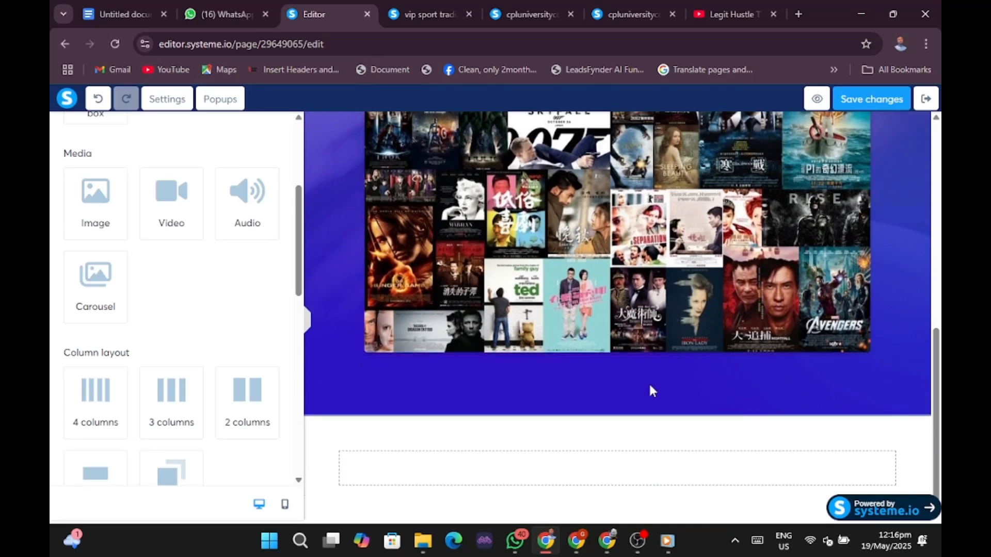
left_click(610, 471)
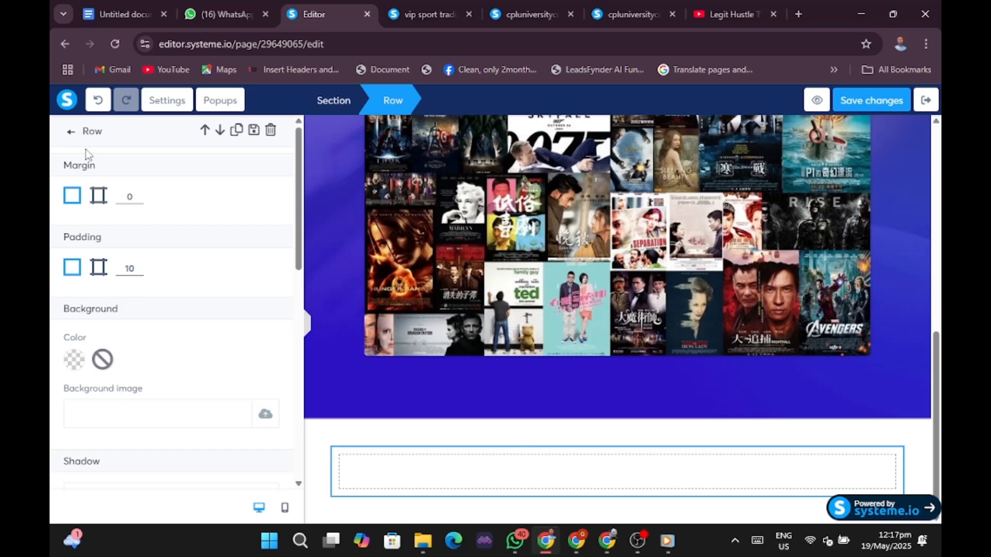
Add a text block to the new row with an EEE6E6 background and delete its placeholder text.
left_click(71, 132)
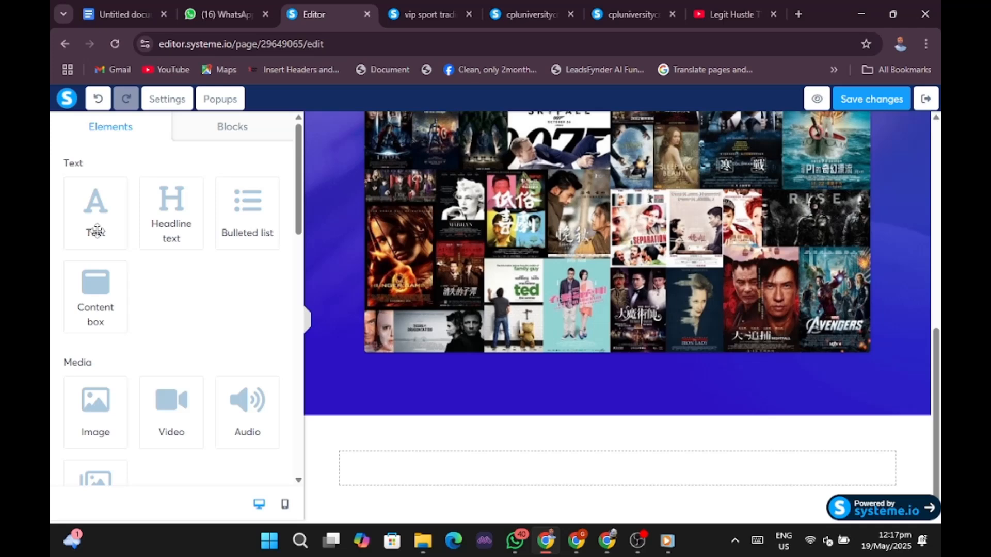
left_click_drag(98, 231, 420, 482)
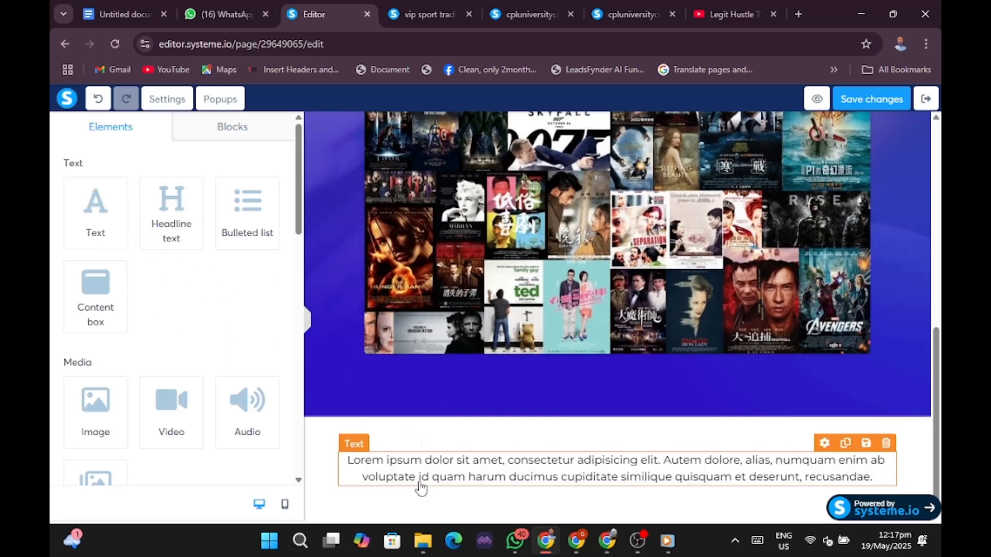
left_click(350, 464)
left_click_drag(350, 464, 871, 481)
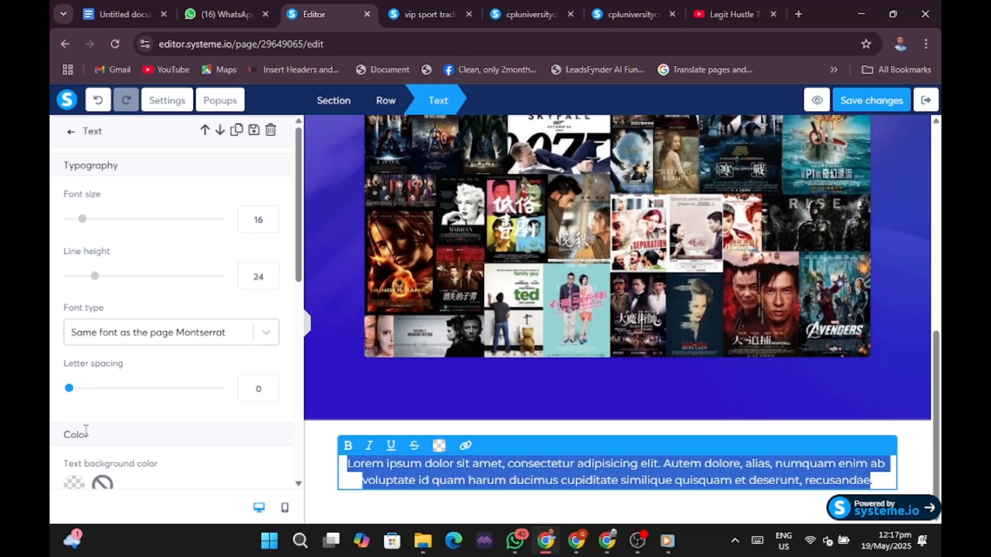
scroll(87, 430, "down", 3)
left_click(72, 346)
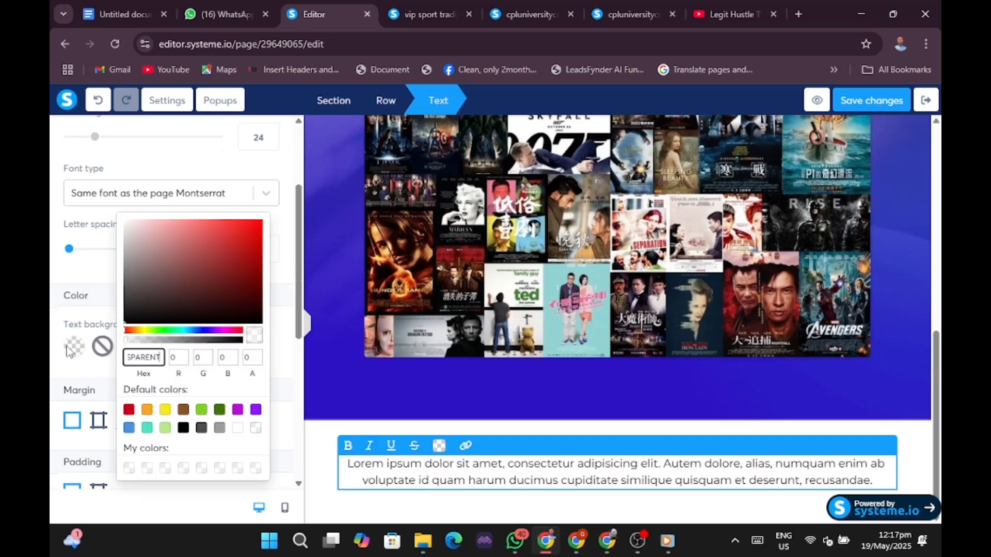
left_click(131, 231)
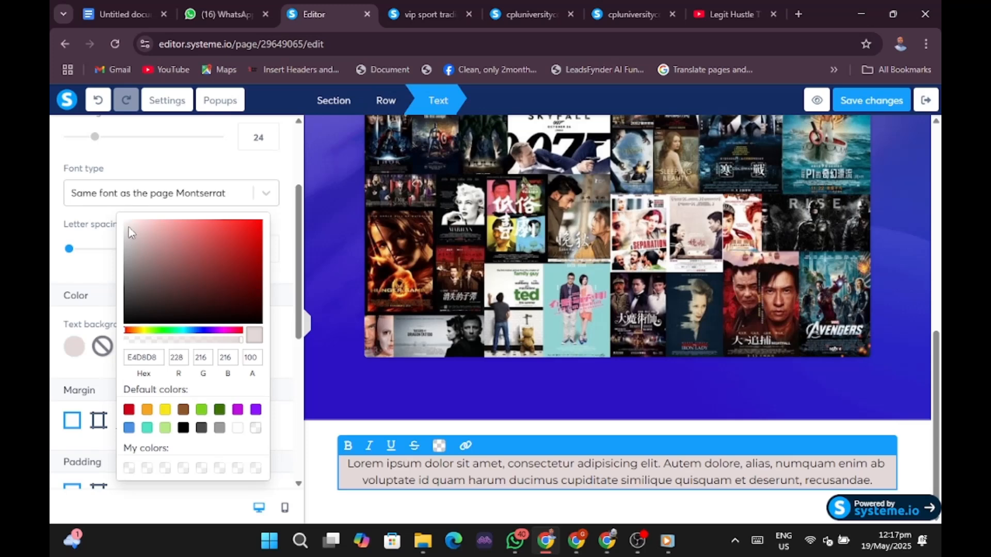
left_click(130, 228)
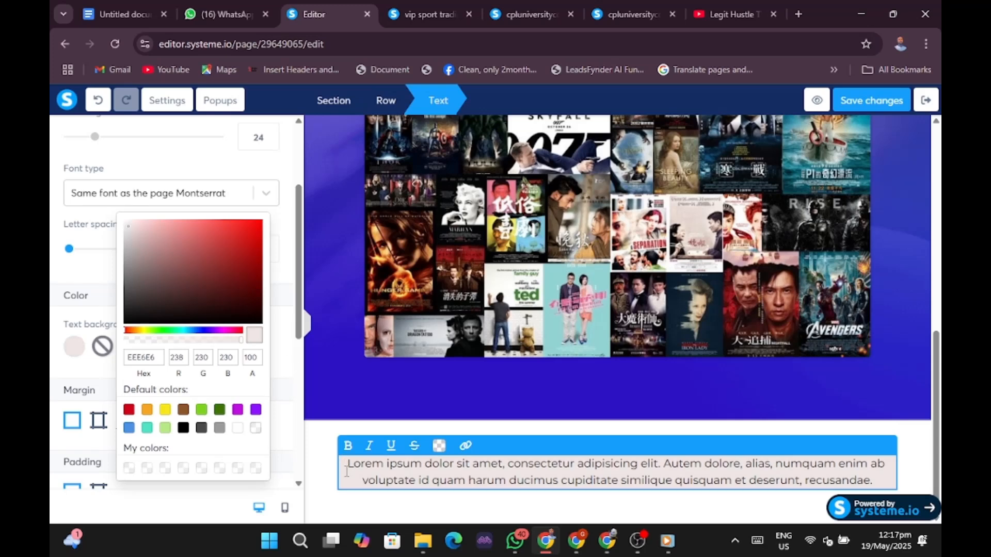
left_click_drag(346, 471, 891, 485)
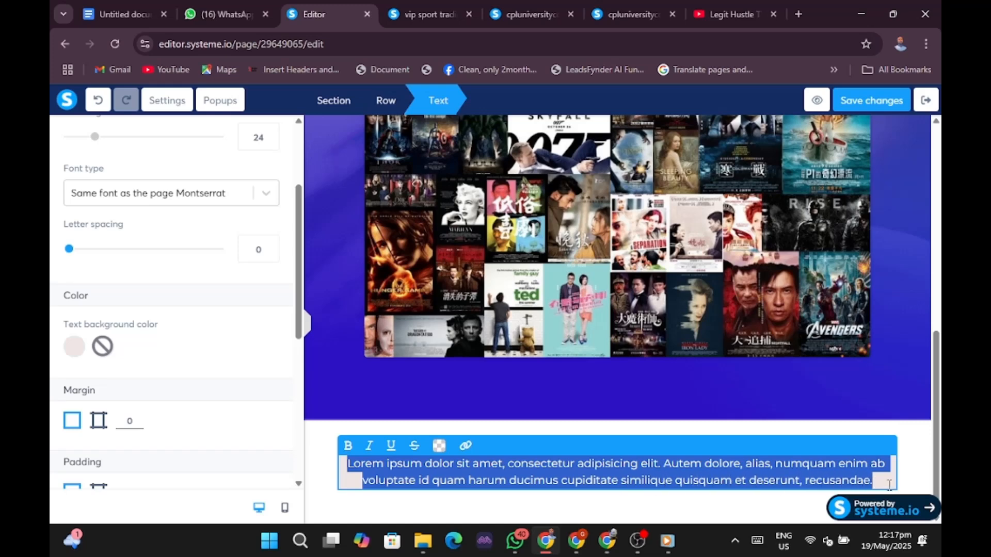
key("BackSpace")
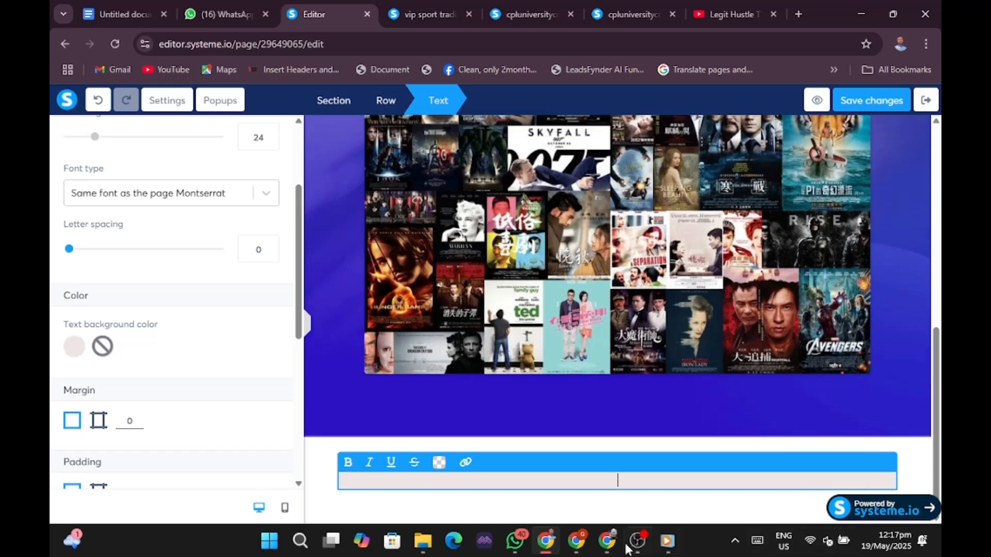
Copy the headline text from the published squeeze page and return to the editor.
left_click(574, 540)
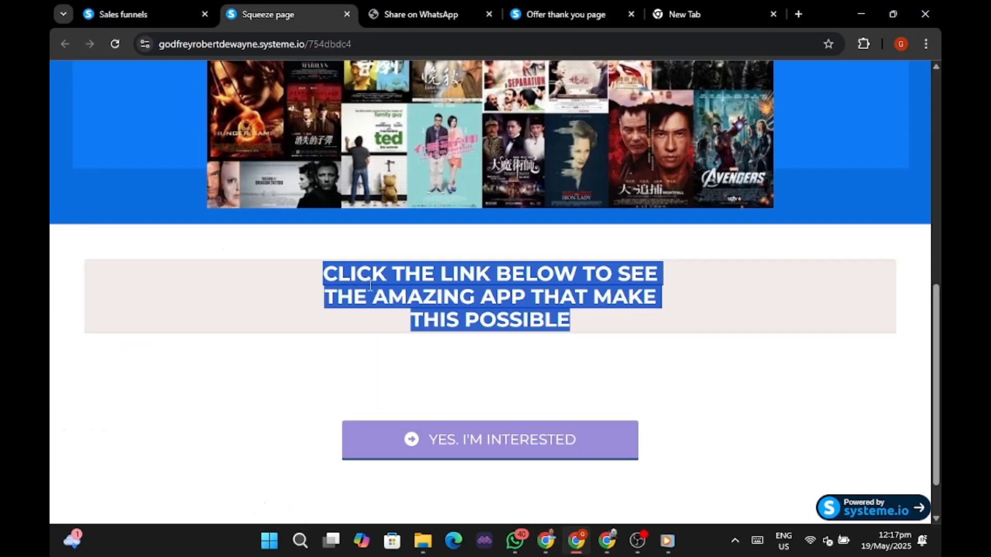
right_click(406, 274)
left_click(475, 294)
left_click(546, 542)
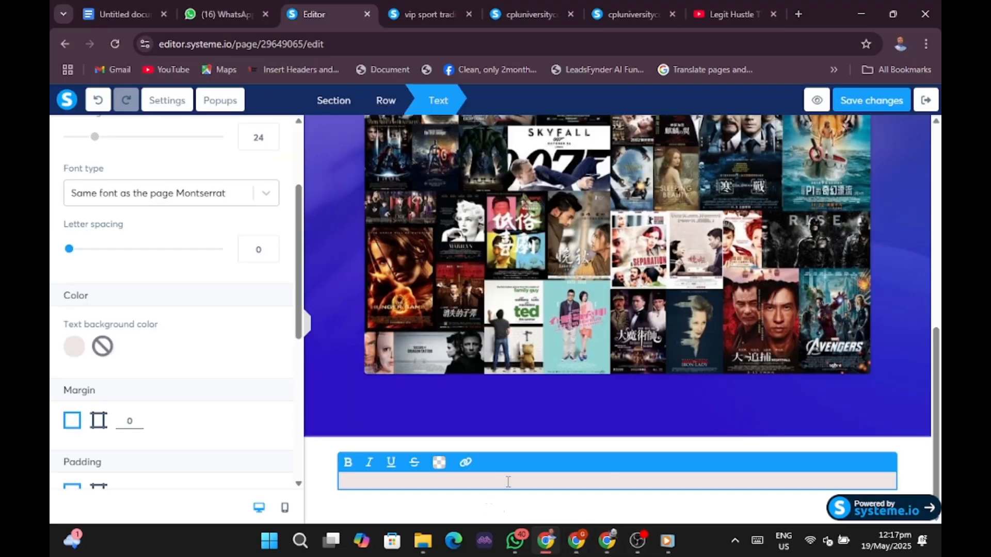
Paste the copied headline into the text block and set its font size to 27.
key("ctrl+v")
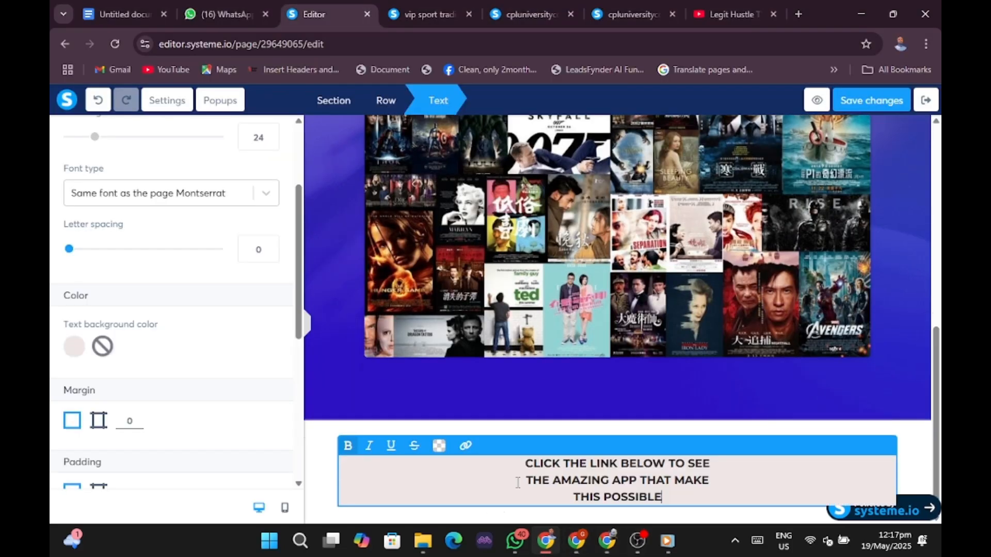
left_click_drag(521, 464, 712, 511)
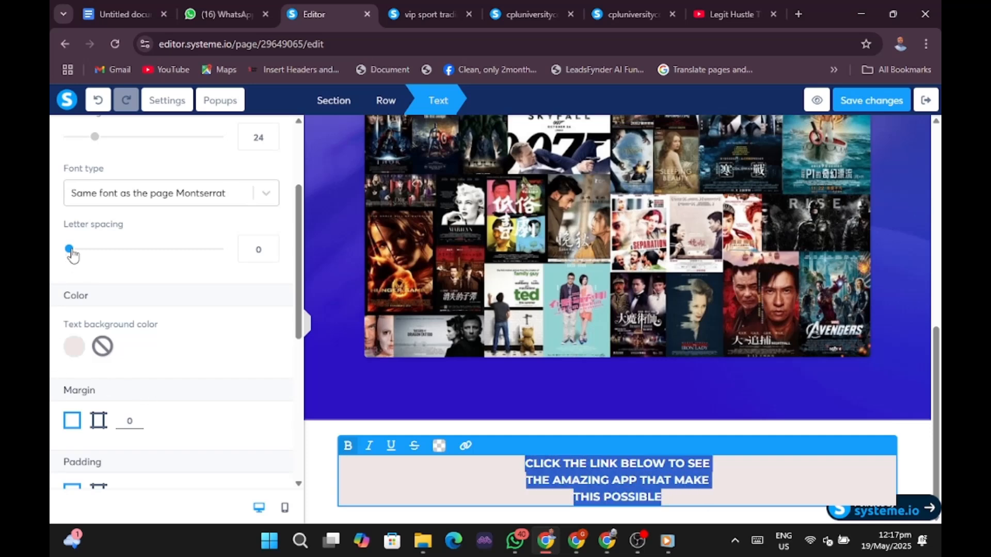
scroll(82, 268, "up", 3)
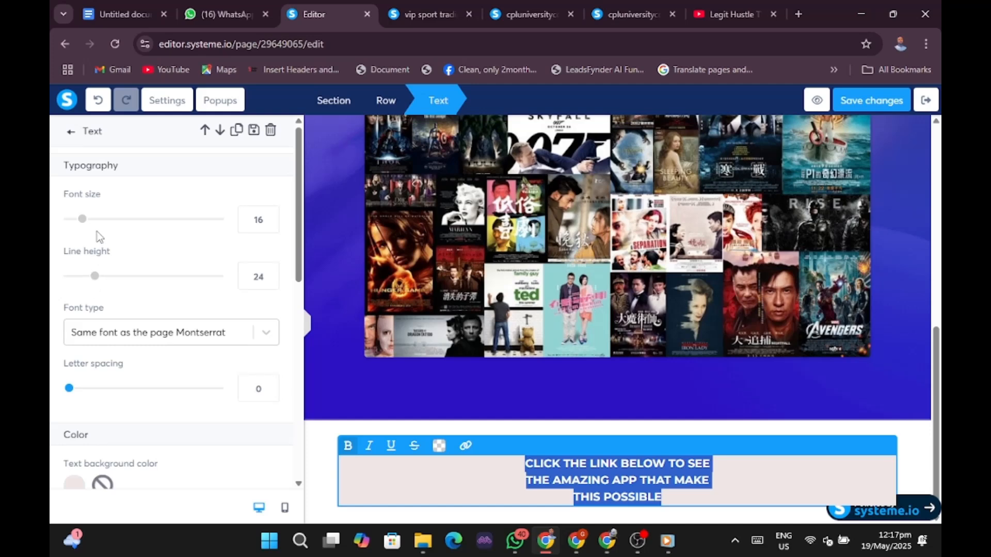
left_click_drag(83, 220, 101, 223)
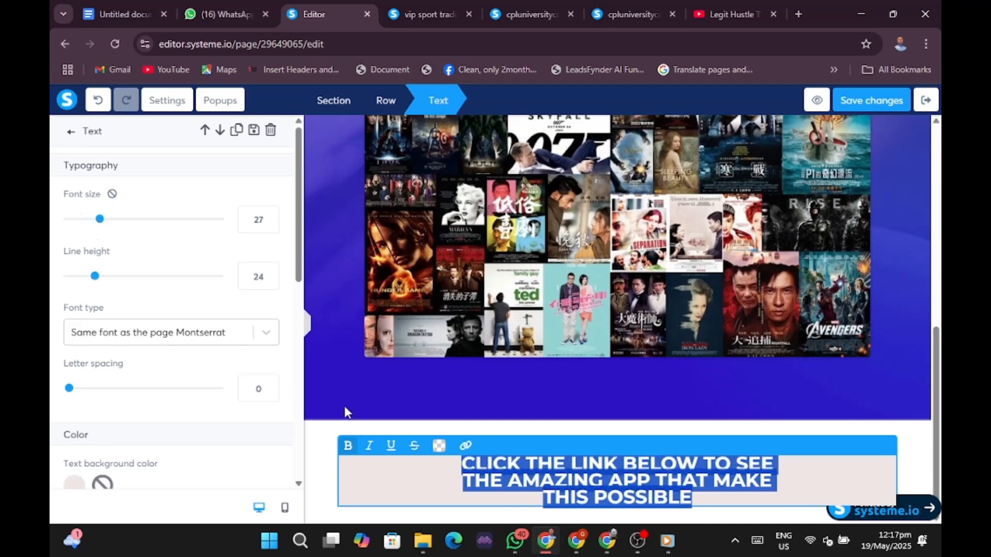
left_click(389, 498)
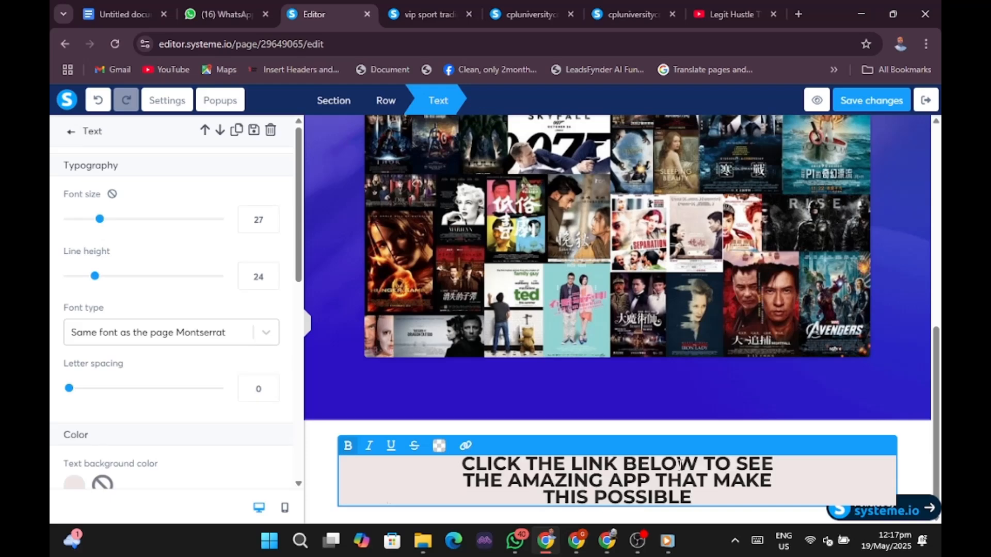
left_click(584, 543)
left_click(659, 359)
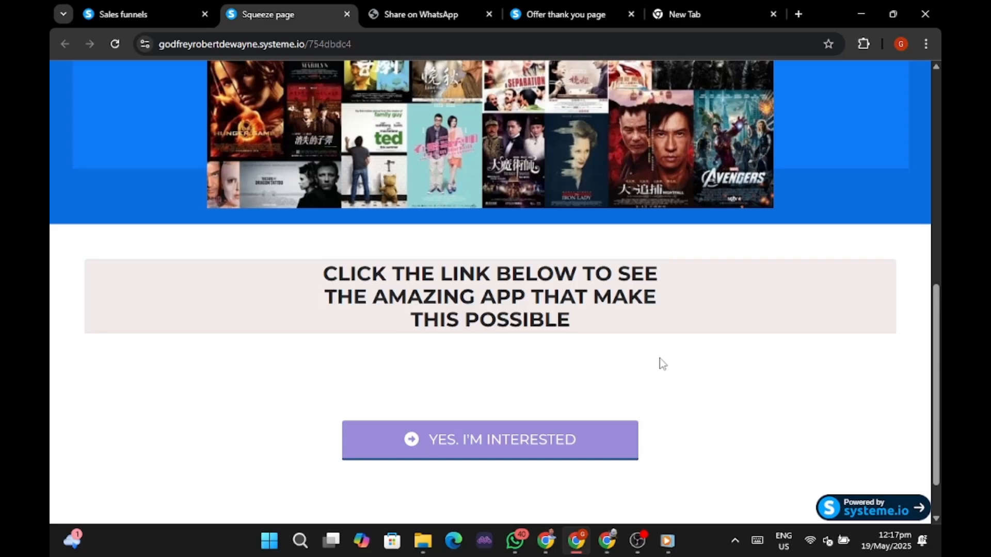
left_click(574, 543)
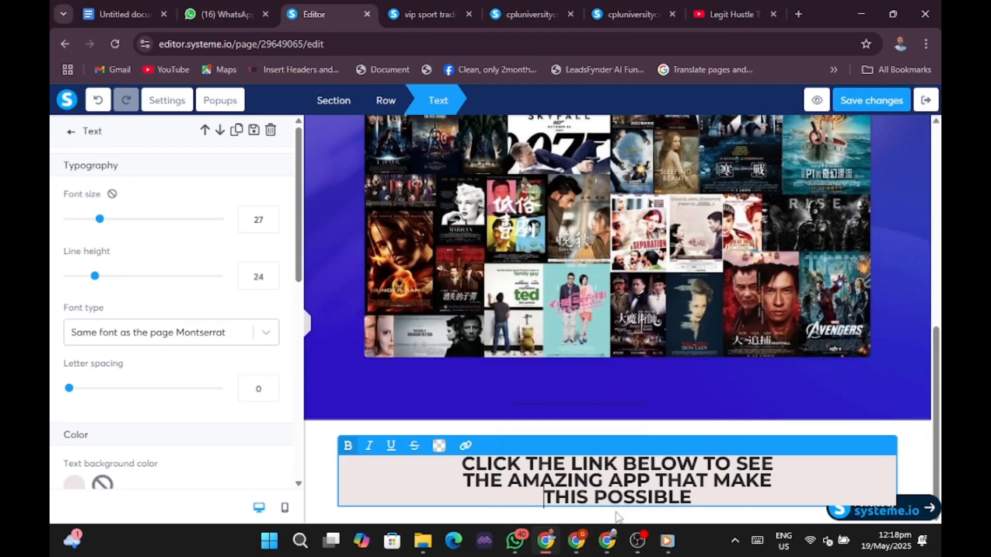
left_click(916, 447)
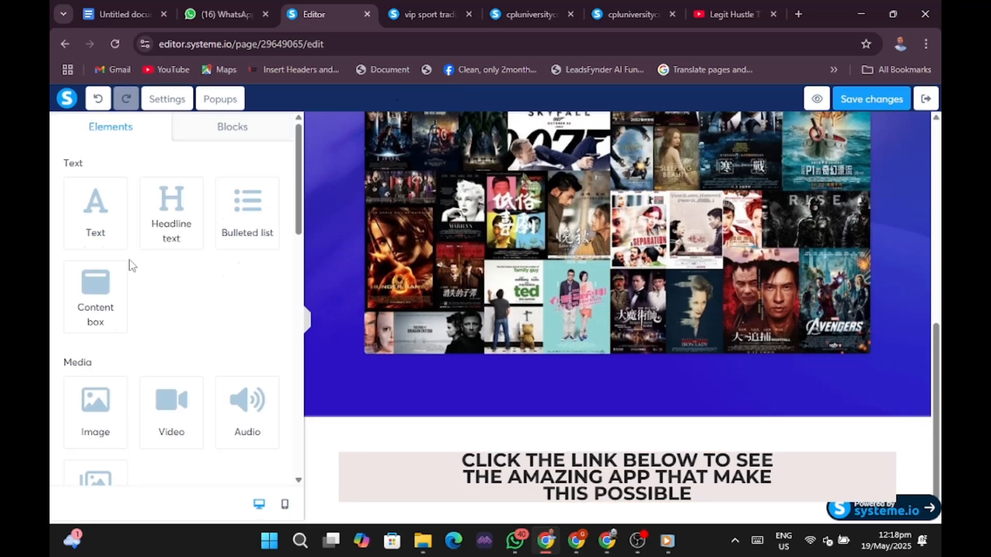
Drag a Button element beneath the headline block and select the new button.
scroll(98, 278, "down", 5)
scroll(95, 279, "down", 5)
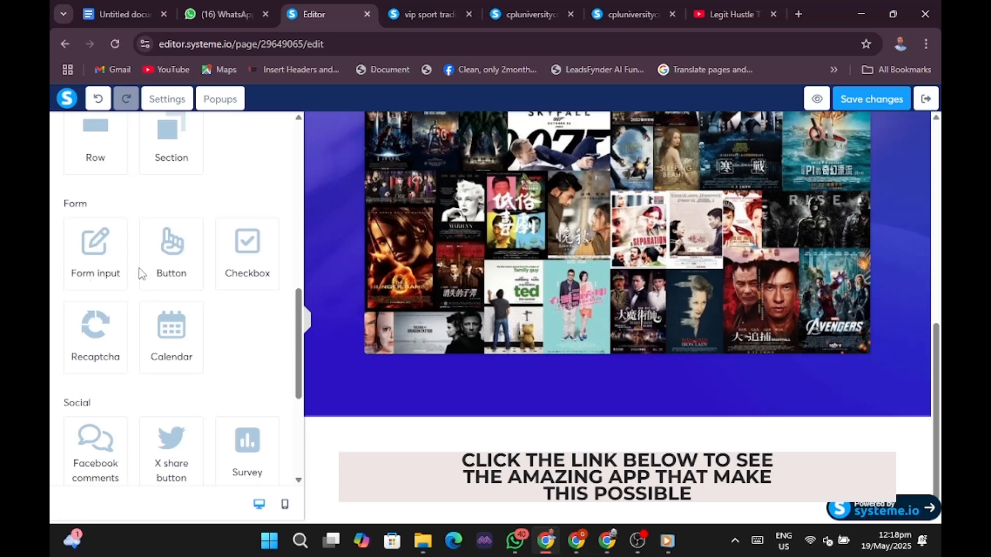
left_click_drag(171, 254, 421, 508)
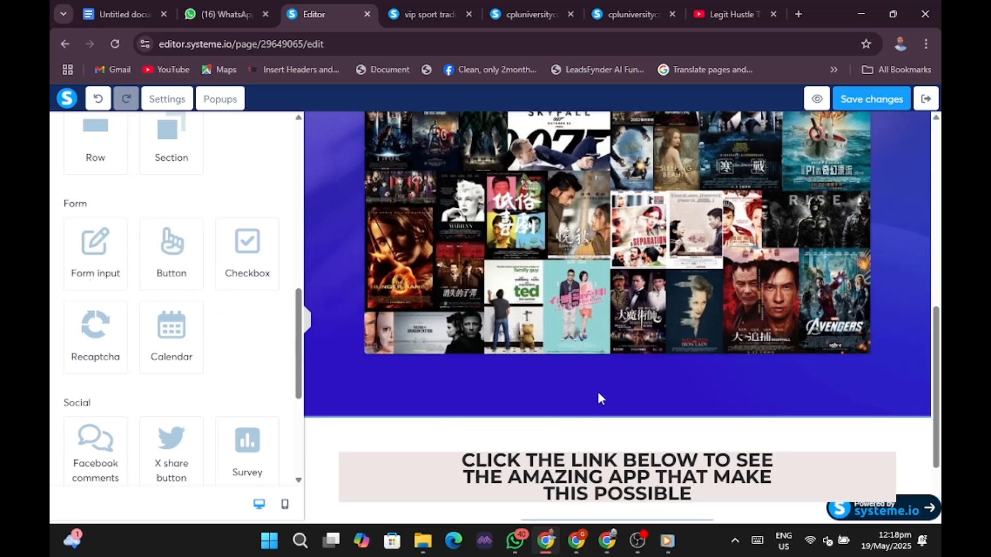
scroll(597, 398, "down", 2)
left_click(626, 449)
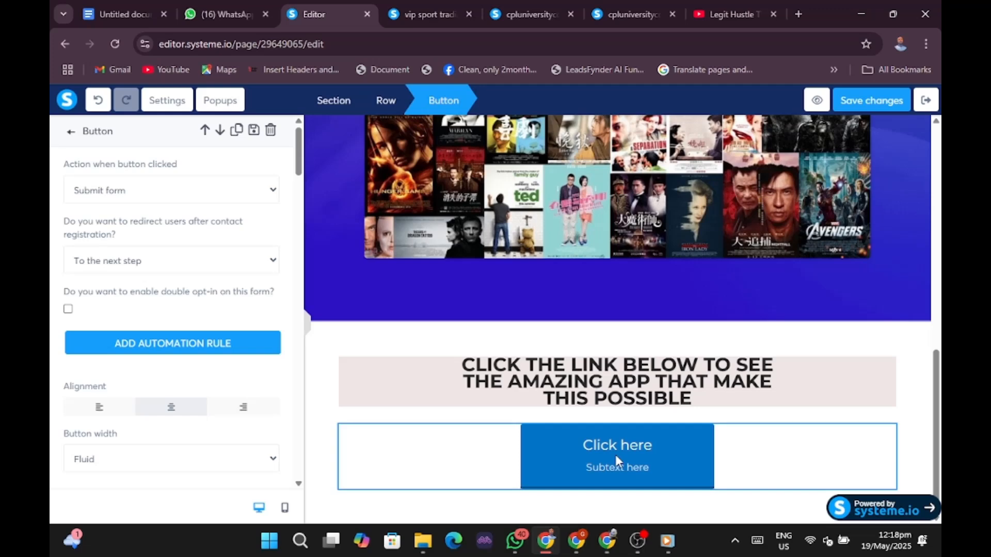
left_click(593, 469)
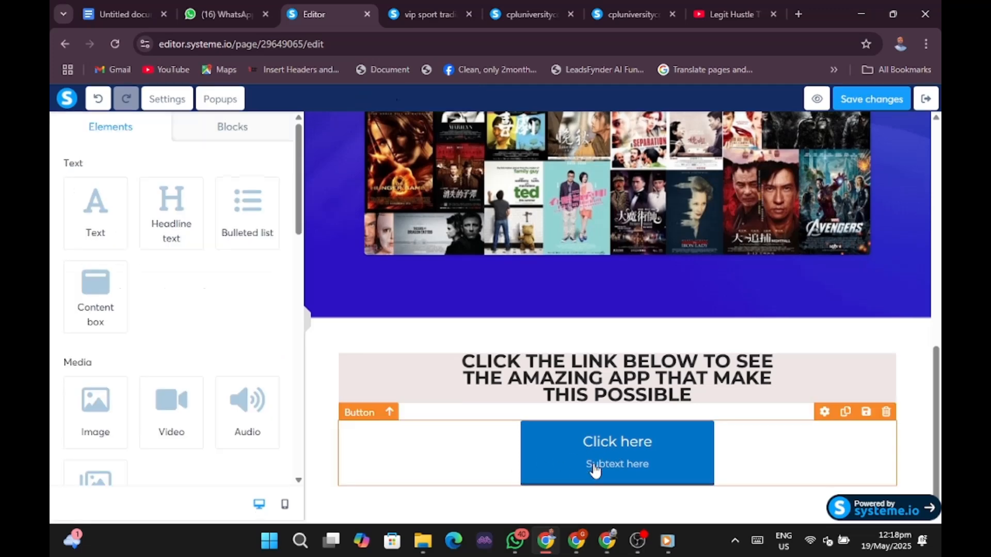
left_click(576, 543)
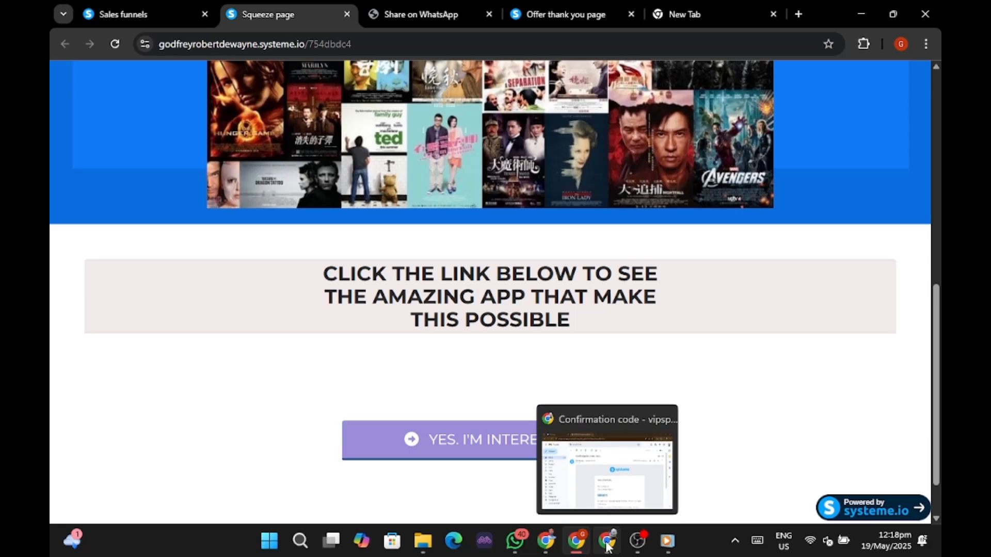
left_click(544, 543)
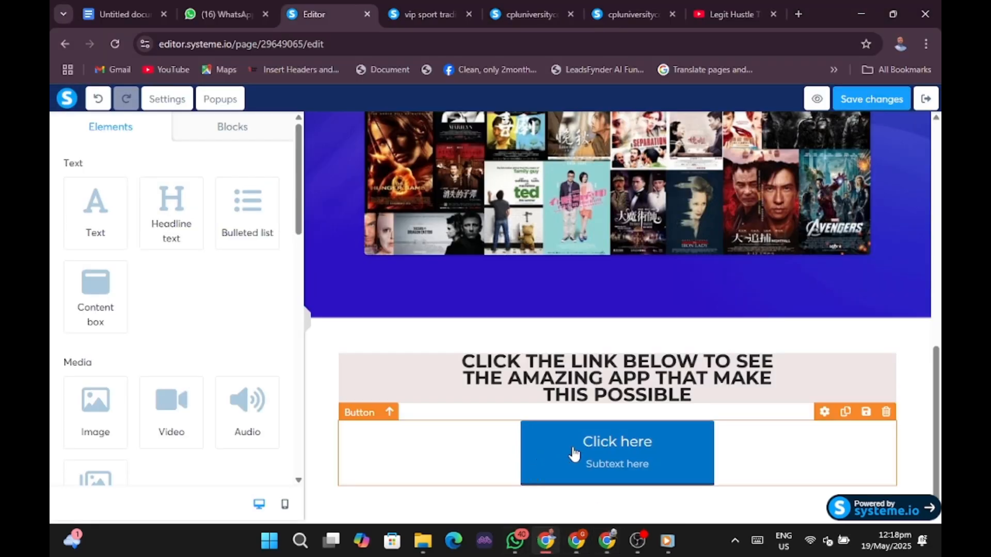
left_click(561, 467)
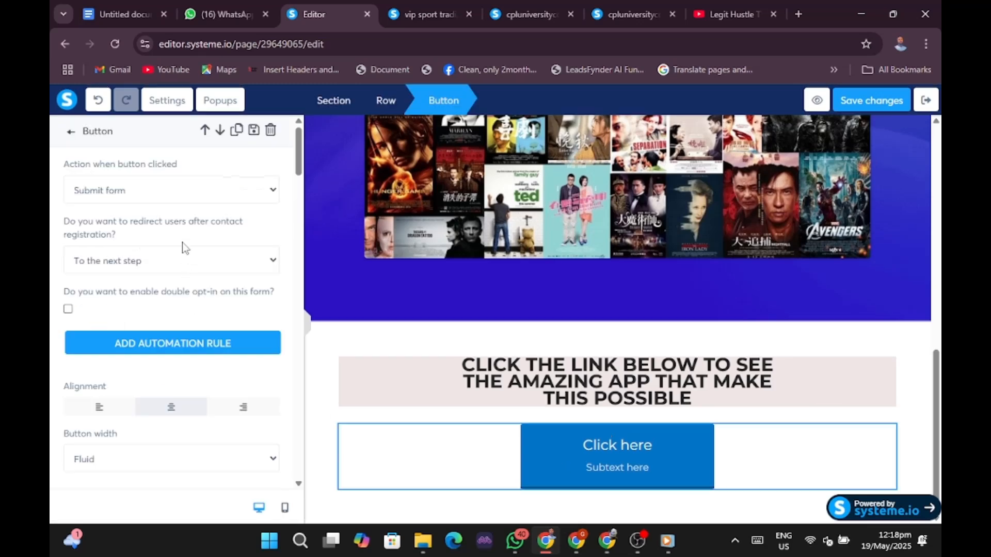
Set the button to Next step URL, label it 'YES, I'M INTERESTED', and clear its subtext.
left_click(177, 197)
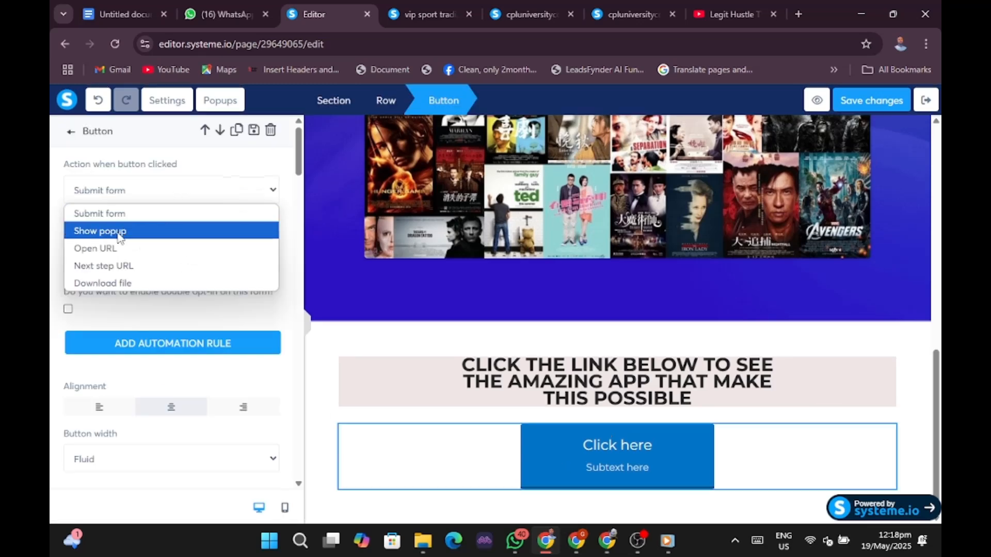
left_click(107, 266)
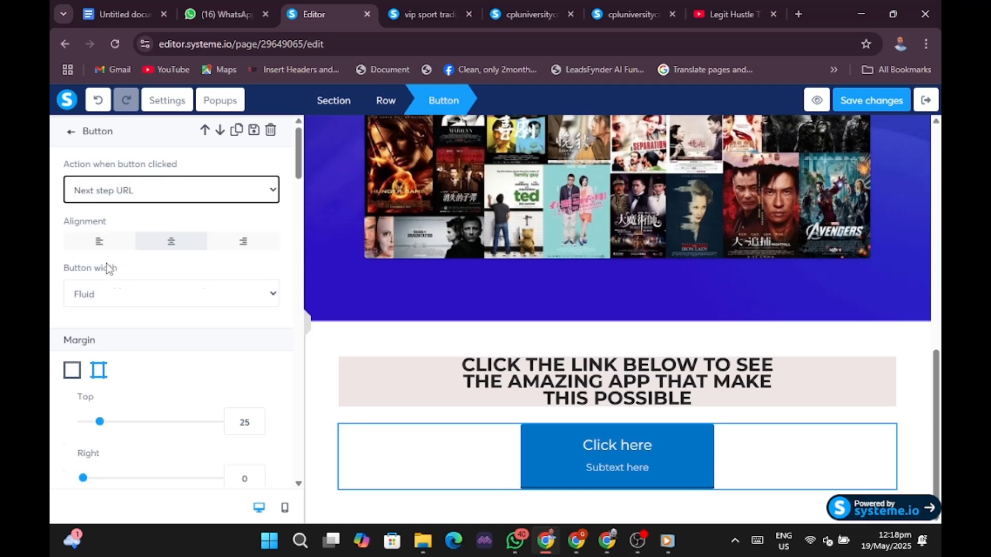
scroll(171, 314, "down", 5)
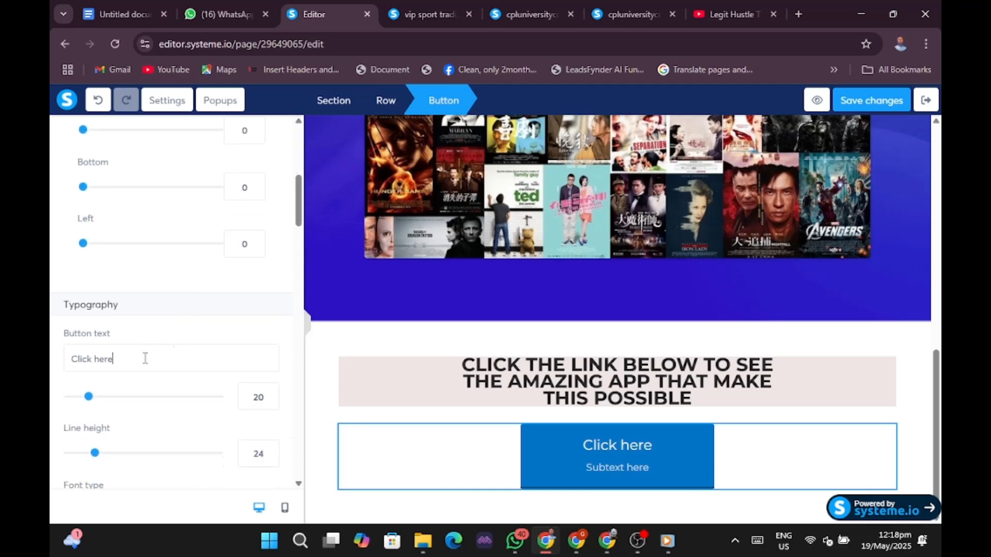
key("BackSpace")
key("BackSpace")
key("BackSpace")
key("BackSpace")
key("BackSpace")
key("BackSpace")
key("BackSpace")
key("BackSpace")
key("BackSpace")
key("BackSpace")
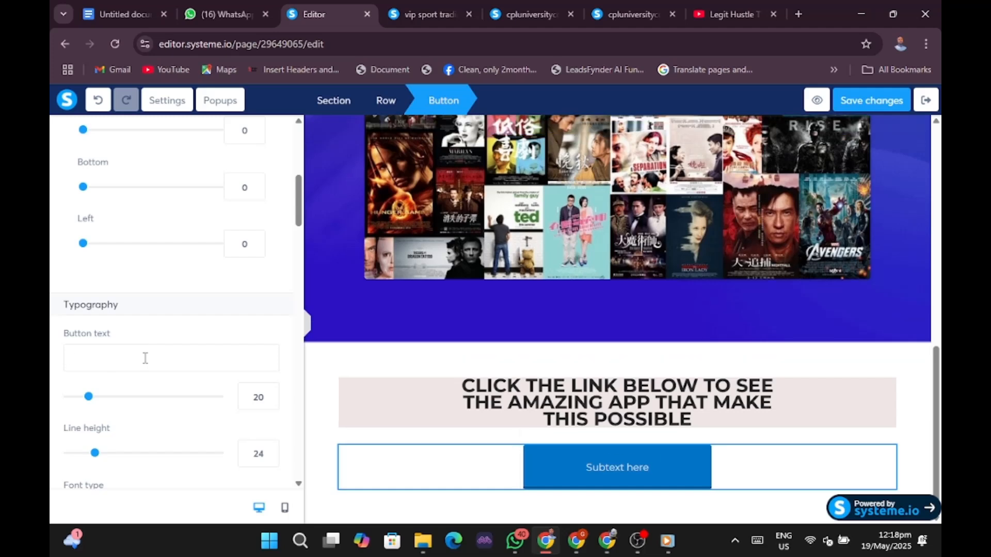
type("YES")
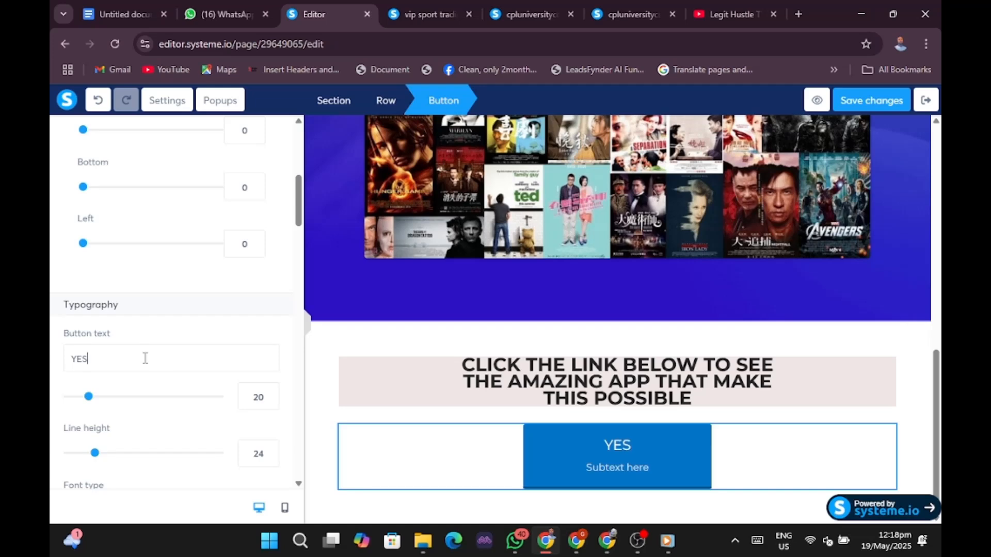
type(", I'M INTERESTED")
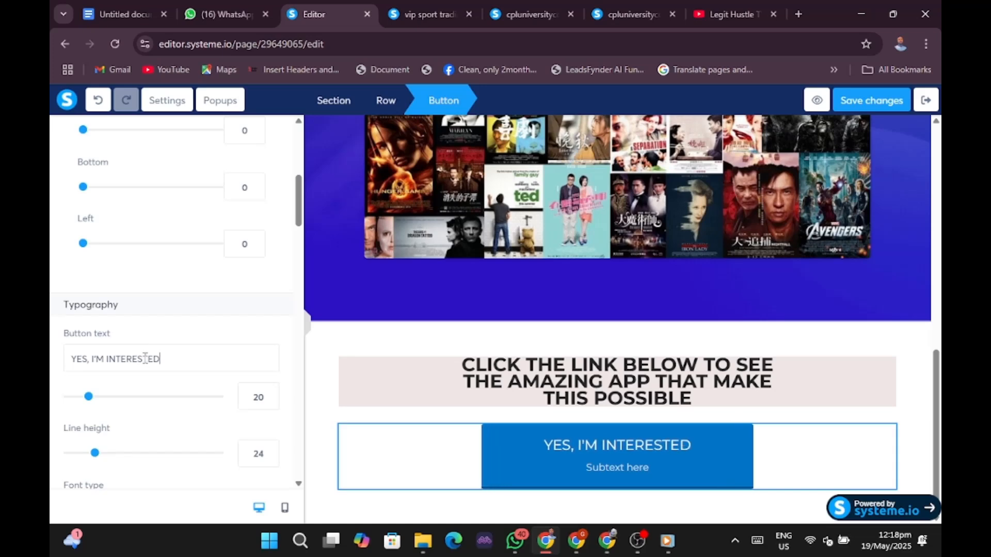
scroll(138, 343, "down", 1)
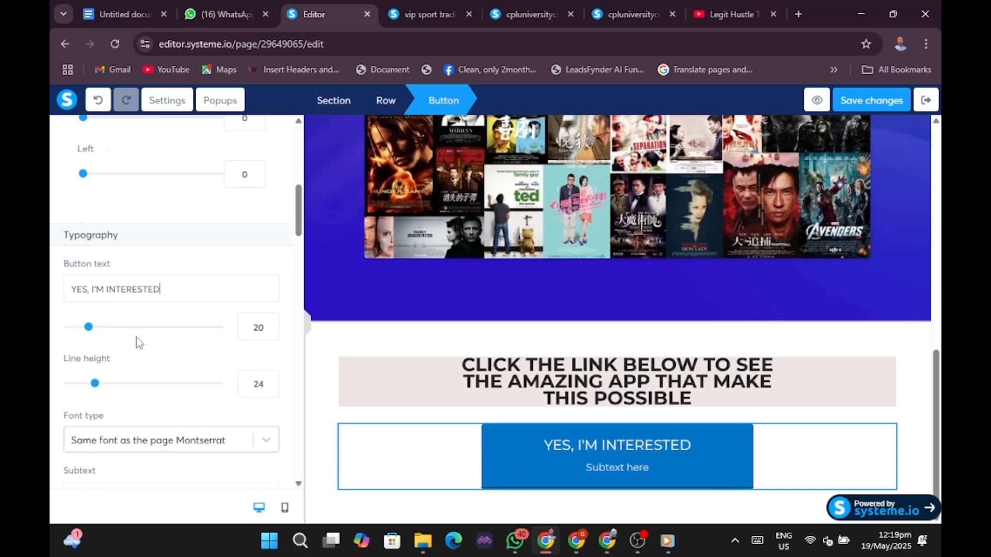
scroll(135, 284, "down", 2)
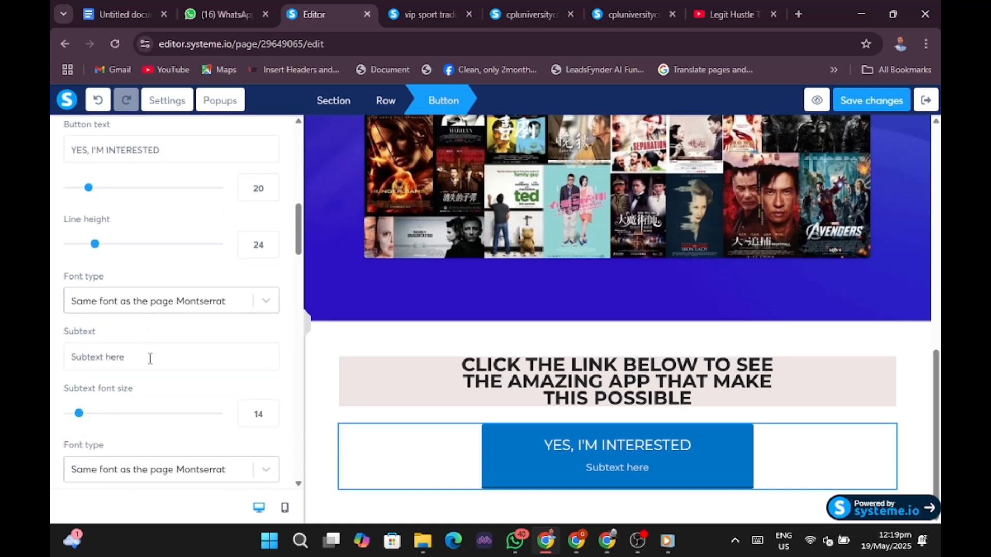
key("BackSpace")
key("BackSpace")
key("BackSpace")
key("BackSpace")
key("BackSpace")
key("BackSpace")
key("BackSpace")
key("BackSpace")
key("BackSpace")
key("BackSpace")
key("BackSpace")
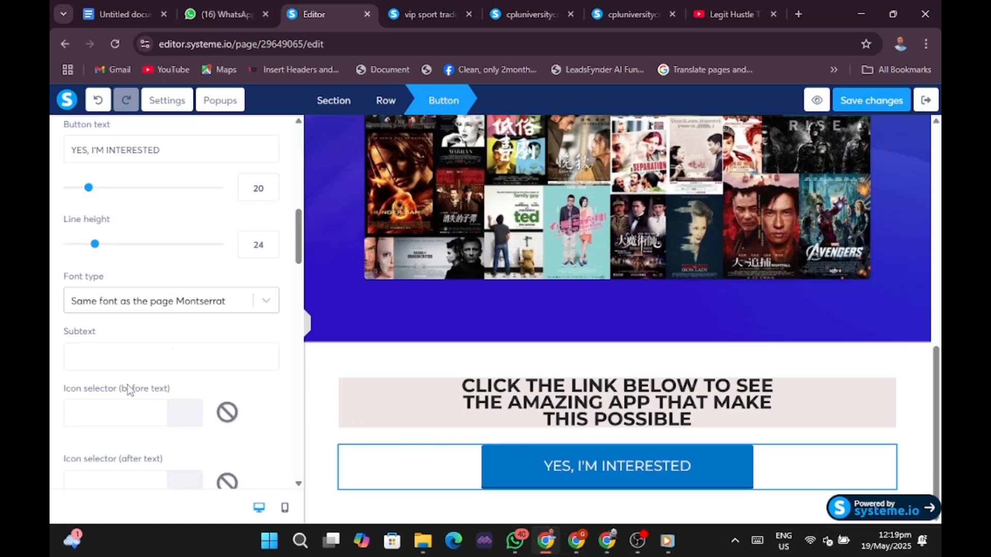
Put the arrow-alt-from-left icon before the button text and make its background red.
left_click(135, 423)
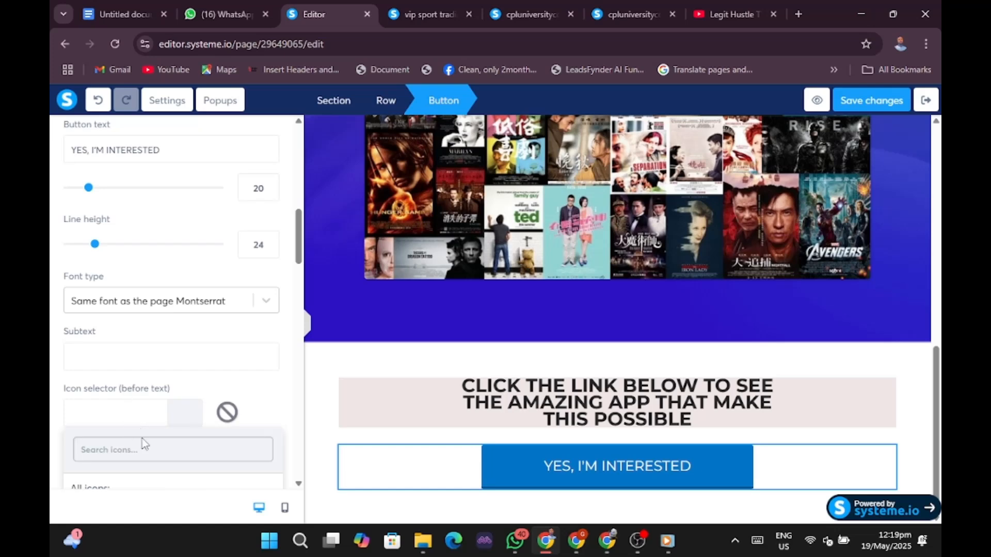
scroll(155, 443, "down", 4)
scroll(150, 405, "down", 3)
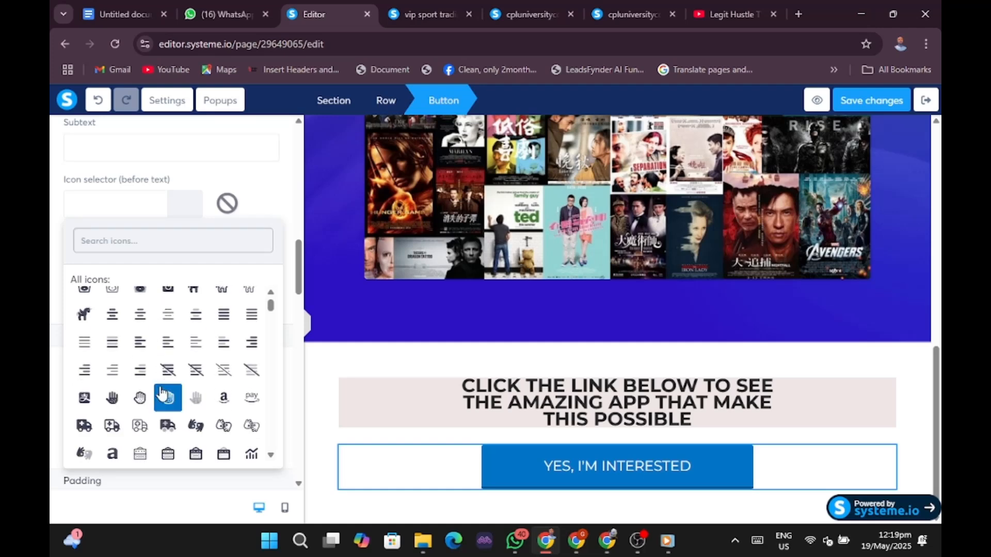
scroll(162, 392, "down", 4)
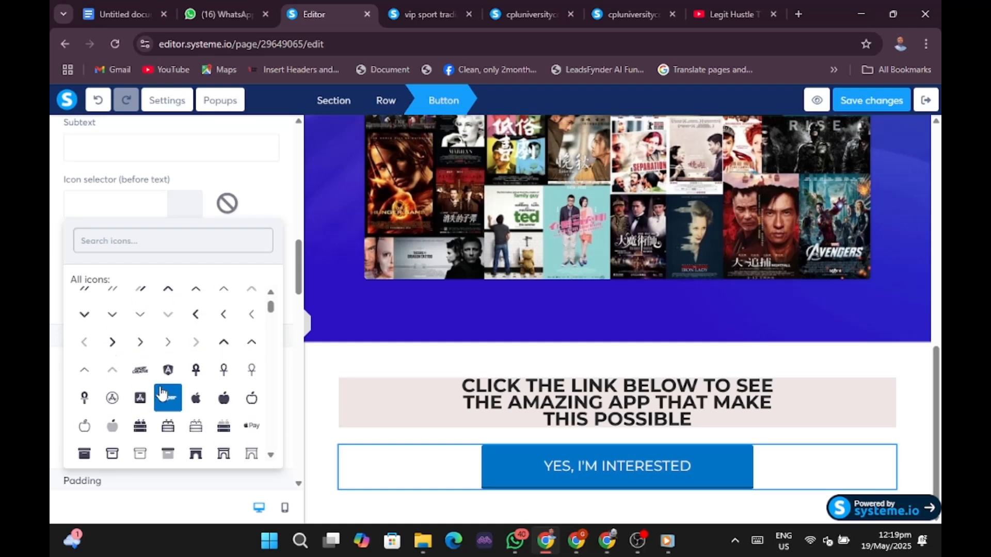
scroll(163, 387, "down", 5)
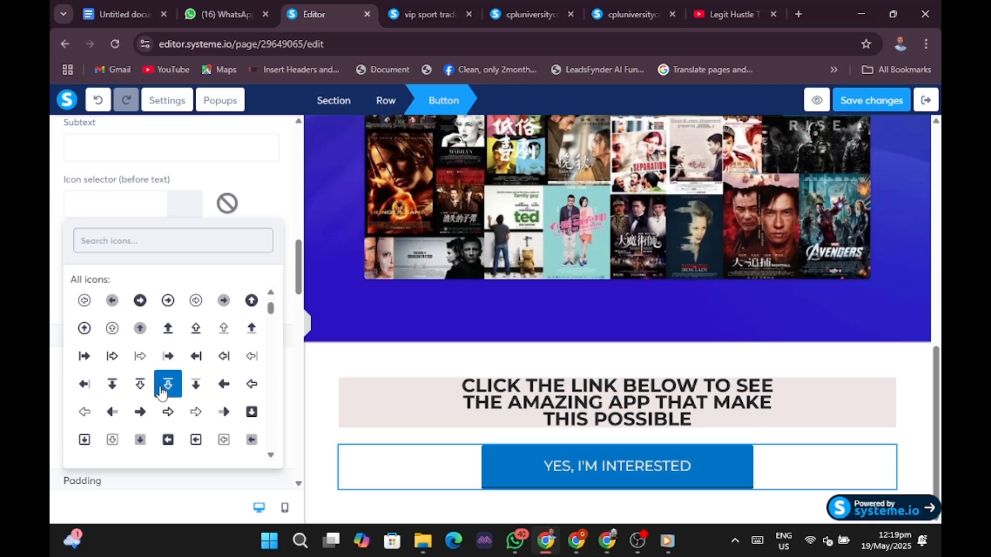
left_click(84, 356)
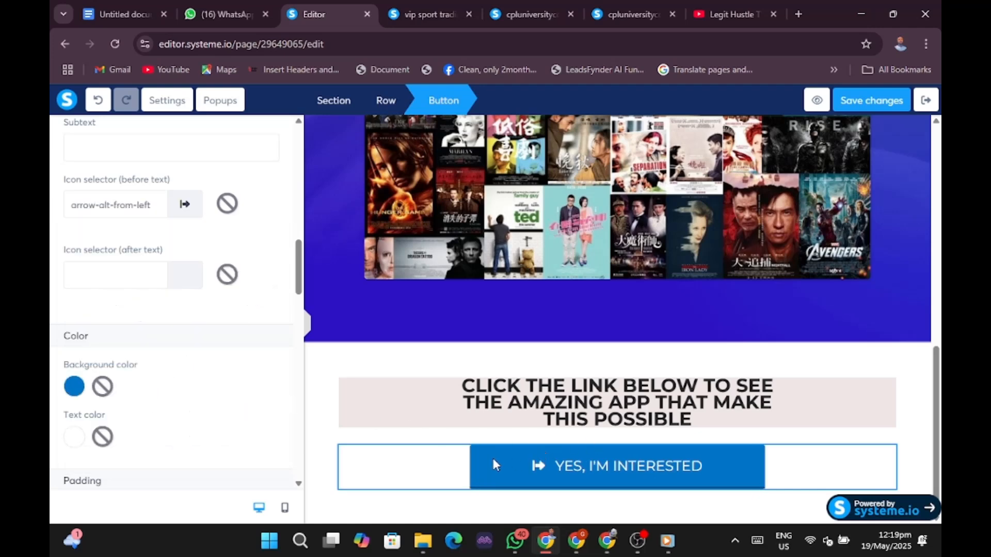
left_click(74, 387)
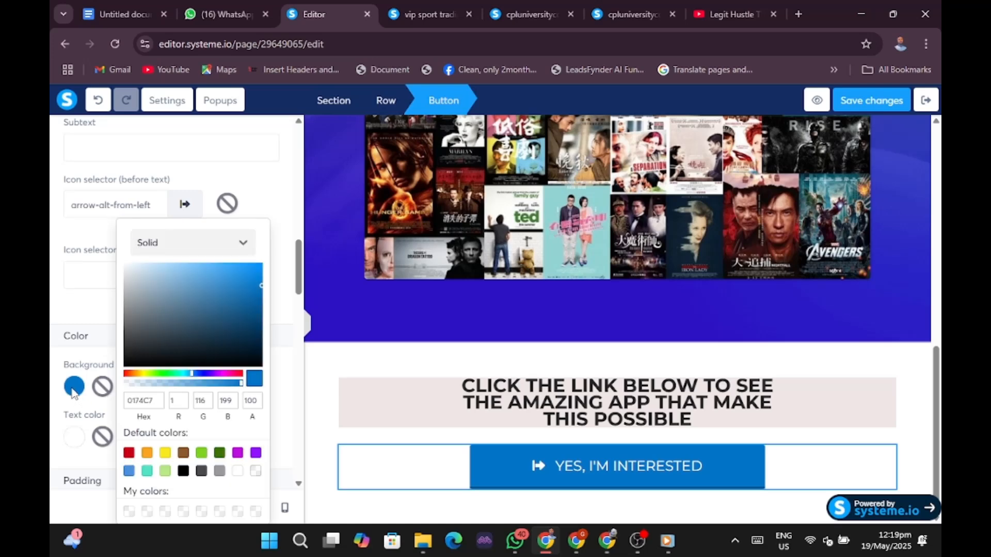
left_click(128, 453)
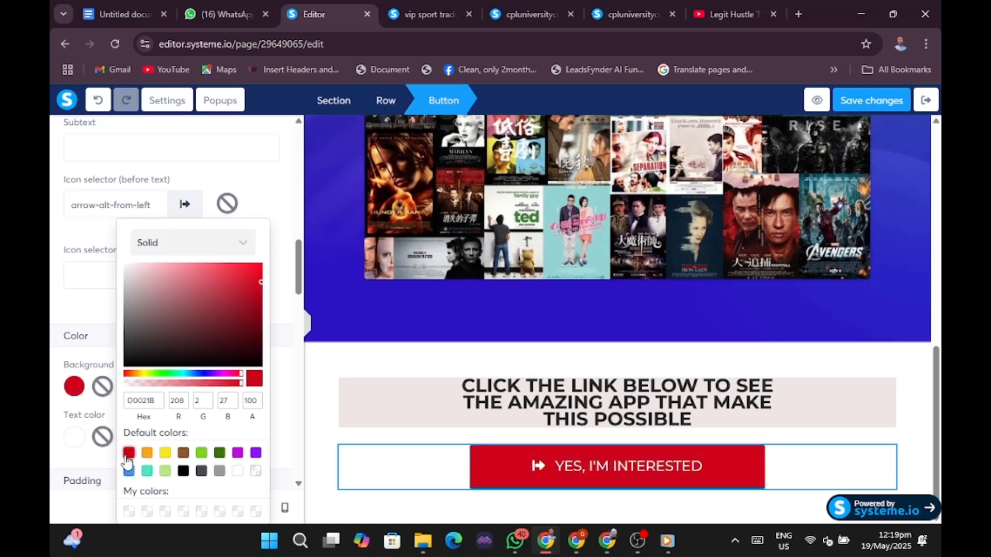
left_click(876, 380)
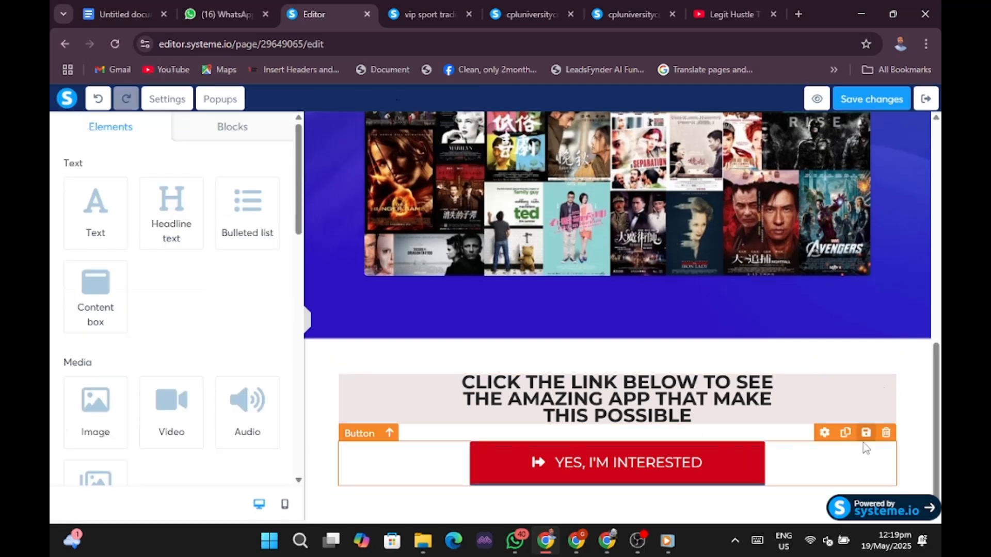
Review the page at full width, check the 'YES, I'M INTERESTED' button, and save changes.
scroll(909, 436, "up", 10)
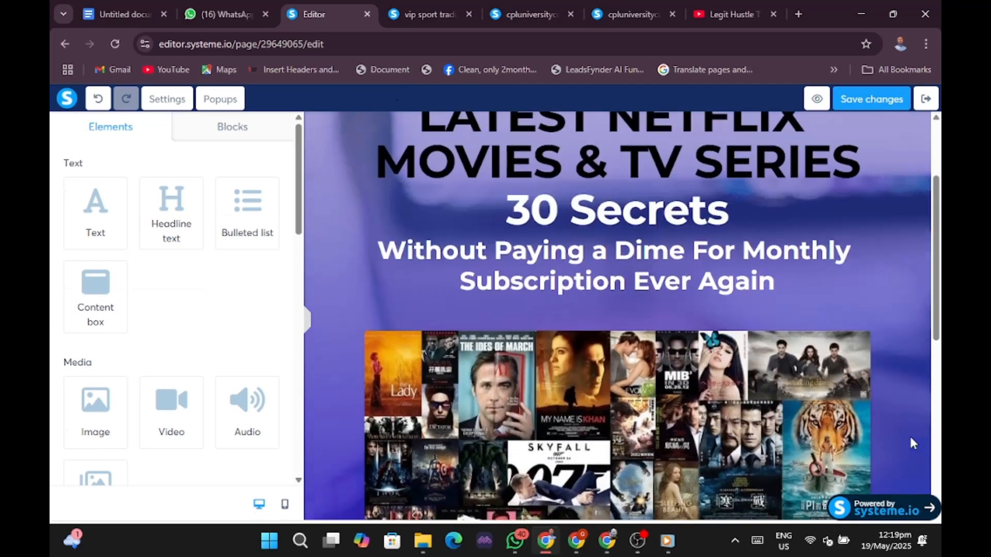
left_click(310, 325)
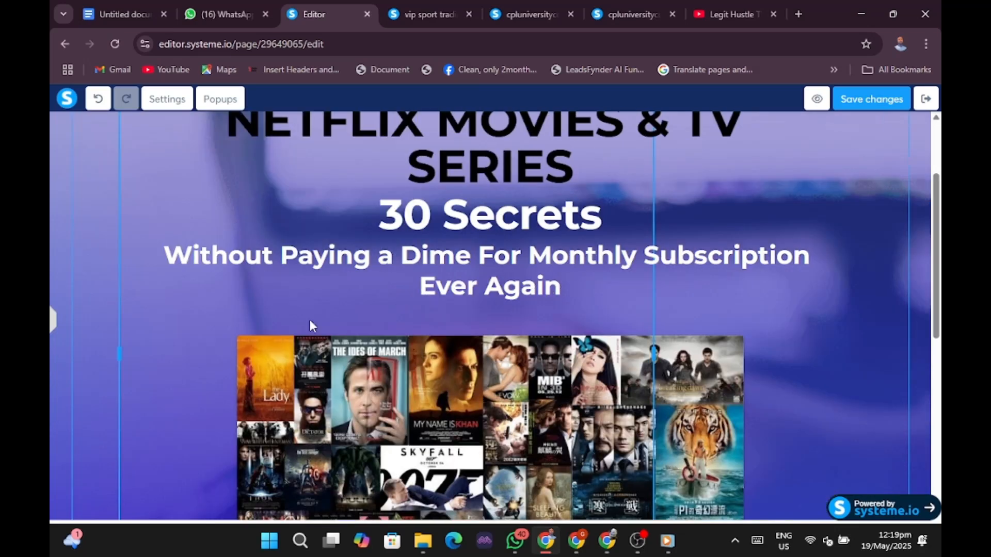
scroll(885, 326, "down", 8)
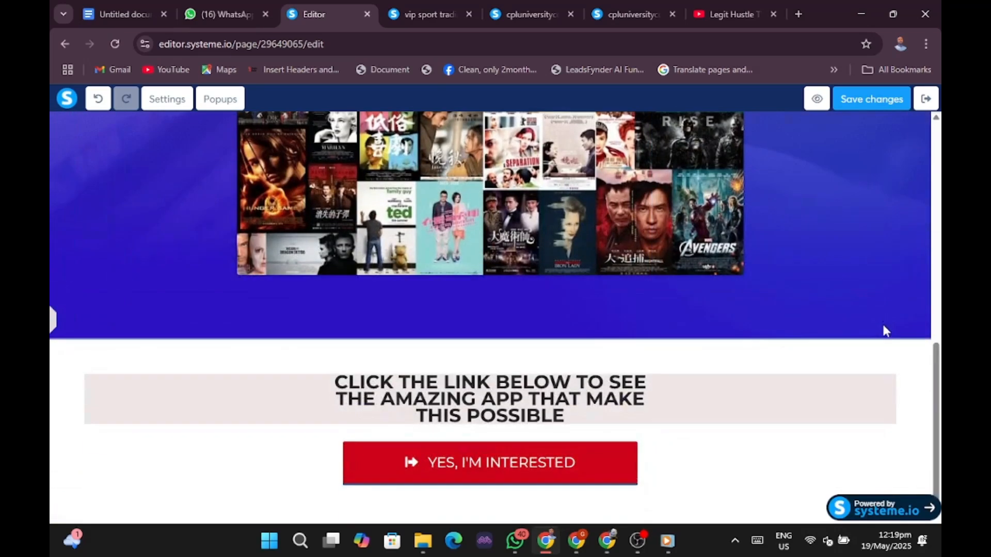
left_click(466, 465)
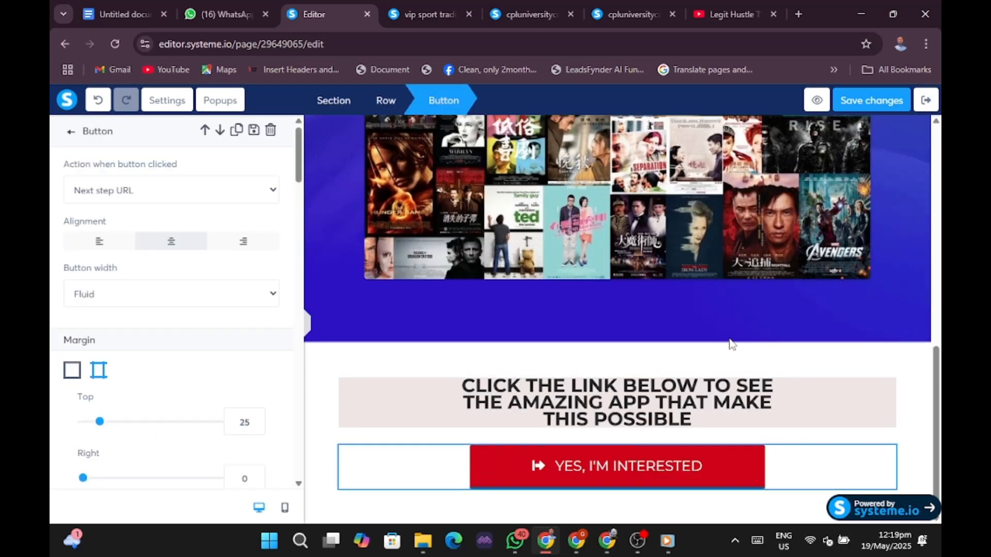
left_click(425, 388)
scroll(929, 372, "up", 5)
scroll(929, 371, "up", 5)
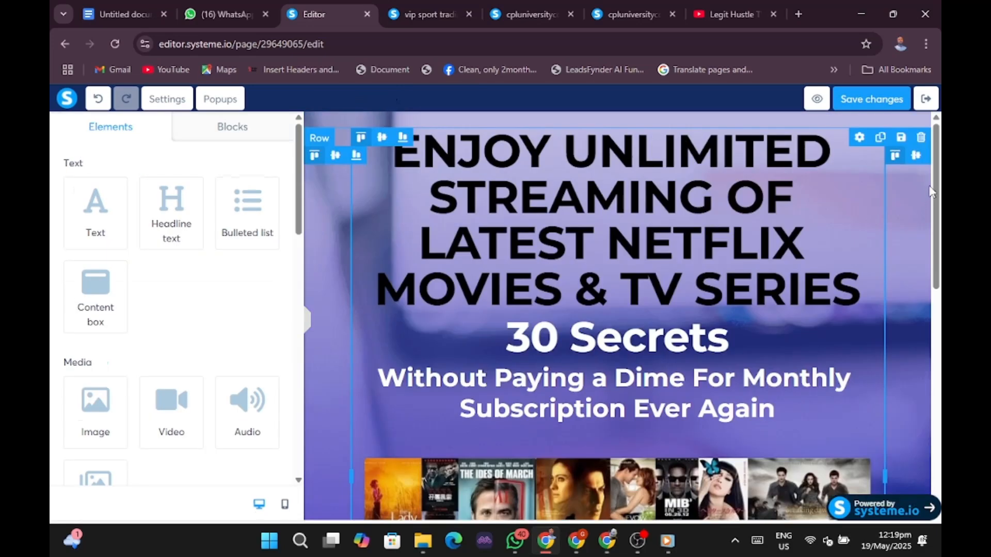
left_click(868, 98)
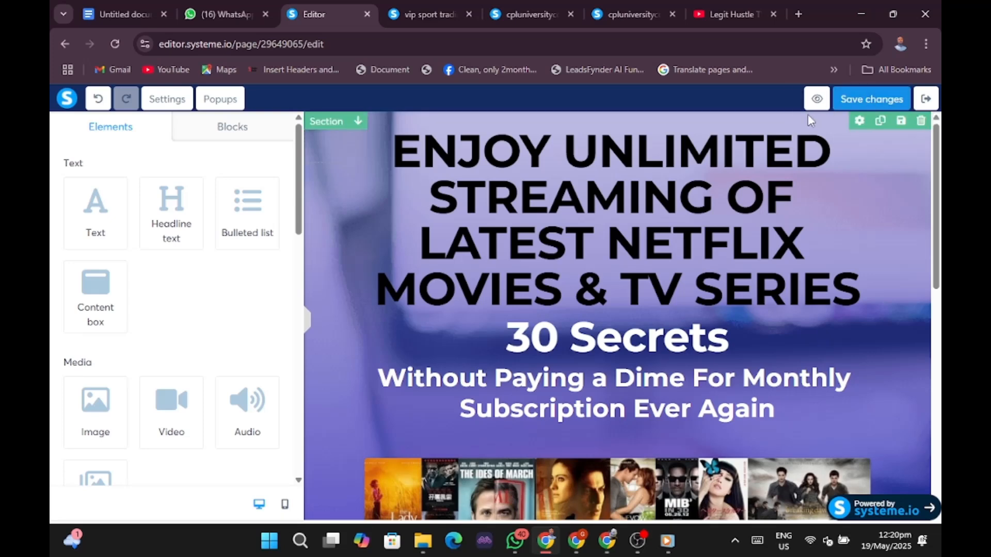
Preview the squeeze page, dismiss the preview-mode banner, scroll through it, and return to the editor.
left_click(816, 99)
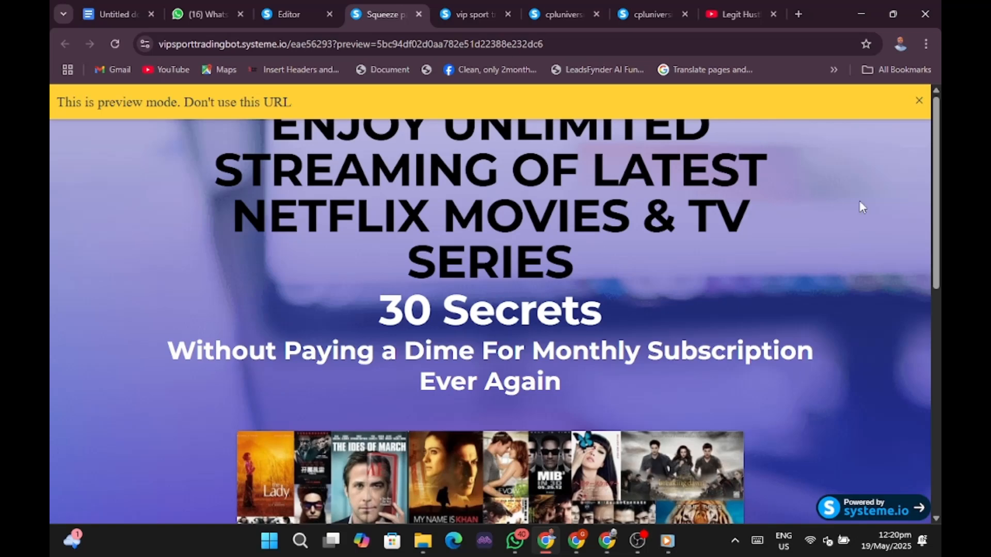
left_click(921, 103)
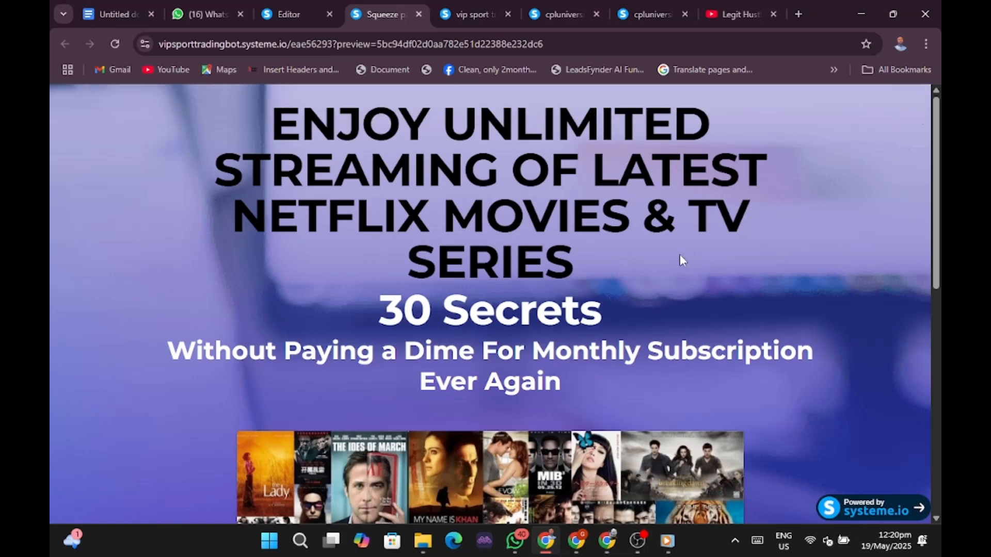
scroll(679, 255, "down", 4)
scroll(680, 255, "up", 3)
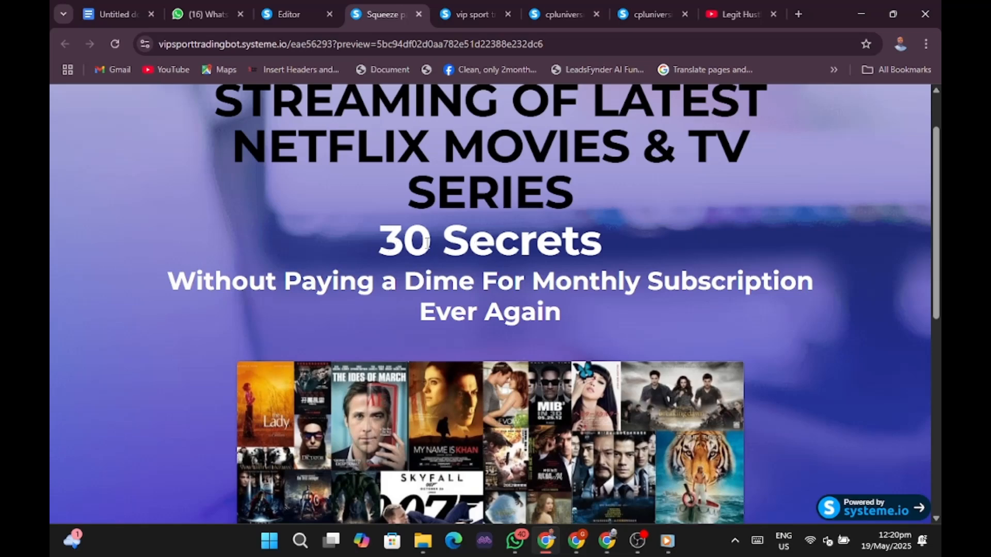
scroll(651, 267, "down", 7)
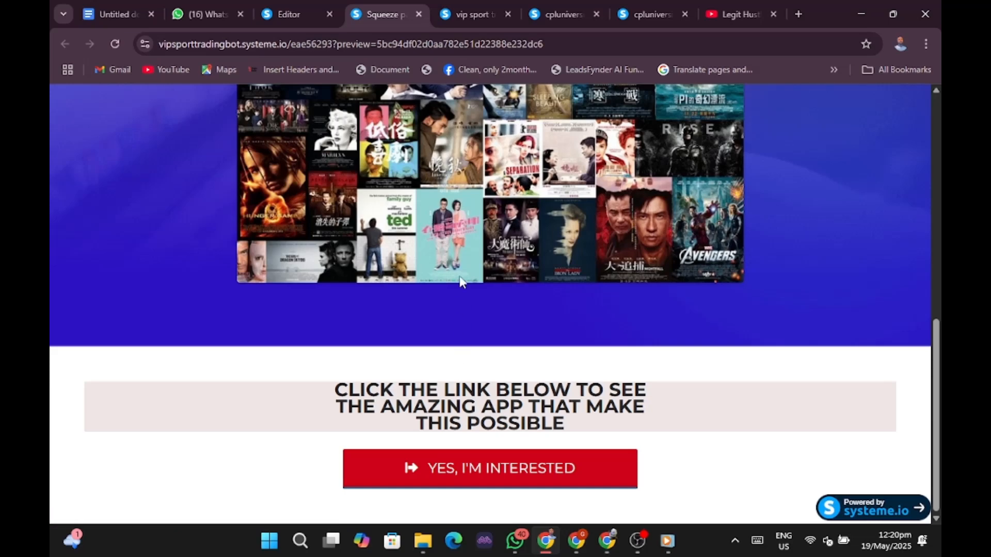
scroll(461, 283, "up", 5)
scroll(459, 278, "up", 3)
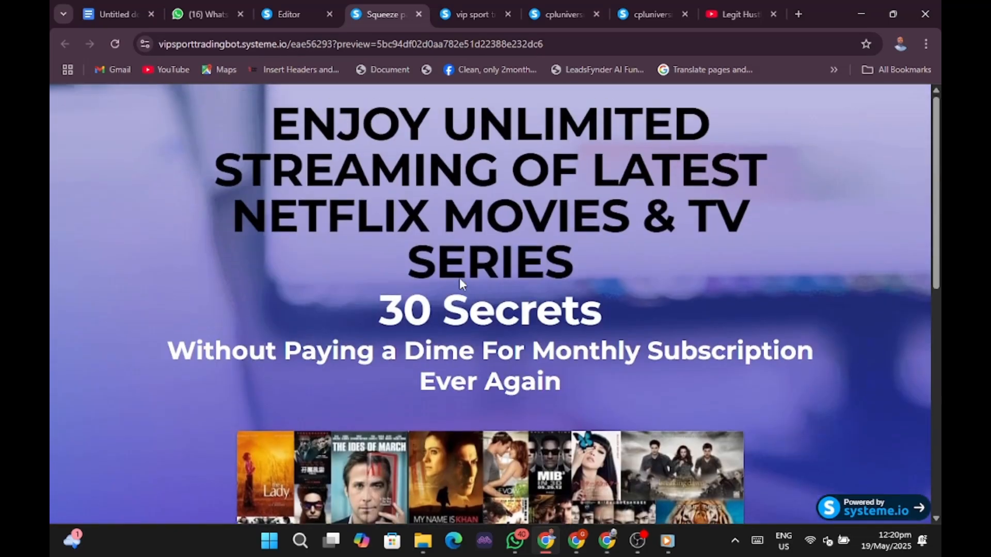
left_click(282, 15)
Delete the '30 Secrets' headline below the main headline and save the page.
left_click(614, 342)
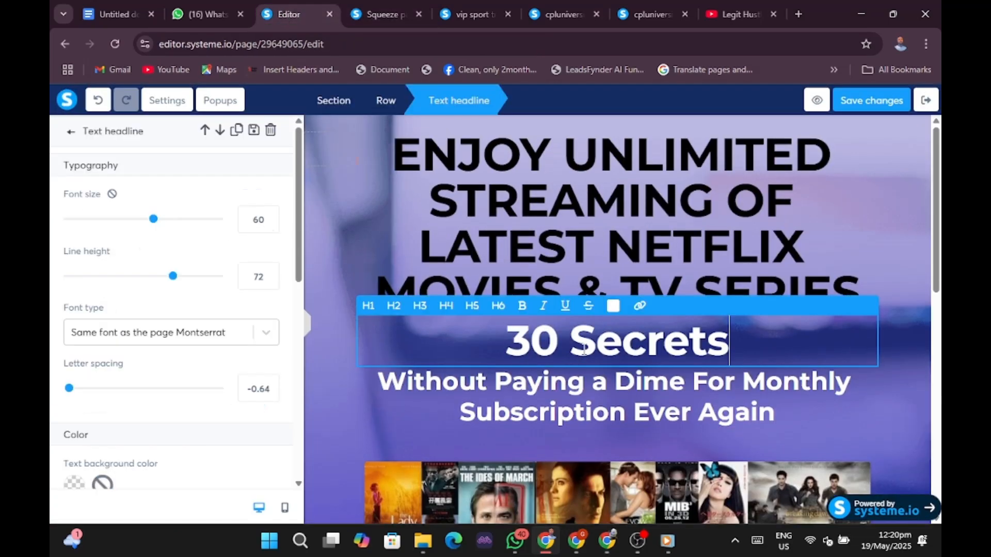
left_click(879, 348)
left_click(867, 304)
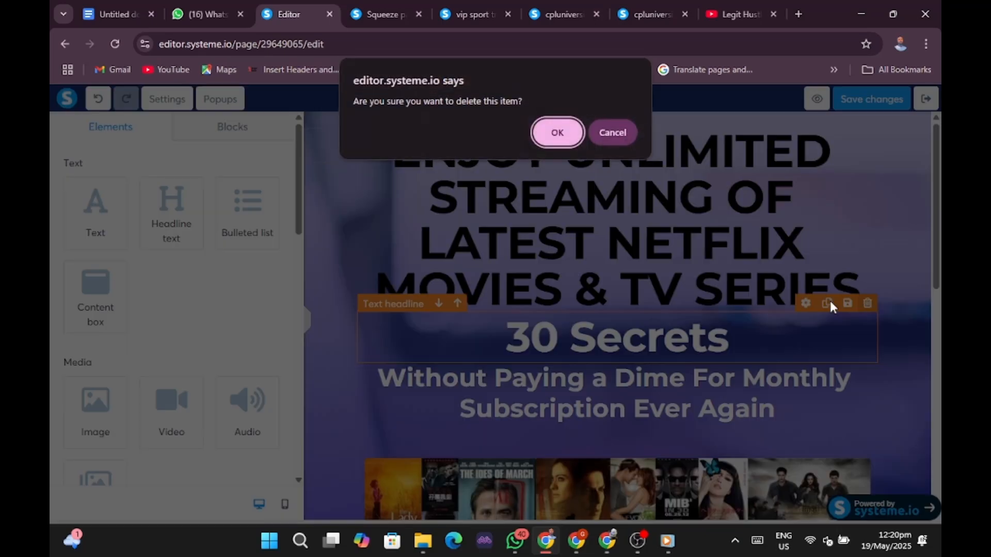
left_click(539, 144)
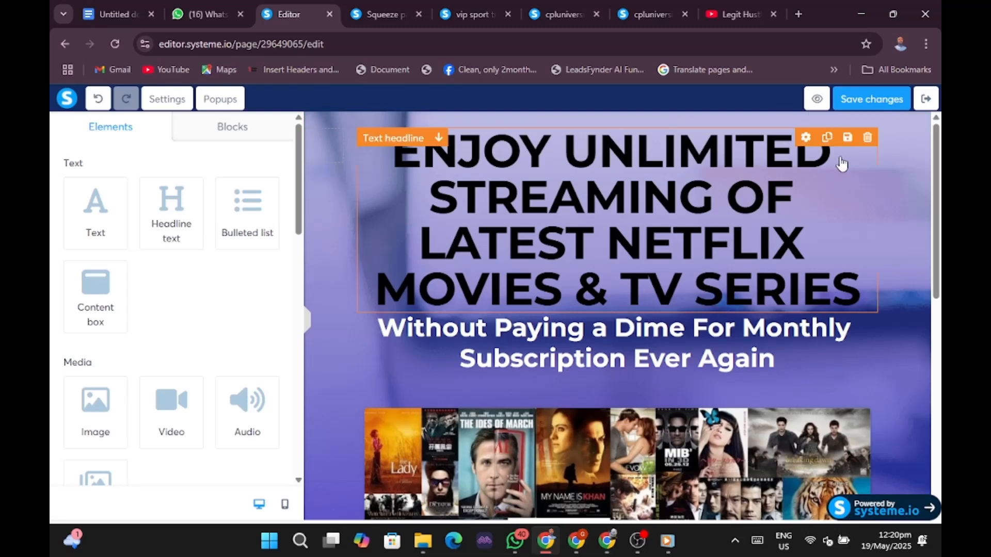
left_click(859, 101)
Preview the squeeze page and test where YES, I'M INTERESTED leads, then return to the editor.
left_click(815, 100)
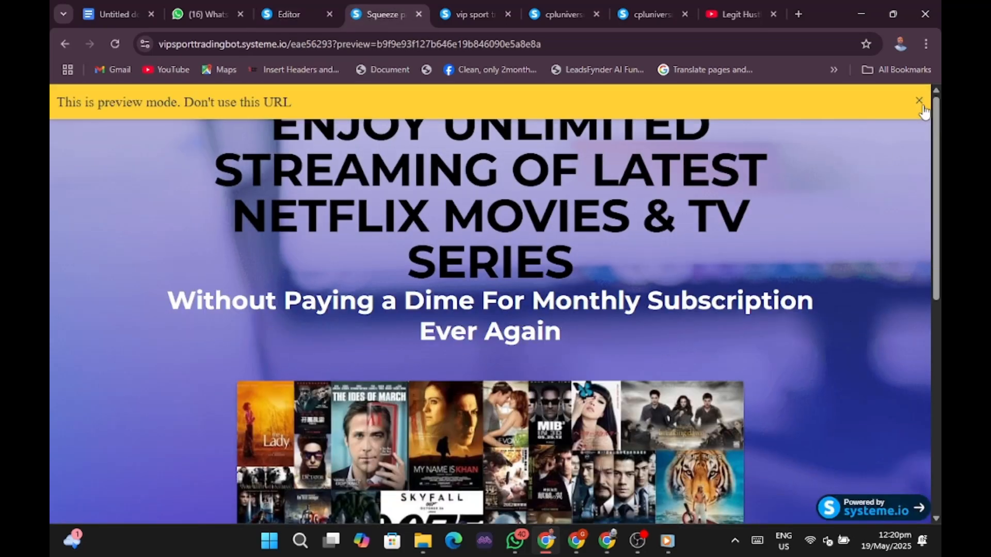
left_click(919, 101)
scroll(657, 311, "down", 10)
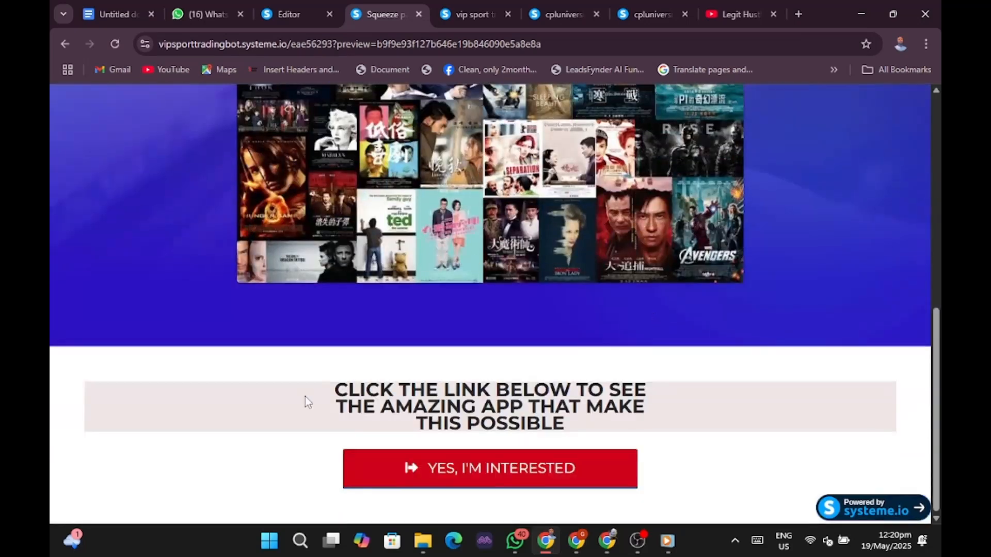
left_click(475, 475)
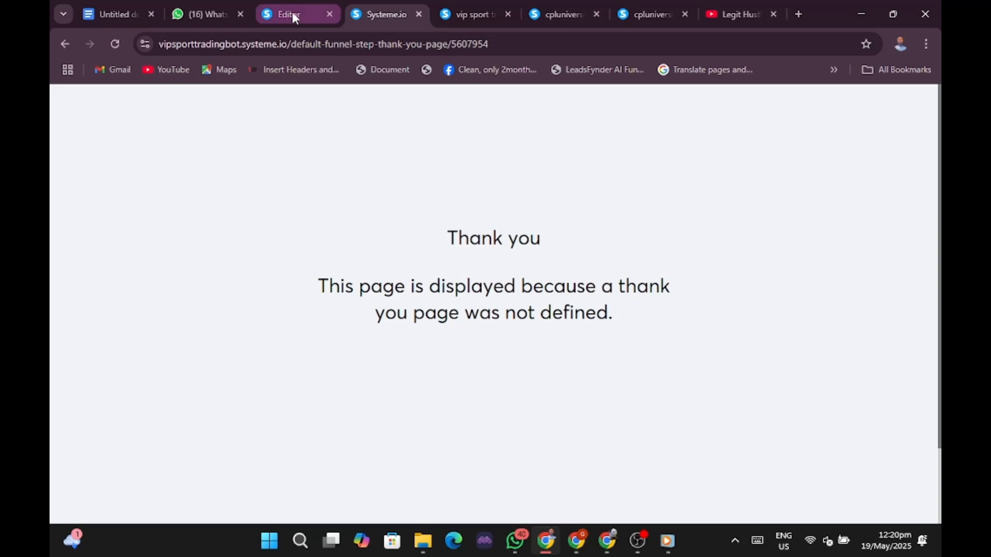
mouse_move(293, 13)
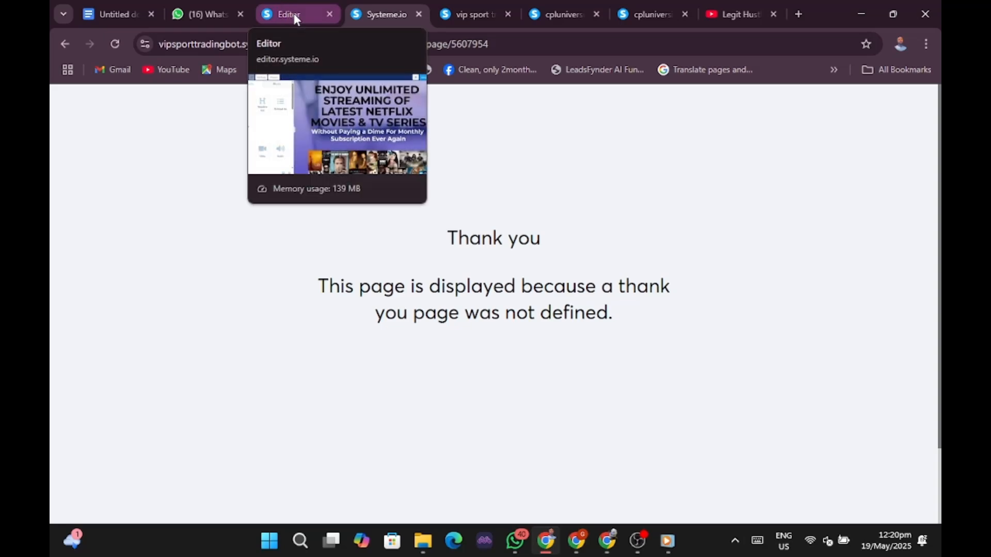
left_click(293, 14)
Create a funnel step named 'THANK YOU' with type Thank you page.
left_click(927, 100)
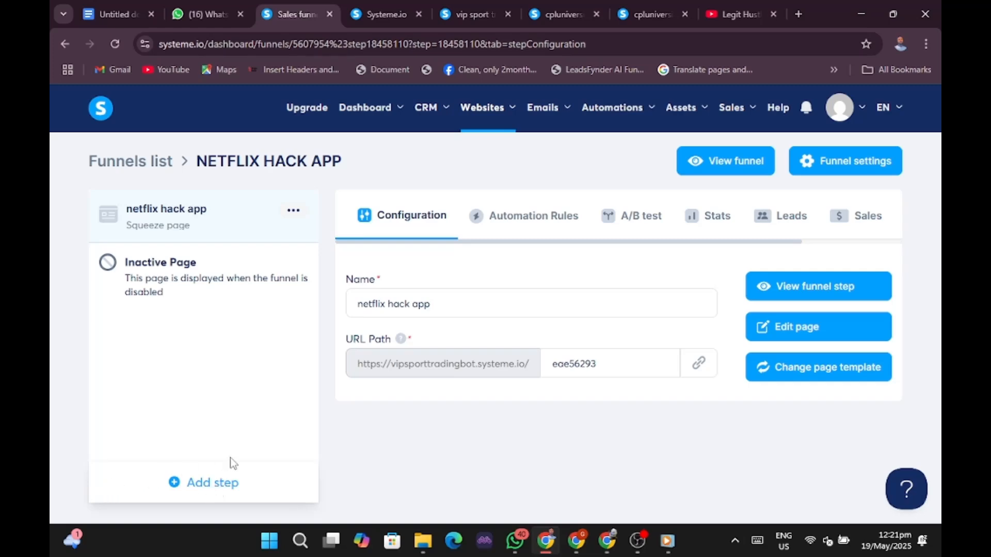
left_click(212, 483)
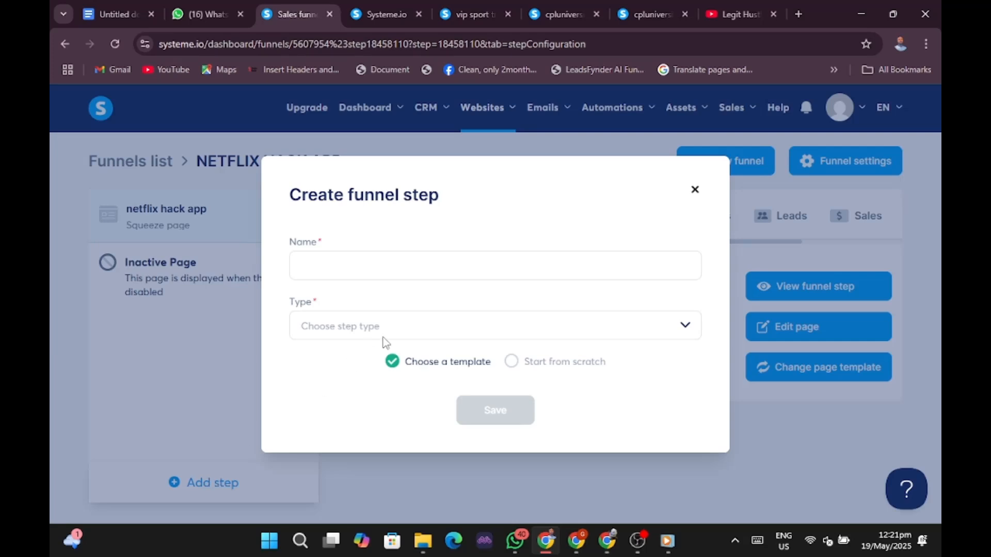
left_click(464, 273)
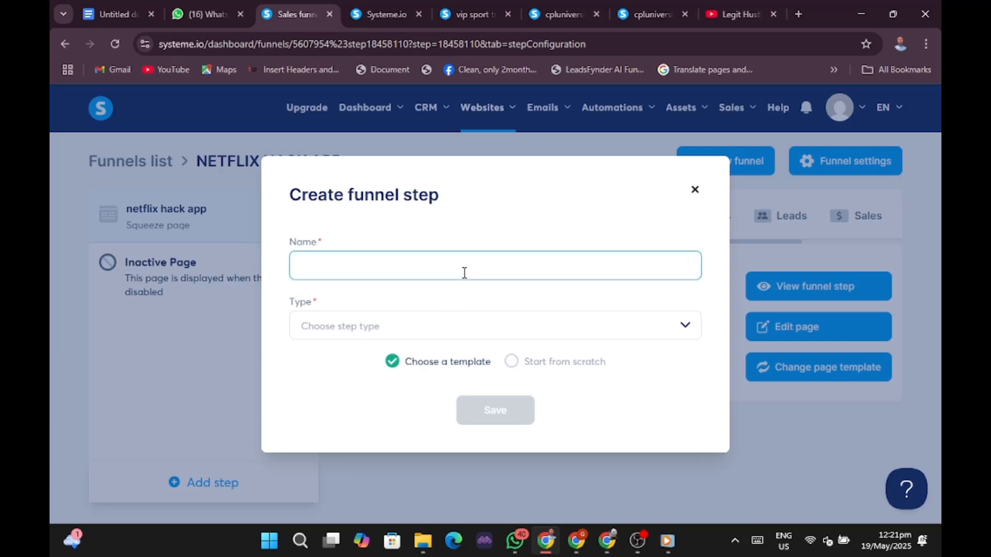
type("THANK YOU")
left_click(367, 327)
scroll(370, 466, "down", 2)
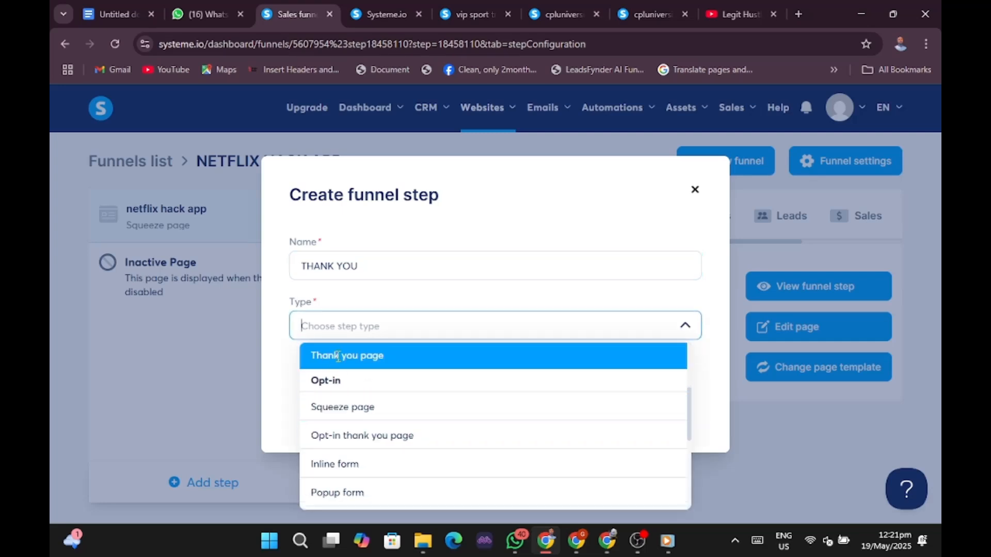
left_click(338, 356)
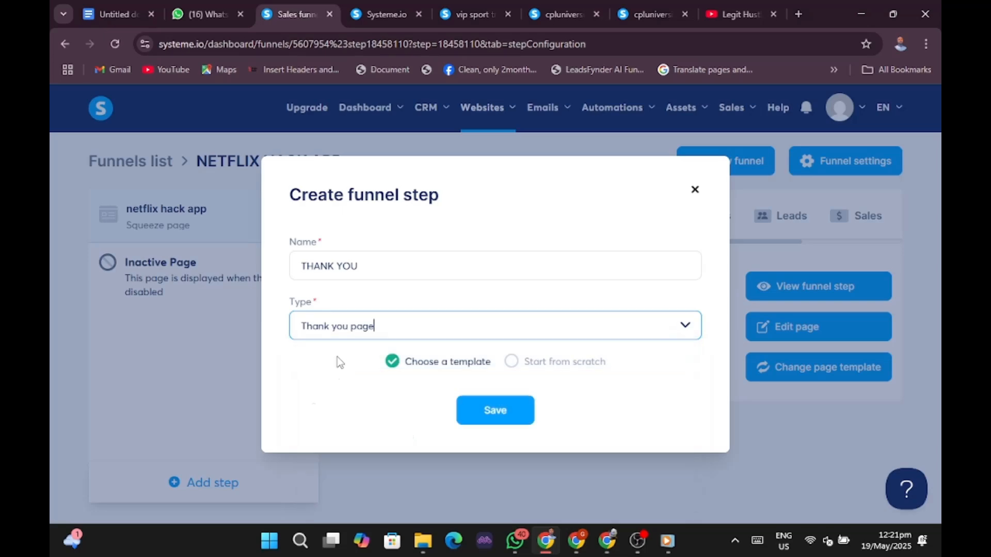
left_click(501, 415)
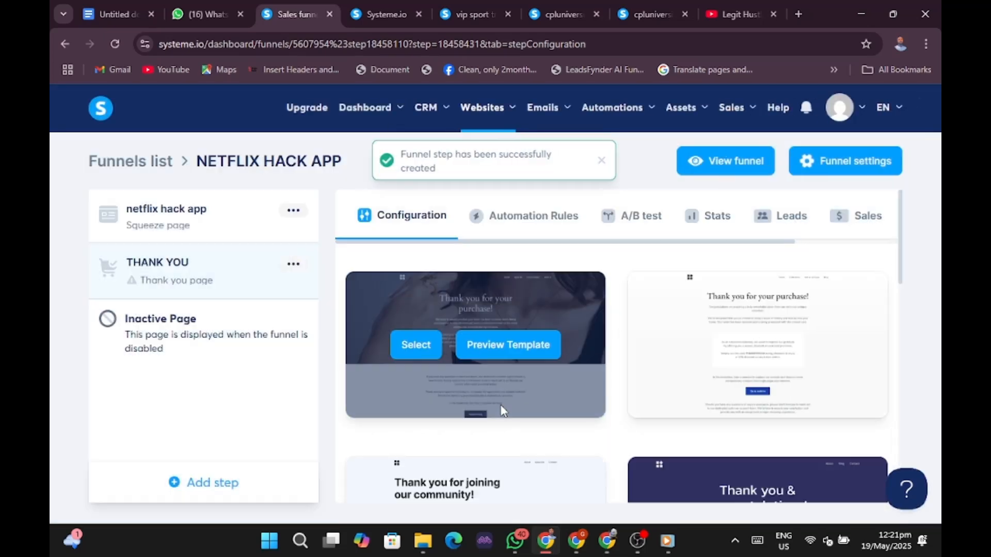
Browse five further pages of thank-you templates, scrolling each page's grid.
scroll(607, 316, "down", 5)
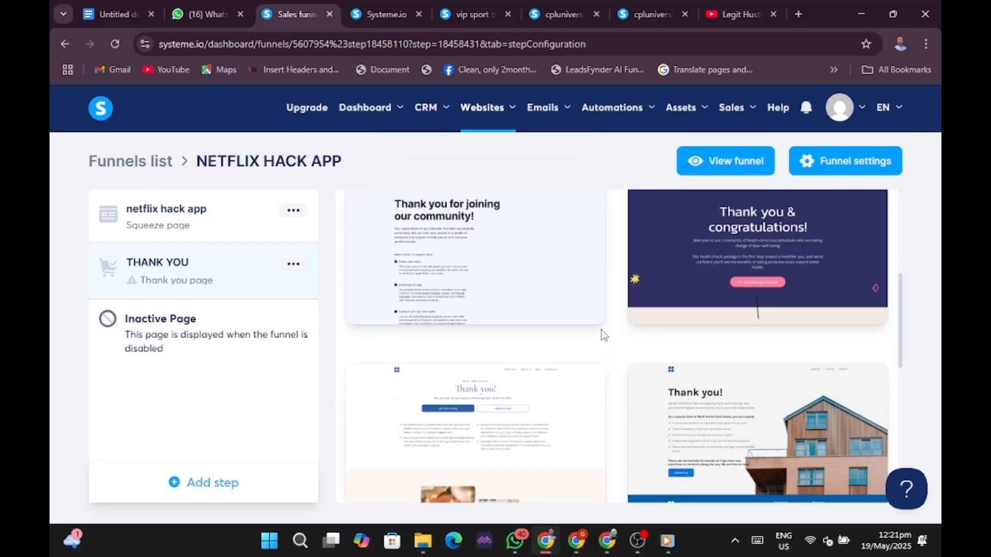
scroll(704, 315, "down", 10)
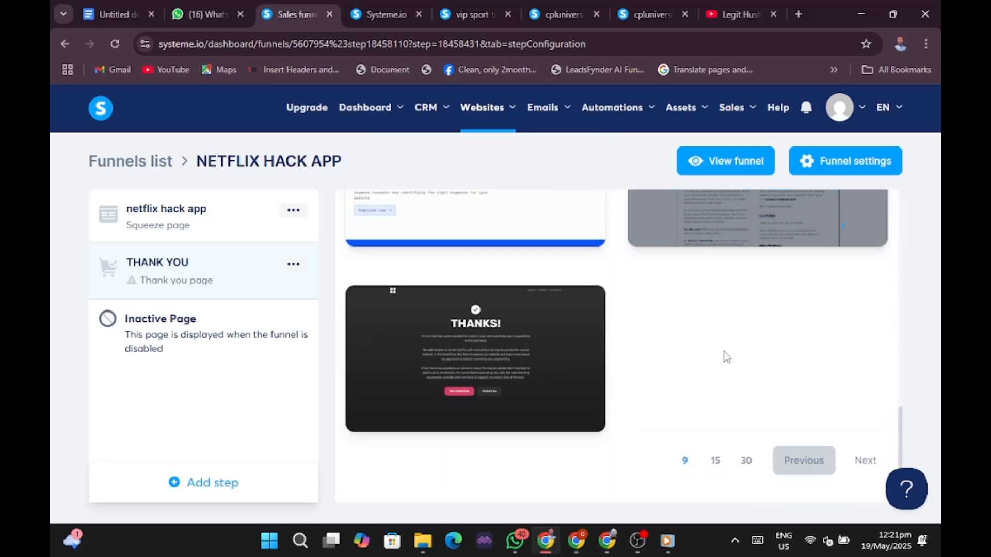
left_click(865, 461)
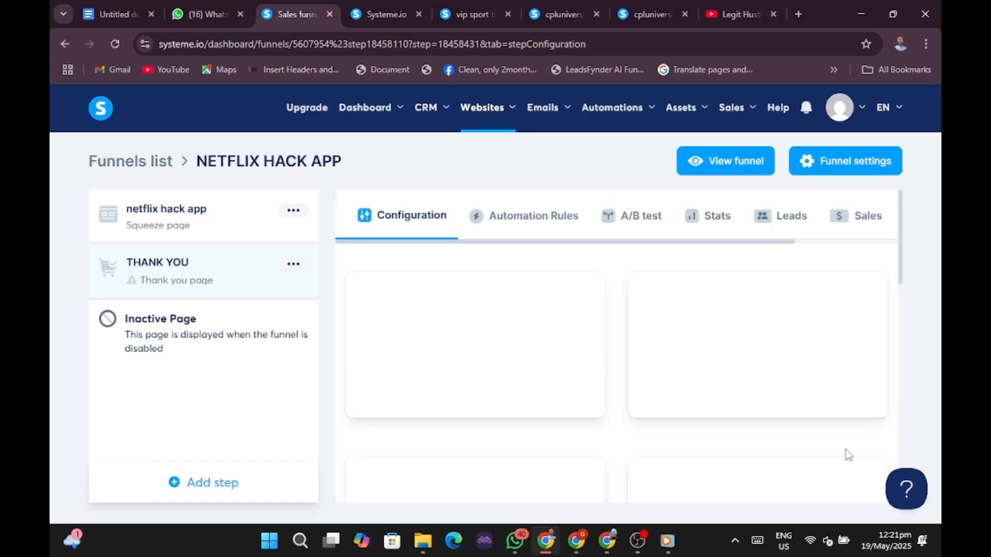
mouse_move(658, 339)
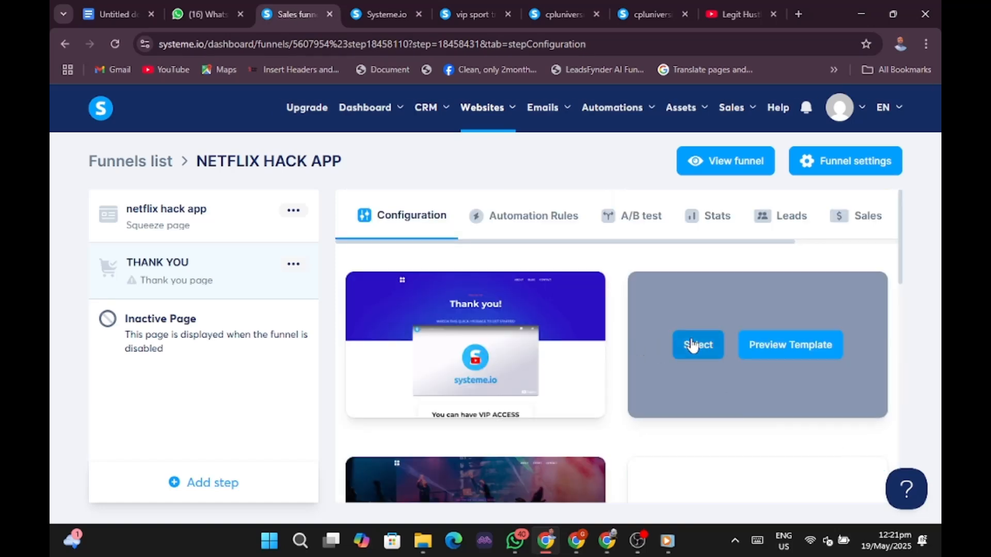
scroll(693, 345, "down", 6)
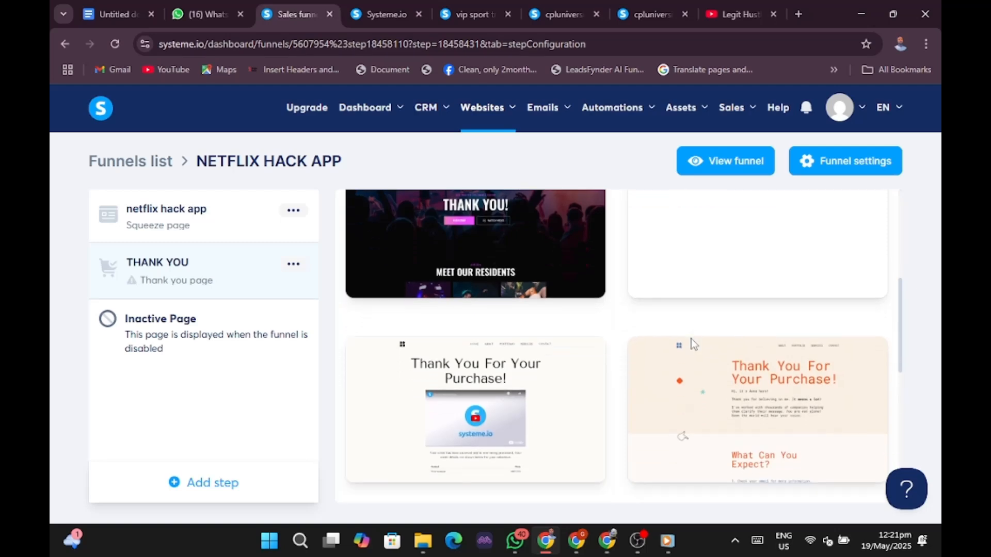
scroll(691, 344, "down", 3)
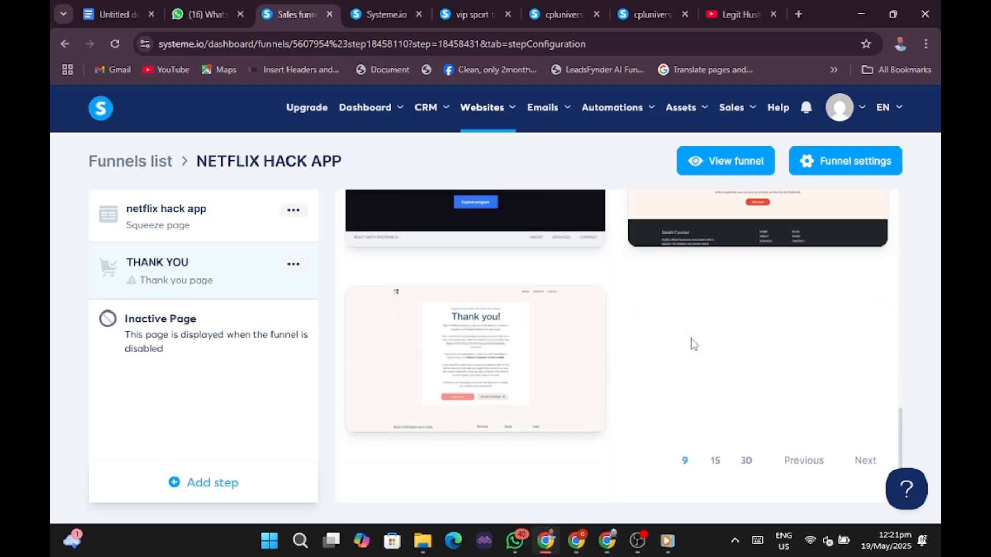
left_click(865, 460)
scroll(747, 363, "down", 5)
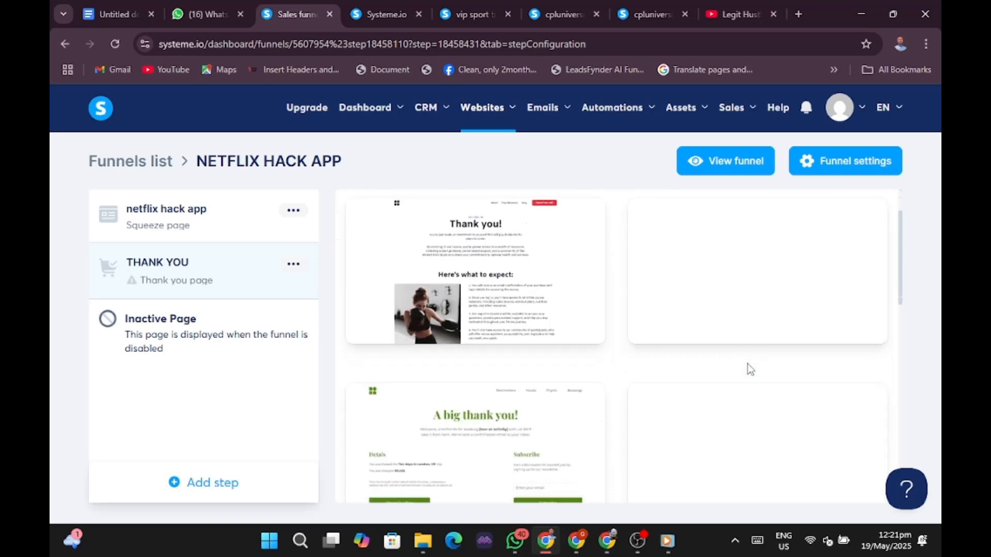
scroll(748, 368, "down", 10)
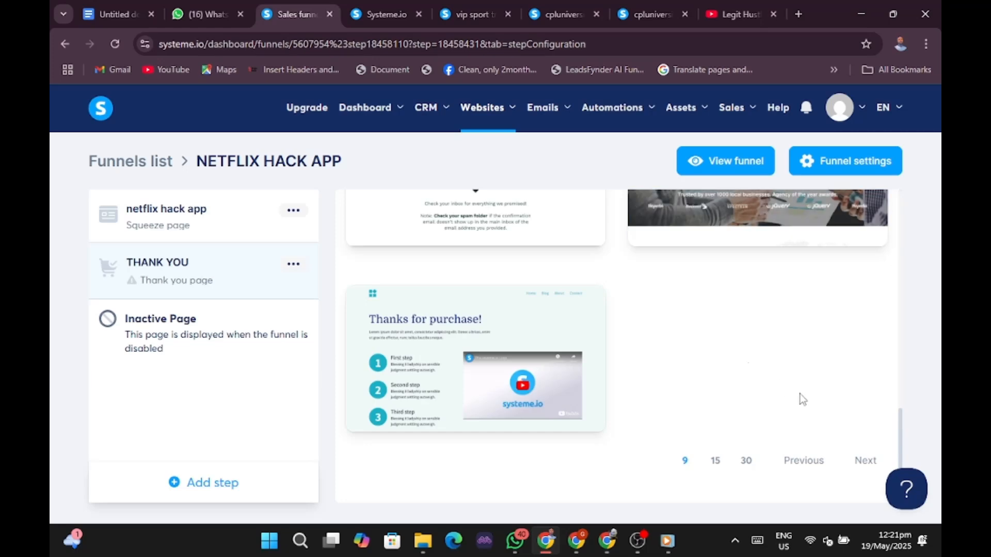
left_click(863, 459)
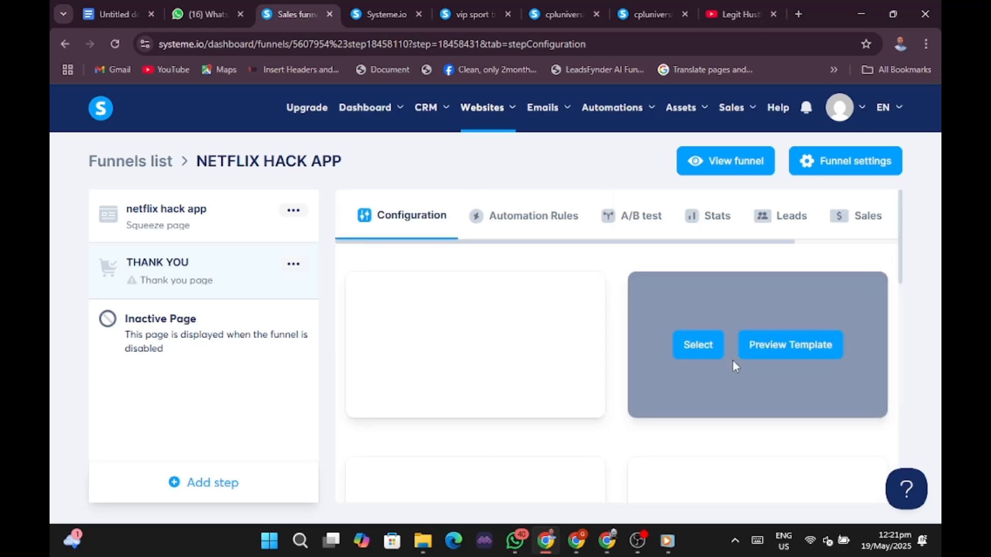
scroll(717, 349, "down", 3)
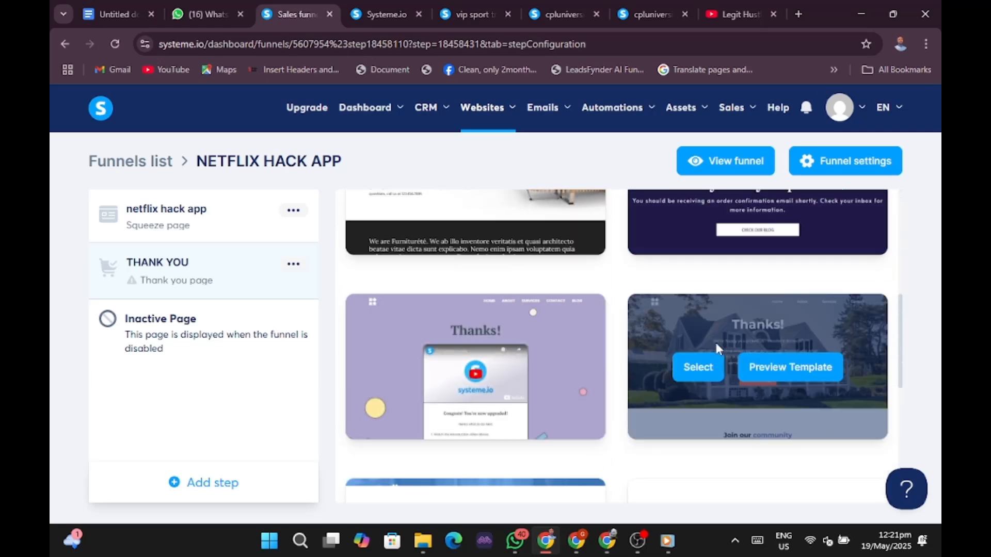
scroll(716, 350, "down", 3)
scroll(716, 349, "down", 5)
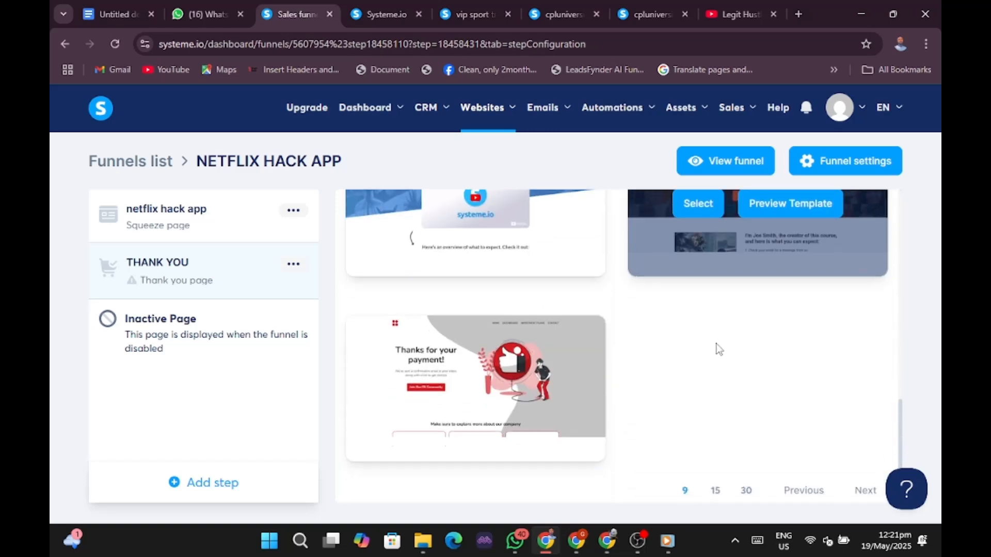
left_click(858, 461)
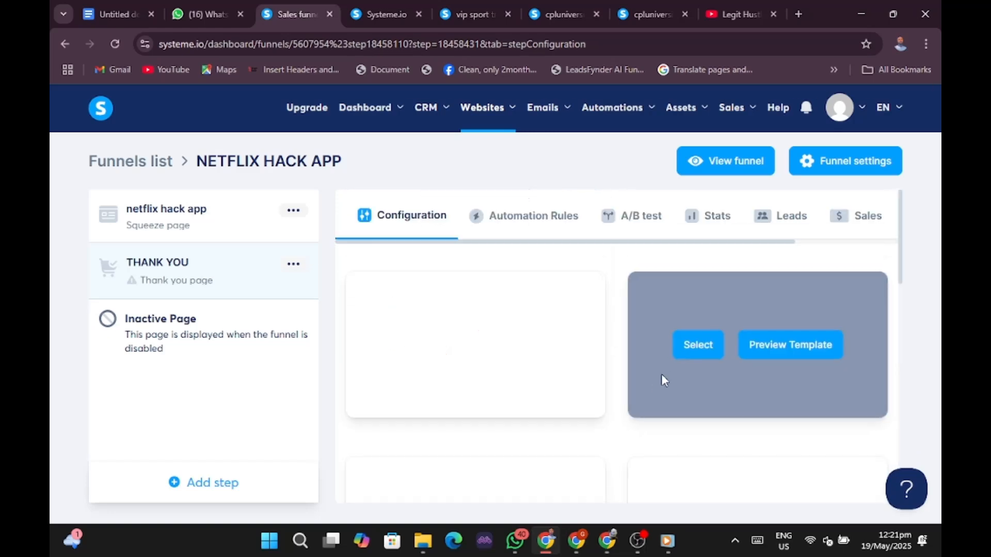
scroll(697, 369, "down", 4)
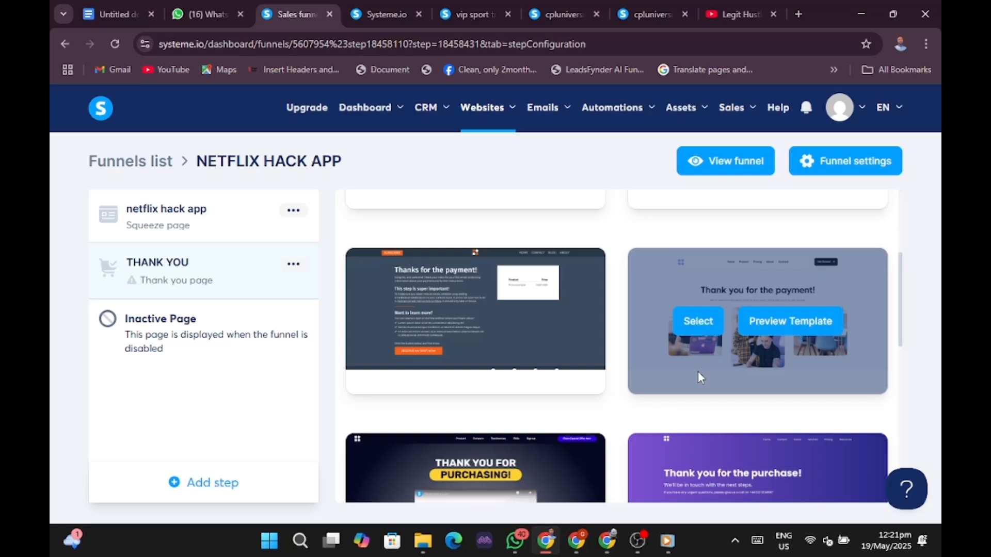
scroll(698, 372, "down", 5)
scroll(698, 370, "up", 1)
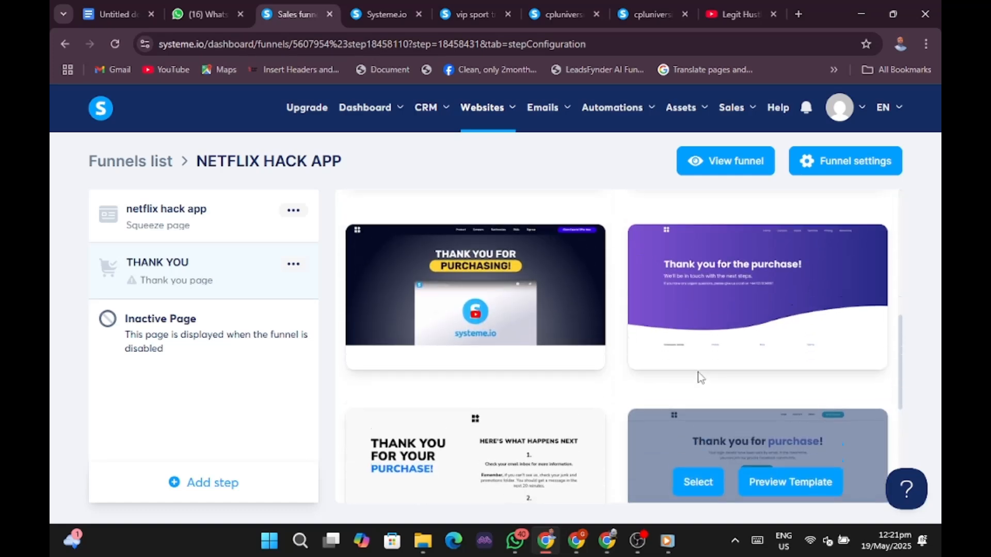
scroll(700, 377, "down", 5)
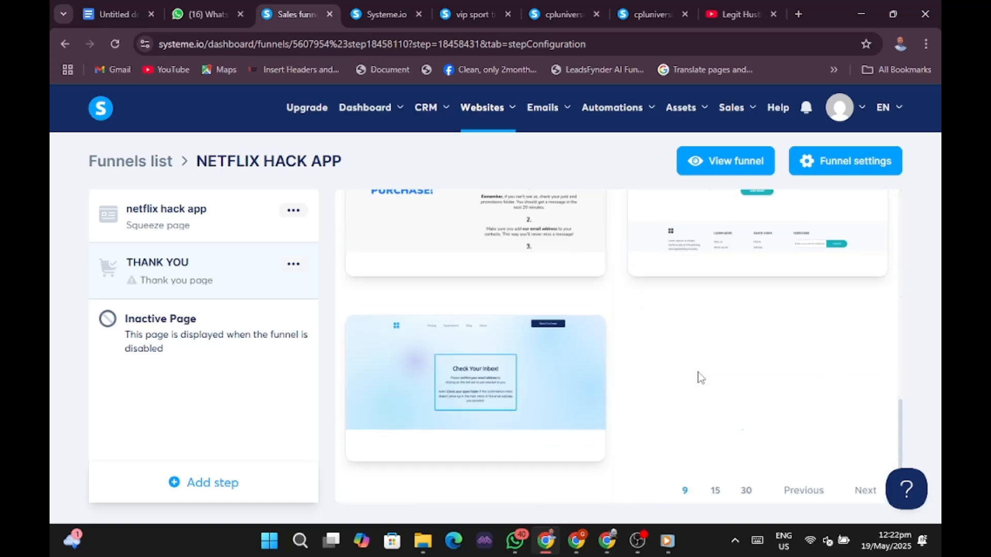
scroll(700, 378, "down", 1)
left_click(865, 460)
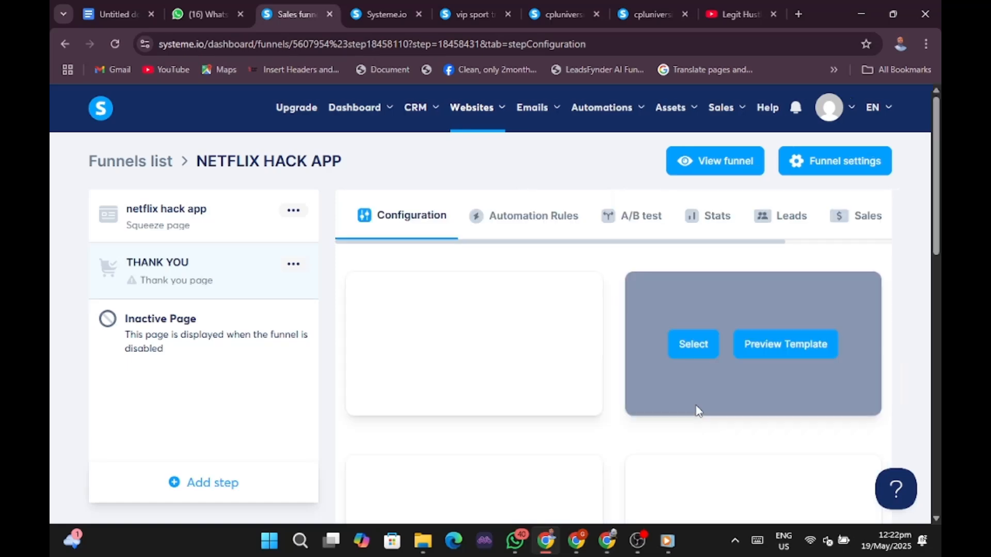
scroll(702, 387, "down", 6)
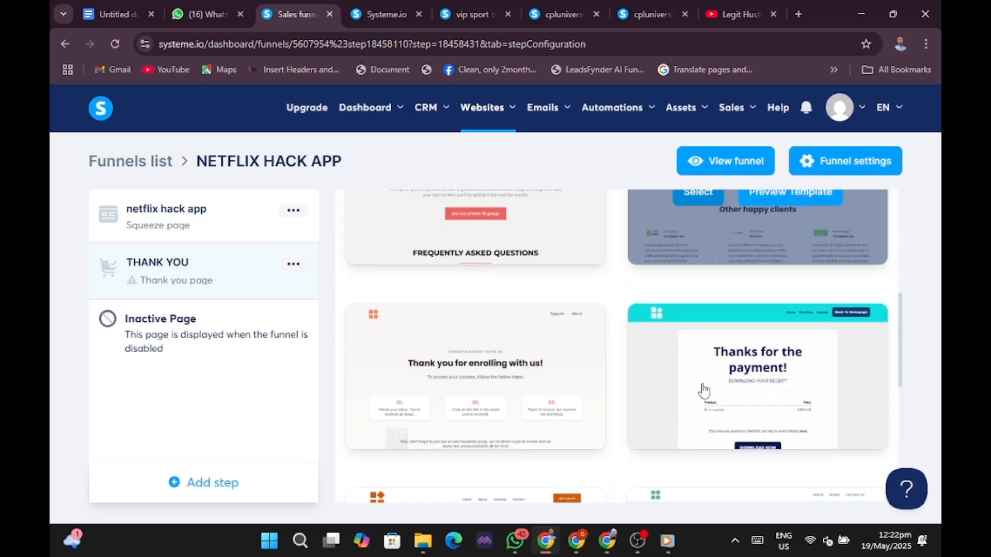
scroll(703, 391, "up", 7)
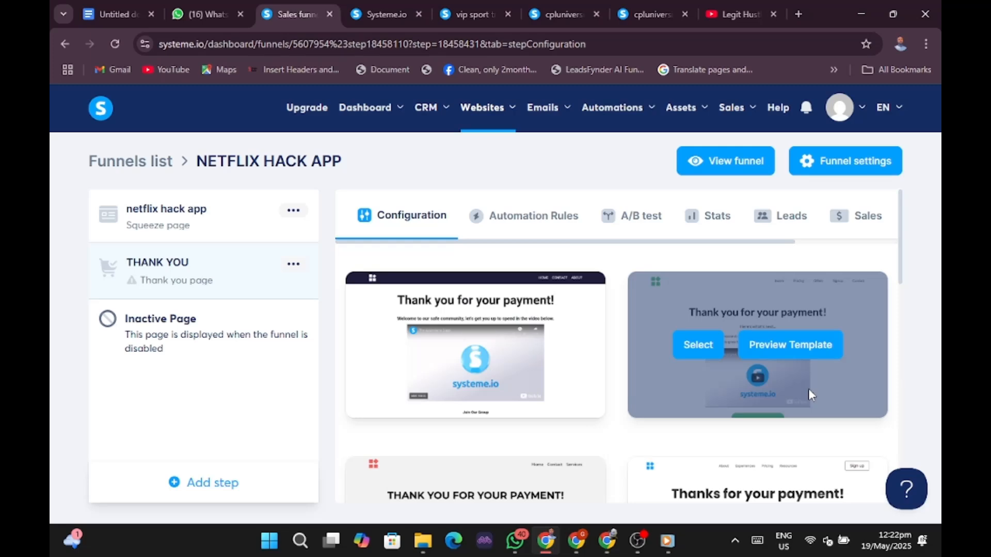
scroll(809, 390, "down", 6)
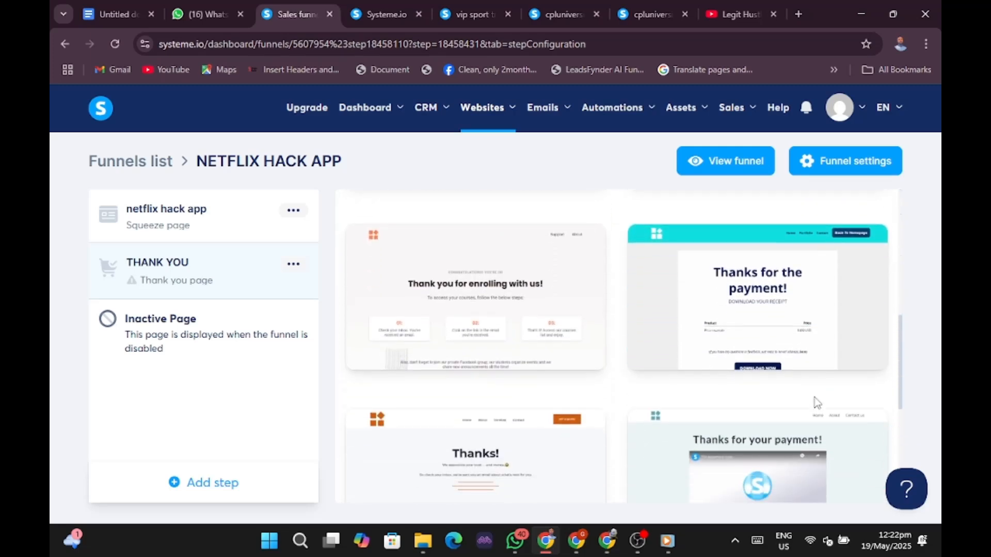
scroll(816, 400, "up", 6)
Preview the 'Thank you for your payment!' template and scroll to its demo video.
mouse_move(786, 371)
left_click(788, 347)
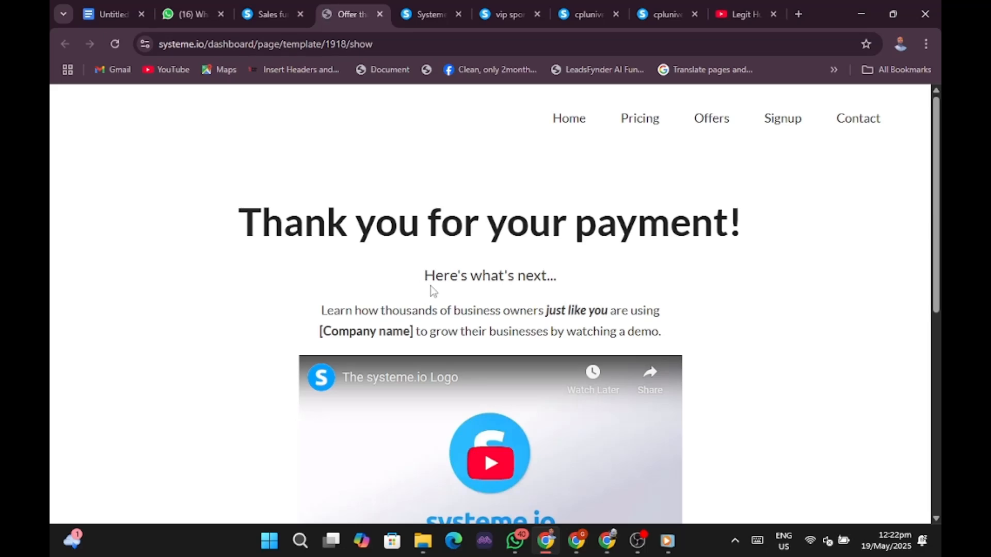
scroll(430, 286, "down", 8)
scroll(430, 286, "up", 6)
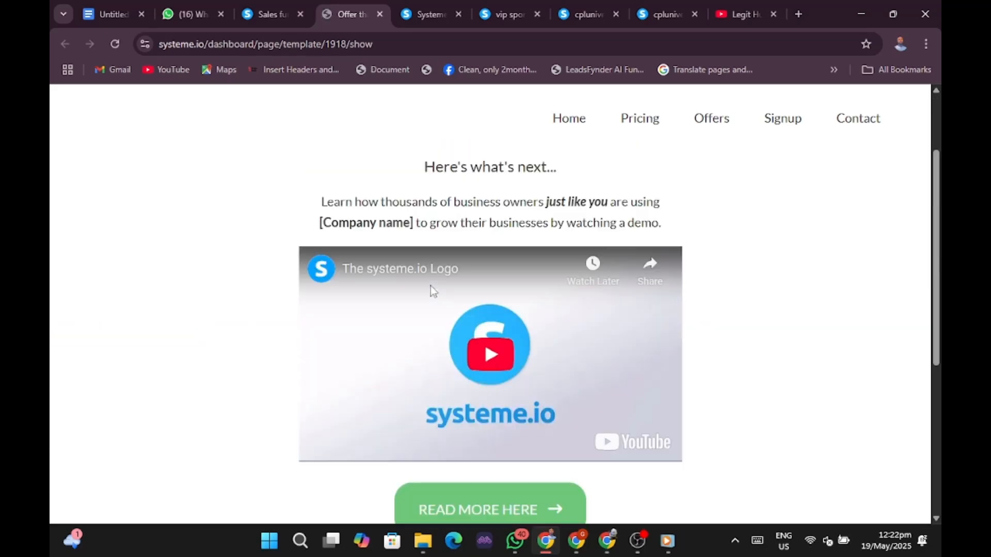
scroll(430, 286, "up", 2)
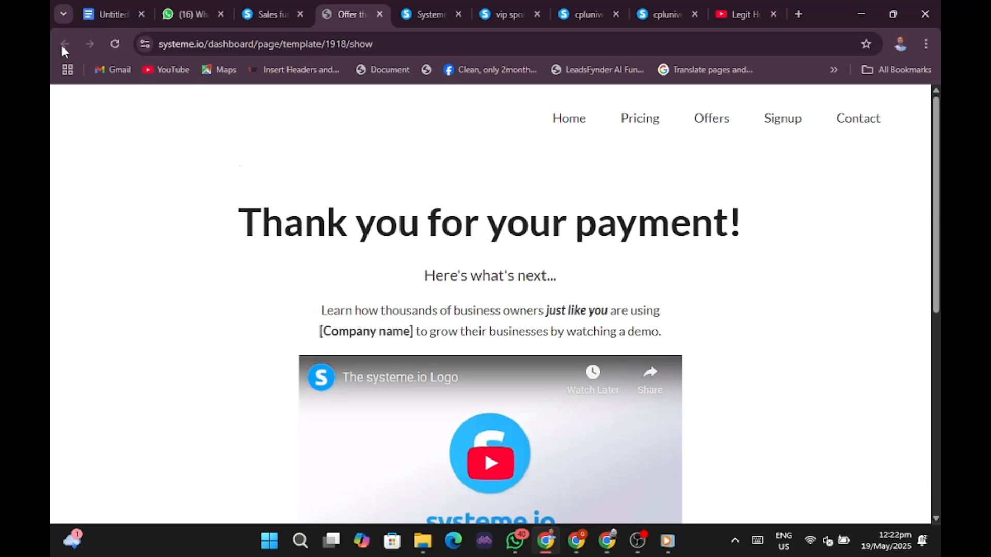
Back in the NETFLIX HACK APP funnel, list 30 thank-you templates per page and scroll through them.
left_click(257, 14)
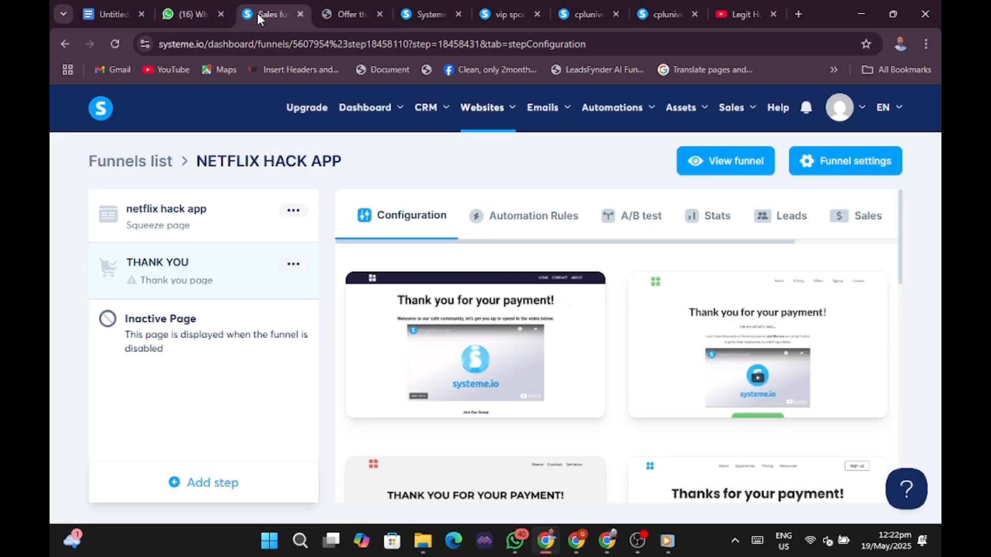
scroll(614, 375, "down", 10)
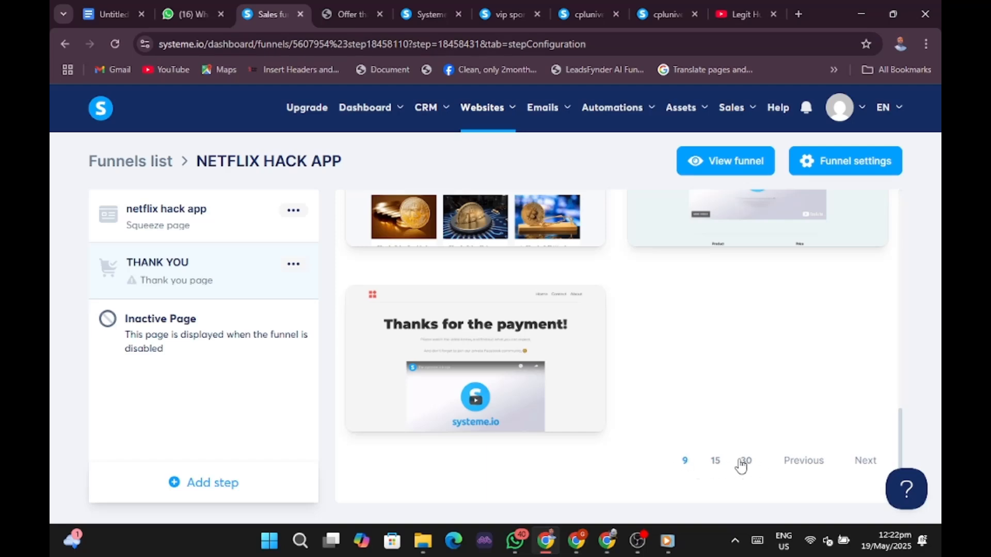
left_click(747, 462)
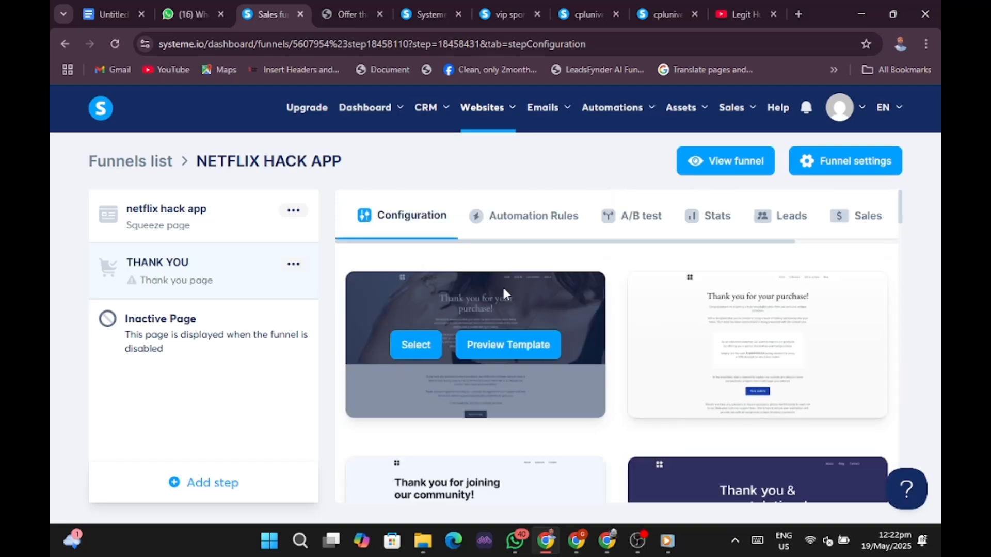
scroll(504, 289, "down", 4)
scroll(508, 305, "down", 8)
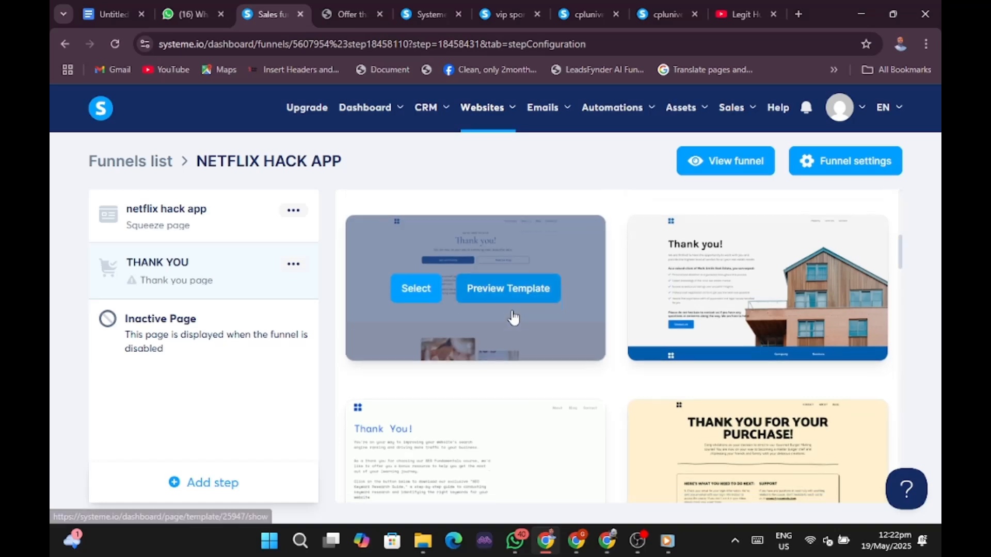
scroll(514, 318, "down", 4)
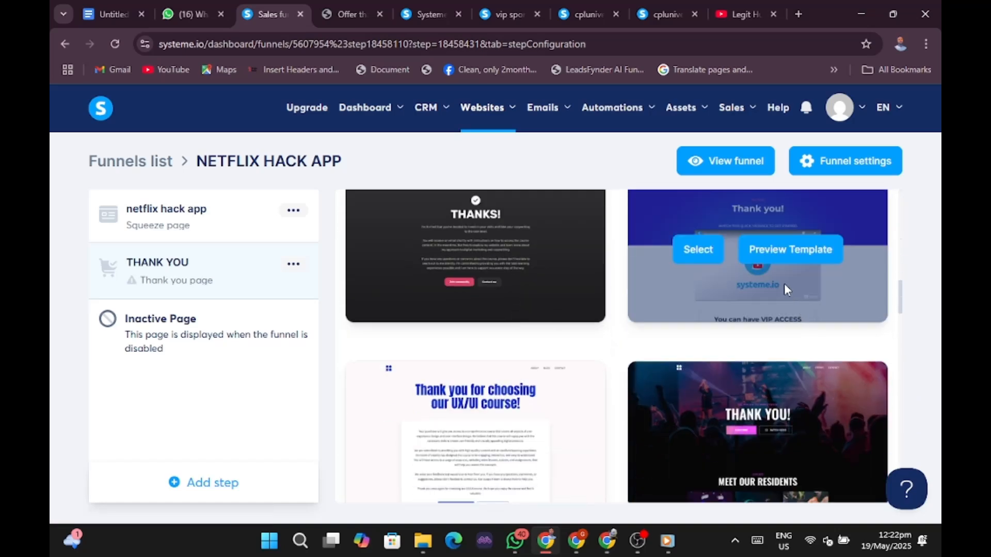
Apply the blue VIP ACCESS thank-you template, undoing an accidental top-section delete.
left_click(706, 249)
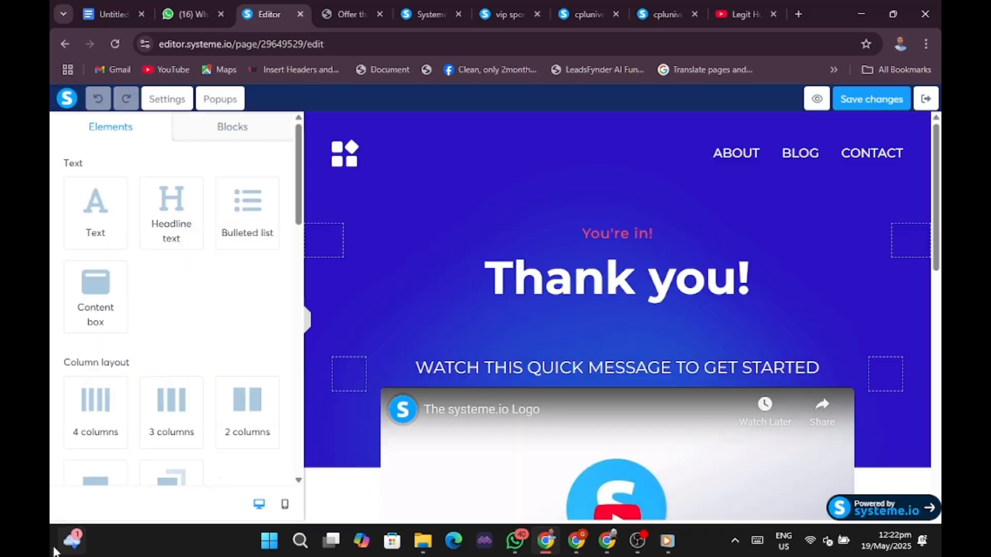
left_click(306, 321)
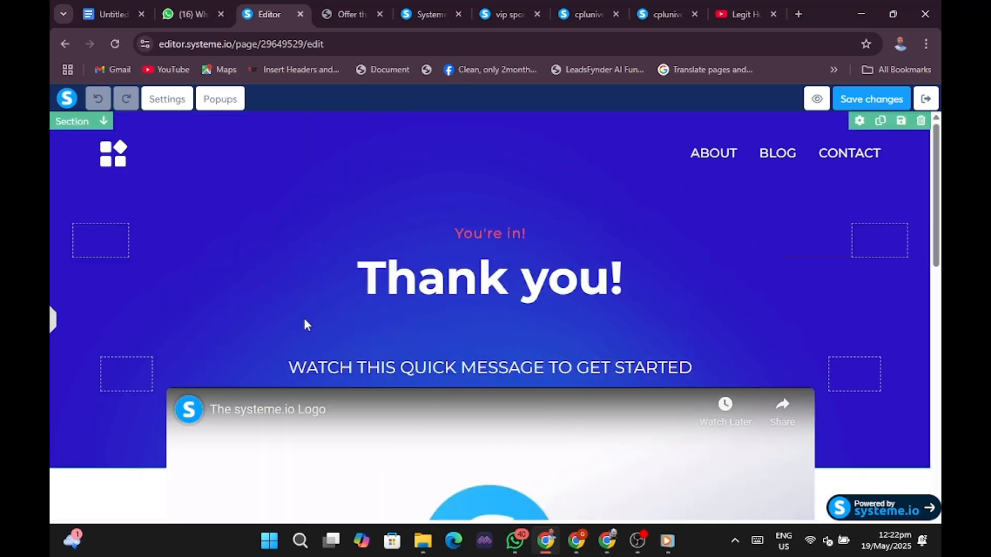
left_click(854, 165)
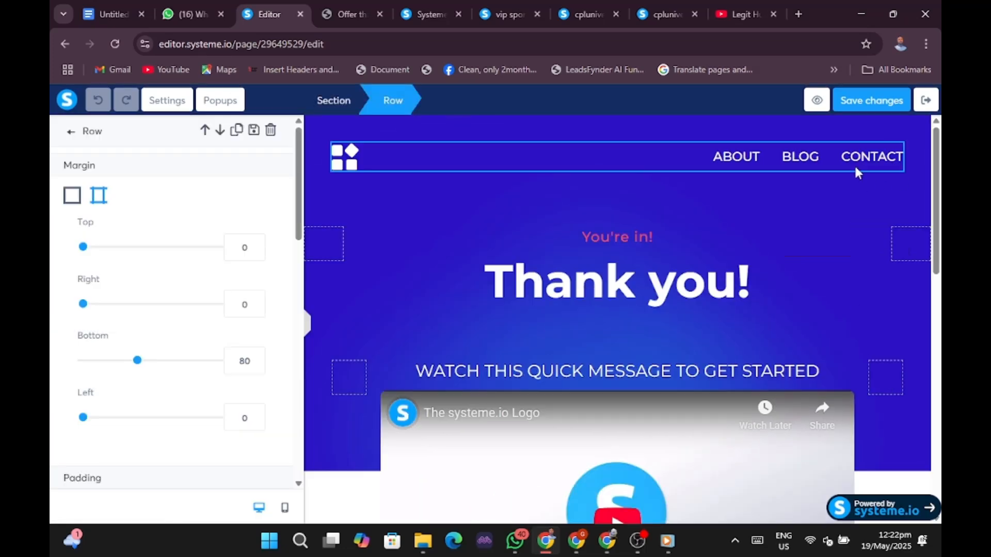
left_click(869, 168)
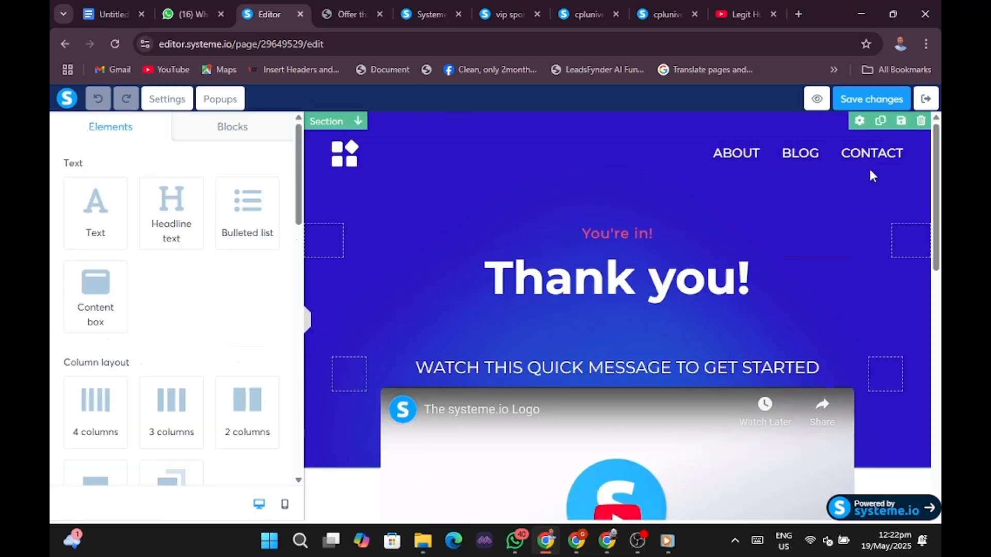
left_click(921, 122)
left_click(557, 133)
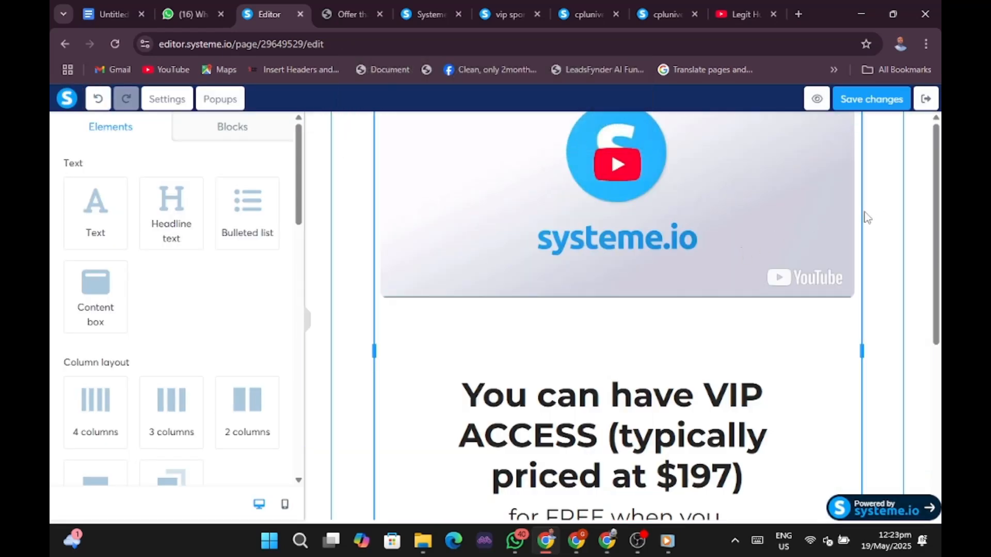
left_click(97, 98)
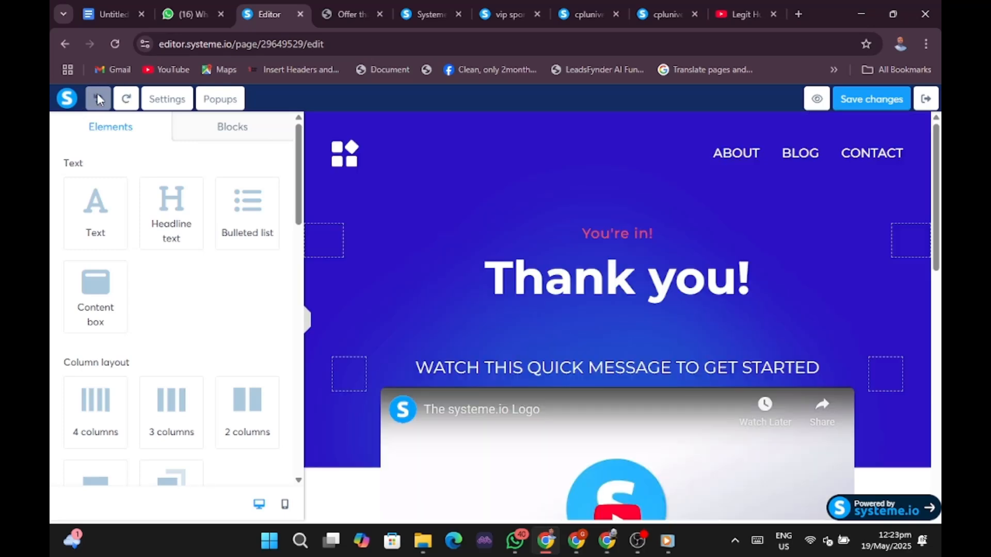
Delete the header navigation row and the 'You're in!' text line.
left_click(788, 161)
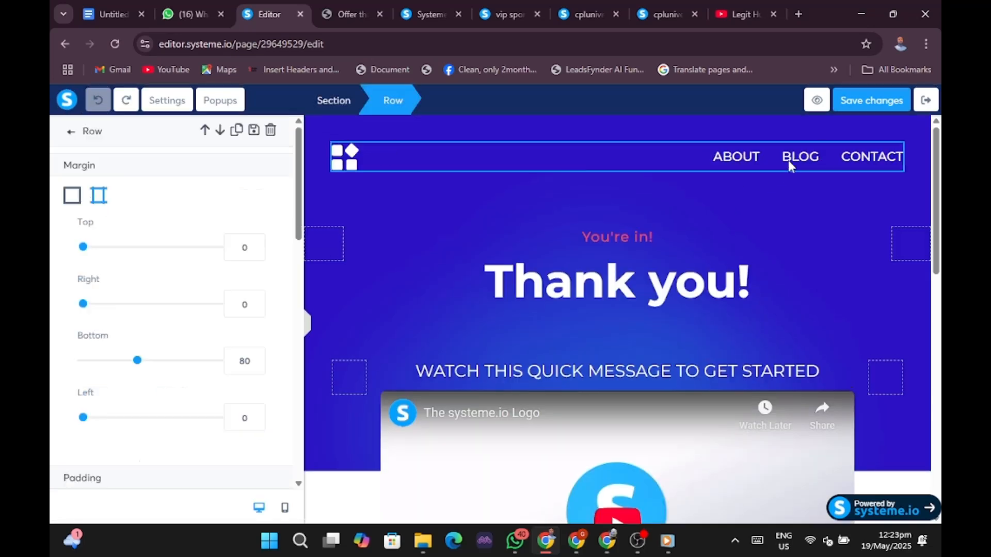
left_click(788, 161)
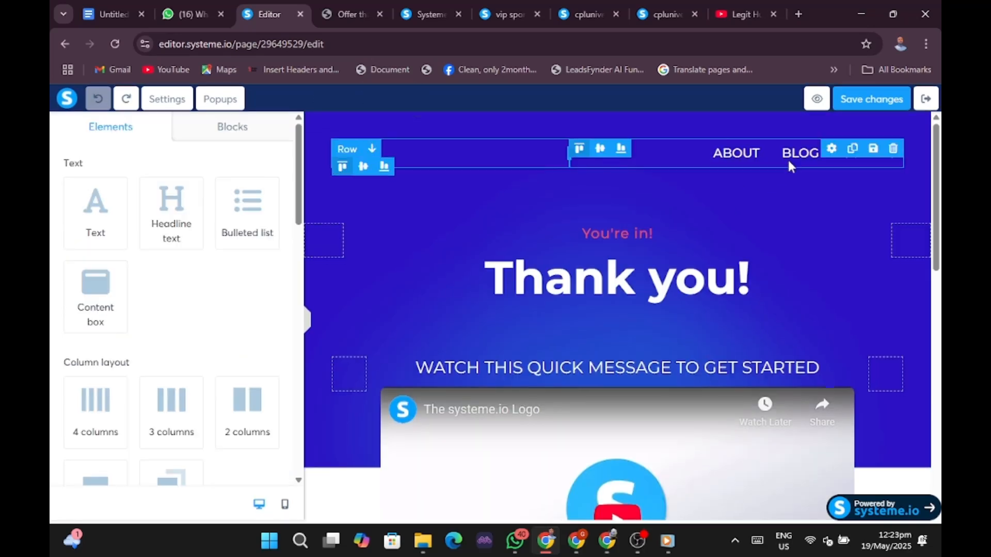
left_click(893, 150)
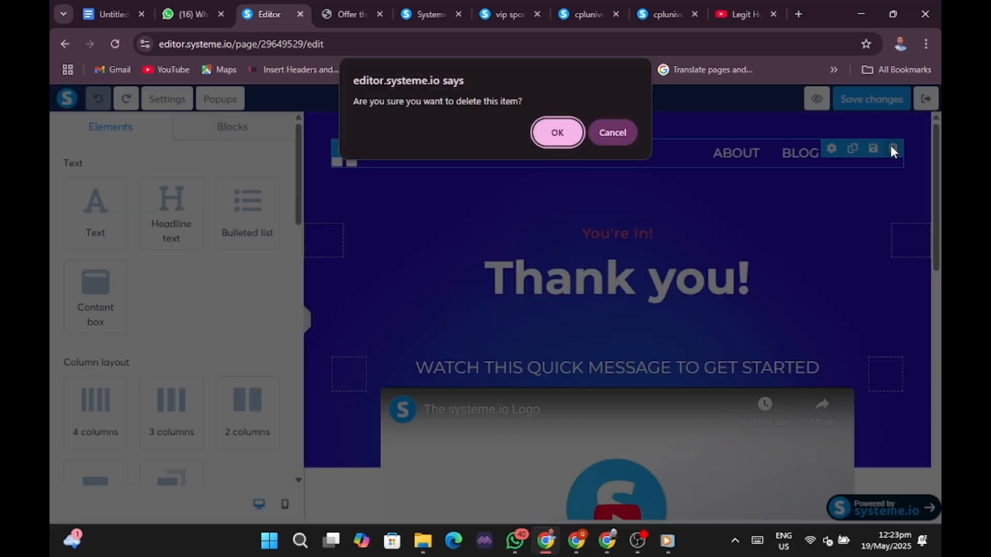
left_click(544, 132)
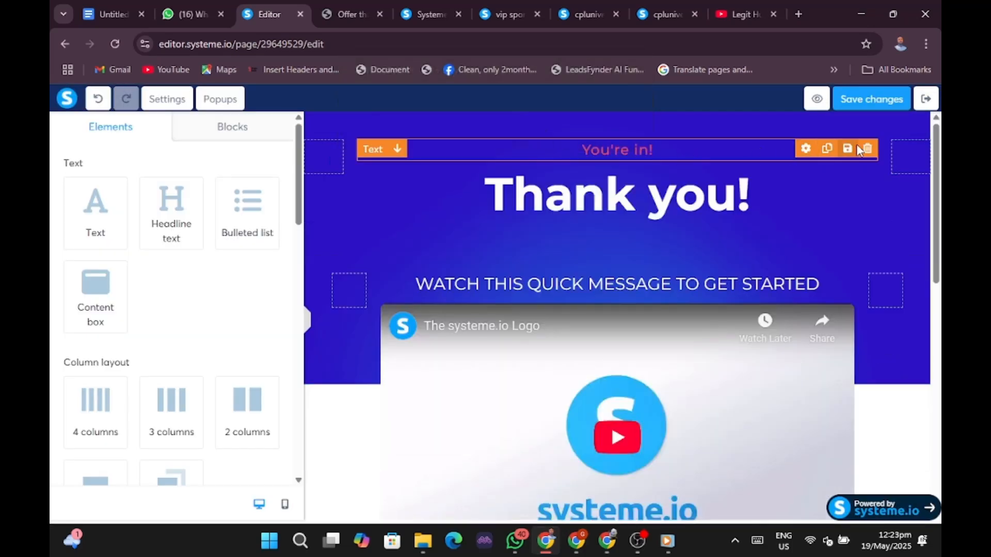
left_click(867, 148)
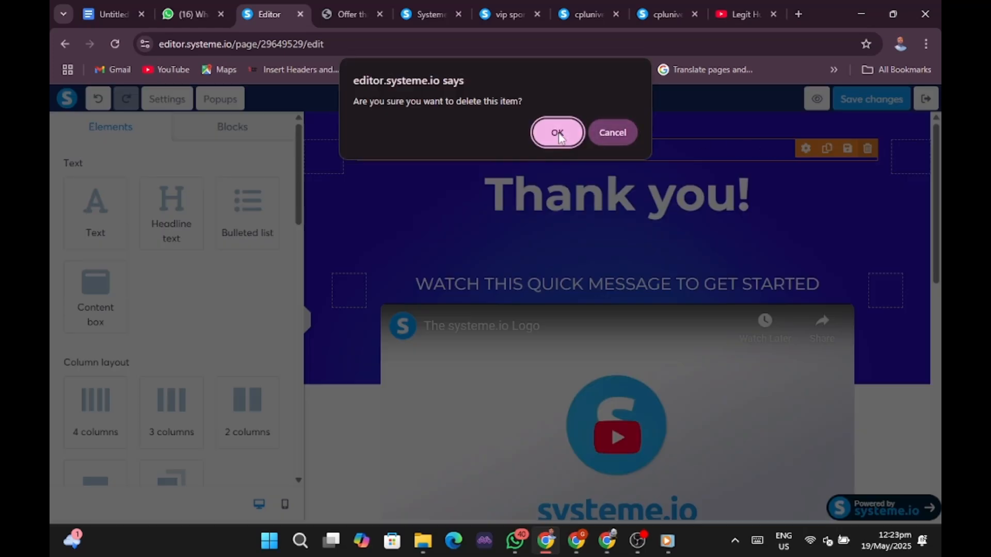
left_click(557, 134)
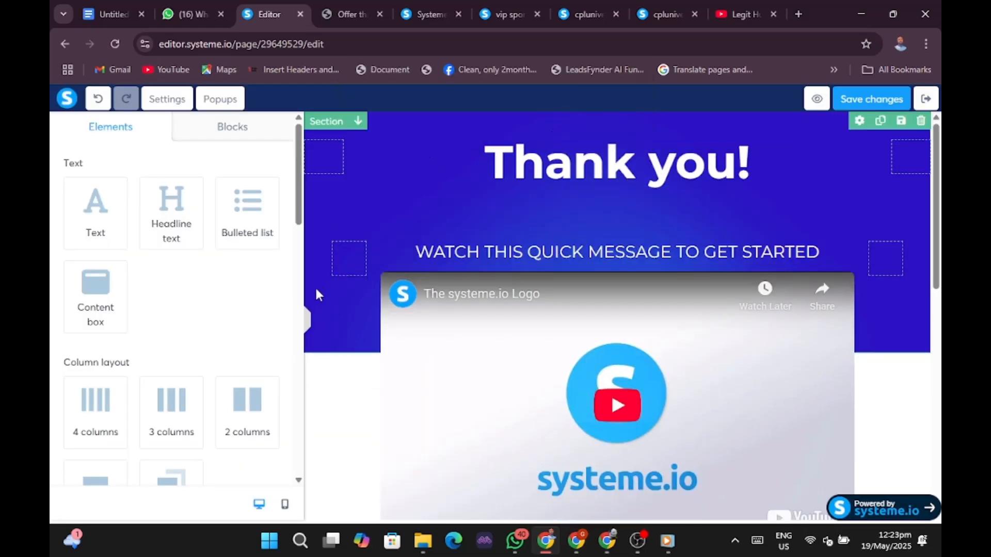
Inspect the VIP ACCESS row's settings, then close them.
left_click(307, 319)
scroll(650, 291, "down", 6)
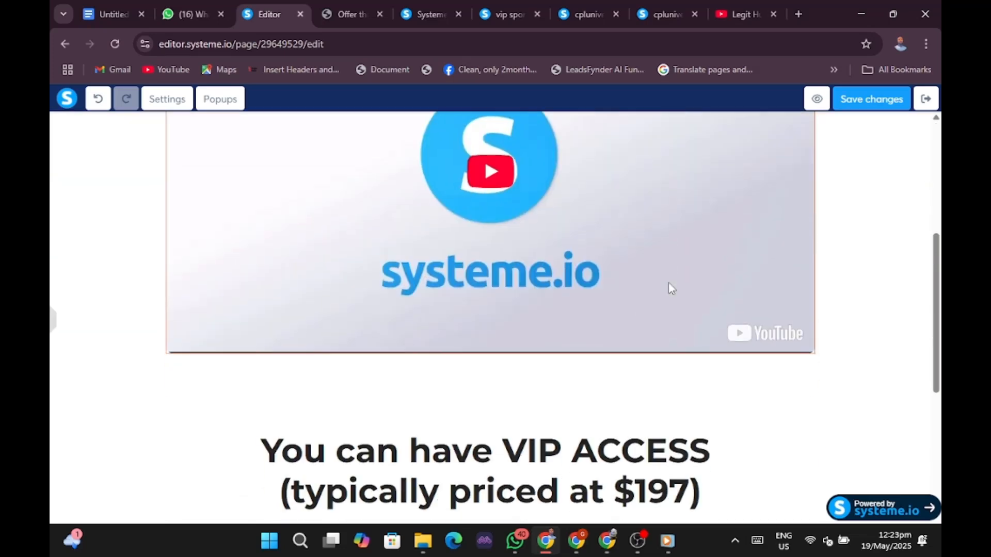
left_click(654, 350)
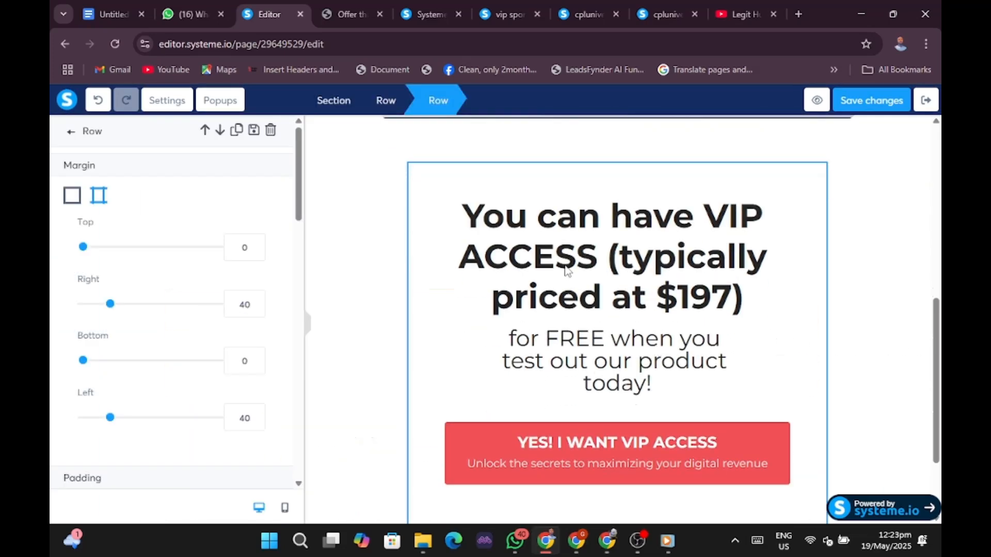
left_click(897, 281)
scroll(896, 281, "up", 6)
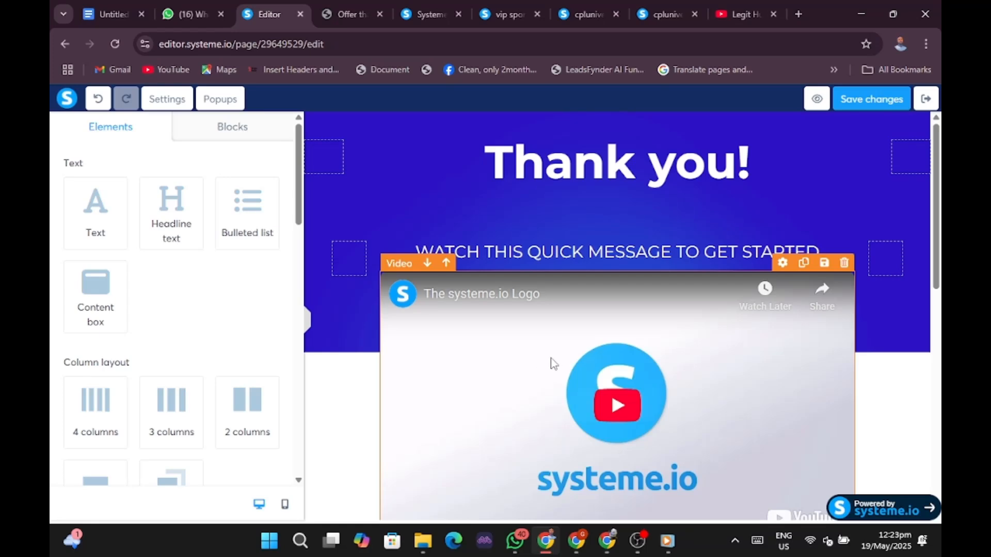
Delete the Privacy policy/Terms text and the 'Built with systeme.io' footer row.
left_click(309, 322)
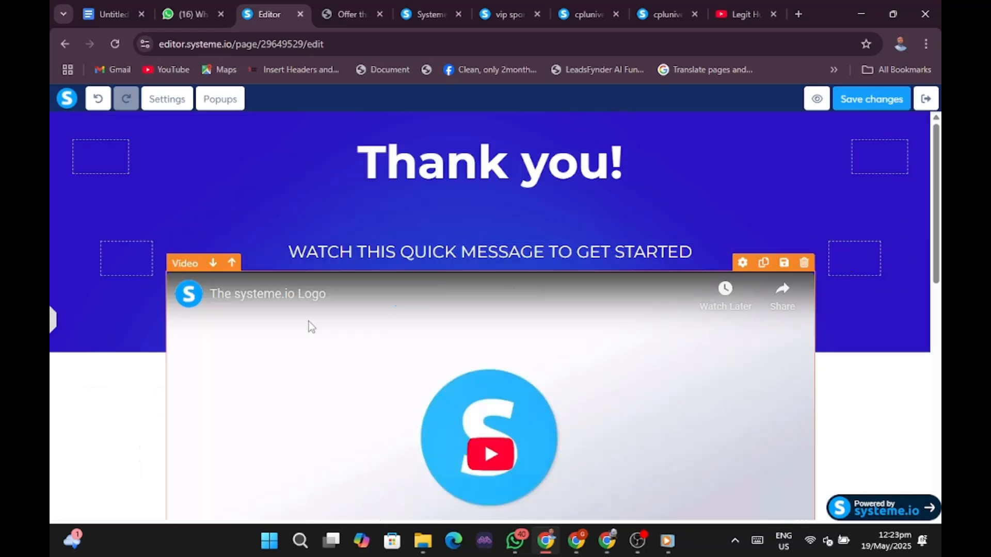
scroll(531, 362, "down", 5)
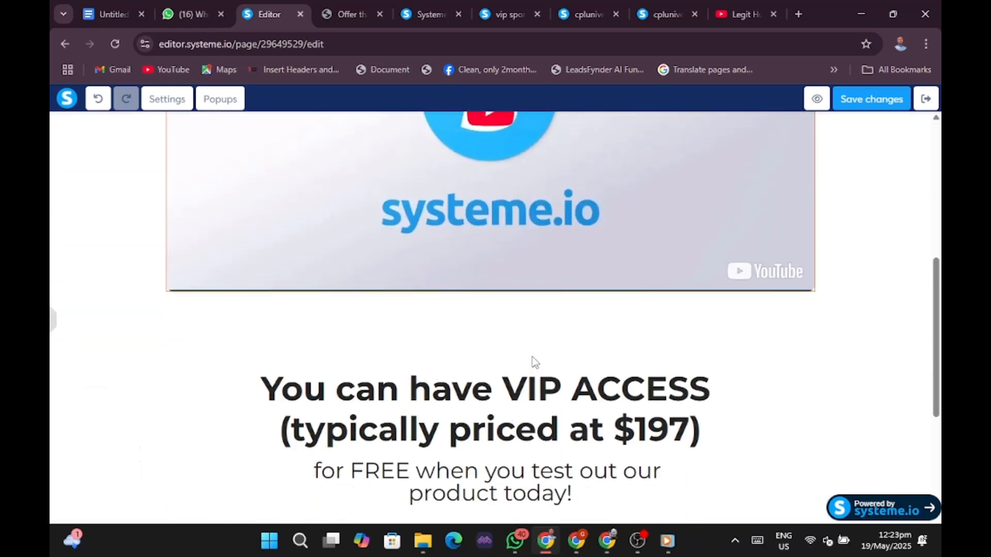
scroll(532, 361, "up", 5)
scroll(532, 357, "up", 1)
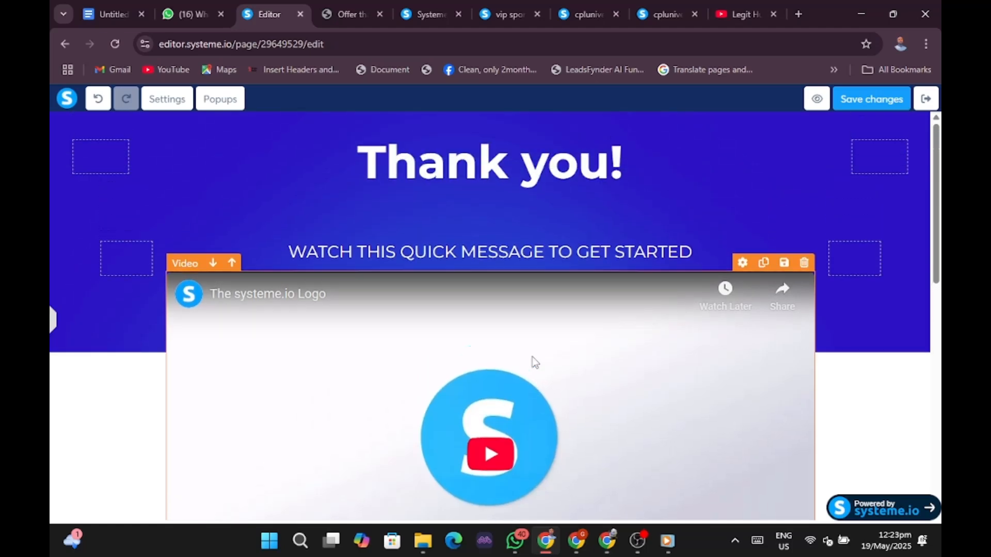
scroll(533, 361, "down", 8)
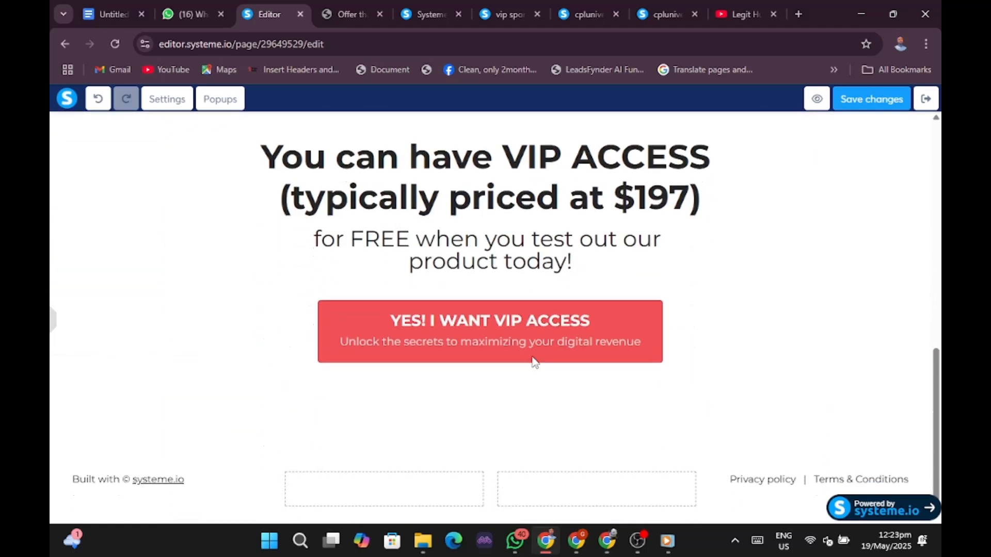
mouse_move(903, 486)
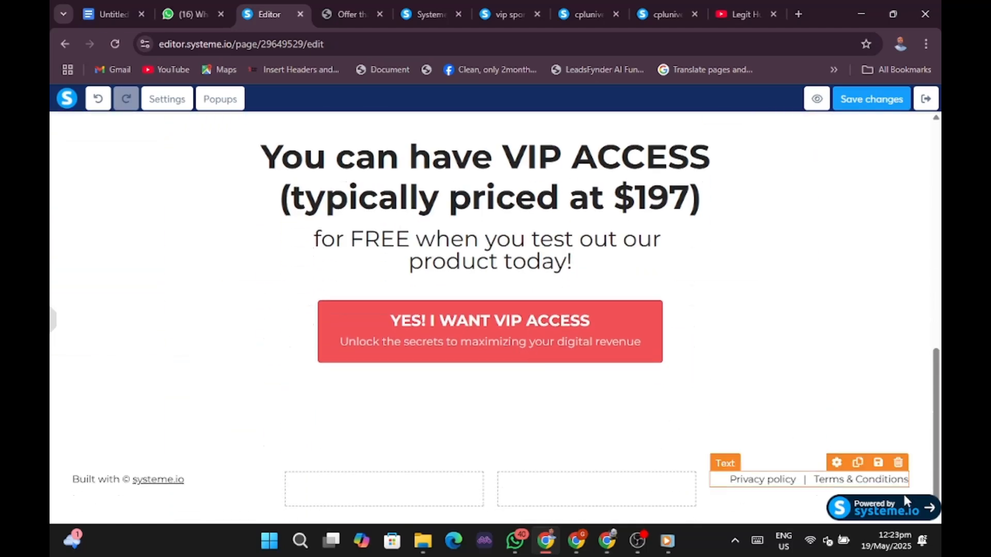
left_click(899, 463)
left_click(560, 140)
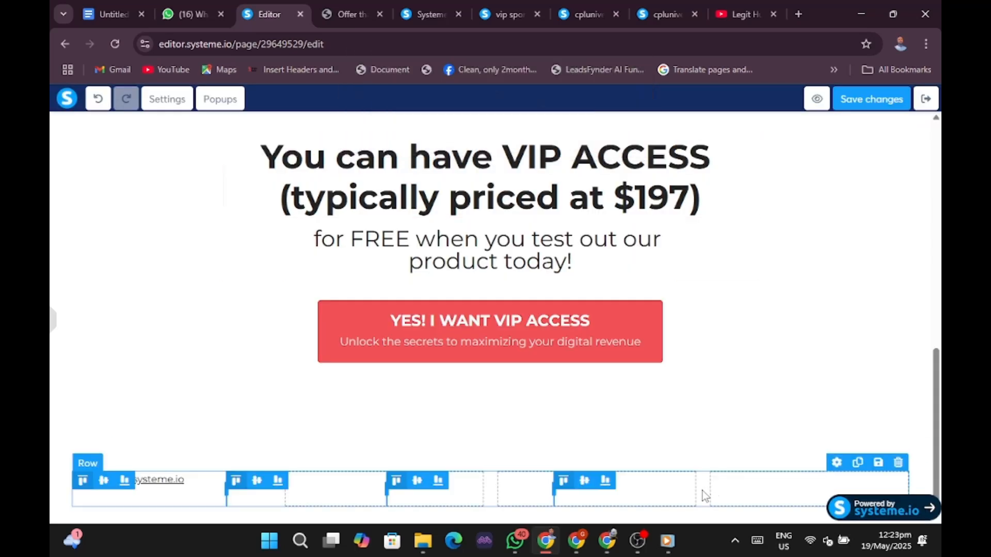
left_click(898, 463)
left_click(557, 137)
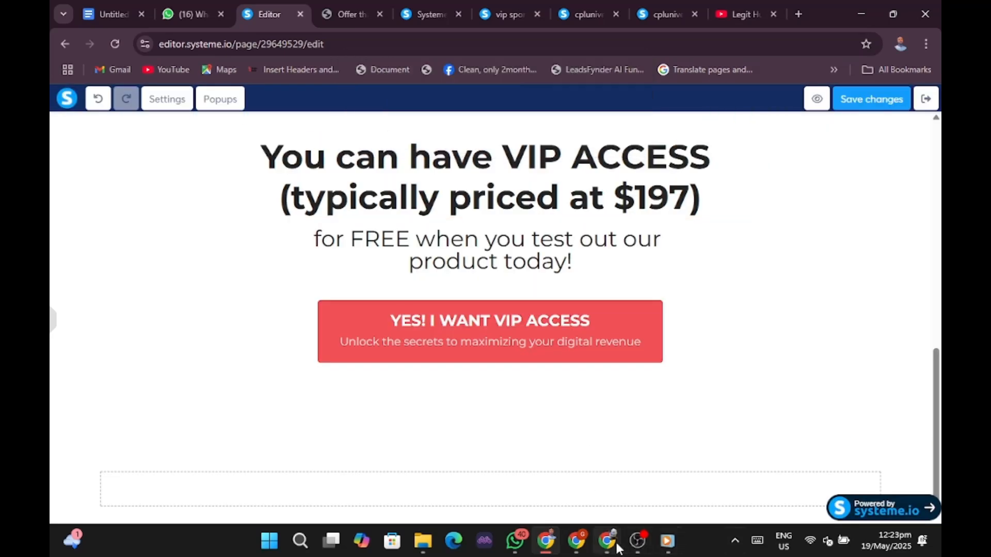
On the live squeeze page, opt in with YES, I'M INTERESTED.
left_click(576, 543)
scroll(469, 341, "up", 6)
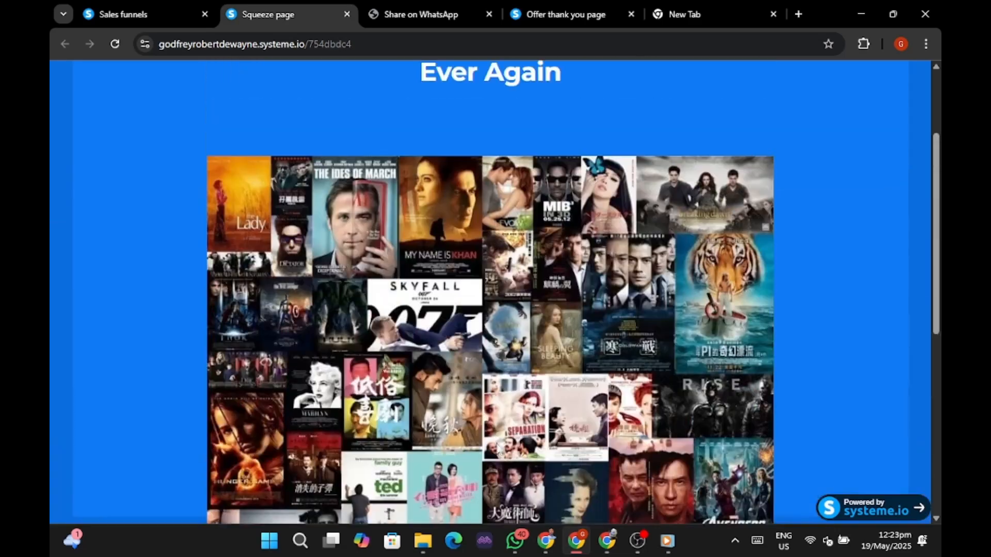
scroll(483, 382, "down", 7)
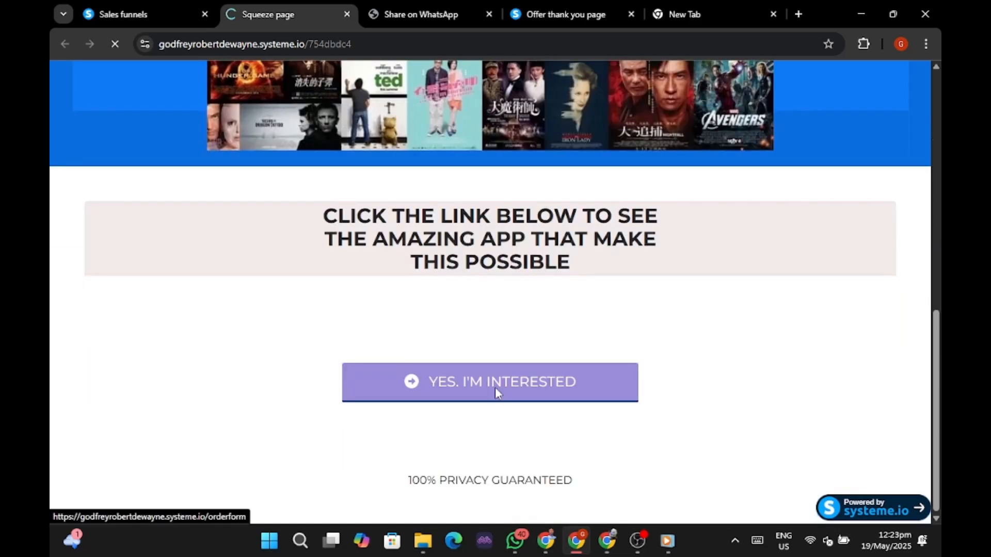
left_click(494, 387)
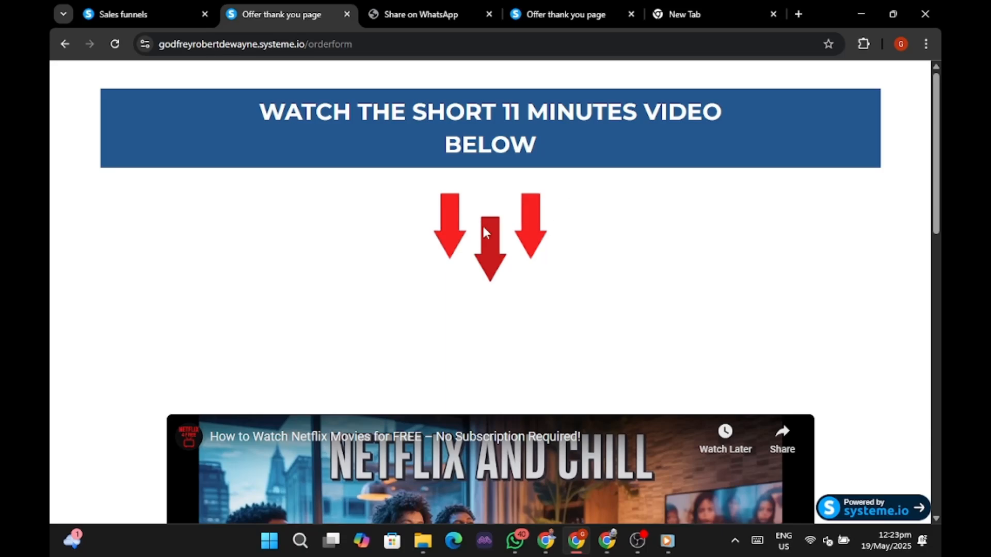
Start the Netflix video playing on the thank-you page.
scroll(485, 233, "down", 10)
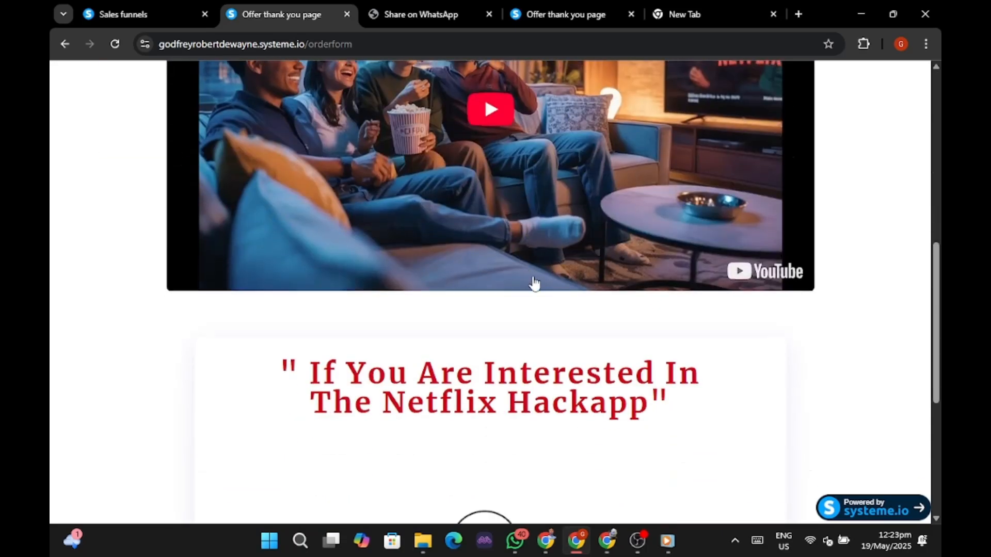
scroll(758, 271, "up", 5)
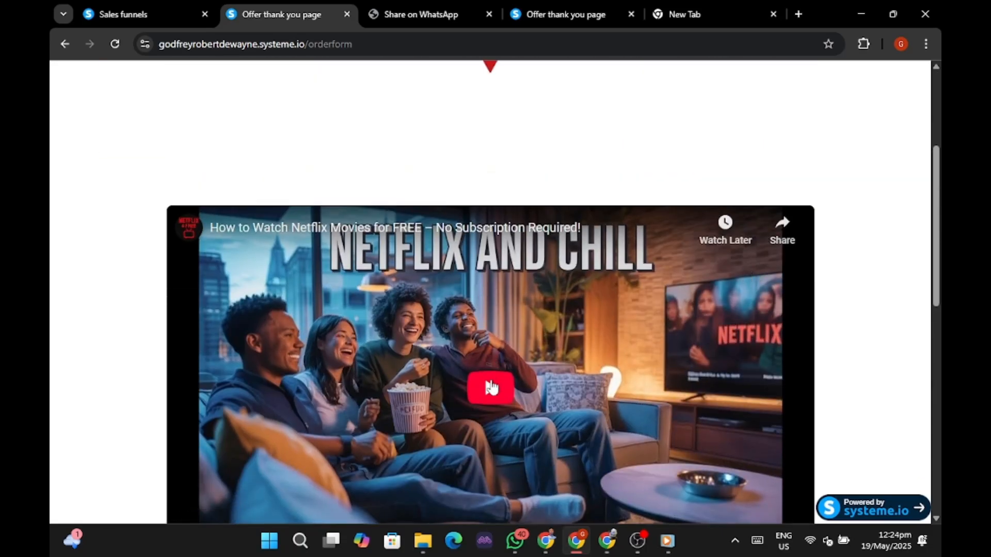
left_click(490, 391)
scroll(488, 383, "down", 1)
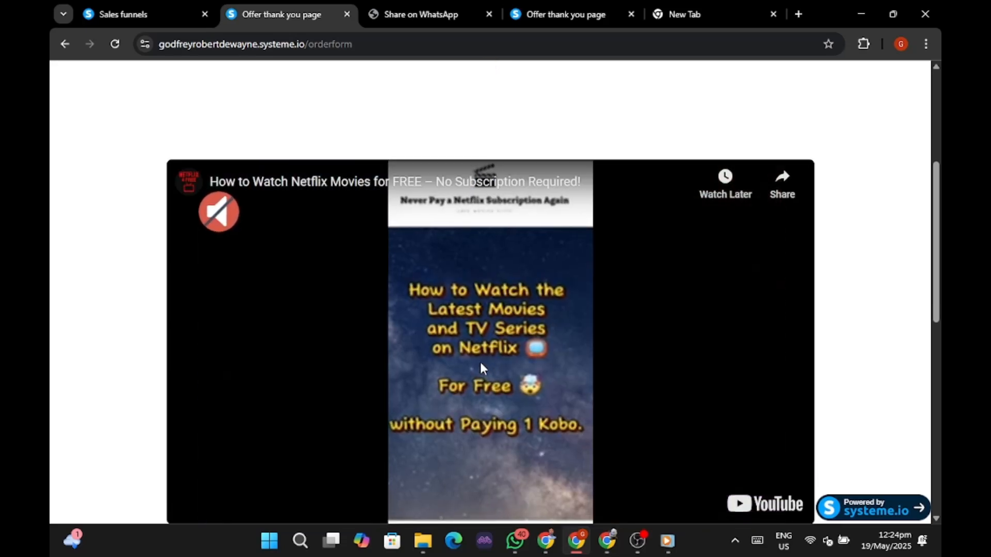
scroll(400, 299, "down", 3)
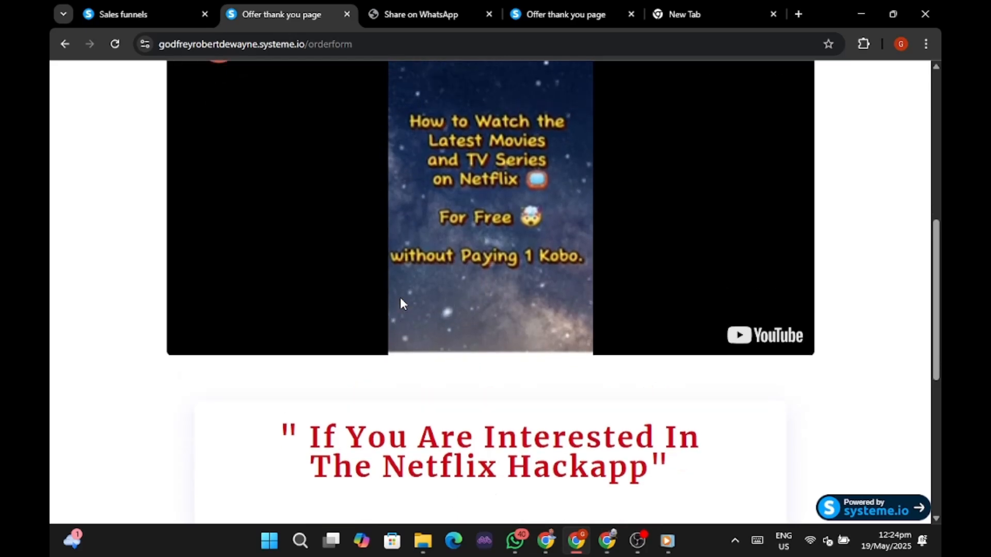
scroll(361, 273, "up", 2)
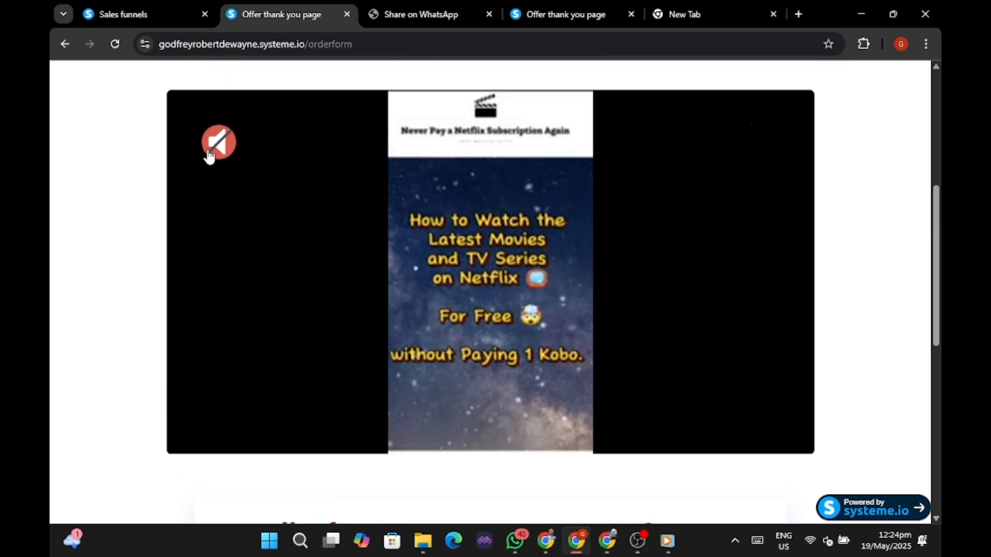
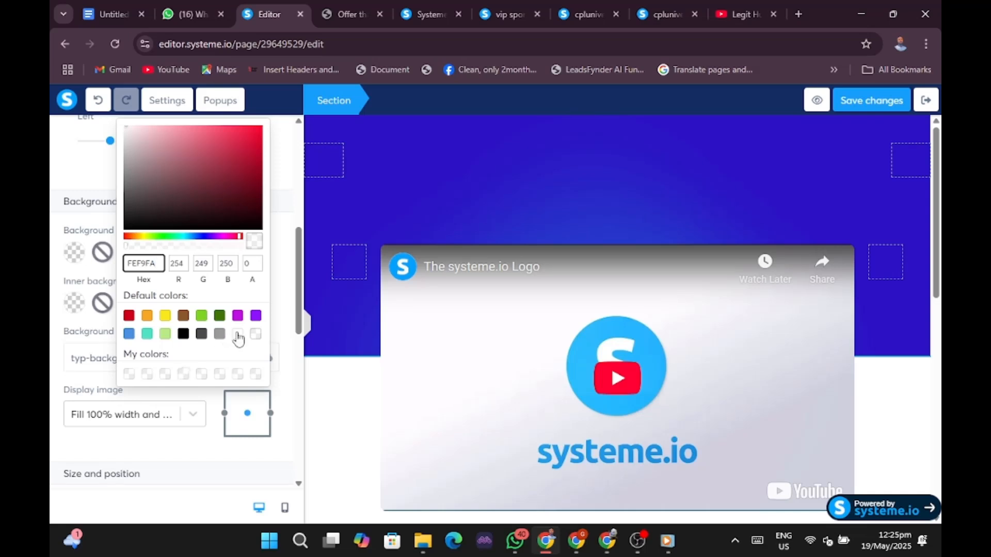
Set the top section's background colour to the white default swatch.
left_click(237, 335)
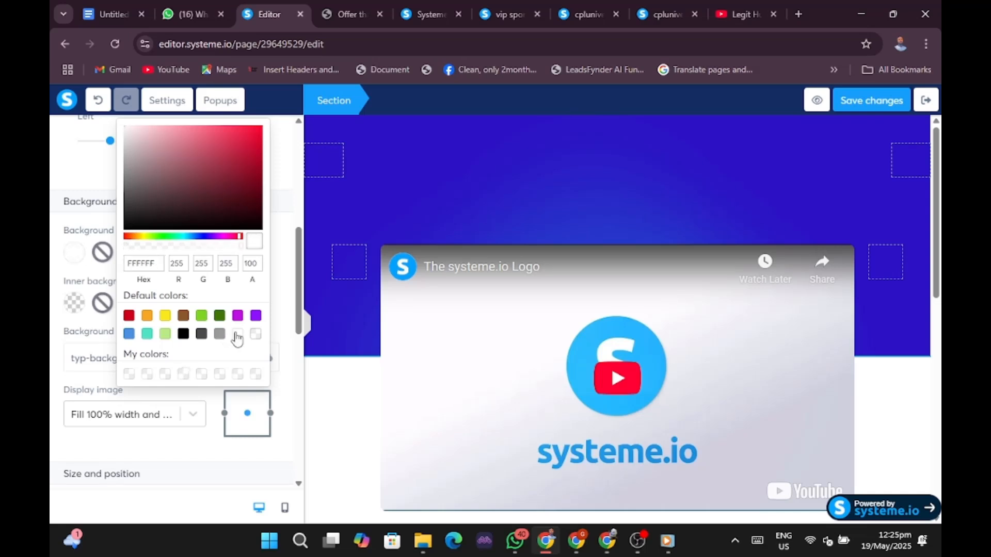
left_click(69, 262)
left_click(317, 207)
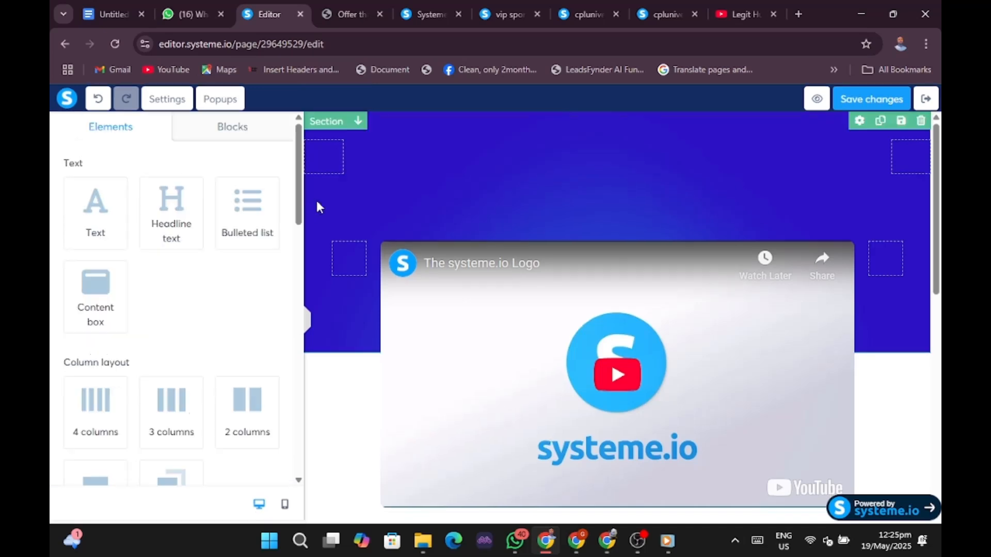
left_click(317, 207)
left_click(325, 321)
left_click(325, 322)
Remove the typ-background.png background image from the section.
scroll(170, 317, "down", 10)
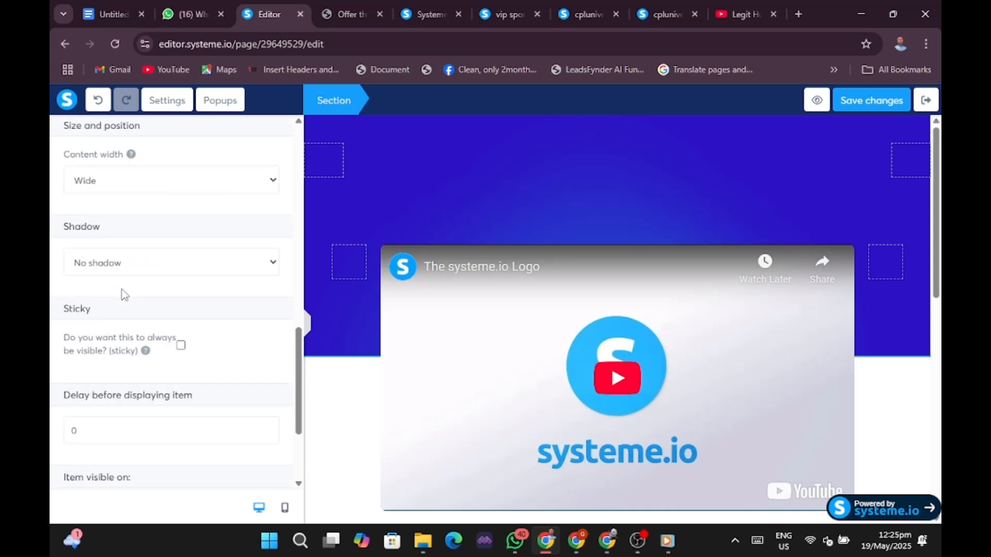
scroll(125, 295, "down", 3)
left_click(325, 234)
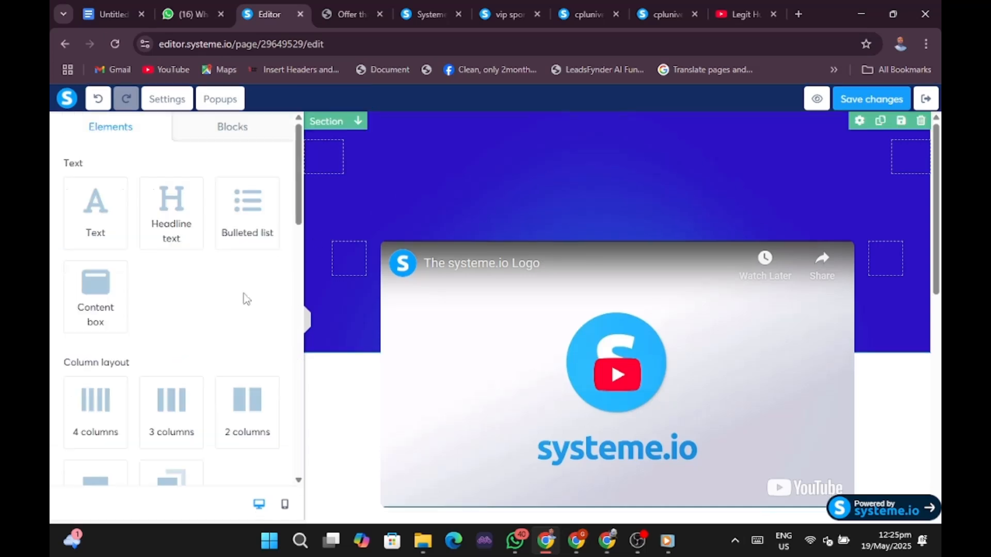
scroll(227, 304, "down", 10)
left_click(325, 330)
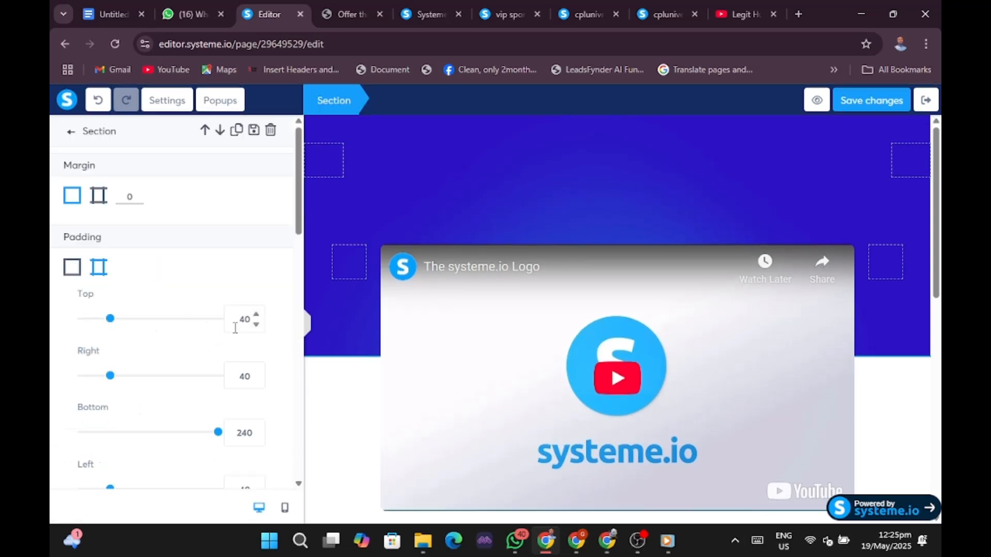
left_click(312, 375)
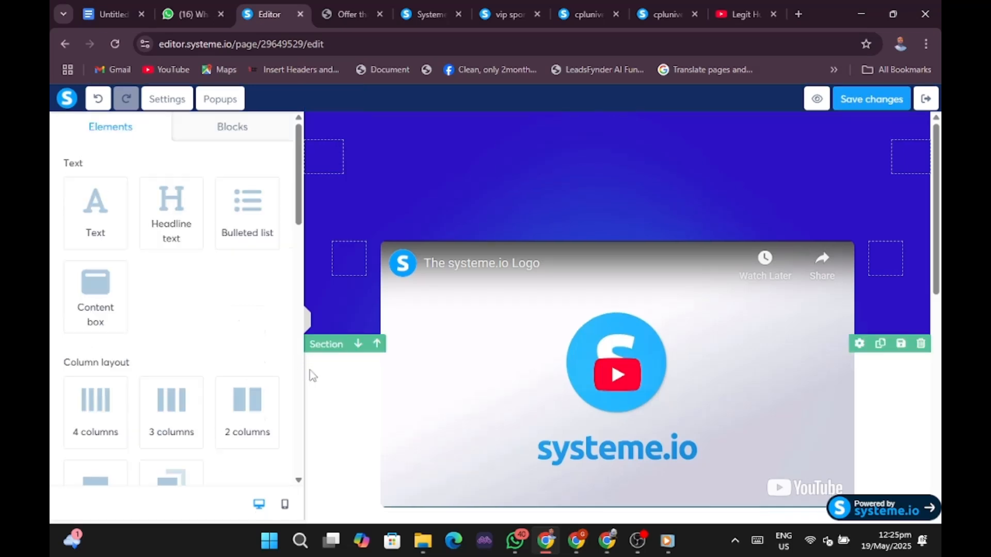
left_click(314, 316)
scroll(112, 294, "down", 12)
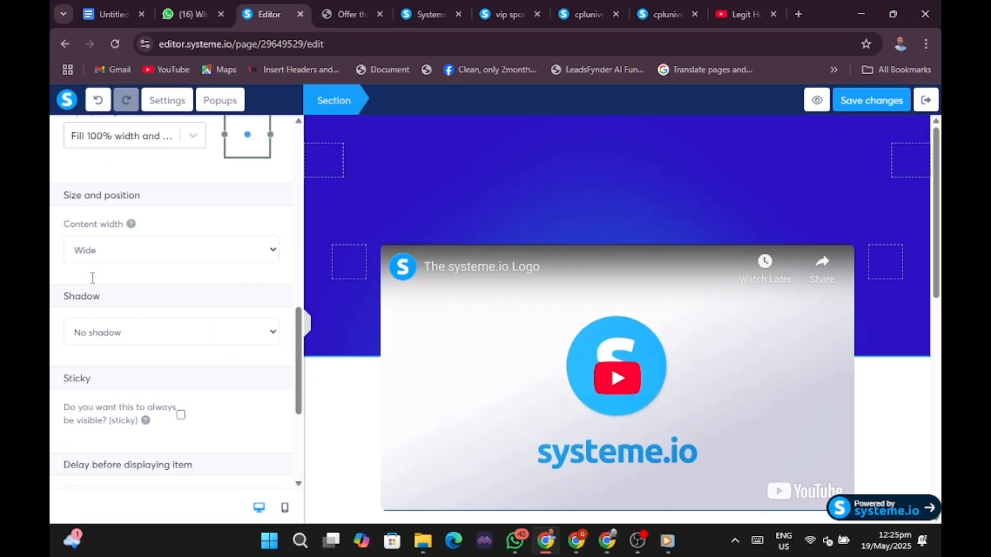
scroll(103, 255, "up", 6)
scroll(102, 255, "up", 2)
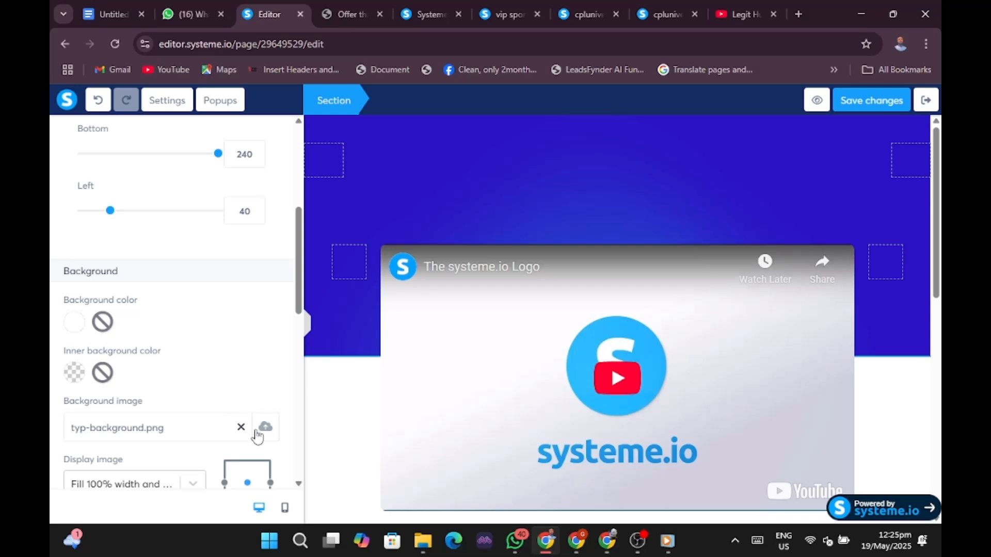
left_click(241, 427)
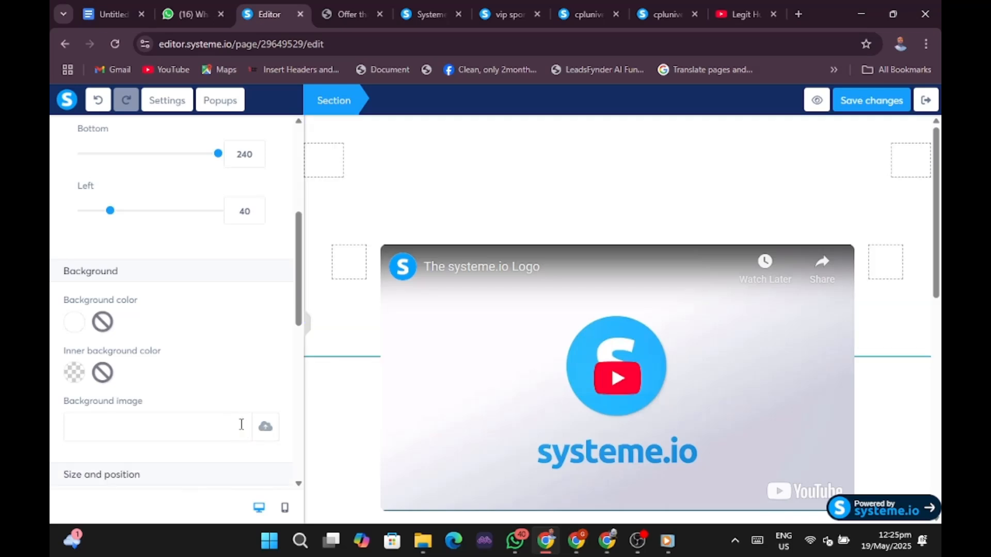
Preview the page at full width, then close the section settings.
left_click(310, 333)
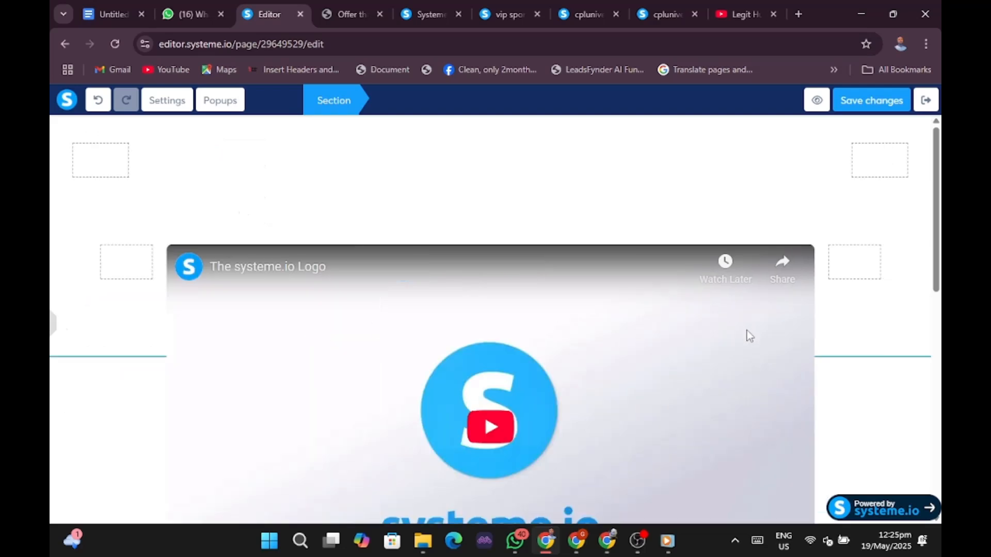
left_click(53, 324)
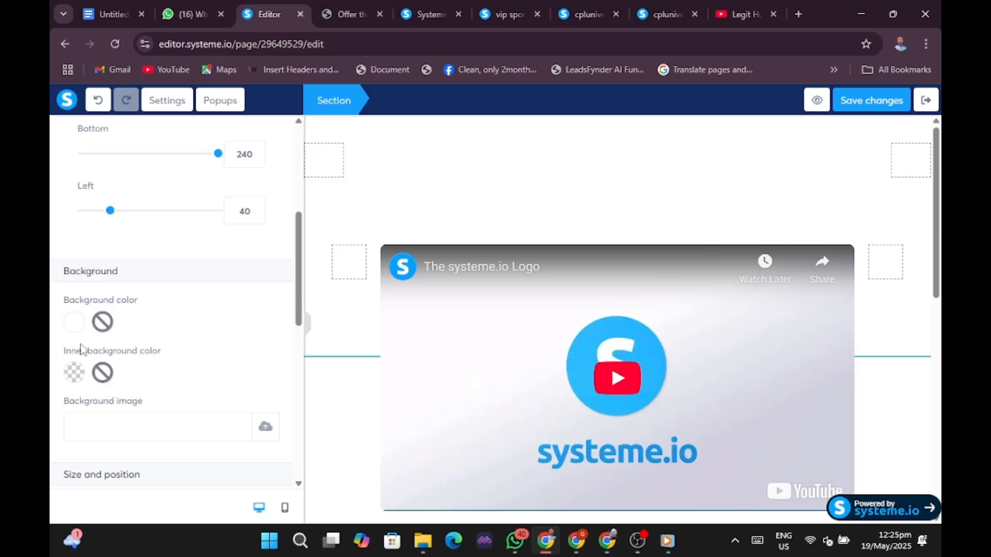
scroll(157, 326, "up", 5)
scroll(157, 331, "down", 11)
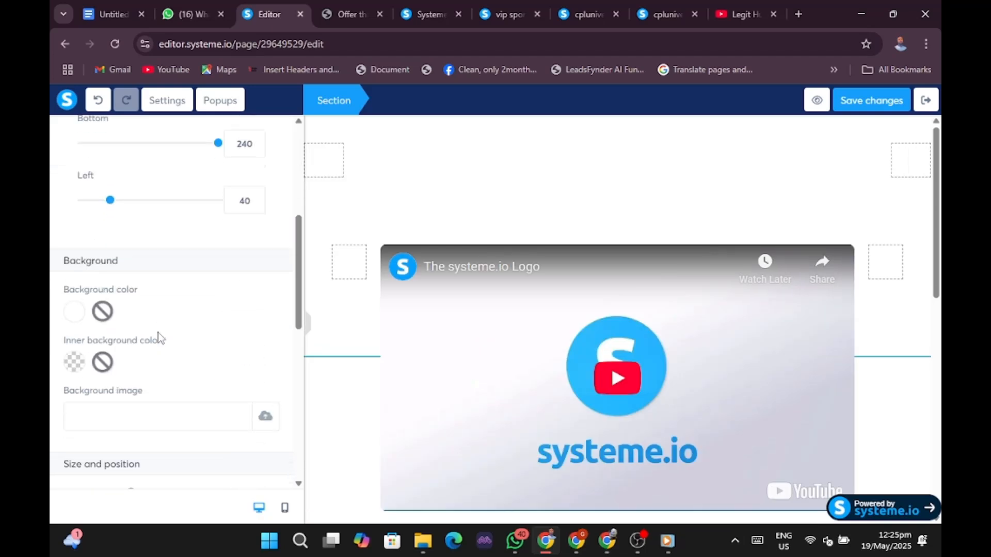
scroll(158, 334, "down", 3)
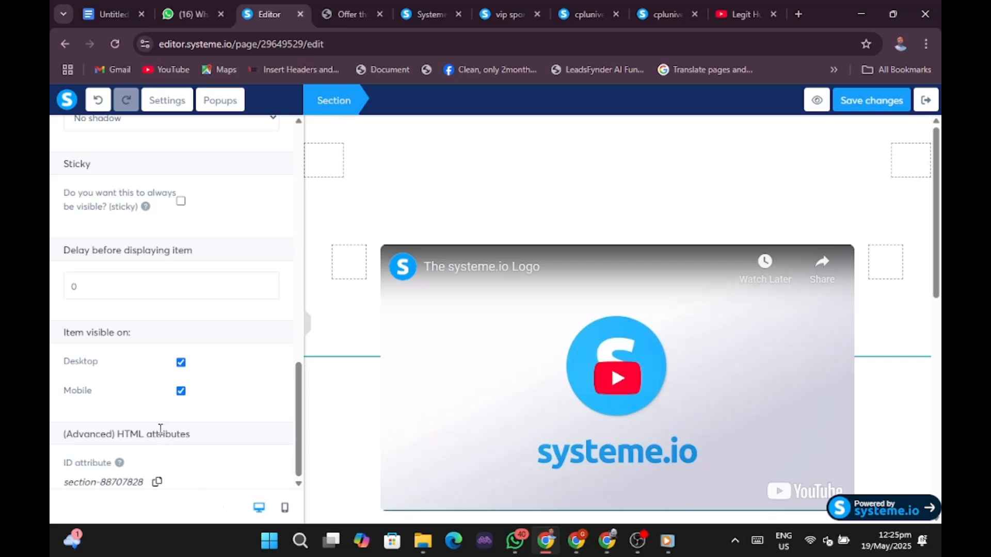
scroll(91, 140, "up", 9)
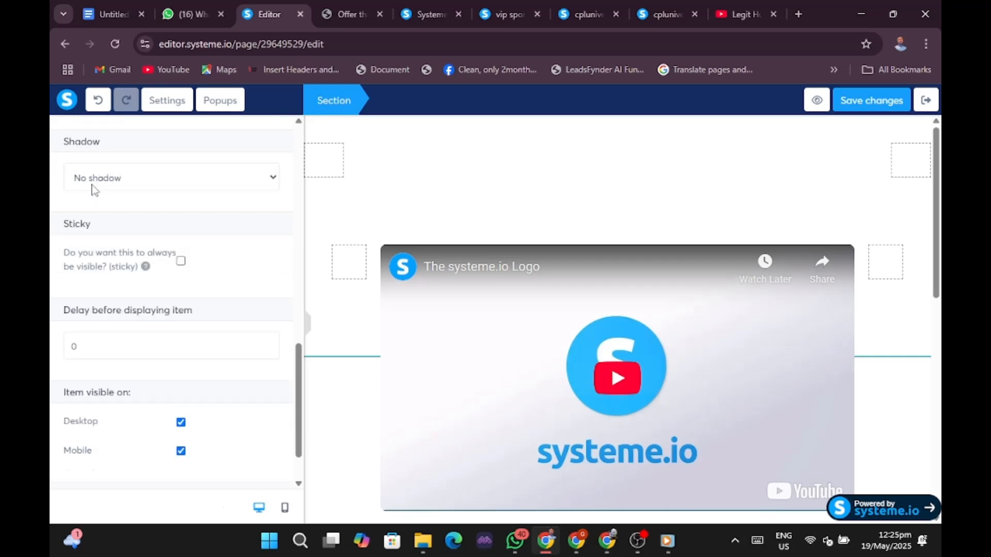
scroll(109, 196, "up", 3)
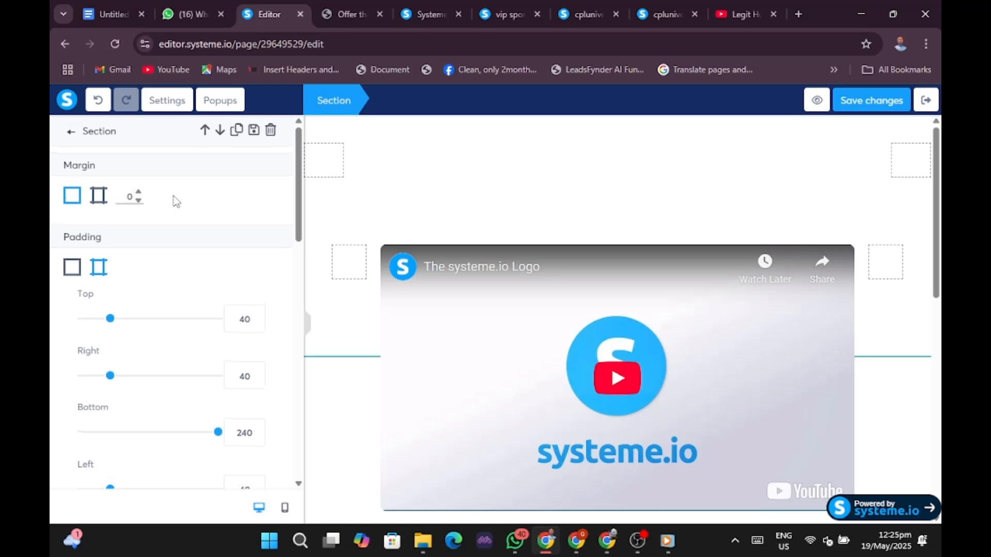
left_click(377, 175)
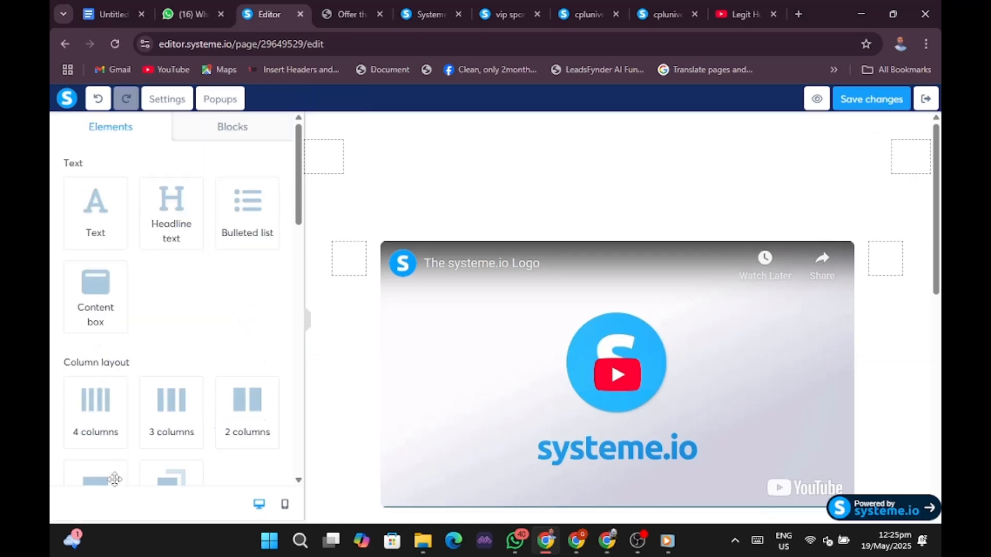
Add a new row at the top of the page and delete its empty headline.
left_click_drag(97, 480, 438, 180)
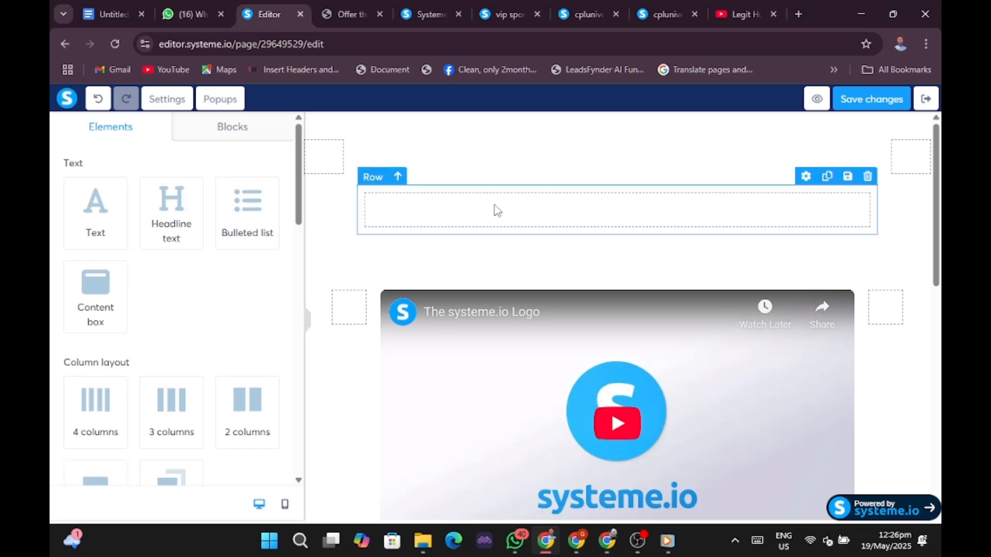
left_click(496, 206)
left_click(485, 154)
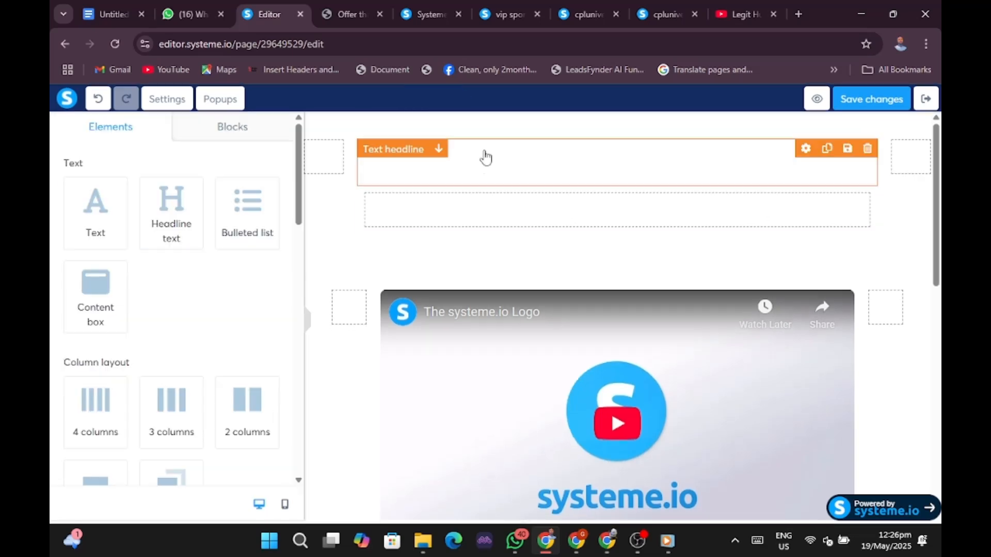
left_click(867, 148)
left_click(558, 132)
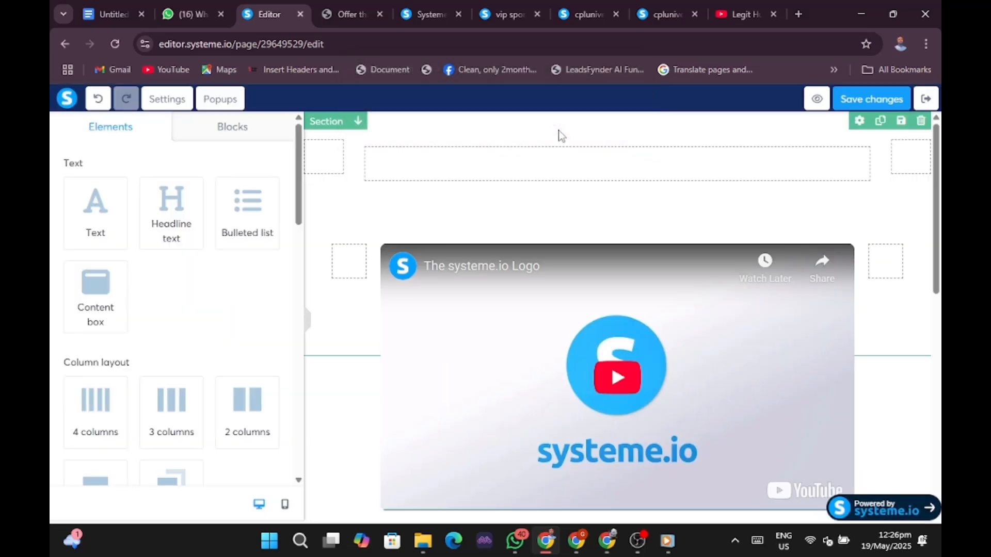
Colour the new top row dark blue (1364C2) and switch to the funnel dashboard.
left_click(548, 162)
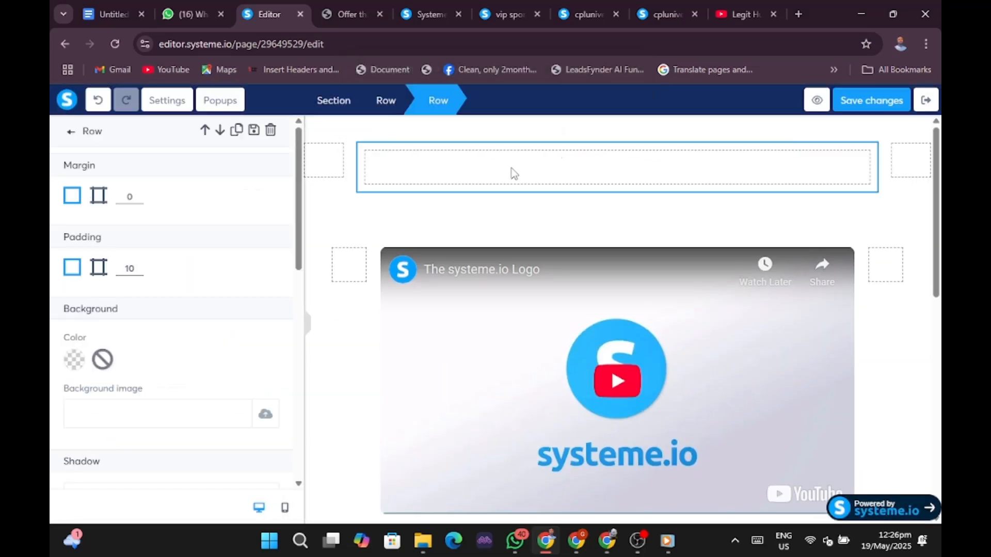
left_click(74, 361)
left_click(129, 441)
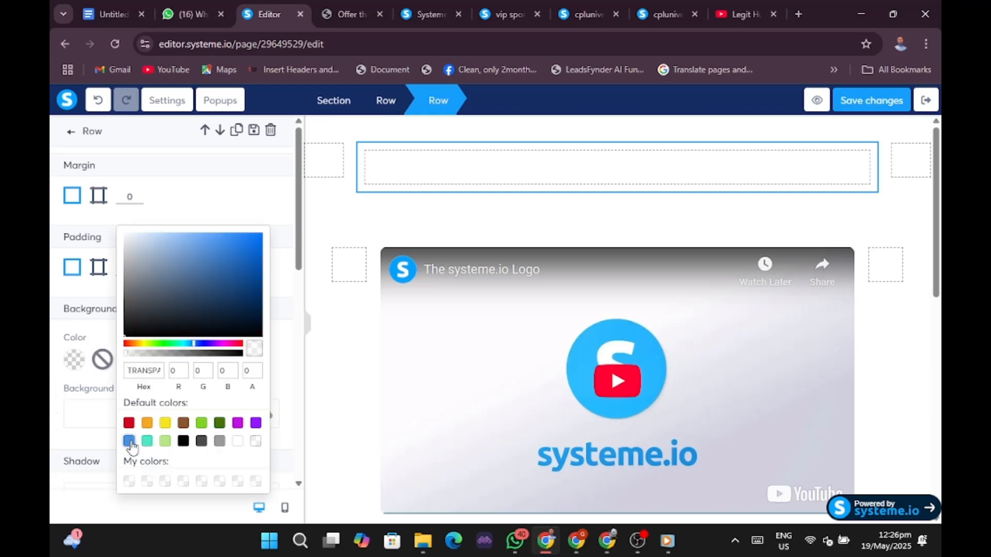
left_click(129, 441)
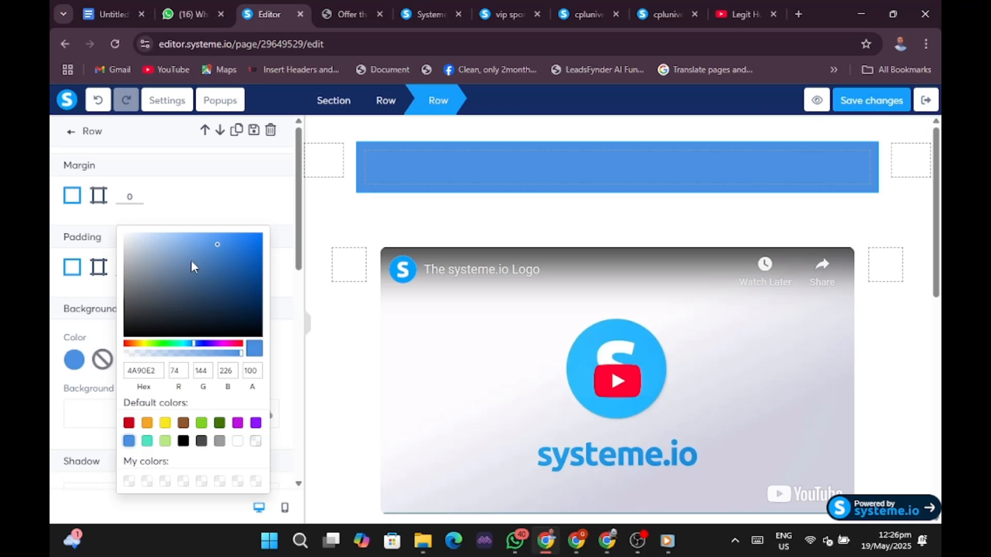
left_click(250, 259)
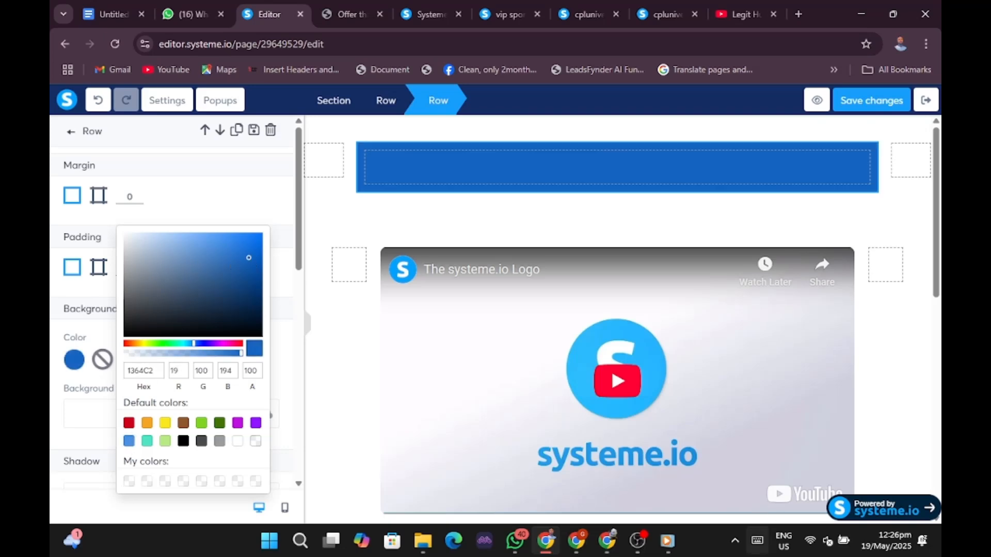
left_click(578, 541)
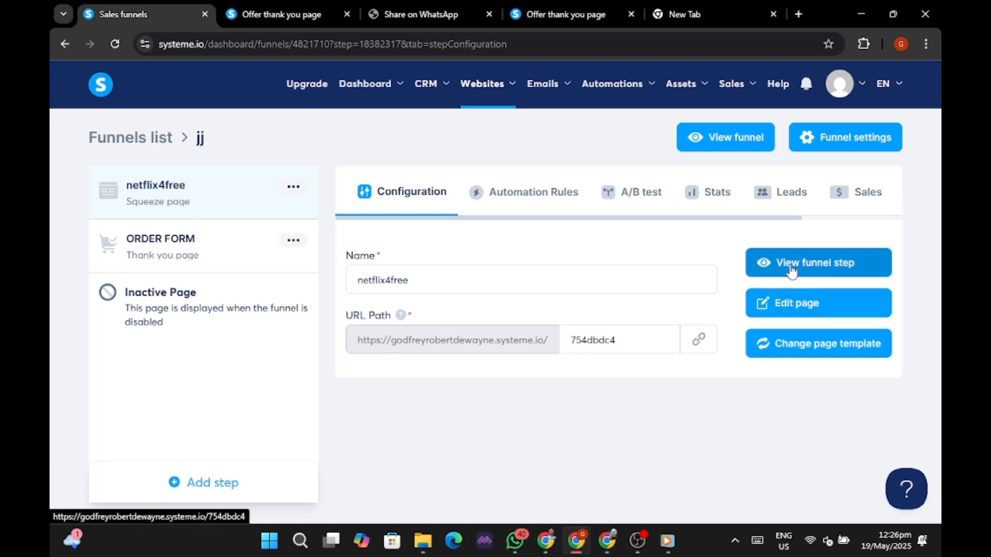
On the live Offer thank you page, highlight the 'WATCH THE SHORT 11 MINUTES VIDEO BELOW' banner heading.
left_click(544, 12)
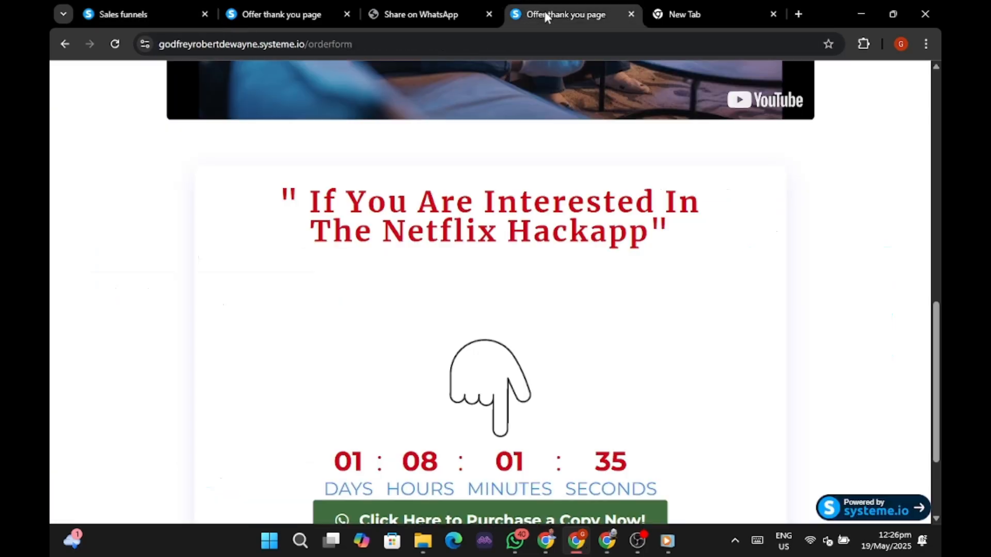
scroll(547, 258, "up", 10)
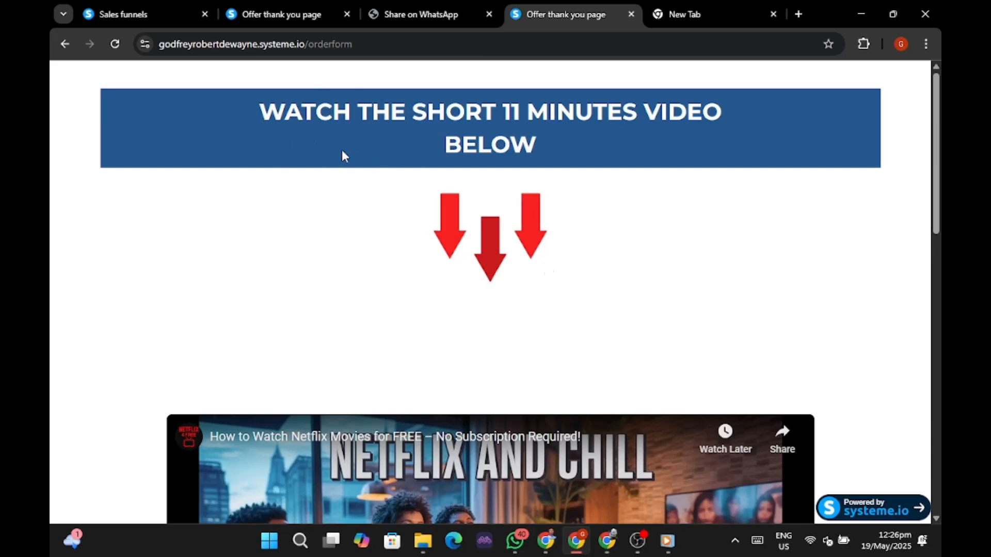
left_click_drag(261, 112, 543, 158)
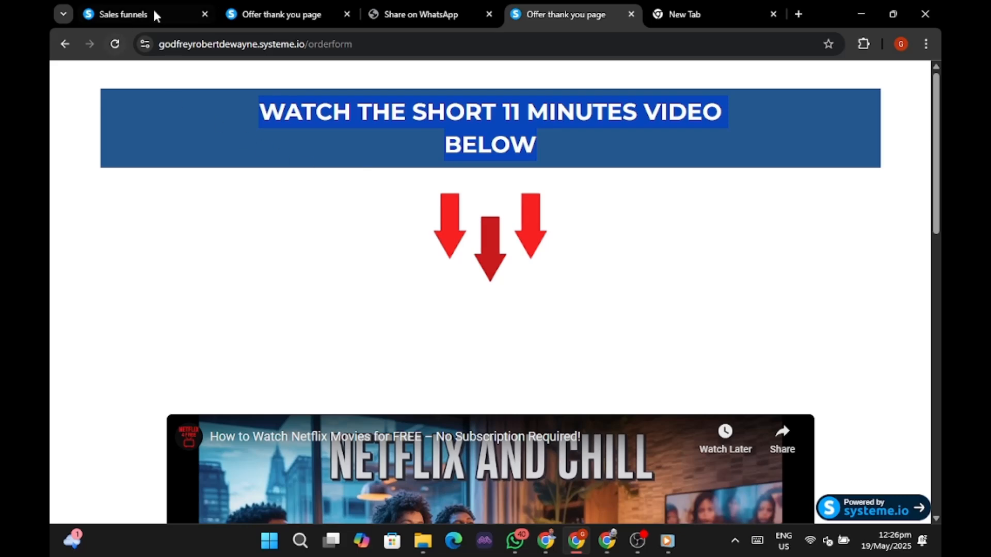
left_click(546, 540)
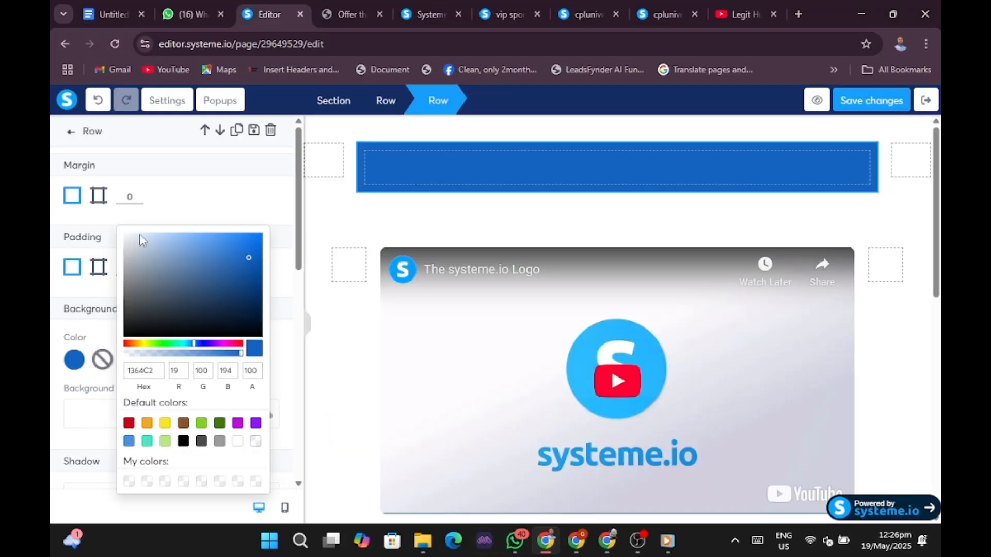
Place a text block in the blue row and paste the new heading over its placeholder.
left_click(393, 170)
left_click(393, 170)
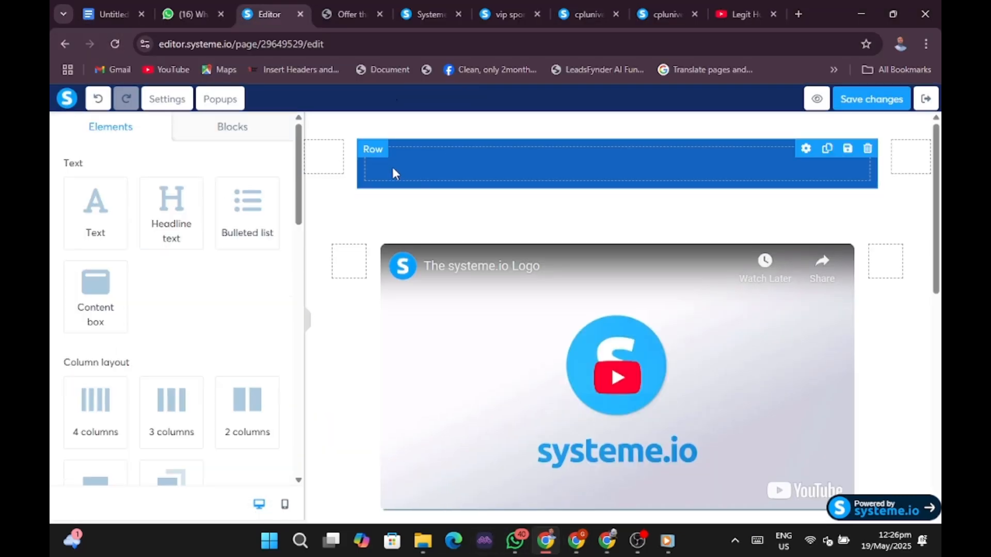
left_click_drag(84, 210, 434, 178)
left_click(449, 178)
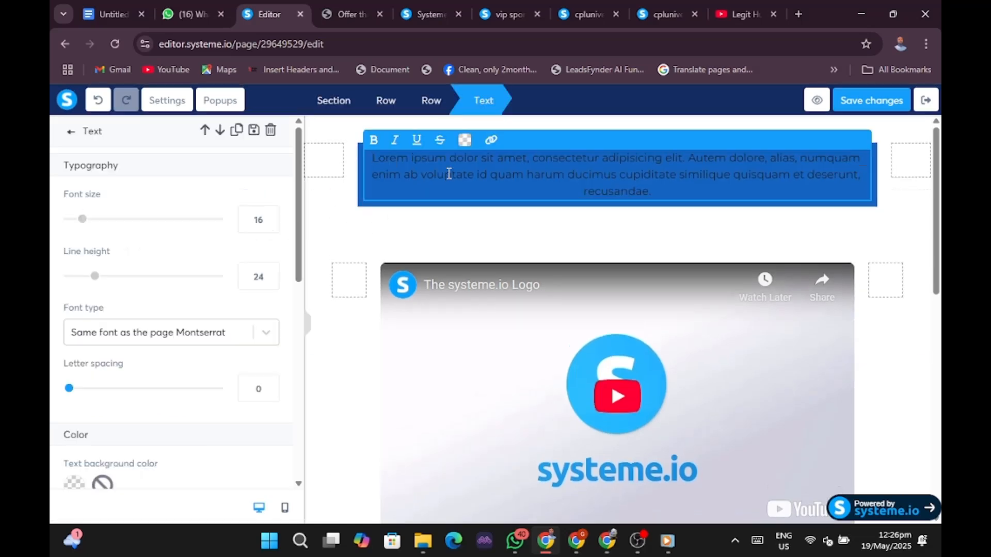
key("ctrl+a")
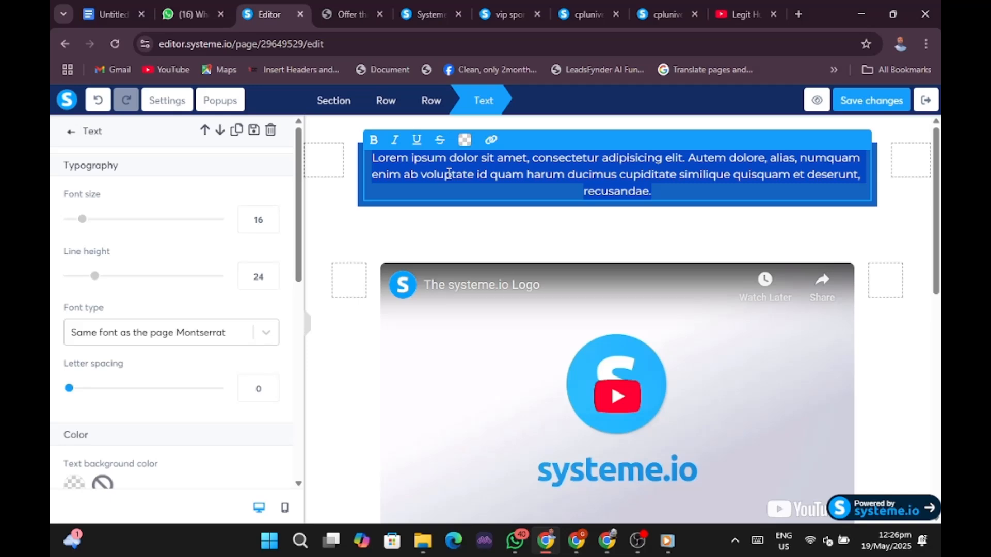
type("CLICK THE LINK BELOW TO SEE THE AMAZING APP THAT MAKE THIS POSSIBLE")
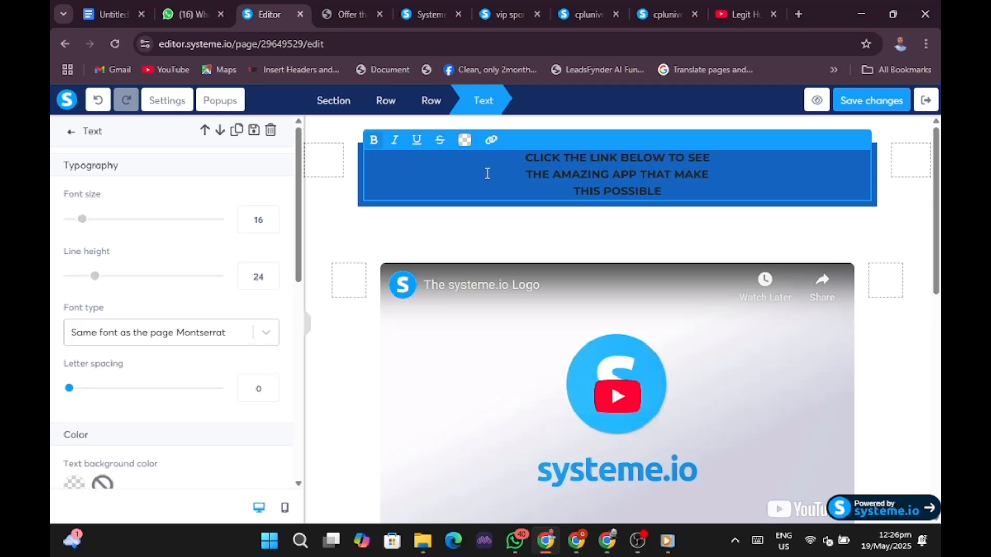
Format the heading bold with font size 25 and line height 33.
left_click_drag(516, 153, 707, 194)
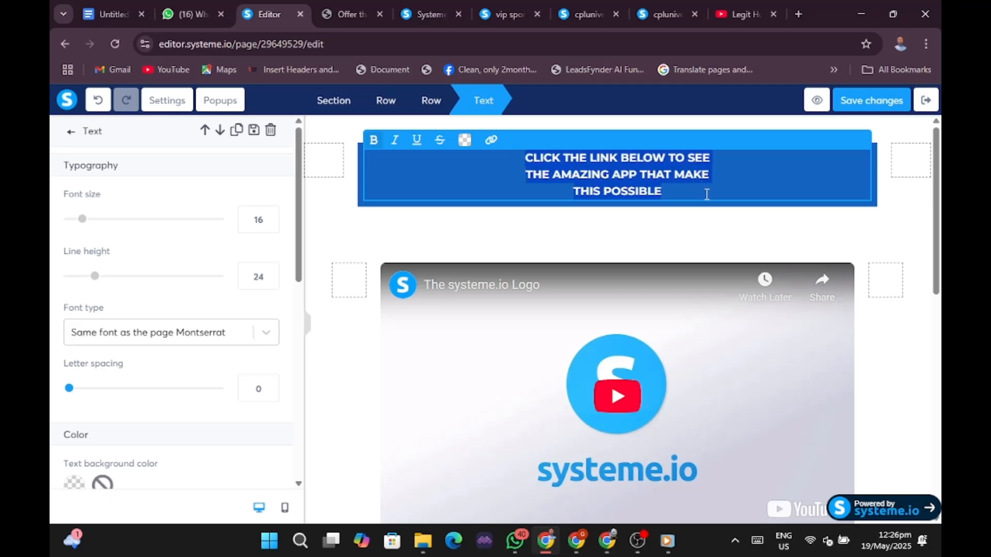
left_click(374, 140)
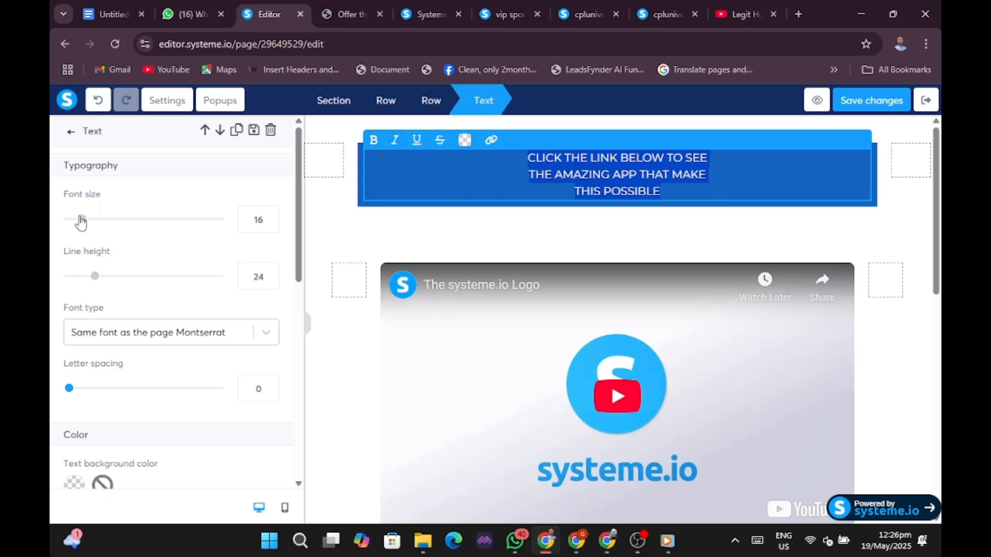
mouse_move(83, 219)
left_mouse_down()
mouse_move(111, 219)
mouse_move(79, 224)
mouse_move(98, 226)
left_mouse_up()
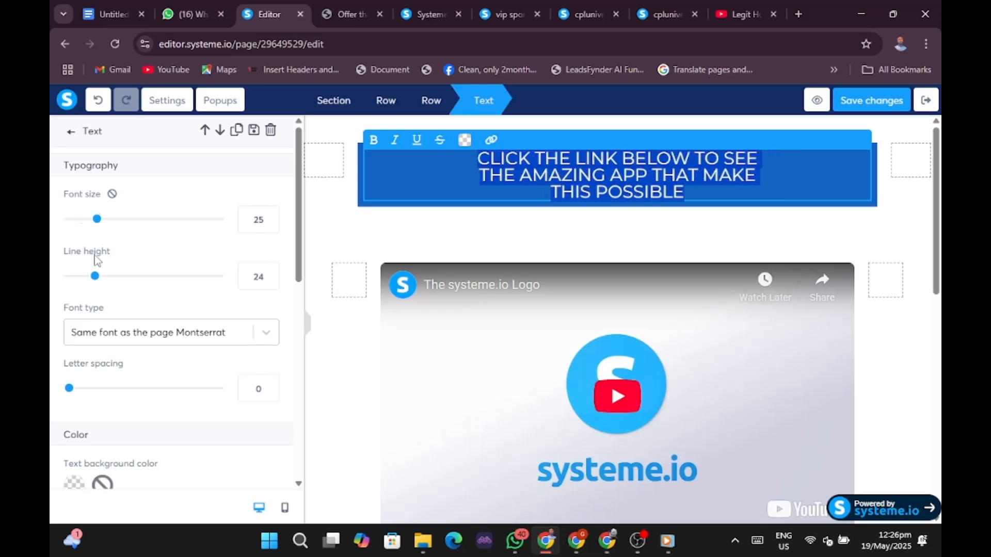
mouse_move(95, 277)
left_mouse_down()
mouse_move(83, 277)
mouse_move(109, 276)
left_mouse_up()
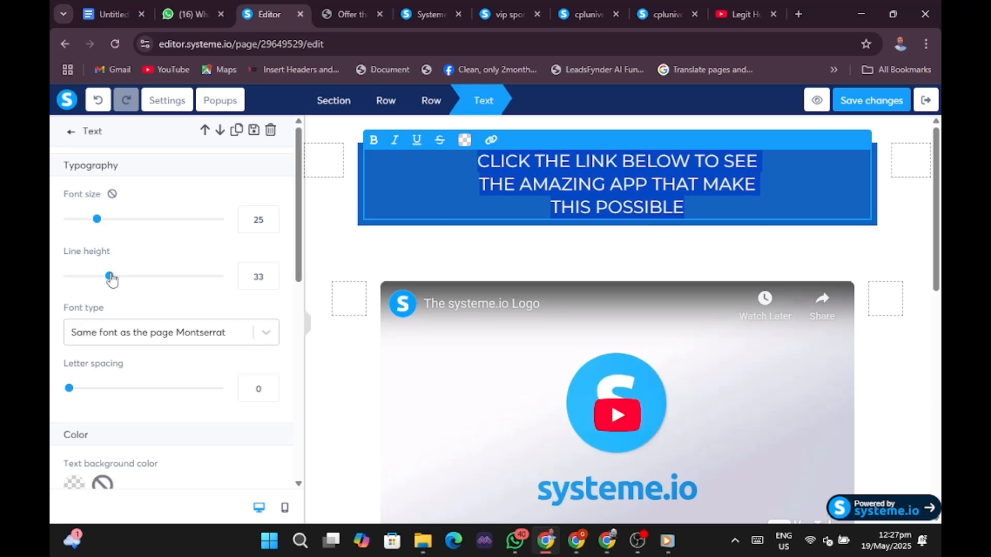
left_click(374, 145)
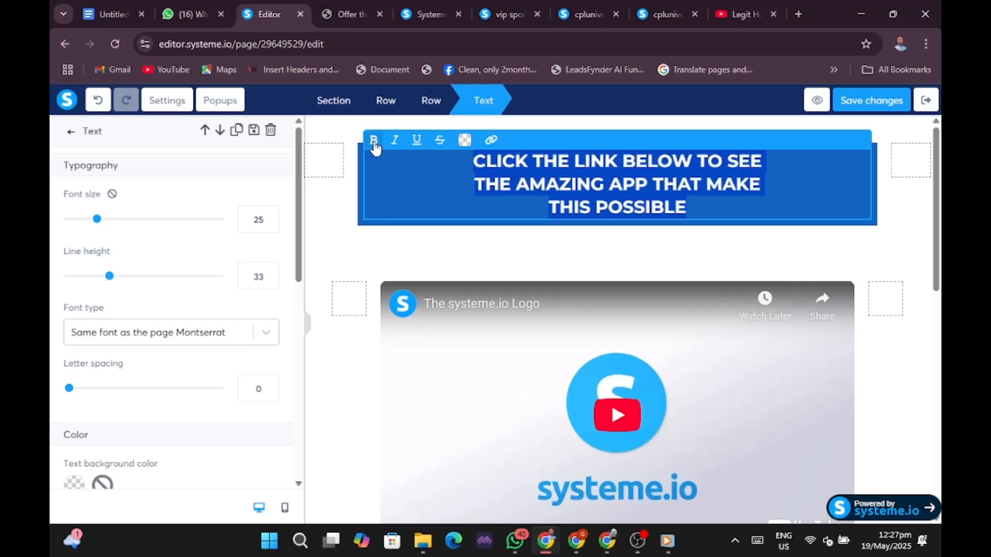
left_click(312, 329)
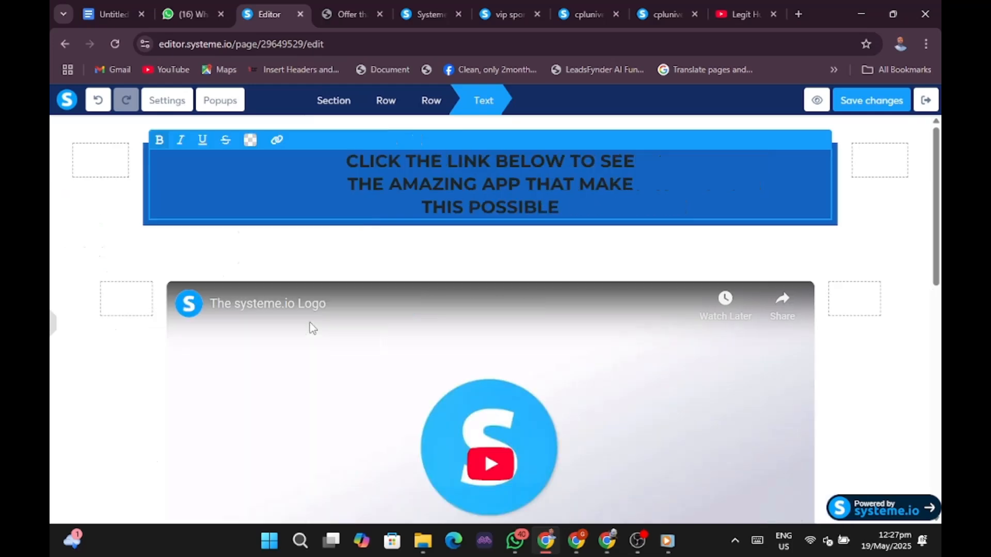
left_click(867, 269)
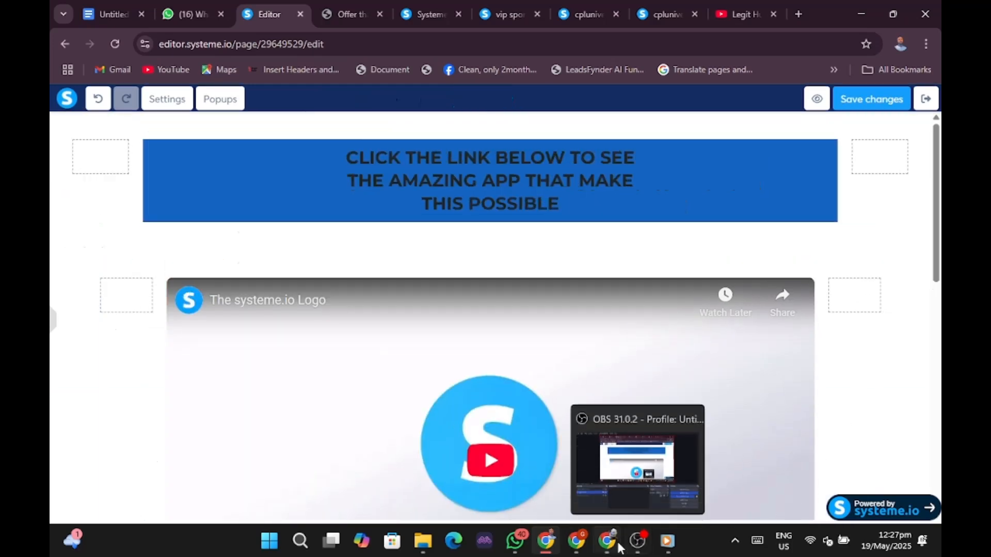
Make the 'CLICK THE LINK BELOW…' heading text white on the blue row.
left_click(585, 545)
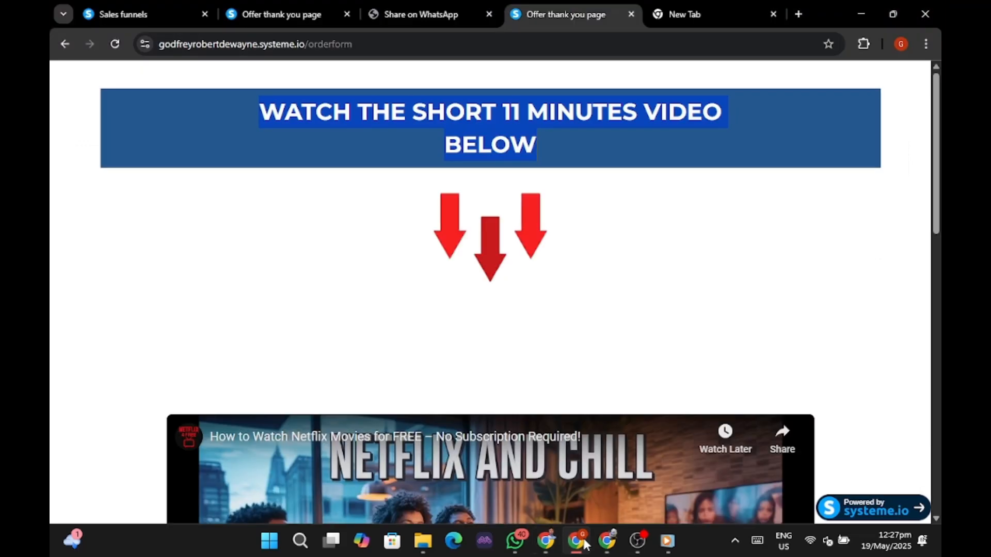
left_click(682, 194)
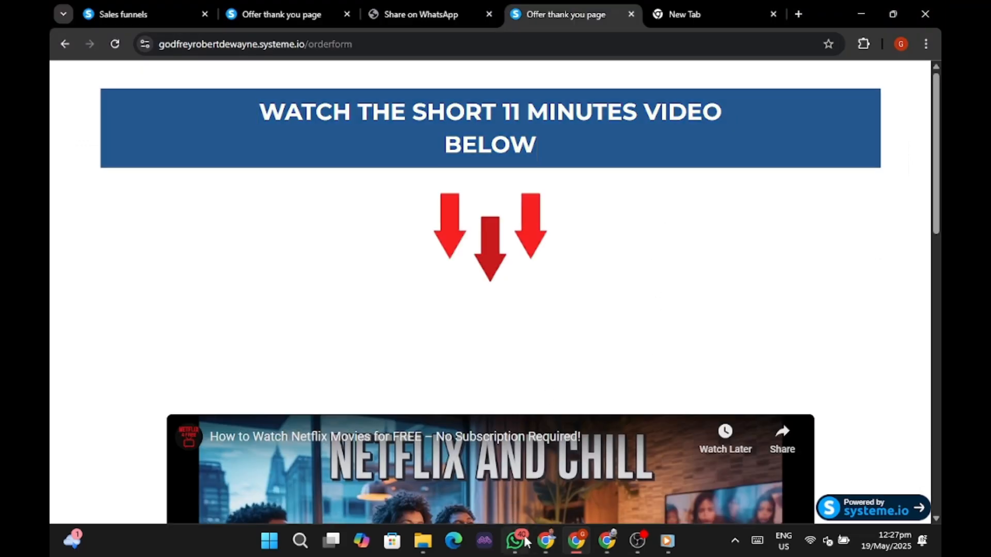
left_click(545, 540)
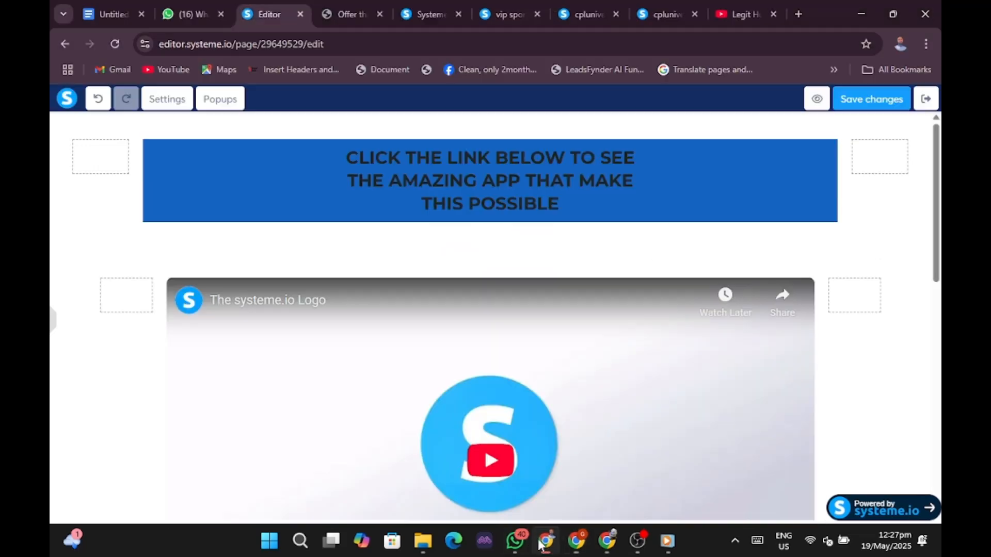
left_click(337, 163)
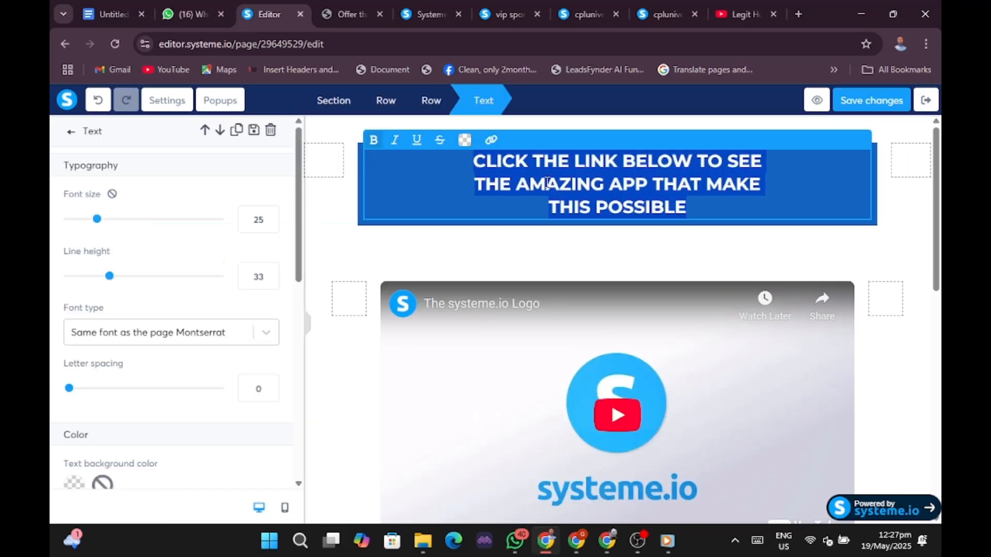
left_click(464, 139)
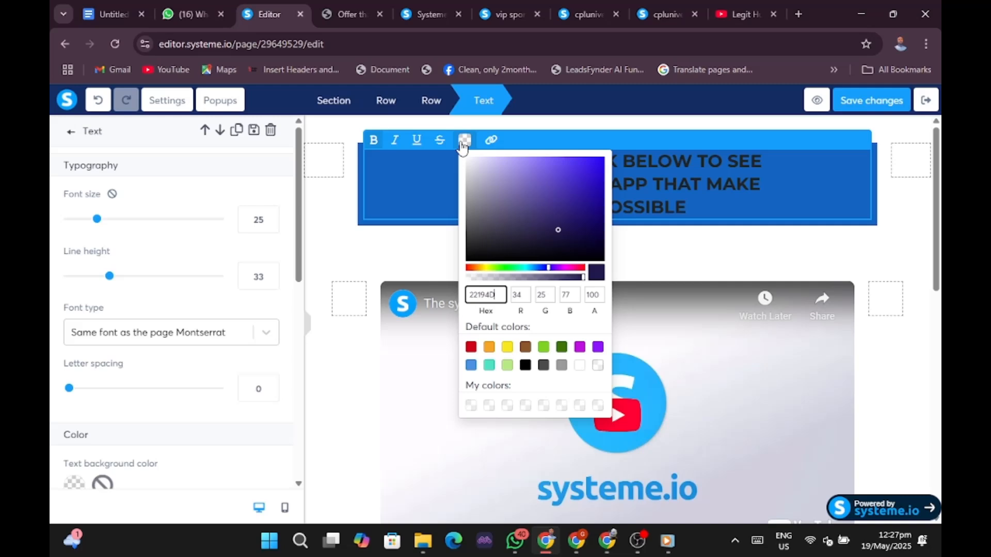
left_click(579, 365)
left_click(680, 259)
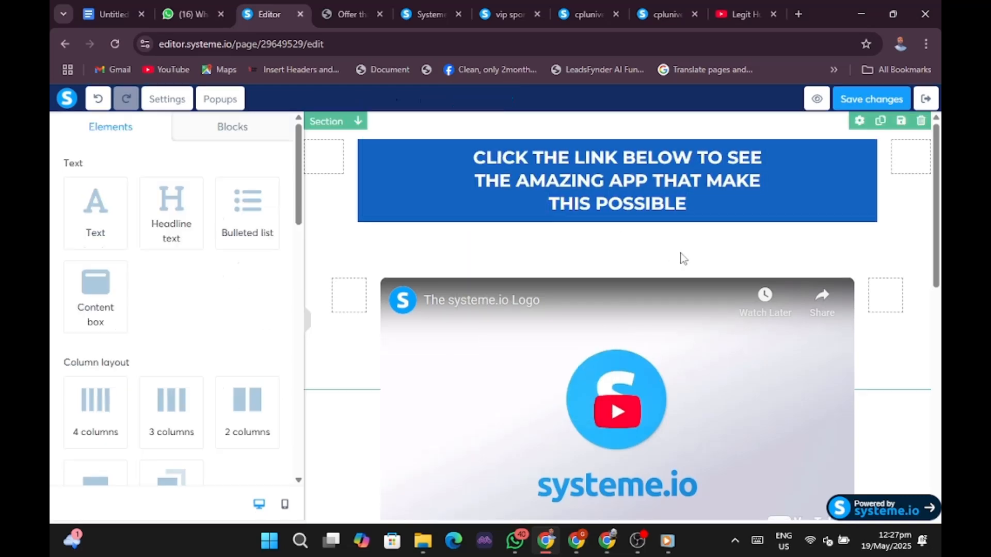
left_click(307, 322)
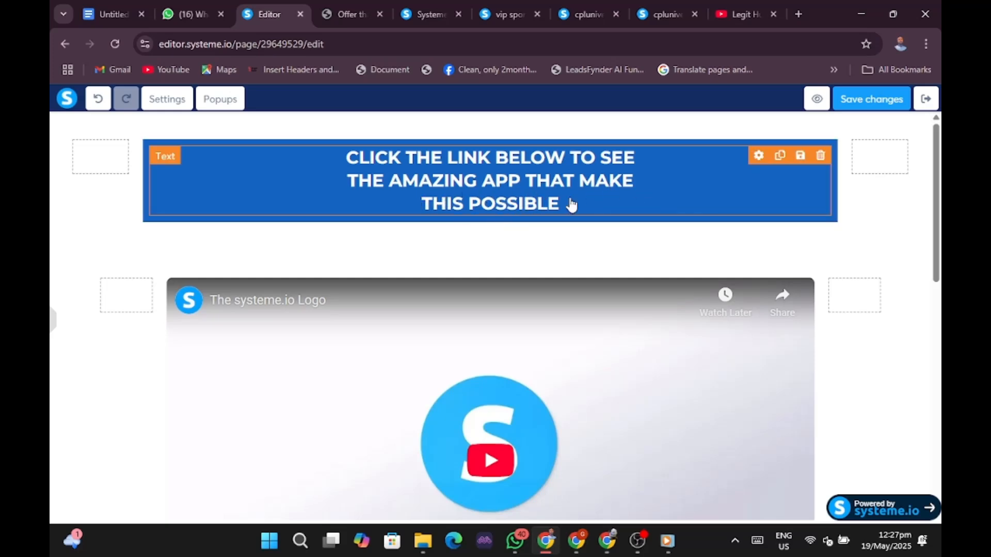
Open Section settings for the heading-and-video section, showing 40 top and 240 bottom padding.
scroll(578, 209, "down", 4)
scroll(823, 350, "down", 3)
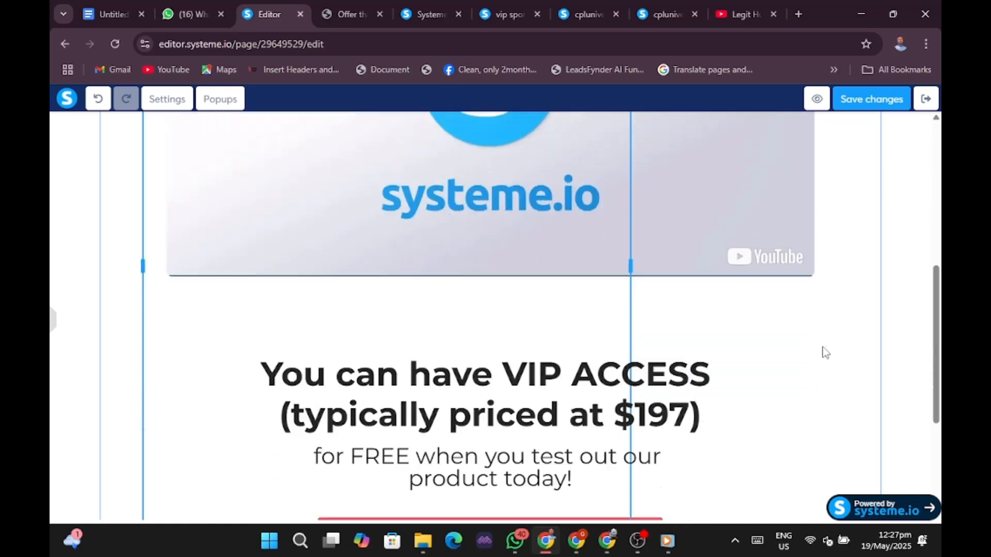
scroll(824, 352, "down", 3)
scroll(823, 349, "up", 7)
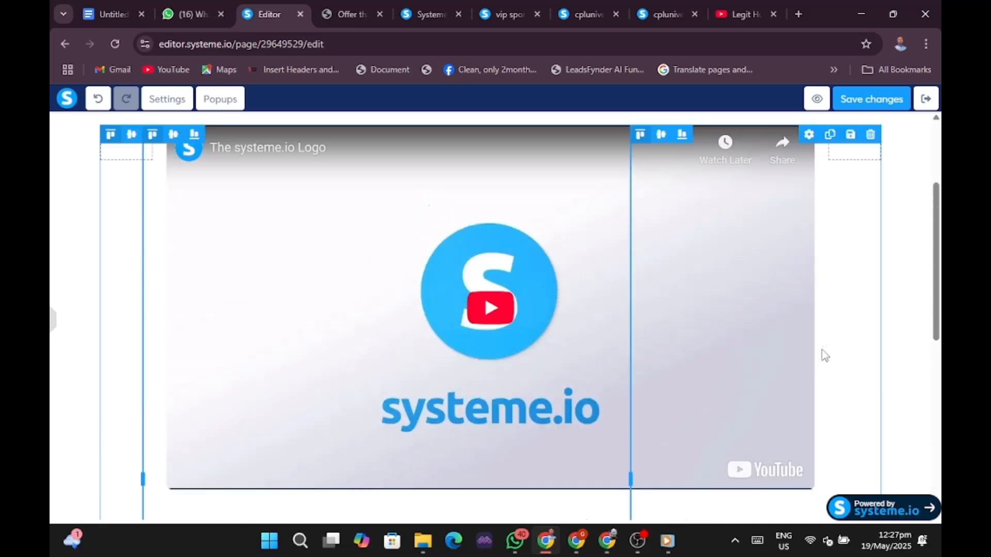
scroll(823, 354, "up", 3)
left_click(450, 257)
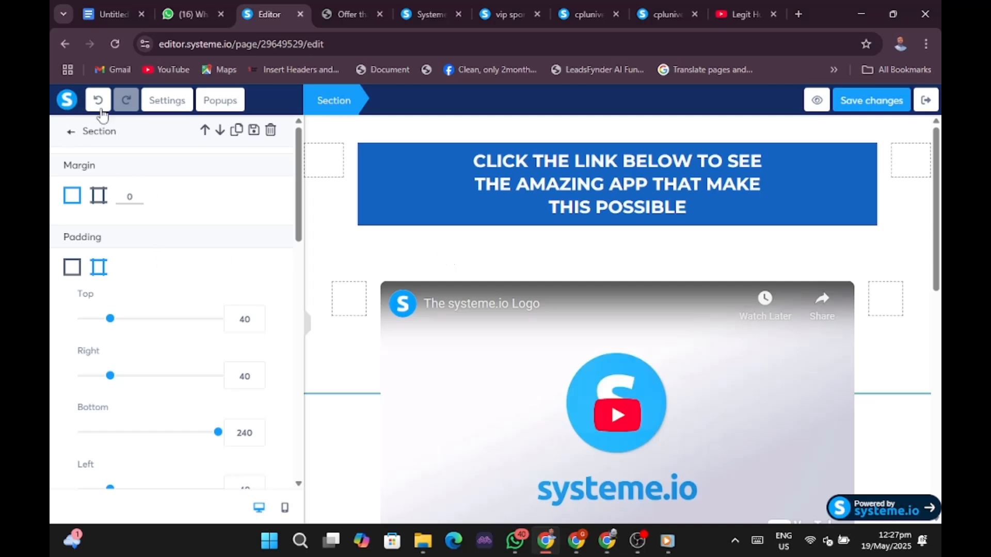
left_click(412, 252)
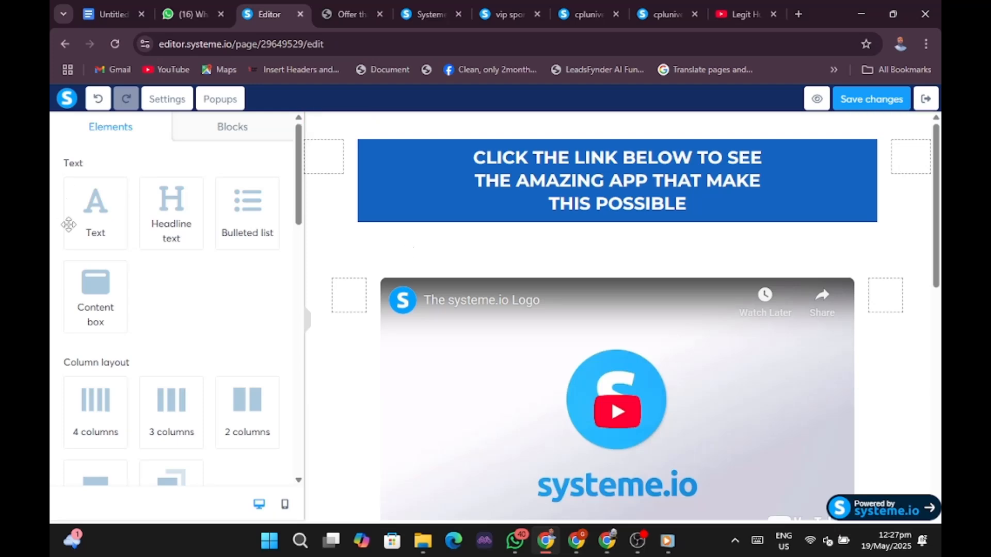
scroll(102, 283, "down", 3)
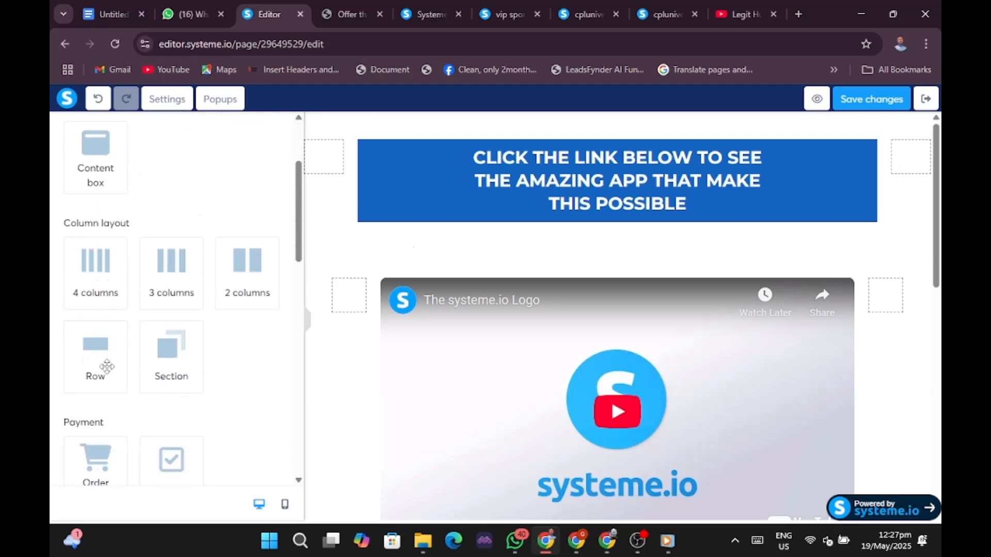
scroll(98, 300, "up", 1)
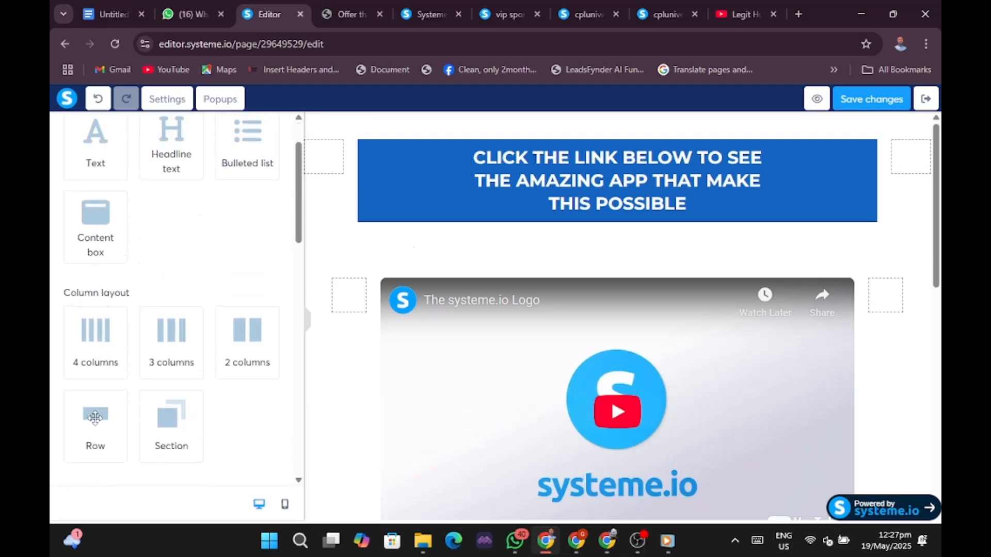
left_click_drag(98, 413, 534, 246)
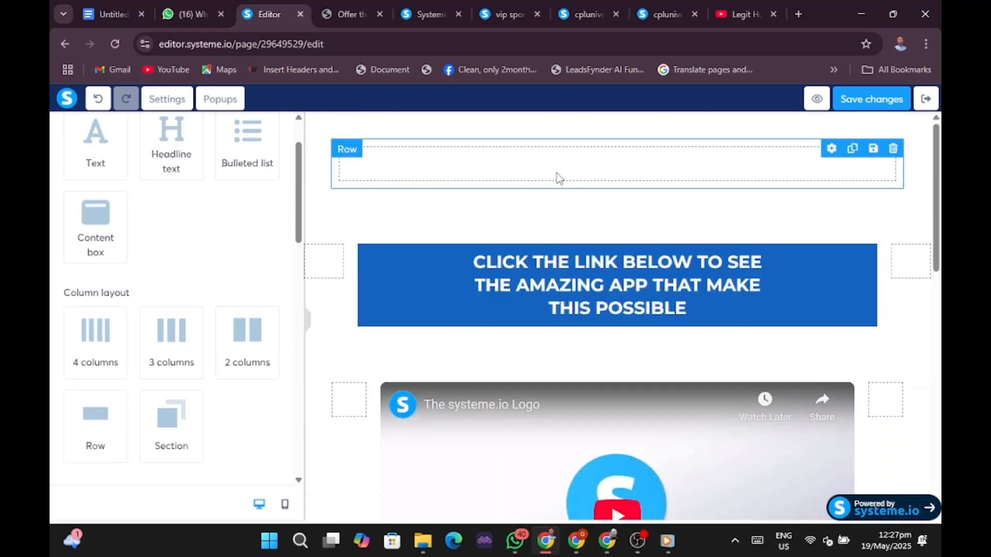
left_click_drag(557, 169, 538, 364)
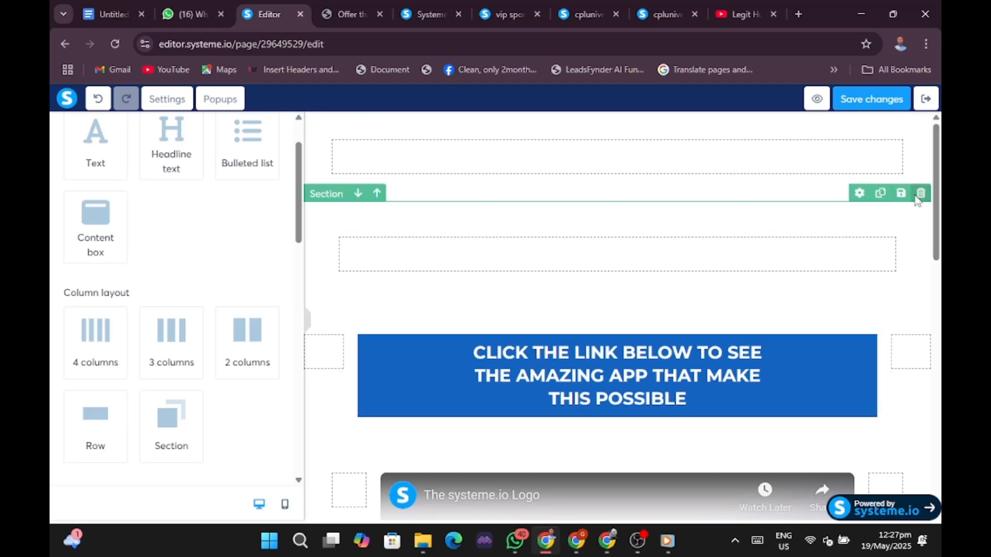
left_click(921, 193)
left_click(568, 142)
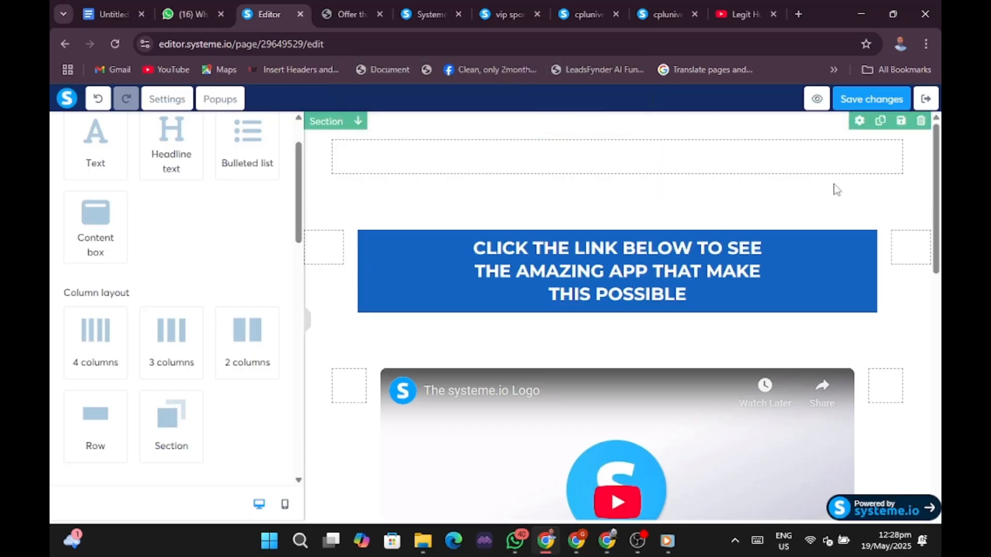
left_click(920, 121)
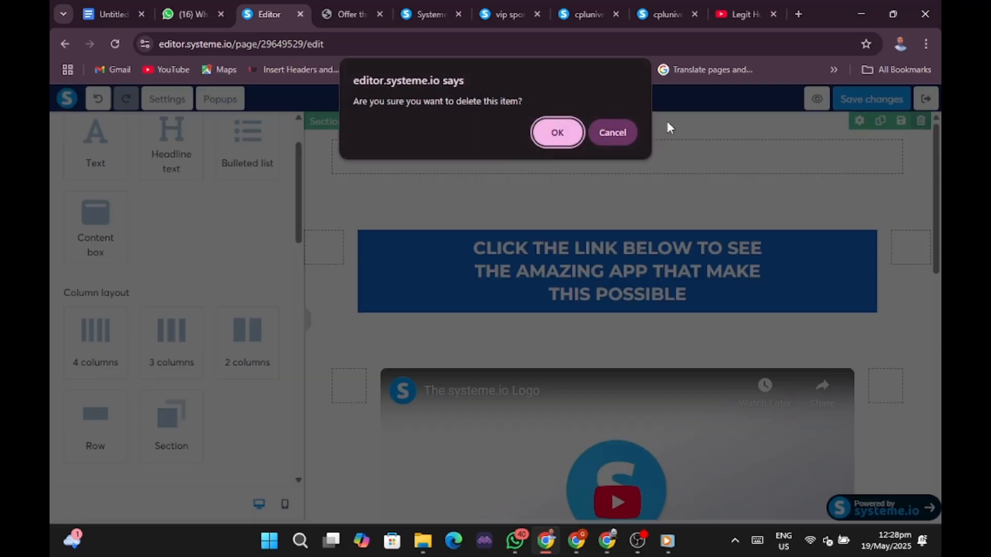
left_click(549, 138)
Add an empty row at the bottom of the page.
scroll(162, 309, "up", 2)
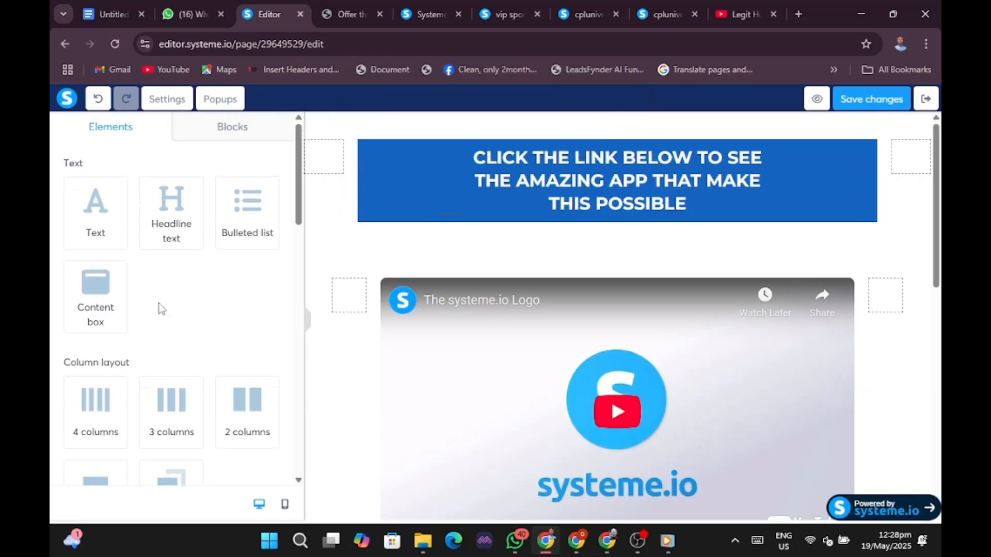
scroll(113, 315, "down", 8)
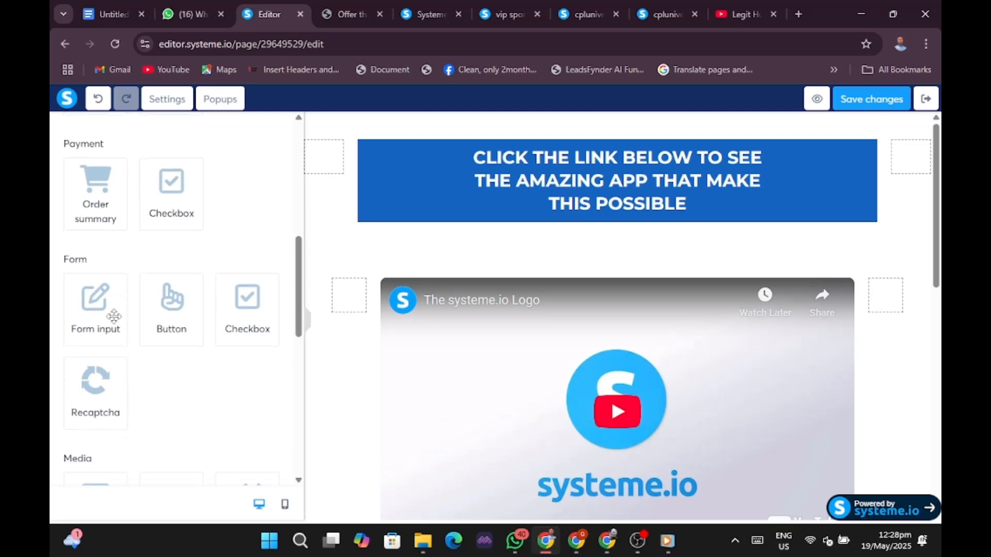
scroll(114, 316, "up", 10)
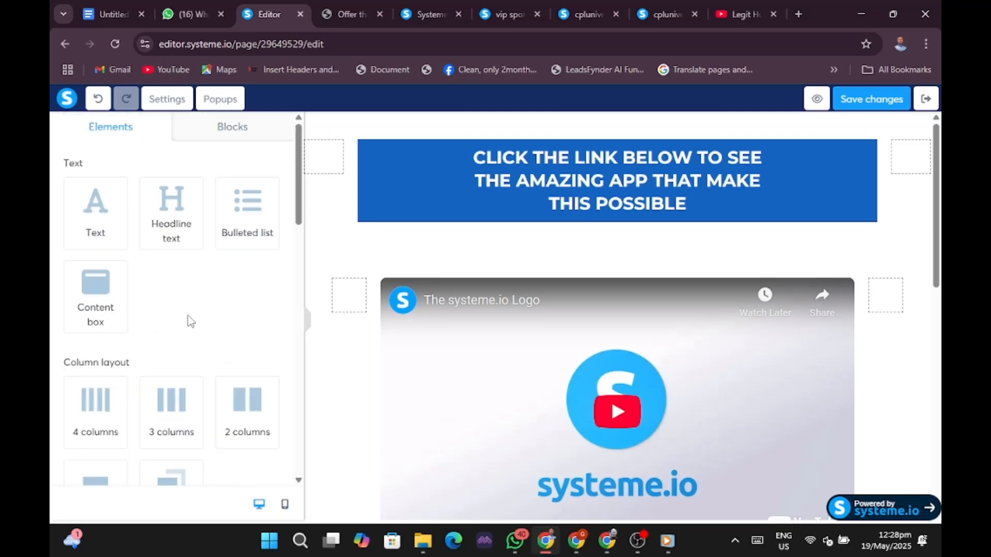
left_click(89, 483)
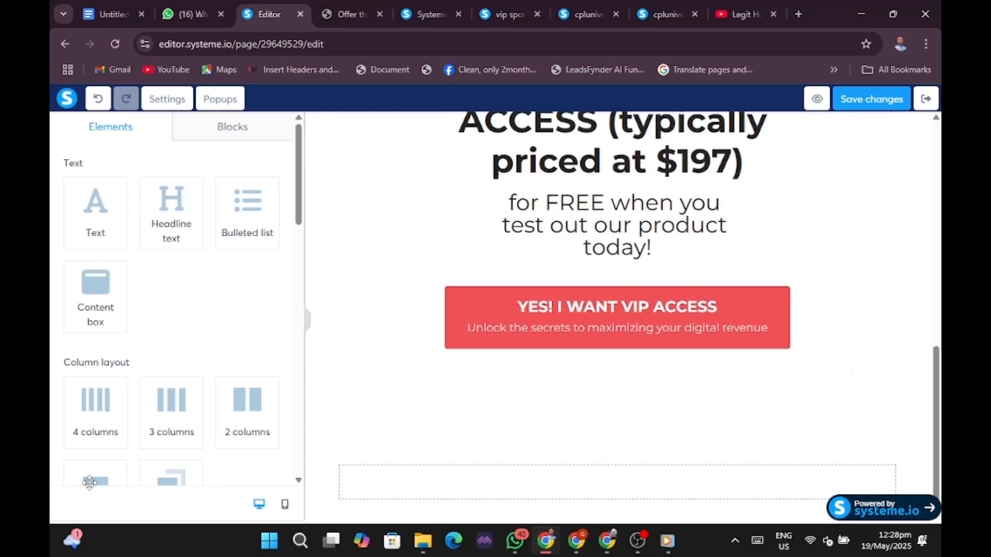
left_click(570, 487)
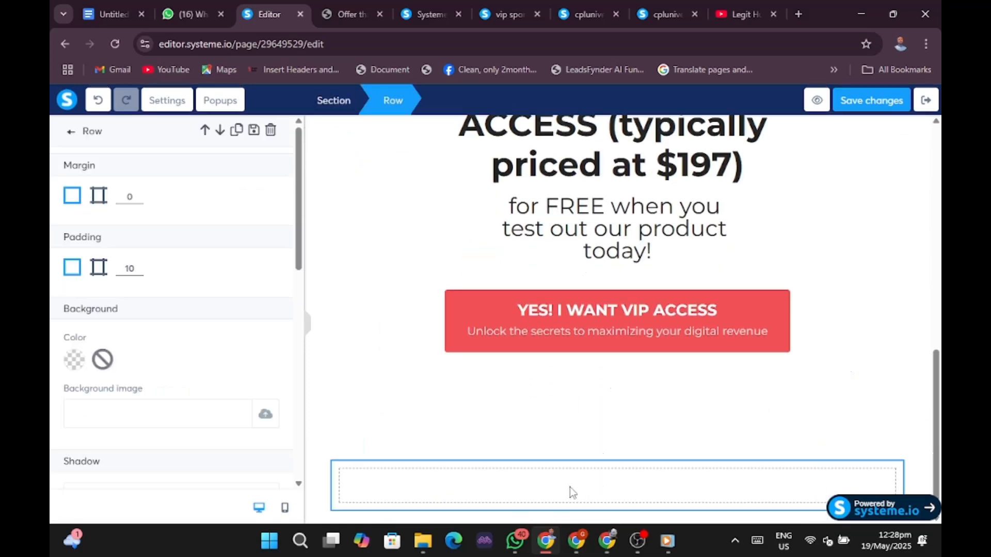
left_click(592, 248)
Delete the empty row beneath the YES! I WANT VIP ACCESS button.
scroll(710, 493, "up", 9)
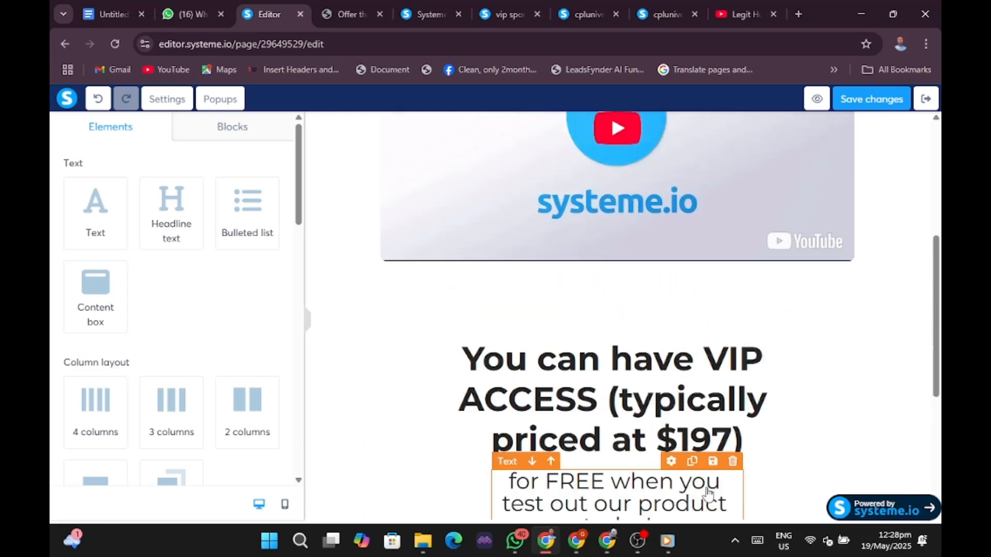
scroll(708, 494, "down", 9)
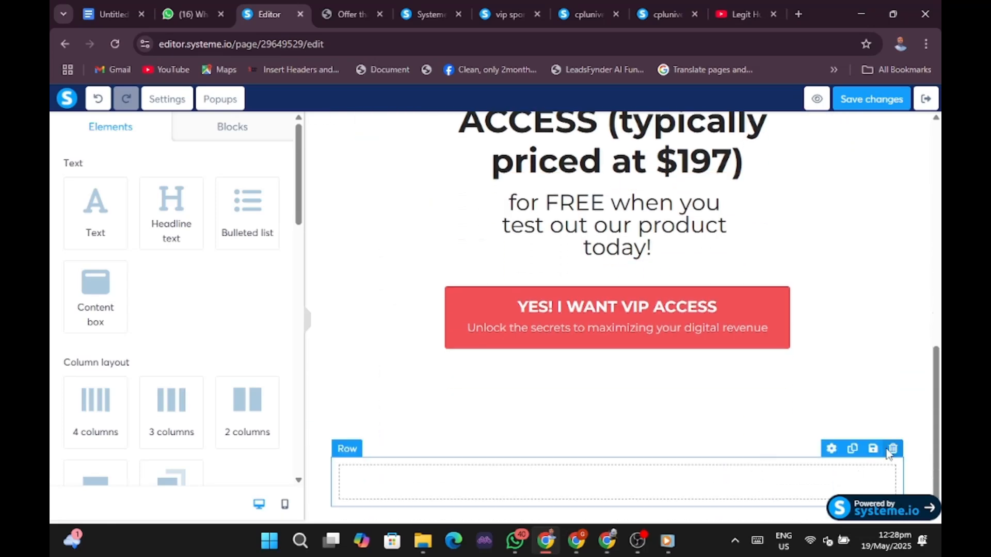
left_click(892, 450)
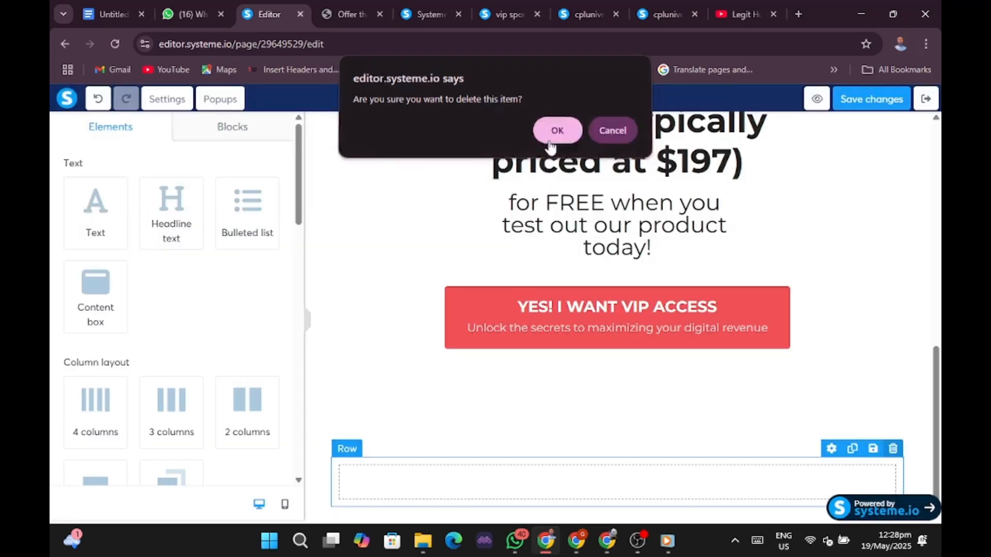
left_click(548, 144)
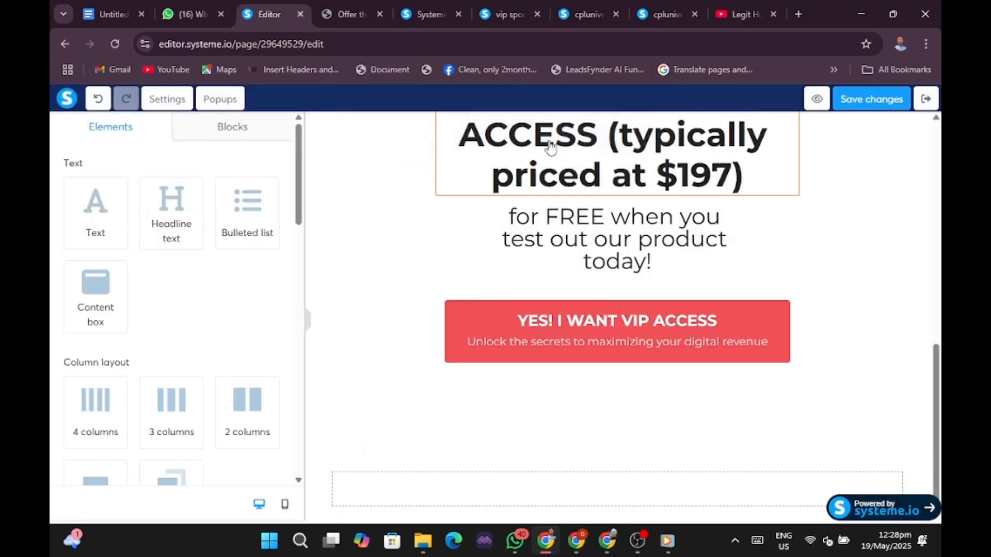
scroll(187, 324, "down", 9)
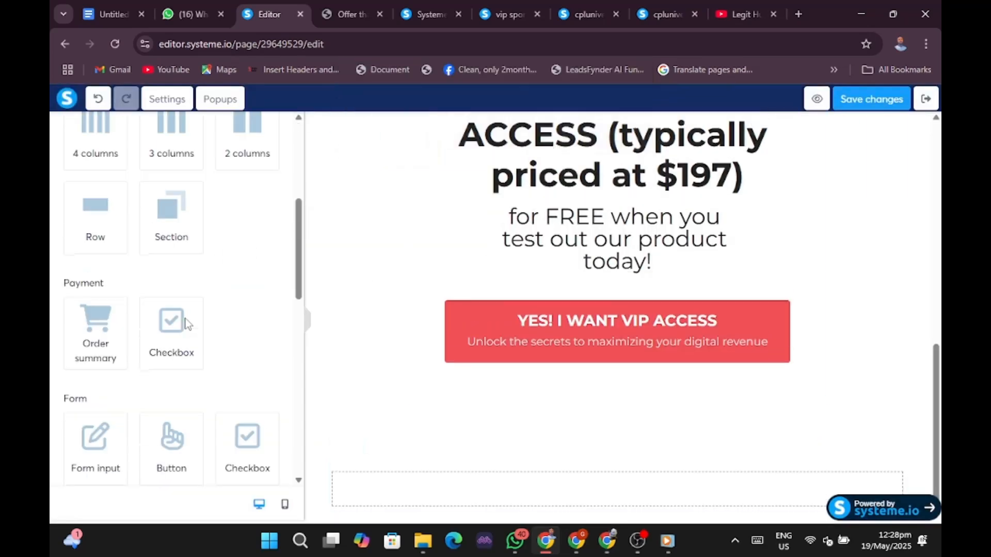
scroll(186, 323, "down", 5)
scroll(529, 317, "up", 8)
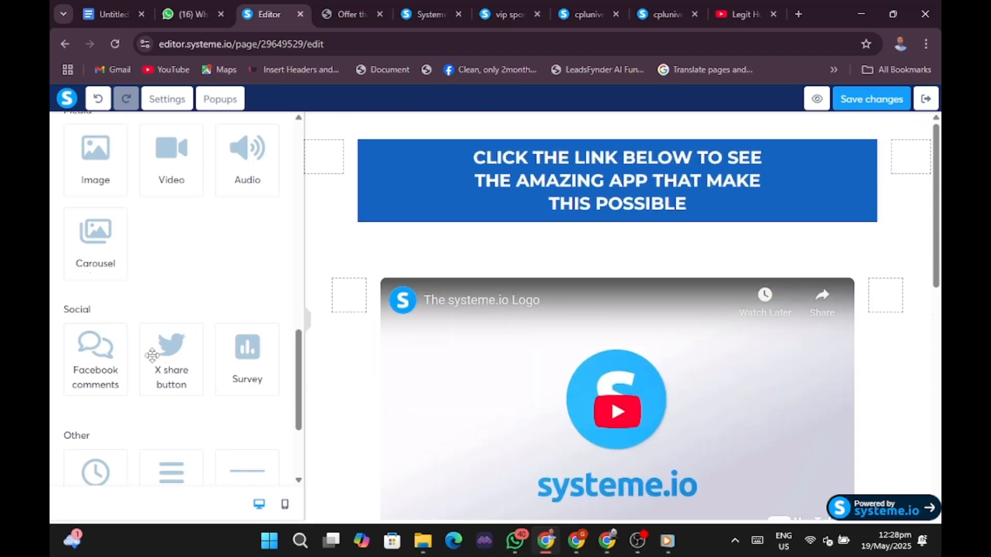
Place an image placeholder between the blue banner and the video.
left_click_drag(97, 177, 458, 274)
scroll(714, 290, "down", 4)
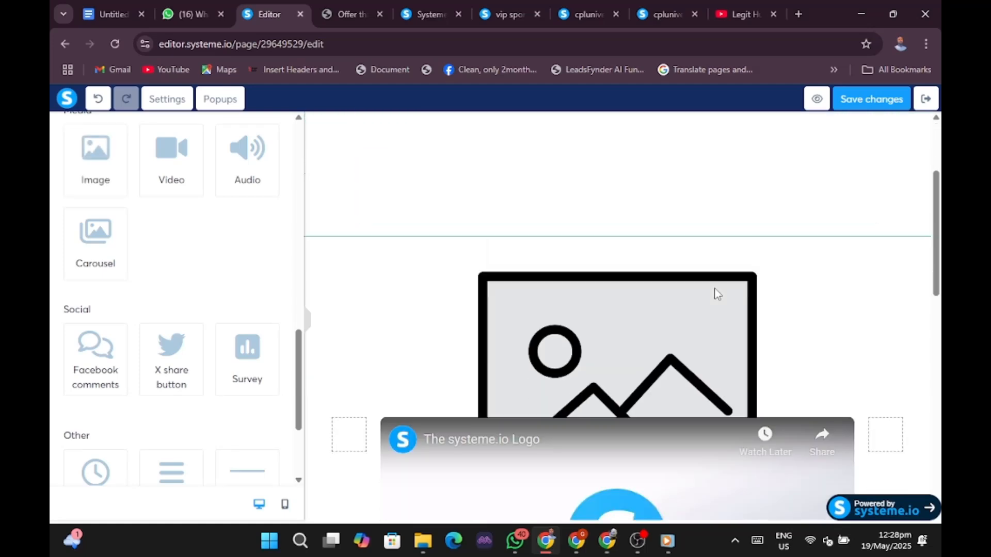
left_click_drag(644, 253, 626, 172)
scroll(749, 267, "up", 4)
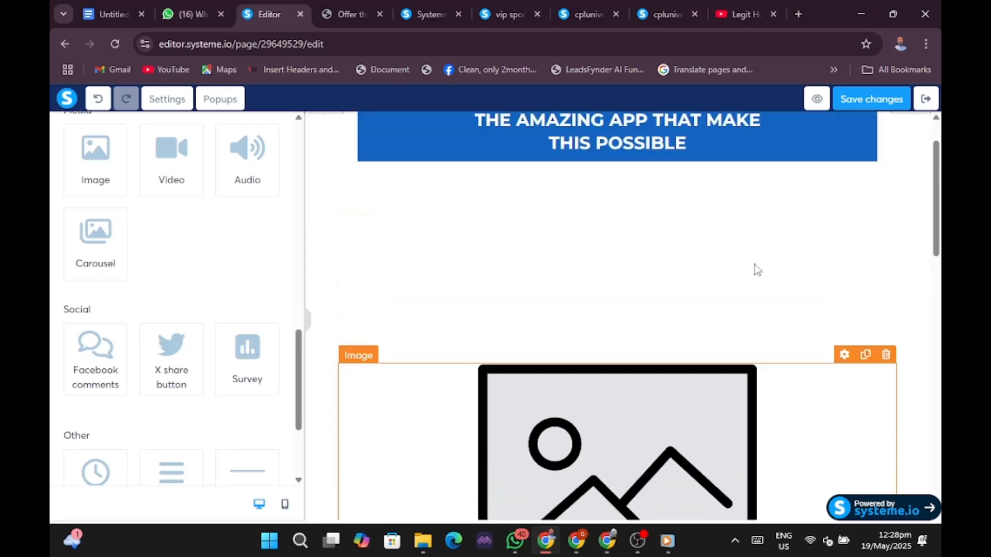
left_click_drag(662, 470, 648, 272)
scroll(711, 343, "down", 5)
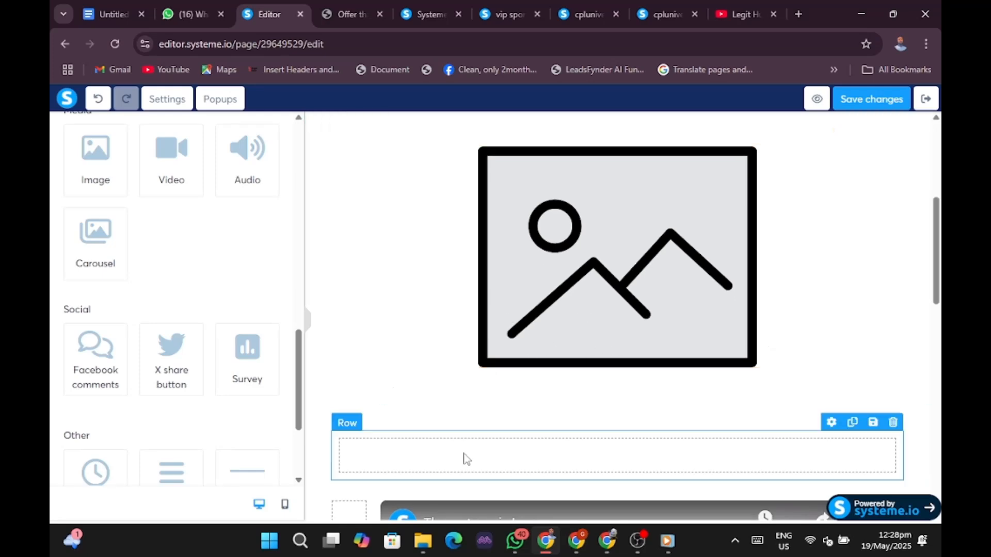
Delete the empty row under the image placeholder and switch to the live order form.
left_click(567, 277)
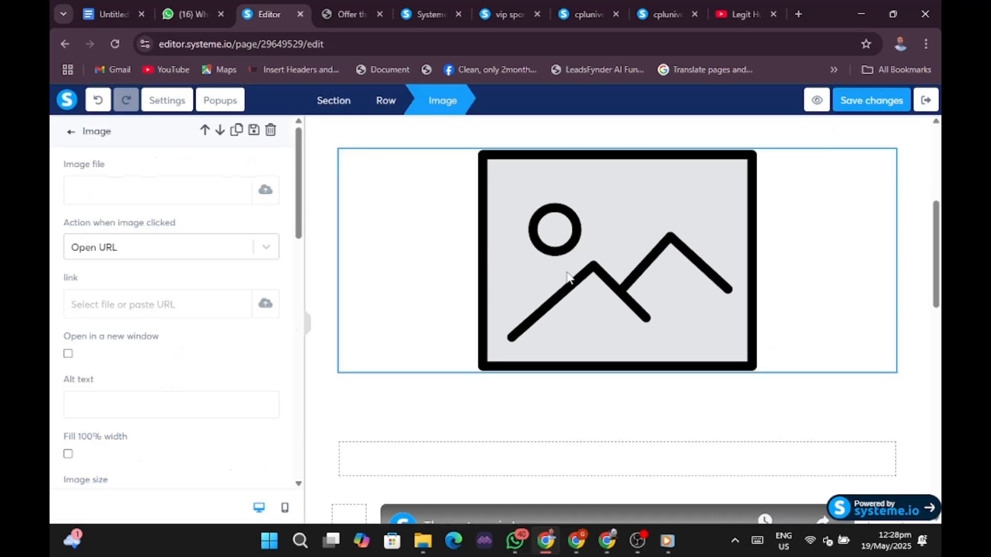
left_click(612, 472)
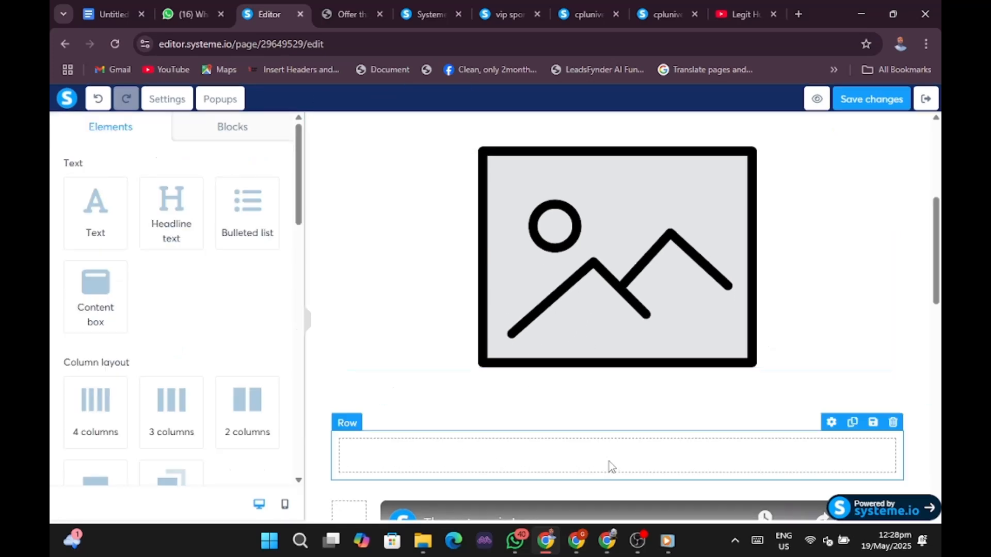
left_click(890, 424)
left_click(556, 134)
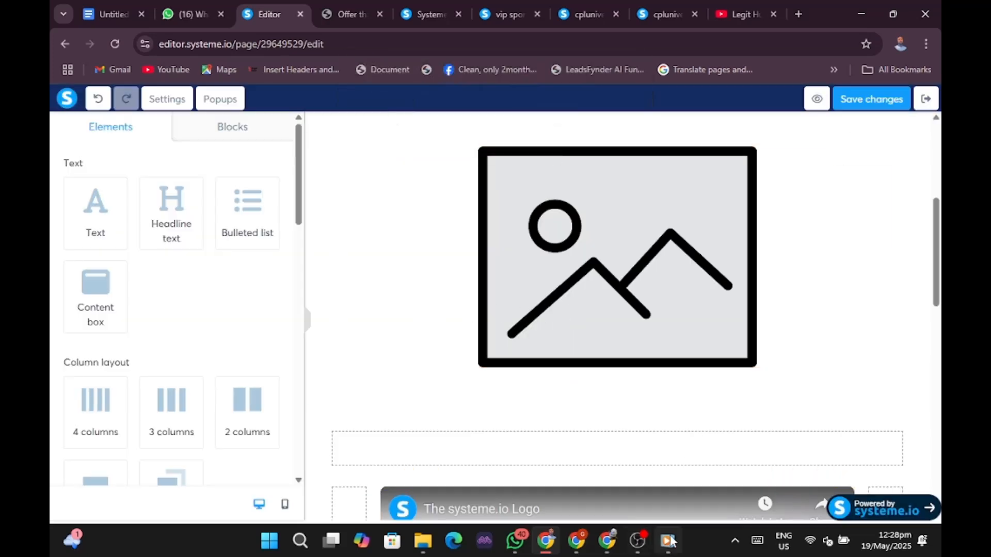
left_click(577, 547)
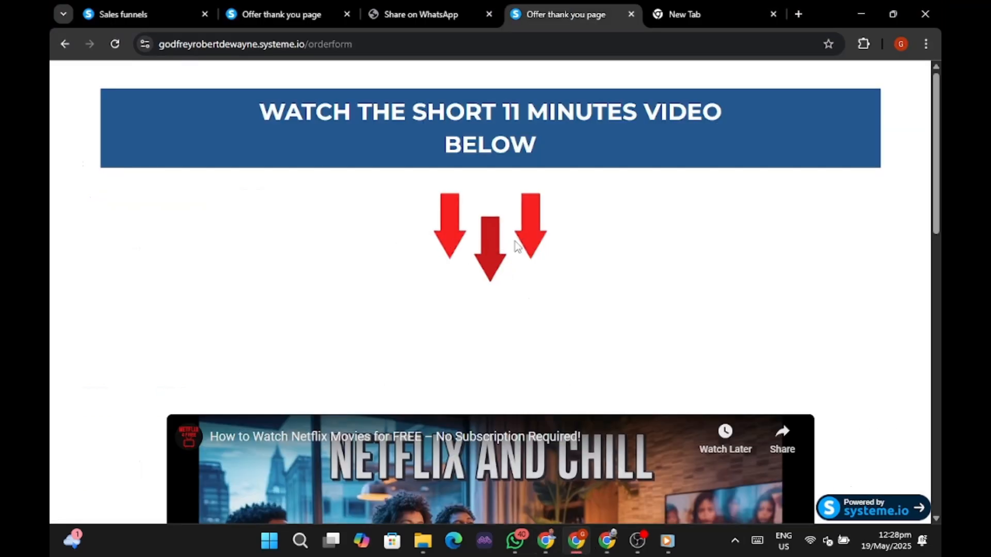
Check the three red arrows above the video on the live order form.
mouse_move(570, 546)
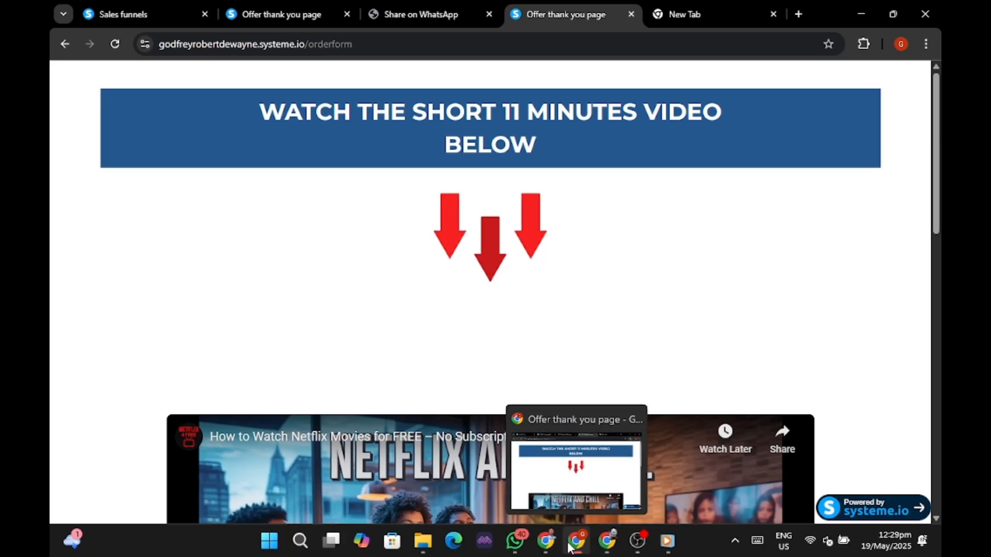
Select the image placeholder and browse its previously uploaded images.
left_click(553, 543)
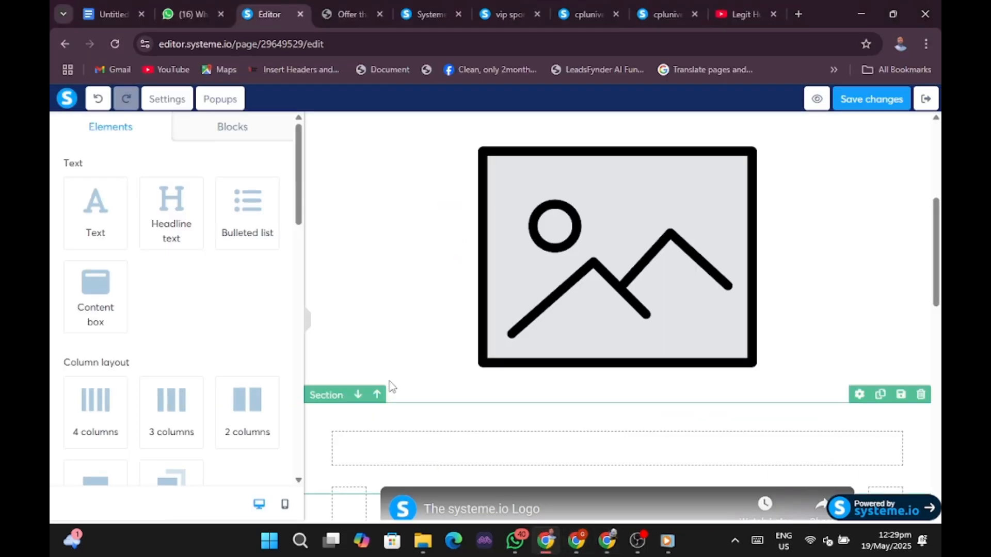
scroll(537, 294, "up", 4)
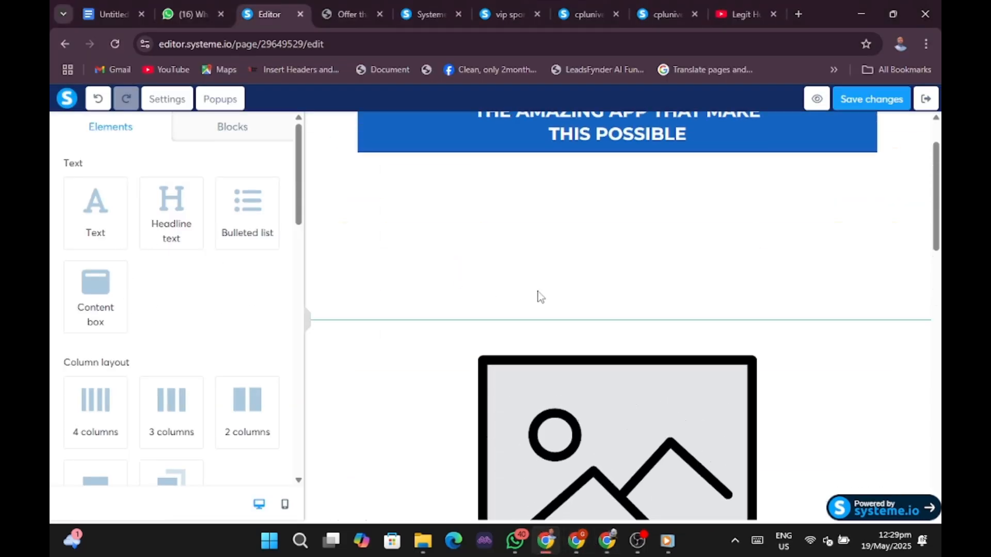
left_click(623, 453)
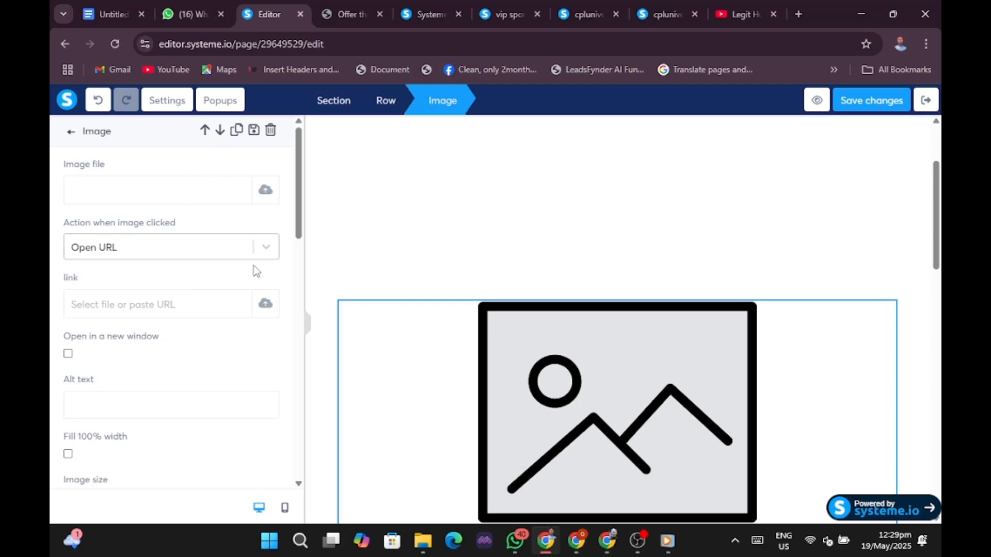
left_click(265, 192)
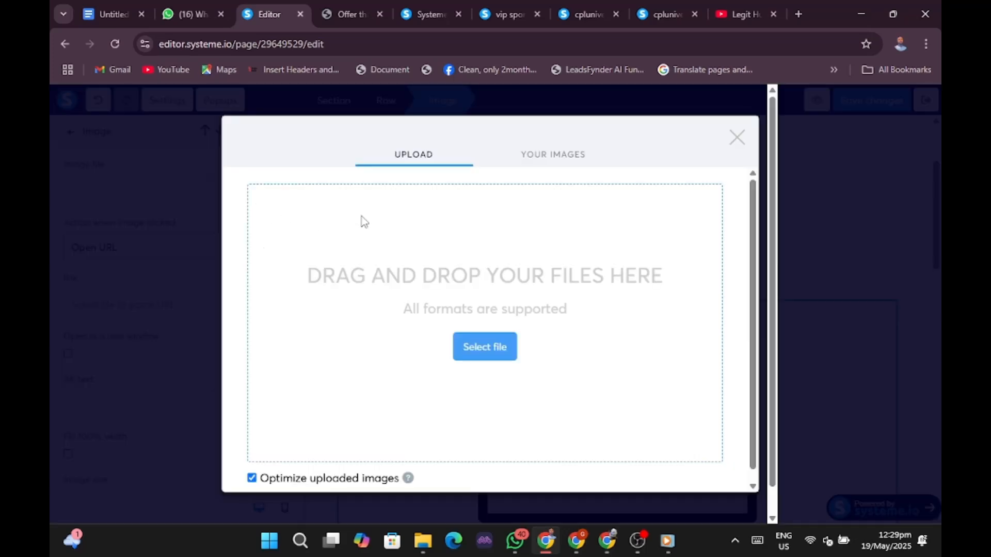
left_click(533, 161)
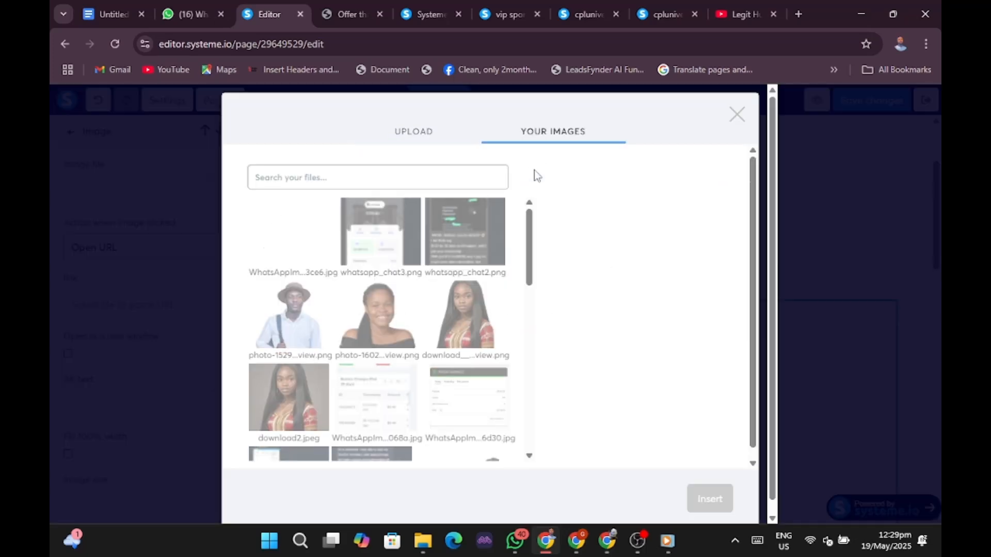
scroll(411, 310, "down", 8)
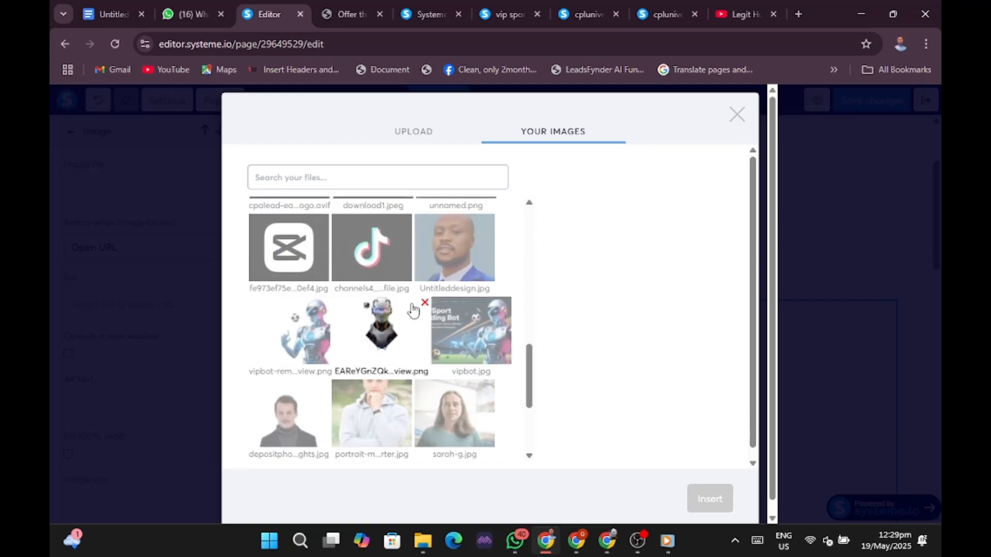
scroll(412, 309, "up", 10)
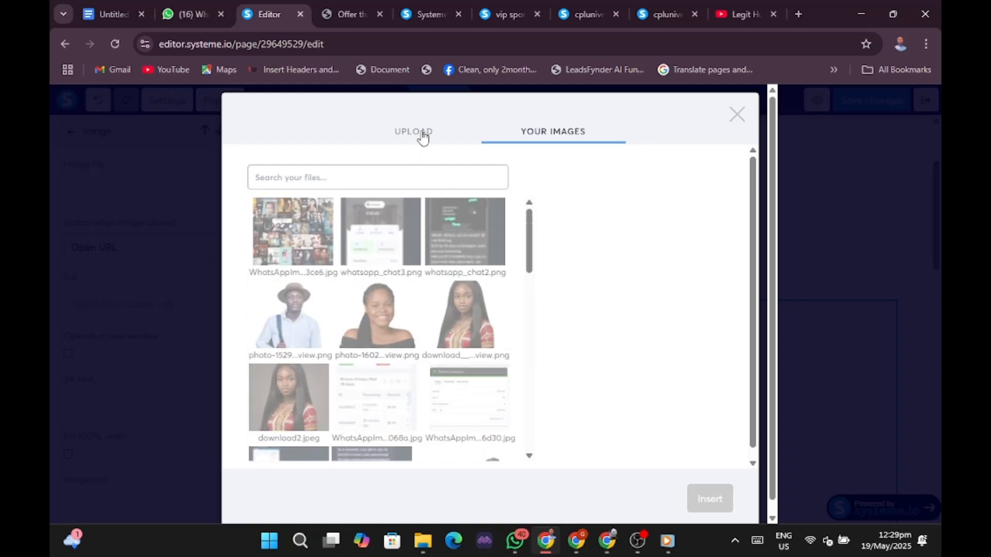
Upload the three-red-arrows PNG from Downloads and insert it into the image.
left_click(423, 135)
left_click(485, 349)
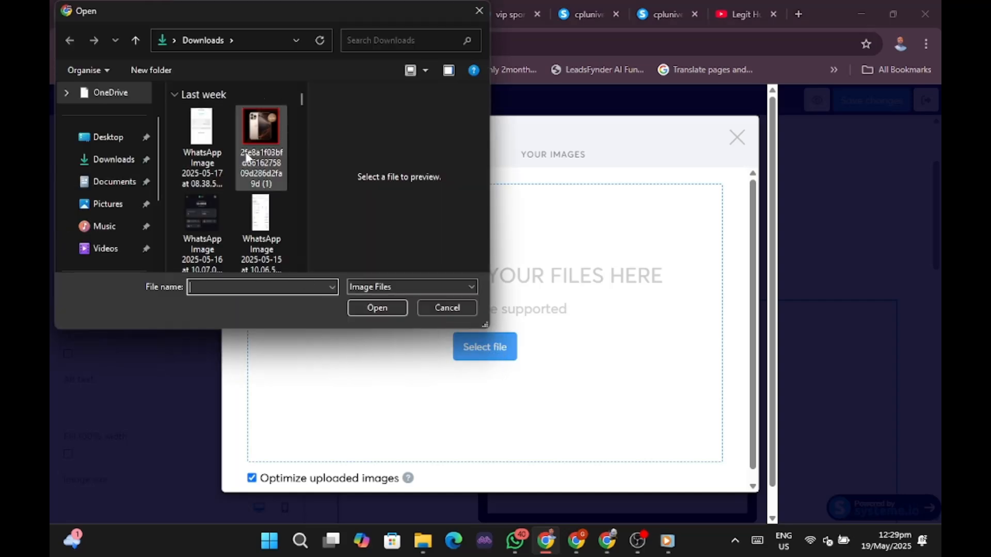
left_click(126, 159)
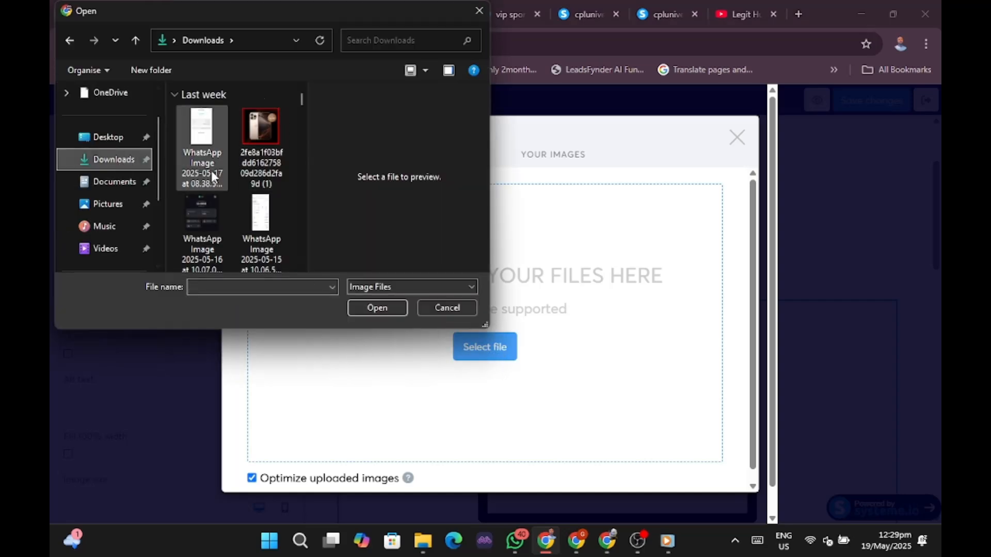
scroll(214, 169, "down", 5)
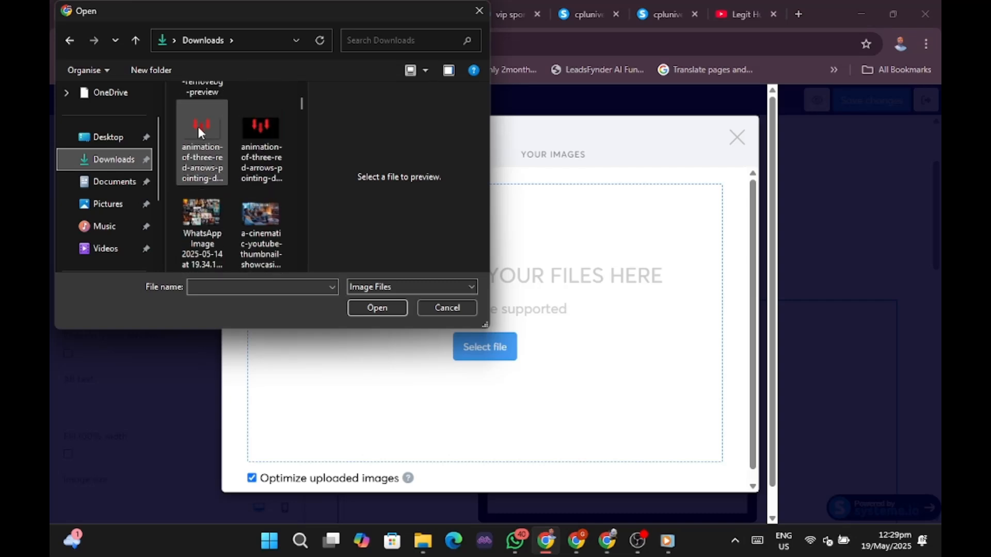
scroll(201, 154, "up", 3)
scroll(242, 207, "down", 1)
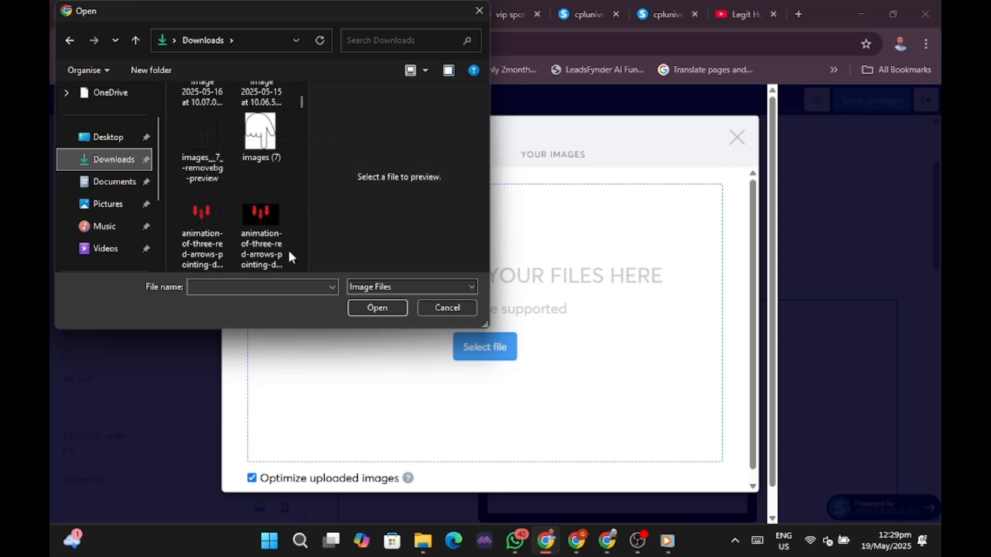
left_click(207, 213)
left_click(376, 307)
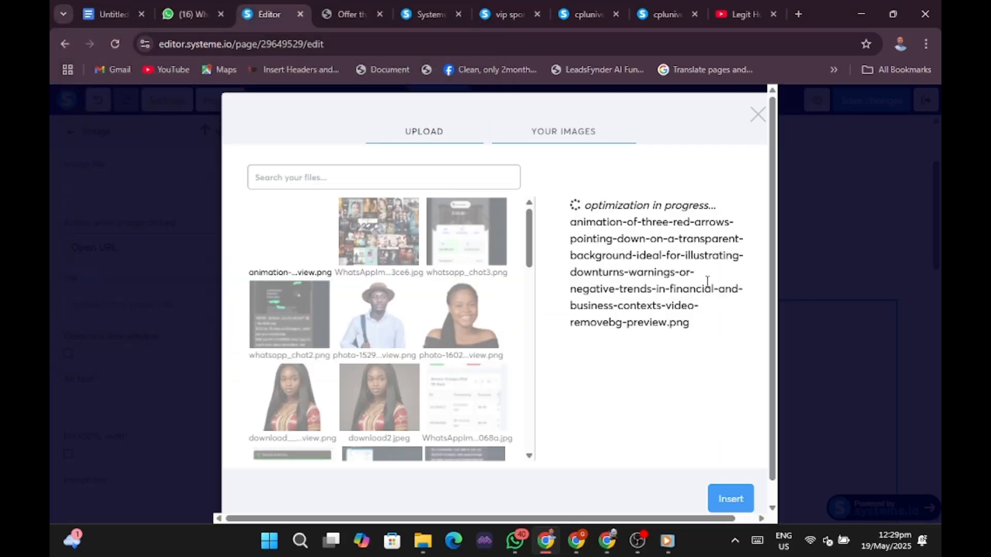
left_click(730, 499)
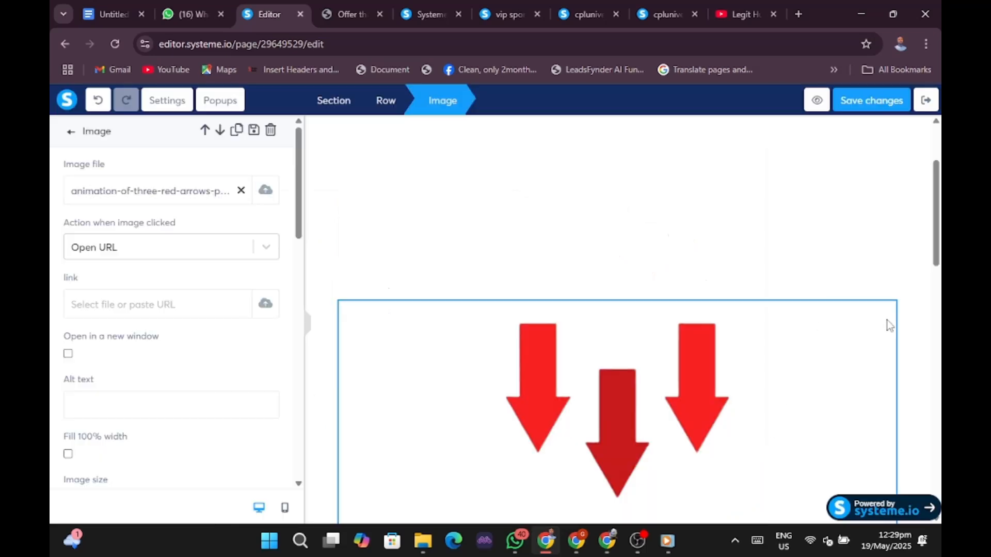
Reduce the red arrows image's Image size from 666 to about 213 with the slider.
left_click(925, 358)
scroll(891, 354, "down", 5)
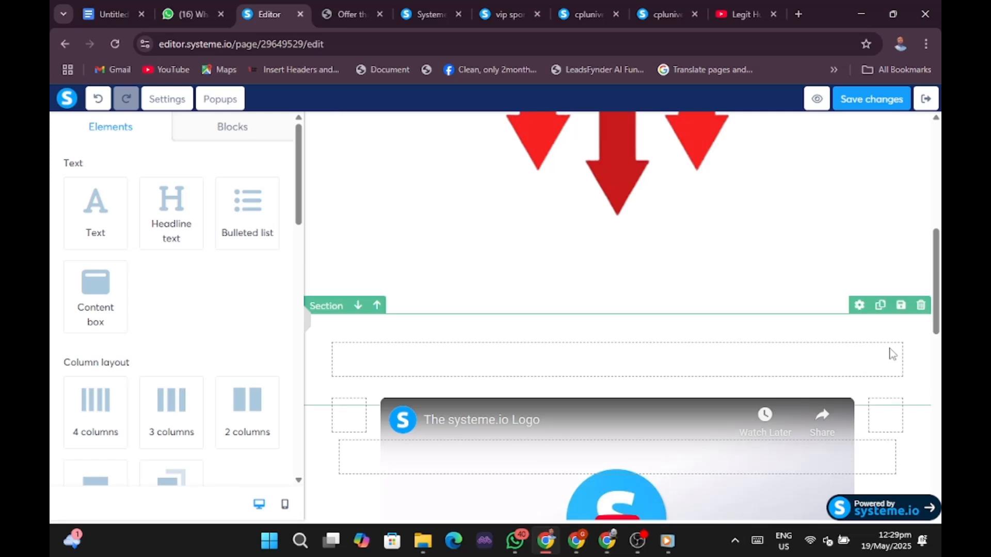
scroll(893, 354, "up", 6)
scroll(893, 353, "down", 4)
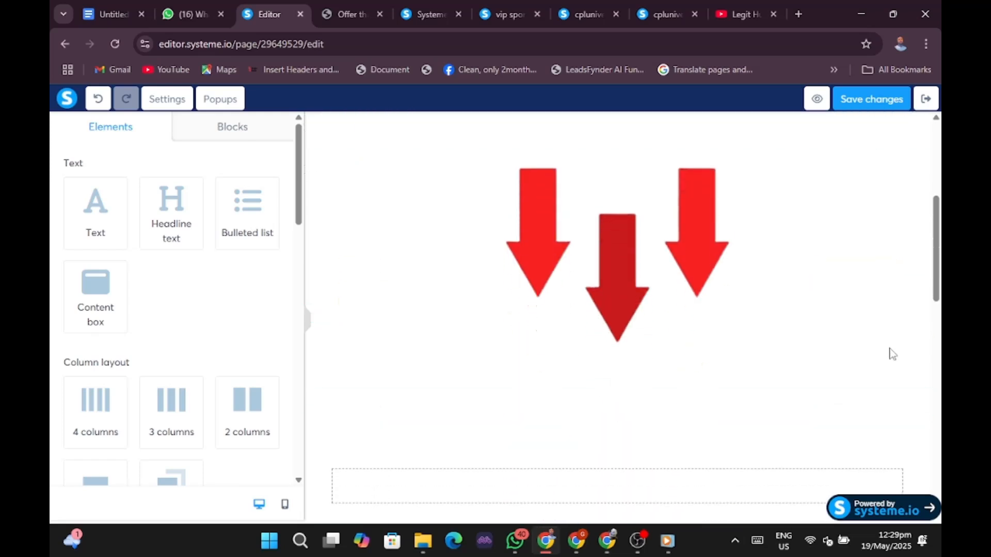
scroll(826, 314, "down", 1)
left_click(827, 314)
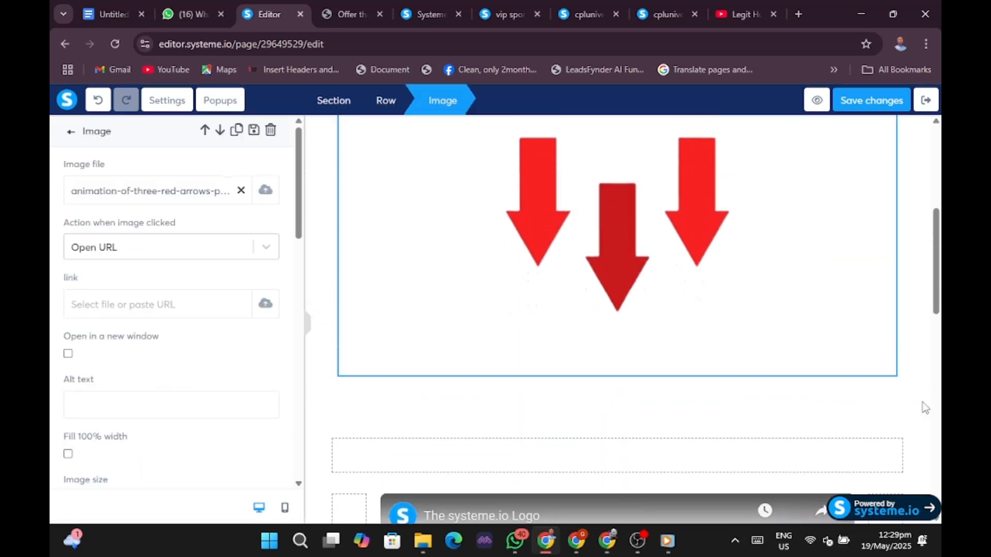
scroll(159, 343, "down", 4)
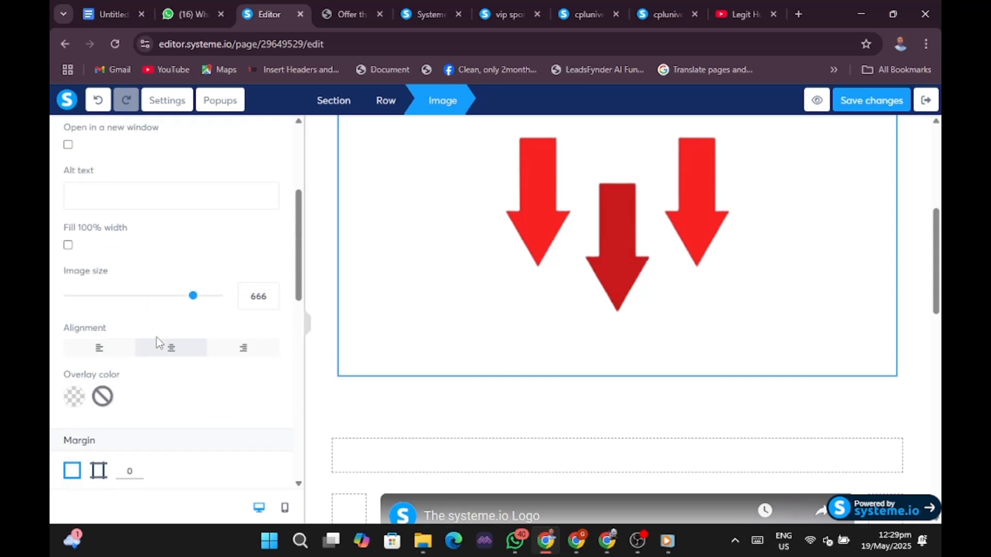
left_click_drag(195, 300, 109, 301)
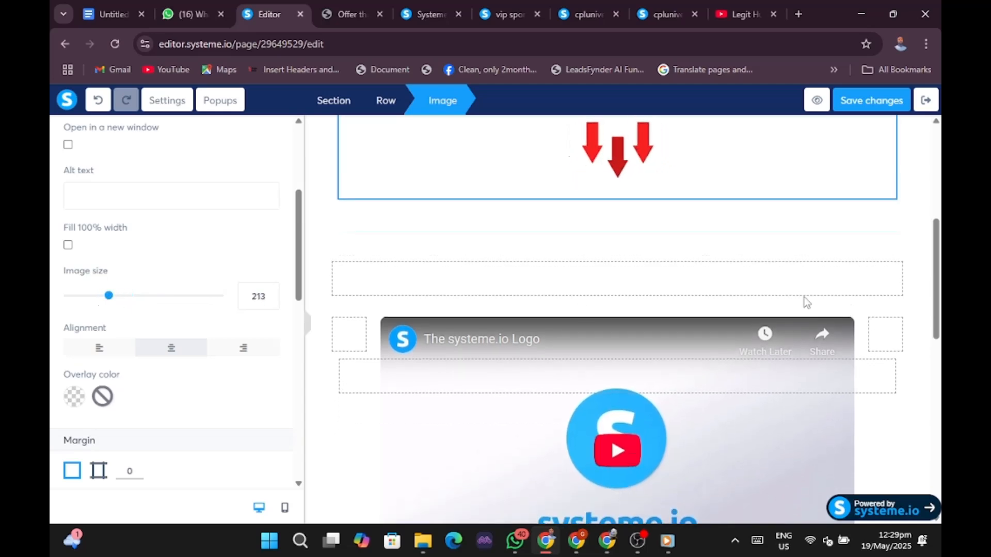
Drag the red arrows image up to sit right beneath the blue CLICK THE LINK banner.
left_click(840, 255)
scroll(854, 247, "up", 6)
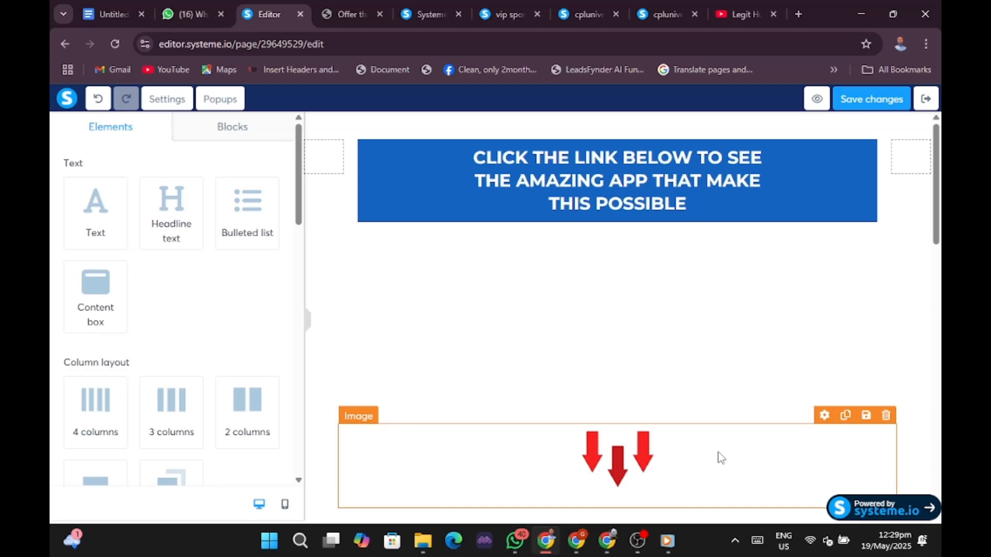
left_click_drag(647, 458, 634, 229)
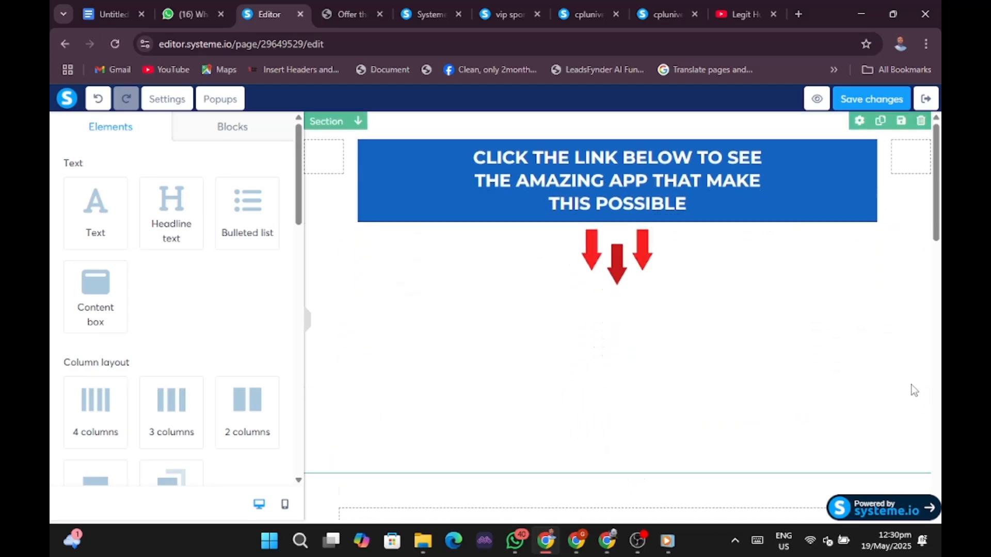
Delete the empty row and two empty sections above the video, confirming each with OK.
scroll(903, 380, "down", 4)
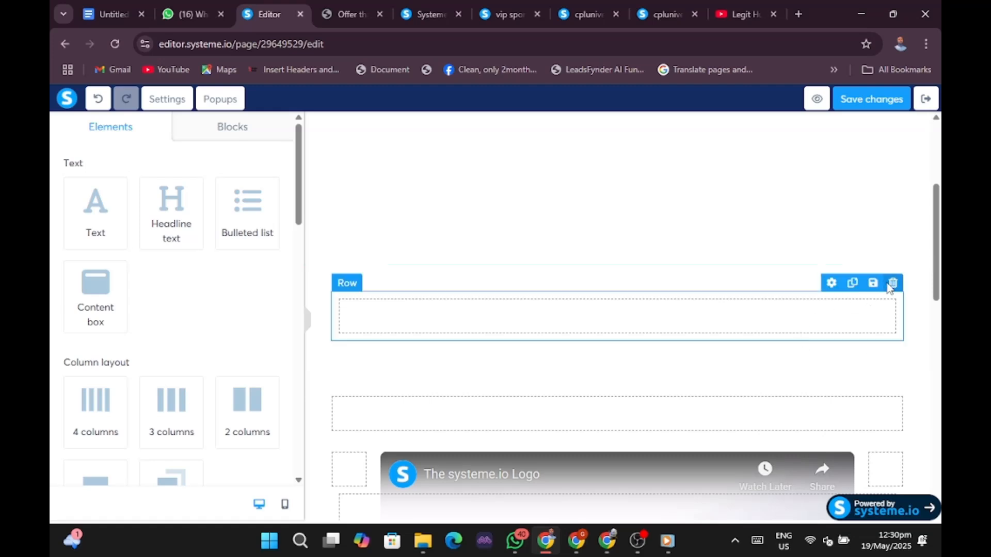
left_click(892, 283)
left_click(560, 132)
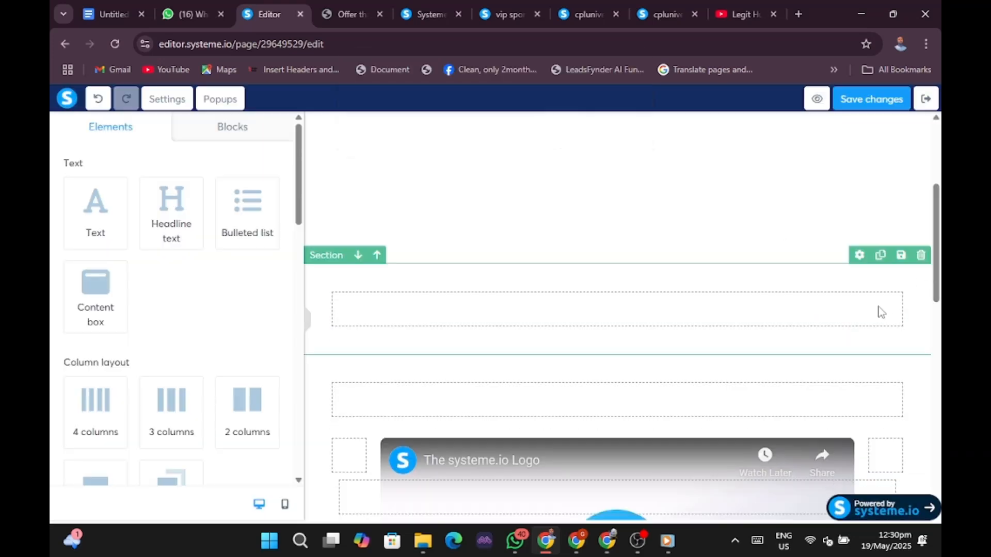
left_click(921, 255)
left_click(567, 147)
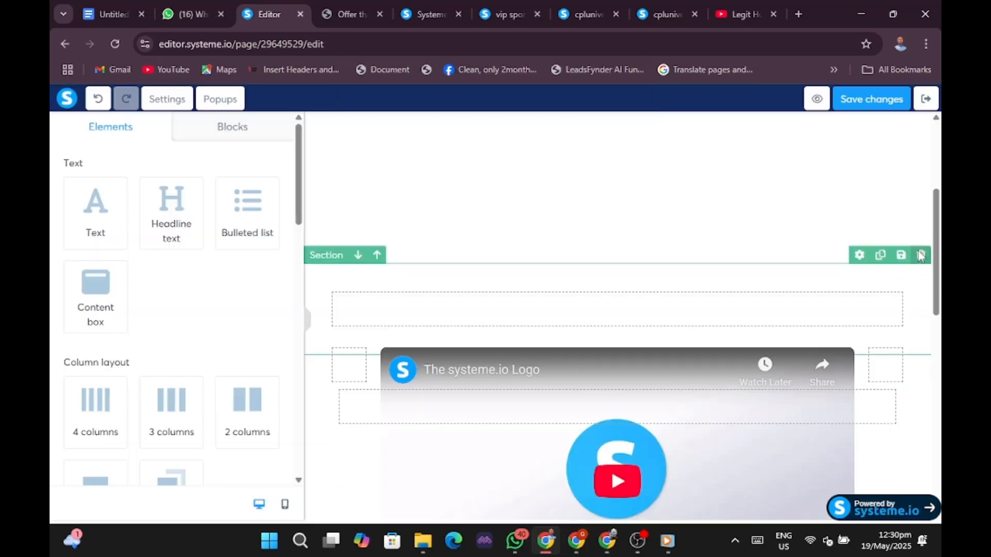
left_click(921, 255)
left_click(555, 136)
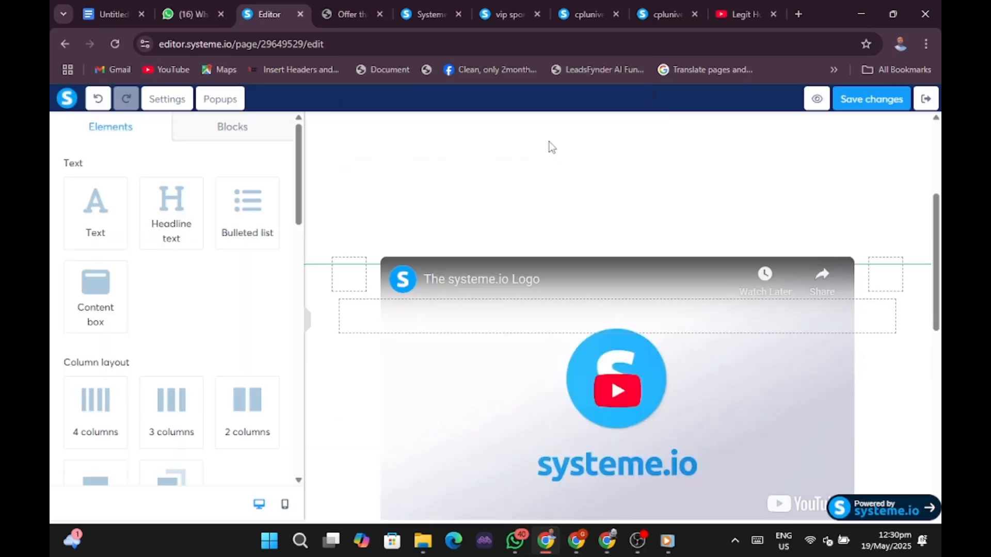
Open the blue banner section's settings and scroll through them.
scroll(790, 222, "down", 3)
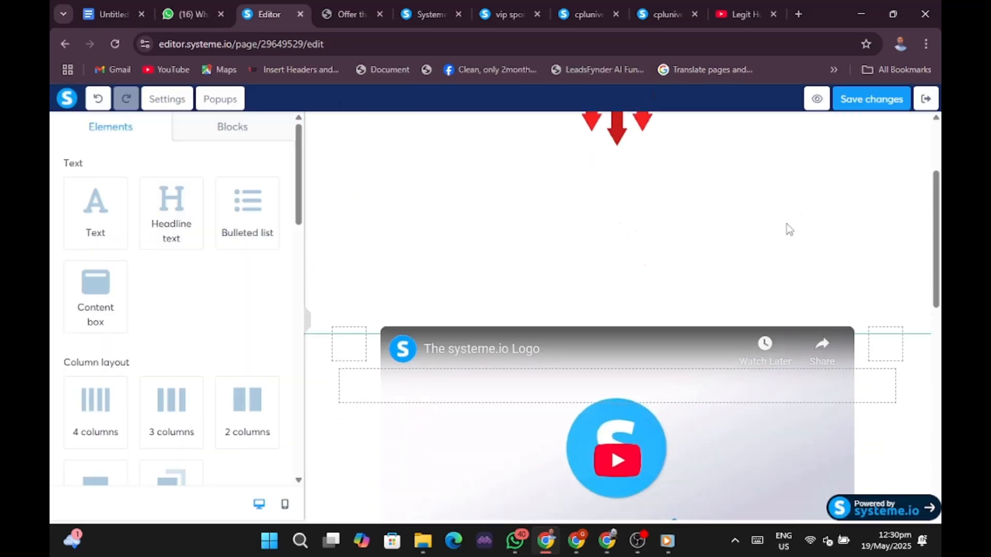
scroll(775, 242, "up", 3)
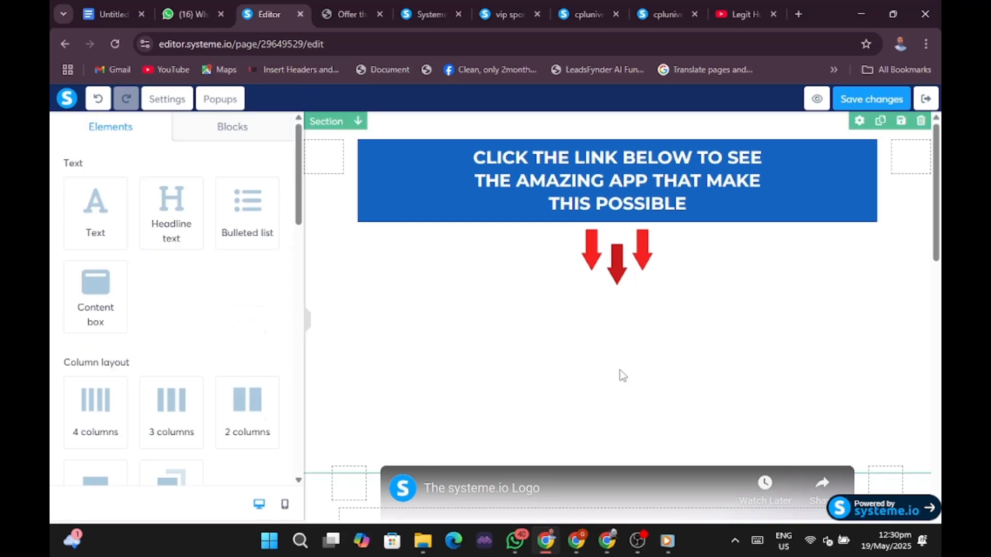
left_click(462, 423)
scroll(896, 364, "down", 4)
scroll(895, 367, "down", 4)
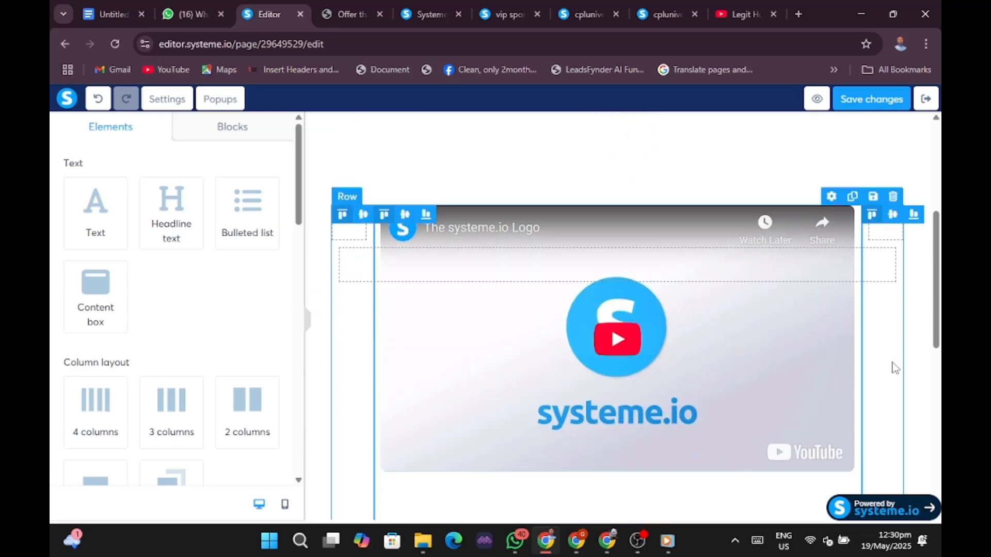
Delete the empty section below the VIP ACCESS button and confirm with OK.
left_click(310, 326)
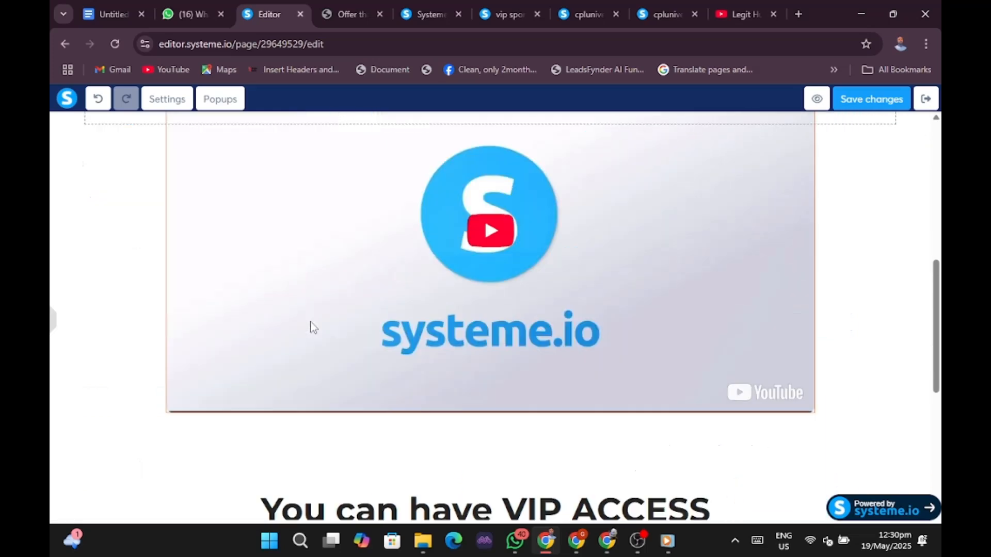
scroll(896, 385, "down", 6)
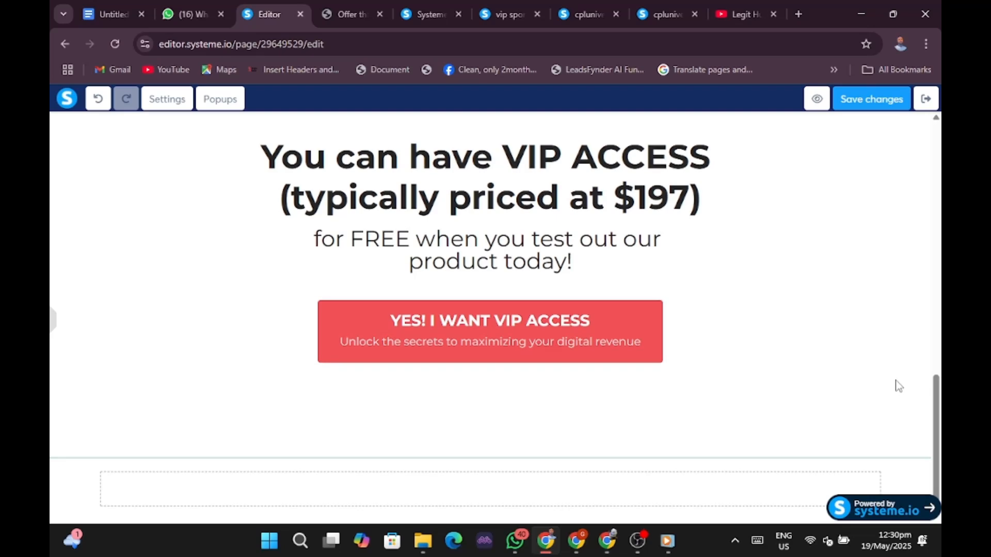
scroll(897, 385, "up", 4)
scroll(897, 384, "down", 4)
left_click(887, 470)
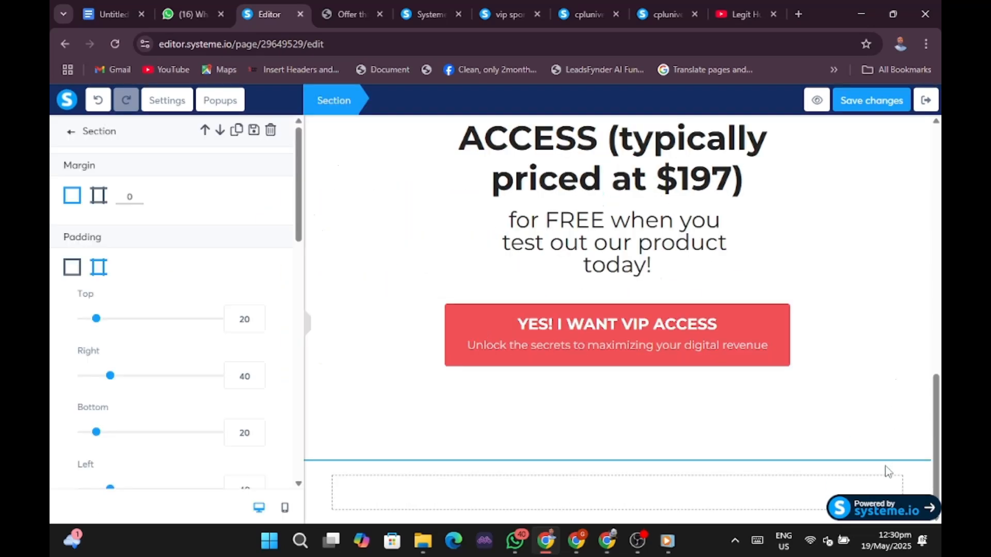
left_click(887, 471)
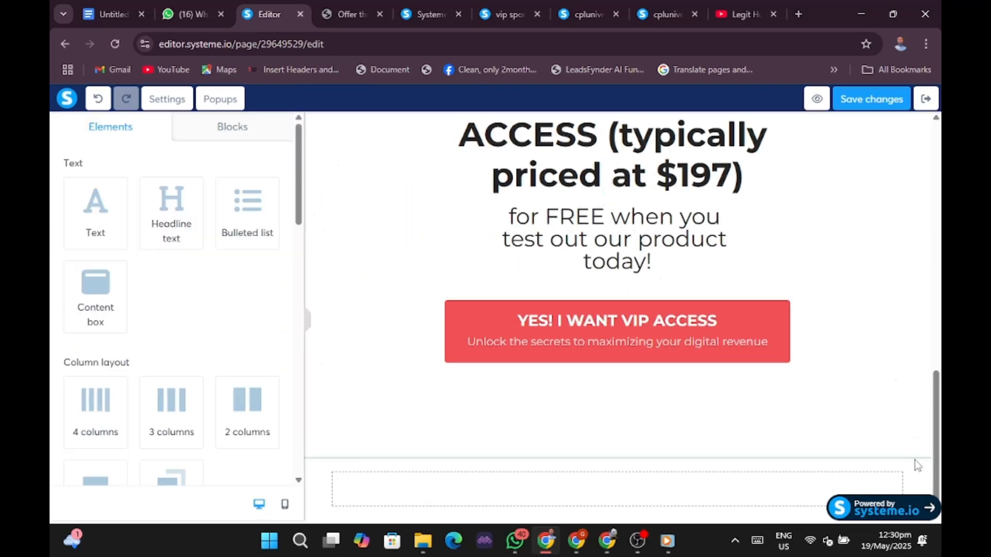
left_click(920, 448)
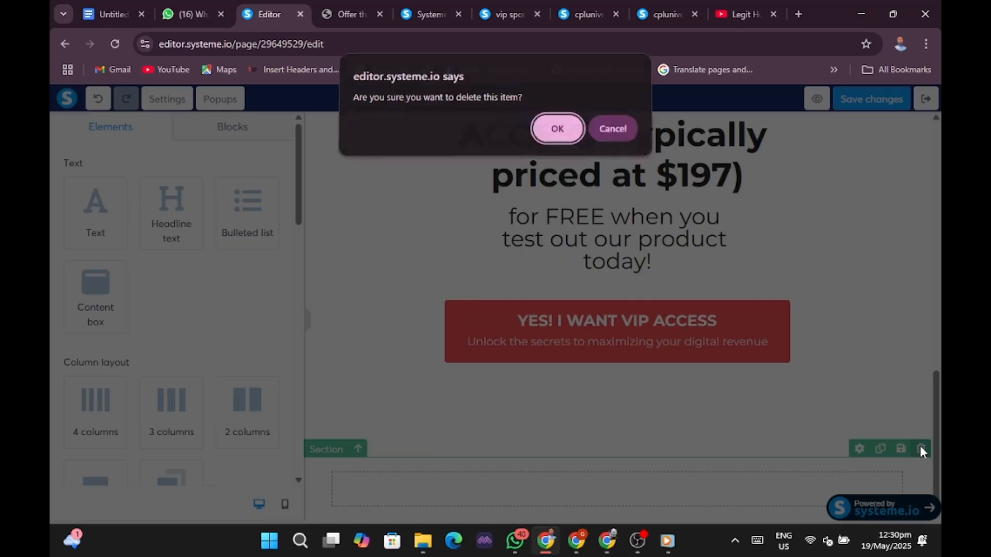
left_click(549, 141)
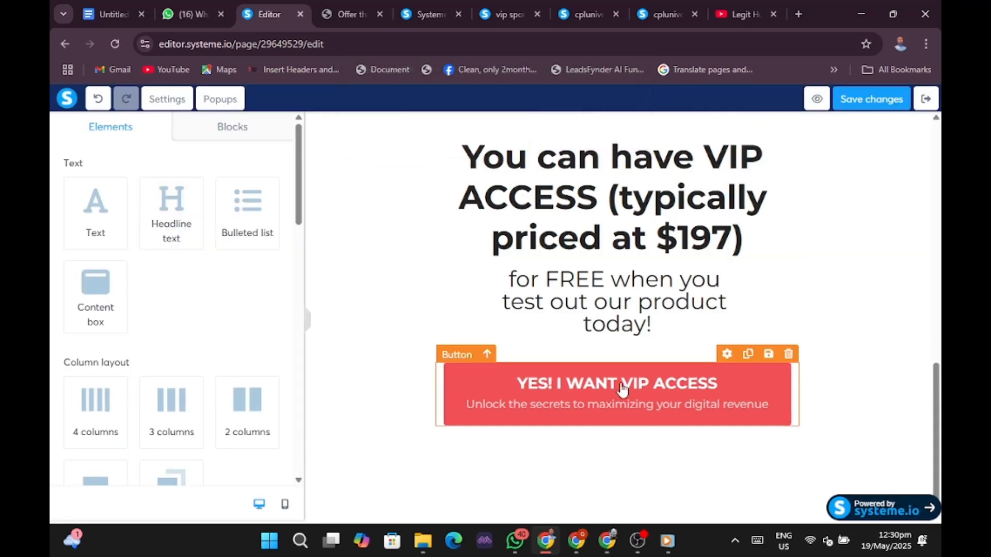
Collapse the elements panel and switch to the browser window showing the live order form.
left_click(308, 333)
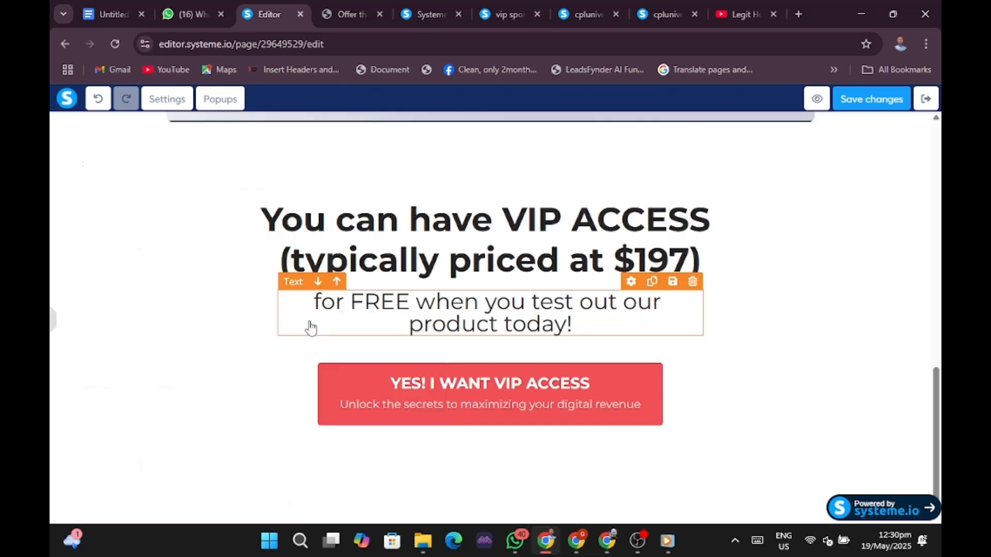
scroll(769, 329, "up", 7)
scroll(830, 326, "up", 5)
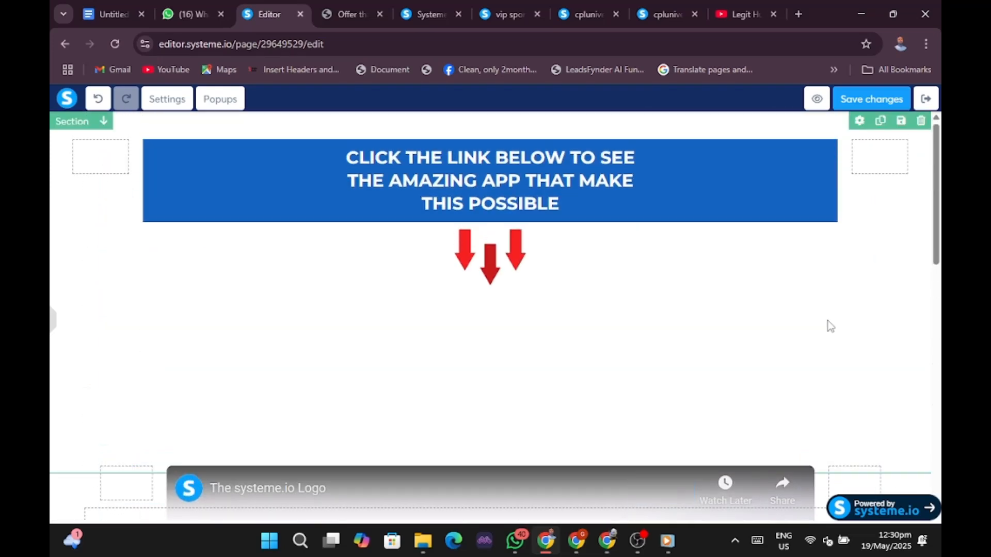
scroll(671, 349, "down", 4)
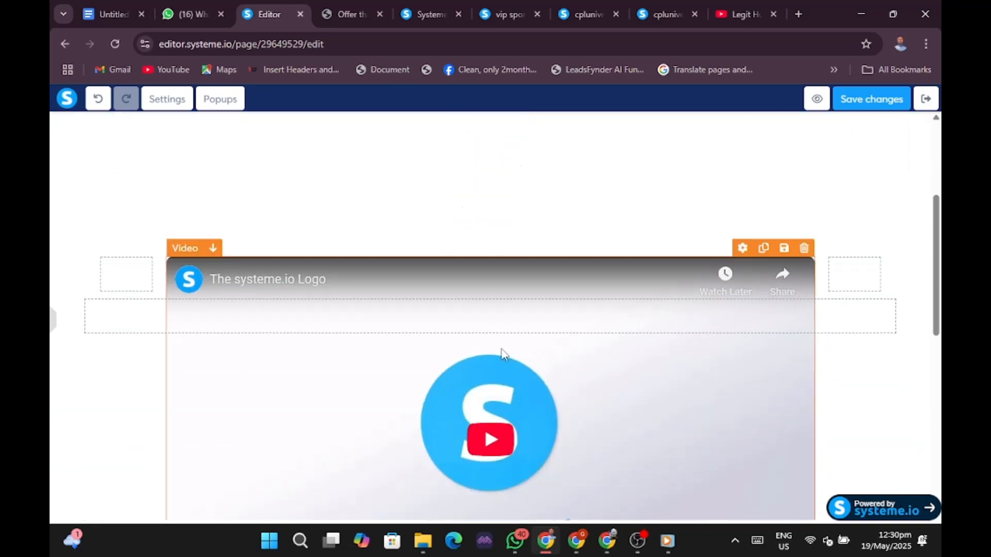
left_click(578, 541)
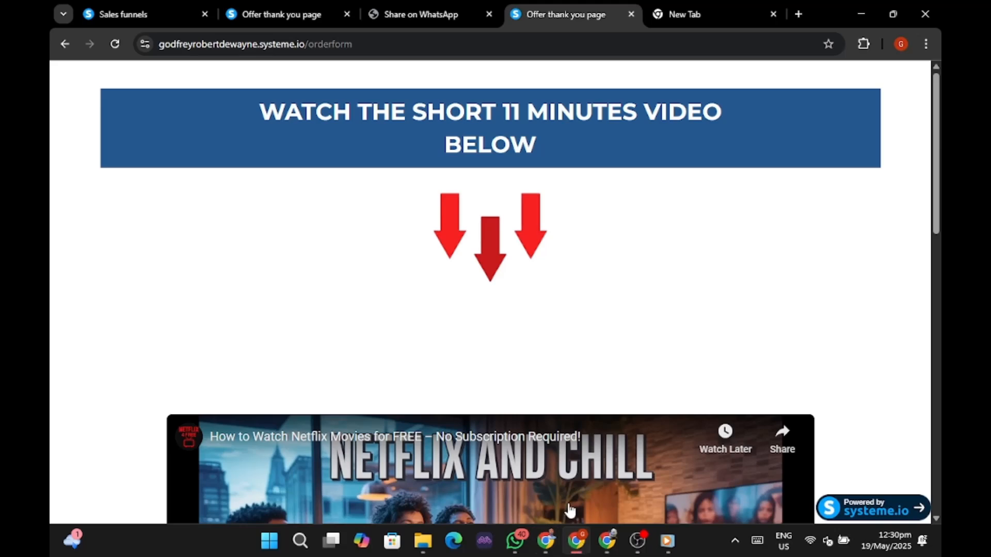
Load youtube.com in the empty new browser tab.
left_click(700, 15)
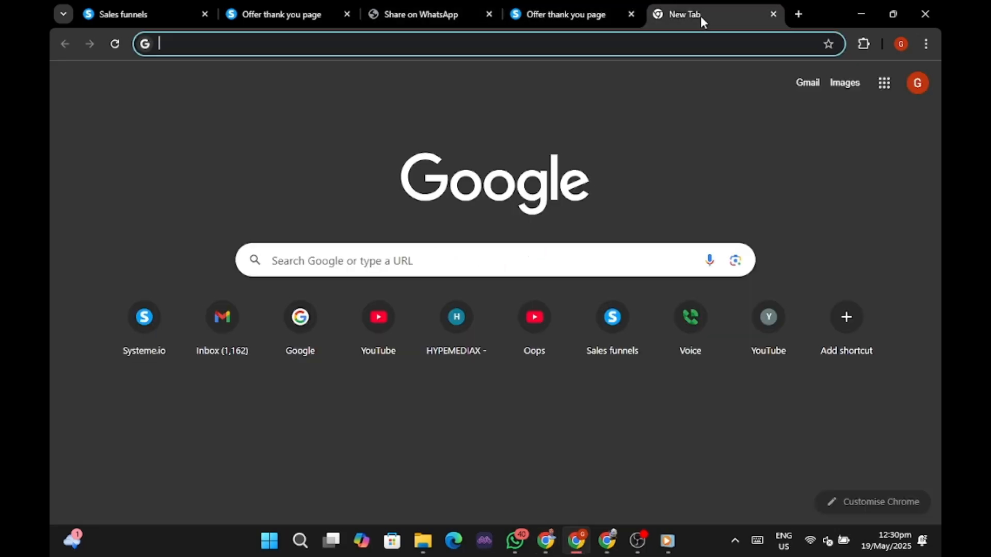
left_click(586, 40)
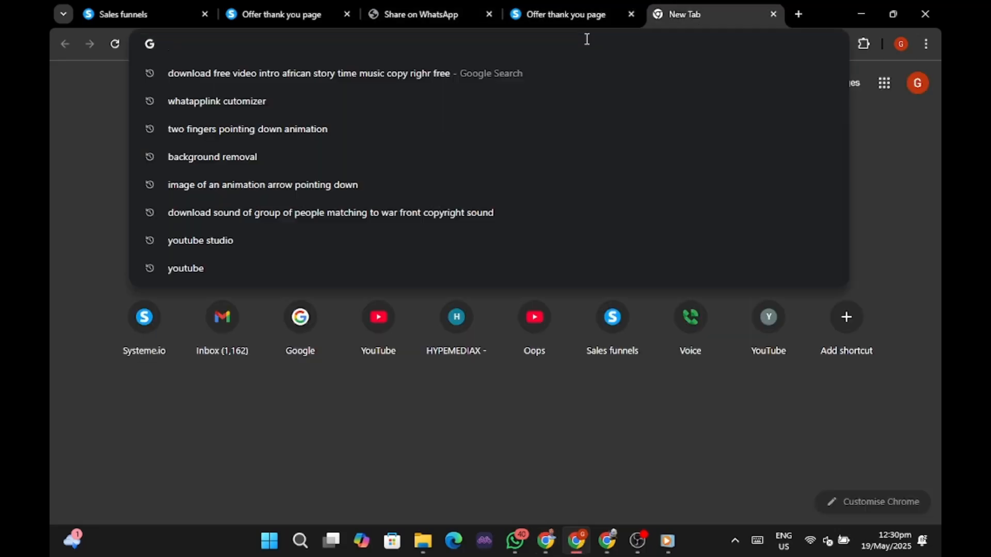
type("Youtube.com")
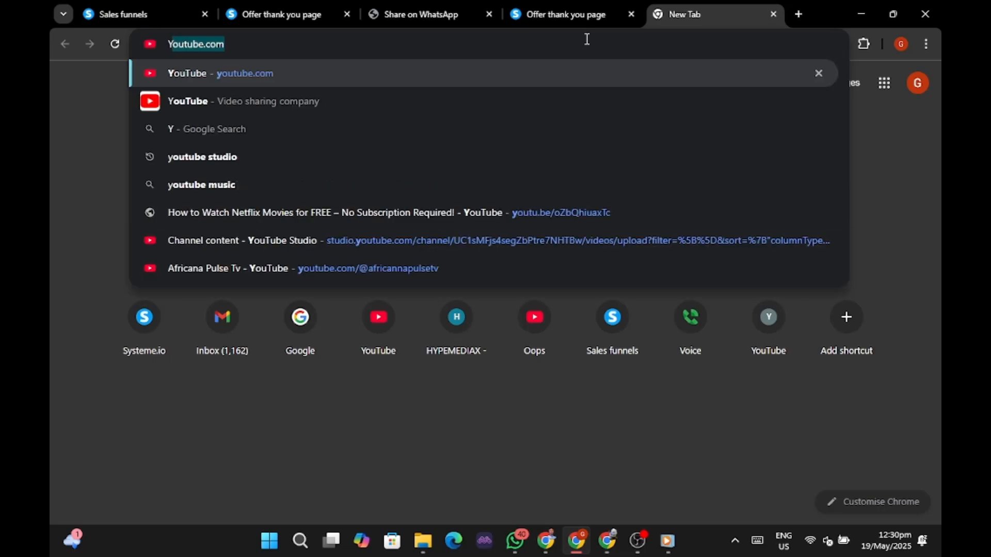
key("Return")
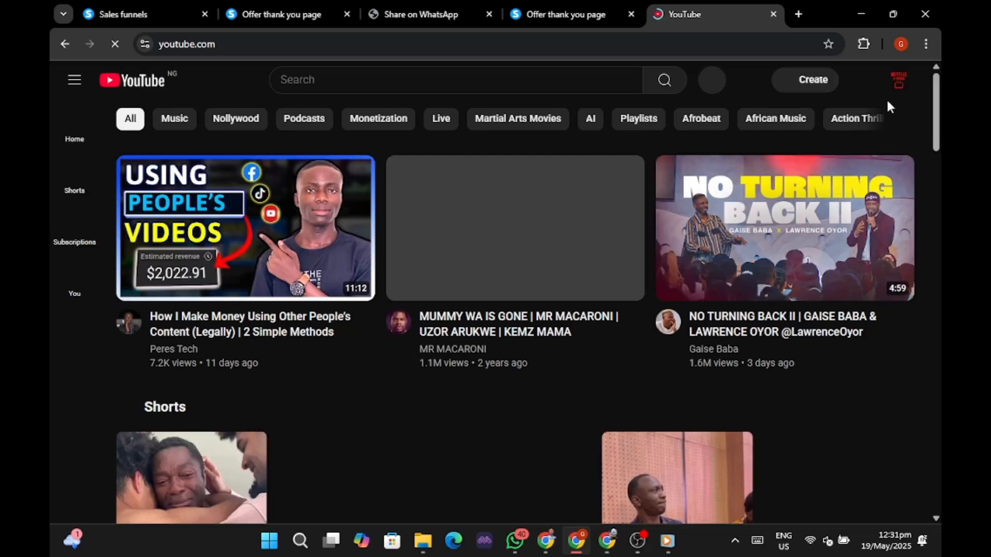
Open your channel's 'How to Watch Netflix Movies for FREE' video and copy its URL.
left_click(898, 89)
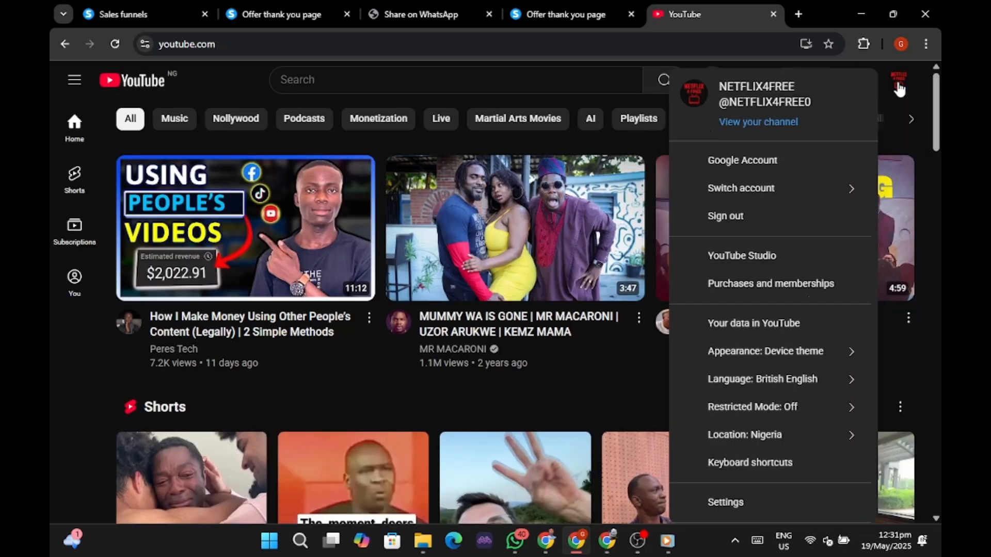
left_click(751, 124)
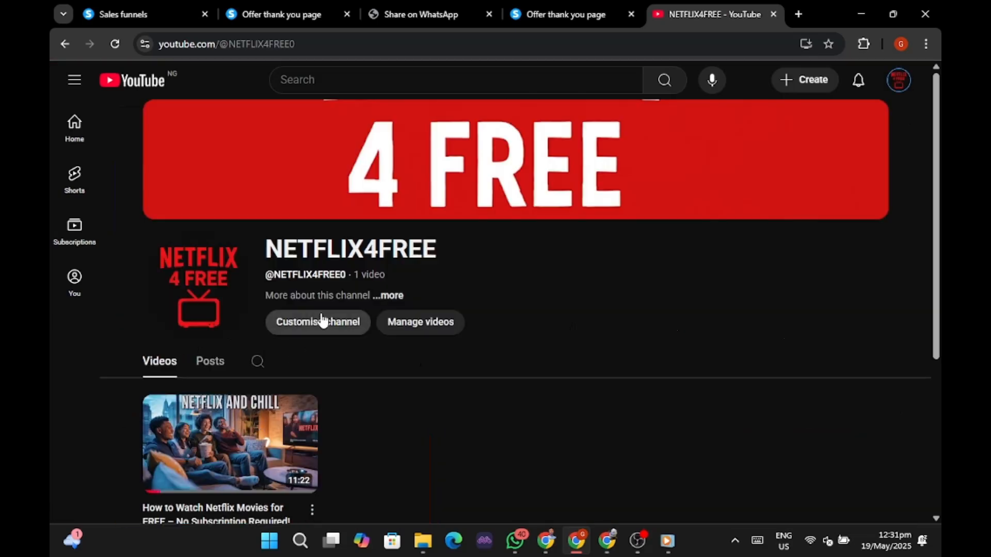
scroll(292, 323, "down", 3)
left_click(291, 322)
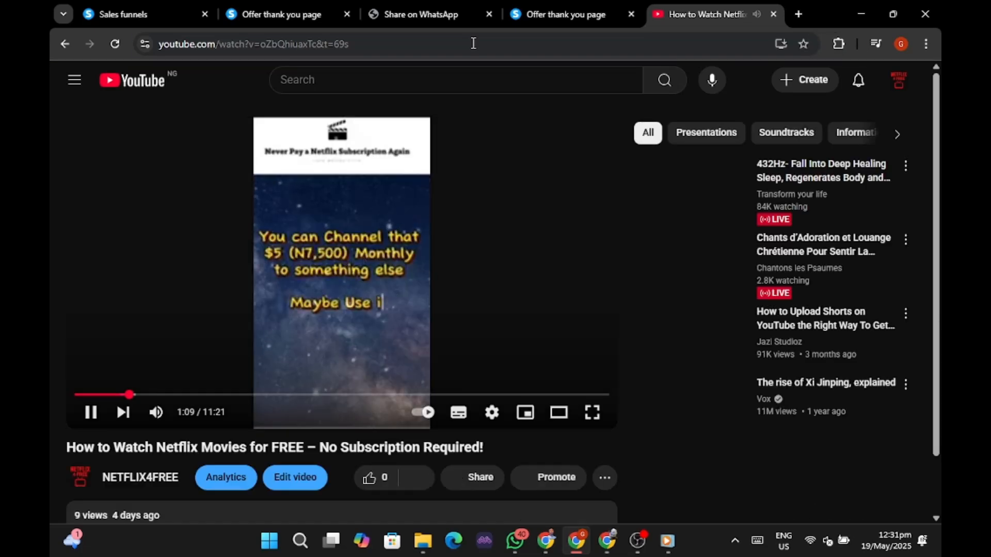
left_click(473, 43)
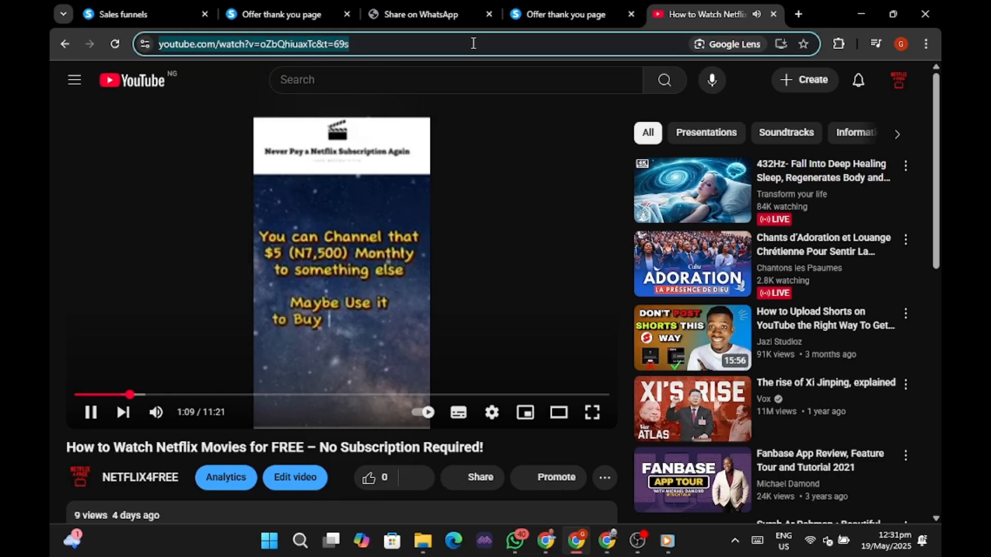
key("ctrl+a")
key("ctrl+c")
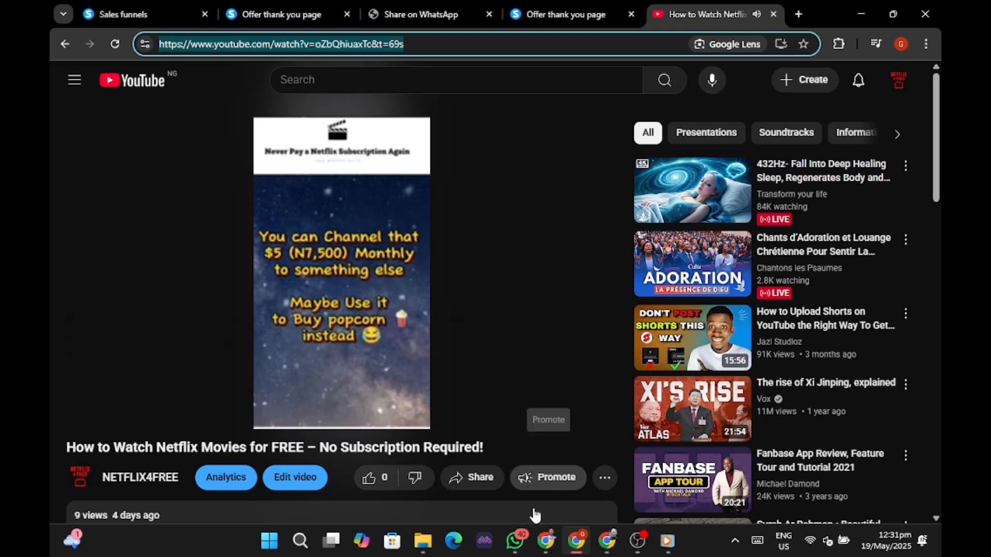
left_click(545, 541)
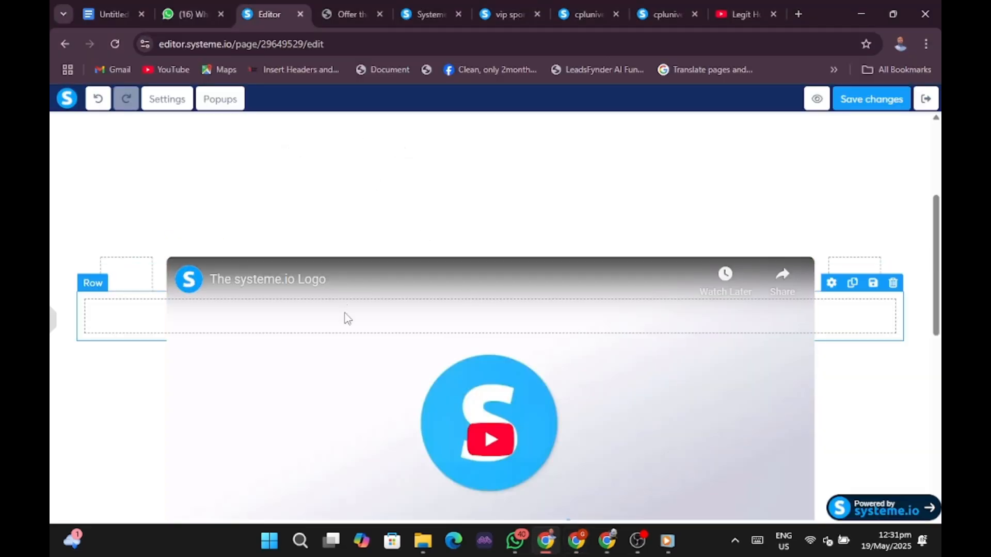
Replace the video element's old link with the copied Netflix YouTube video URL.
left_click(390, 398)
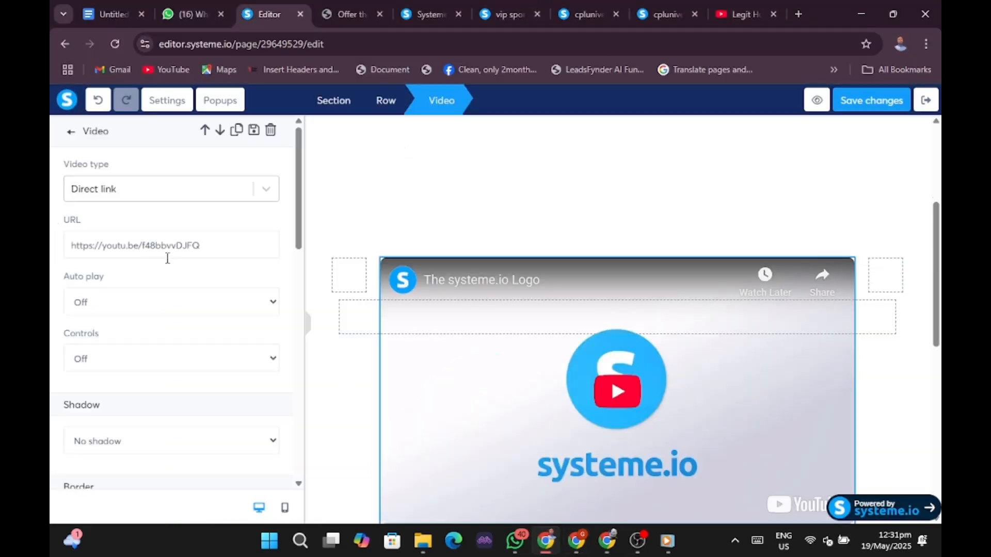
triple_click(211, 245)
key("BackSpace")
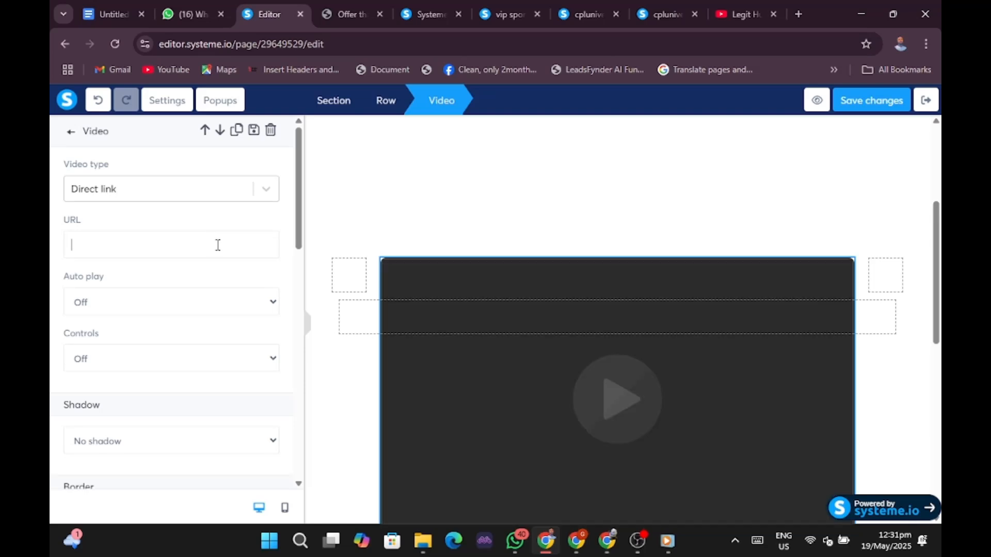
key("ctrl+v")
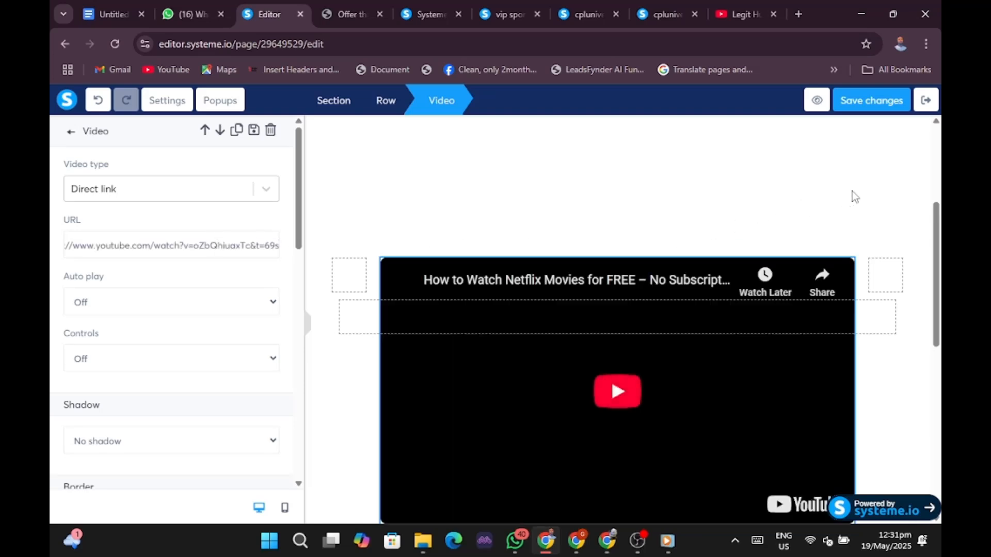
left_click(865, 217)
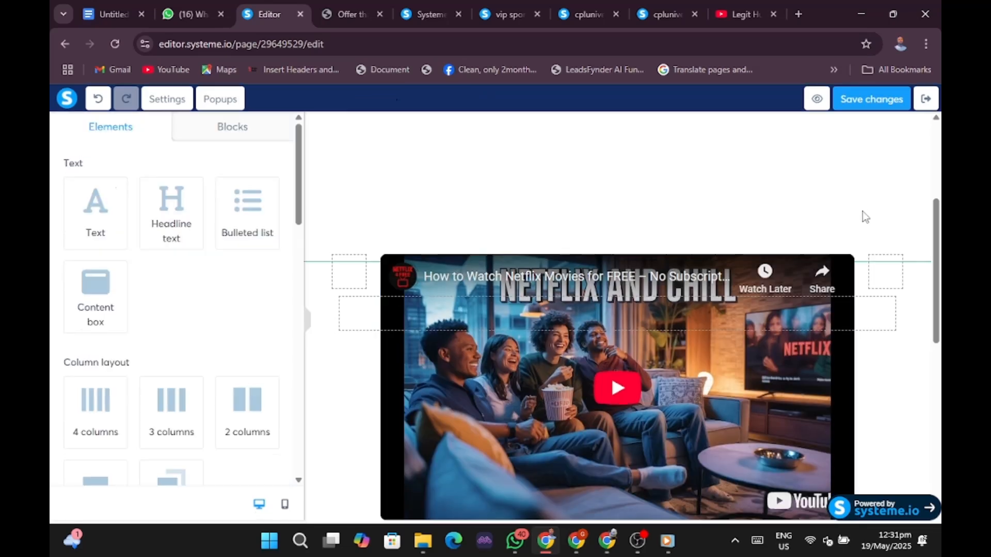
scroll(872, 258, "down", 5)
Collapse the settings panel and scroll the full-width preview to the VIP ACCESS headline and button.
left_click(904, 304)
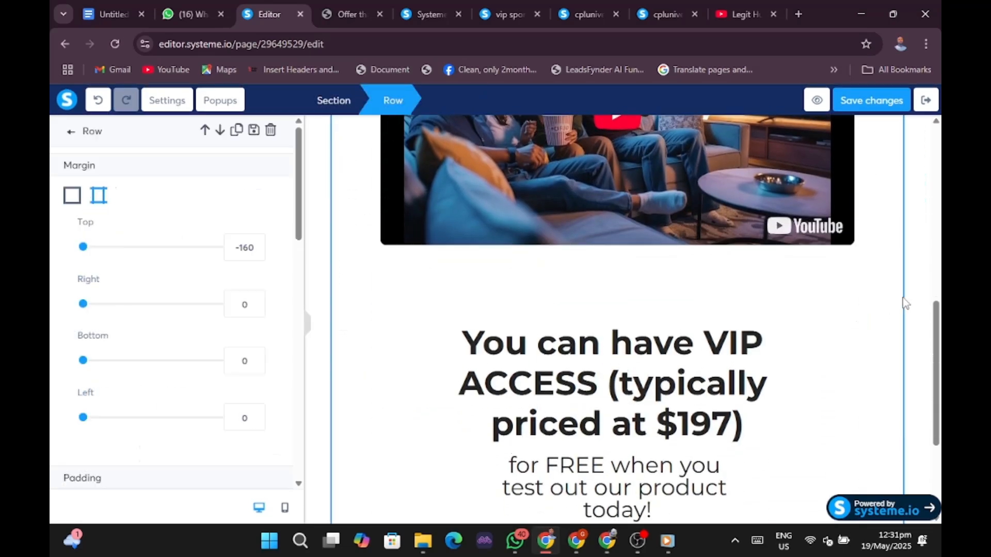
left_click(307, 322)
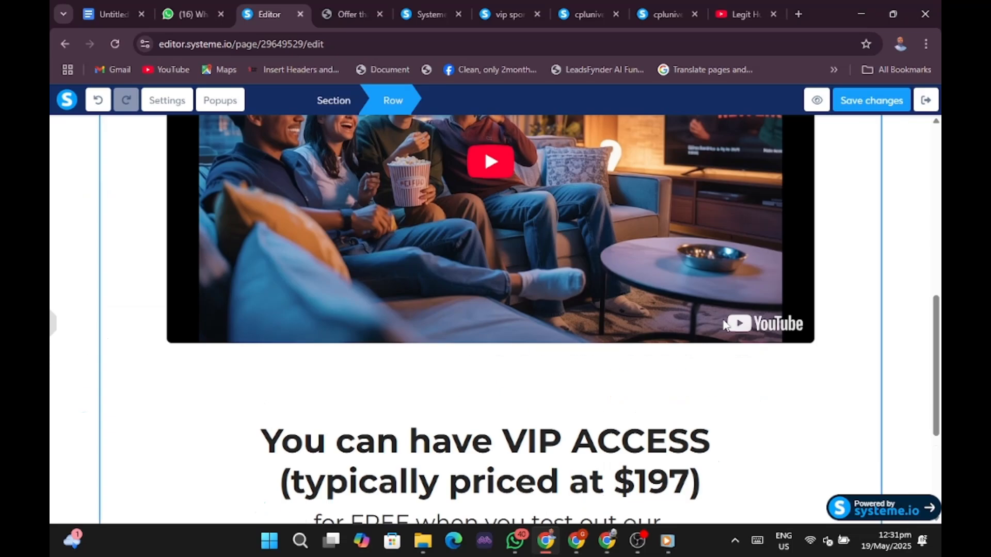
left_click(902, 287)
scroll(902, 286, "up", 8)
scroll(902, 286, "down", 4)
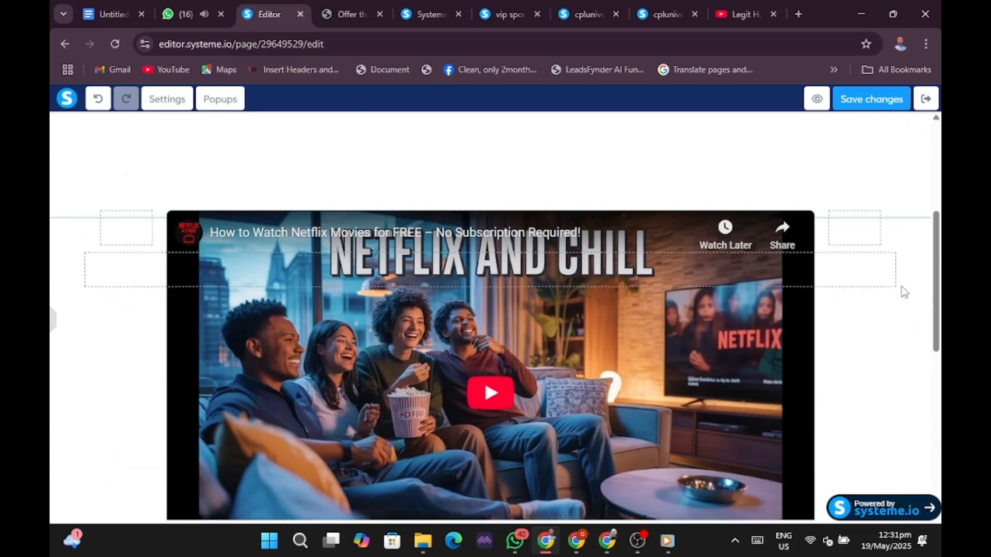
scroll(902, 286, "down", 7)
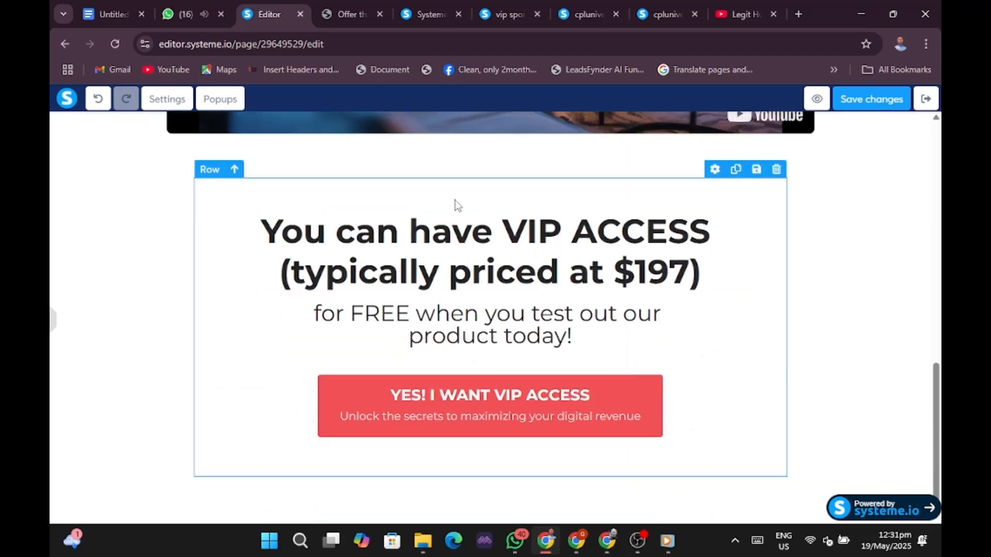
scroll(384, 182, "up", 3)
scroll(450, 227, "down", 3)
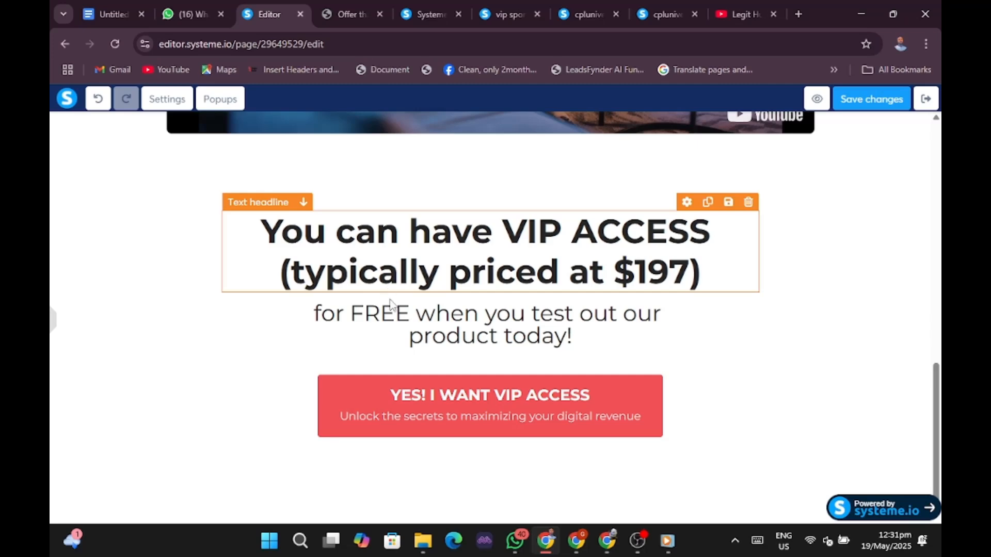
Bring up the live offer thank-you page and scroll to its red headline.
left_click(579, 546)
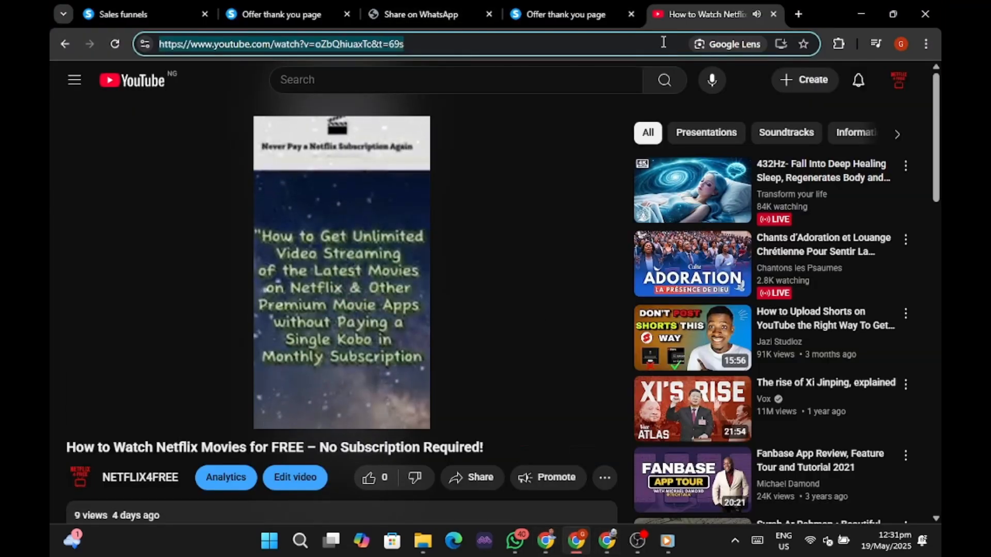
left_click(554, 14)
scroll(524, 261, "down", 10)
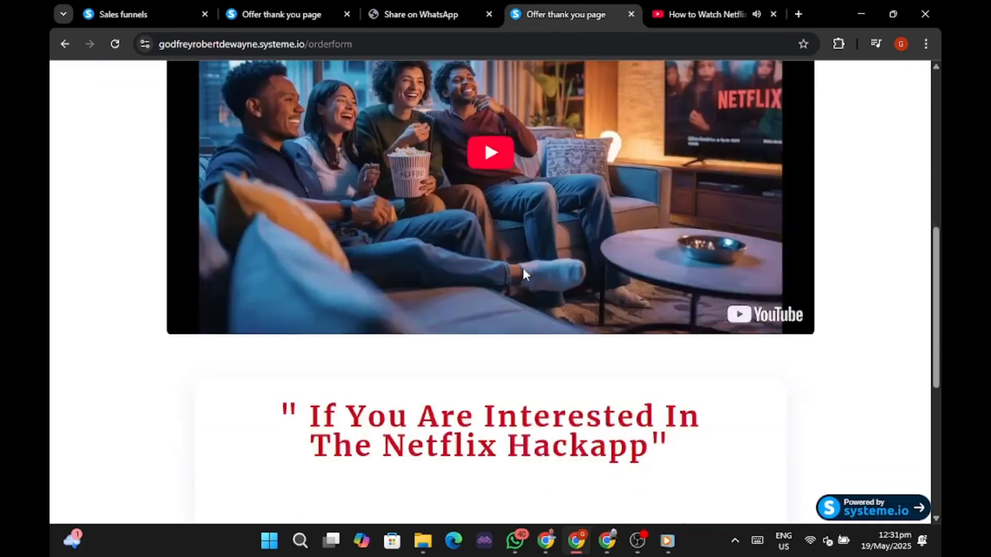
scroll(522, 273, "down", 2)
scroll(385, 132, "up", 3)
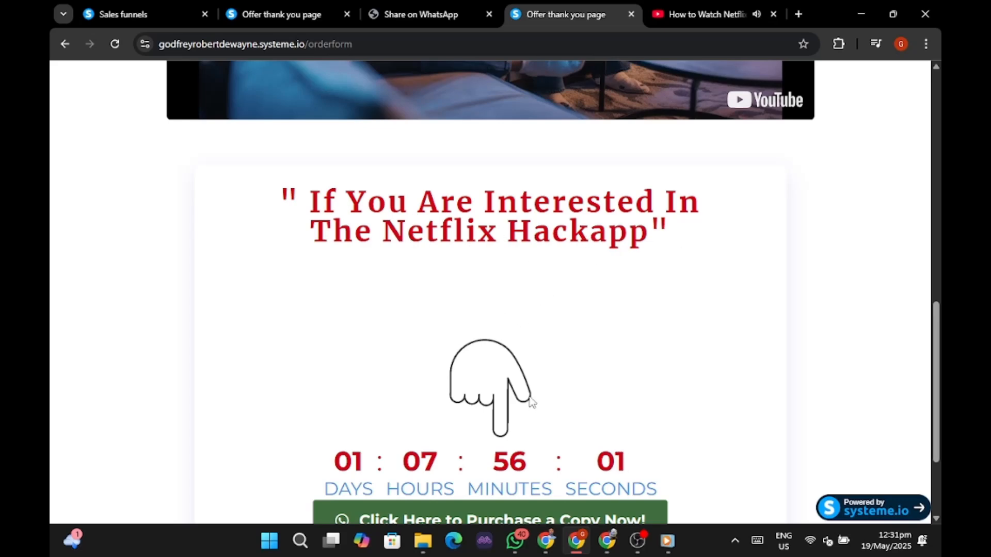
scroll(466, 457, "down", 3)
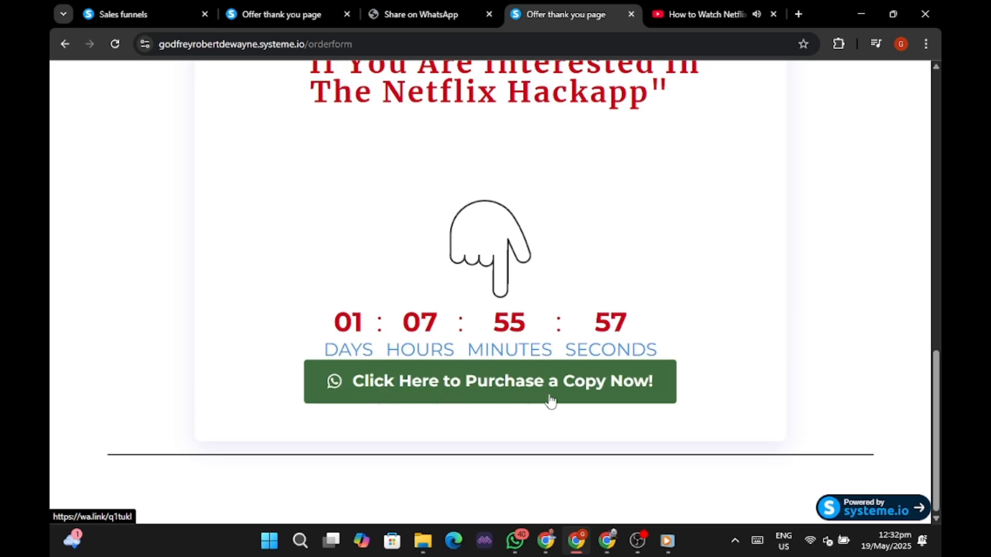
scroll(619, 382, "up", 4)
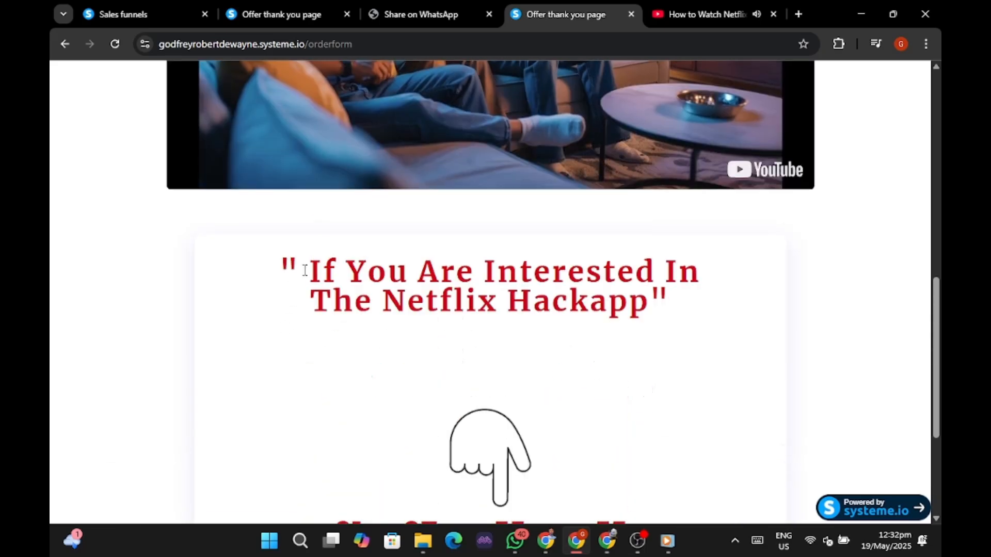
Select the whole 'If You Are Interested In The Netflix Hackapp' headline and copy it.
left_click_drag(303, 270, 410, 285)
left_click(258, 276)
left_click_drag(281, 260, 715, 333)
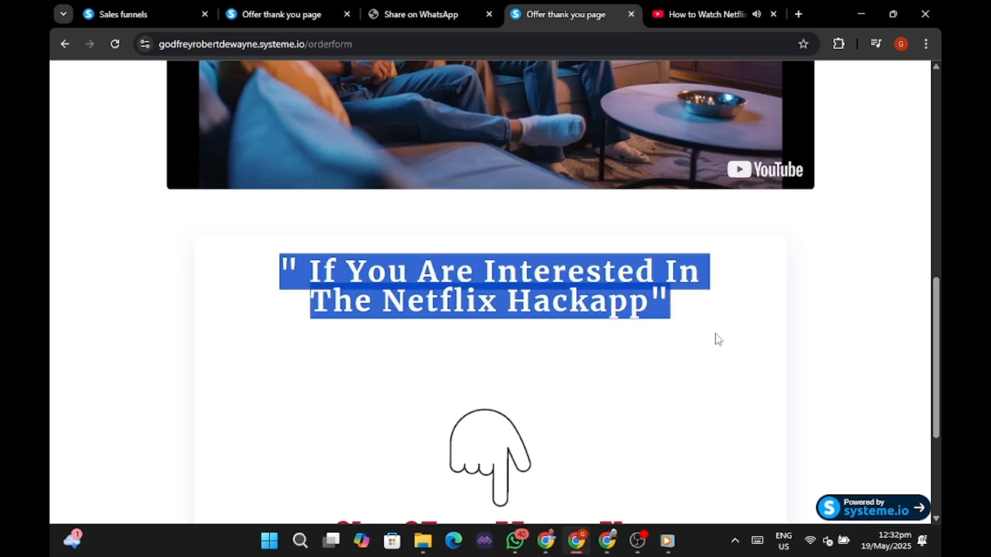
right_click(623, 298)
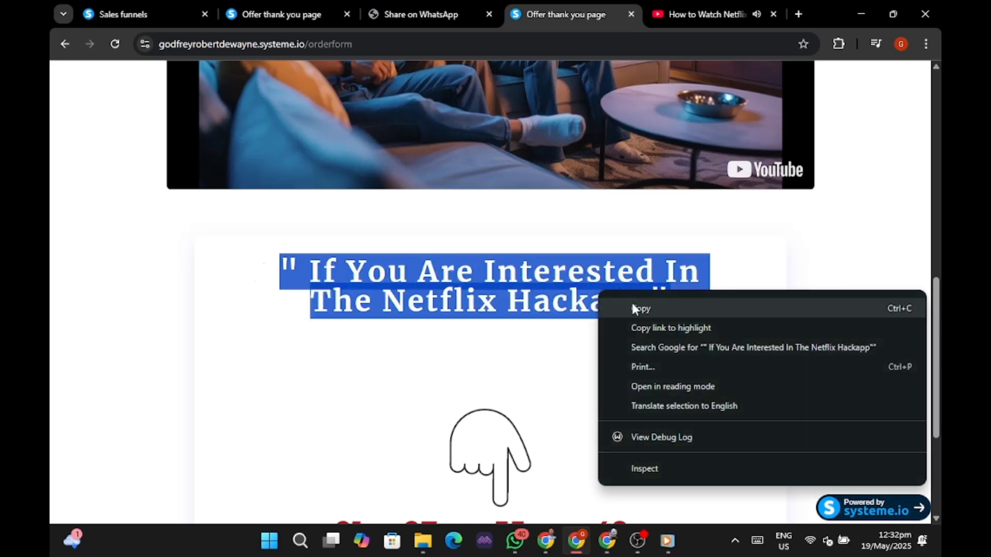
left_click(631, 304)
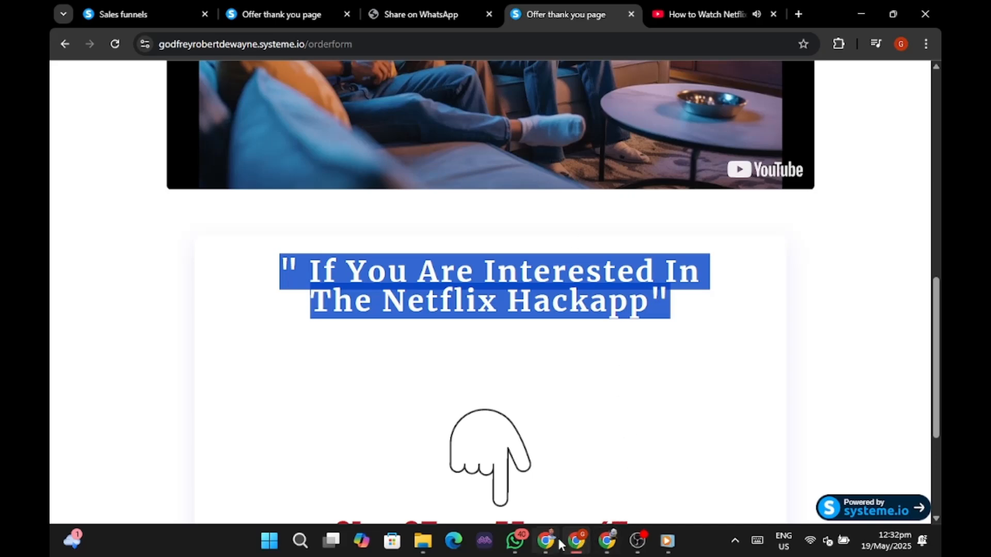
Paste 'If You Are Interested In The Netflix Hackapp' over the VIP ACCESS headline text.
mouse_move(546, 539)
left_click(547, 474)
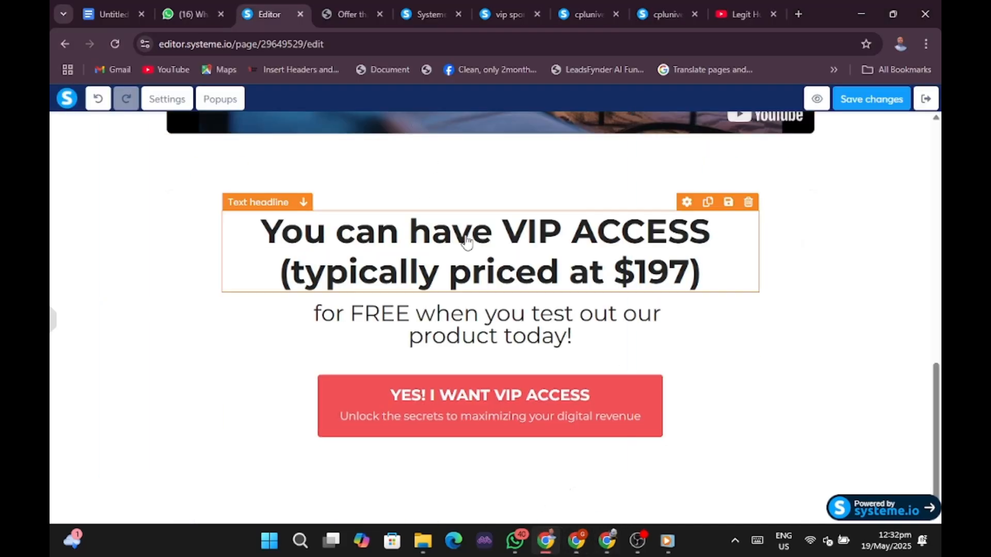
scroll(533, 289, "up", 1)
scroll(534, 280, "up", 1)
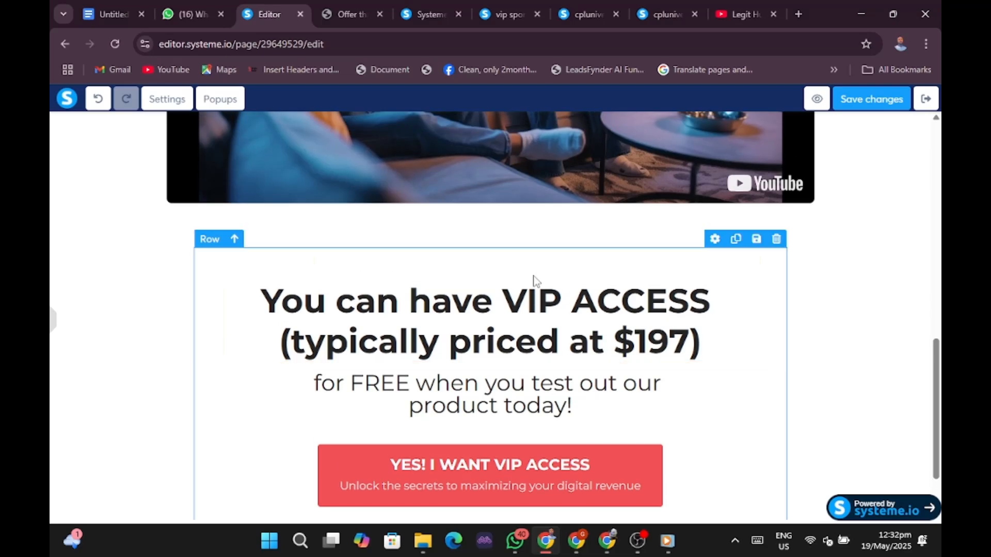
left_click(471, 305)
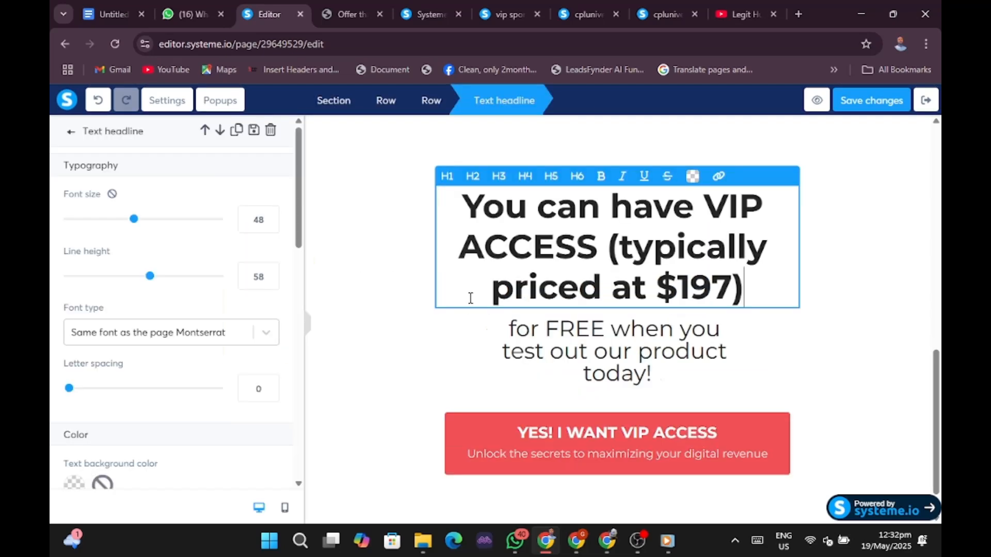
left_click_drag(462, 203, 753, 272)
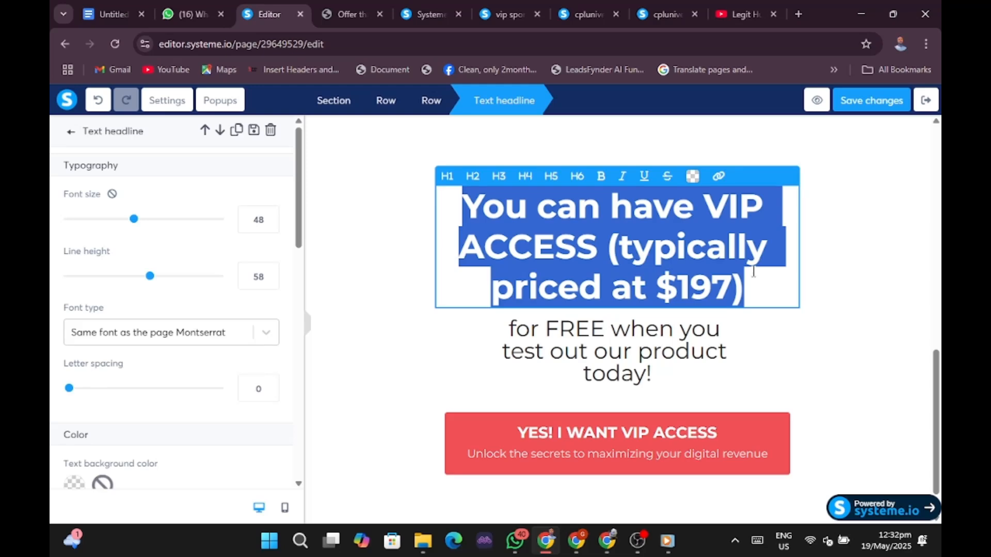
key("ctrl+v")
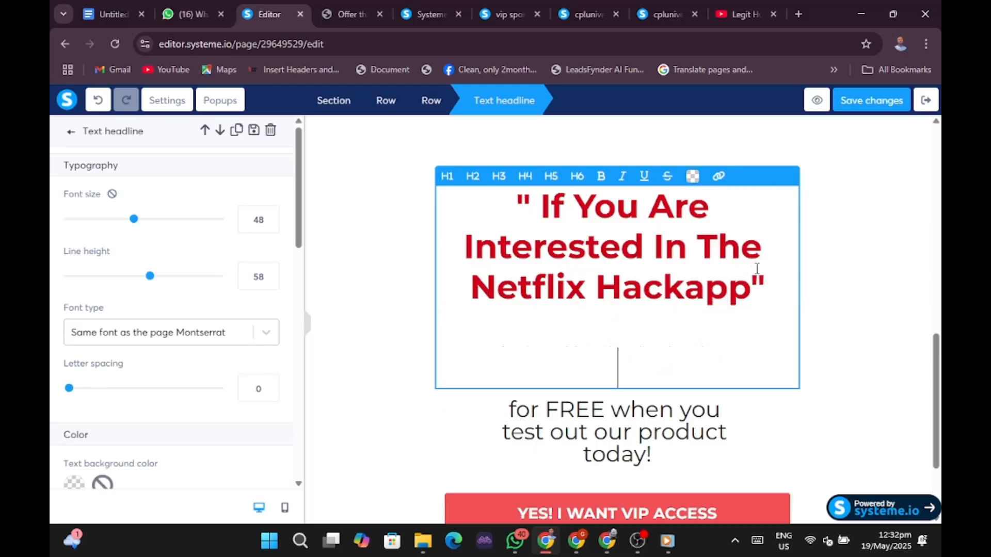
left_click(840, 279)
Collapse the side panel and review the updated headline in the full-width preview.
left_click(306, 324)
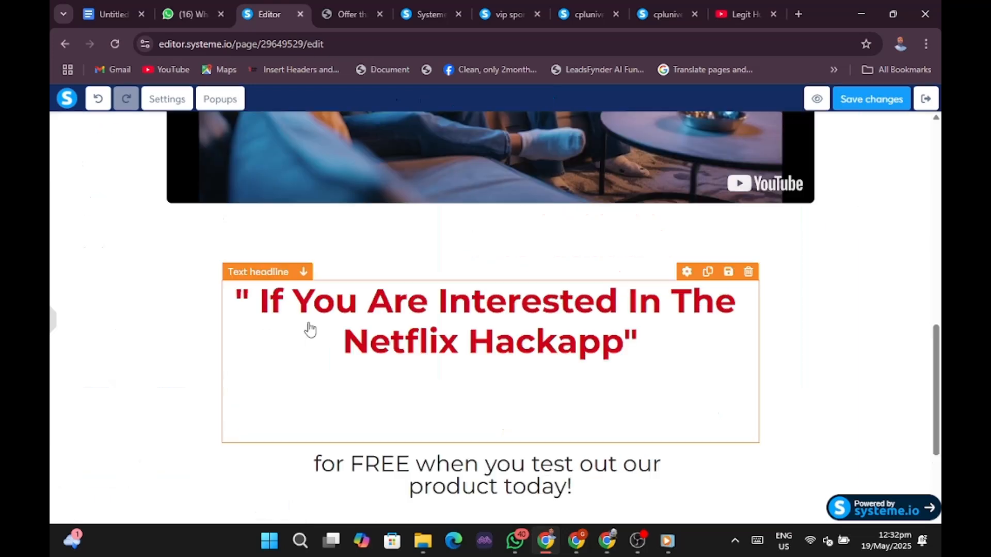
left_click(862, 347)
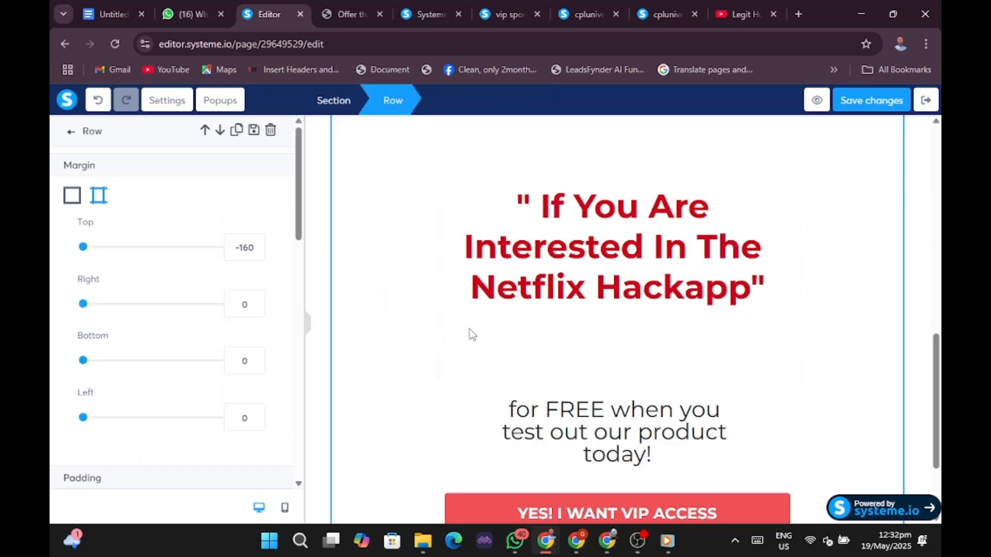
left_click(308, 325)
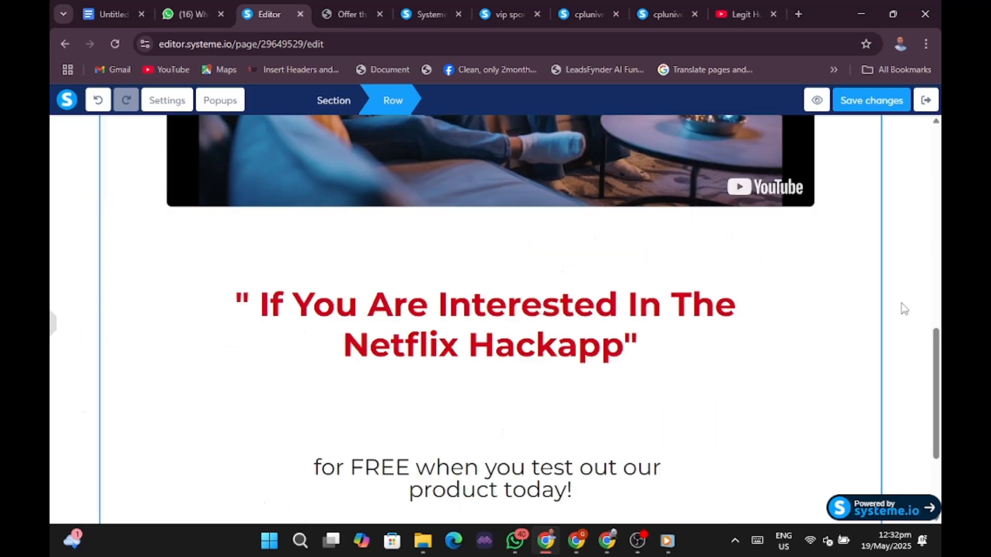
scroll(904, 309, "up", 10)
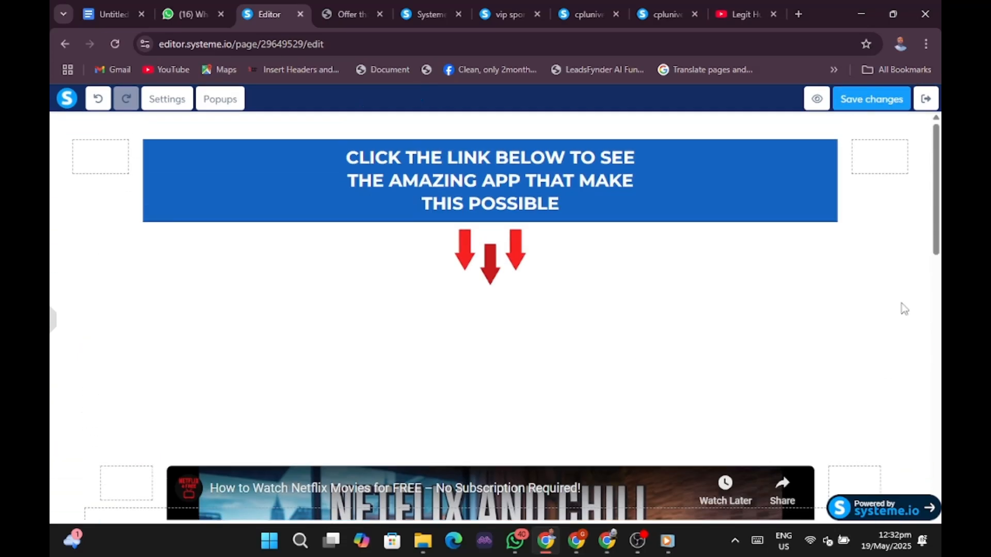
scroll(904, 309, "down", 10)
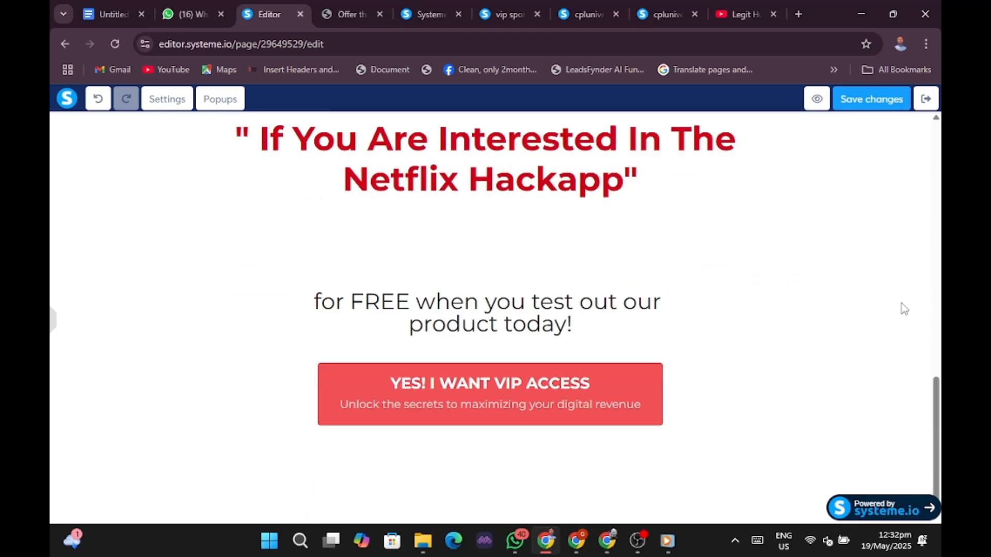
scroll(904, 308, "up", 3)
Switch to the other browser window and scroll the live thank-you page to the green WhatsApp button.
scroll(904, 309, "down", 3)
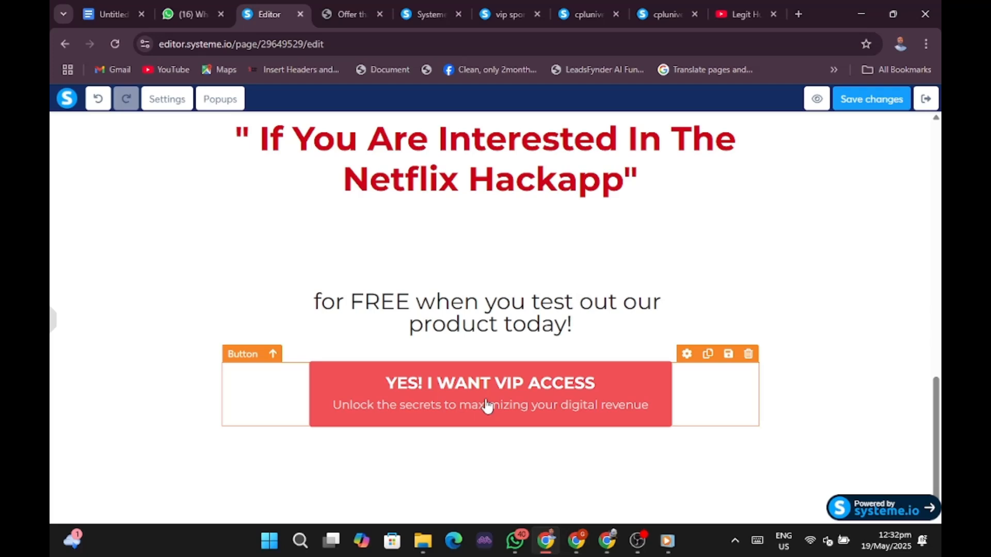
left_click(574, 549)
left_click(609, 396)
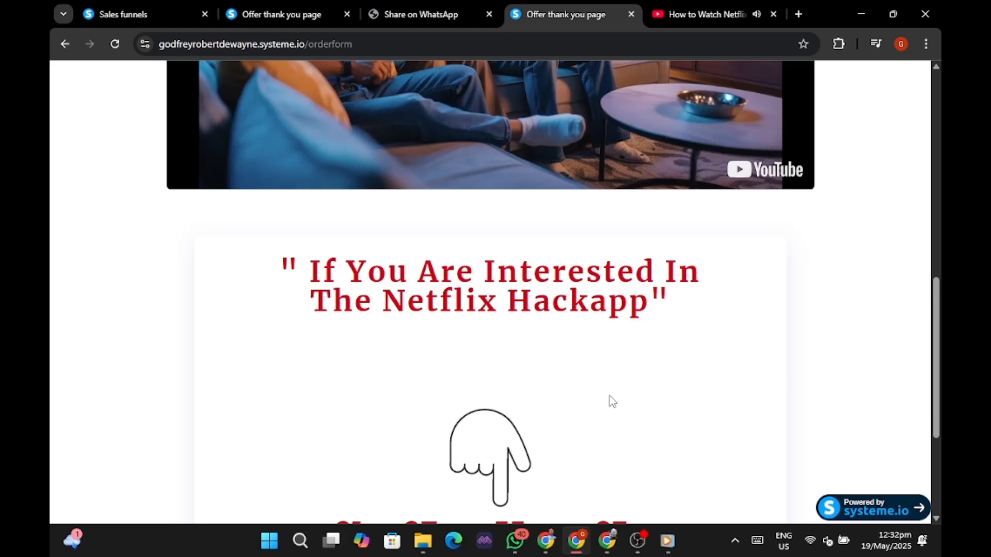
scroll(609, 395, "down", 4)
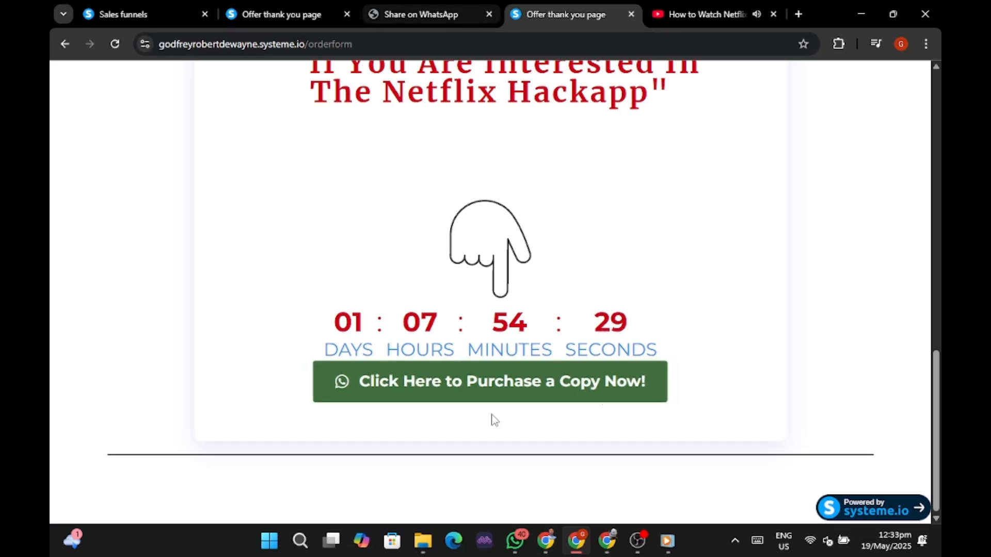
Replace the VIP ACCESS button text with 'CLICK HERE TO PURCHASE A COPY NOW!'.
left_click(545, 548)
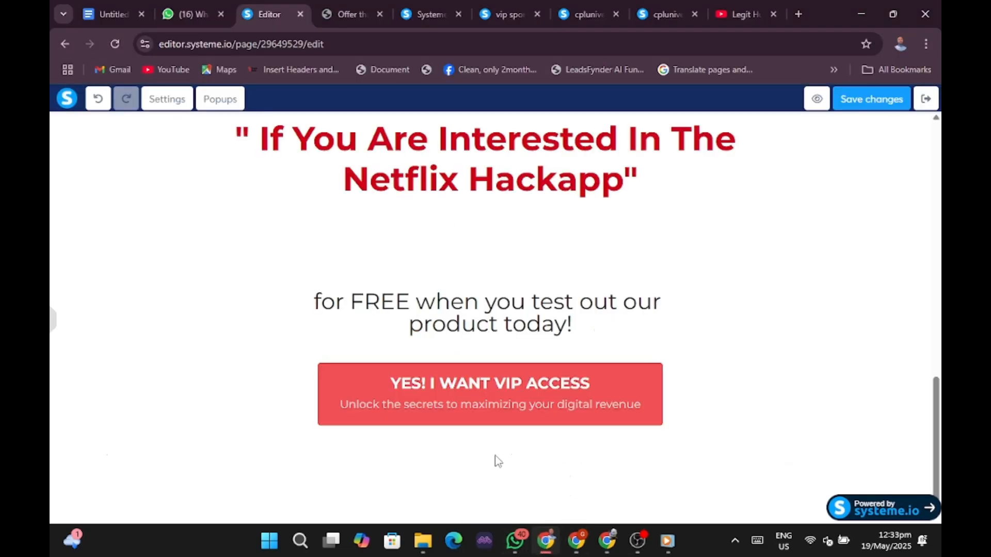
left_click(451, 404)
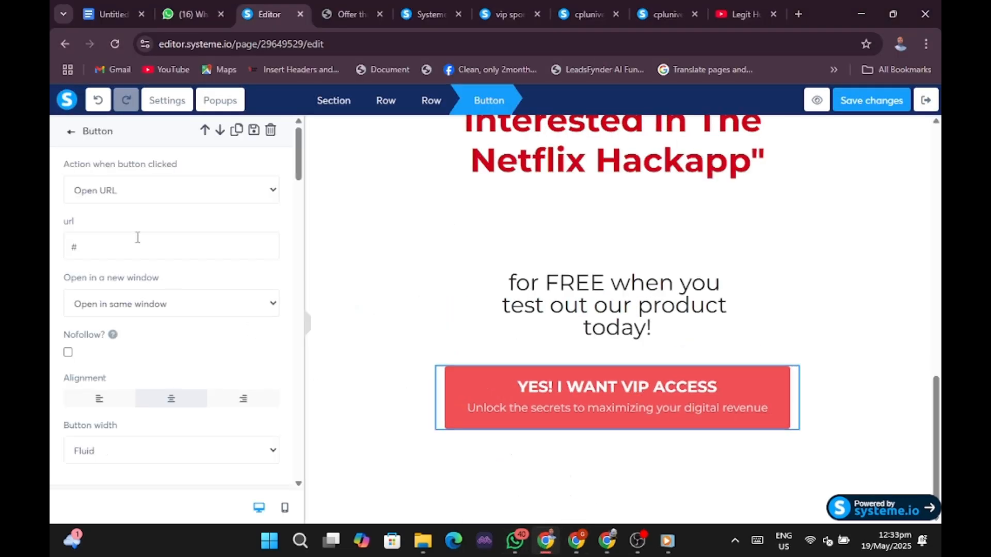
scroll(159, 294, "down", 5)
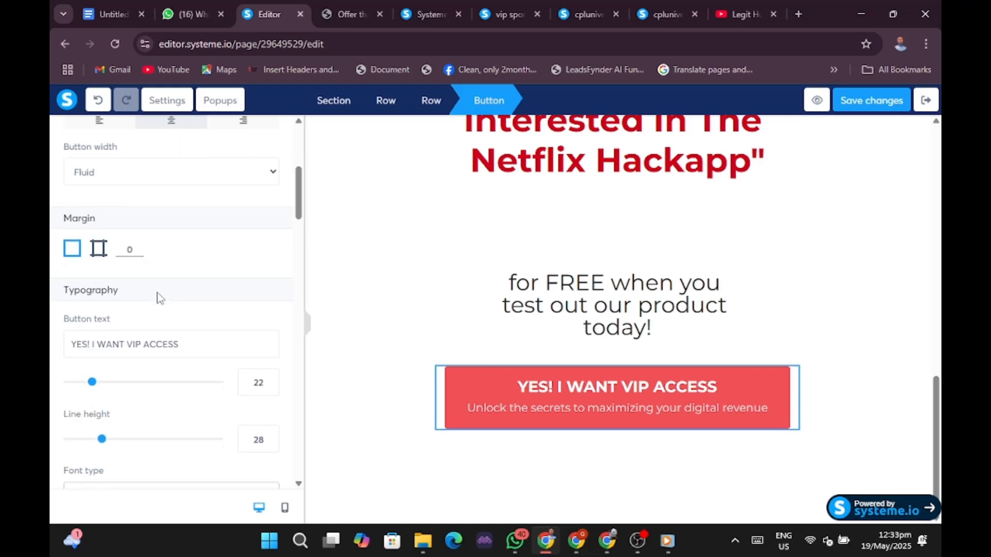
scroll(159, 298, "down", 3)
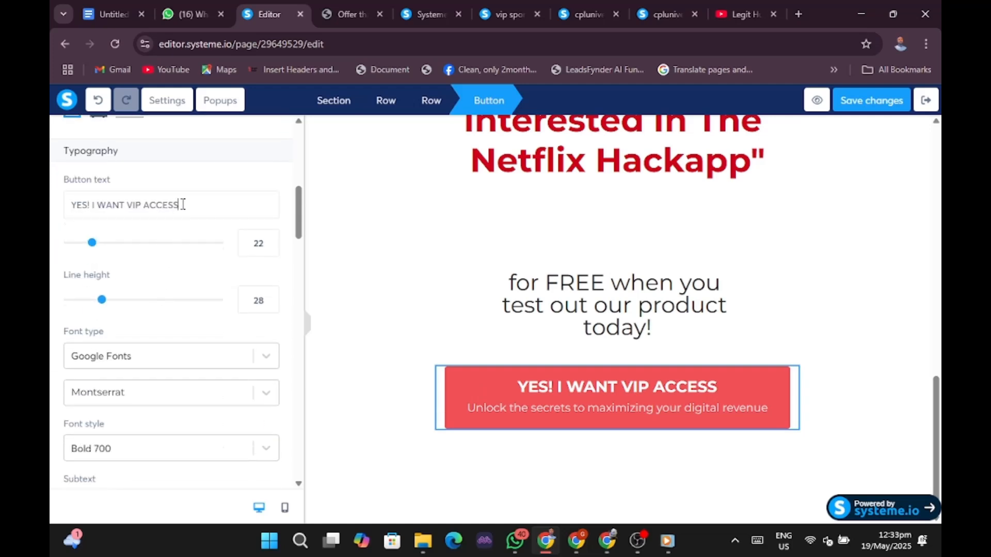
key("BackSpace")
key("BackSpace")
key("BackSpace")
key("BackSpace")
key("BackSpace")
key("BackSpace")
key("BackSpace")
key("BackSpace")
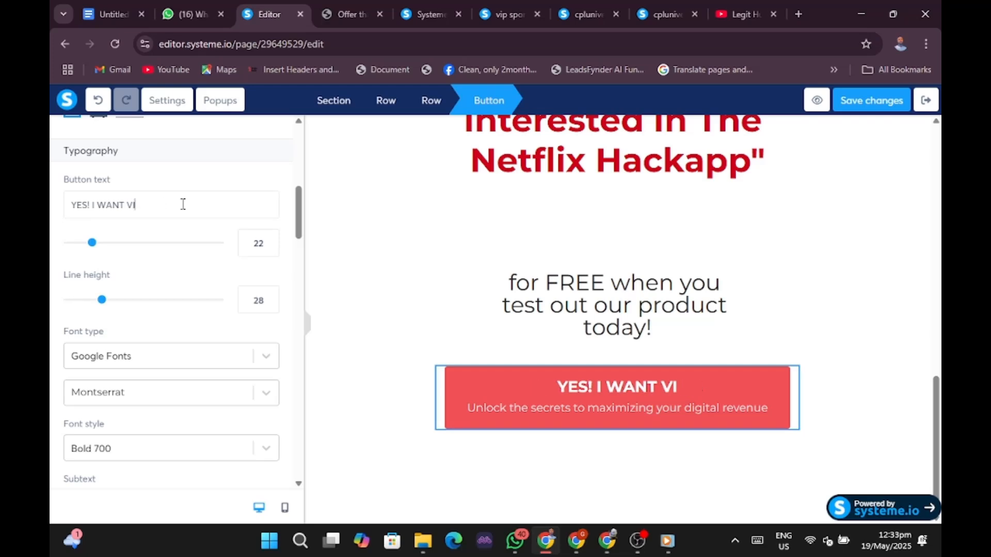
key("BackSpace")
key("BackSpace")
key("BackSpace")
key("BackSpace")
key("BackSpace")
key("BackSpace")
key("BackSpace")
key("BackSpace")
key("BackSpace")
key("BackSpace")
key("BackSpace")
key("BackSpace")
key("BackSpace")
key("BackSpace")
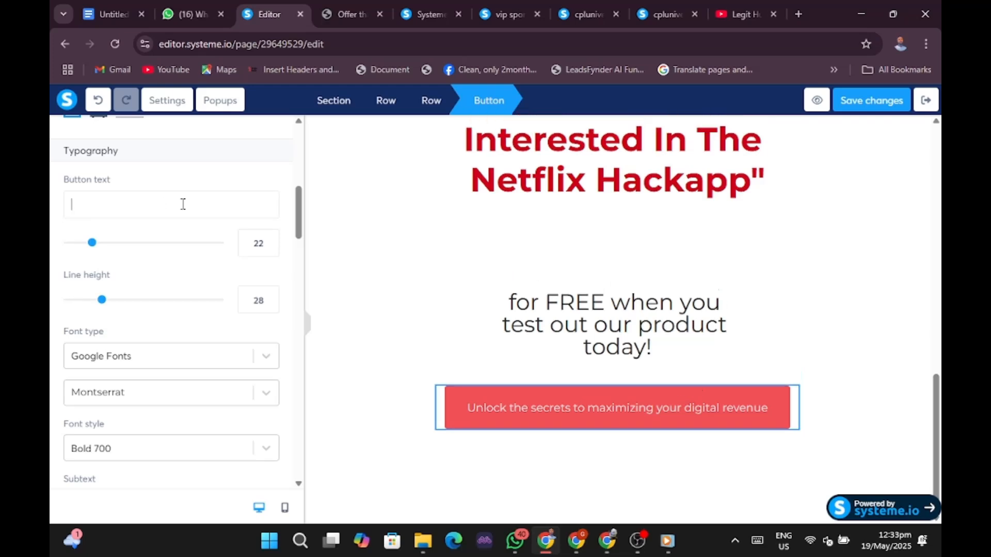
type("CLICK")
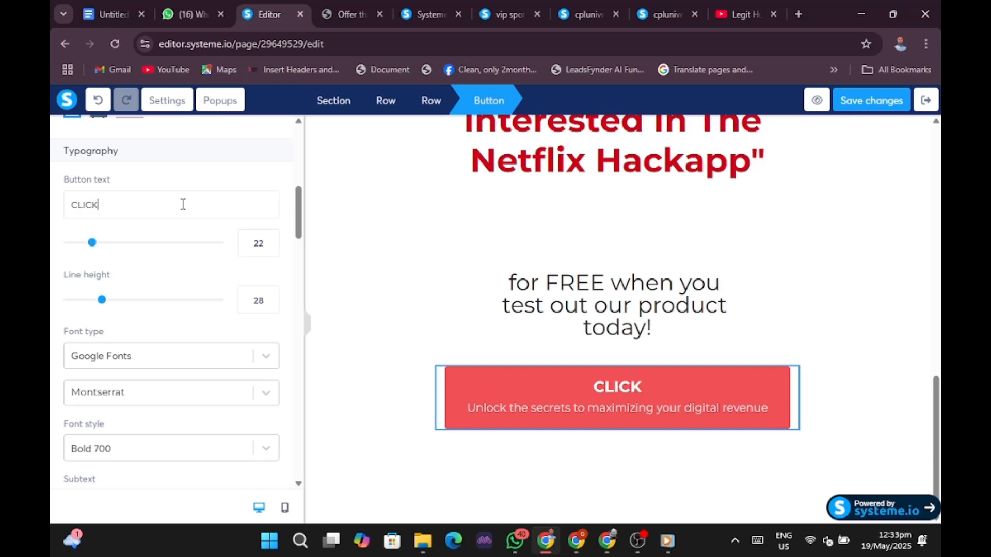
type(" HERE T")
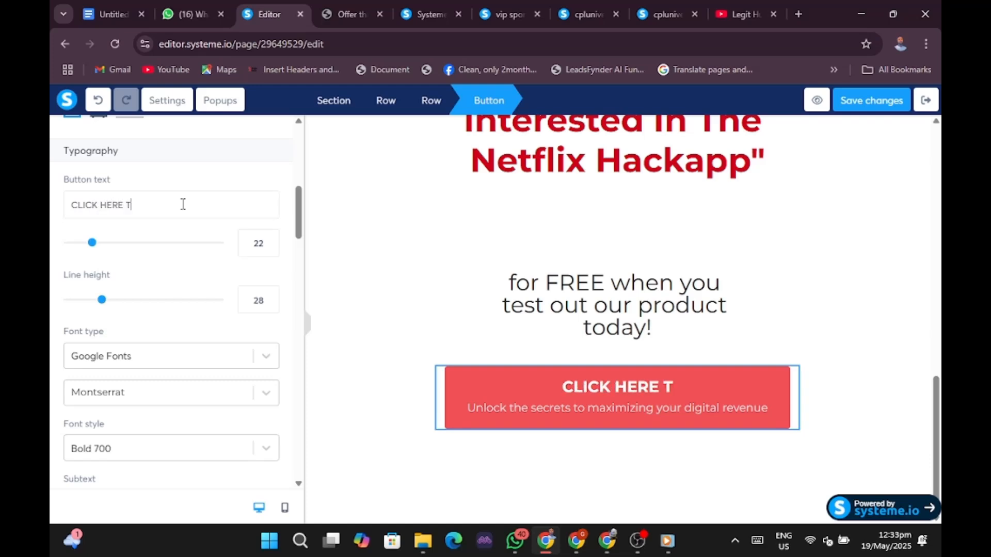
type("O PUR")
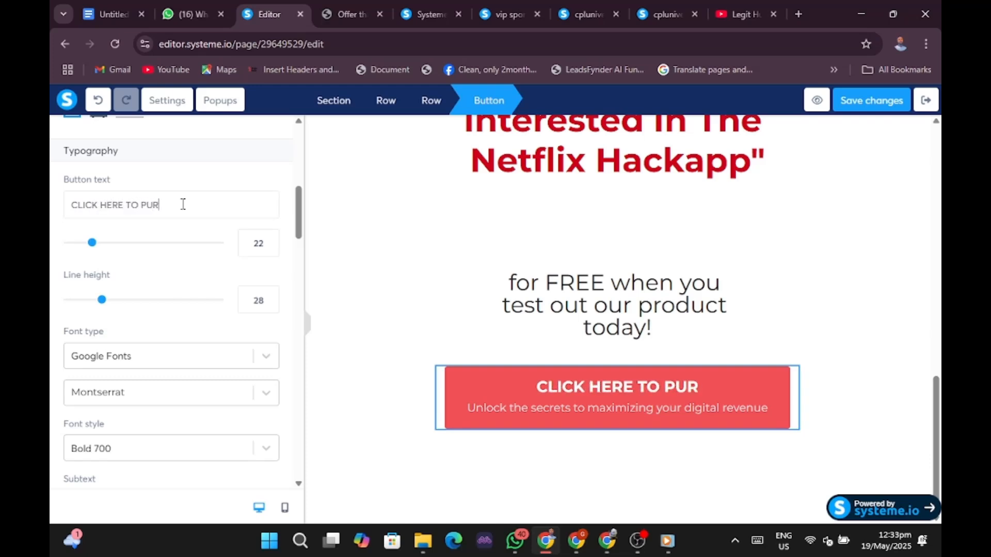
type("CHASE")
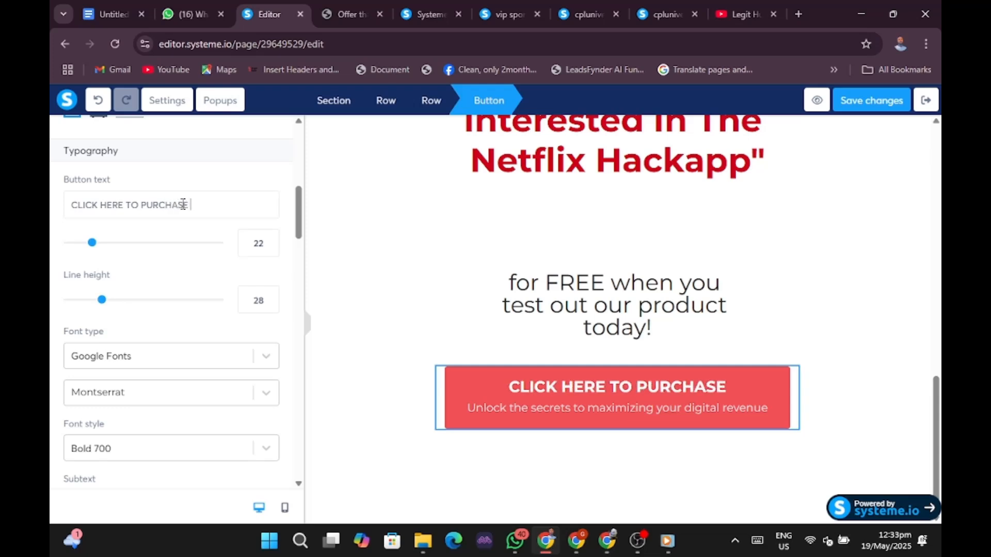
type(" A COPY")
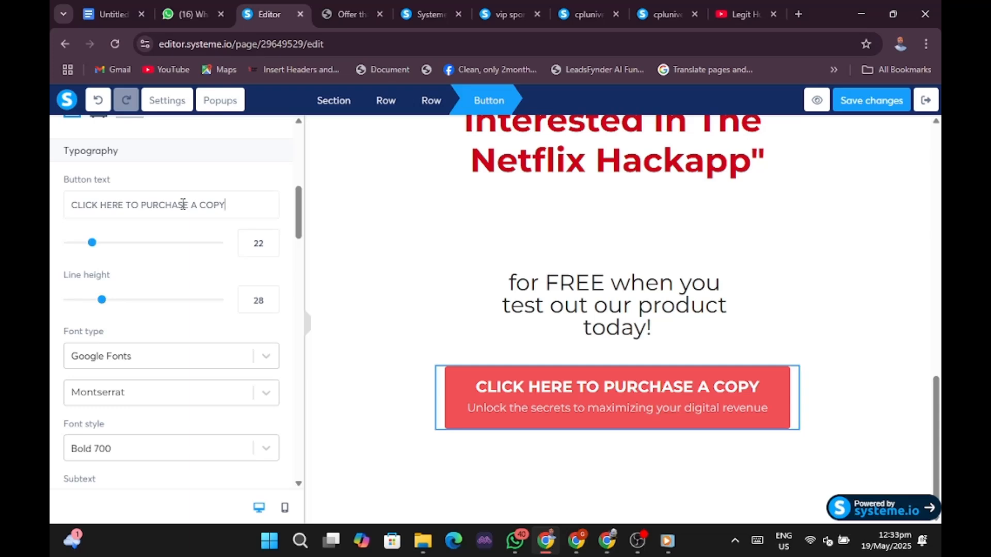
type(" NO")
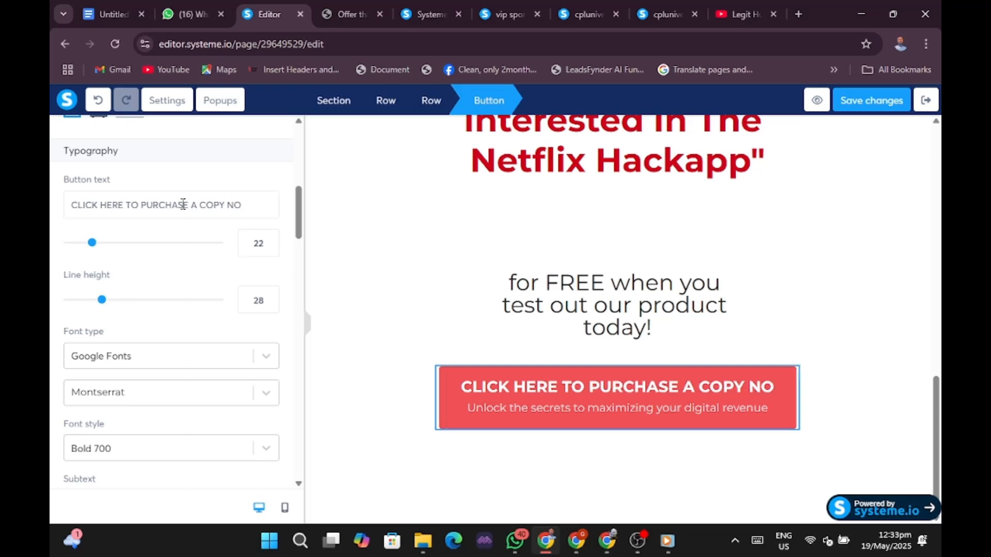
type("W!")
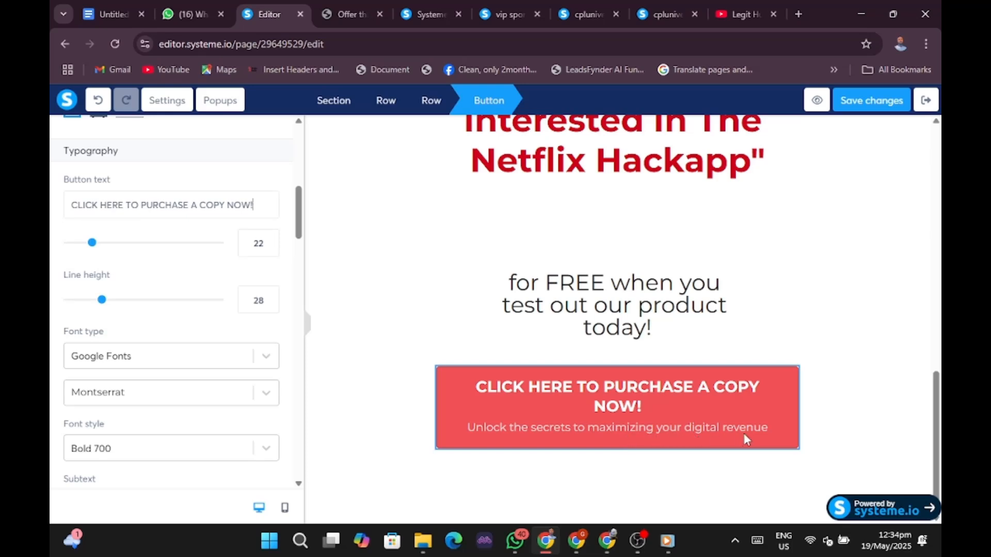
Clear the button's 'Unlock the secrets to maximizing your digital revenue' subtext field.
left_click(492, 421)
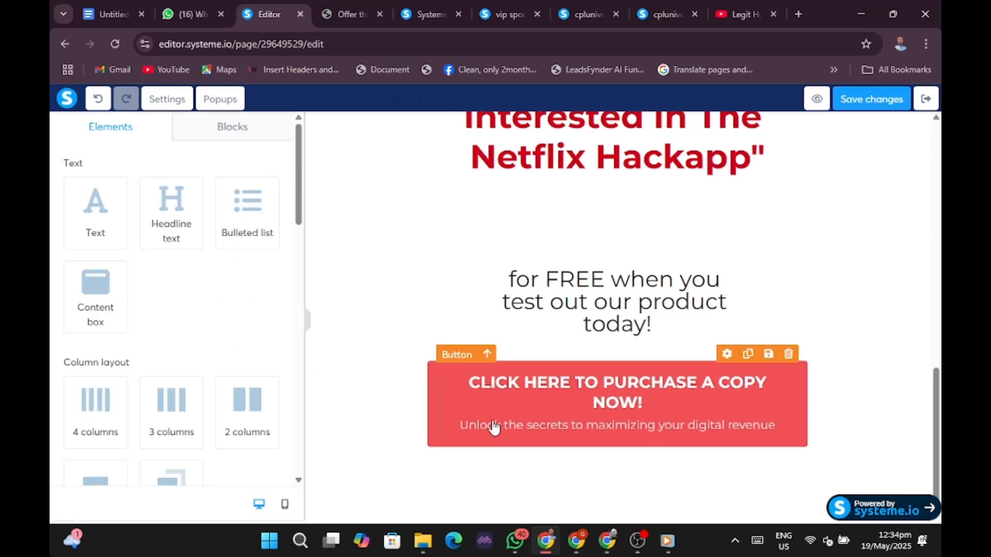
left_click(492, 420)
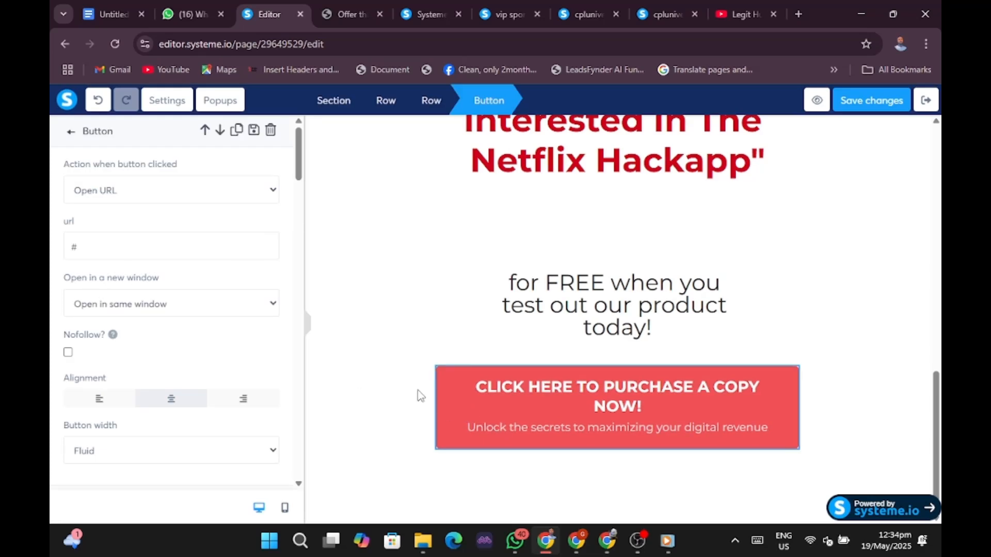
left_click(464, 413)
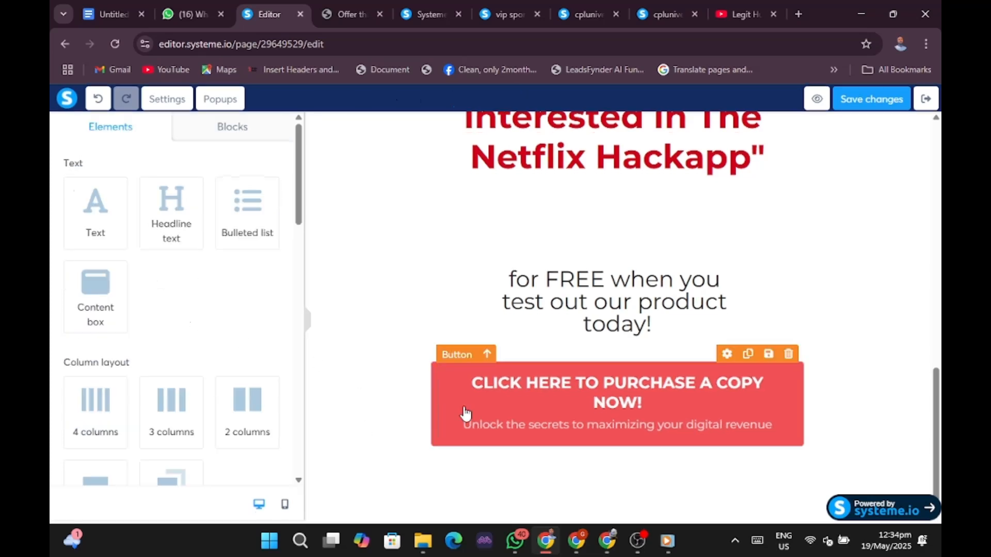
left_click(465, 413)
scroll(212, 336, "down", 6)
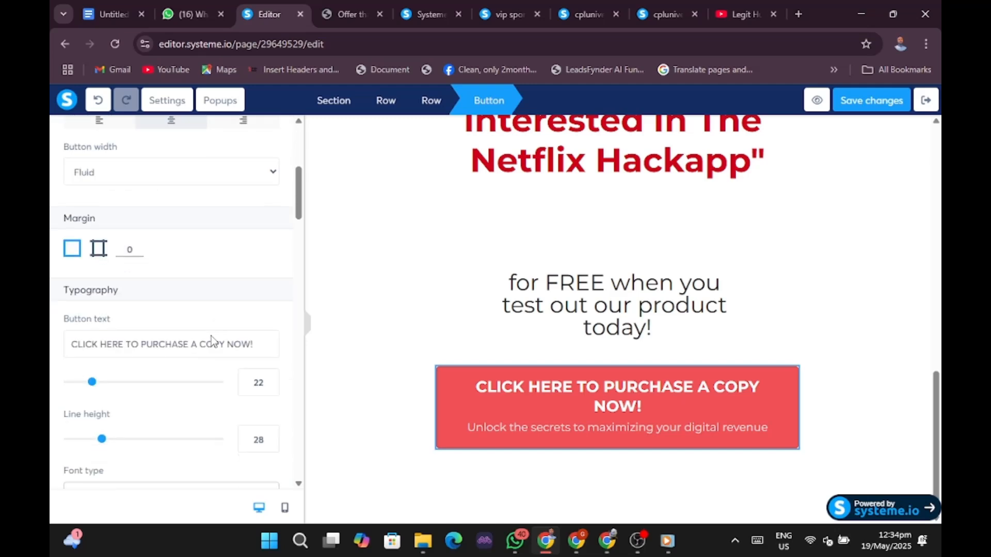
scroll(211, 336, "down", 5)
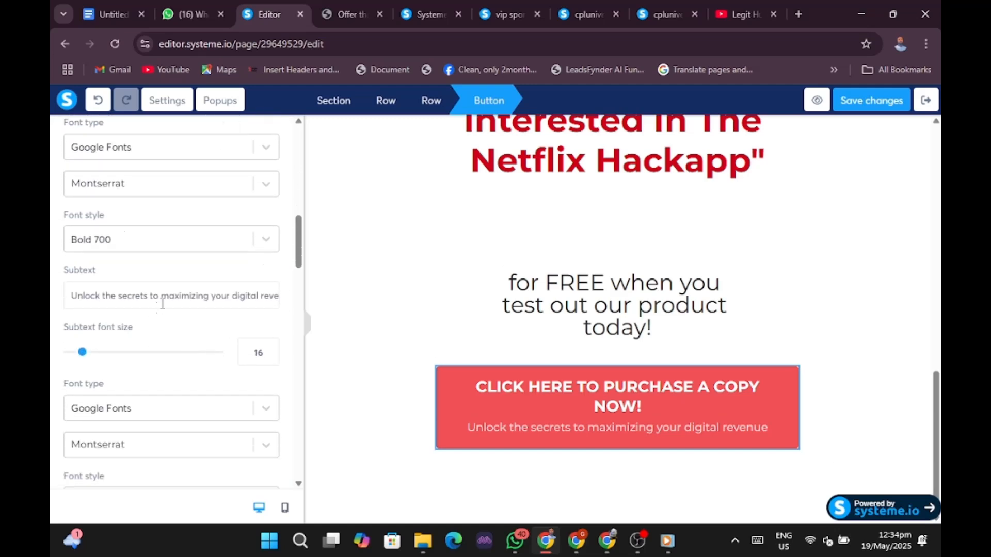
left_click(280, 296)
key("BackSpace")
key("BackSpace")
key("BackSpace")
key("BackSpace")
key("BackSpace")
key("BackSpace")
key("BackSpace")
key("BackSpace")
key("BackSpace")
key("BackSpace")
key("BackSpace")
key("BackSpace")
key("BackSpace")
key("BackSpace")
key("BackSpace")
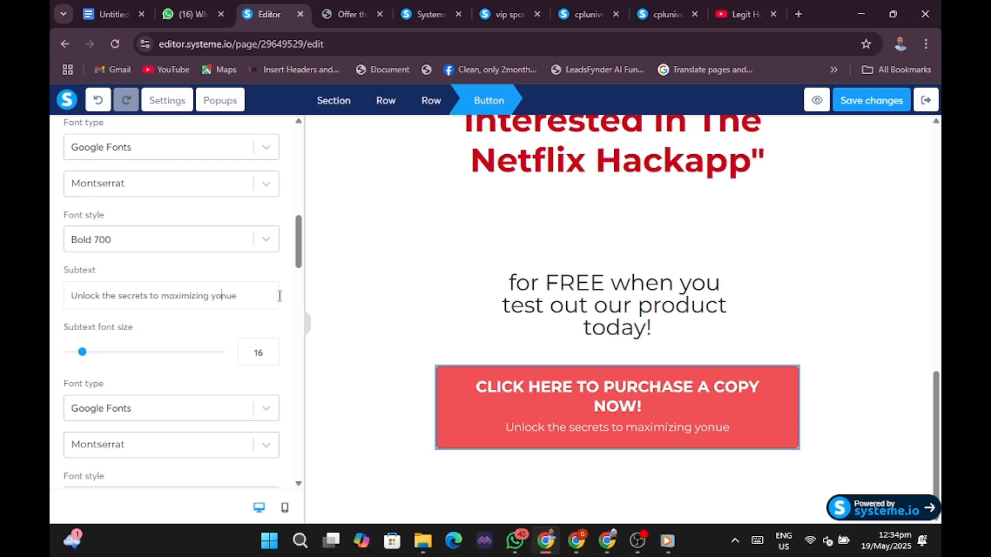
key("BackSpace")
key("BackSpace")
key("BackSpace")
key("BackSpace")
key("BackSpace")
key("BackSpace")
key("BackSpace")
key("BackSpace")
key("BackSpace")
key("BackSpace")
key("BackSpace")
key("BackSpace")
key("BackSpace")
key("BackSpace")
key("BackSpace")
key("BackSpace")
key("BackSpace")
key("BackSpace")
key("BackSpace")
key("BackSpace")
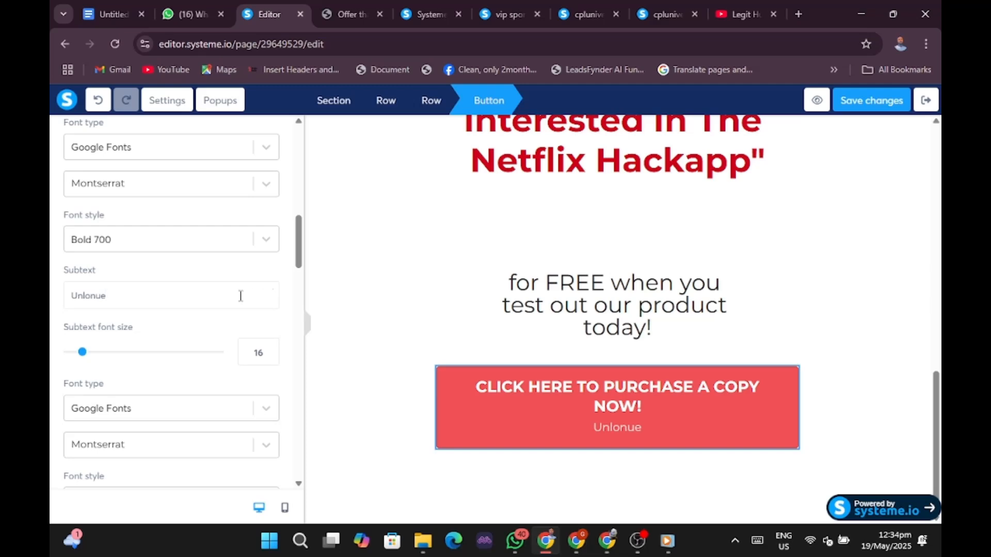
key("BackSpace")
key("BackSpace")
key("BackSpace")
key("BackSpace")
key("BackSpace")
key("BackSpace")
key("BackSpace")
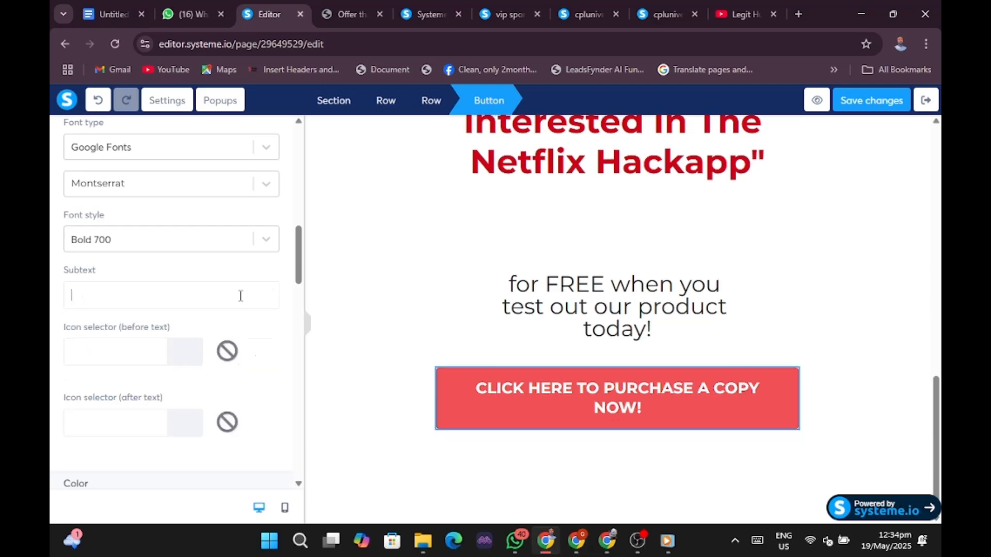
left_click(452, 396)
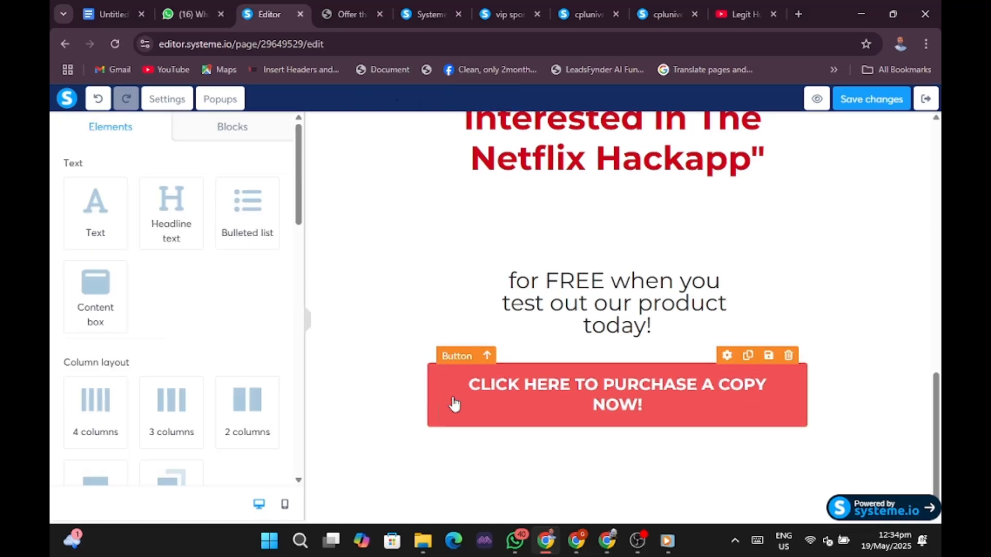
left_click(498, 400)
Set the purchase button's background colour to dark green, hex 2A4716.
left_click(493, 395)
left_click(449, 404)
scroll(177, 327, "down", 5)
scroll(177, 327, "down", 8)
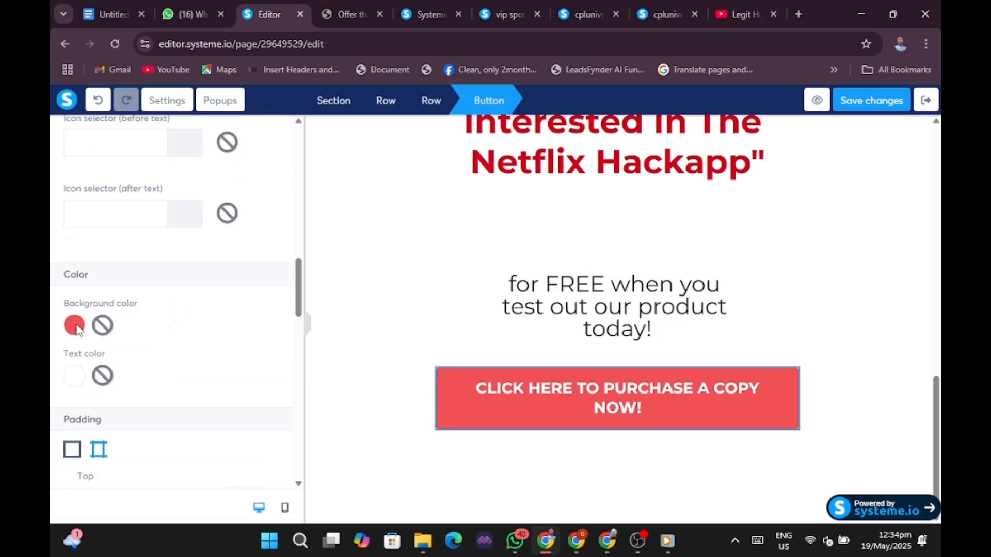
left_click(73, 328)
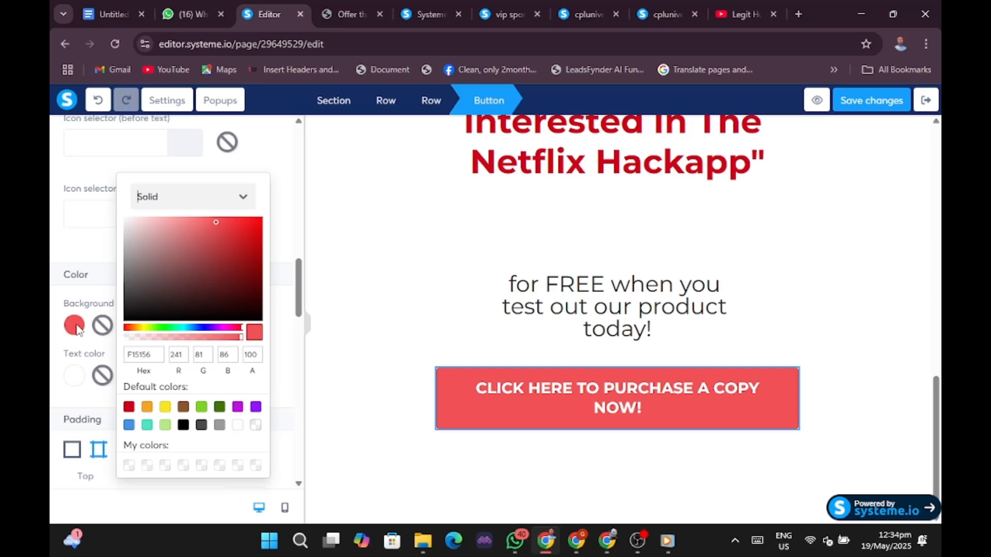
left_click(156, 328)
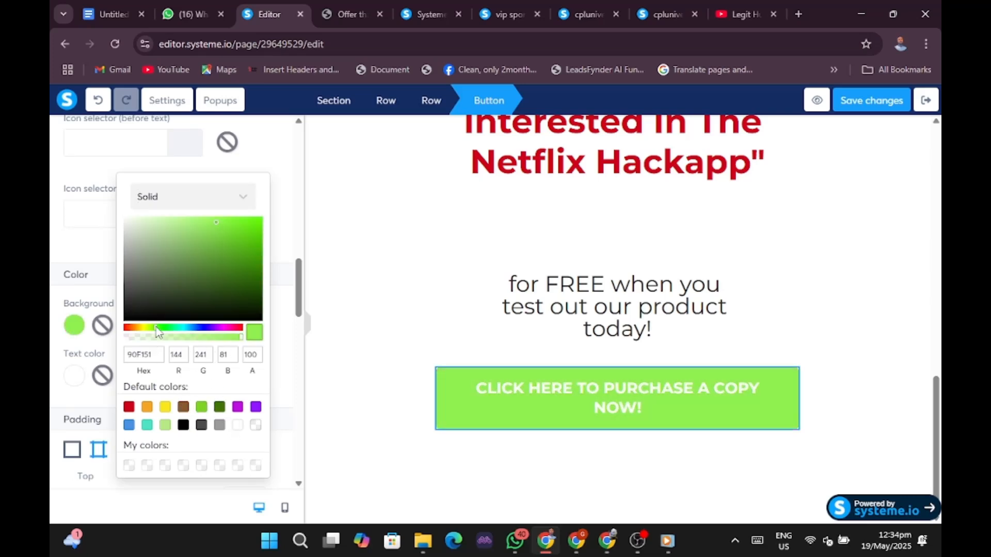
left_click(182, 300)
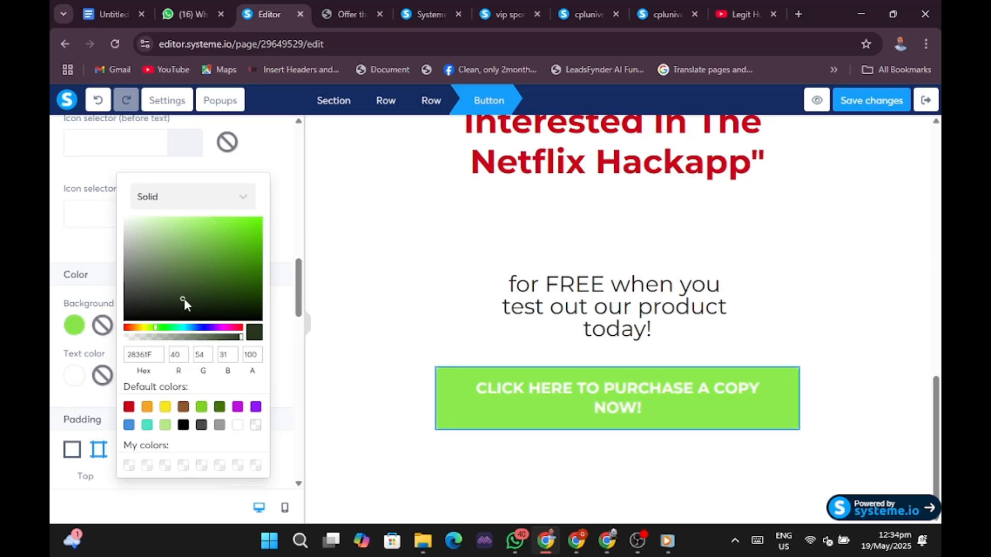
left_click(219, 293)
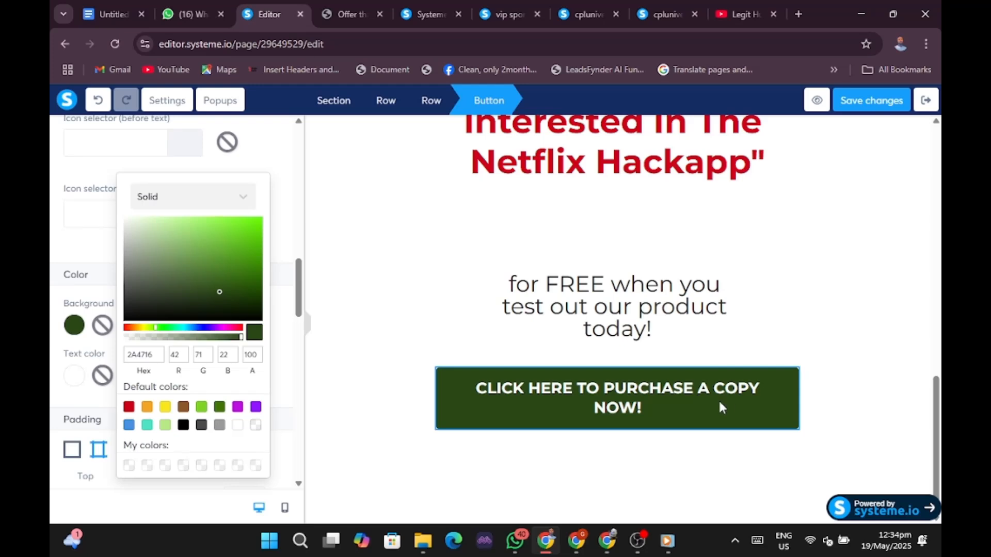
Search the before-text icon selector for 'wha' and choose the WhatsApp icon.
left_click(467, 396)
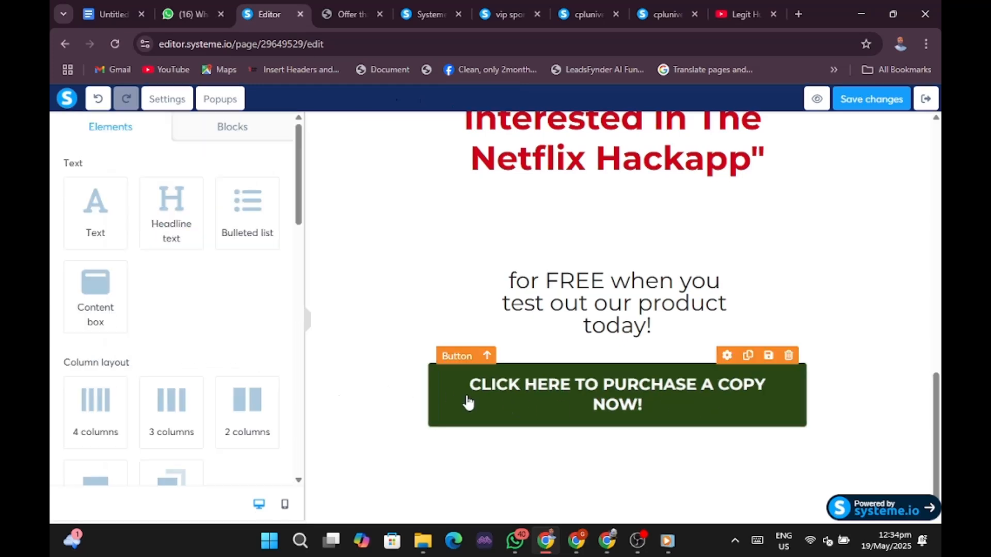
left_click(467, 401)
scroll(135, 351, "down", 10)
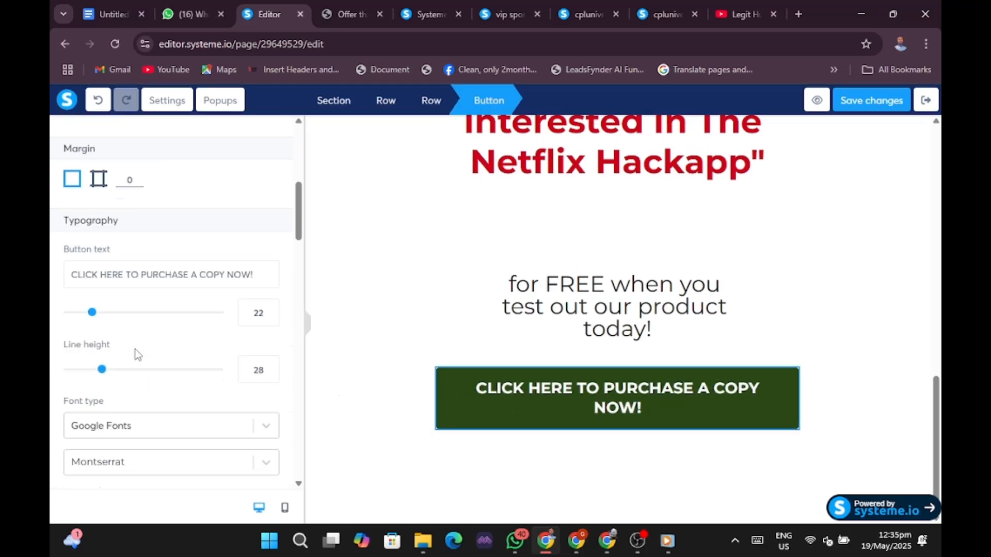
scroll(137, 354, "down", 1)
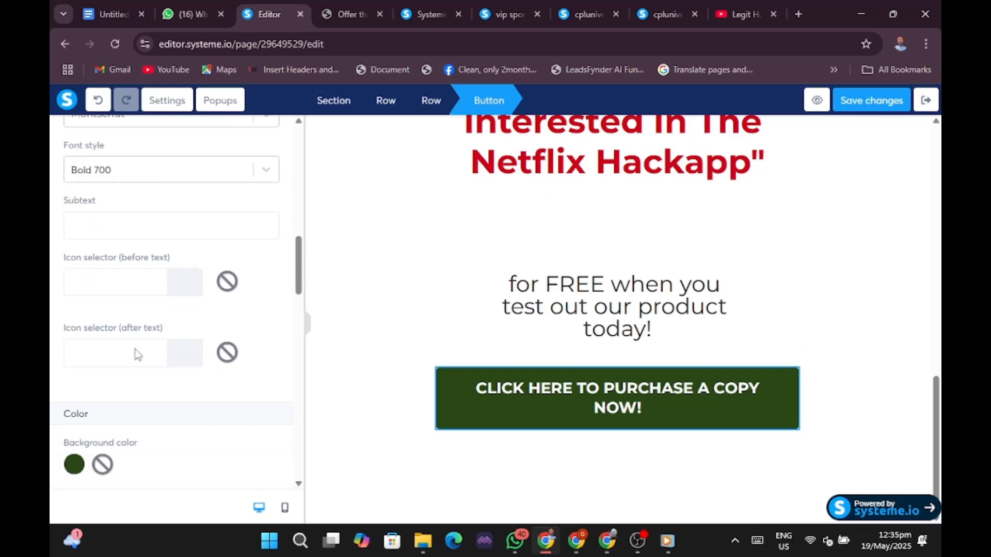
left_click(126, 290)
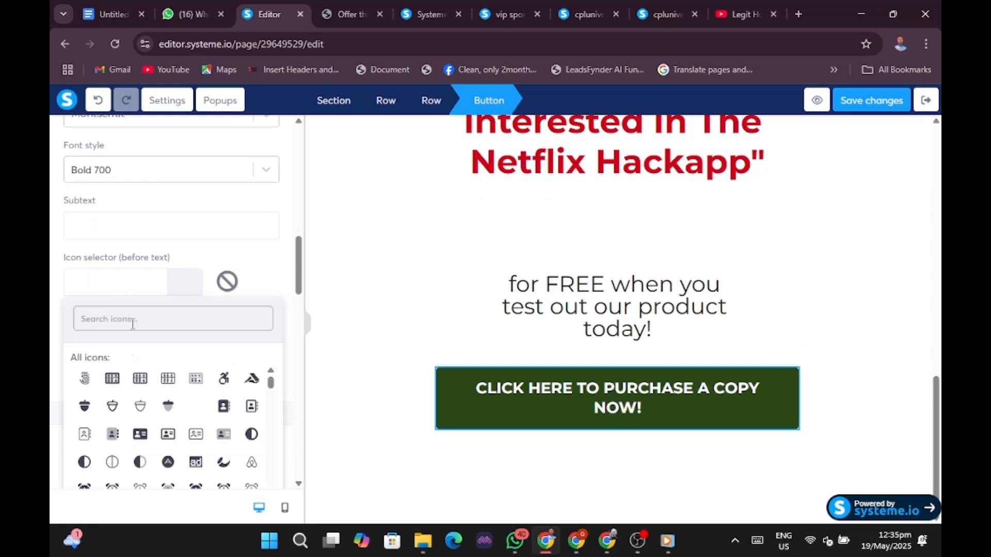
type("WHATSAPP")
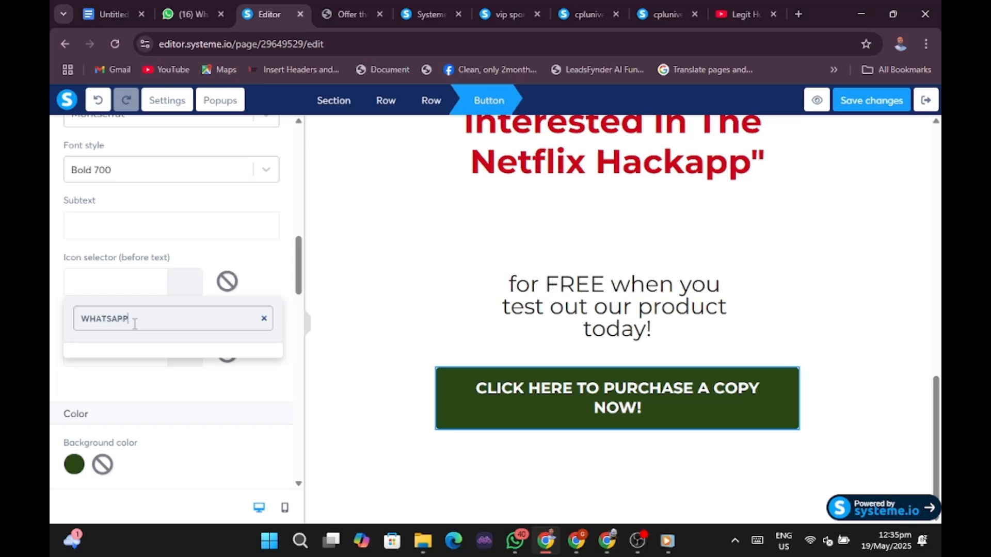
scroll(135, 325, "down", 2)
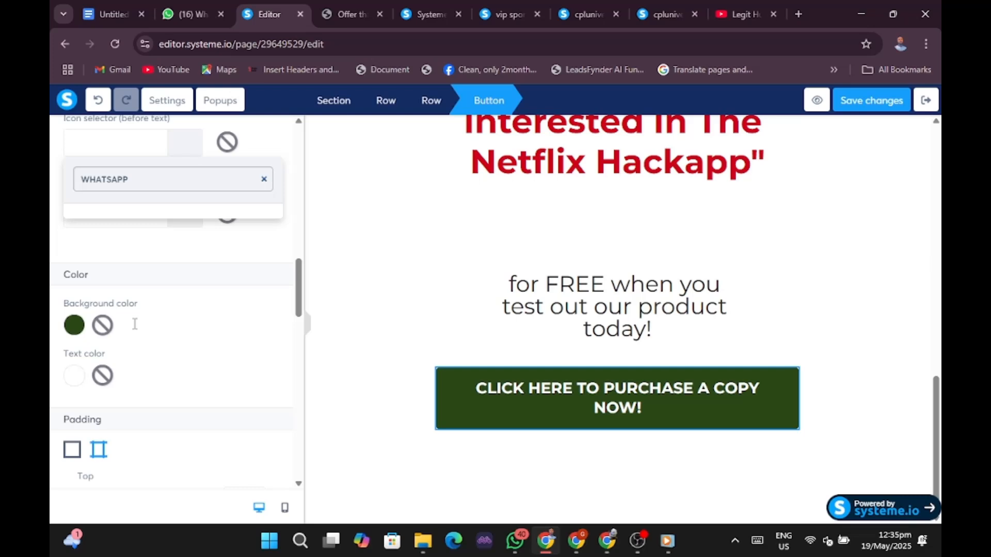
left_click(161, 263)
scroll(152, 185, "up", 2)
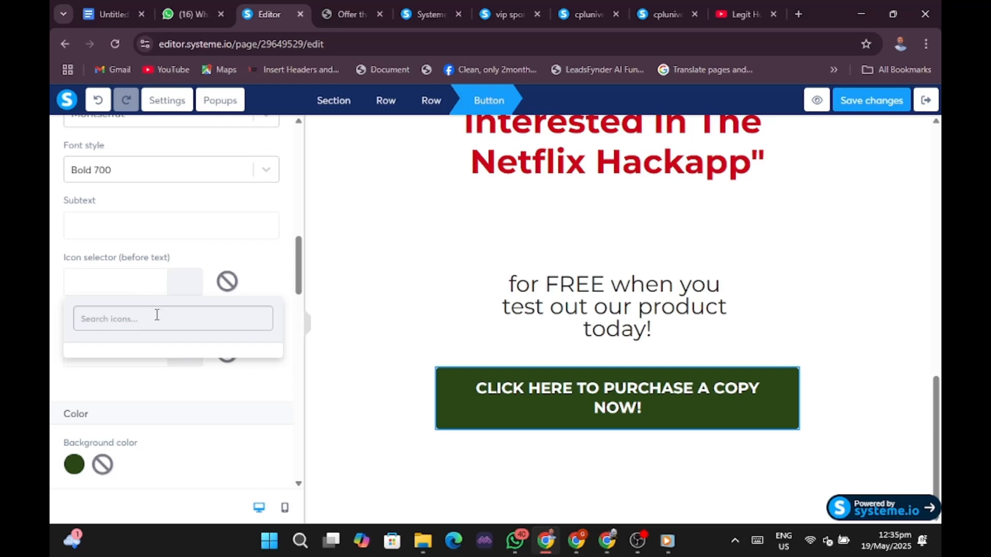
type("wha")
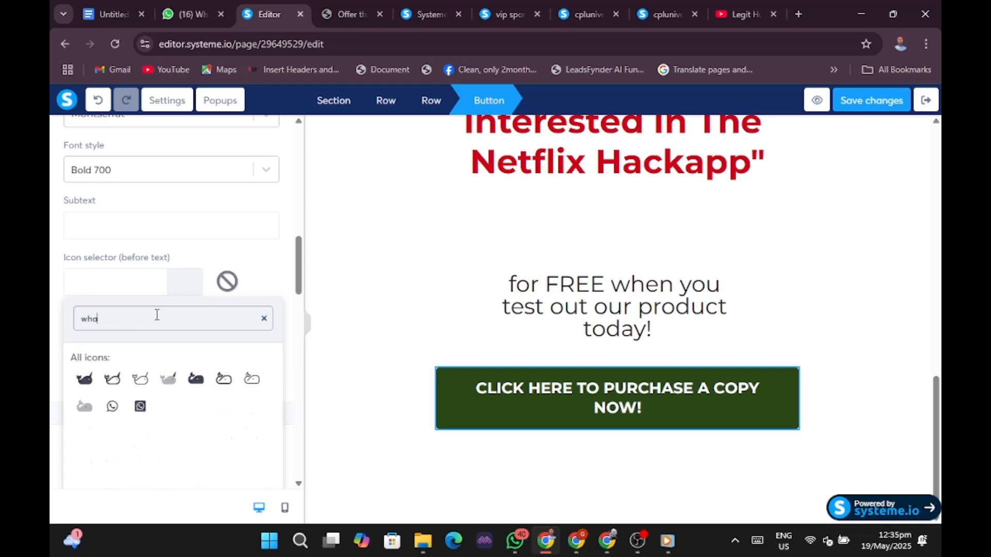
left_click(112, 406)
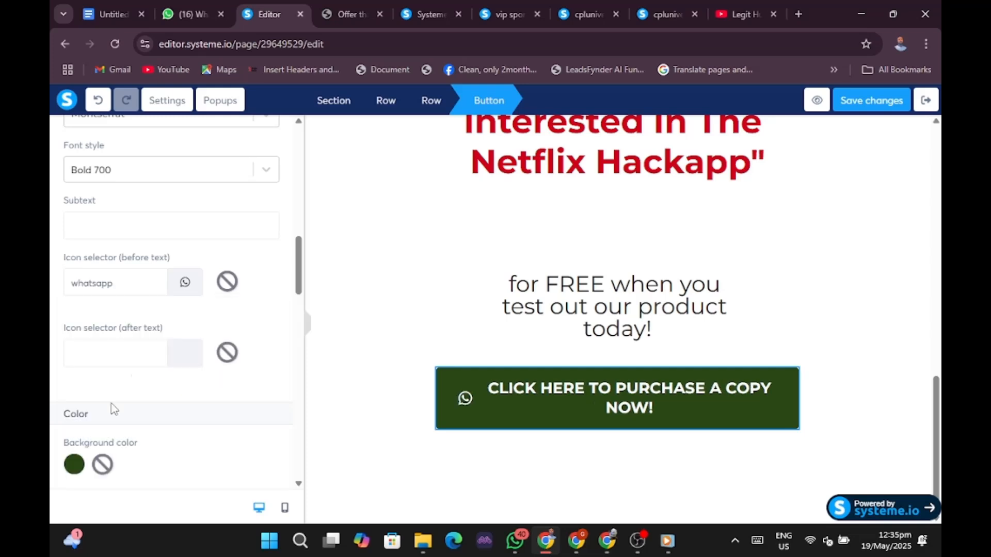
Deselect the button and widen the page canvas to view the layout.
left_click(669, 454)
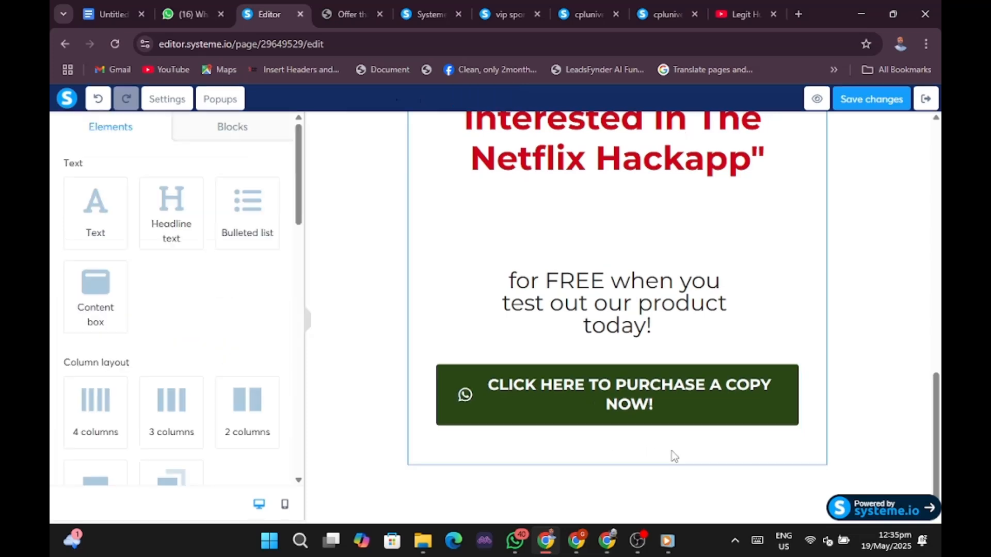
left_click(307, 321)
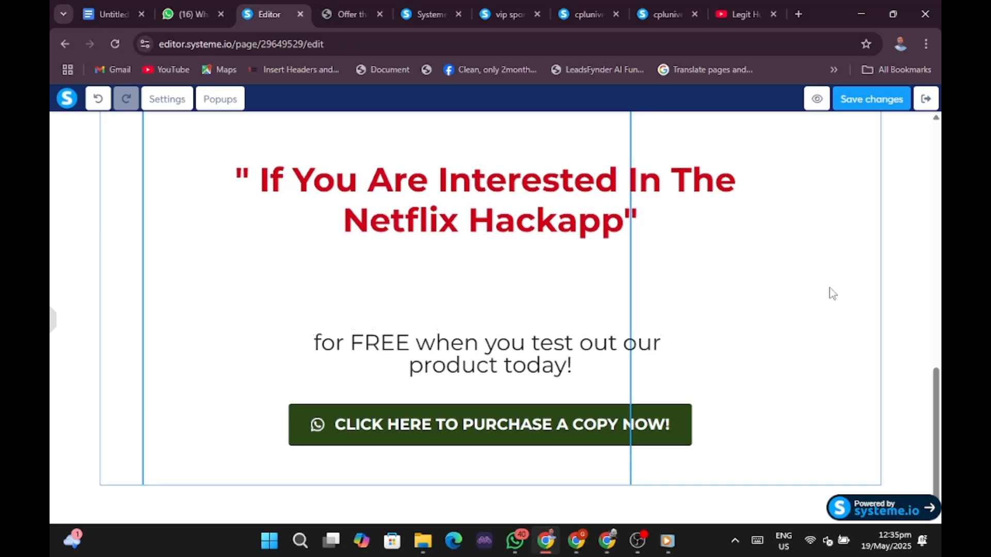
scroll(832, 294, "up", 3)
scroll(832, 295, "down", 3)
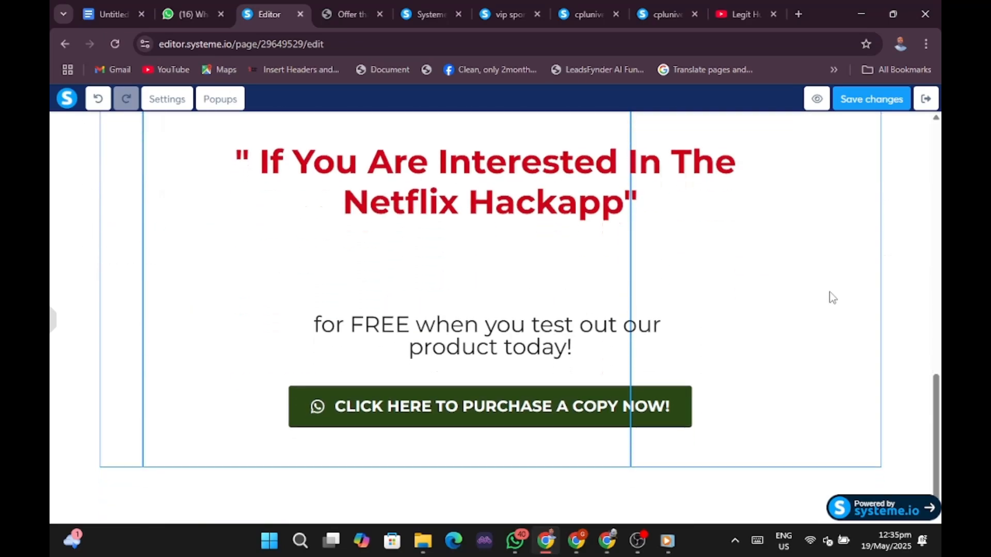
Delete the 'for FREE when you test out our product today!' text block and confirm.
left_click(505, 334)
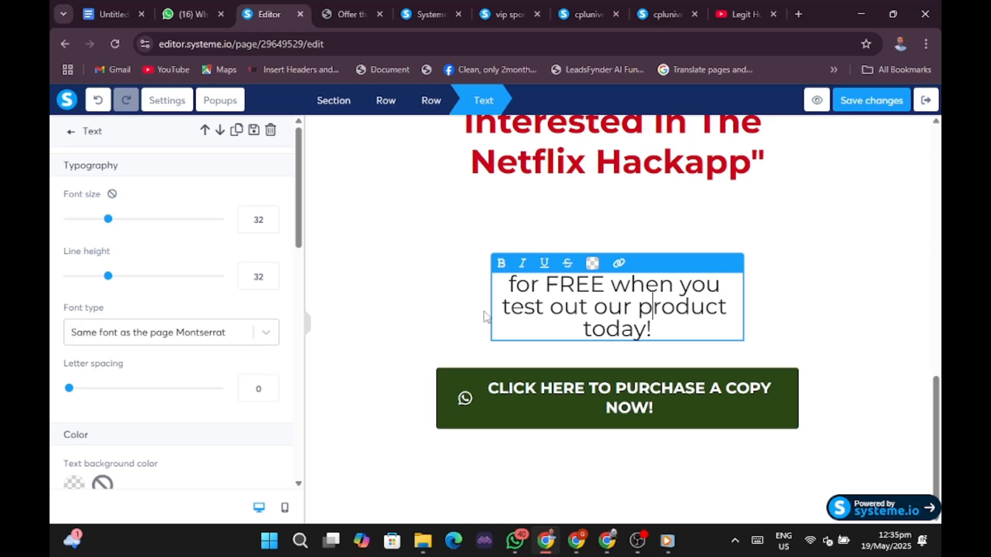
left_click(532, 305)
left_click(782, 295)
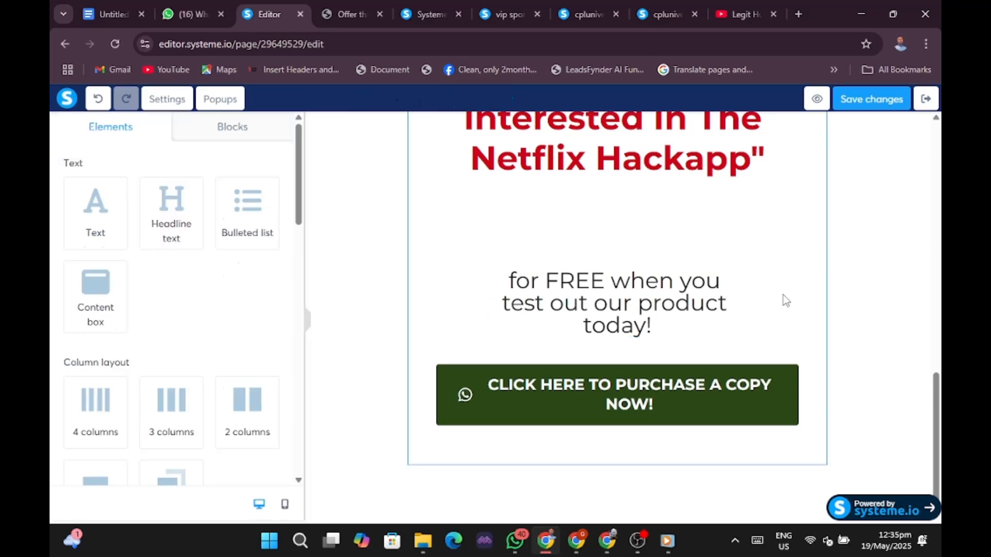
left_click(706, 309)
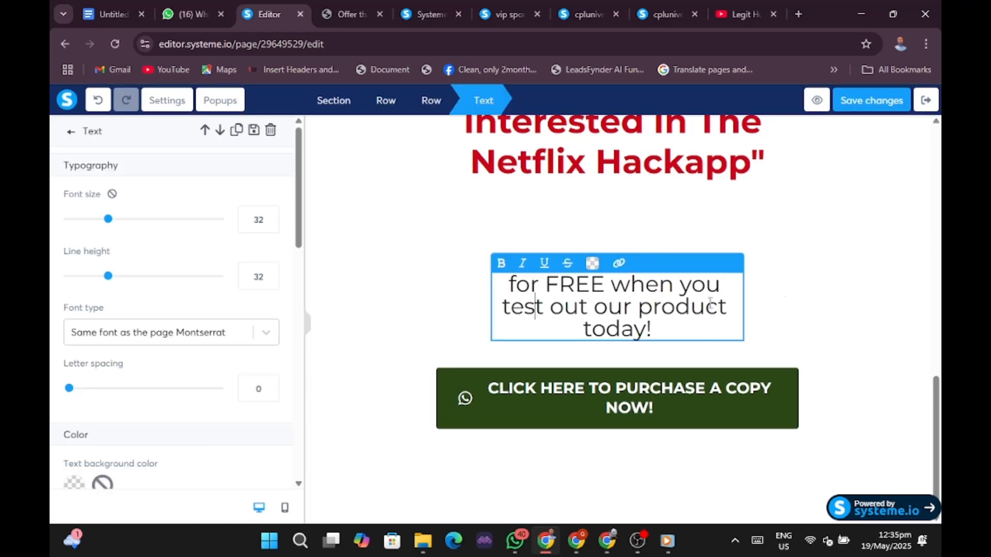
left_click(761, 266)
left_click(708, 282)
left_click(783, 283)
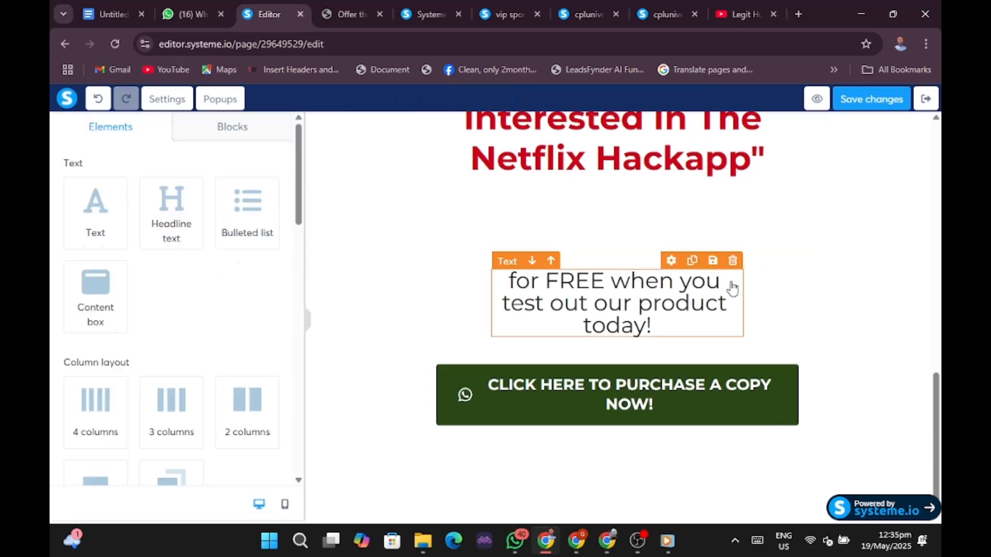
left_click(731, 278)
left_click(765, 274)
mouse_move(736, 283)
left_click(733, 261)
left_click(571, 137)
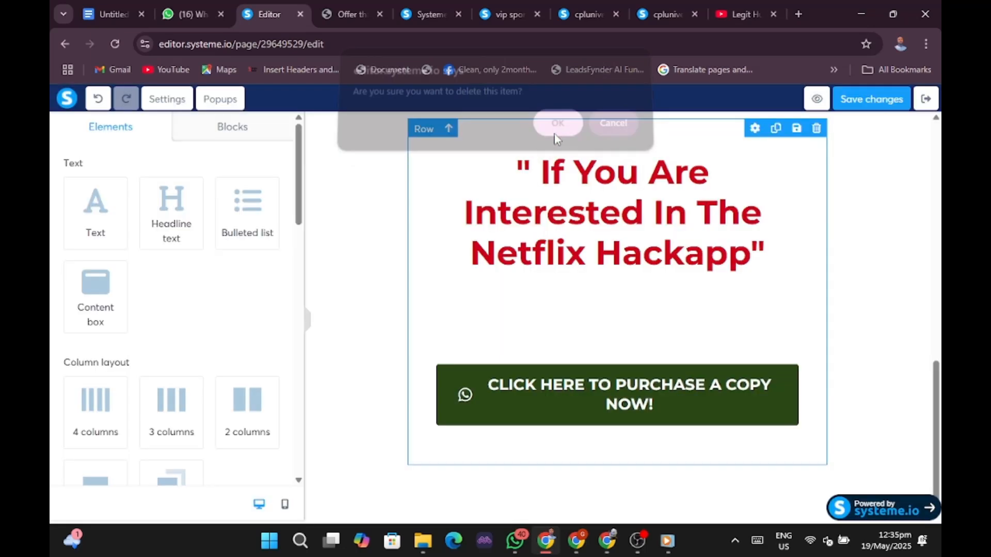
Select the headline-and-button row, close its settings, and open a new browser tab.
left_click(855, 277)
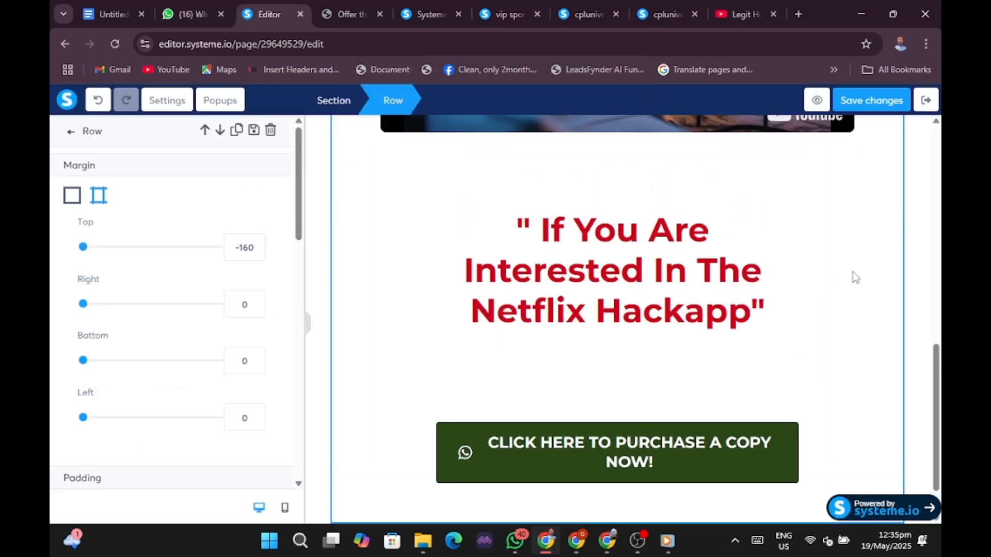
left_click(308, 322)
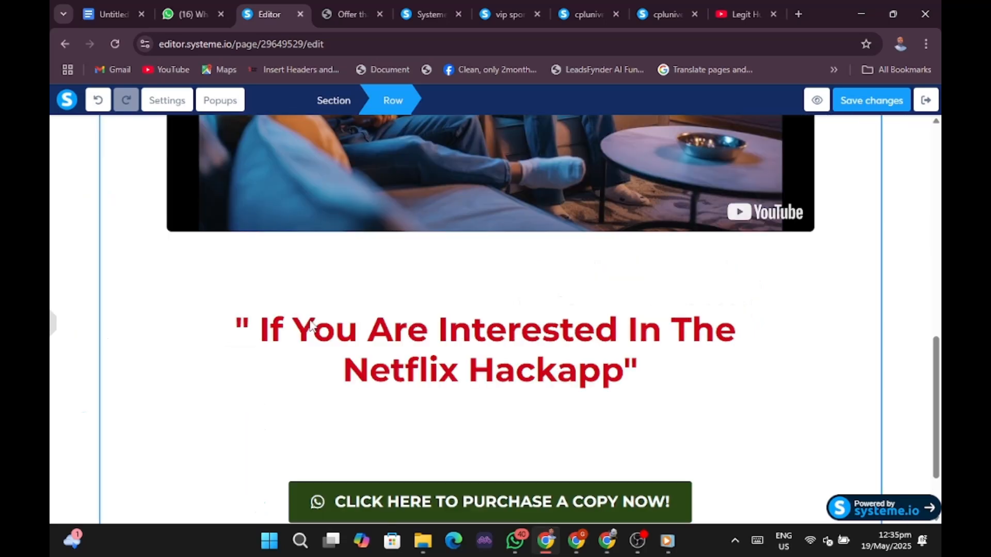
scroll(829, 352, "up", 10)
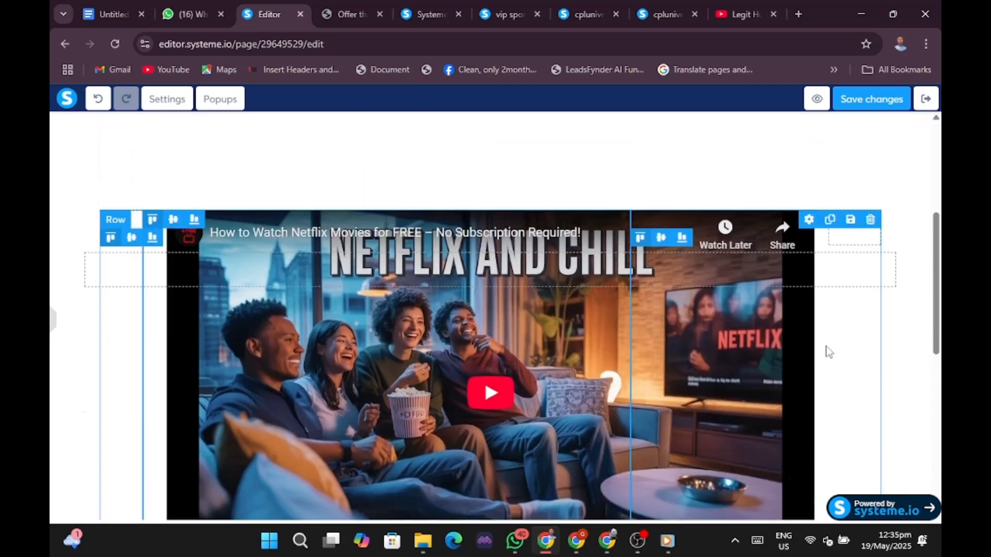
scroll(828, 352, "down", 10)
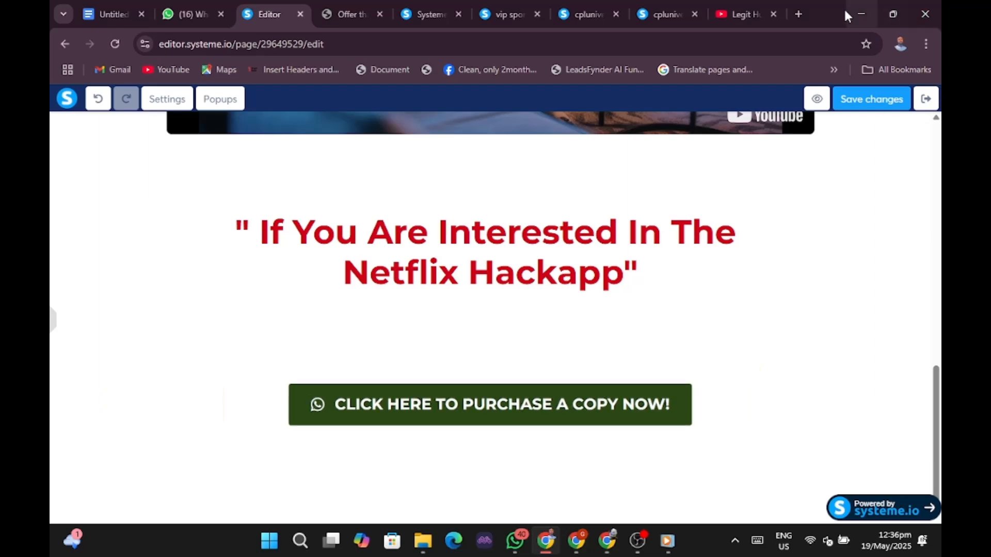
left_click(800, 13)
Search Google for 'whatsapp link' and open the 'Create WhatsApp links | Walink' result.
left_click(533, 52)
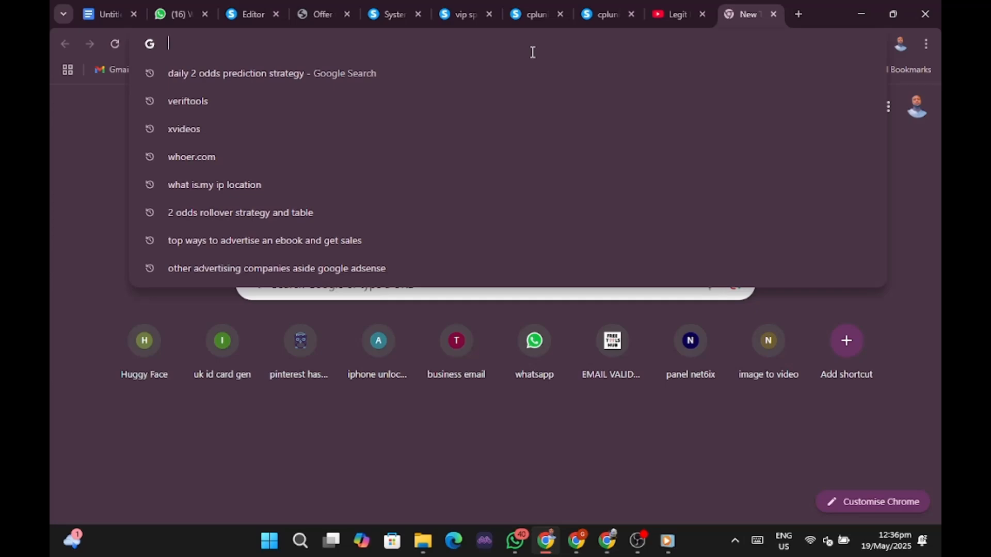
type("whatsapp")
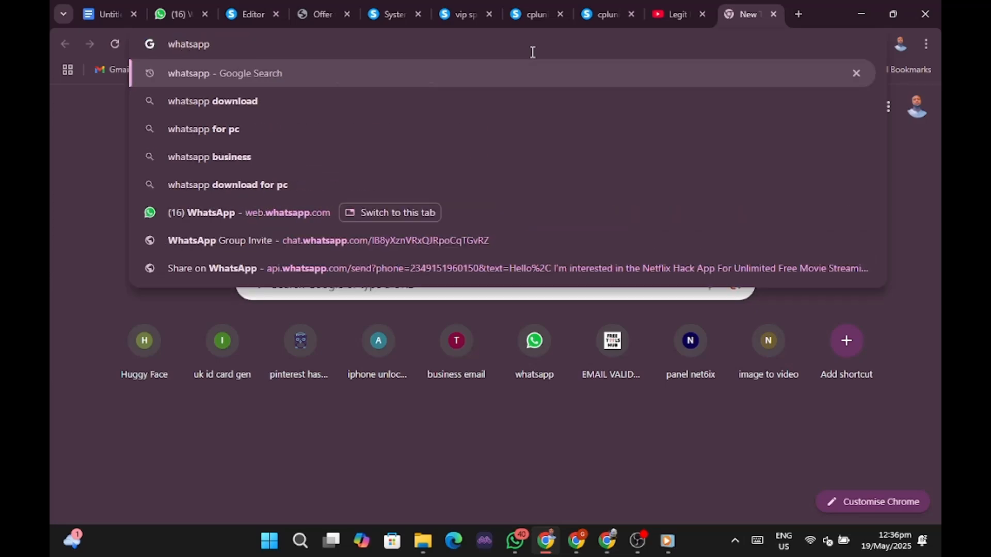
type(" link")
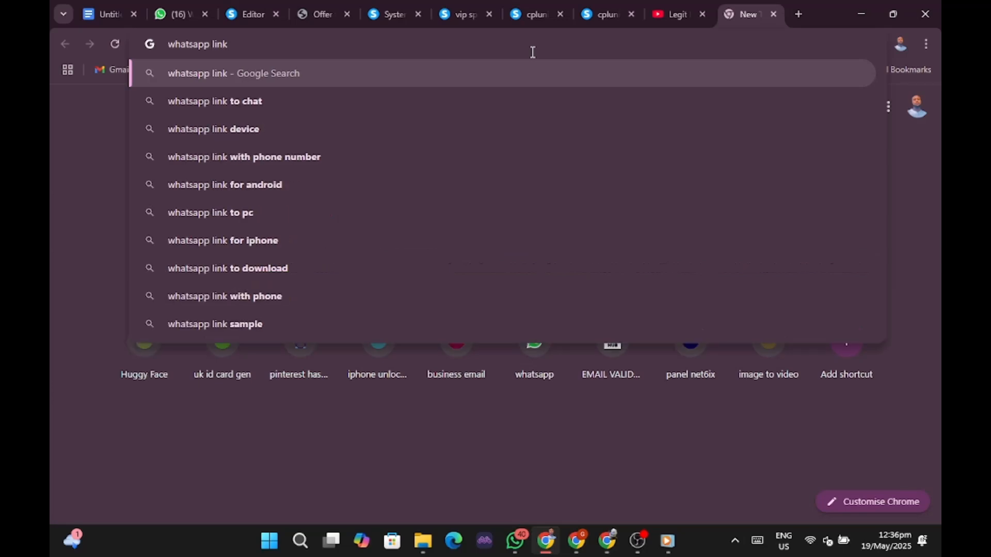
key("Return")
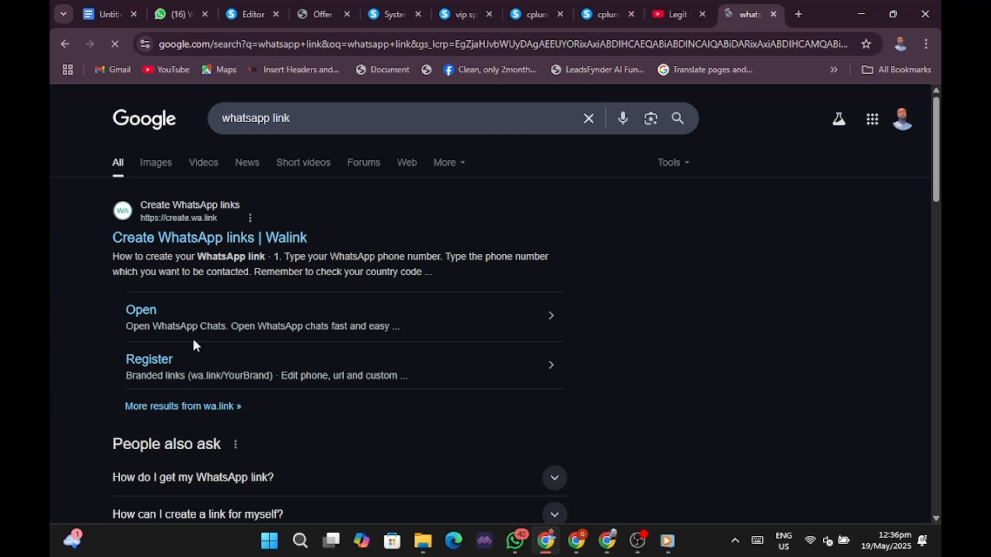
left_click(211, 240)
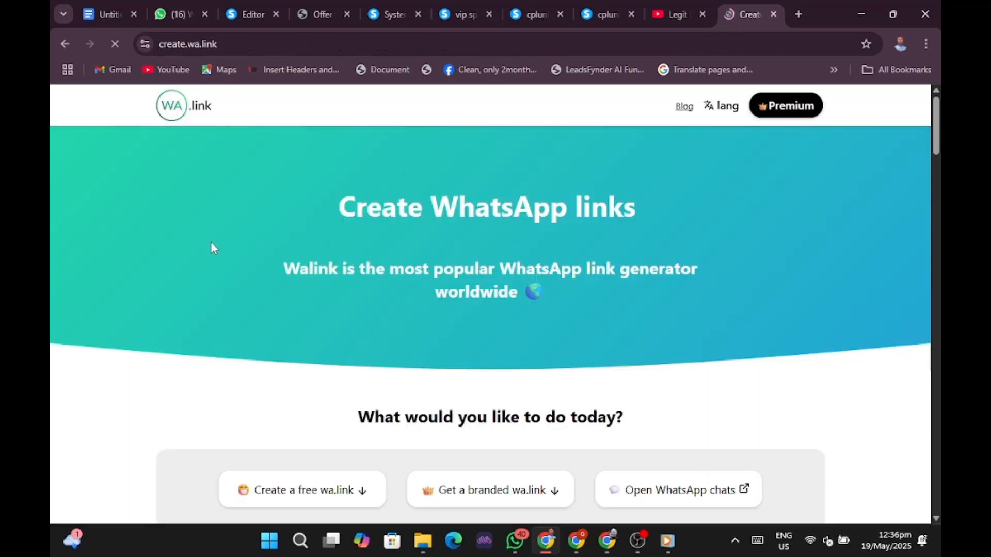
Open the free wa.link form and fill the phone field with a saved Nigerian (+234) number.
scroll(390, 286, "down", 5)
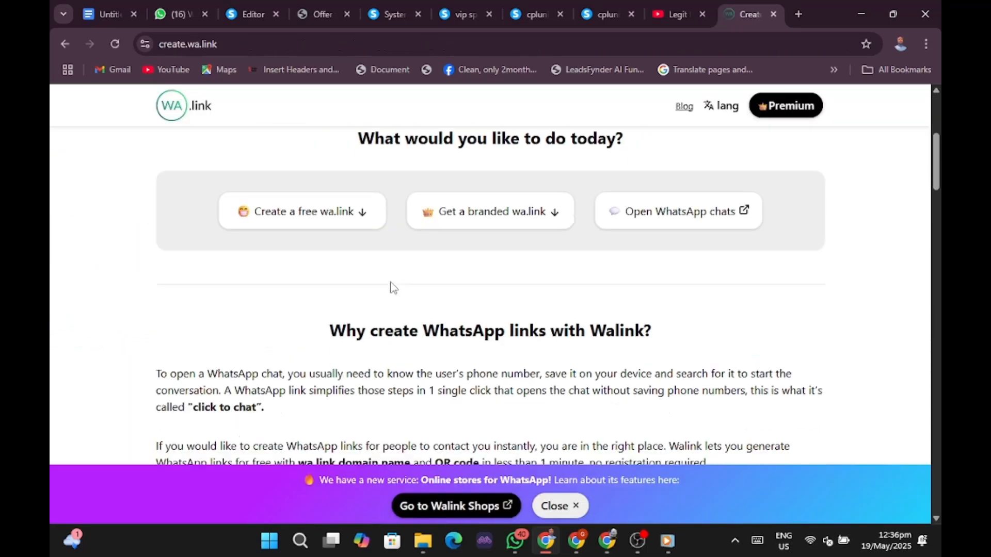
scroll(426, 277, "up", 3)
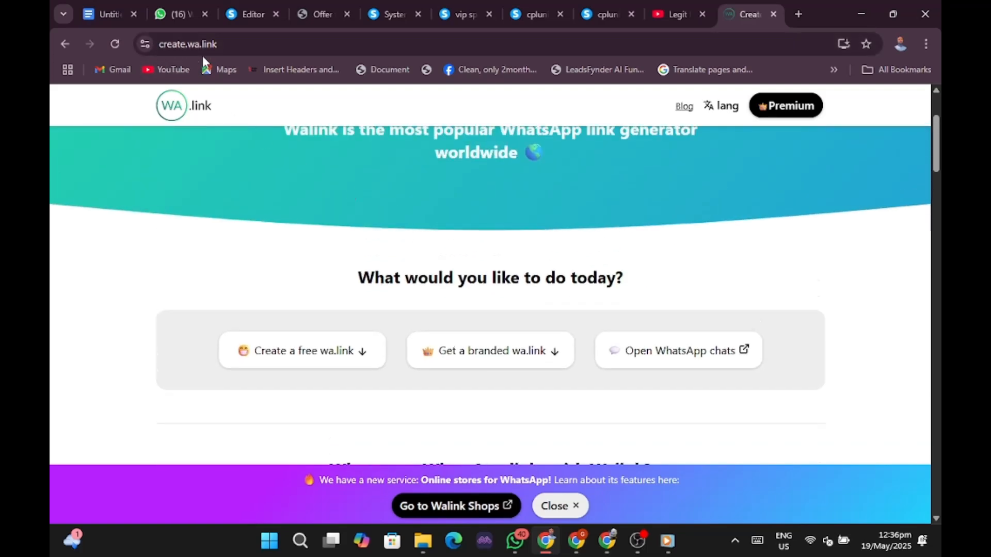
left_click(289, 354)
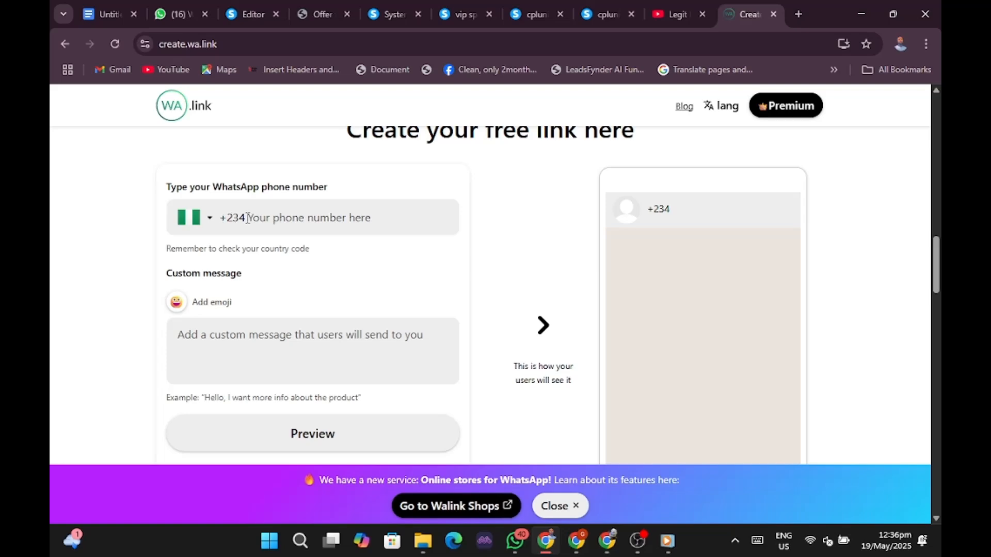
left_click(325, 216)
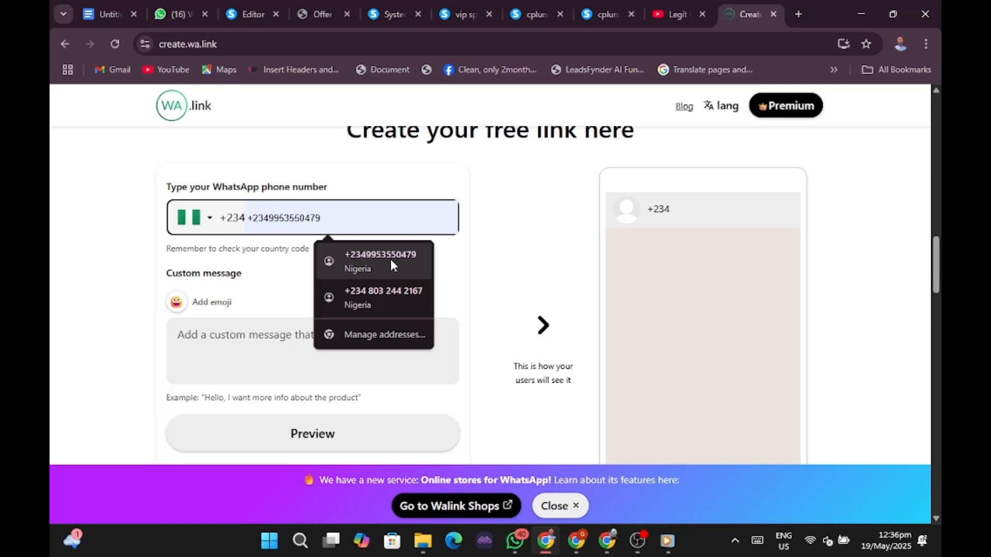
left_click(392, 291)
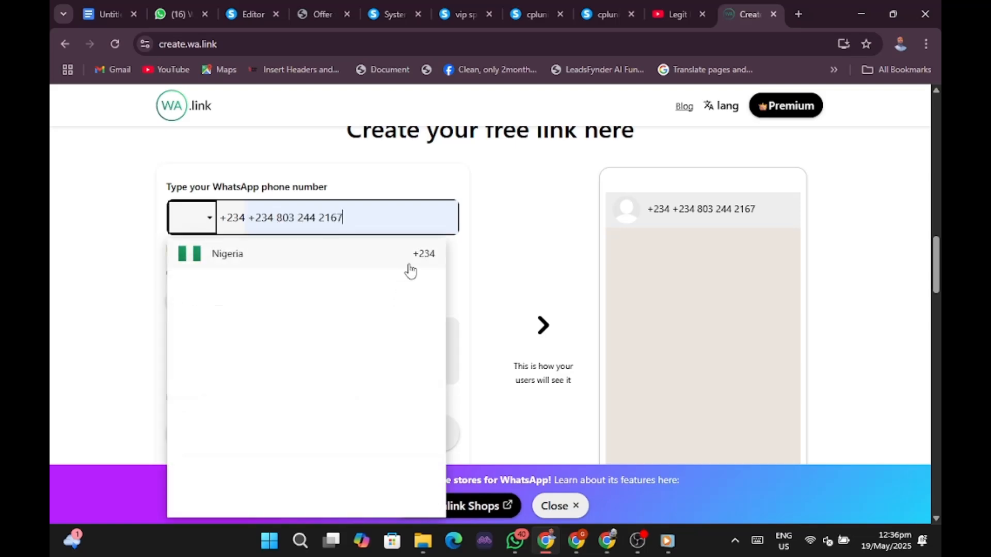
left_click(272, 262)
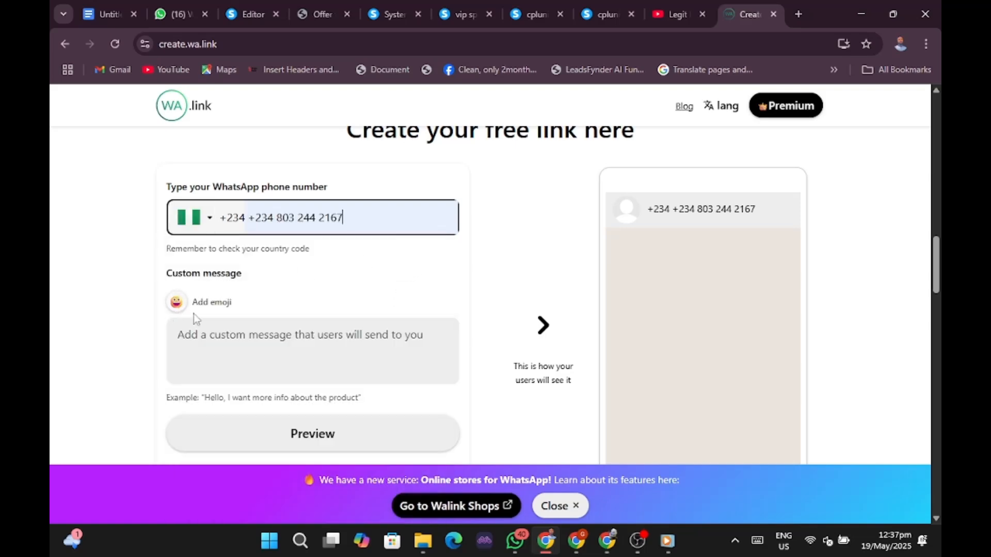
left_click(244, 339)
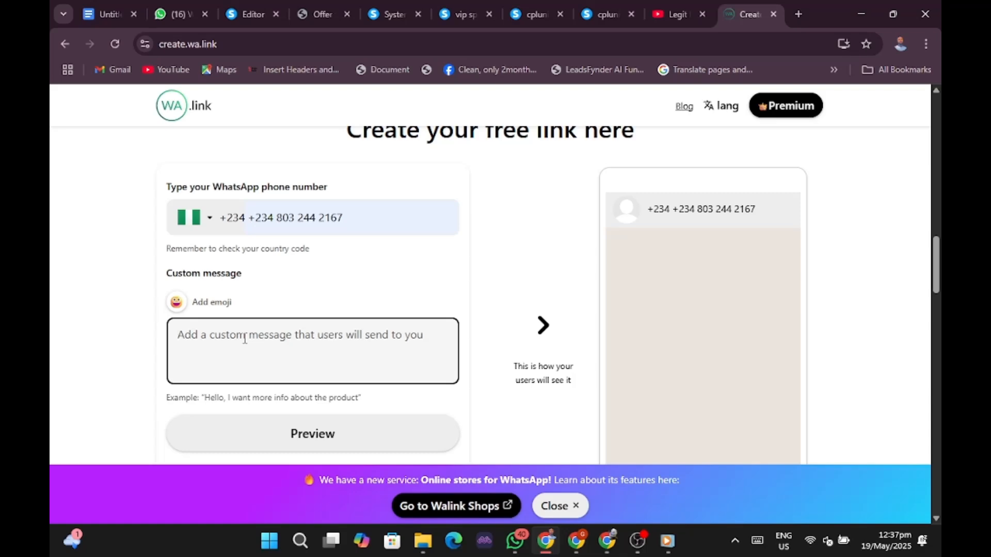
Write the message 'hello sir, i am ready to purchase your netflix hack app, i want to make payment now.'.
type("hell")
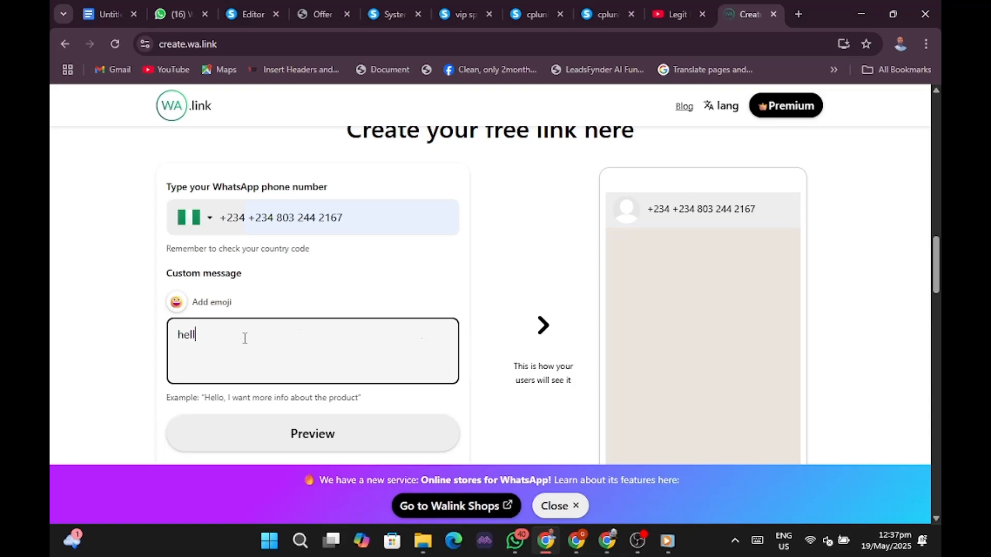
type("o sir, i am ready to purchase")
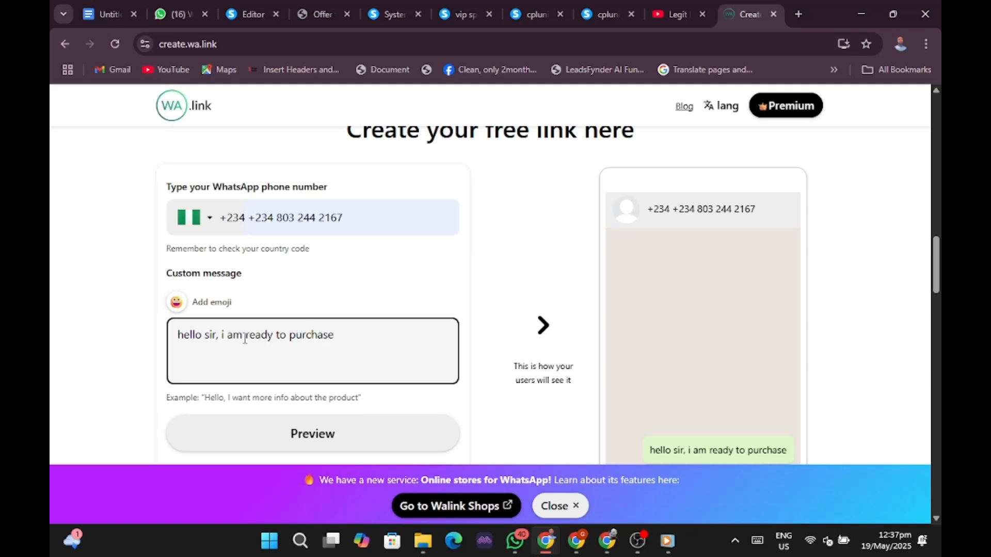
type(" you")
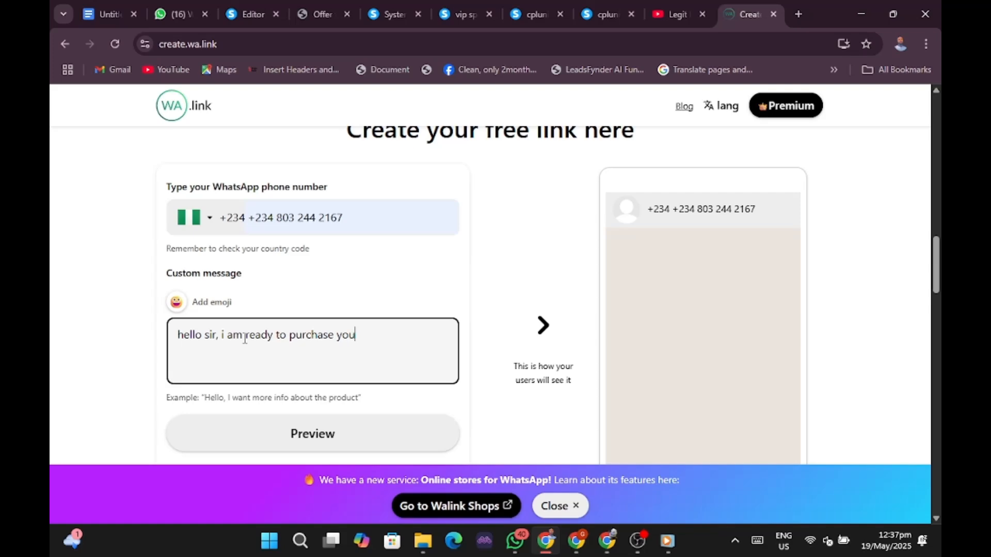
type("r whats")
type("app")
key("BackSpace")
key("BackSpace")
key("BackSpace")
key("BackSpace")
key("BackSpace")
type("netflix hack app")
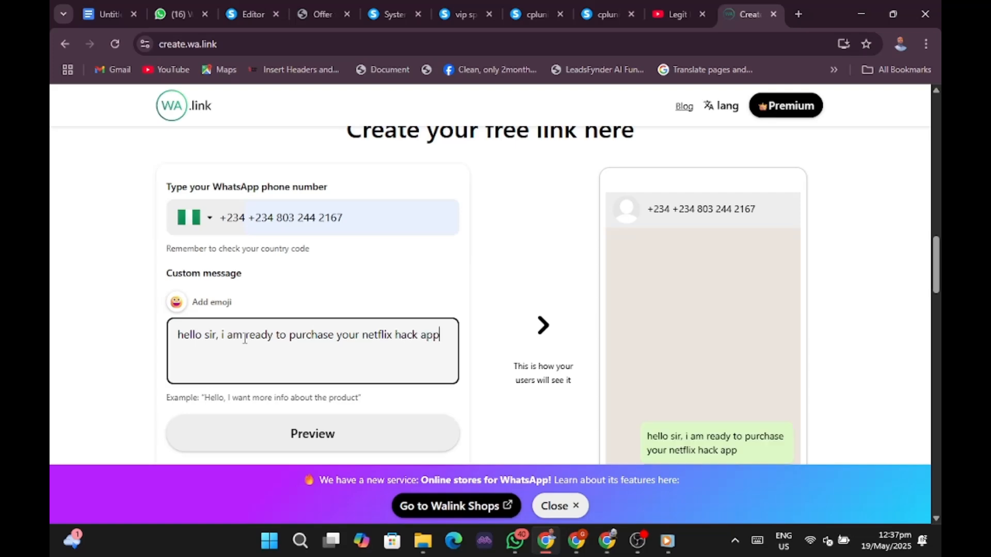
type(",")
key("Return")
type("h")
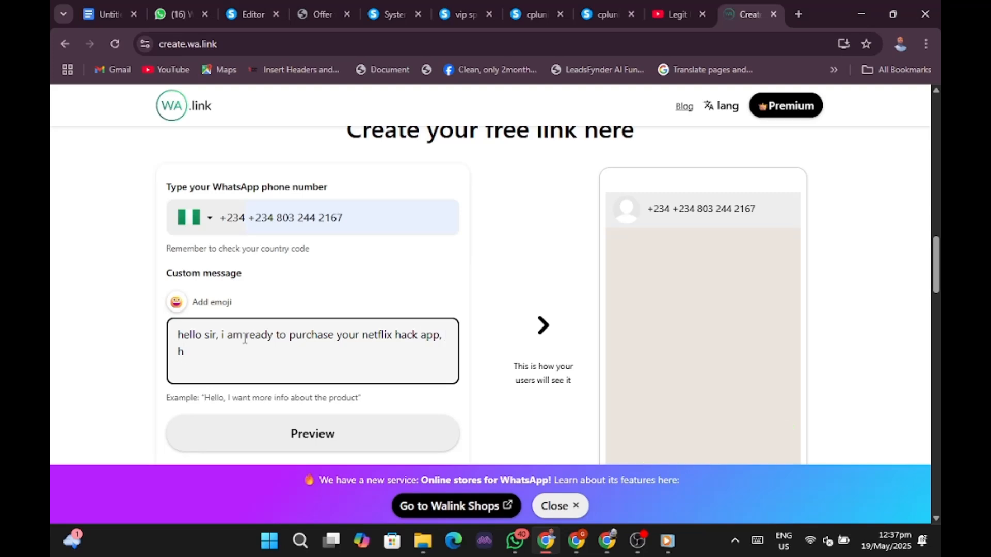
key("BackSpace")
type("i want to make payme")
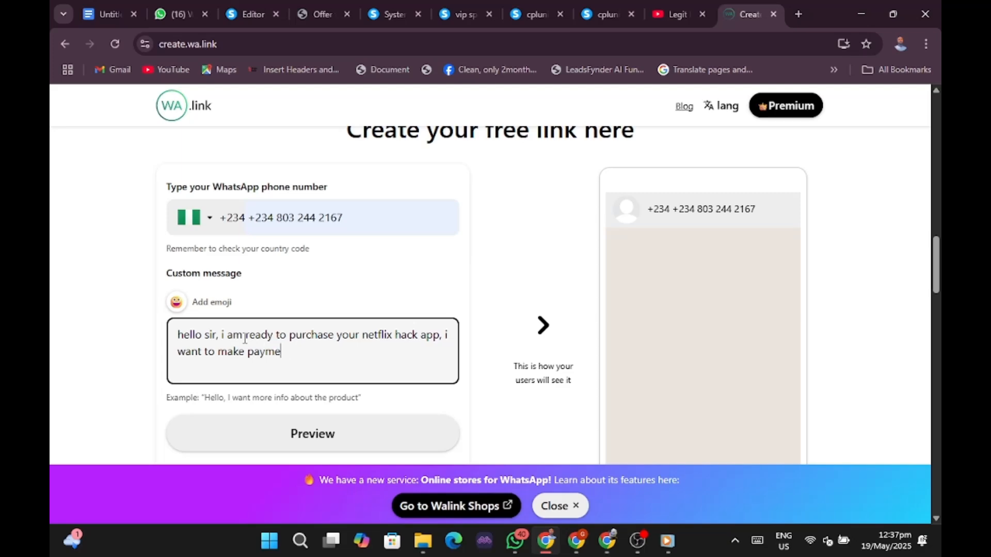
type("nt now")
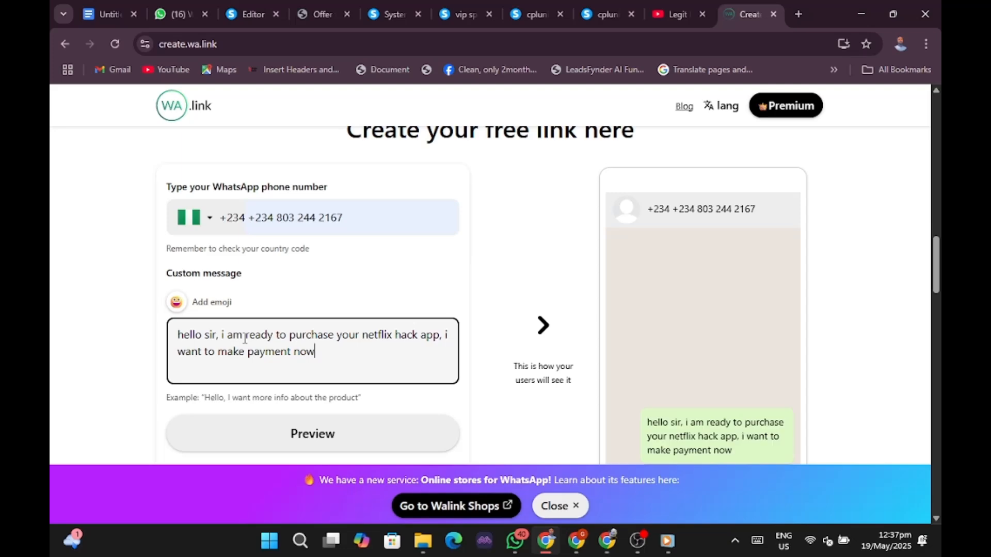
type(">")
key("BackSpace")
type(".")
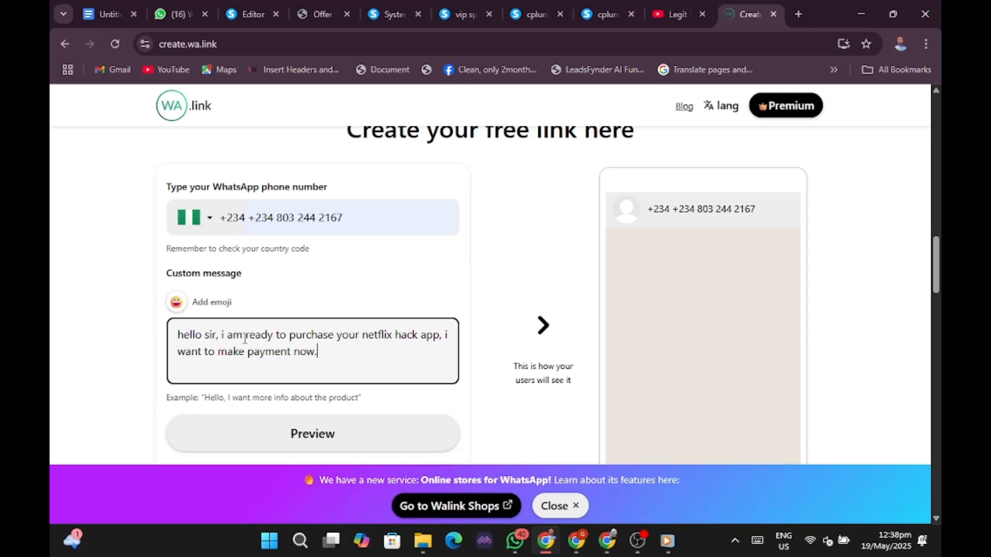
scroll(315, 399, "down", 3)
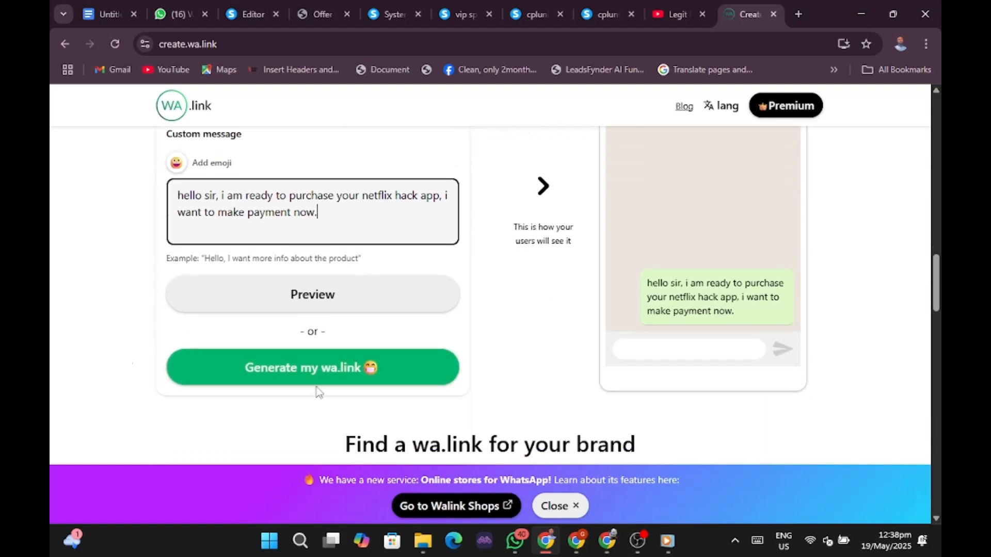
Preview the message on WhatsApp, then generate and copy the short link wa.link/fsi1kf.
left_click(317, 301)
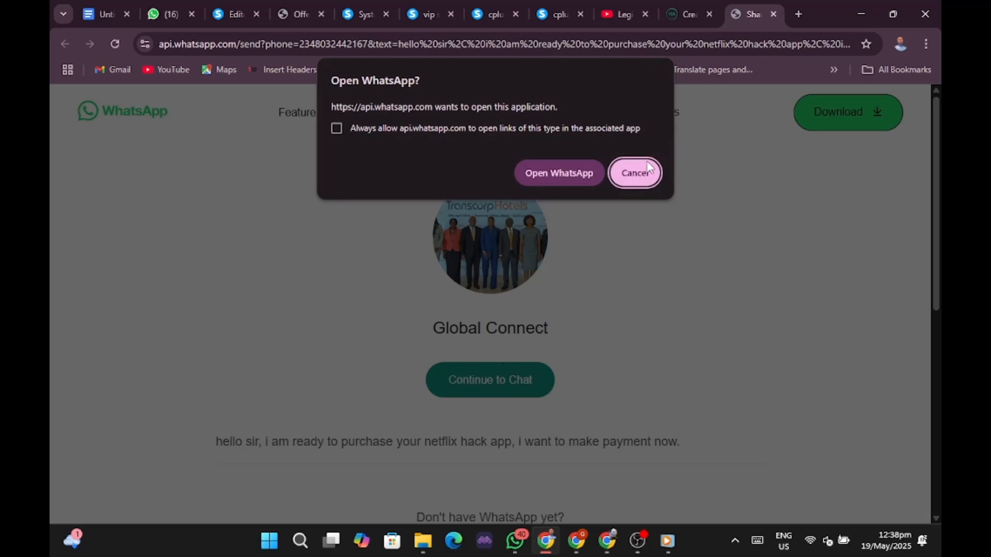
left_click(624, 176)
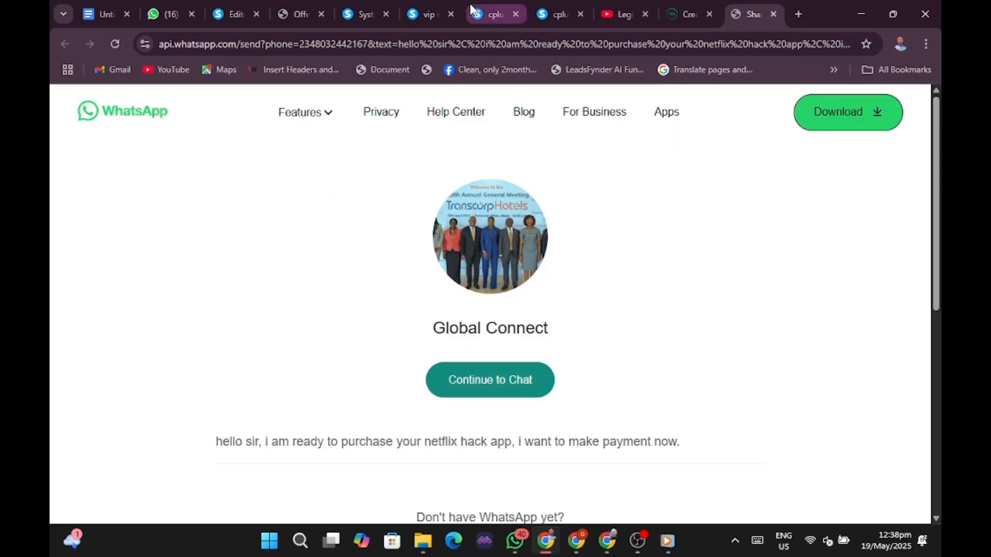
left_click(682, 14)
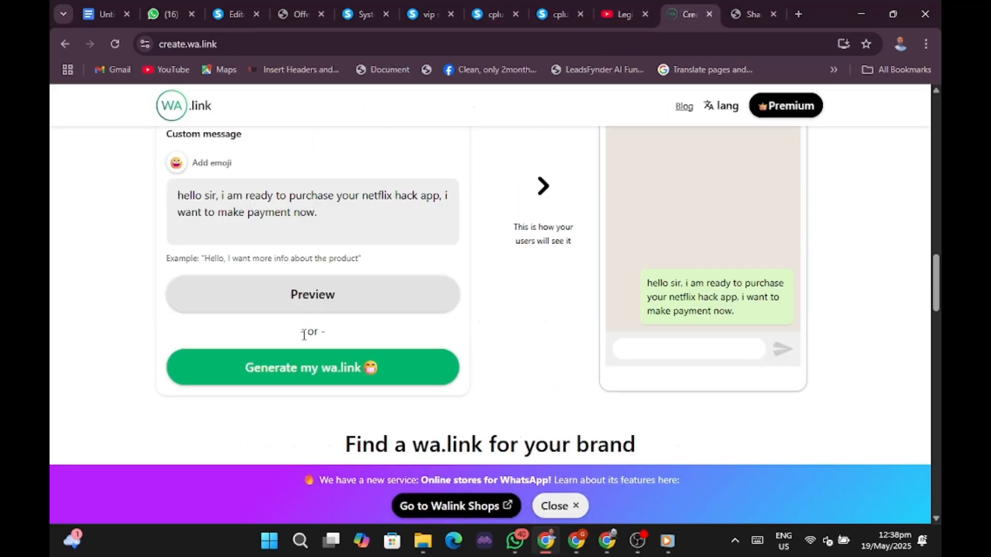
left_click(289, 369)
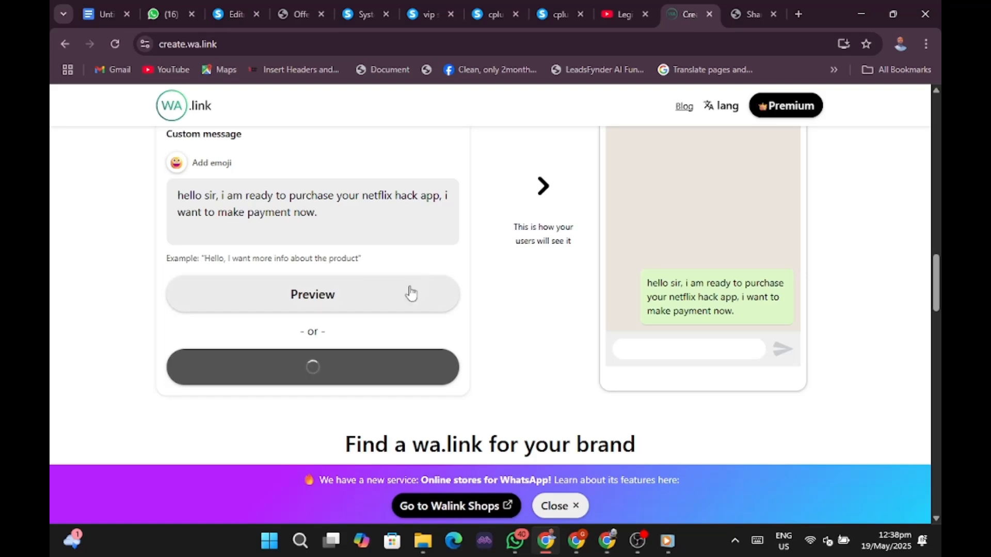
scroll(441, 266, "down", 4)
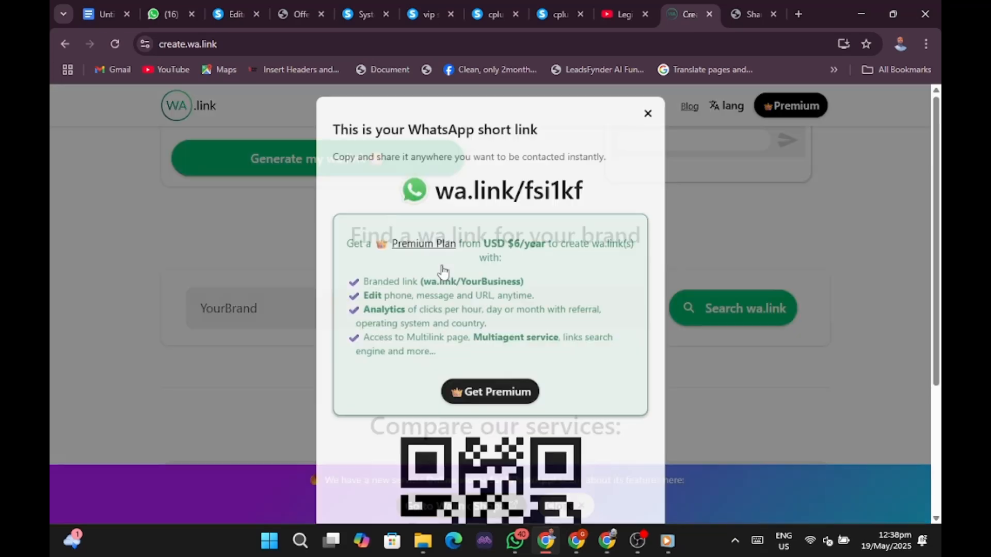
scroll(462, 379, "down", 4)
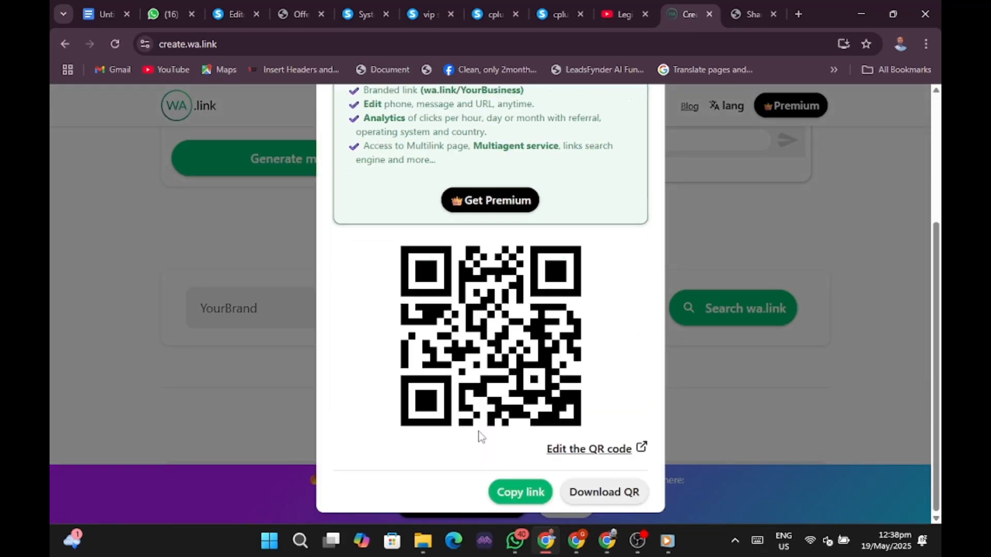
left_click(515, 494)
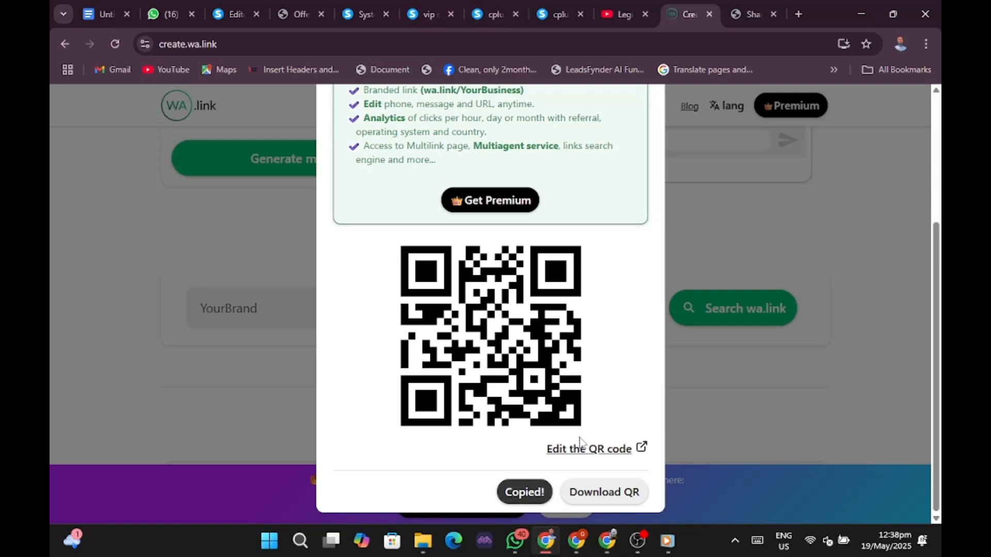
Switch through the Chrome windows and tabs back to the systeme.io Editor tab.
left_click(549, 545)
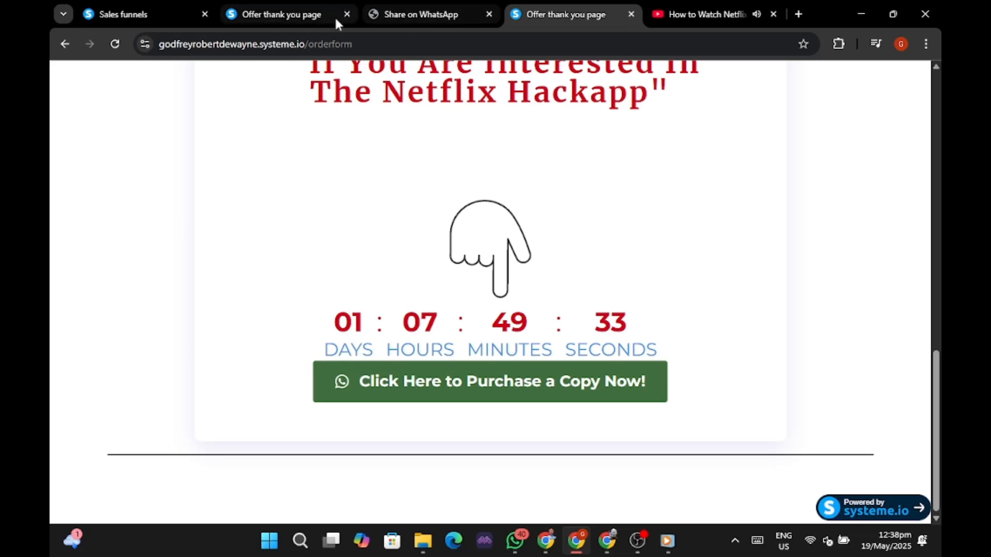
left_click(298, 17)
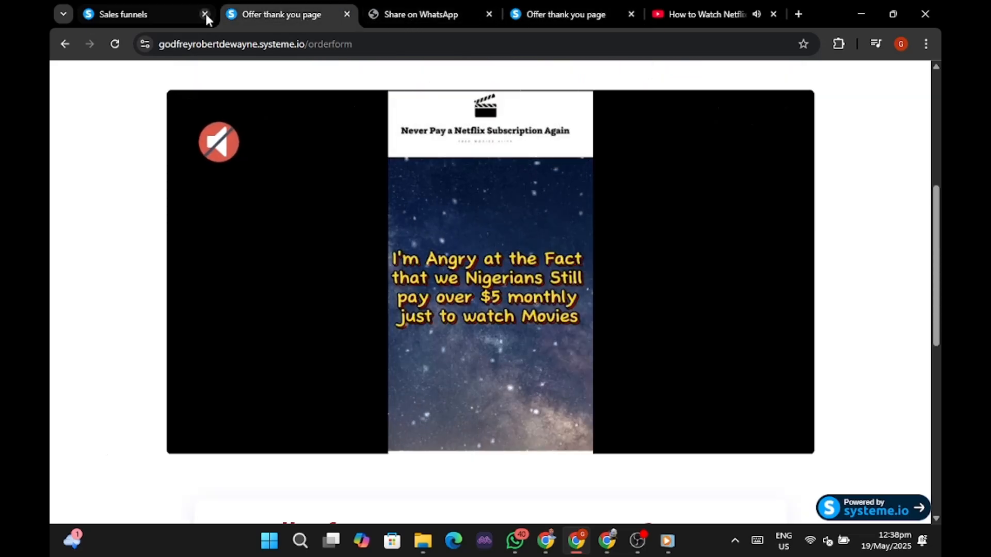
left_click(546, 539)
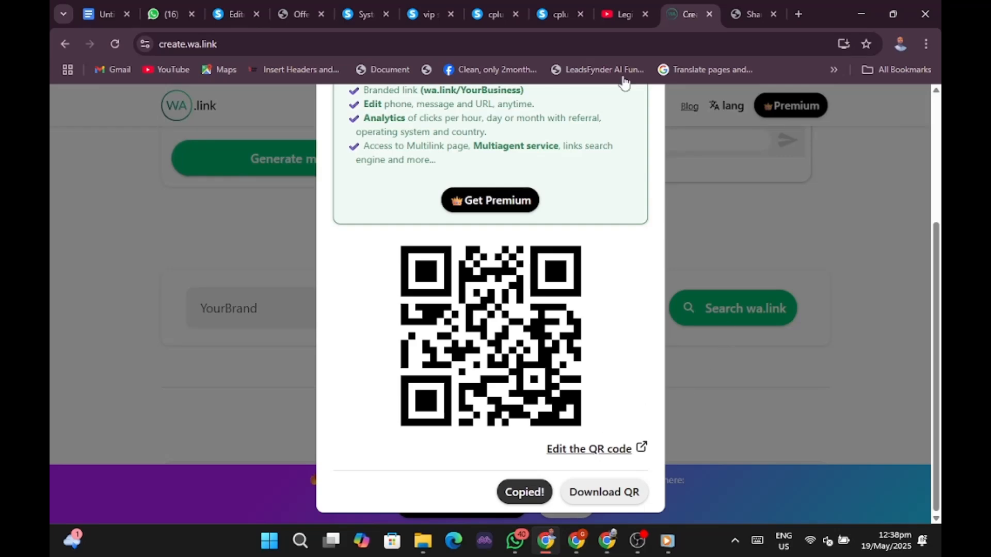
left_click(560, 11)
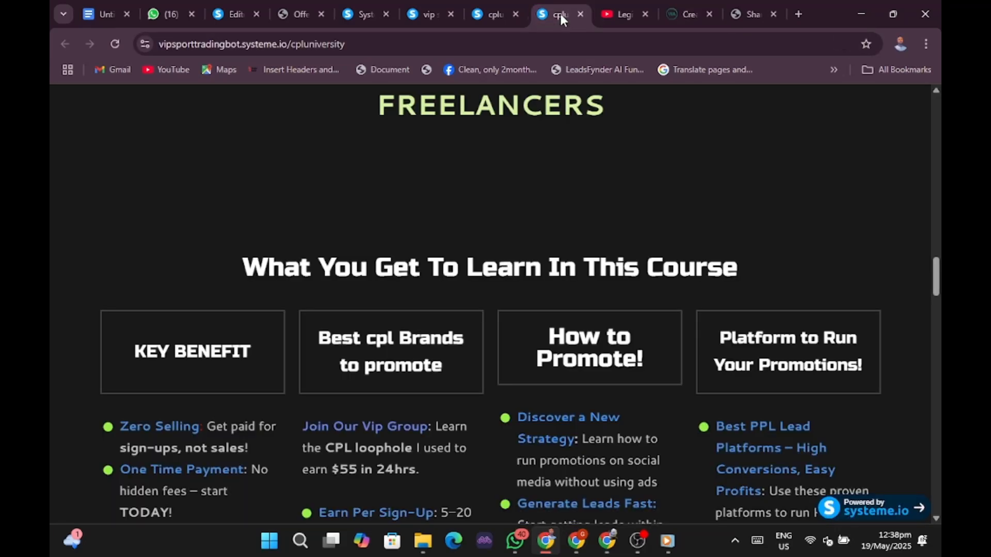
left_click(427, 15)
left_click(354, 13)
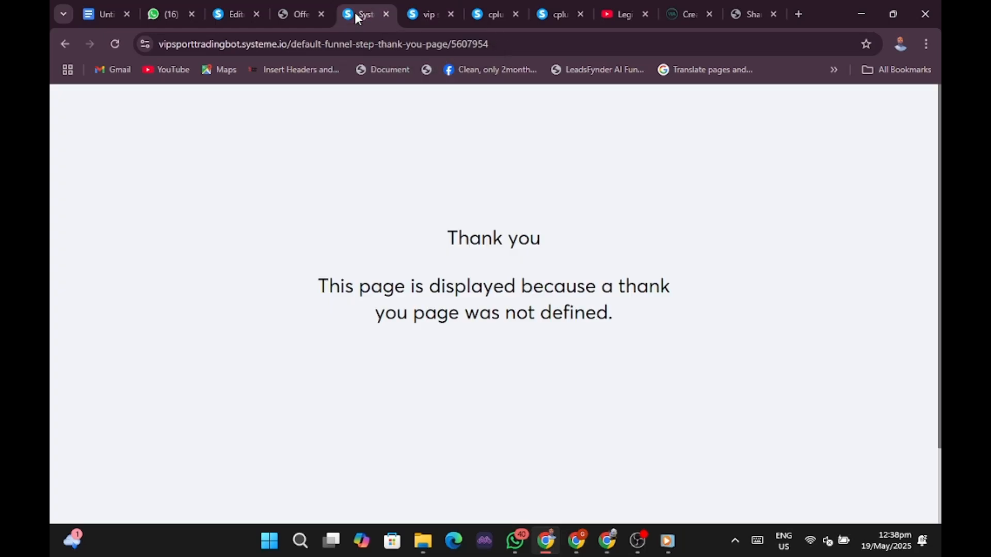
left_click(426, 16)
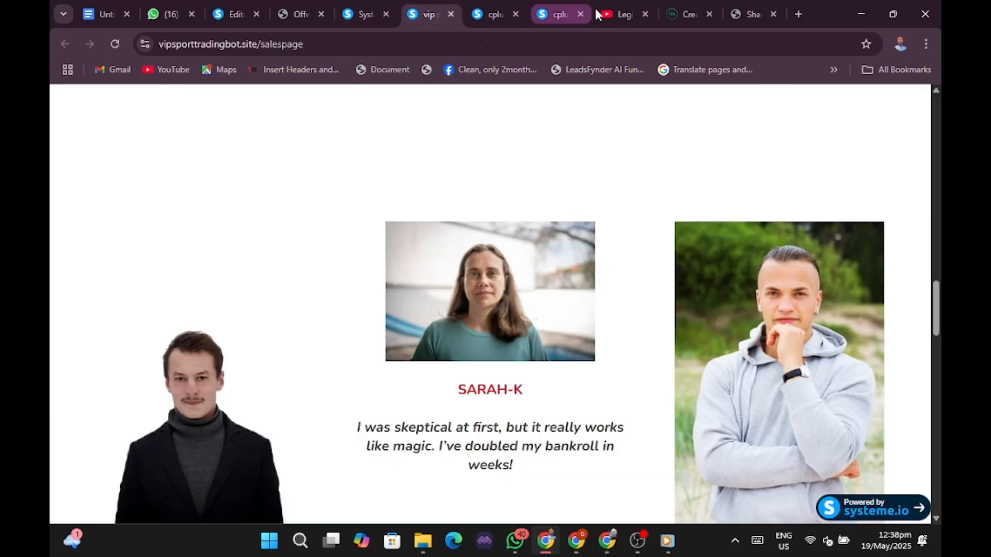
left_click(544, 15)
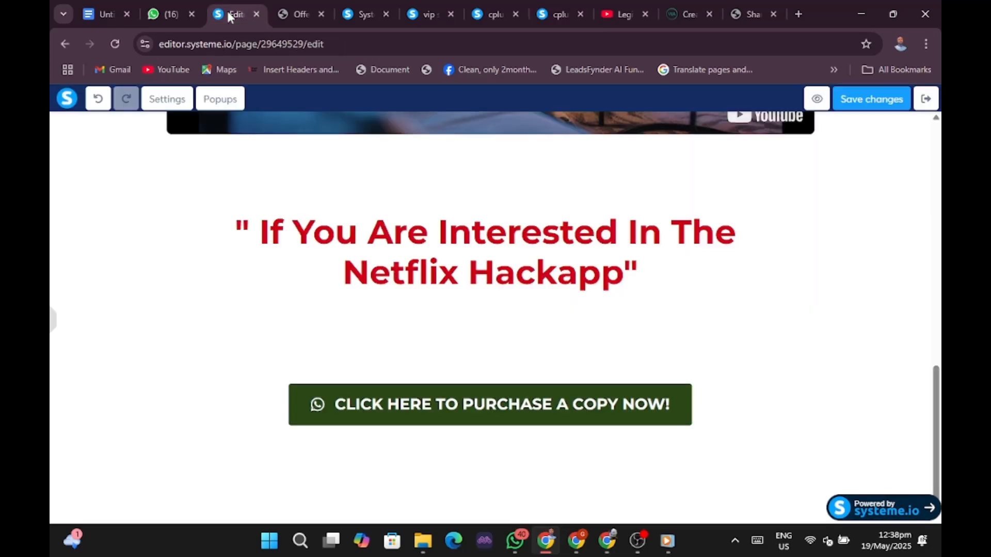
left_click(229, 15)
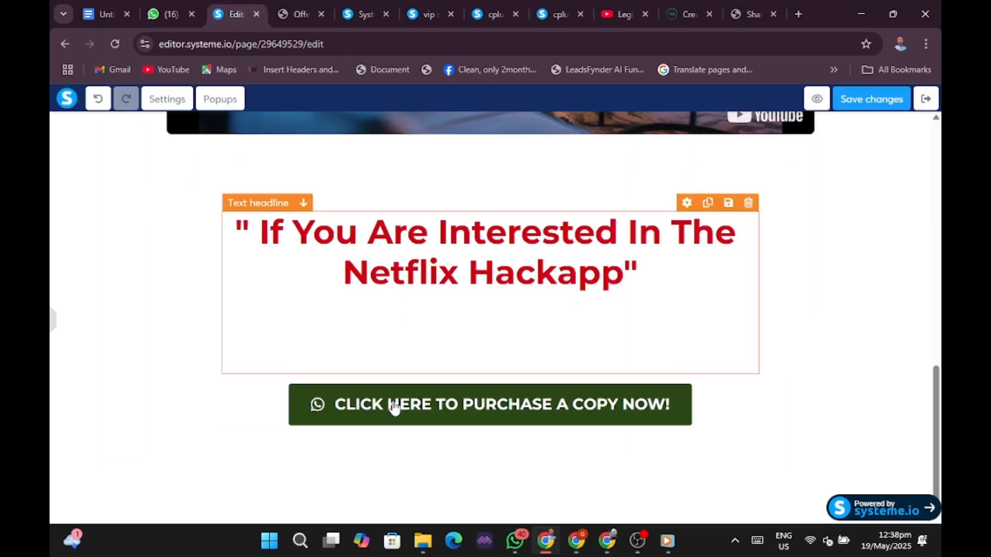
left_click(423, 412)
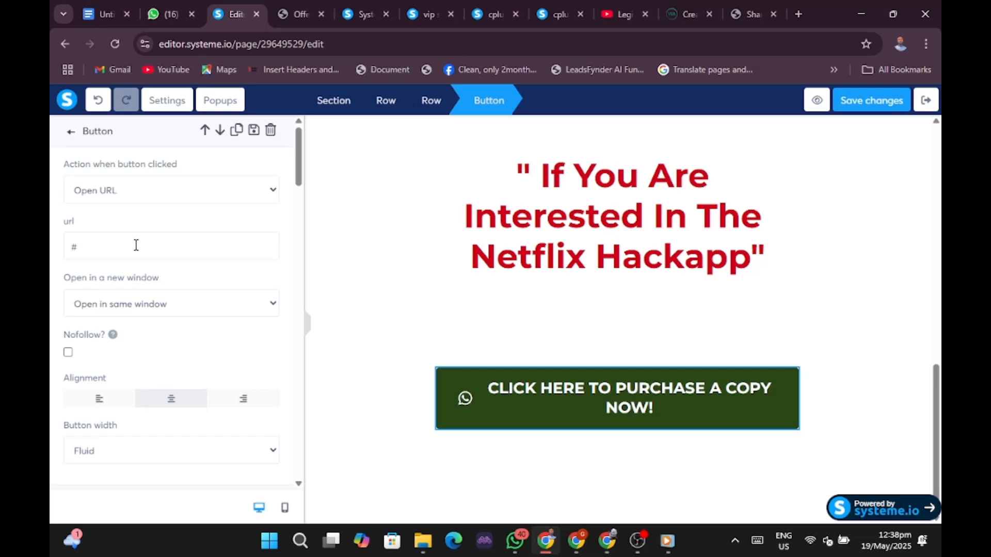
key("BackSpace")
right_click(136, 247)
left_click(159, 364)
left_click(397, 296)
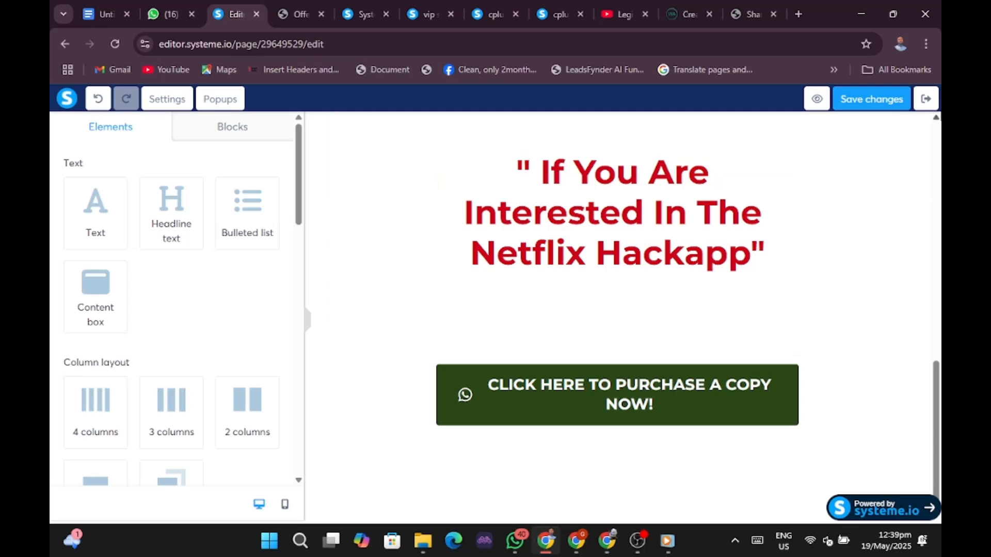
left_click(854, 102)
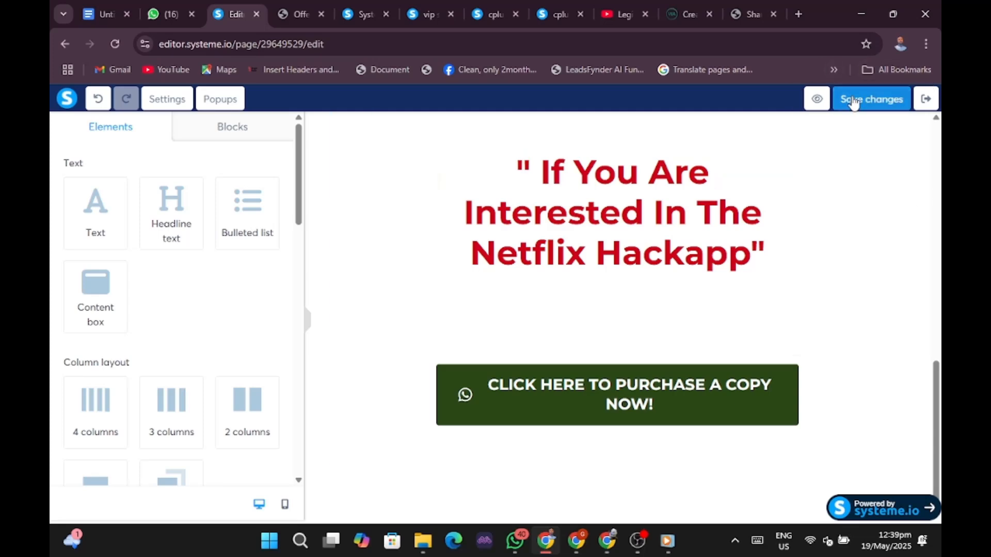
left_click(819, 103)
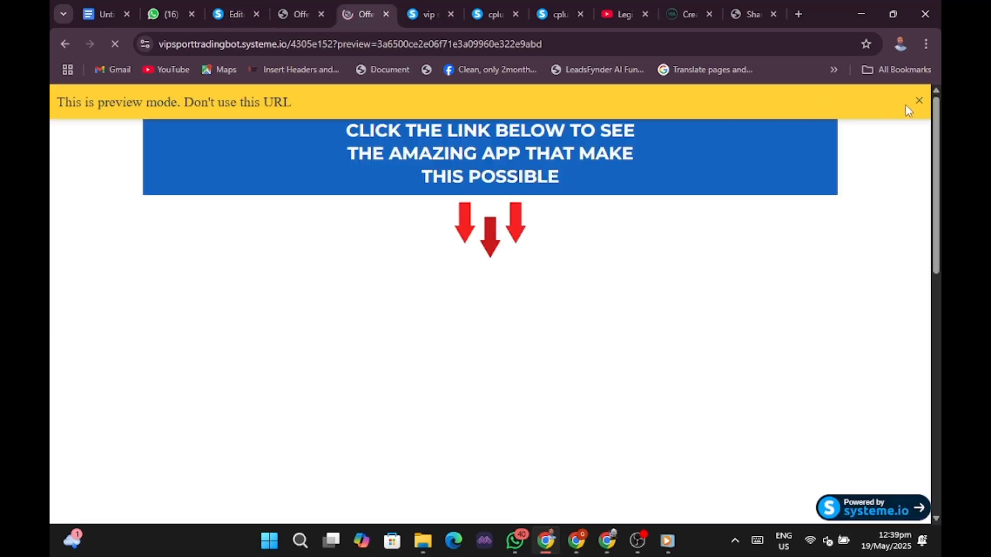
Test the previewed purchase button, confirm WhatsApp shows the prefilled netflix hack app payment message, then close WhatsApp.
left_click(919, 101)
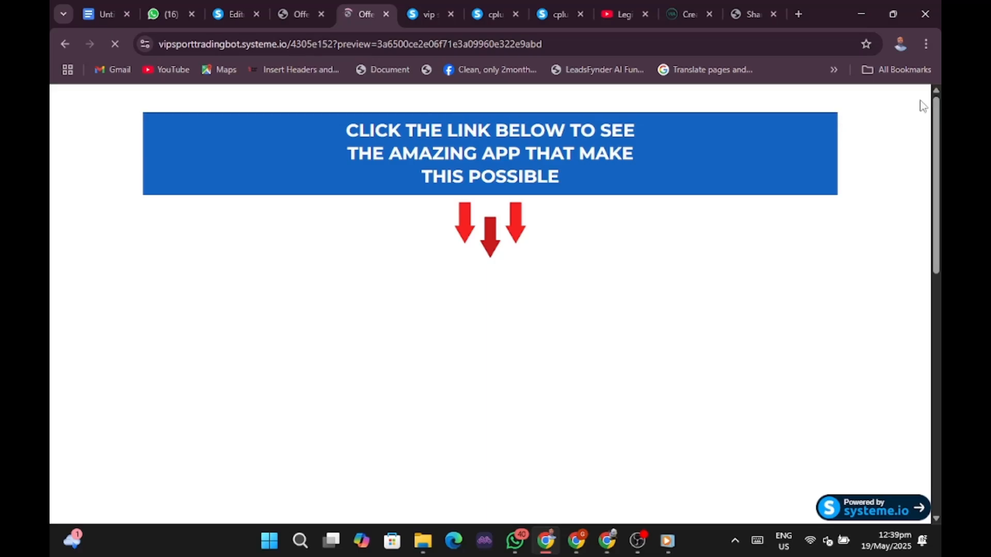
mouse_move(580, 554)
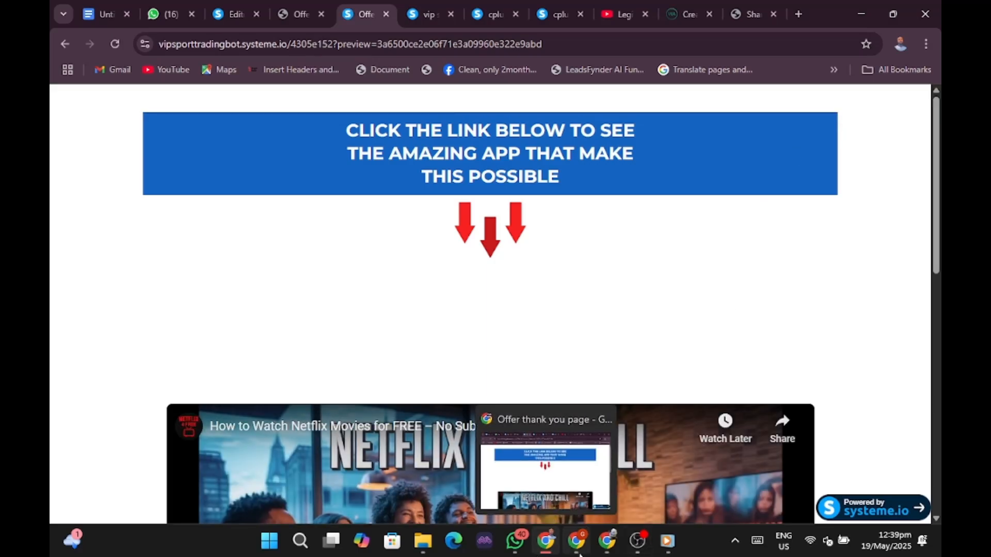
scroll(784, 299, "down", 11)
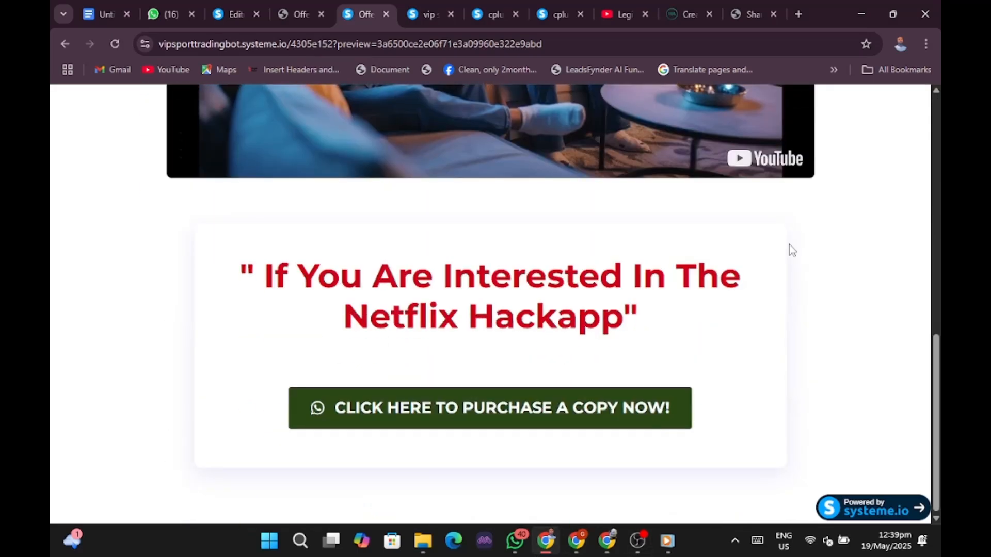
left_click(387, 409)
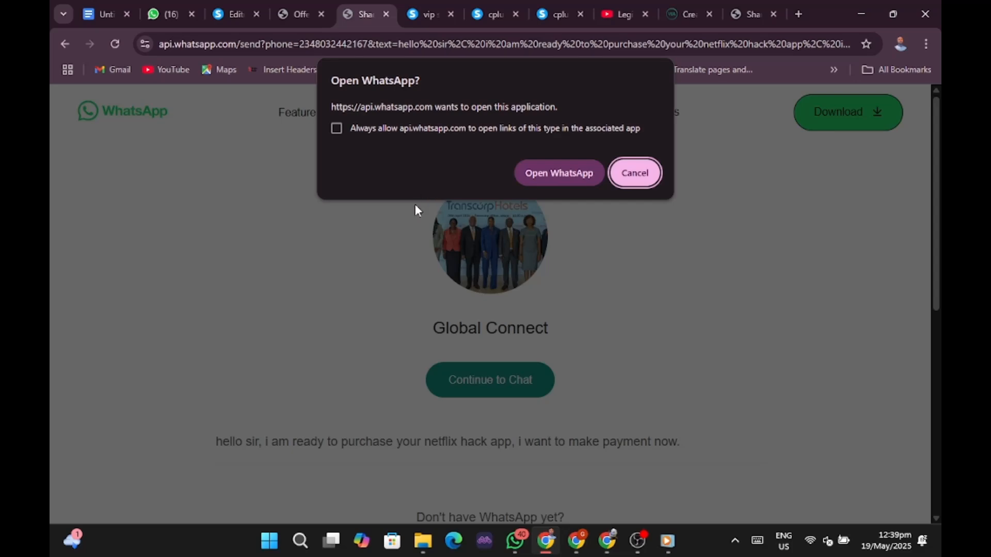
left_click(558, 172)
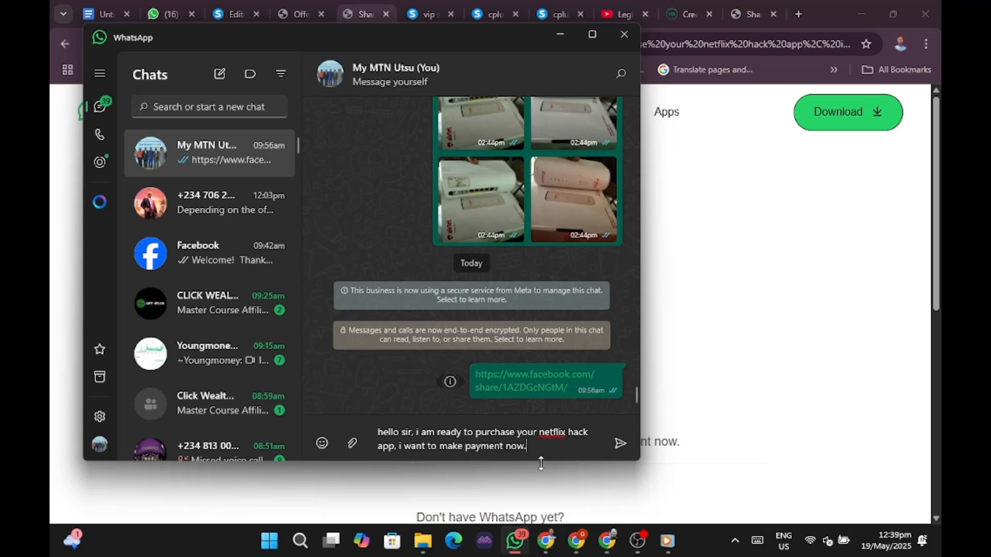
left_click(624, 34)
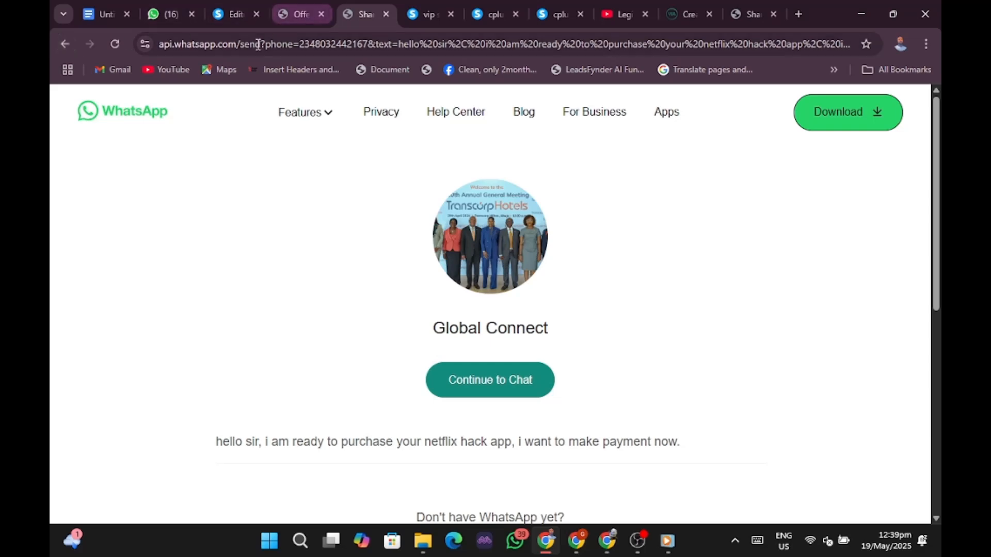
Go back through the previewed Netflix Hackapp and squeeze pages, dismissing the preview-mode notice.
left_click(63, 44)
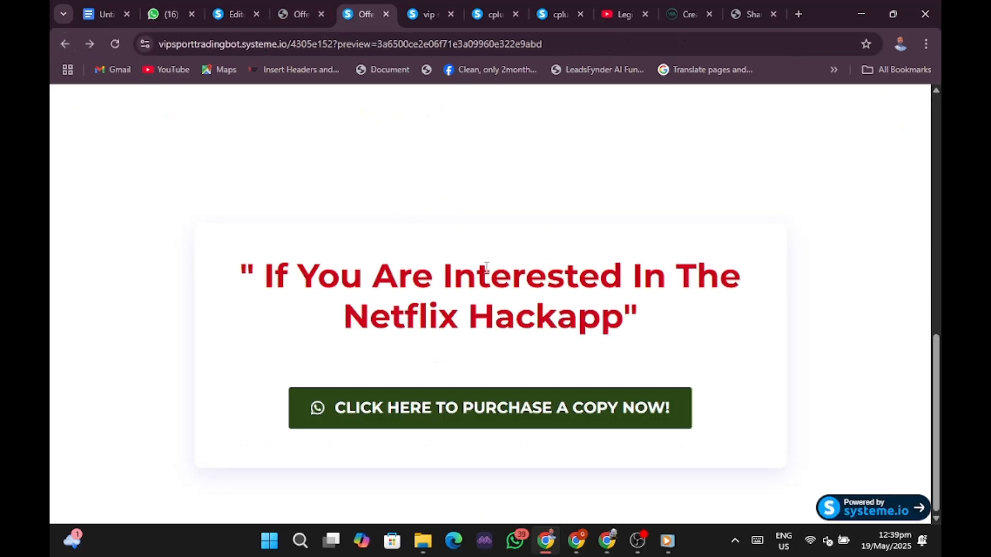
scroll(485, 266, "up", 5)
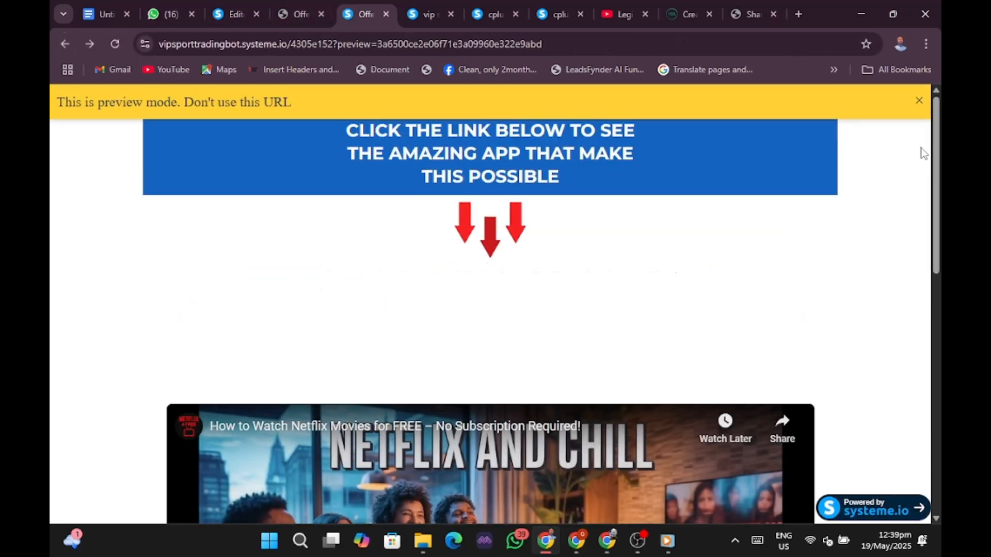
left_click(919, 101)
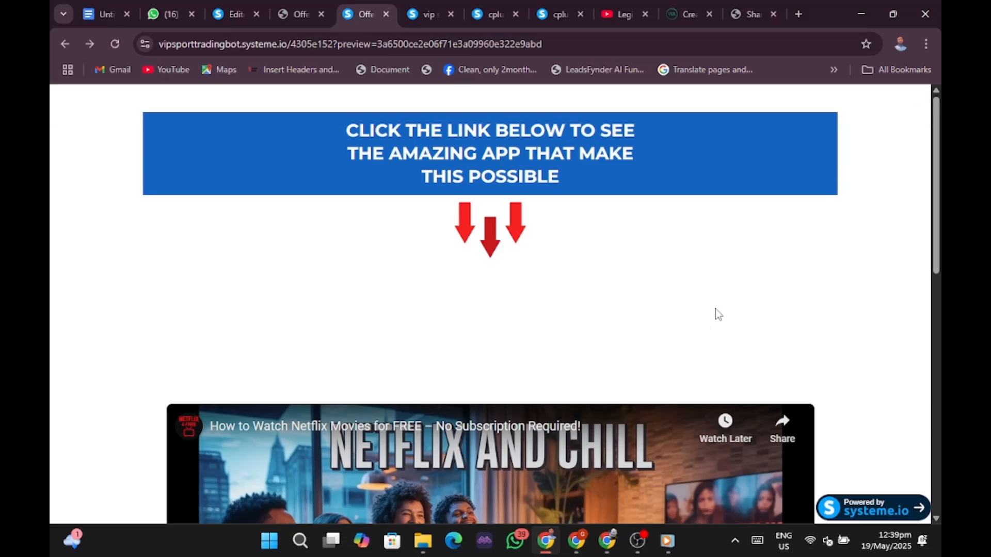
left_click(62, 43)
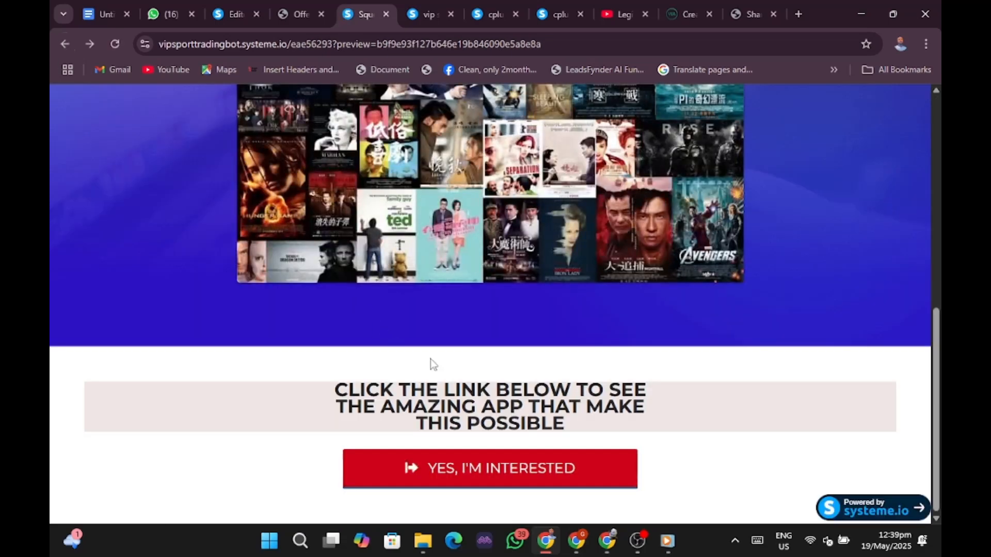
scroll(516, 403, "up", 3)
scroll(516, 398, "up", 5)
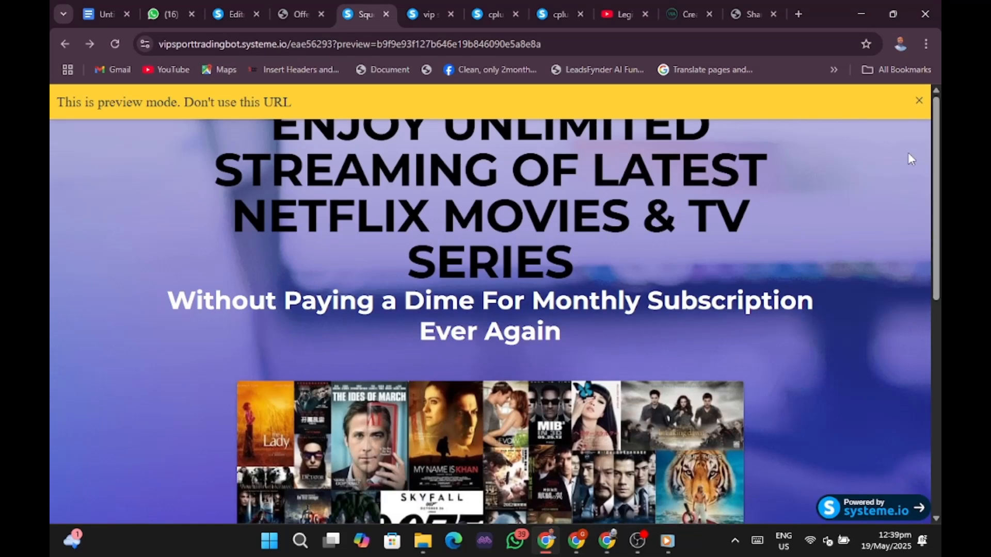
In the thank-you page editor, hide the element library, save changes and exit to the funnel overview.
left_click(229, 15)
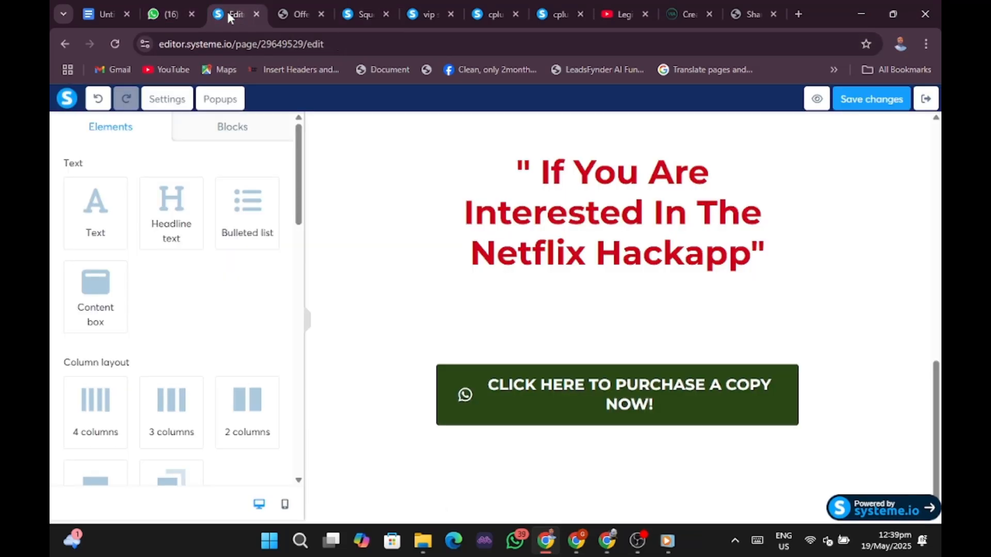
left_click(306, 321)
scroll(308, 324, "up", 10)
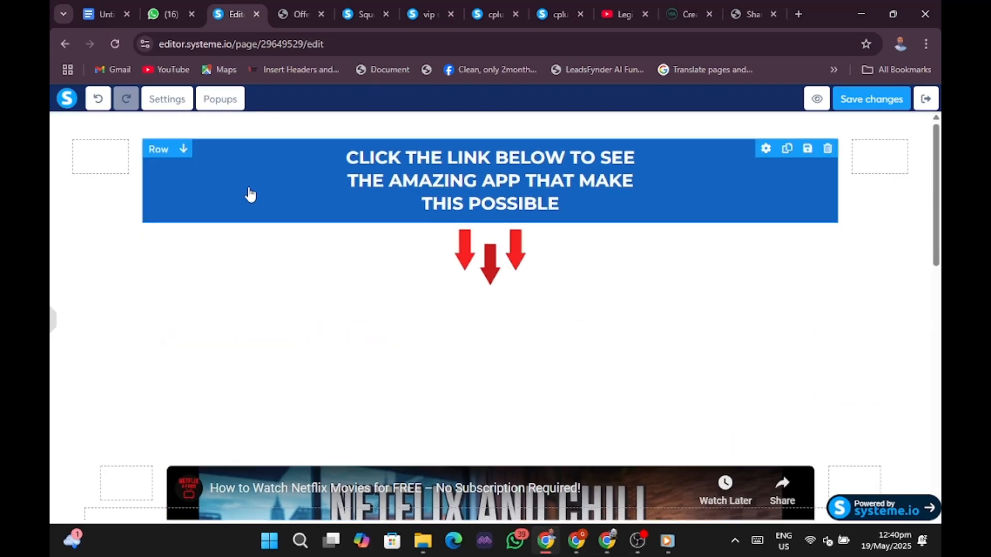
left_click(870, 100)
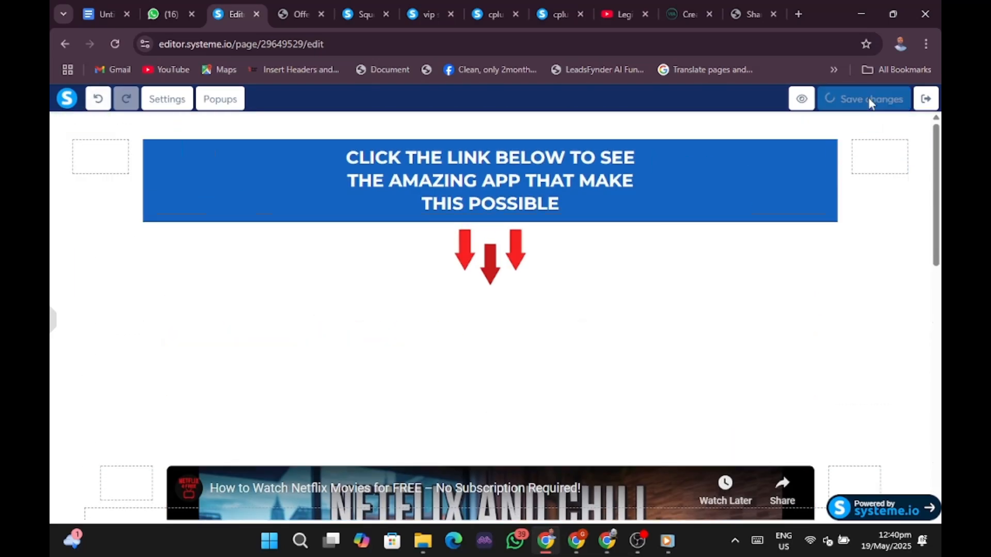
left_click(926, 104)
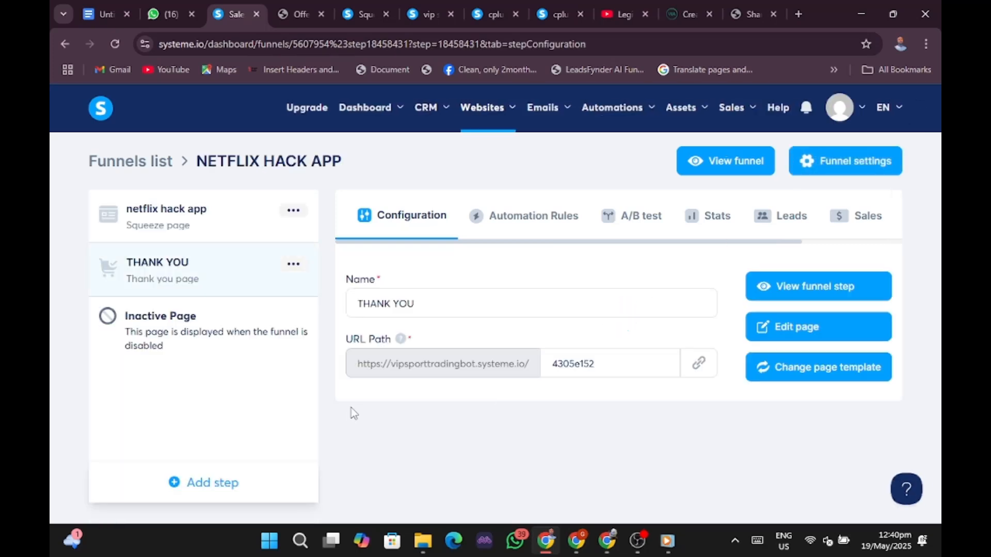
View the netflix hack app step's live page and follow YES, I'M INTERESTED to the thank-you page.
left_click(217, 223)
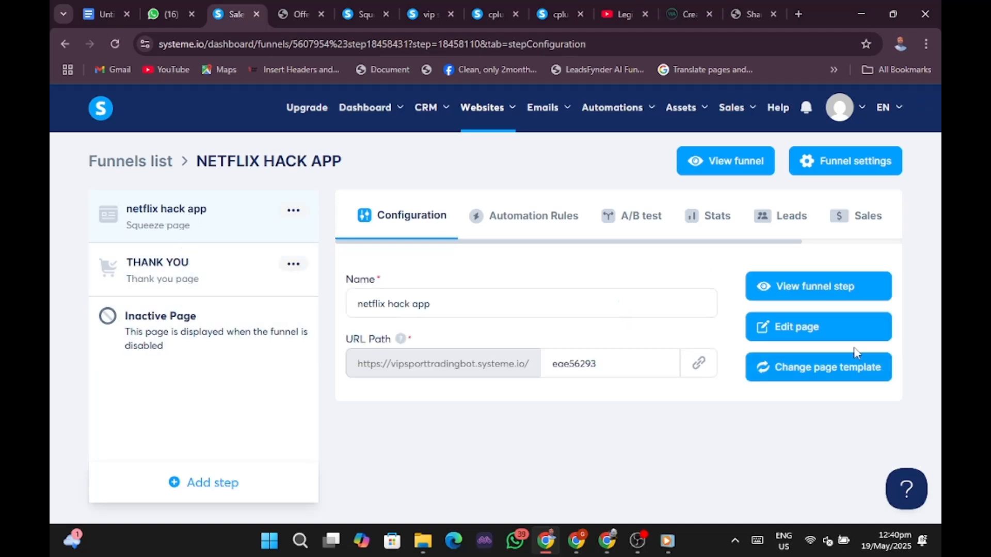
left_click(793, 288)
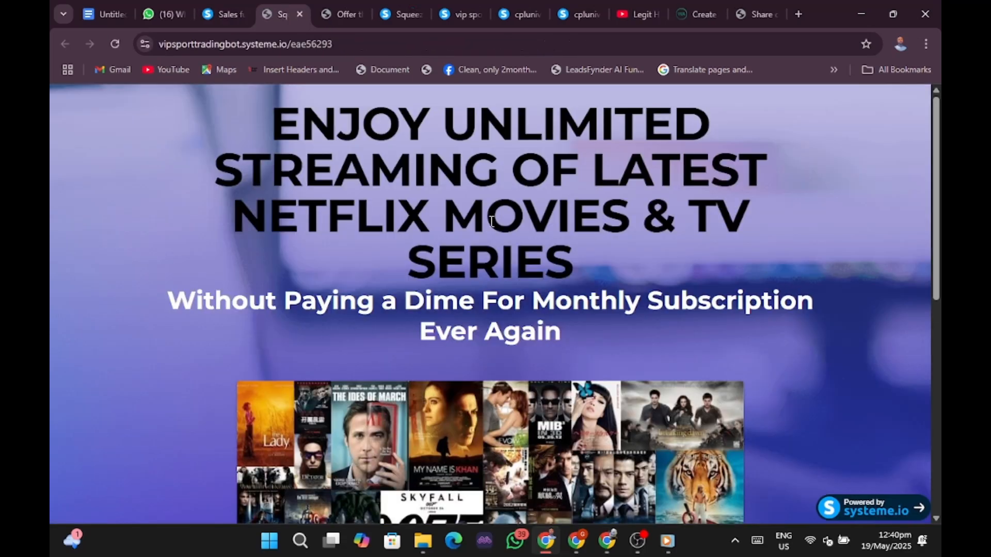
scroll(568, 239, "down", 9)
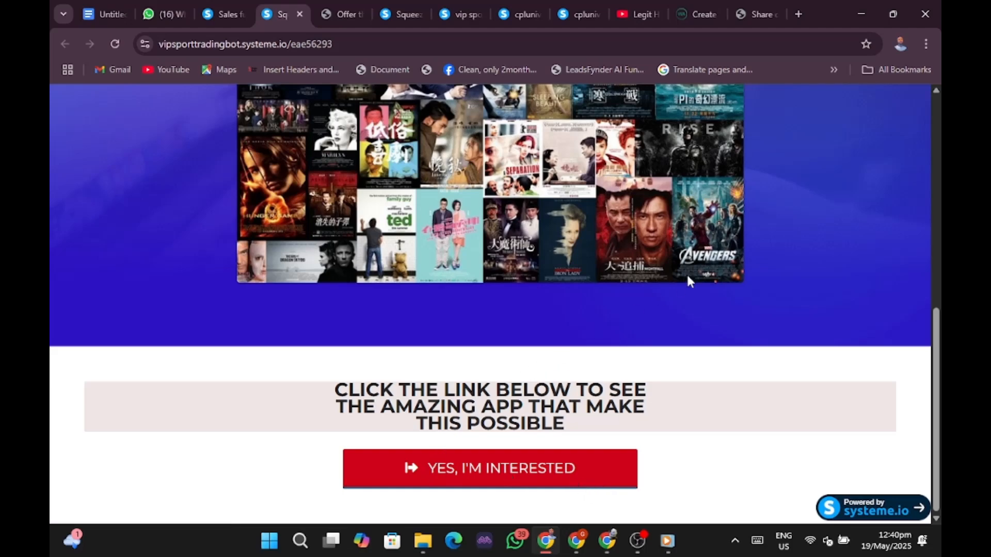
scroll(708, 261, "up", 15)
scroll(697, 269, "down", 15)
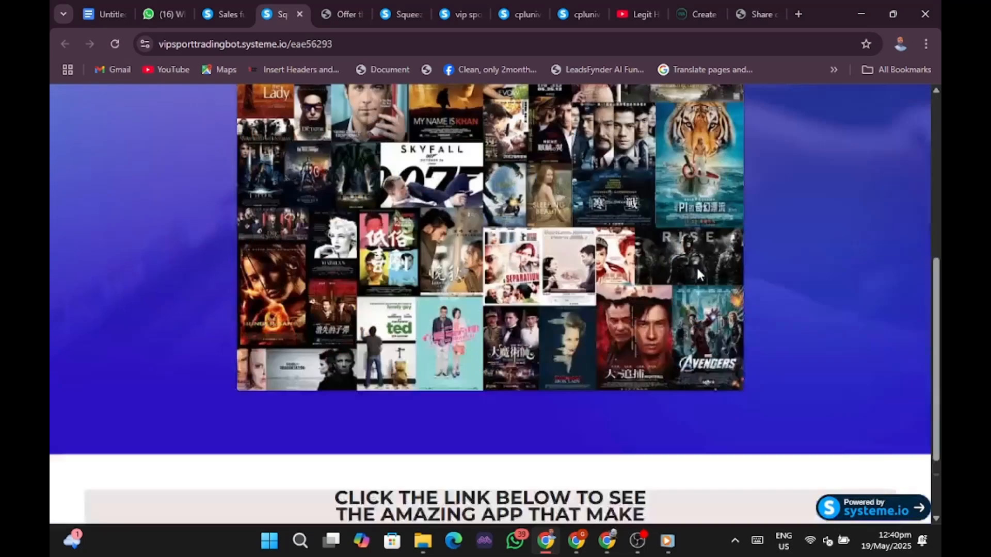
left_click(501, 474)
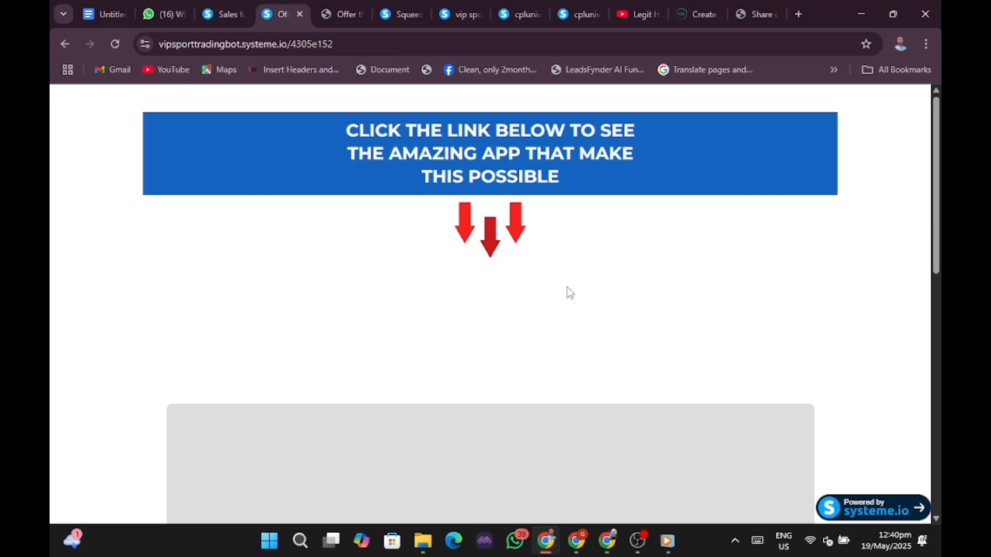
Reload the live thank-you page so the embedded Netflix YouTube video loads, and check the purchase button.
scroll(572, 287, "down", 5)
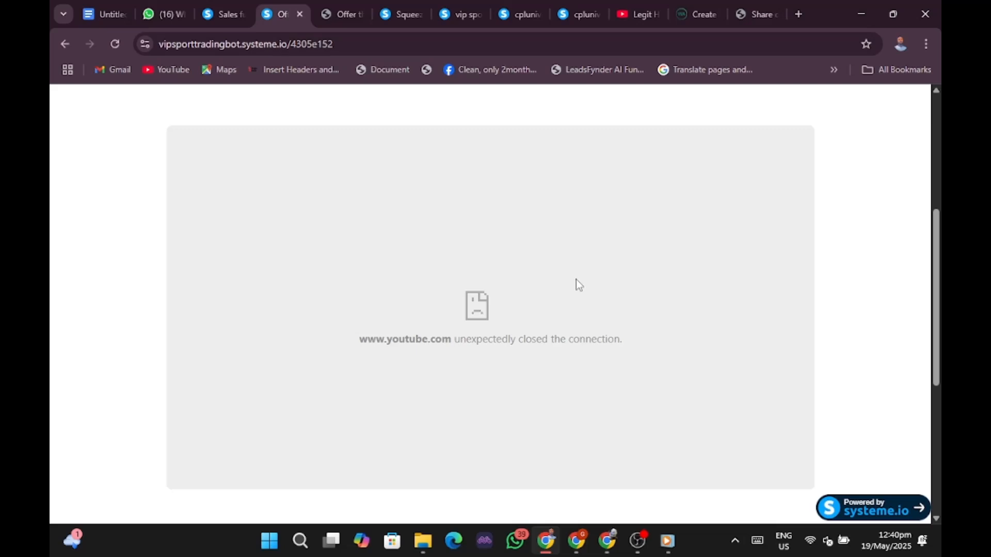
scroll(576, 279, "down", 5)
scroll(577, 283, "up", 10)
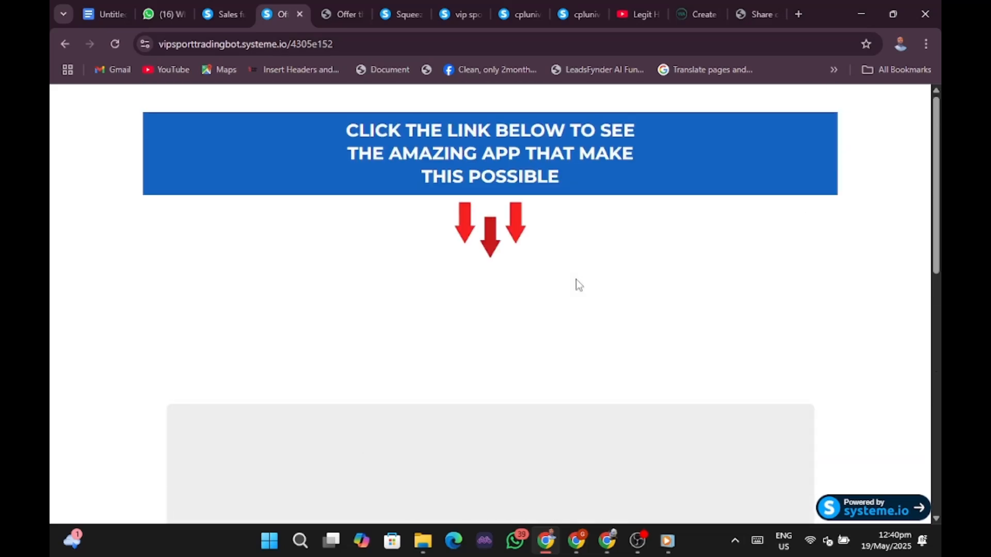
scroll(576, 274, "down", 5)
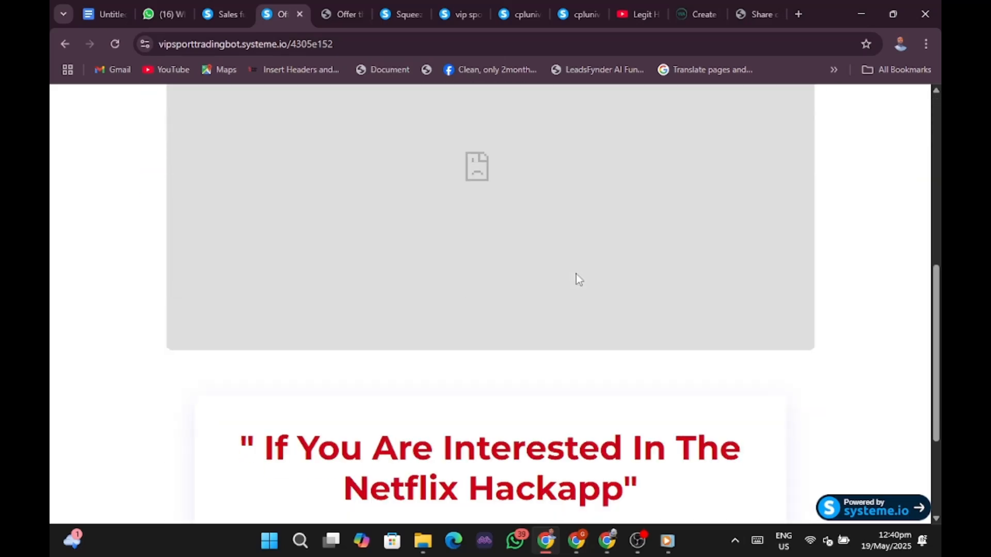
left_click(118, 45)
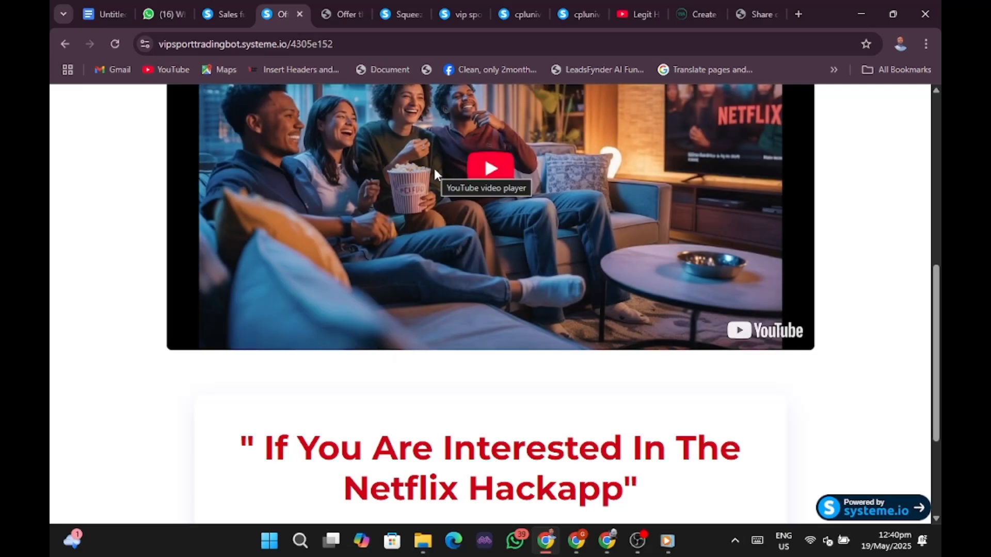
scroll(544, 238, "up", 5)
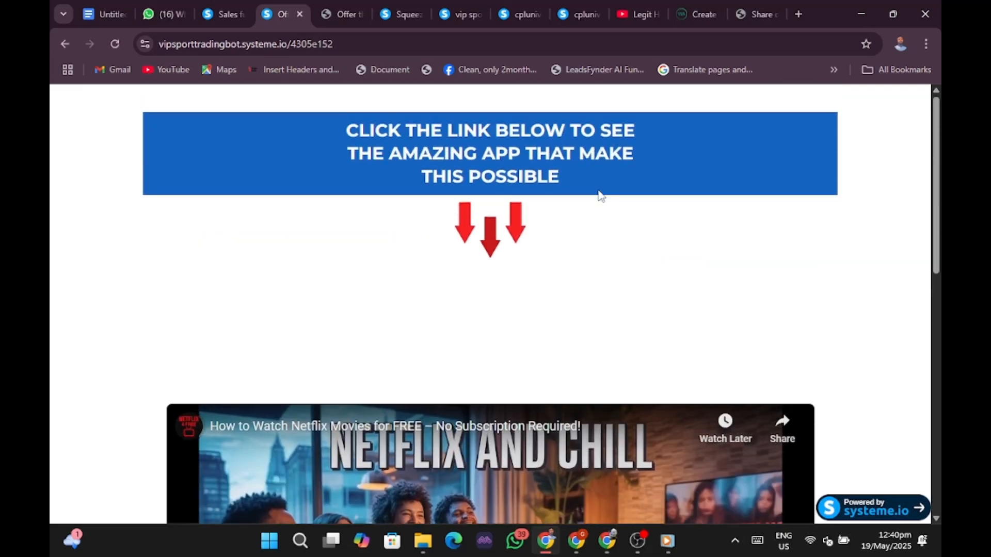
scroll(598, 201, "down", 10)
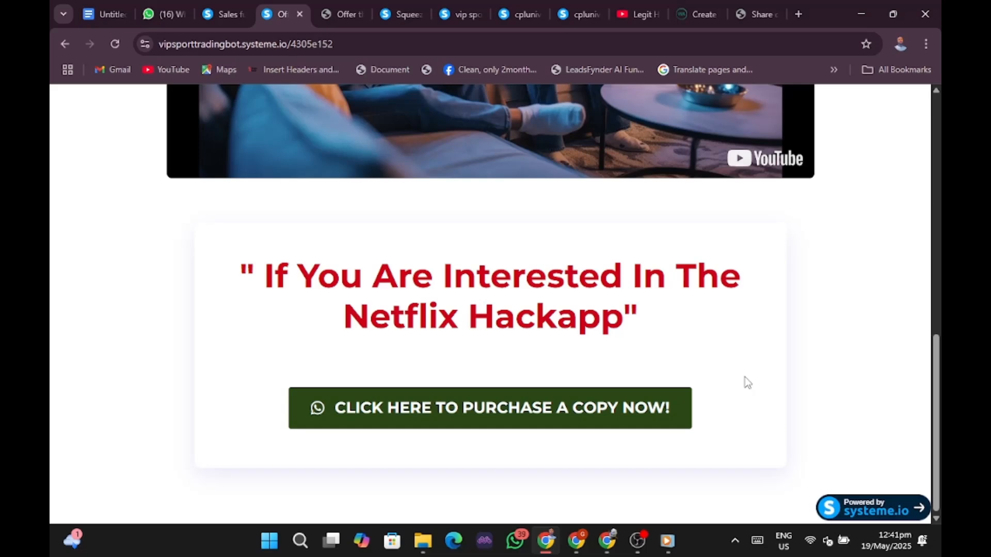
scroll(709, 367, "up", 10)
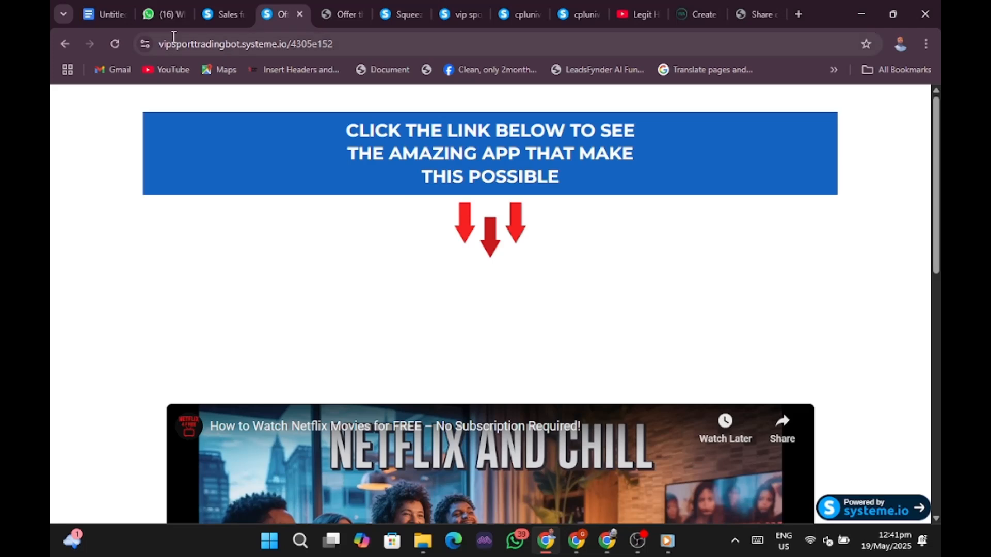
Check the thank-you page's full https web address in the address bar.
mouse_move(171, 17)
left_click(361, 44)
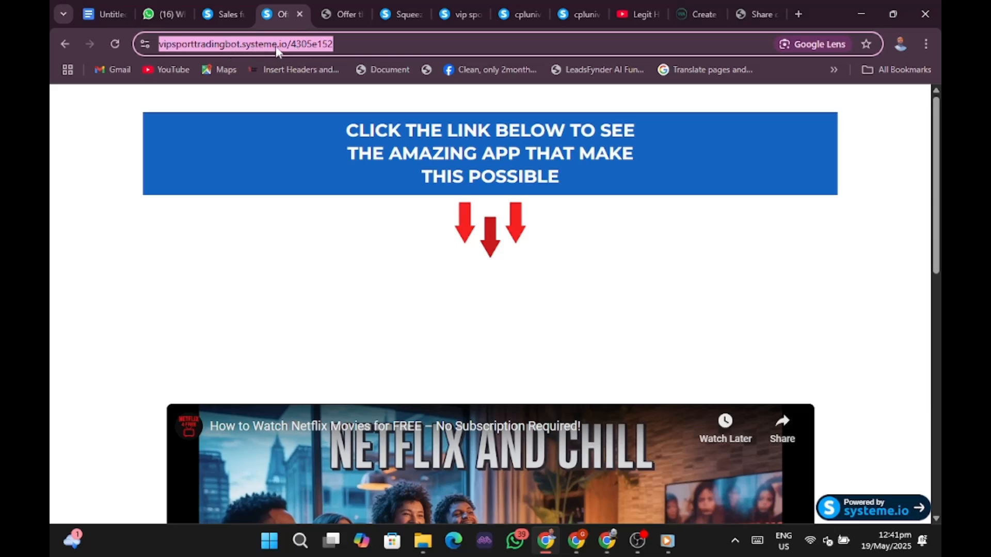
left_click(352, 48)
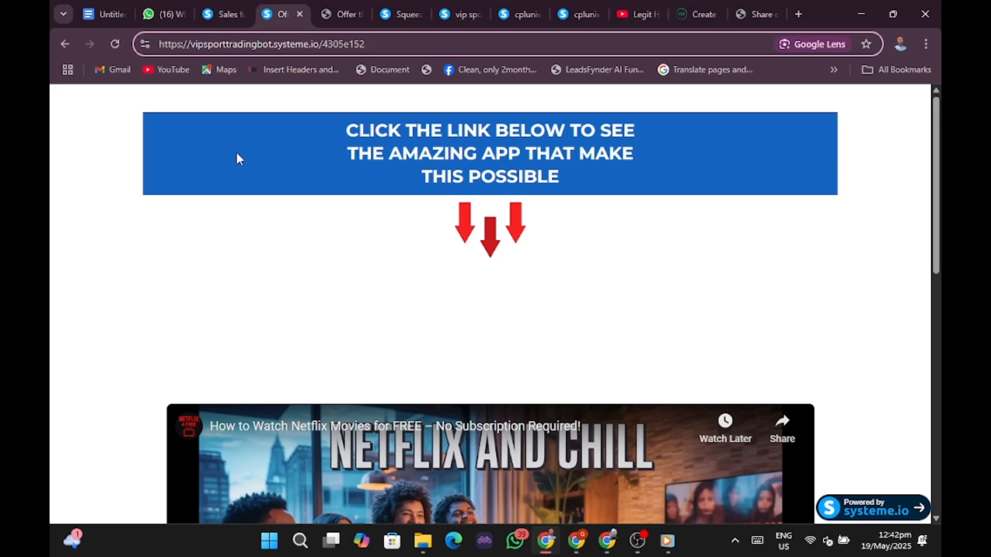
scroll(539, 265, "down", 6)
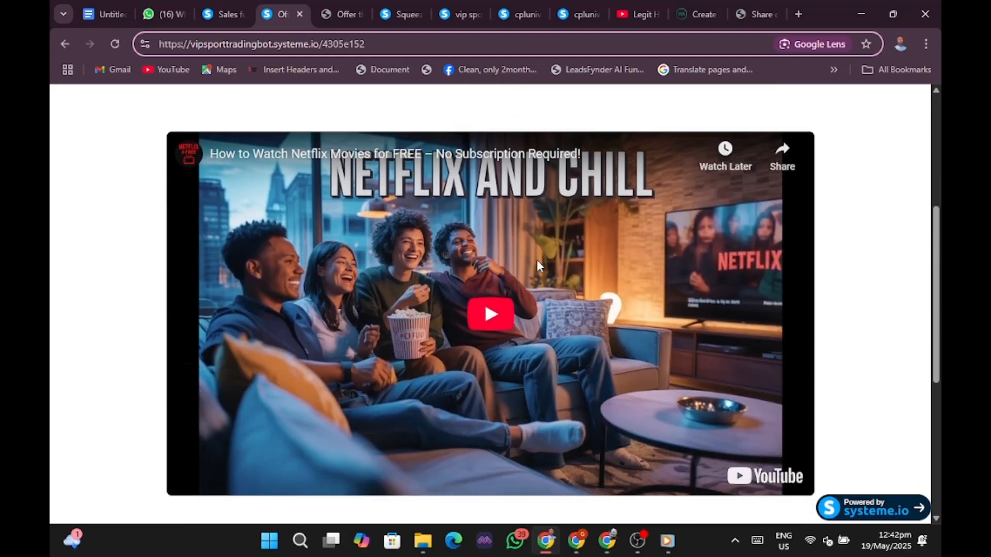
scroll(540, 266, "up", 6)
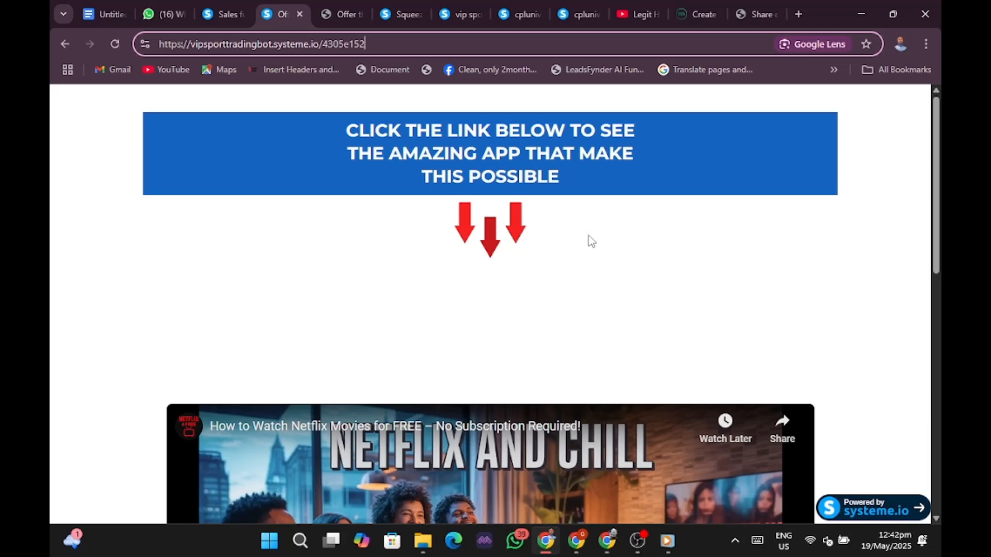
Scroll the offer page down until the embedded Netflix and Chill YouTube video is fully visible.
scroll(590, 240, "down", 5)
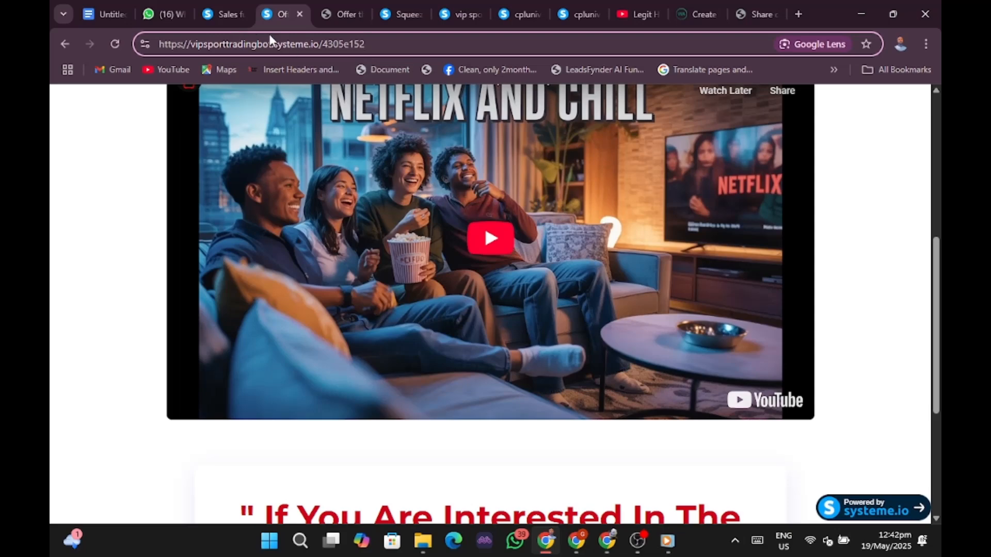
Browse the uploaded videos grid on the Legit Hustle TV YouTube channel.
left_click(619, 15)
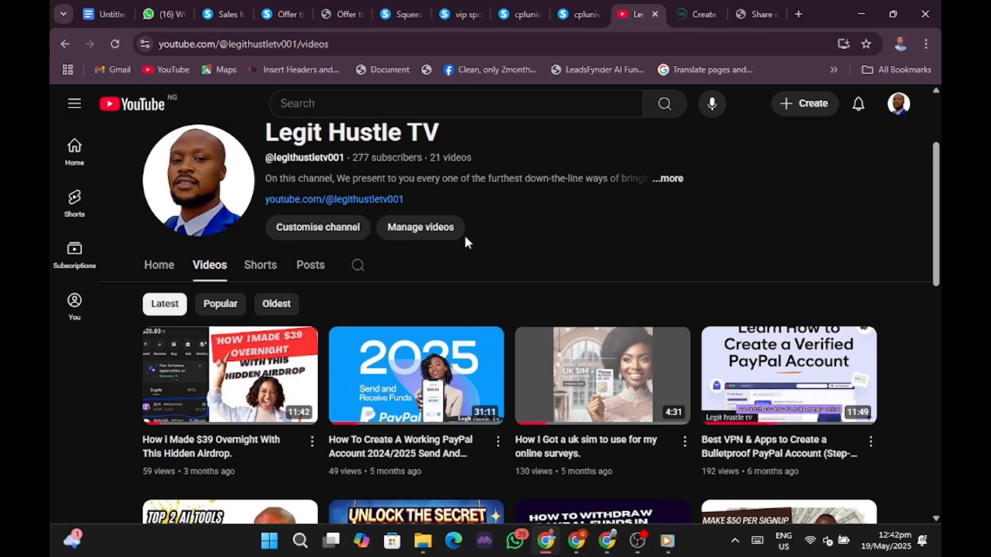
scroll(465, 241, "down", 5)
scroll(465, 242, "up", 6)
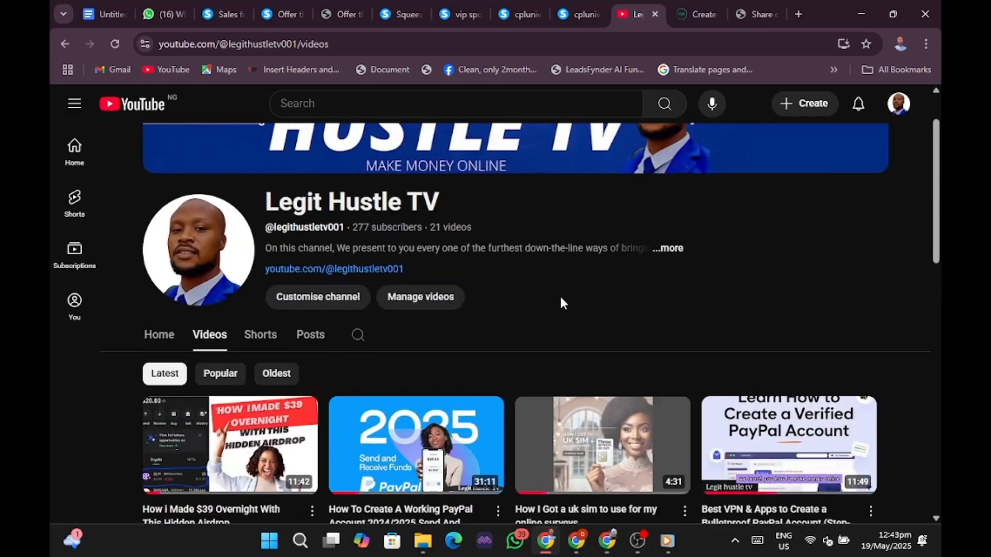
scroll(561, 303, "up", 1)
scroll(561, 303, "down", 4)
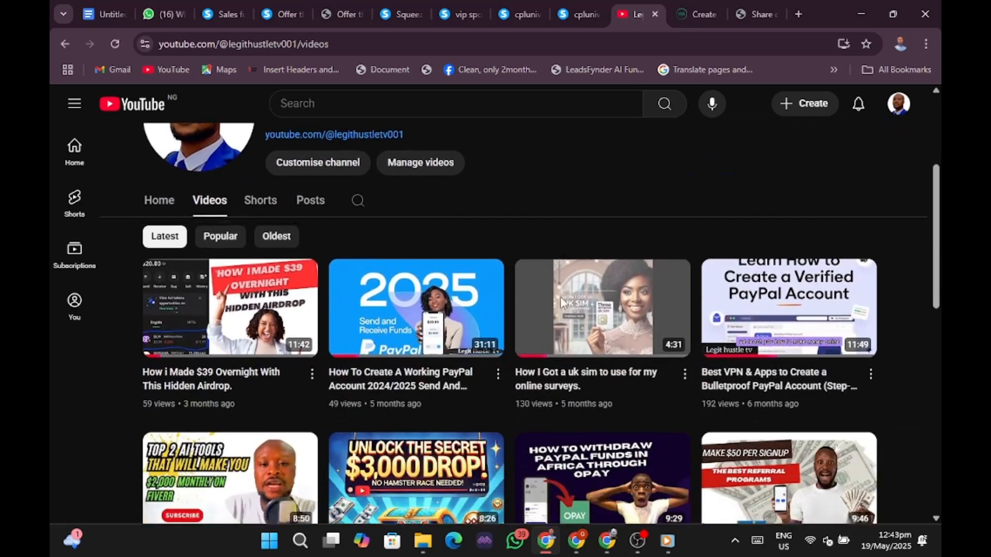
scroll(560, 302, "down", 1)
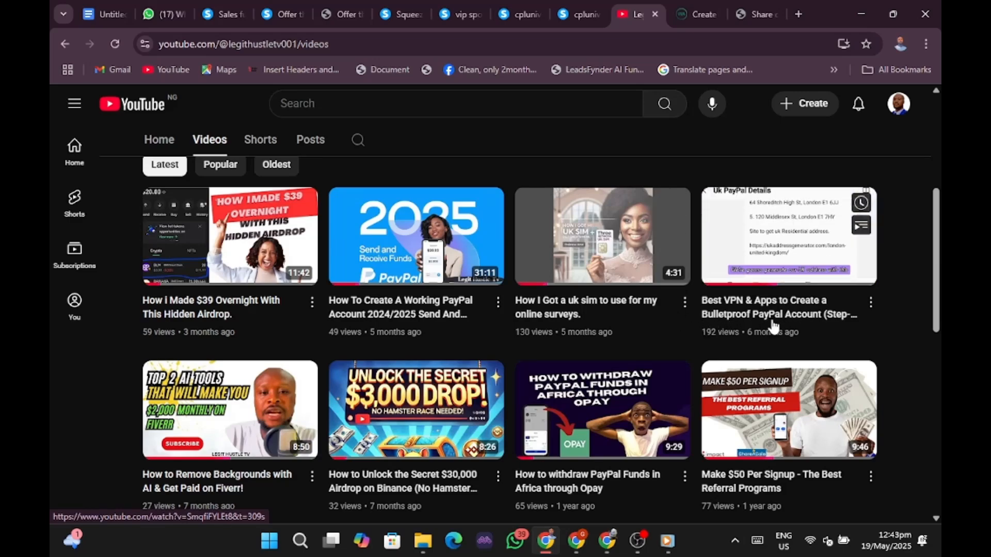
scroll(611, 369, "down", 3)
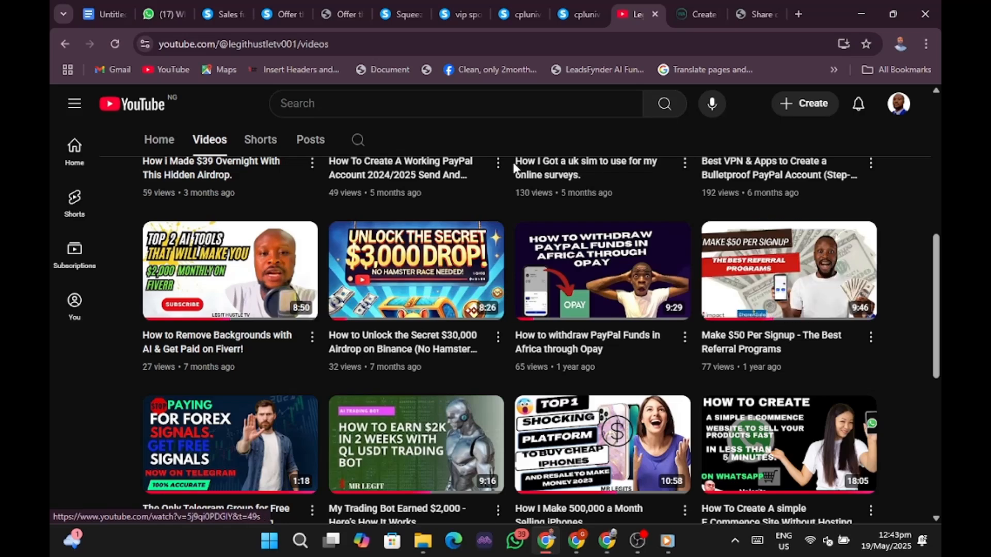
Return to the CPL University page showing the $13.50 JOIN NOW offer.
left_click(514, 11)
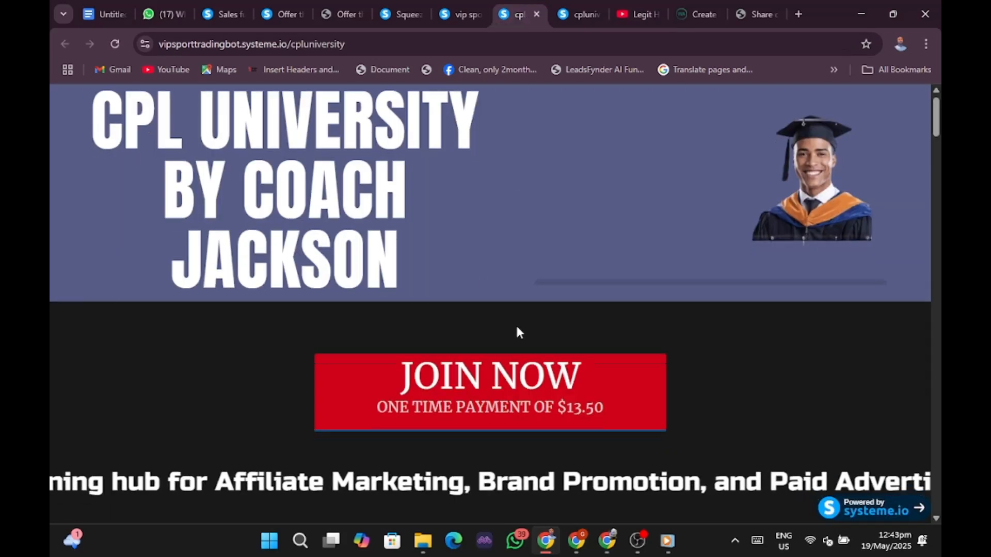